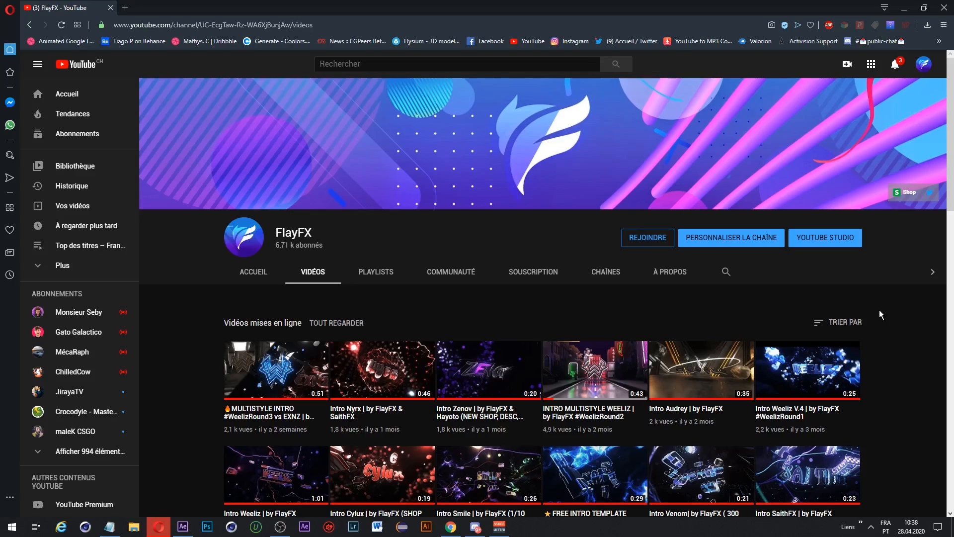
# Step: Switch to After Effects and create a new composition with the default settings, turning off its transparency grid
pyautogui.hotkey('alt', 'Tab')
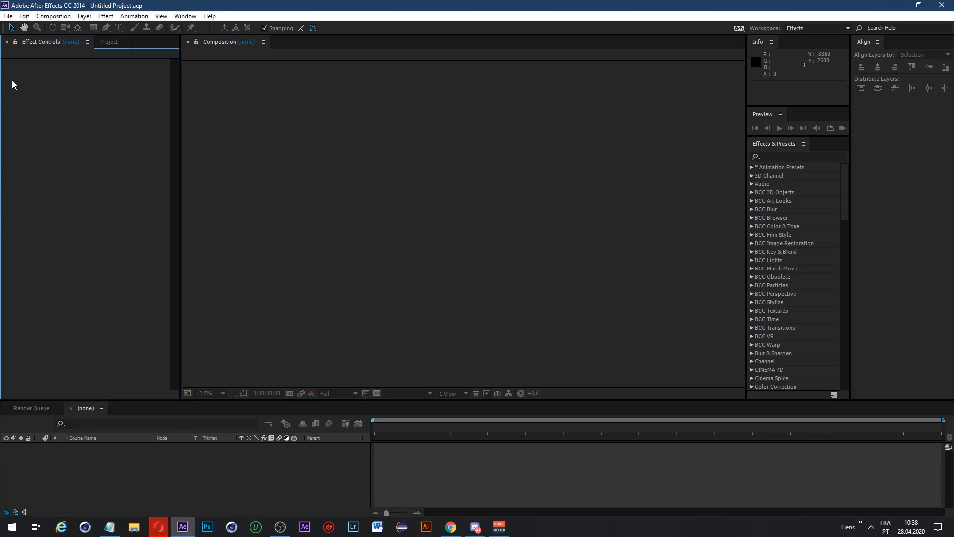
pyautogui.hotkey('ctrl', '0')
pyautogui.rightClick(67, 238)
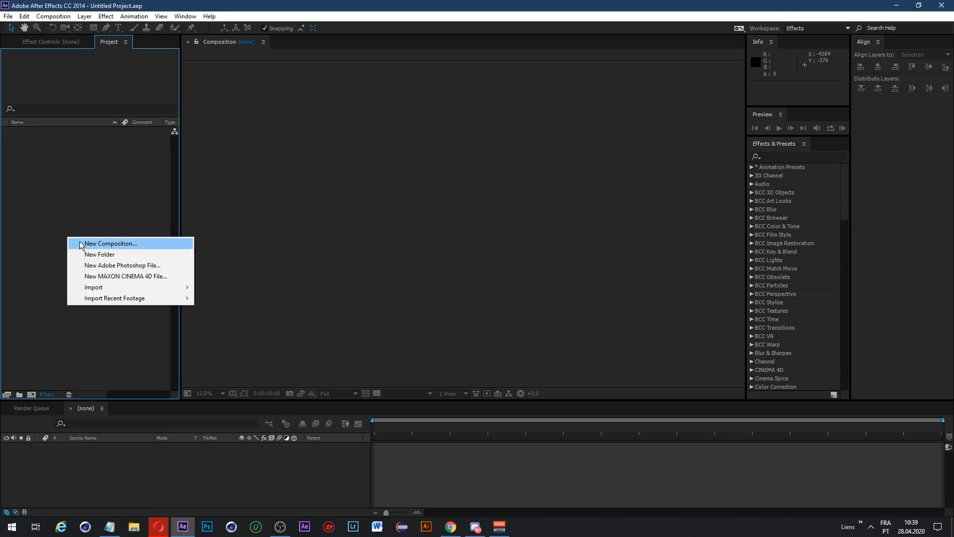
pyautogui.click(99, 243)
pyautogui.press('Return')
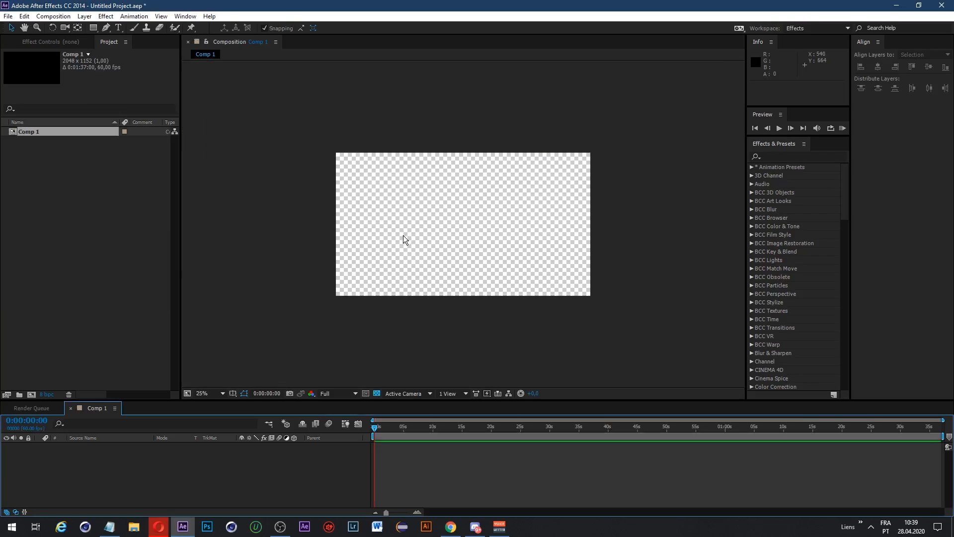
pyautogui.click(376, 393)
pyautogui.scroll(2, 402, 335)
pyautogui.click(173, 455)
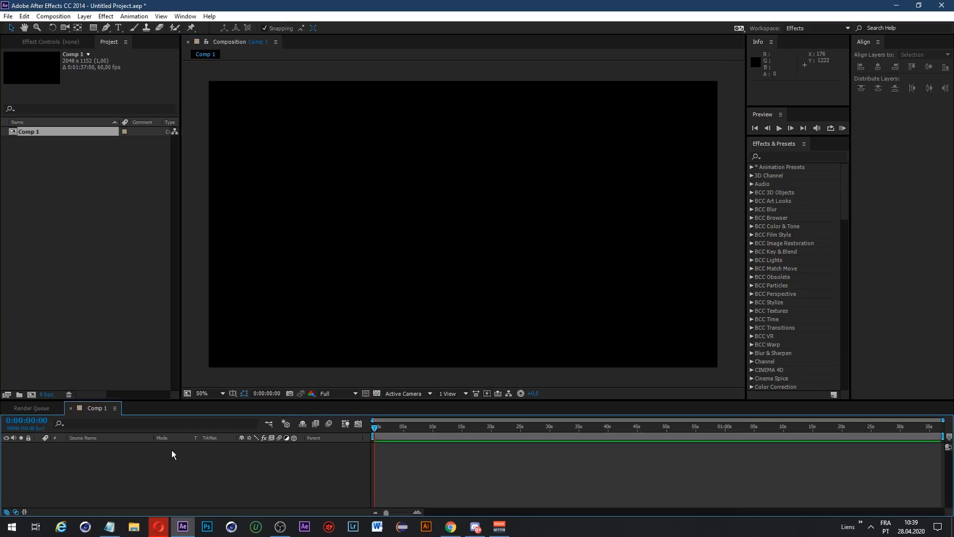
# Step: Create a black solid layer named Debug in the composition
pyautogui.hotkey('ctrl', 'y')
pyautogui.write('Debigt')
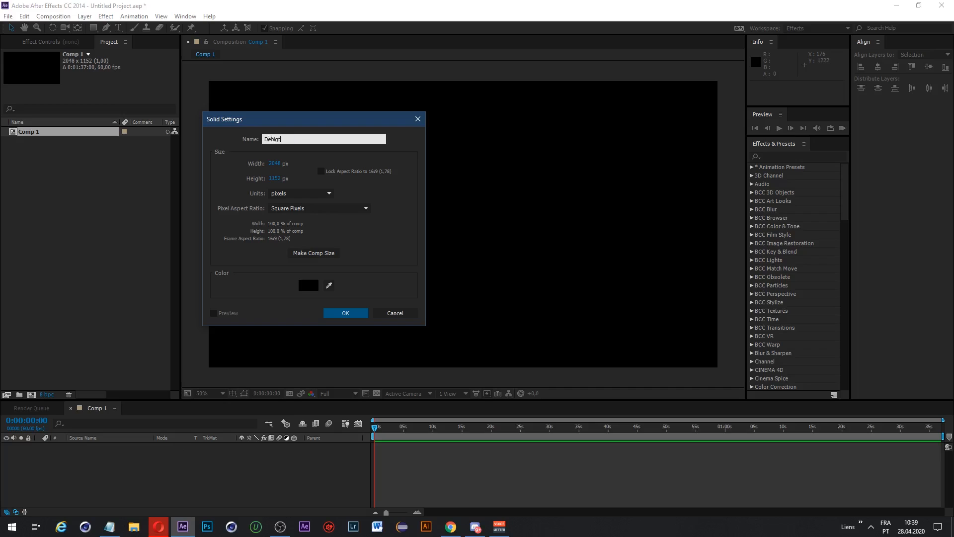
pyautogui.press('BackSpace')
pyautogui.press('BackSpace')
pyautogui.press('BackSpace')
pyautogui.write('ug')
pyautogui.press('Return')
# Step: Add a second black solid layer named Element3D above the Debug layer
pyautogui.hotkey('ctrl', 'y')
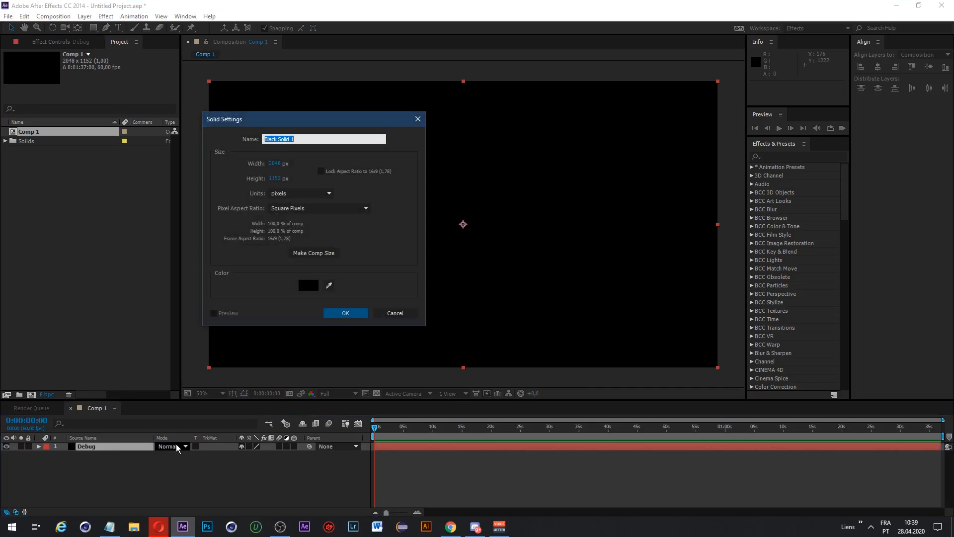
pyautogui.write('Element3D')
pyautogui.press('Return')
# Step: Apply the Element effect to the Element3D layer and display its effect controls
pyautogui.hotkey('ctrl', 'space')
pyautogui.write('elem')
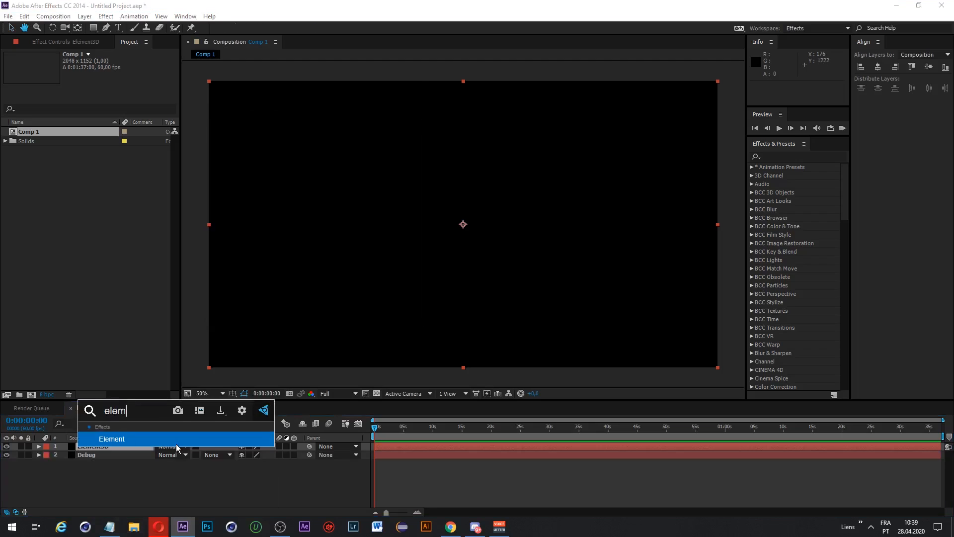
pyautogui.write('ent')
pyautogui.press('Return')
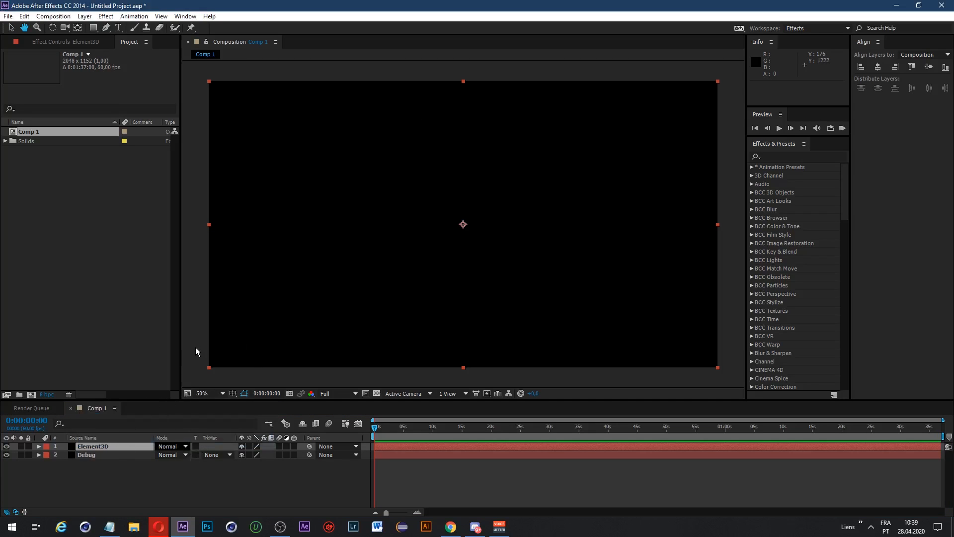
pyautogui.click(97, 454)
pyautogui.click(68, 43)
pyautogui.click(98, 447)
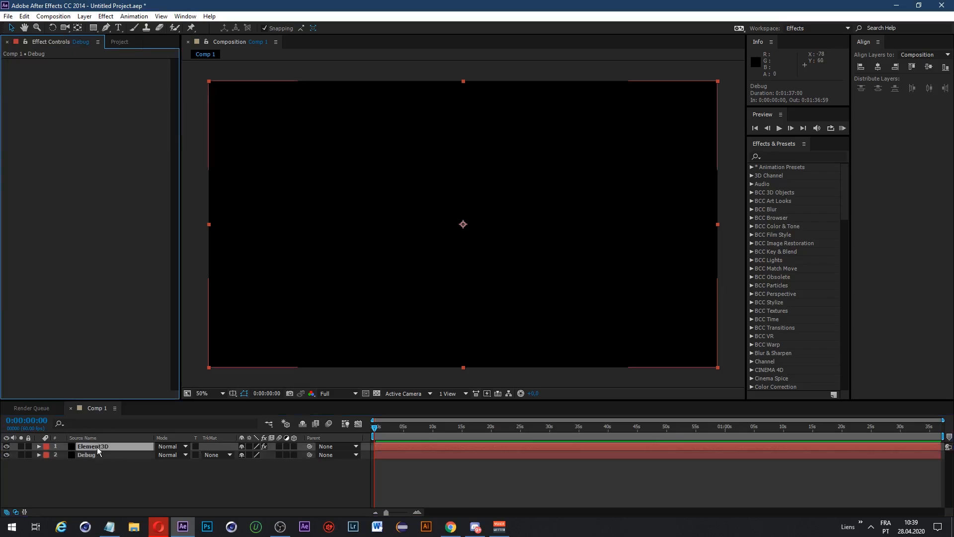
# Step: Search the effects launcher for "optica" and close it without applying an effect
pyautogui.hotkey('ctrl', 'space')
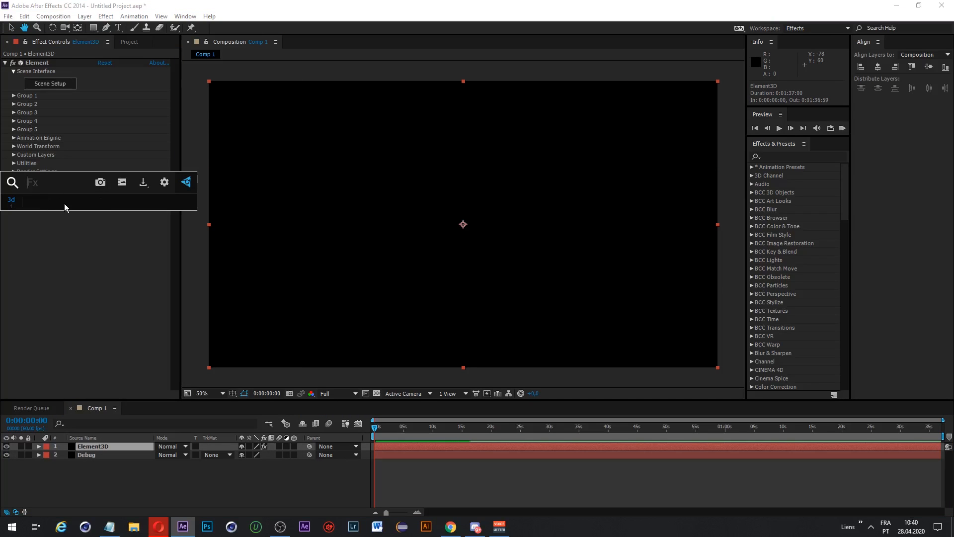
pyautogui.press('Escape')
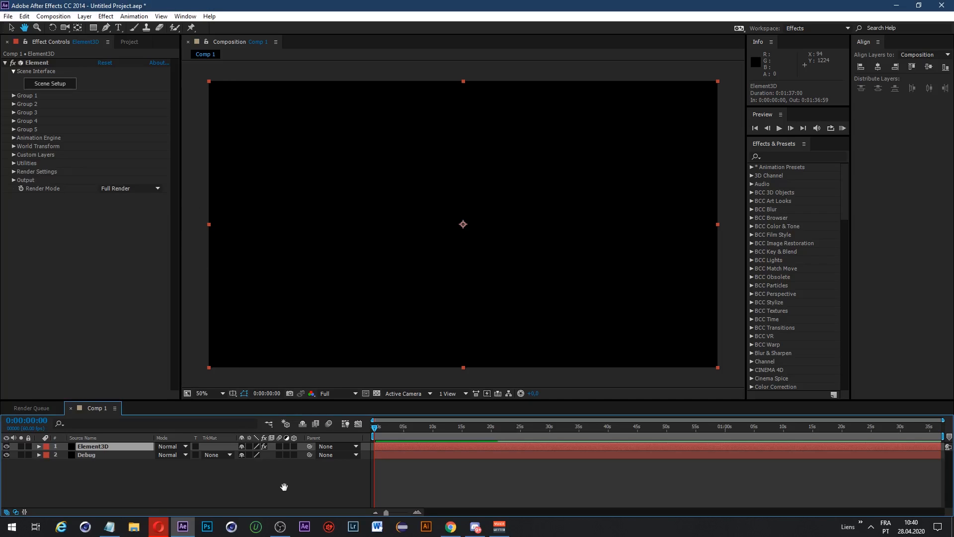
pyautogui.hotkey('ctrl', 'space')
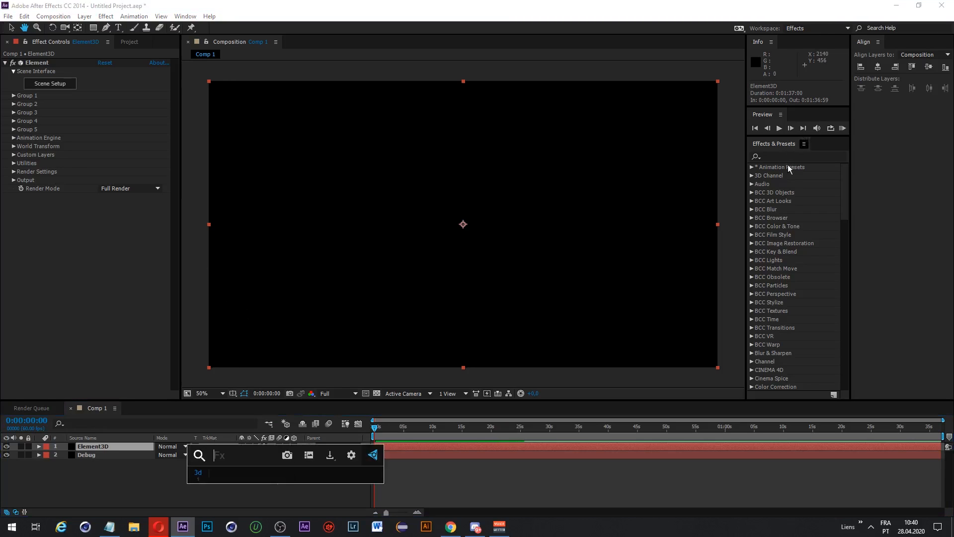
pyautogui.hotkey('ctrl', 'space')
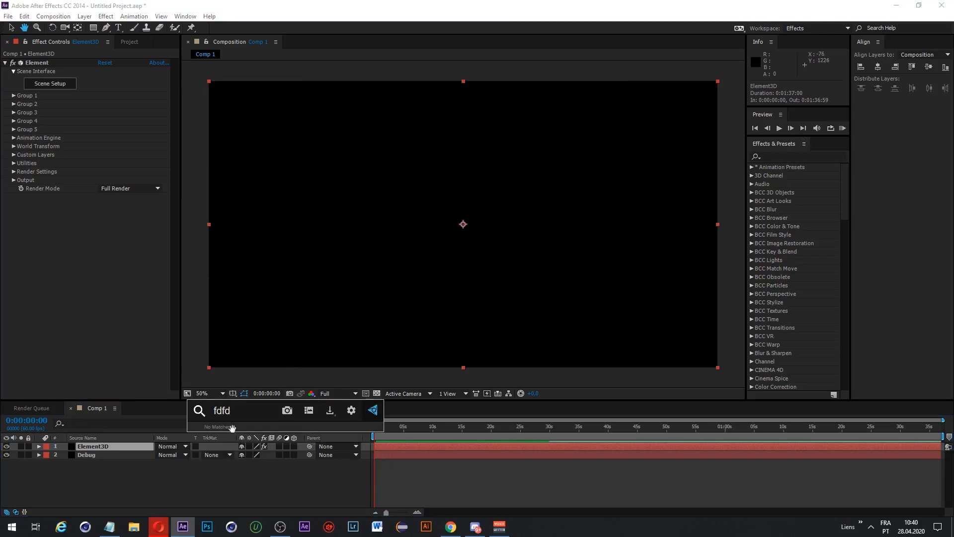
pyautogui.write('optica')
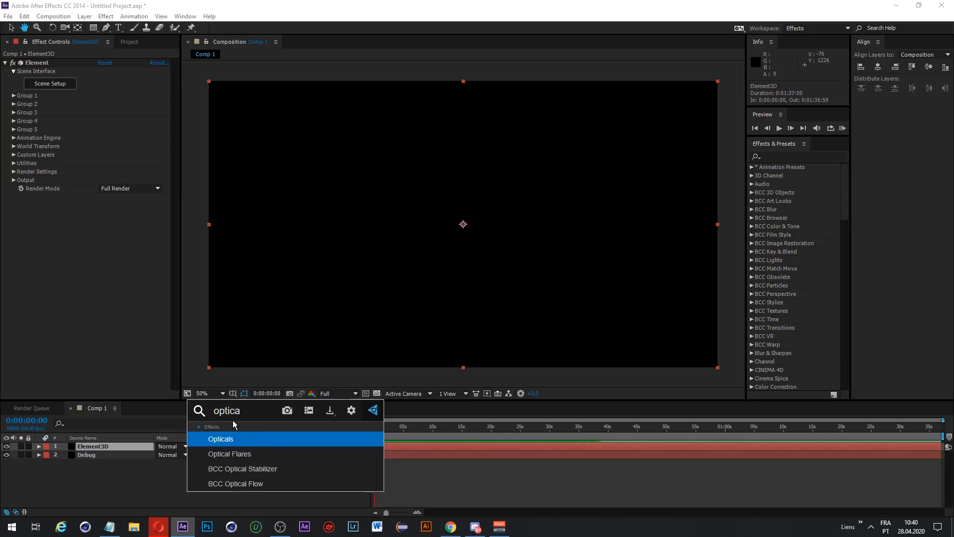
pyautogui.press('Down')
pyautogui.hotkey('ctrl', 'a')
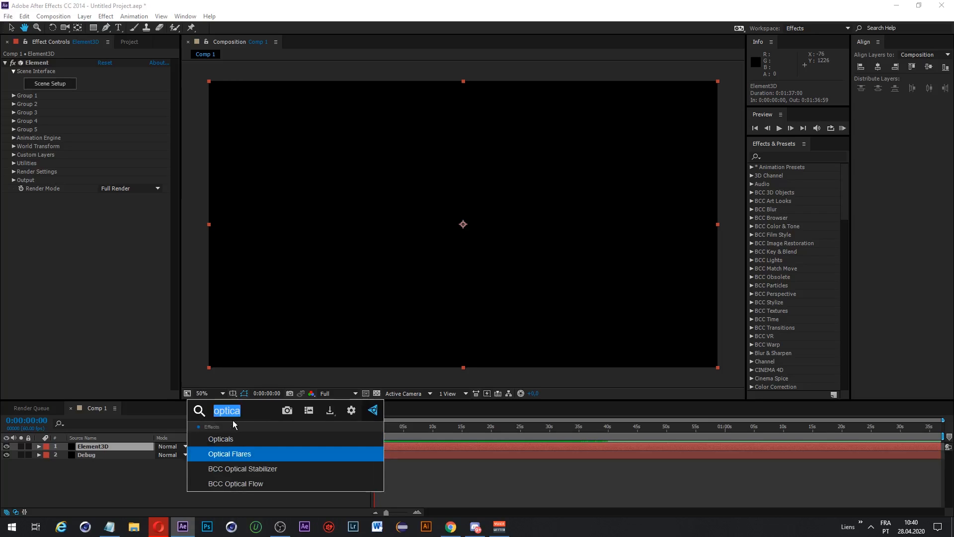
pyautogui.press('BackSpace')
pyautogui.click(102, 248)
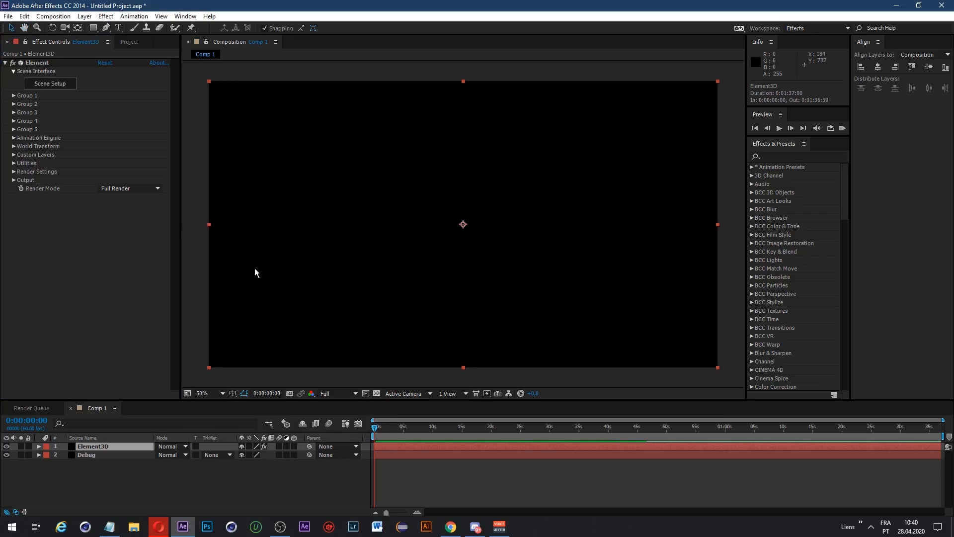
pyautogui.click(202, 393)
pyautogui.click(219, 225)
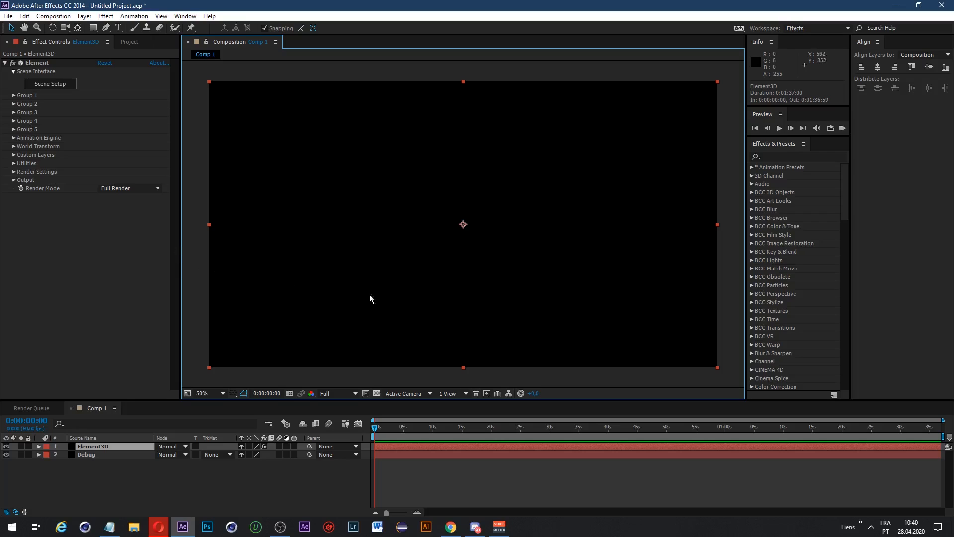
# Step: Open the Element effect's Scene Setup and look through the model pack folders in the Model Browser
pyautogui.click(30, 67)
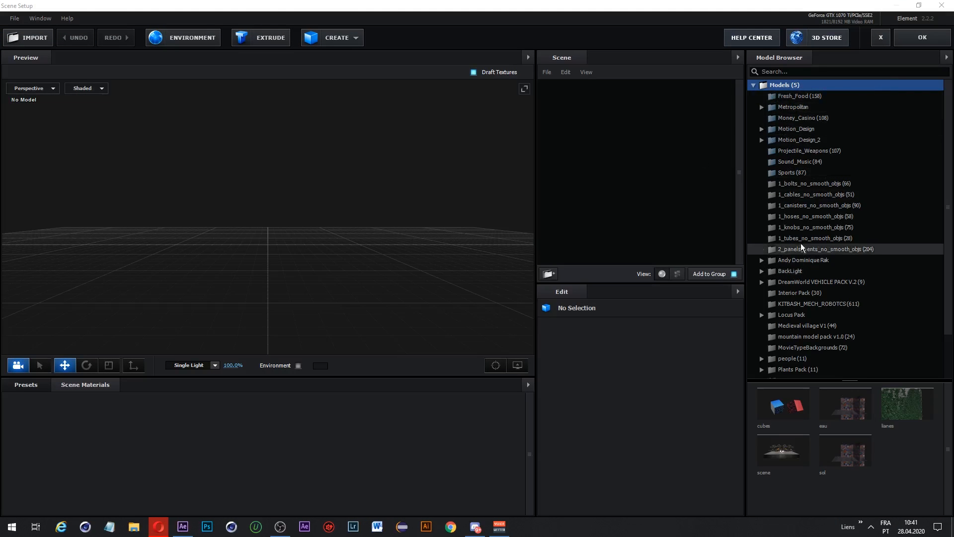
pyautogui.scroll(-2, 825, 179)
pyautogui.scroll(2, 814, 236)
pyautogui.scroll(-1, 820, 135)
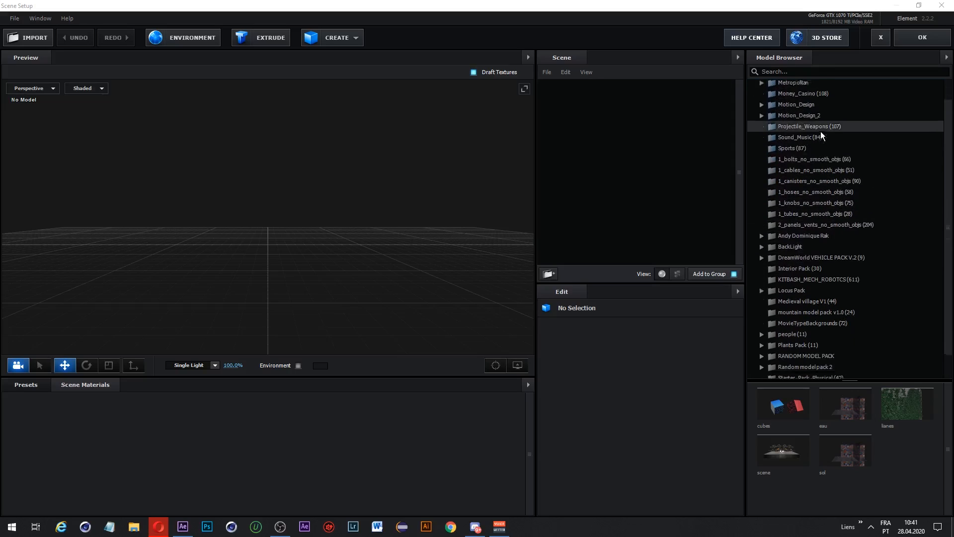
pyautogui.scroll(1, 812, 138)
pyautogui.scroll(-2, 800, 174)
pyautogui.scroll(2, 800, 174)
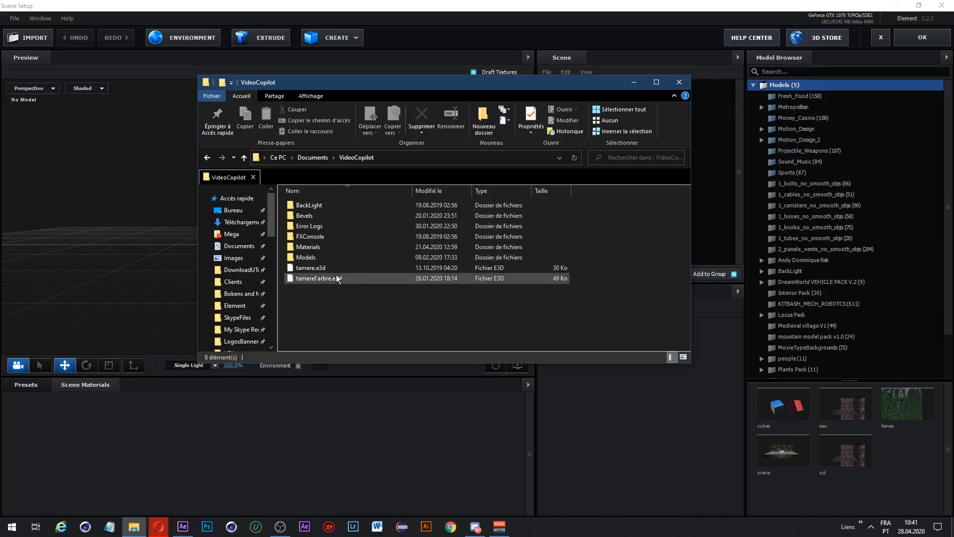
# Step: Examine the model packs in the VideoCopilot Models folder, including the KITBASH_MECH_ROBOTCS files, and close the folder window
pyautogui.moveTo(379, 79); pyautogui.dragTo(364, 73)
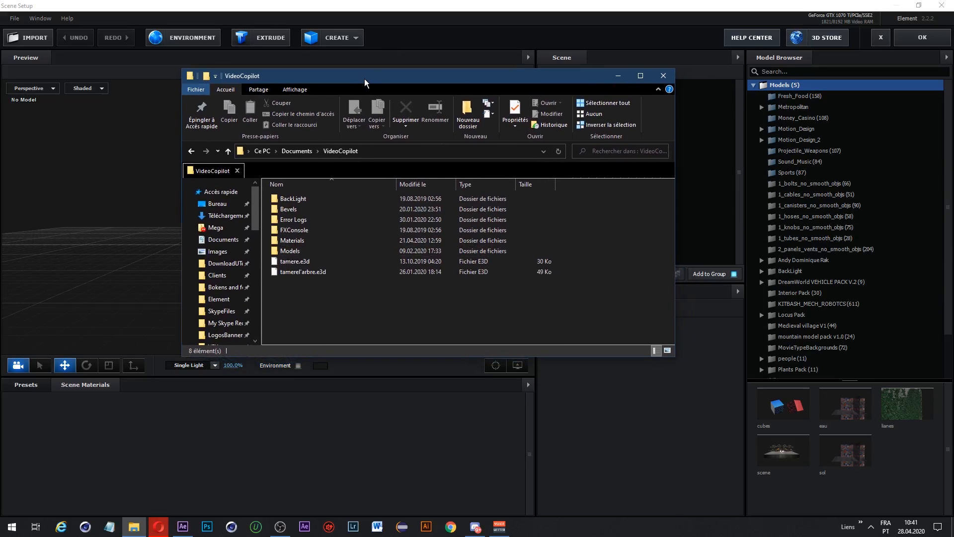
pyautogui.doubleClick(290, 252)
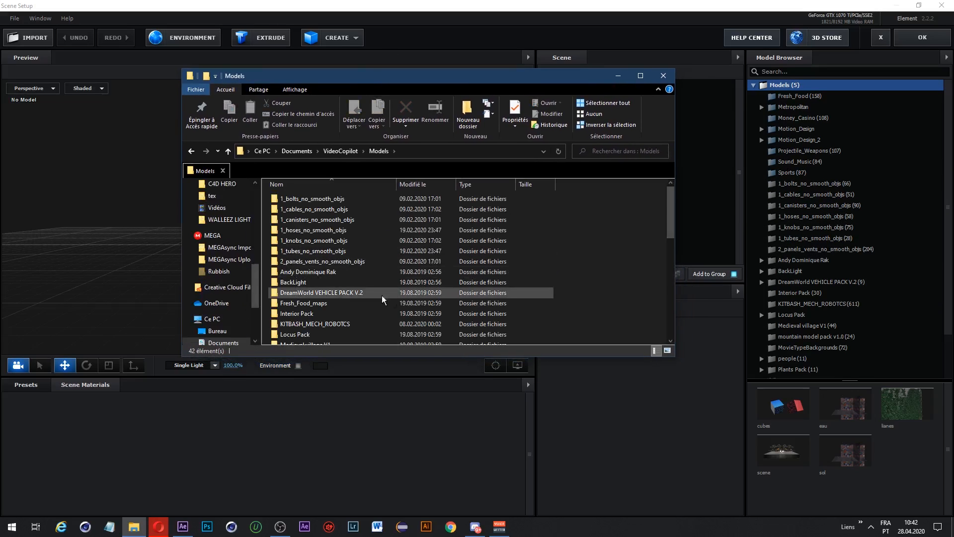
pyautogui.scroll(-9, 383, 288)
pyautogui.scroll(-2, 367, 287)
pyautogui.moveTo(598, 275); pyautogui.dragTo(556, 196)
pyautogui.scroll(7, 367, 281)
pyautogui.click(347, 288)
pyautogui.doubleClick(335, 247)
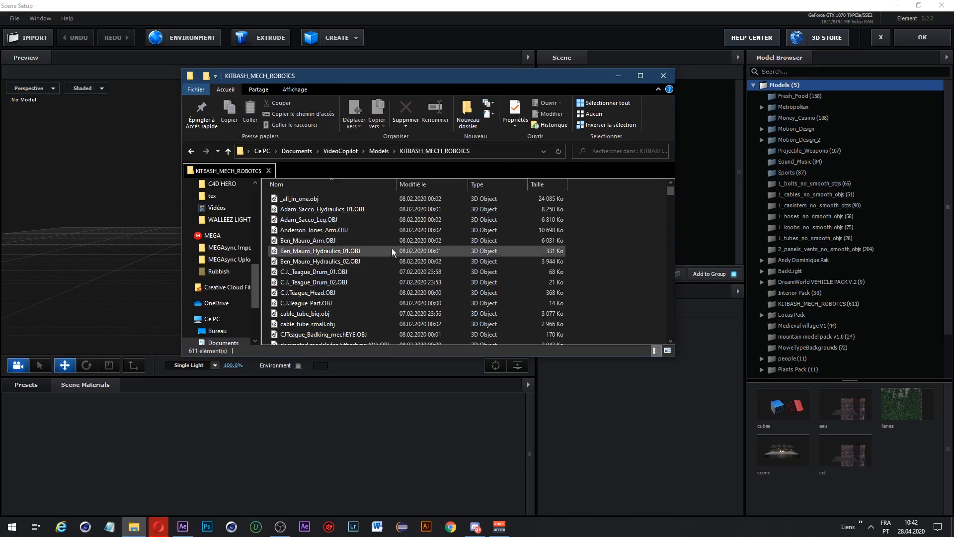
pyautogui.scroll(-5, 385, 251)
pyautogui.click(380, 248)
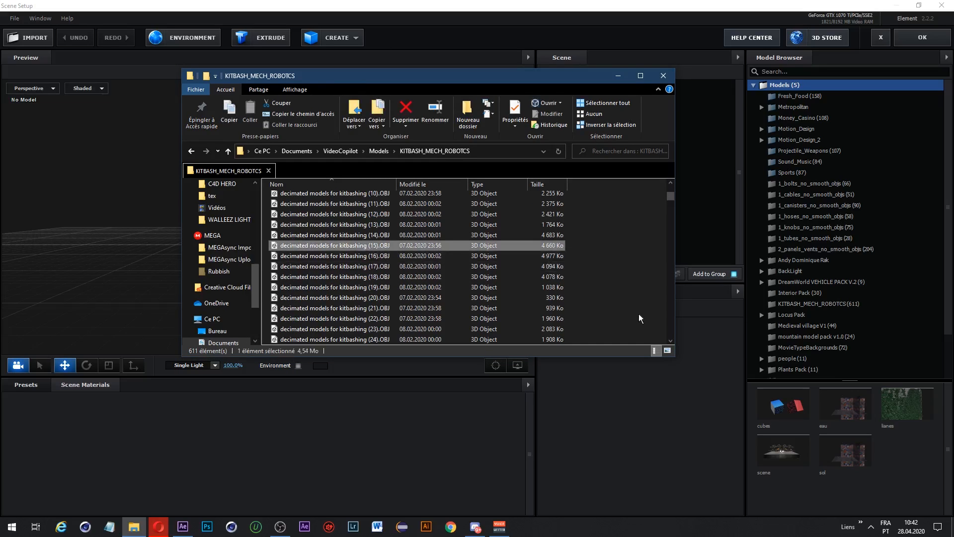
pyautogui.click(191, 151)
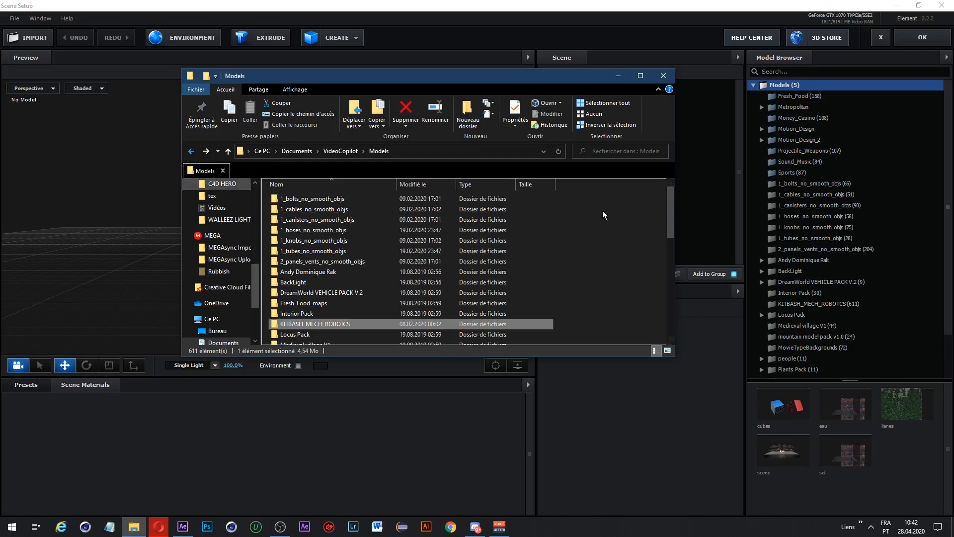
pyautogui.click(660, 76)
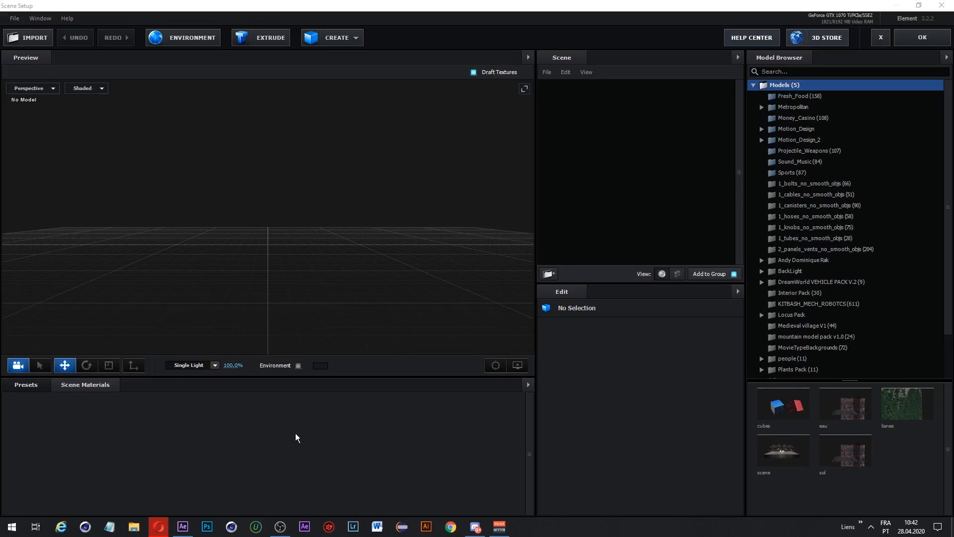
# Step: Show the presets, collapse the Materials folder and expand the Environment folder to view its subfolders
pyautogui.click(29, 385)
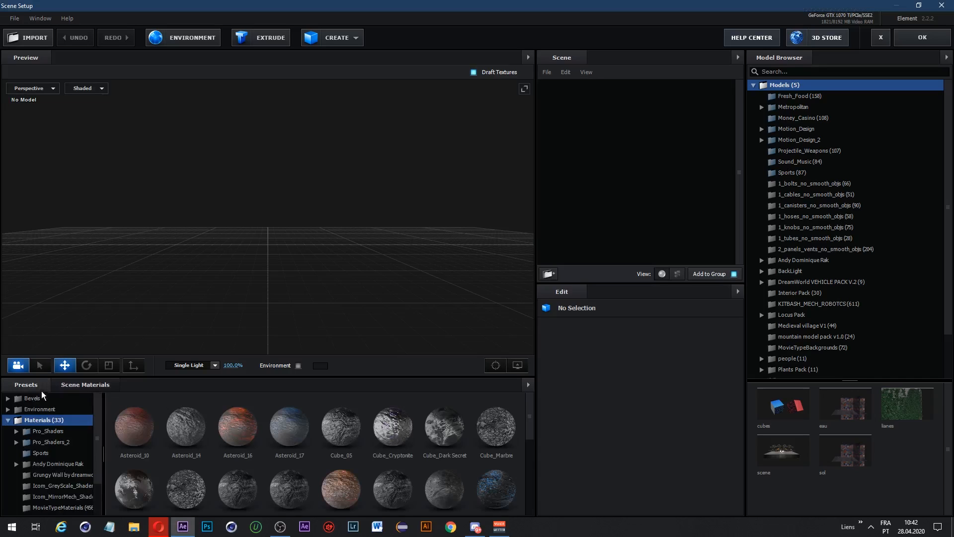
pyautogui.moveTo(530, 430)
pyautogui.mouseDown()
pyautogui.moveTo(529, 466)
pyautogui.moveTo(527, 427)
pyautogui.mouseUp()
pyautogui.click(12, 421)
pyautogui.doubleClick(37, 409)
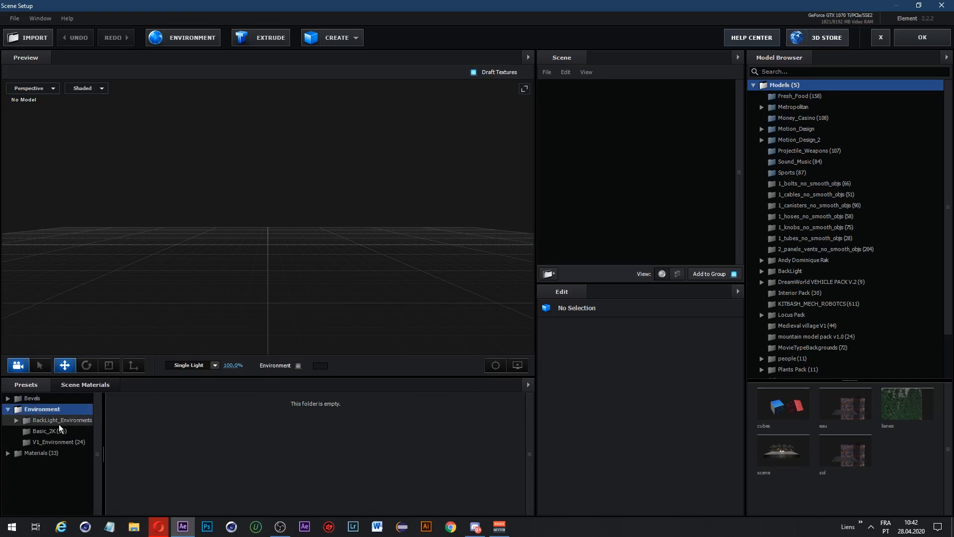
# Step: Examine the environment texture settings and the primitive shapes available for creation, leaving both unchanged
pyautogui.click(183, 38)
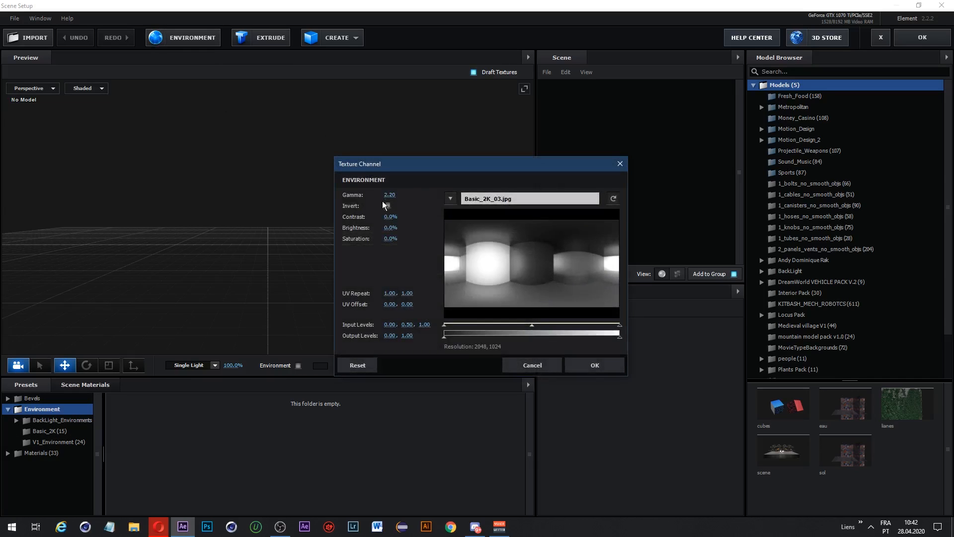
pyautogui.click(620, 165)
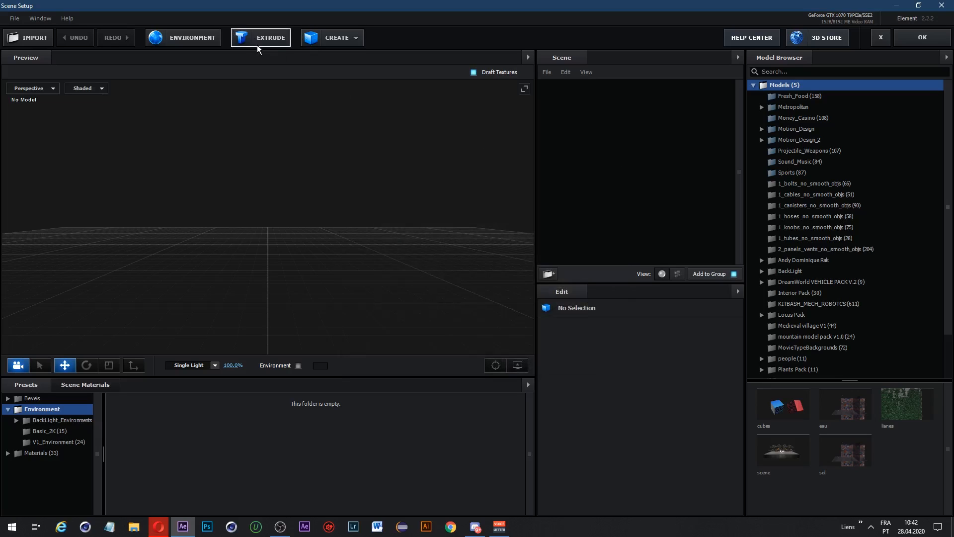
pyautogui.click(332, 43)
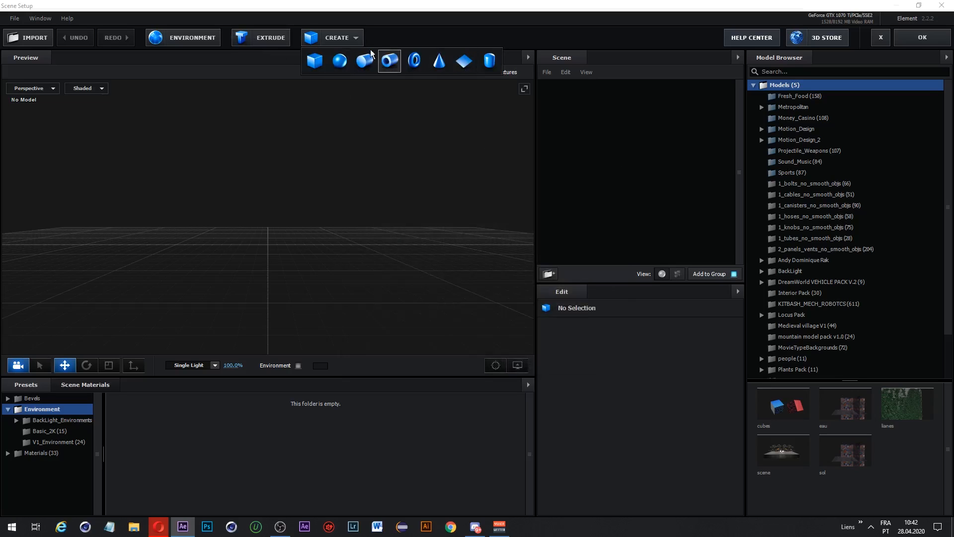
pyautogui.click(338, 39)
# Step: Check which file formats the 3D object import accepts and close the import dialog without importing anything
pyautogui.click(20, 34)
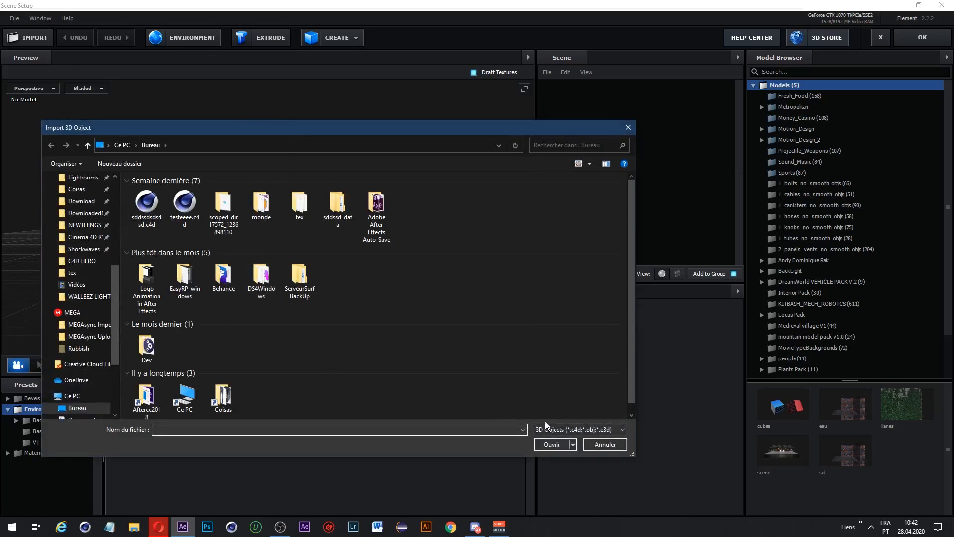
pyautogui.click(575, 429)
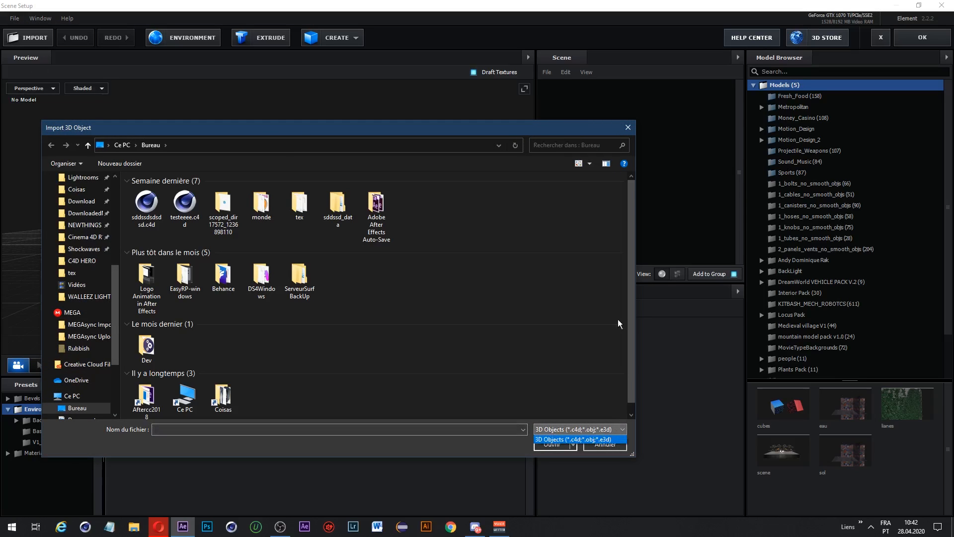
pyautogui.click(627, 129)
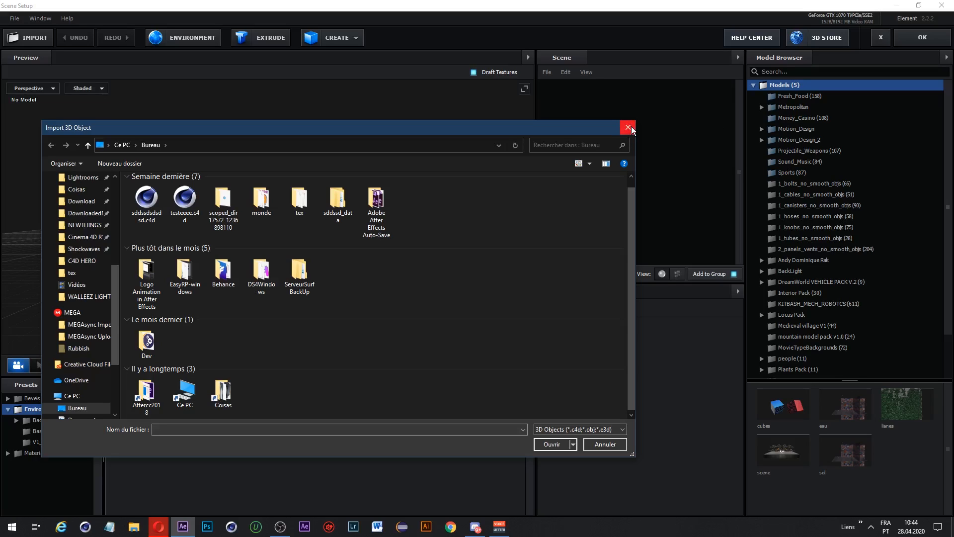
pyautogui.click(628, 127)
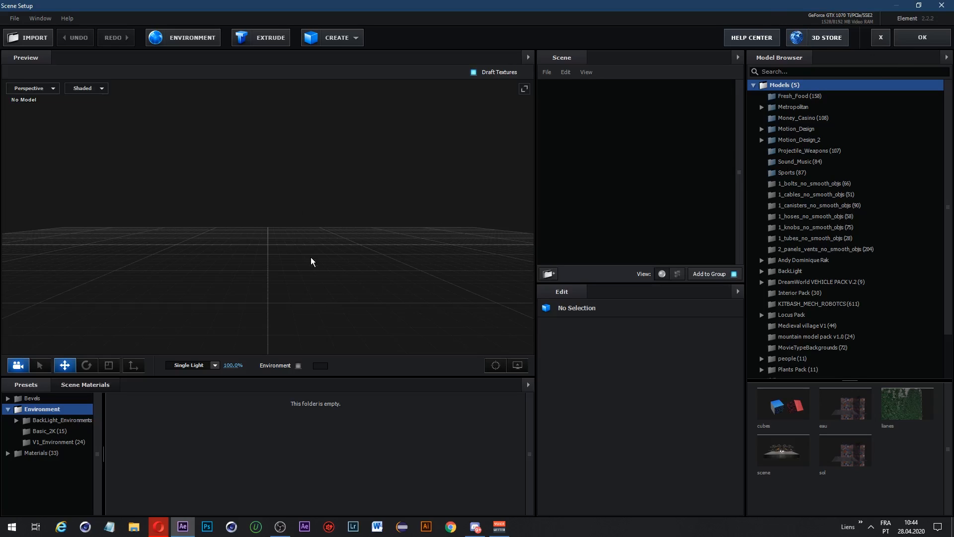
# Step: Close the Scene Setup and add a new text layer reading TUTORIAL to Comp 1
pyautogui.click(916, 43)
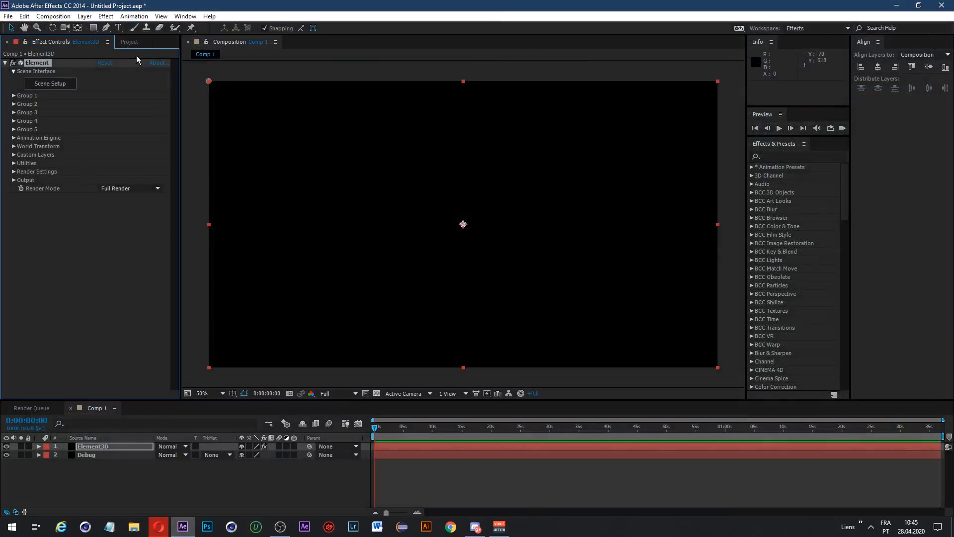
pyautogui.click(129, 41)
pyautogui.rightClick(154, 475)
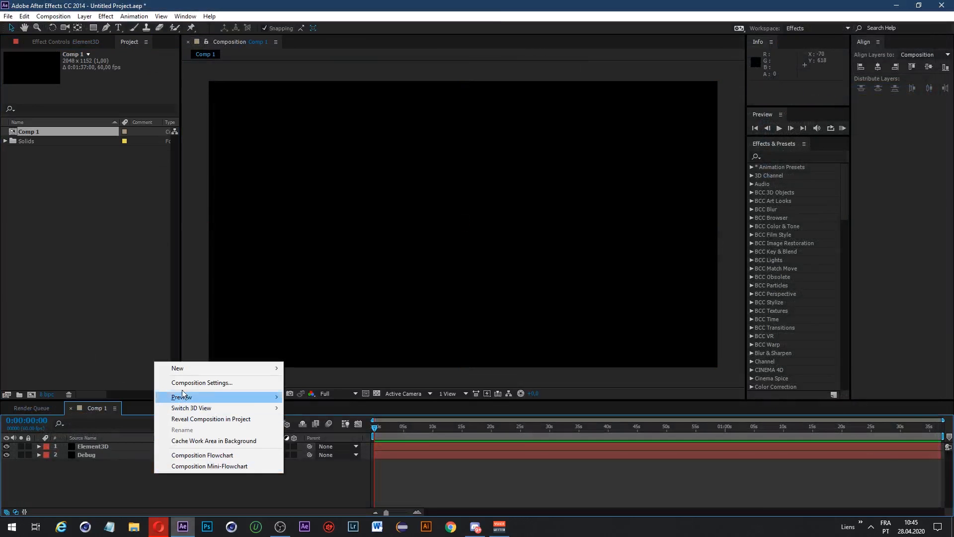
pyautogui.moveTo(179, 372)
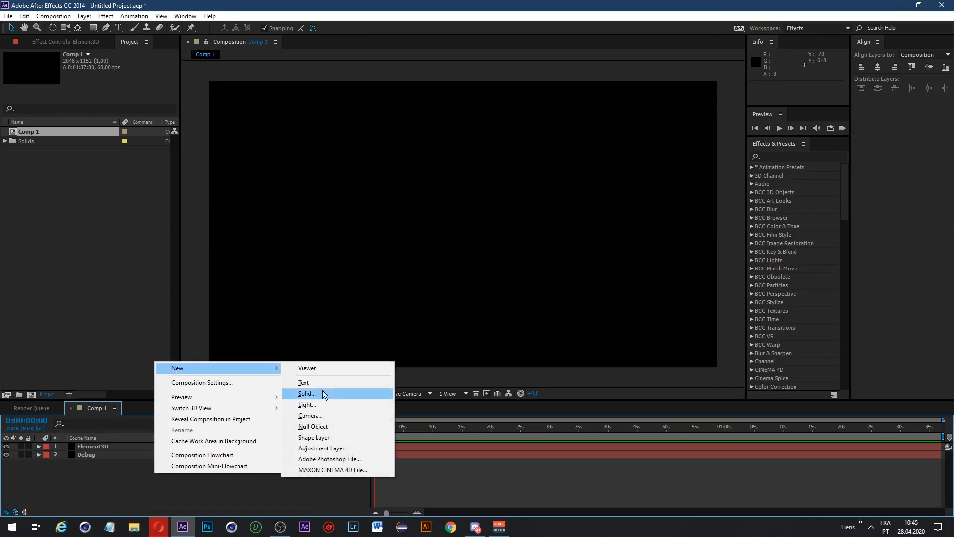
pyautogui.click(312, 382)
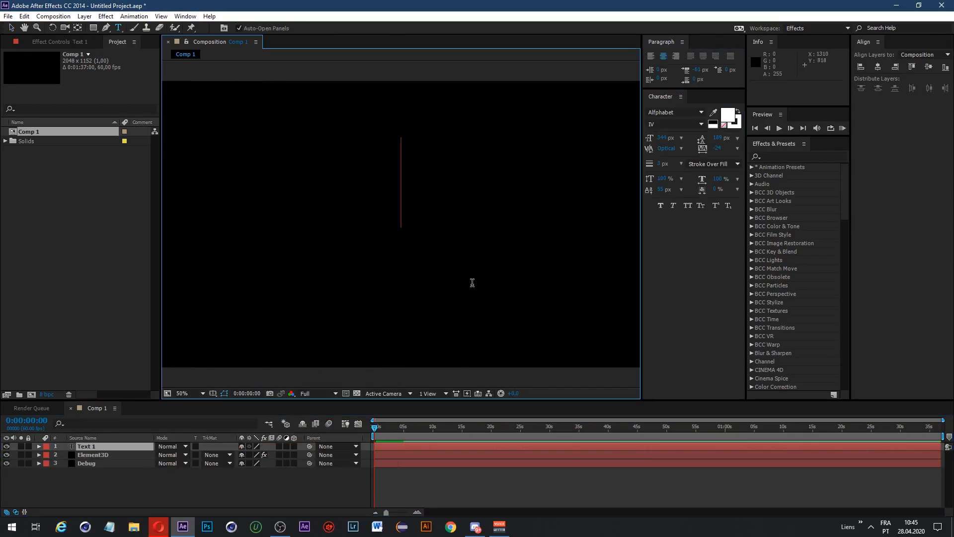
pyautogui.write('SA')
pyautogui.press('BackSpace')
pyautogui.press('BackSpace')
pyautogui.write('F')
pyautogui.press('BackSpace')
pyautogui.write('TUTORIAL')
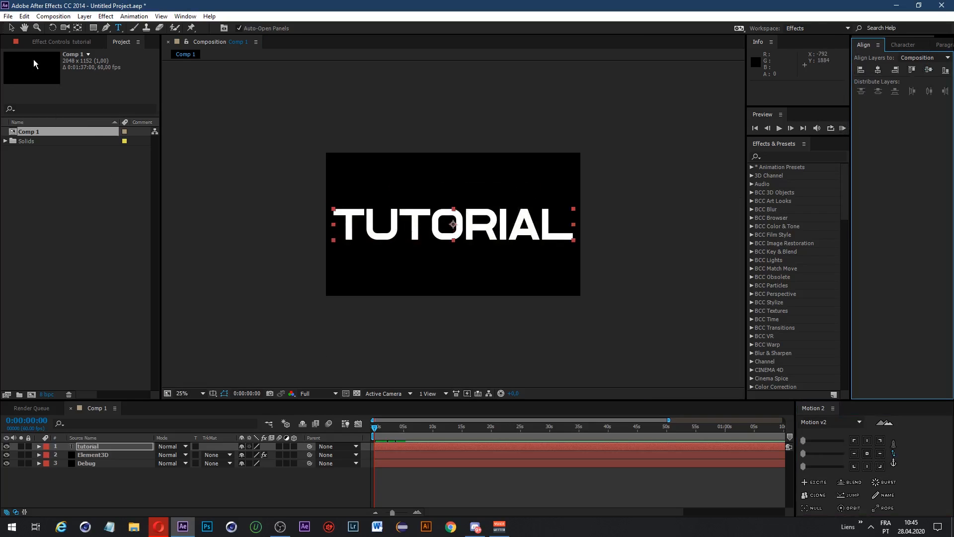
pyautogui.click(142, 481)
# Step: In the Element3D layer's effect, assign the tutorial text layer to Path Layer 1 of Custom Text and Masks
pyautogui.click(97, 448)
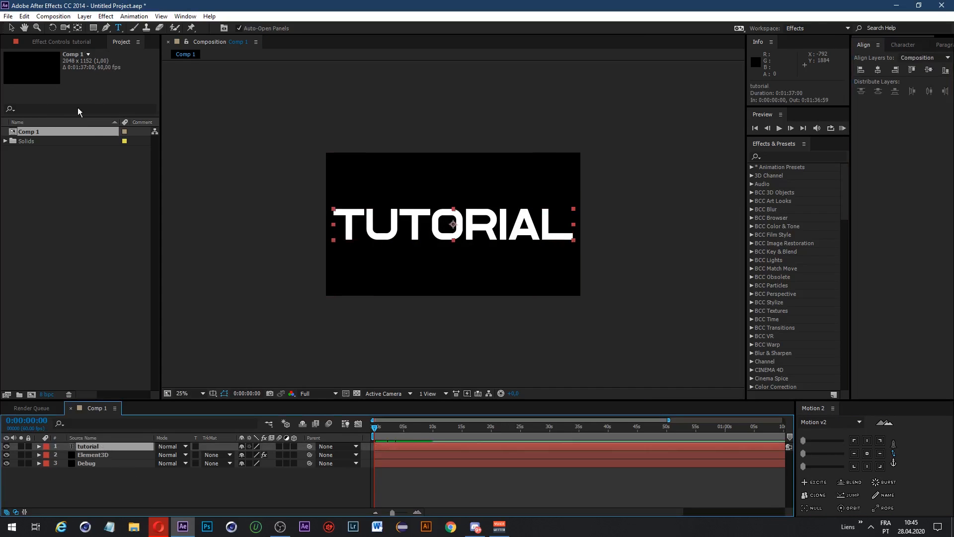
pyautogui.click(93, 454)
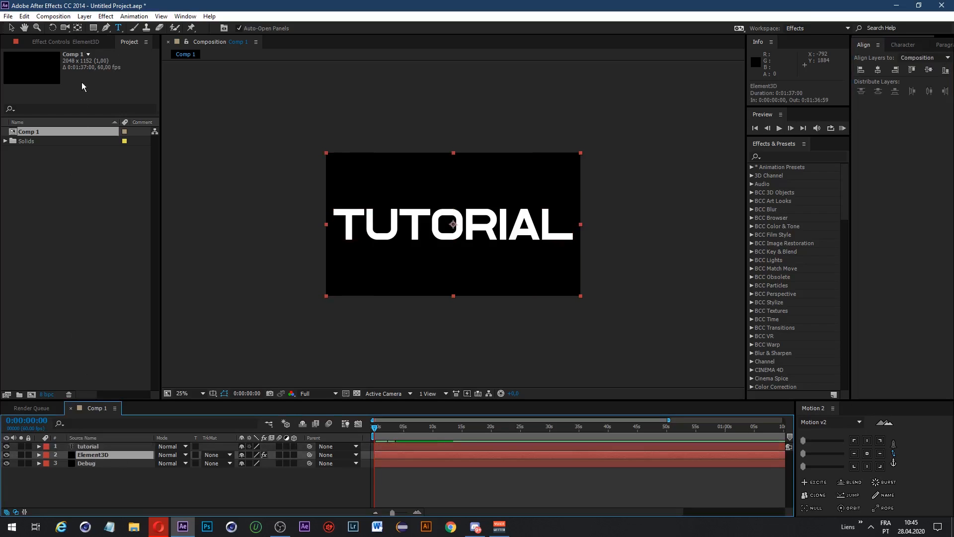
pyautogui.click(93, 42)
pyautogui.click(13, 155)
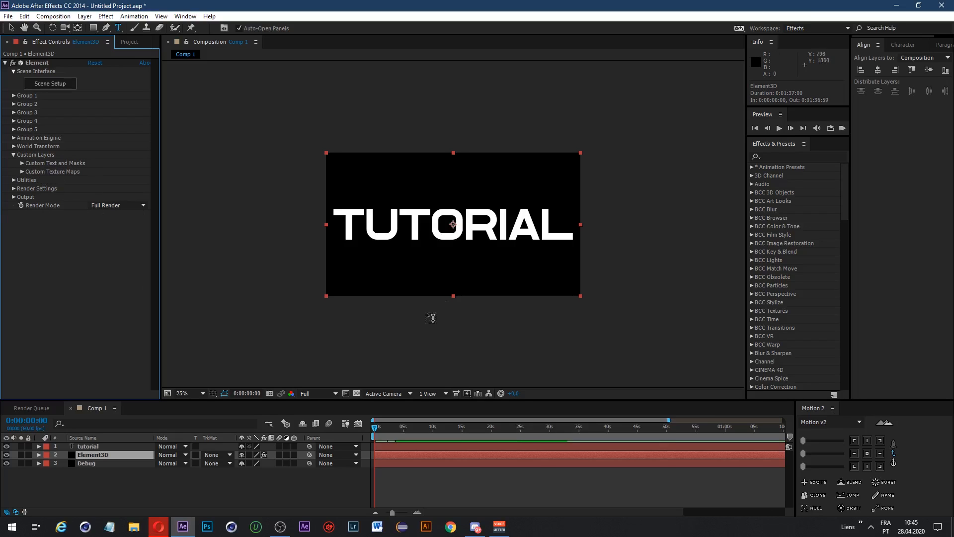
pyautogui.hotkey('shift', '/')
pyautogui.click(21, 164)
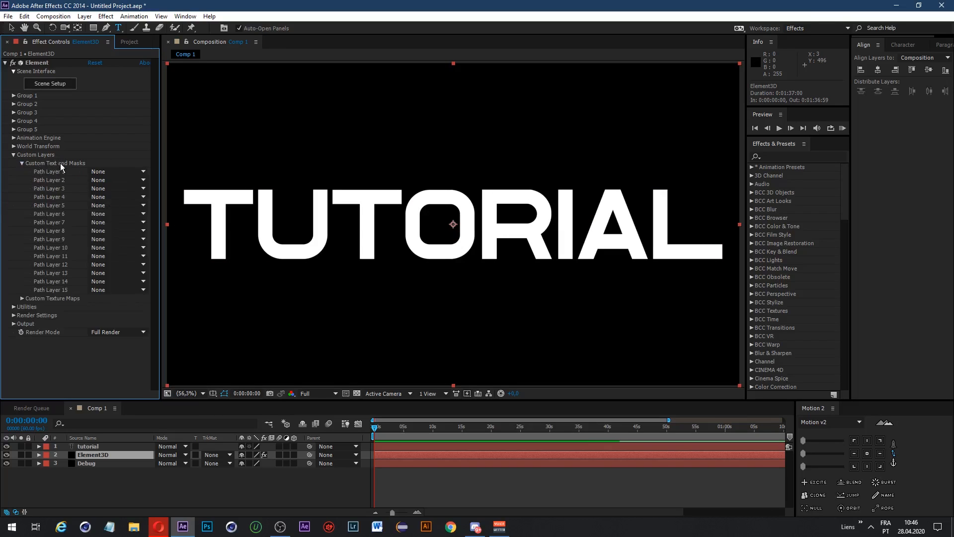
pyautogui.click(118, 172)
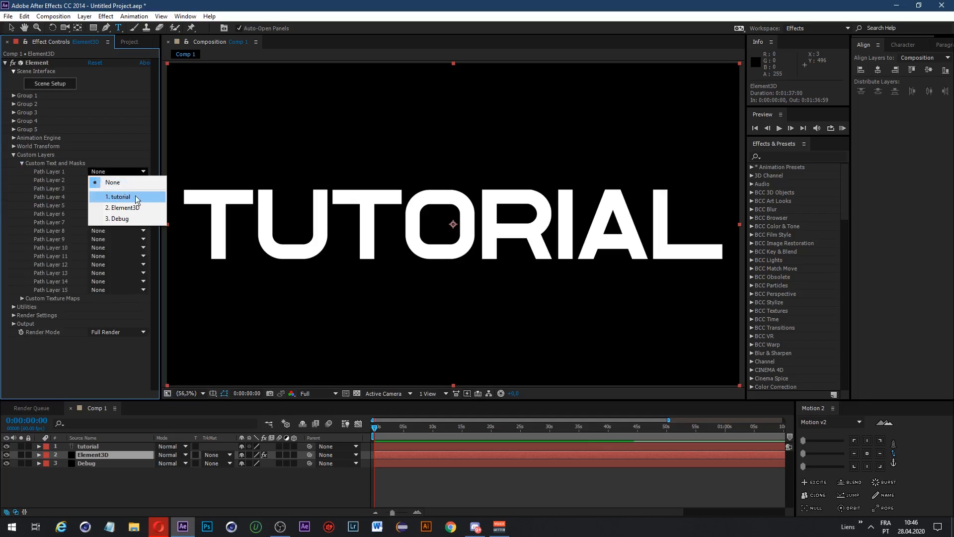
pyautogui.click(124, 197)
# Step: Hide the tutorial layer beneath the Debug layer and reselect tutorial as Element's Path Layer 1
pyautogui.click(6, 447)
pyautogui.click(6, 447)
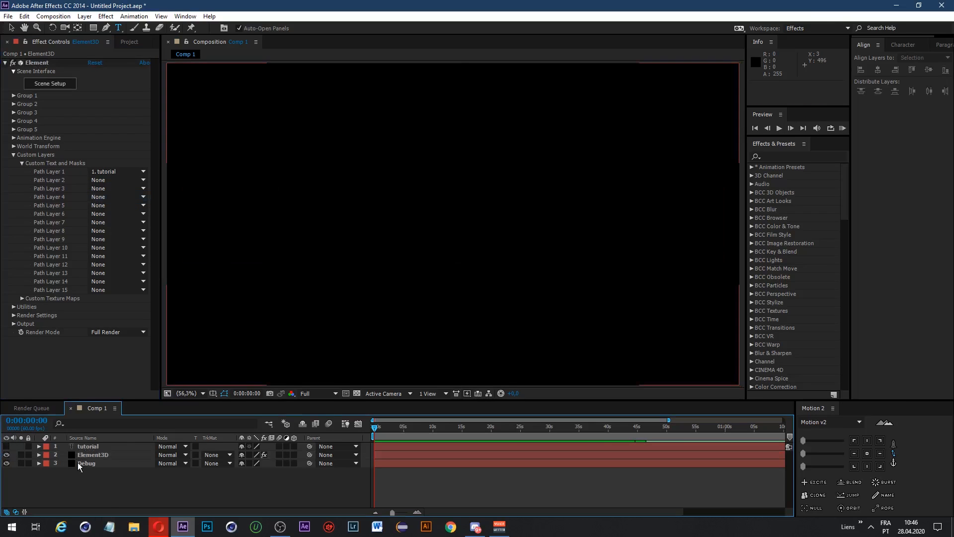
pyautogui.moveTo(84, 447); pyautogui.dragTo(81, 477)
pyautogui.click(93, 447)
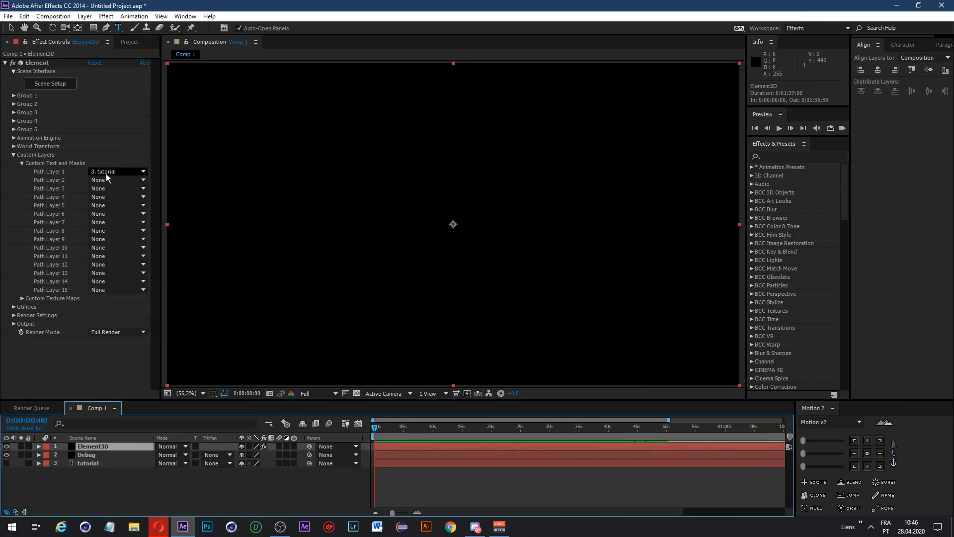
pyautogui.click(119, 172)
pyautogui.click(121, 215)
# Step: Import WeelizArts Logo.ai into the project and place it as the top layer of Comp 1
pyautogui.scroll(-3, 332, 312)
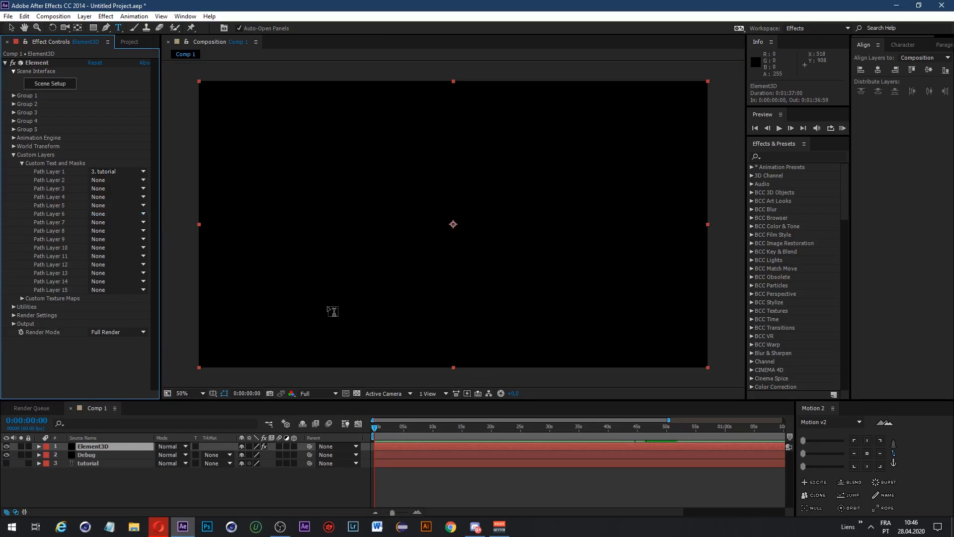
pyautogui.scroll(3, 304, 315)
pyautogui.click(130, 43)
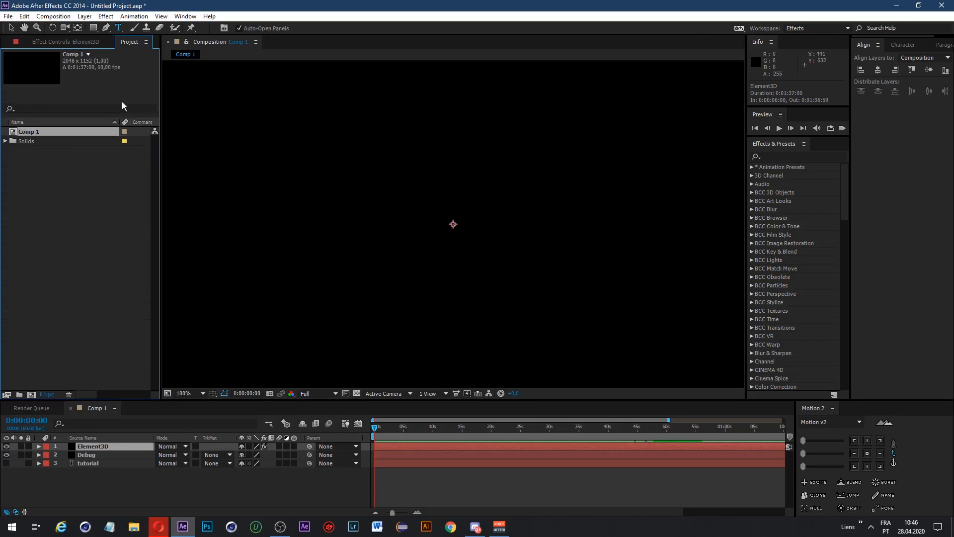
pyautogui.scroll(-1, 509, 204)
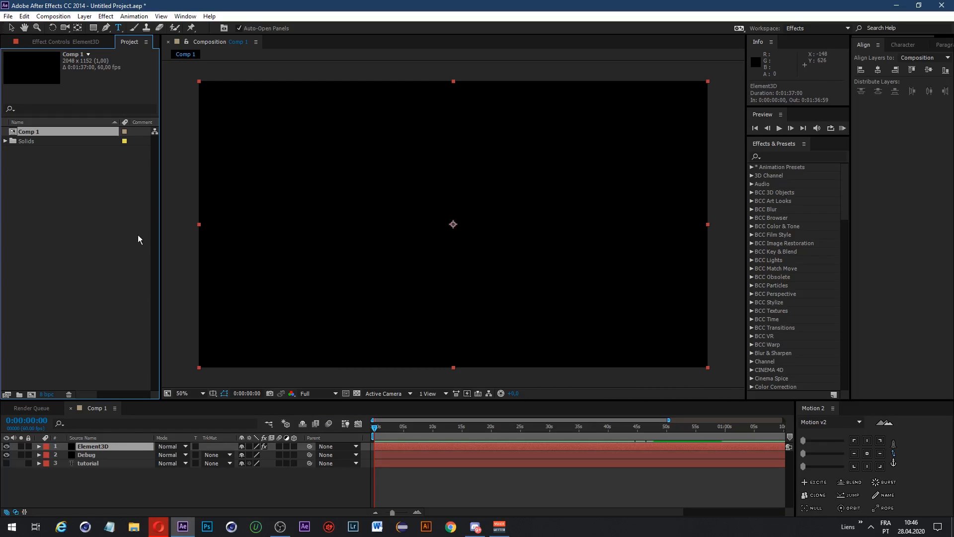
pyautogui.doubleClick(109, 232)
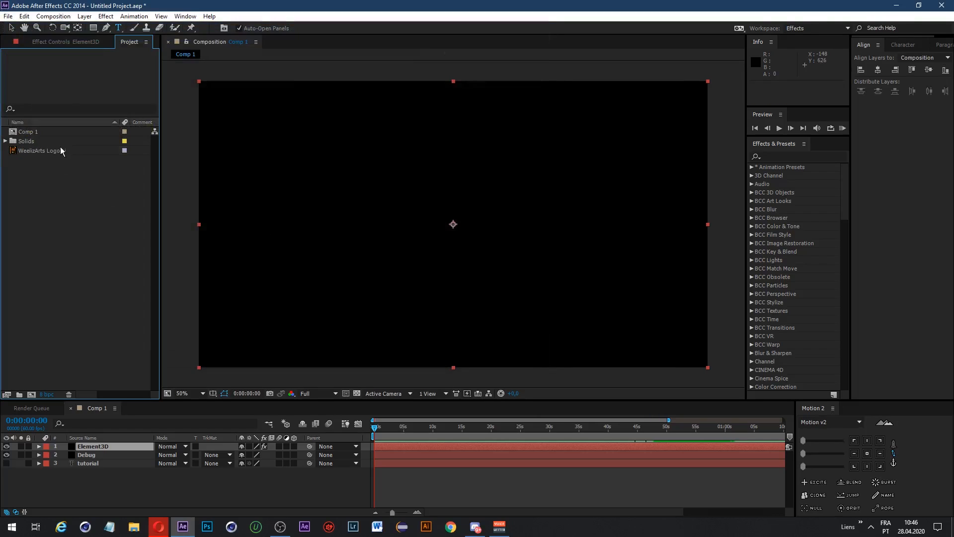
pyautogui.click(58, 150)
pyautogui.moveTo(97, 151); pyautogui.dragTo(110, 449)
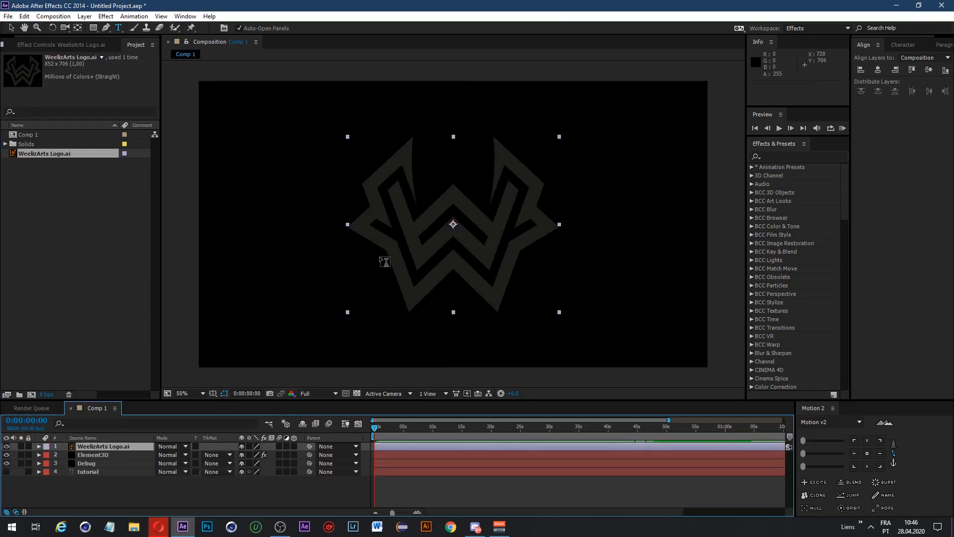
# Step: Try assigning the WeelizArts Logo.ai layer to Element's Path Layer 2, and reset that path layer to None
pyautogui.click(90, 454)
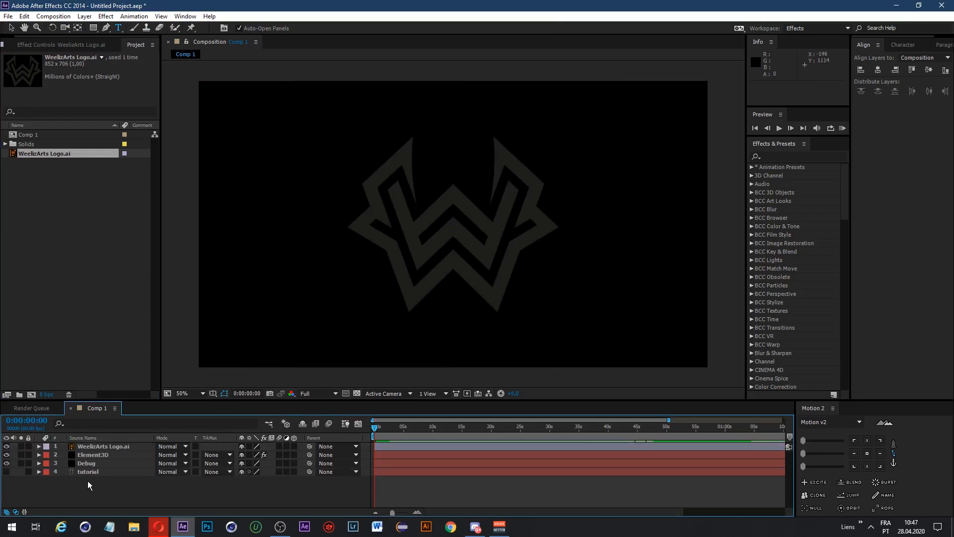
pyautogui.click(90, 42)
pyautogui.click(99, 180)
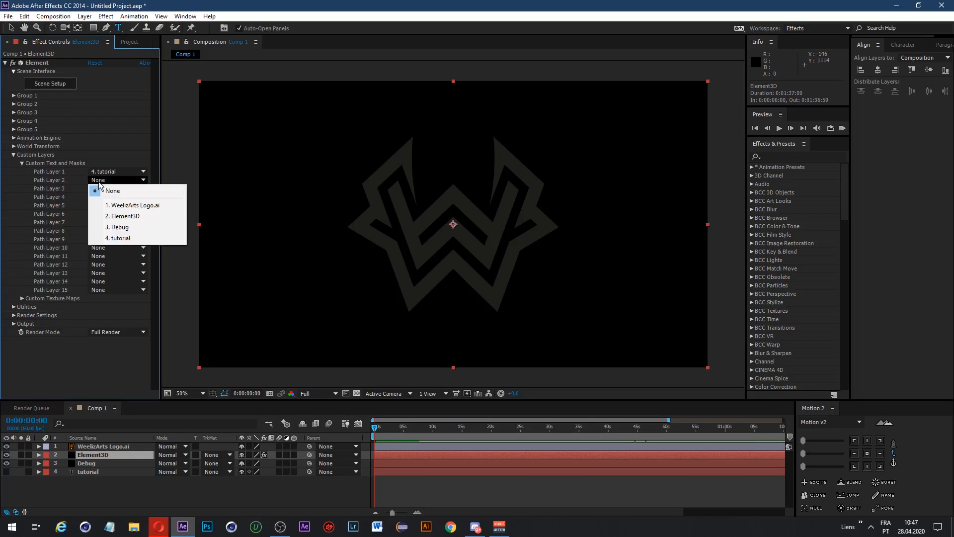
pyautogui.click(122, 205)
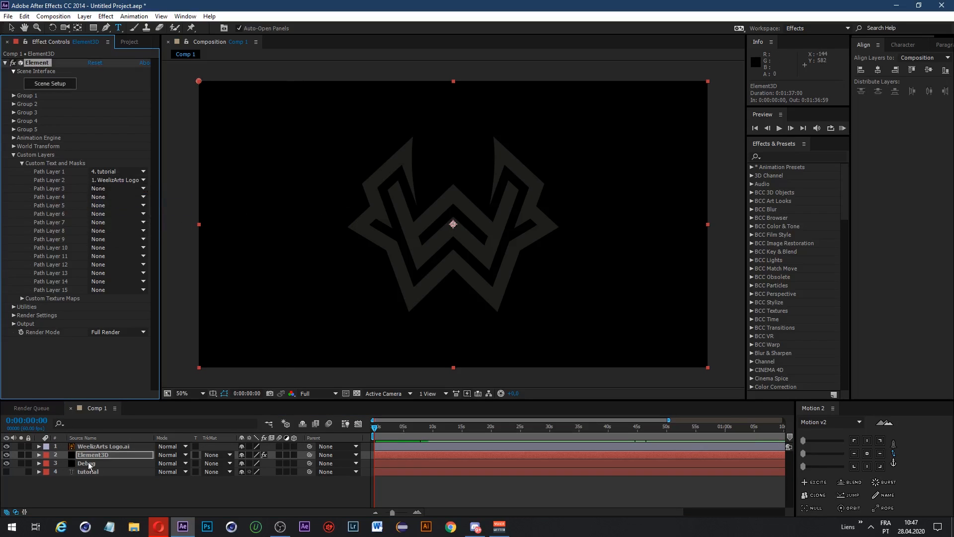
pyautogui.click(127, 179)
pyautogui.click(131, 193)
# Step: Create shapes from the WeelizArts Logo.ai vector layer and delete the original logo layer
pyautogui.click(95, 447)
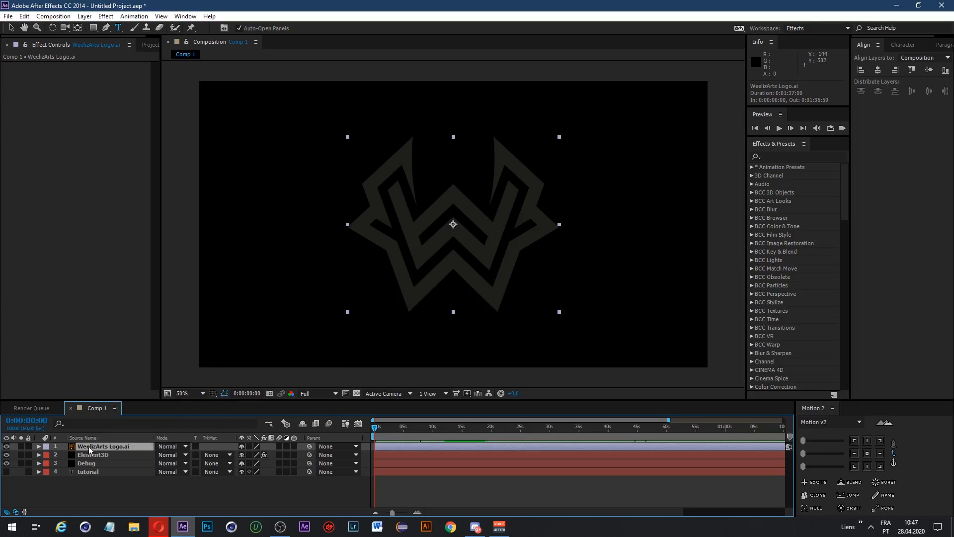
pyautogui.rightClick(90, 450)
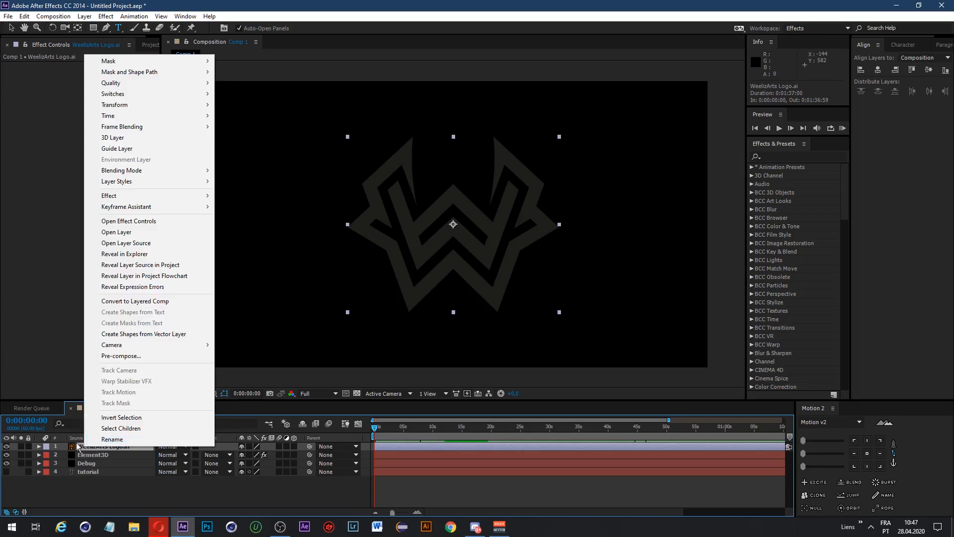
pyautogui.click(120, 334)
pyautogui.click(95, 455)
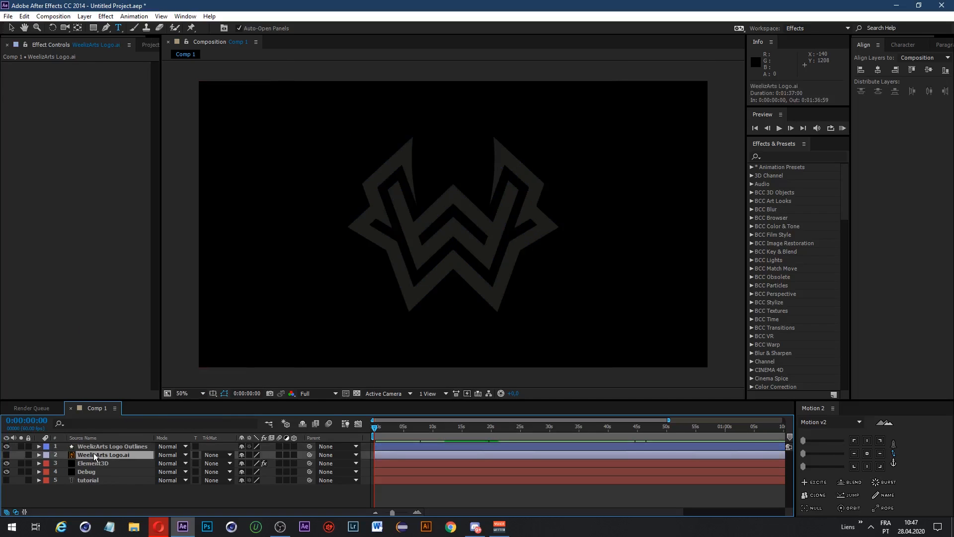
pyautogui.press('Delete')
# Step: Solo the logo outlines layer and auto-trace its Alpha channel for the current frame, replacing the outlines layer with the traced one
pyautogui.click(102, 447)
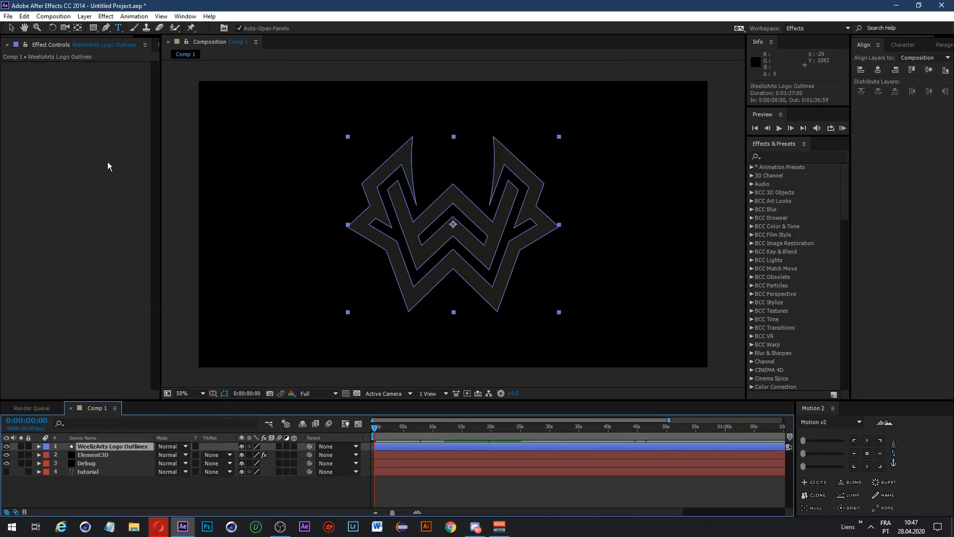
pyautogui.click(21, 447)
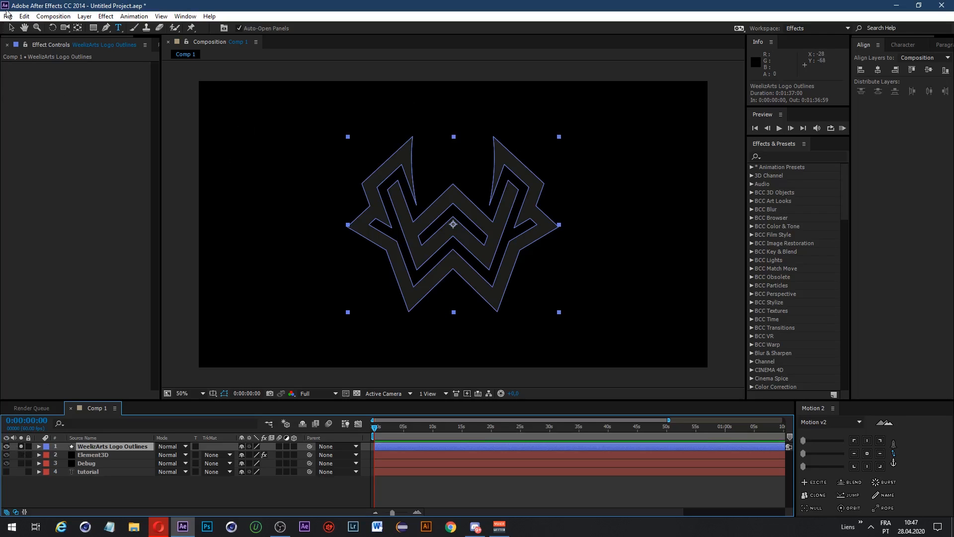
pyautogui.click(24, 16)
pyautogui.moveTo(89, 18)
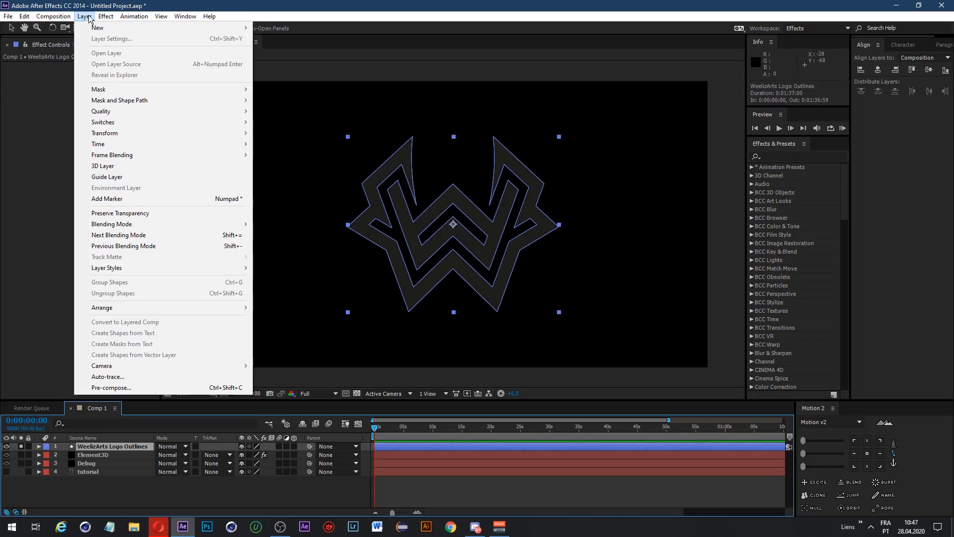
pyautogui.click(108, 376)
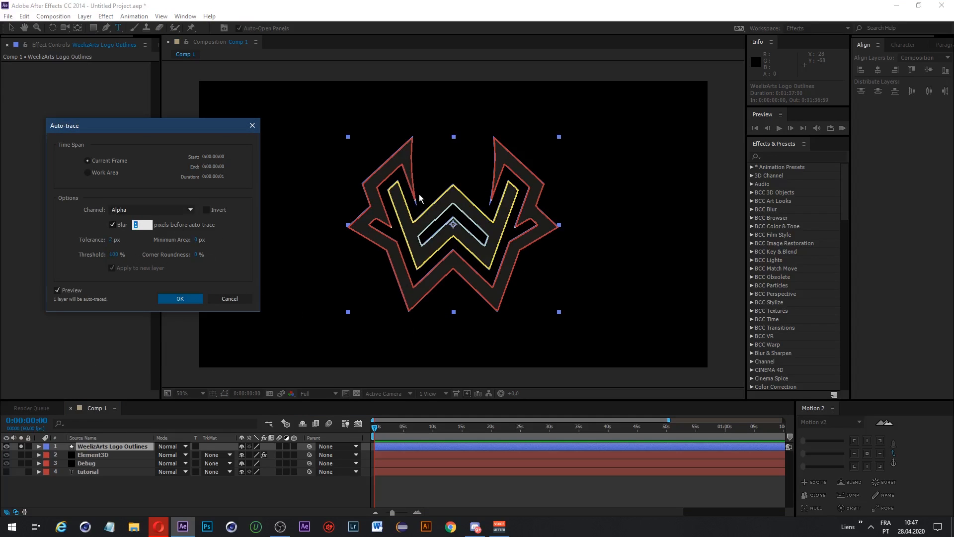
pyautogui.click(190, 301)
pyautogui.click(108, 454)
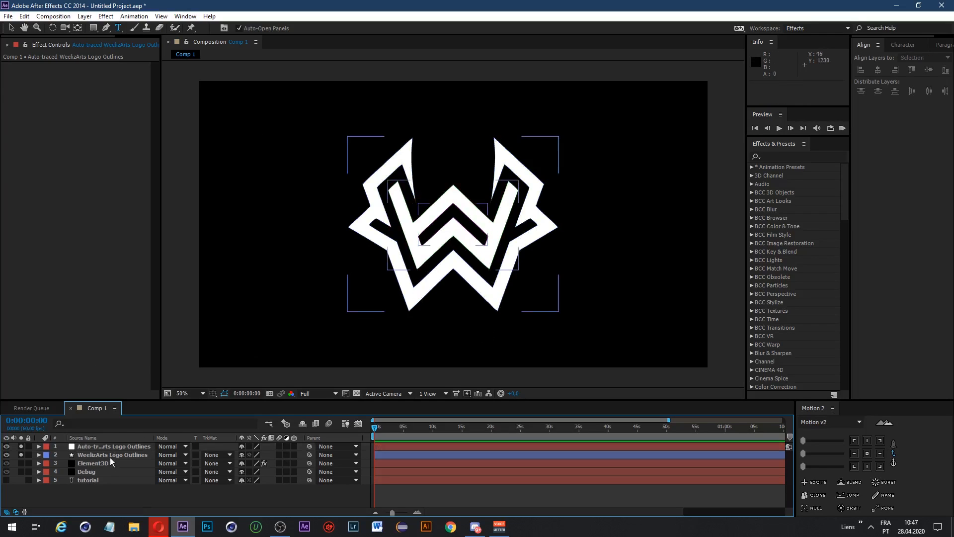
pyautogui.press('Delete')
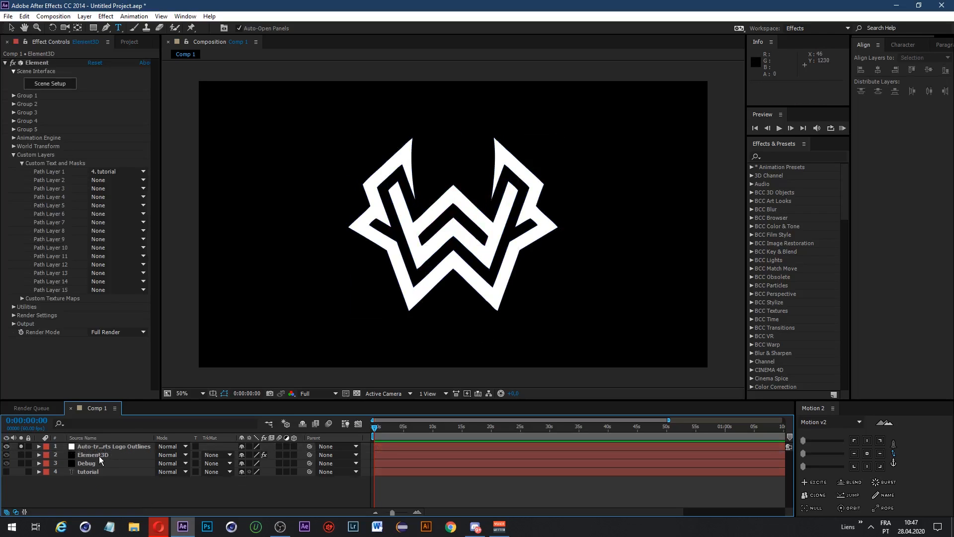
# Step: Rename the auto-traced layer logo and hide it at the bottom of the layer stack, beneath tutorial
pyautogui.click(102, 455)
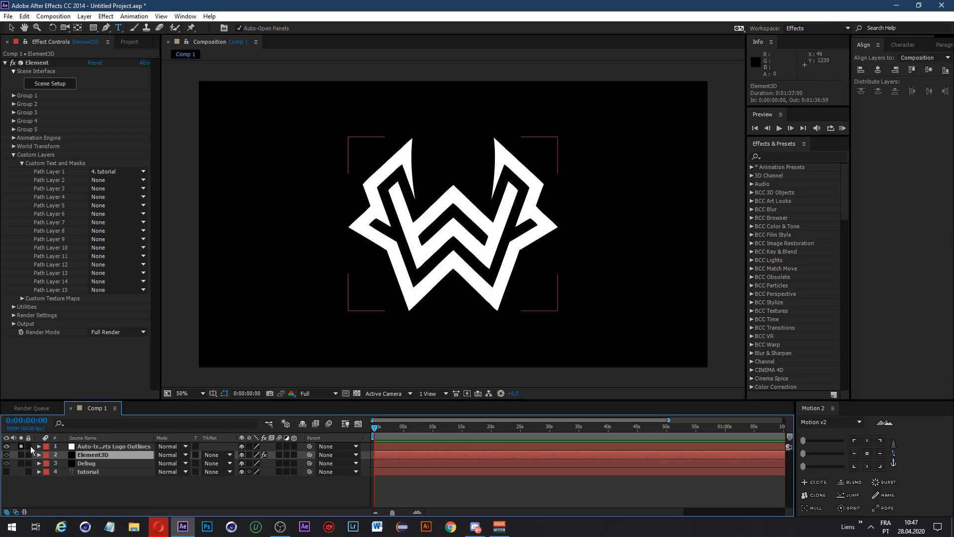
pyautogui.rightClick(116, 450)
pyautogui.click(124, 447)
pyautogui.write('logo')
pyautogui.press('Return')
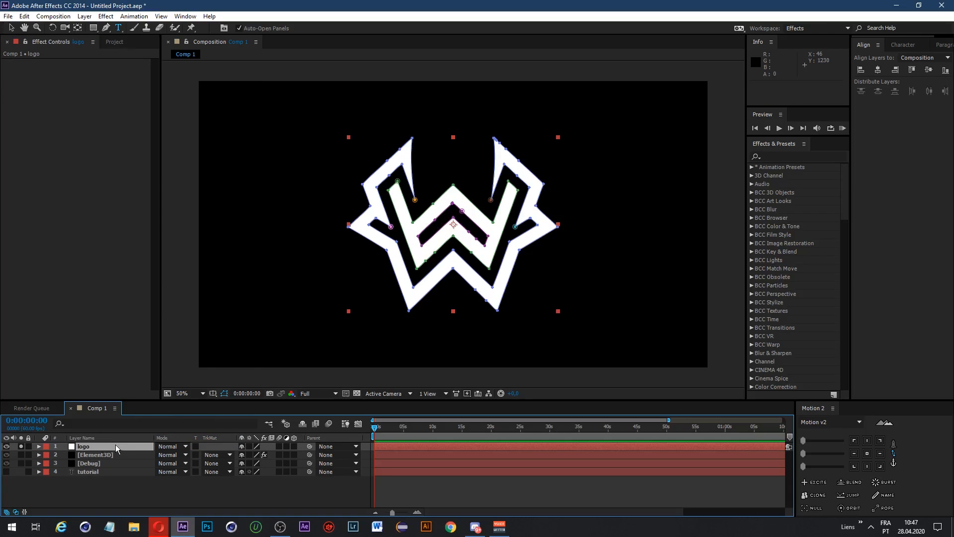
pyautogui.moveTo(115, 447); pyautogui.dragTo(89, 474)
pyautogui.click(6, 471)
# Step: Assign the logo layer to Path Layer 2 in the Element3D layer's effect and open its Scene Setup
pyautogui.click(94, 447)
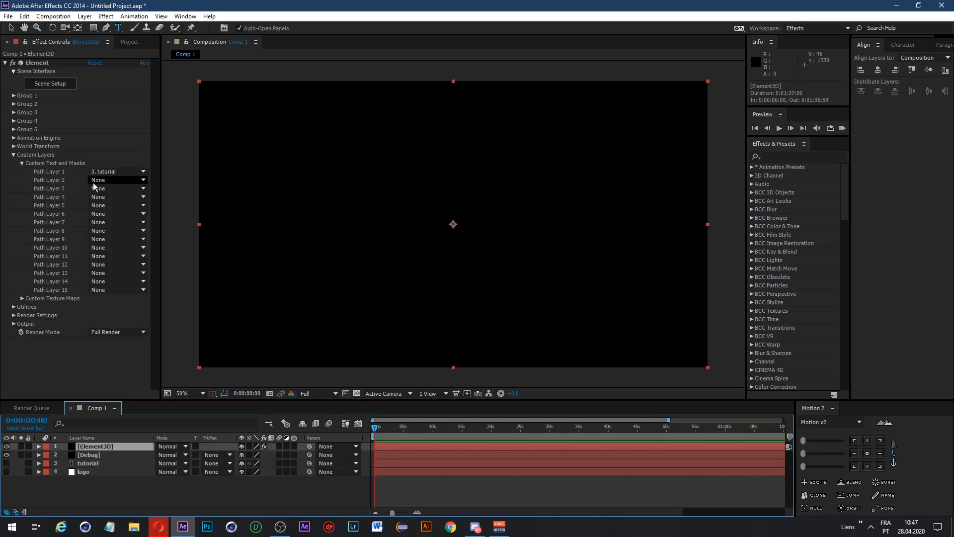
pyautogui.click(98, 180)
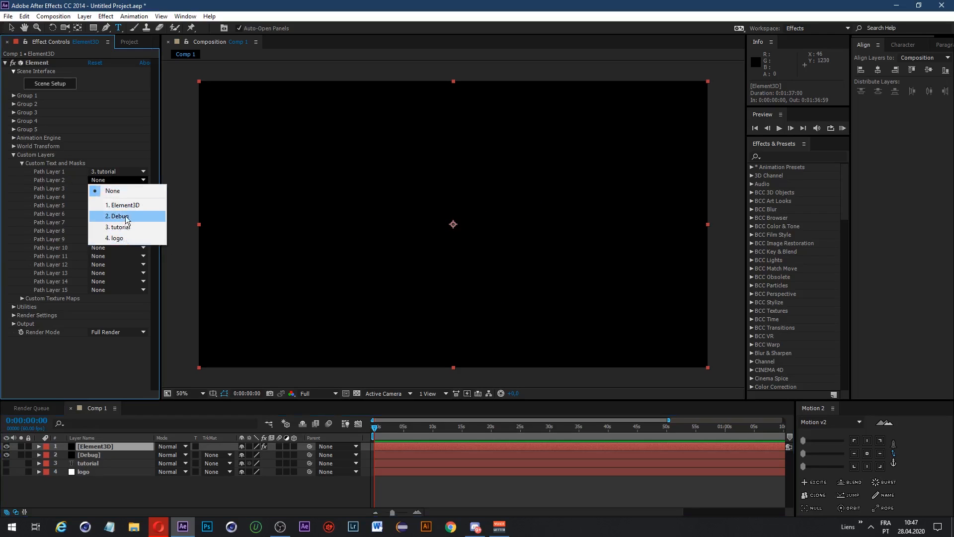
pyautogui.click(119, 238)
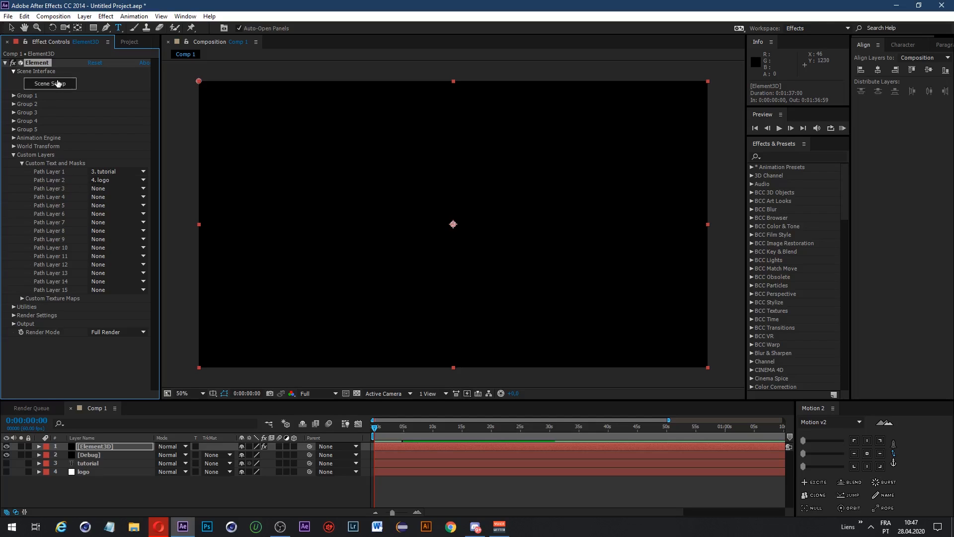
pyautogui.click(59, 83)
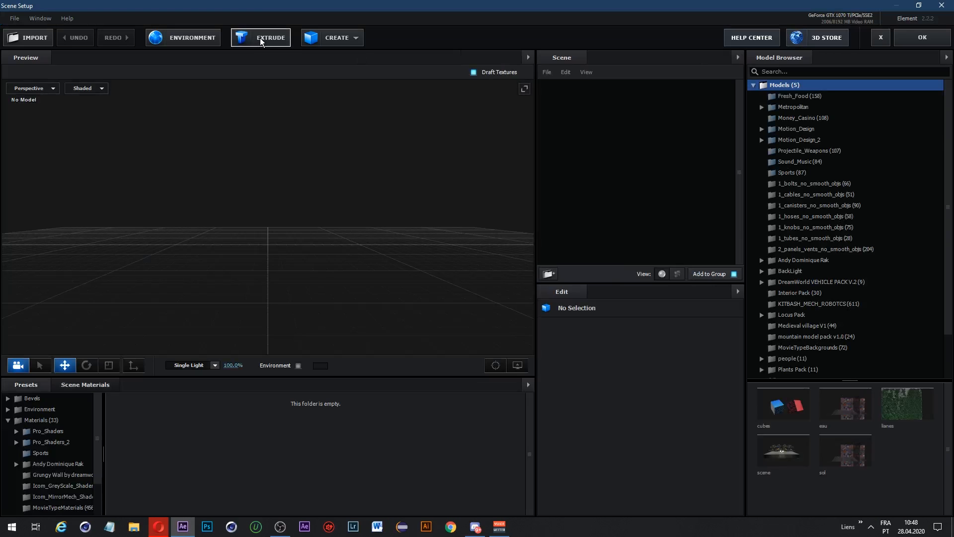
# Step: Extrude the path into a new model and set it to Custom Path 2
pyautogui.scroll(-4, 293, 222)
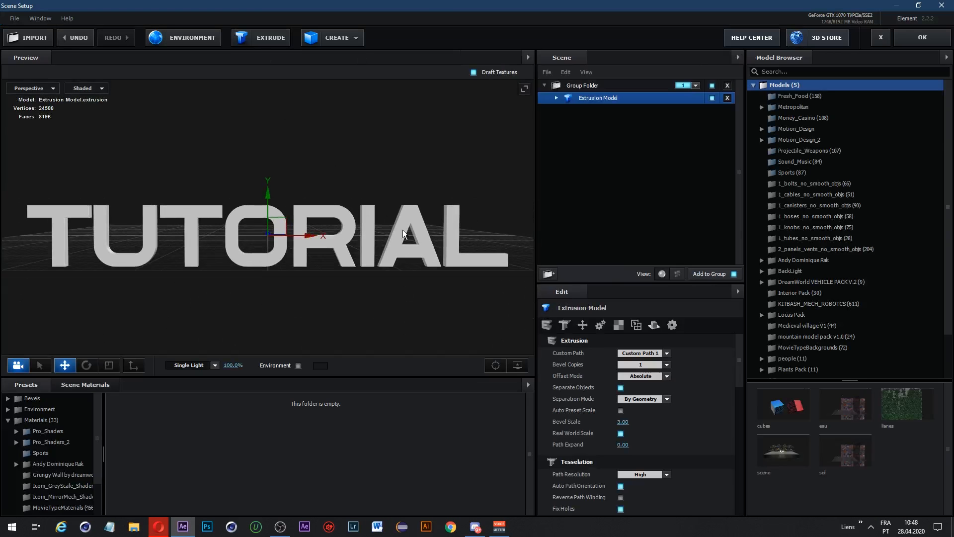
pyautogui.click(647, 353)
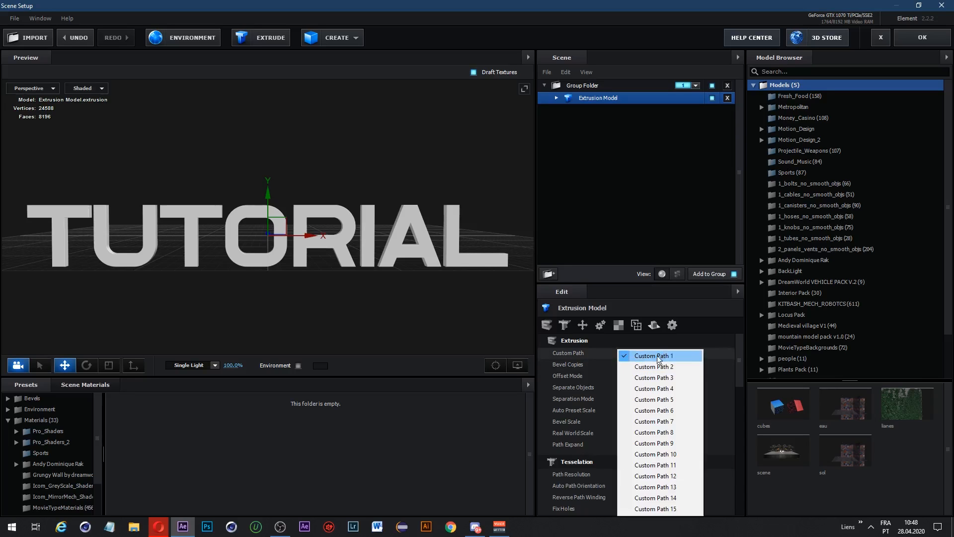
pyautogui.click(654, 364)
pyautogui.moveTo(477, 233); pyautogui.dragTo(516, 231)
pyautogui.click(606, 85)
pyautogui.click(606, 98)
# Step: Set the extrusion model's path back to Custom Path 1 and accept the Scene Setup
pyautogui.click(646, 353)
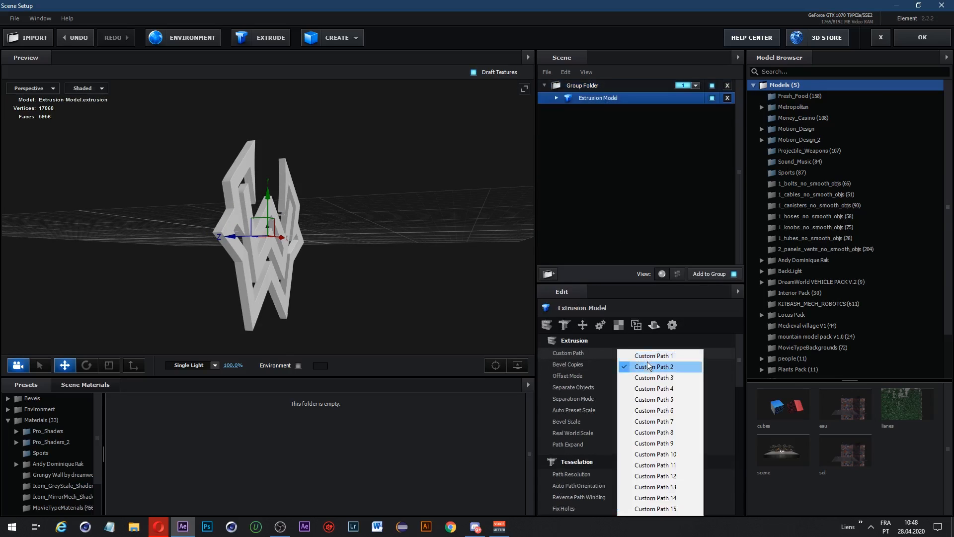
pyautogui.click(641, 353)
pyautogui.moveTo(347, 221); pyautogui.dragTo(378, 211)
pyautogui.click(606, 85)
pyautogui.click(941, 39)
# Step: Delete the logo layer from the composition and reopen Element's Scene Setup
pyautogui.click(94, 464)
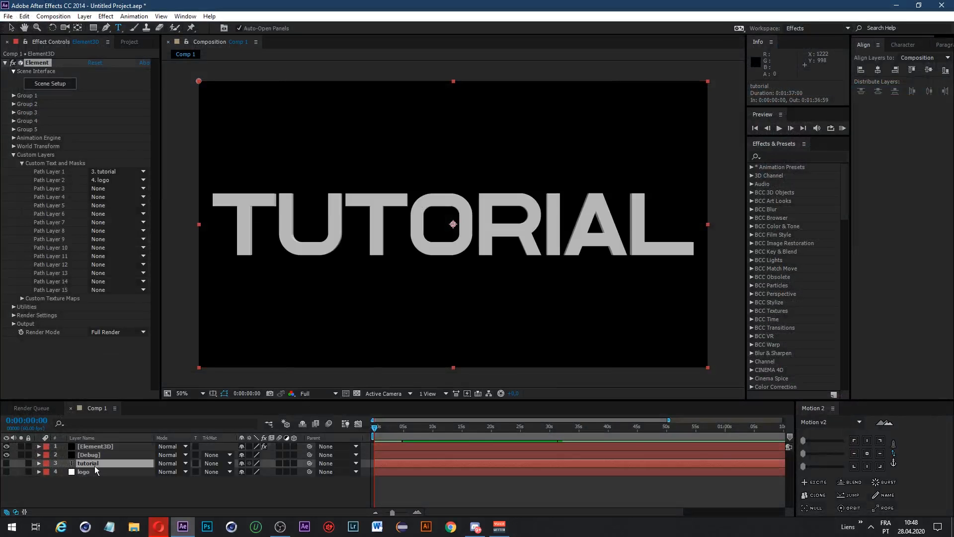
pyautogui.click(88, 472)
pyautogui.press('Delete')
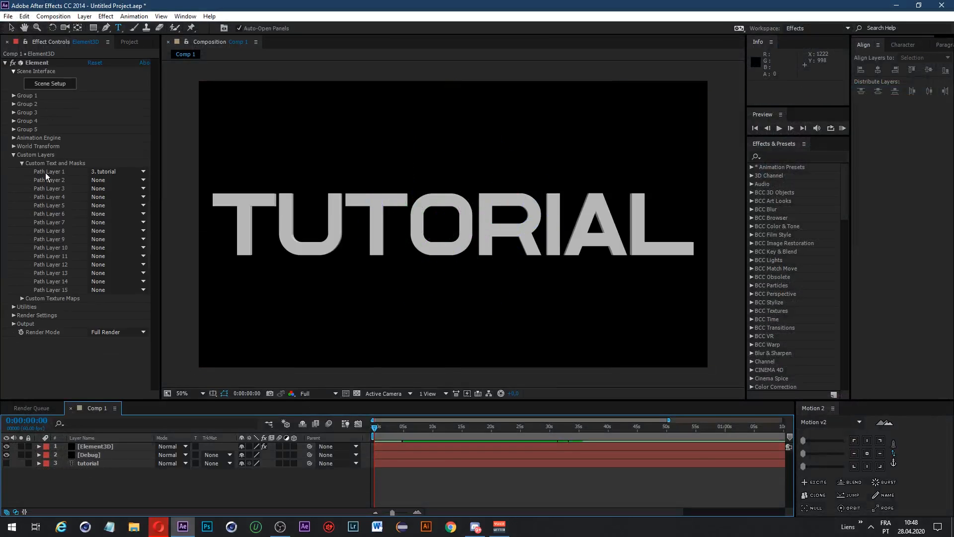
pyautogui.click(60, 85)
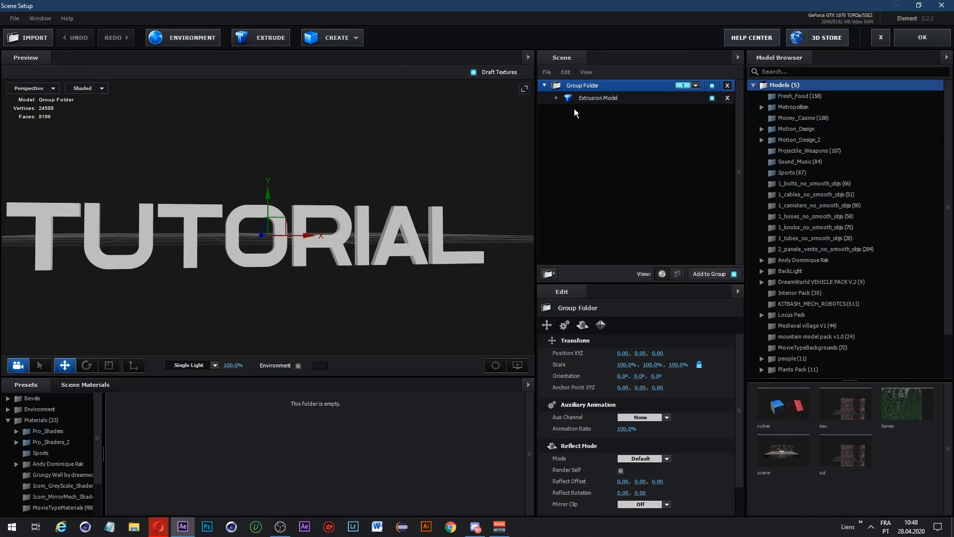
# Step: Examine the extruded TUTORIAL text from the front, side and an angled view
pyautogui.click(571, 98)
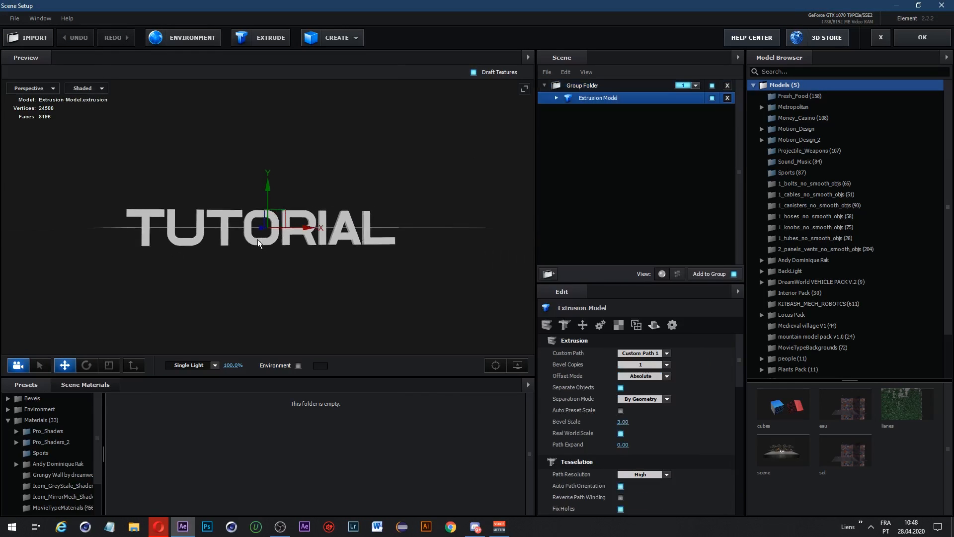
pyautogui.moveTo(258, 239); pyautogui.dragTo(297, 174)
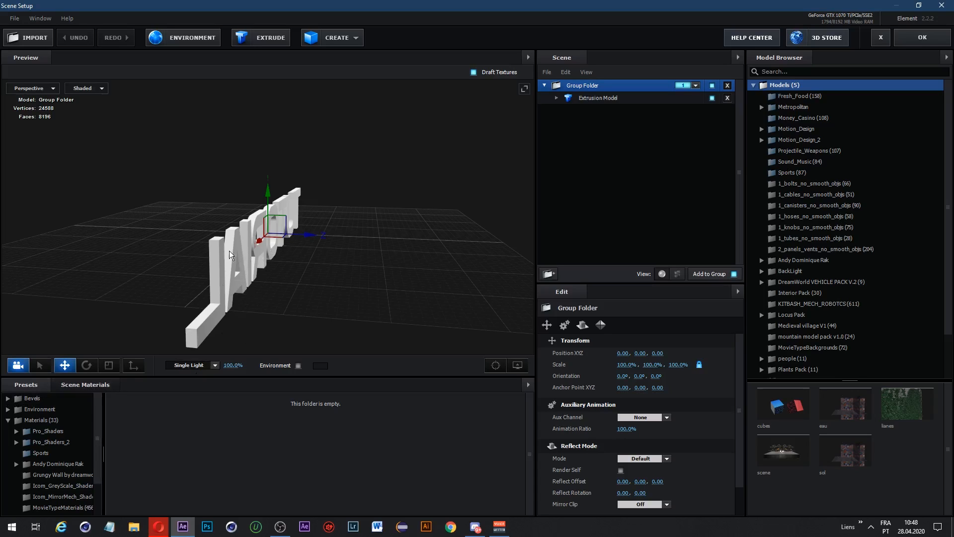
pyautogui.click(32, 398)
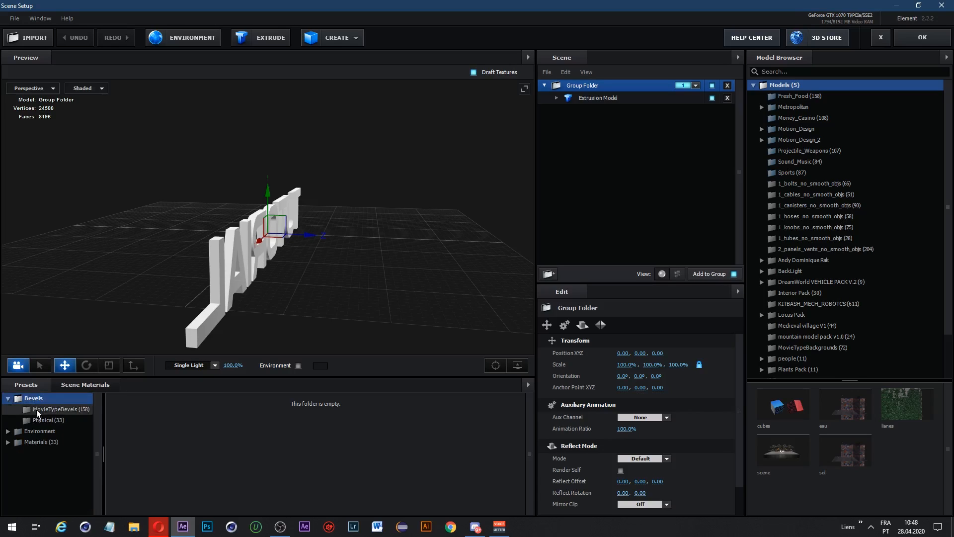
pyautogui.moveTo(294, 226); pyautogui.dragTo(309, 199)
pyautogui.click(308, 198)
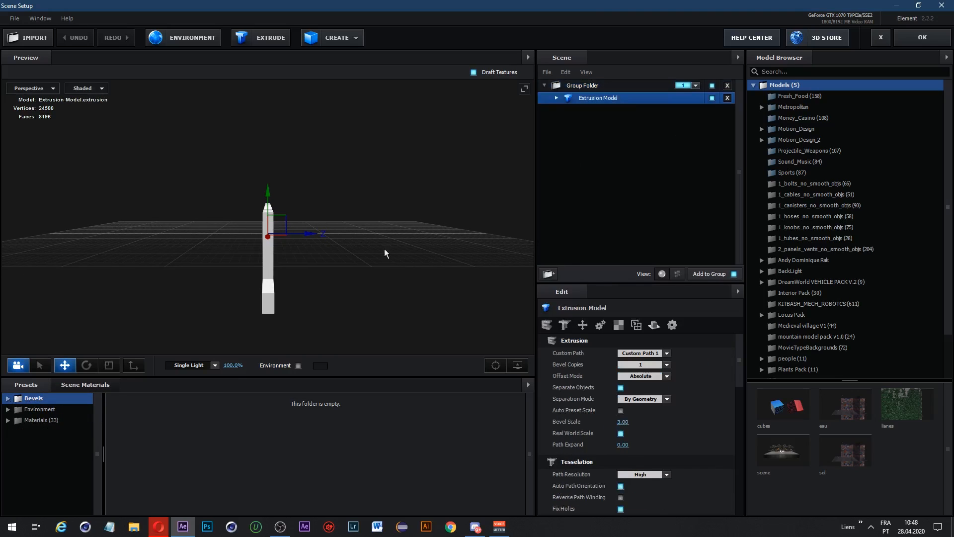
pyautogui.moveTo(383, 249); pyautogui.dragTo(412, 239)
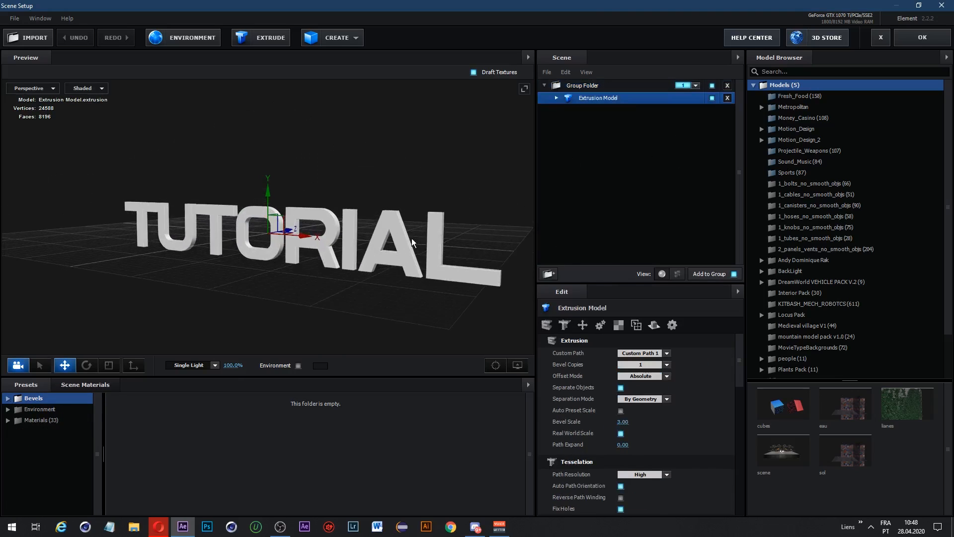
pyautogui.click(412, 237)
# Step: Try a bevel preset from the Physical folder on the extrusion model
pyautogui.click(597, 99)
pyautogui.click(8, 398)
pyautogui.click(49, 420)
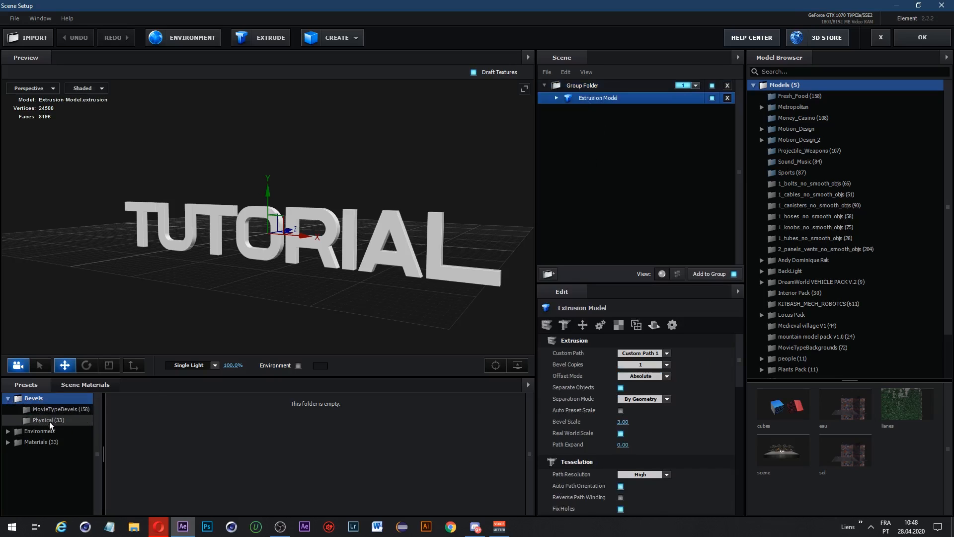
pyautogui.scroll(-1, 529, 447)
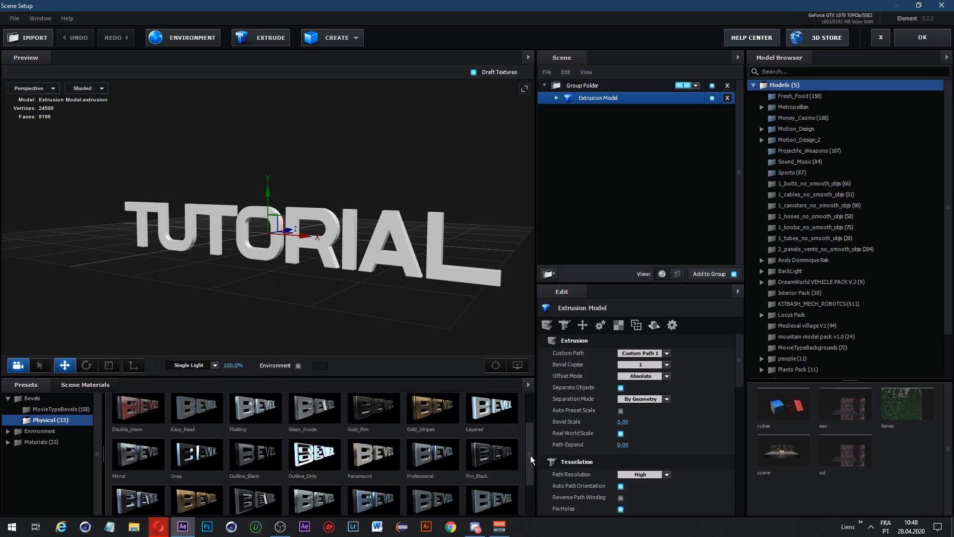
pyautogui.moveTo(497, 422); pyautogui.dragTo(617, 100)
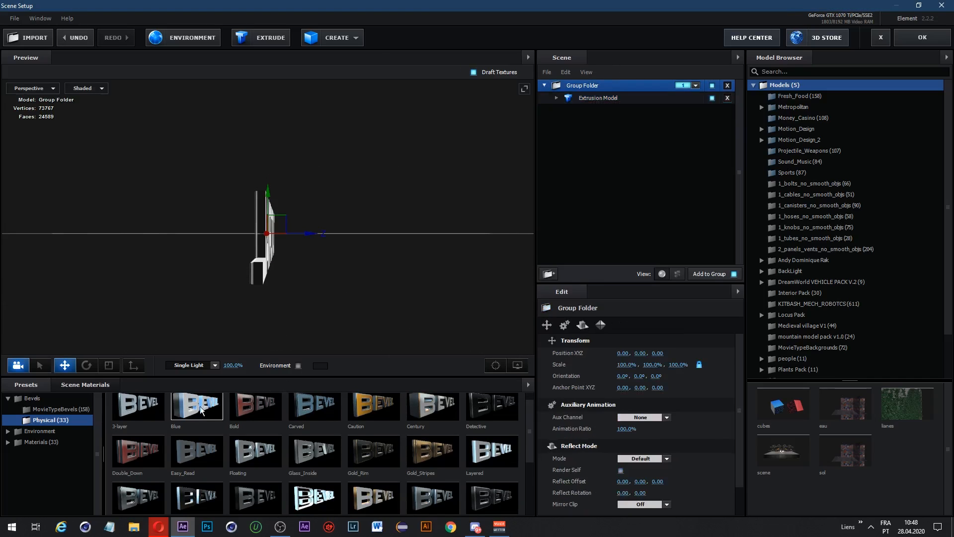
# Step: Try the Blue bevel preset on the extrusion model and inspect it from the side
pyautogui.moveTo(200, 407); pyautogui.dragTo(582, 97)
pyautogui.moveTo(421, 218); pyautogui.dragTo(412, 208)
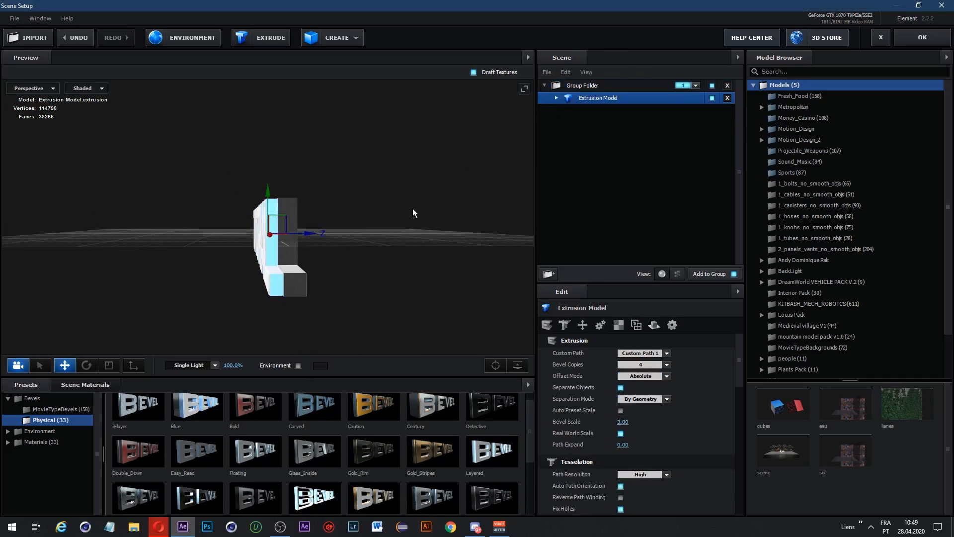
pyautogui.click(282, 246)
# Step: Try the Double_Down bevel preset on the extrusion model and inspect the text from an angle
pyautogui.moveTo(137, 450); pyautogui.dragTo(602, 97)
pyautogui.moveTo(433, 228); pyautogui.dragTo(386, 267)
pyautogui.click(386, 268)
pyautogui.moveTo(437, 226); pyautogui.dragTo(407, 226)
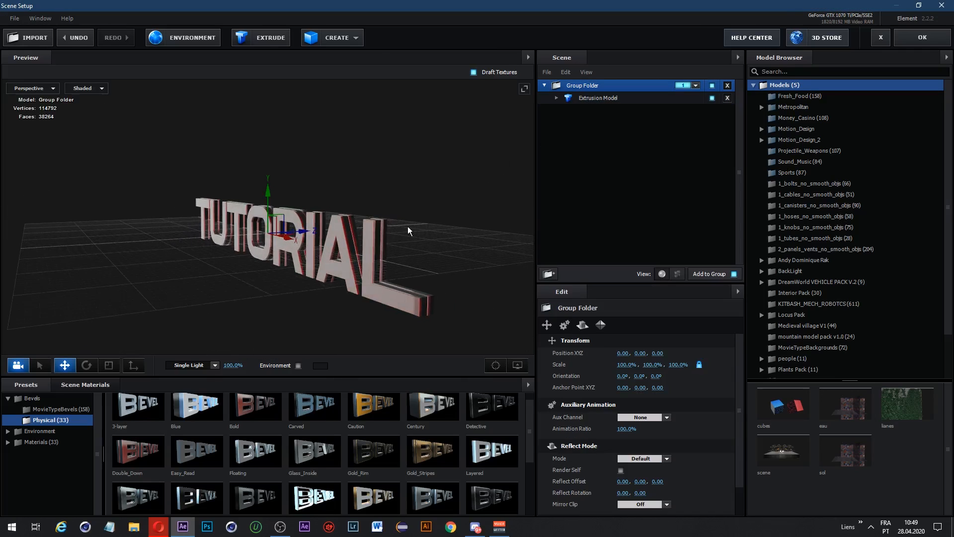
# Step: Try a larger Bevel Scale on the extrusion model and revert to the plain extrusion without a bevel preset
pyautogui.click(577, 103)
pyautogui.moveTo(489, 149); pyautogui.dragTo(408, 172)
pyautogui.click(582, 101)
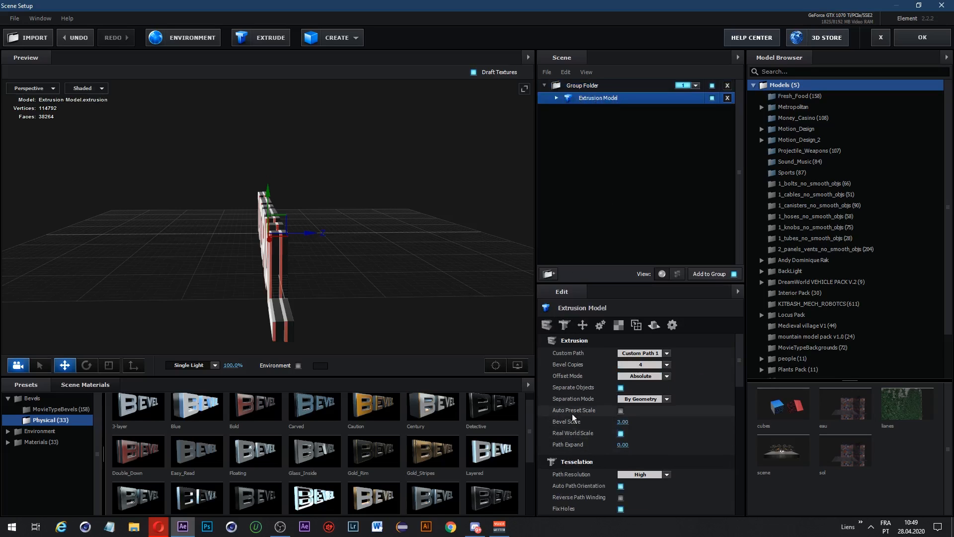
pyautogui.moveTo(622, 421); pyautogui.dragTo(744, 391)
pyautogui.moveTo(496, 314); pyautogui.dragTo(420, 266)
pyautogui.rightClick(421, 267)
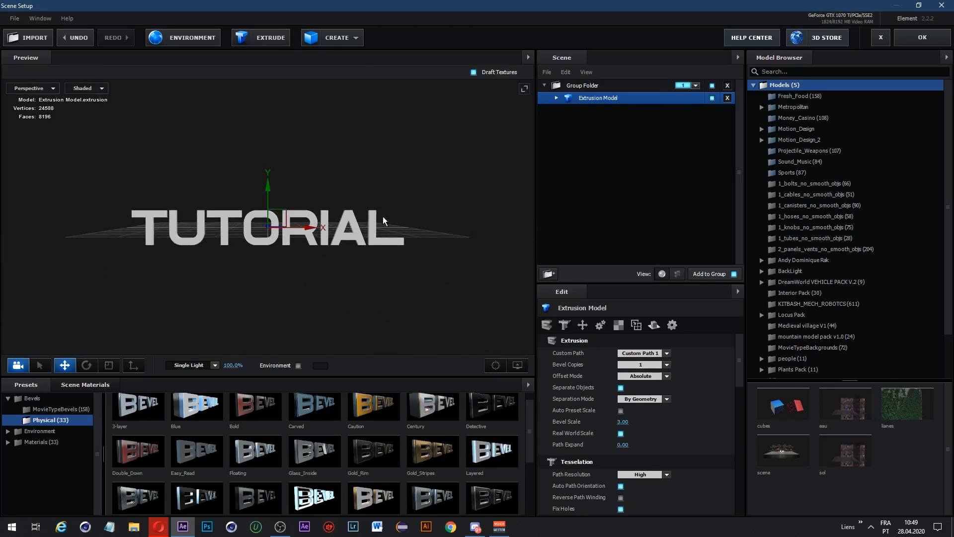
# Step: Open the Metal folder of the Pro_Shaders_2 material presets
pyautogui.moveTo(382, 216); pyautogui.dragTo(328, 211)
pyautogui.click(275, 228)
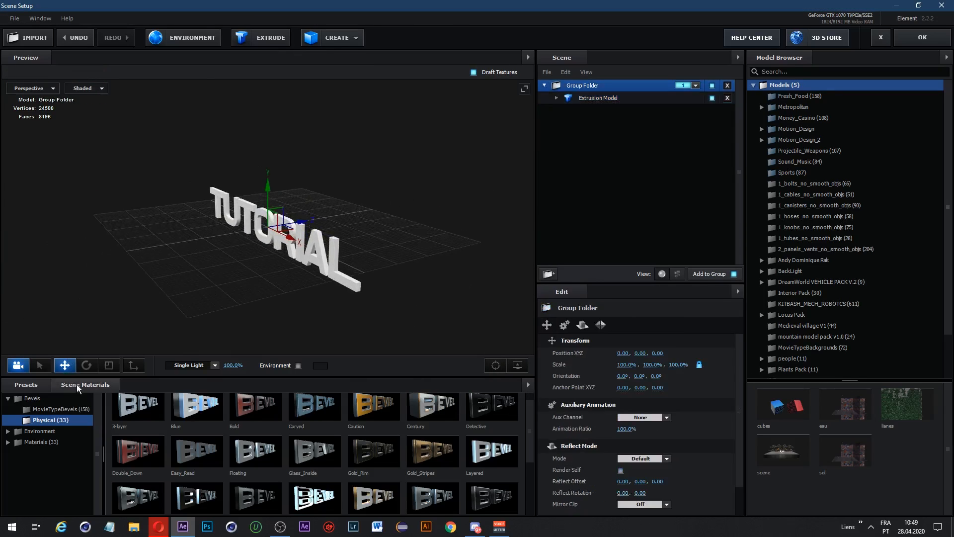
pyautogui.click(77, 384)
pyautogui.scroll(4, 272, 252)
pyautogui.moveTo(272, 251); pyautogui.dragTo(354, 284)
pyautogui.doubleClick(28, 420)
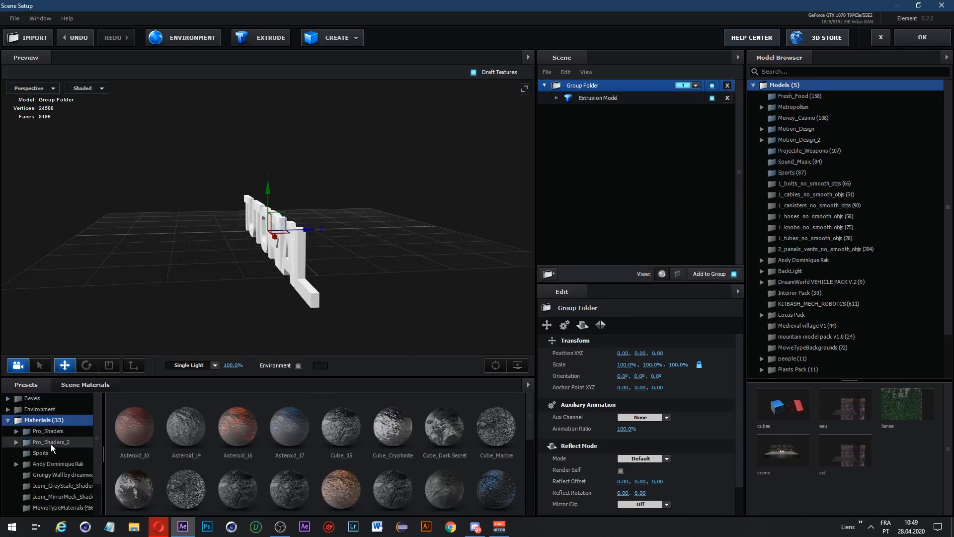
pyautogui.doubleClick(50, 443)
pyautogui.scroll(-3, 59, 460)
pyautogui.click(56, 428)
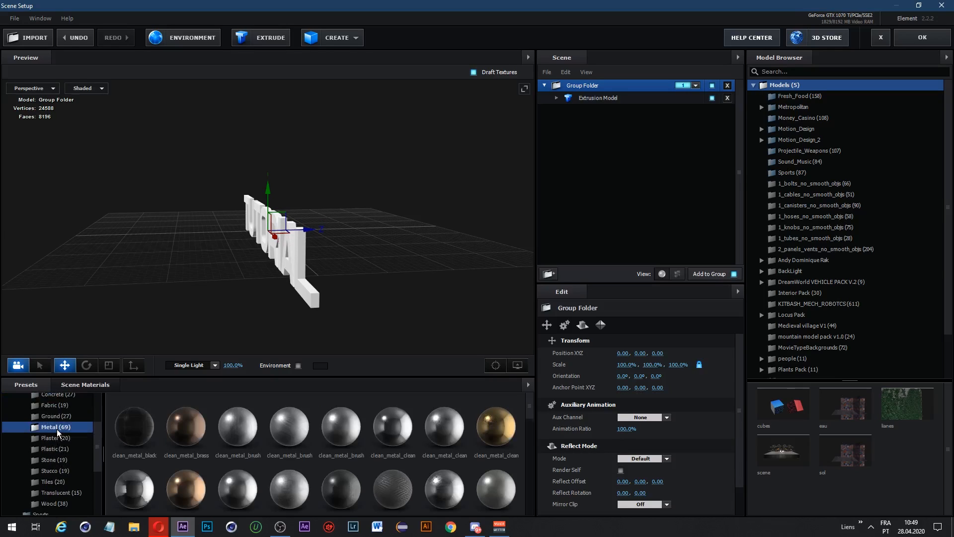
pyautogui.scroll(3, 57, 428)
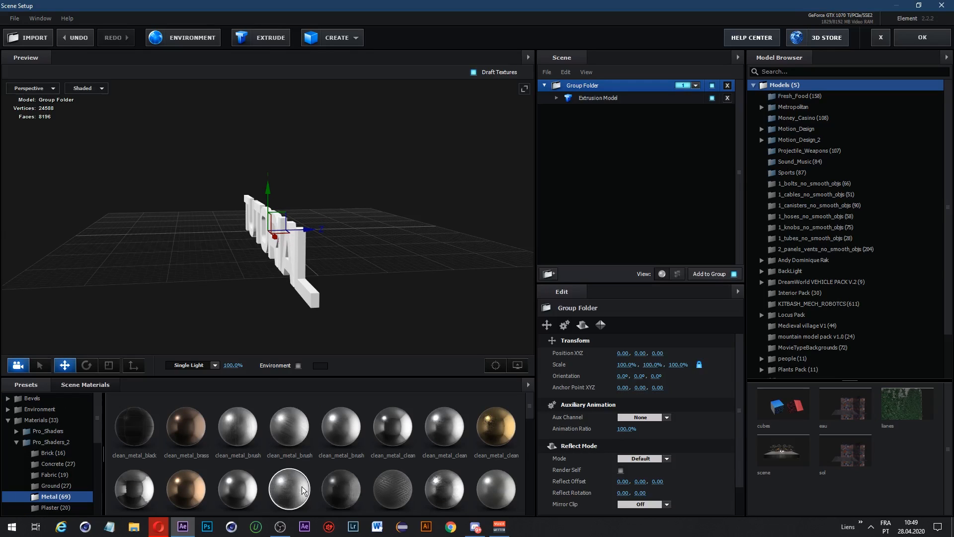
# Step: Look through the Metal material presets and examine the extruded text from closer up
pyautogui.moveTo(528, 415)
pyautogui.mouseDown()
pyautogui.moveTo(525, 439)
pyautogui.moveTo(528, 410)
pyautogui.mouseUp()
pyautogui.scroll(-3, 421, 471)
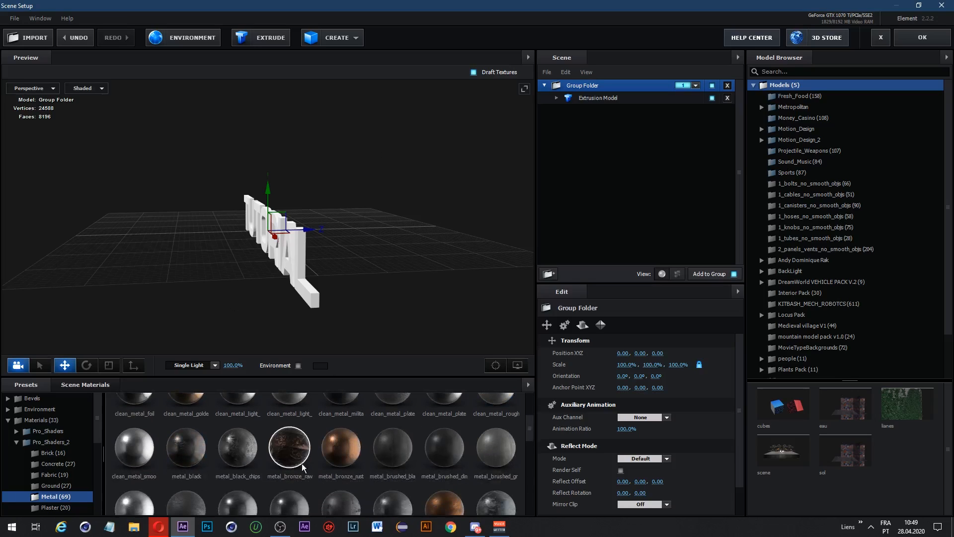
pyautogui.scroll(3, 371, 476)
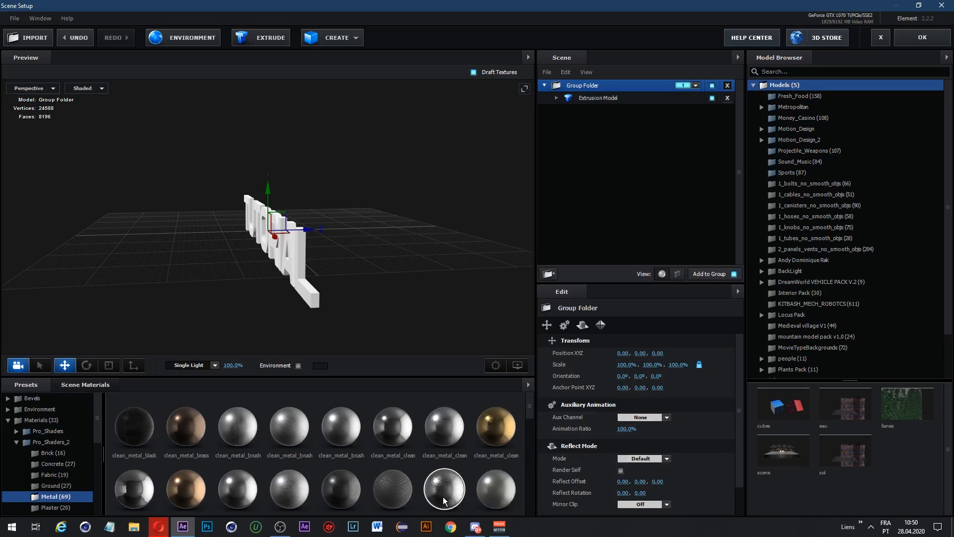
pyautogui.scroll(4, 314, 311)
pyautogui.scroll(-3, 314, 312)
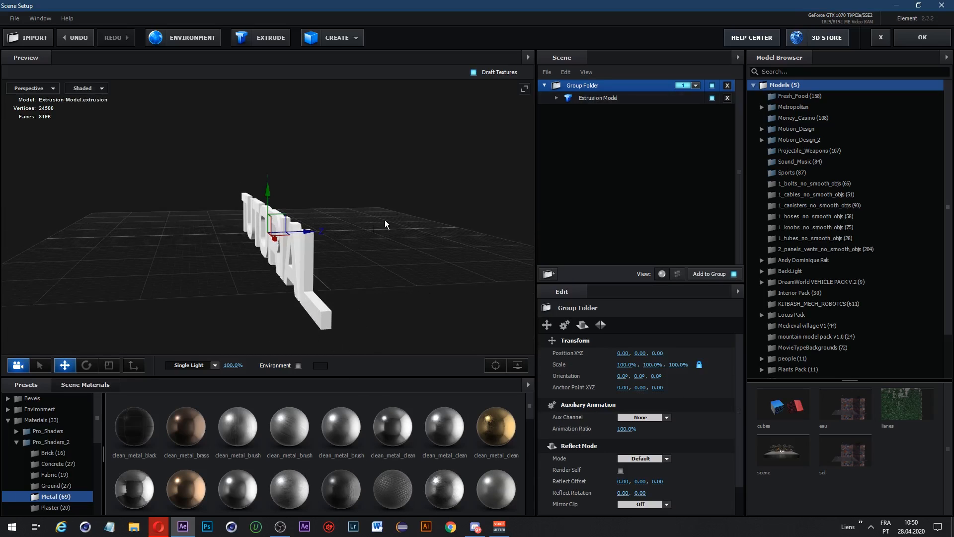
pyautogui.click(607, 99)
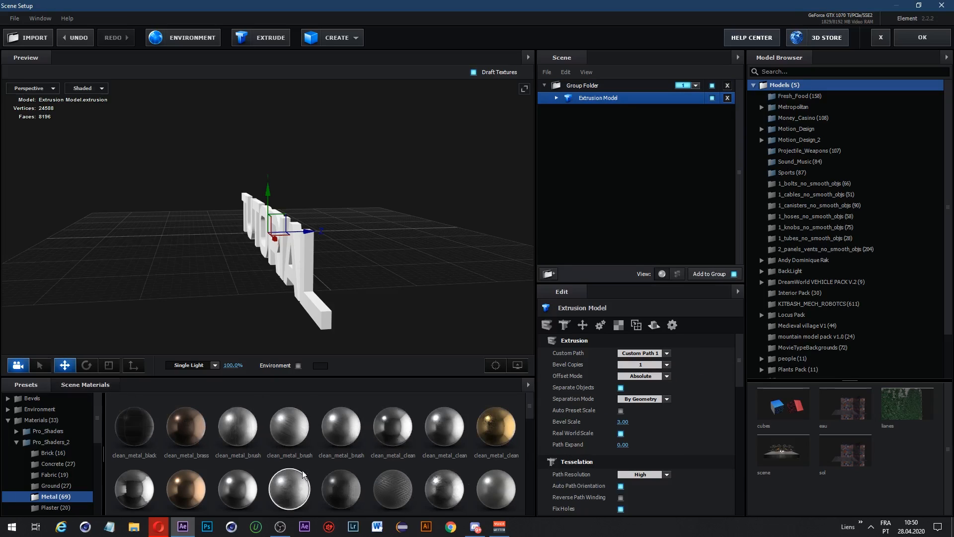
pyautogui.scroll(-1, 324, 472)
pyautogui.scroll(1, 321, 342)
pyautogui.moveTo(320, 341); pyautogui.dragTo(288, 283)
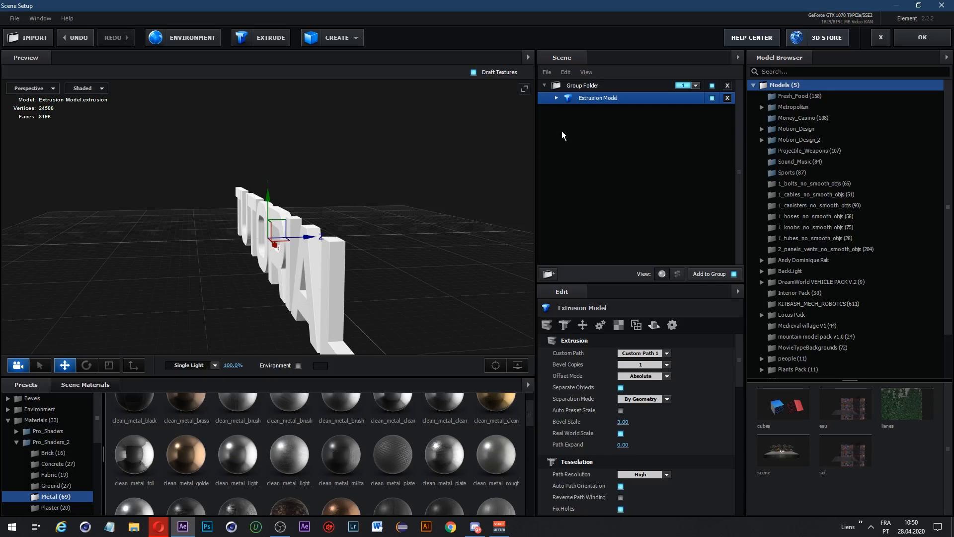
pyautogui.moveTo(430, 200)
pyautogui.mouseDown()
pyautogui.moveTo(383, 204)
pyautogui.moveTo(438, 190)
pyautogui.mouseUp()
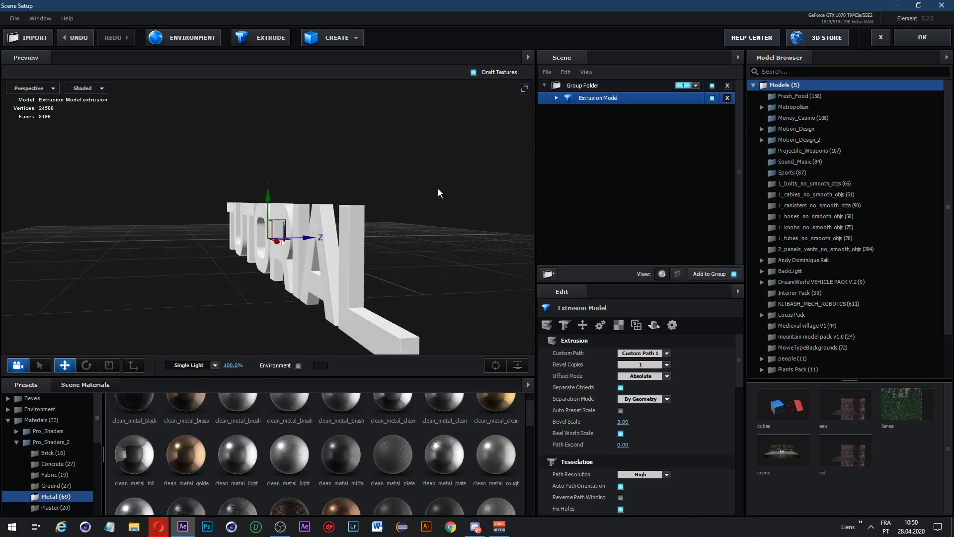
# Step: Try 3 Bevel Copies on the extrusion model and settle on 2
pyautogui.click(591, 86)
pyautogui.click(601, 99)
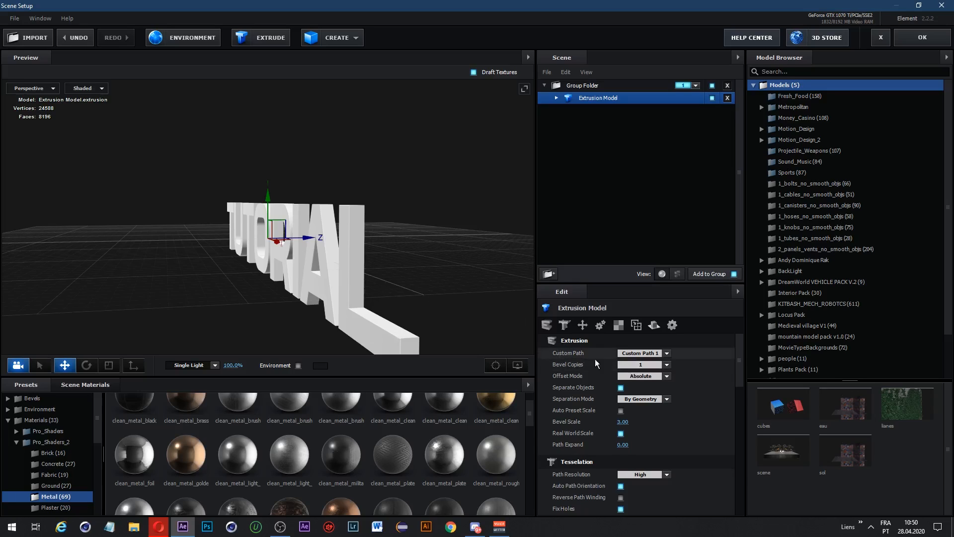
pyautogui.click(642, 364)
pyautogui.click(641, 378)
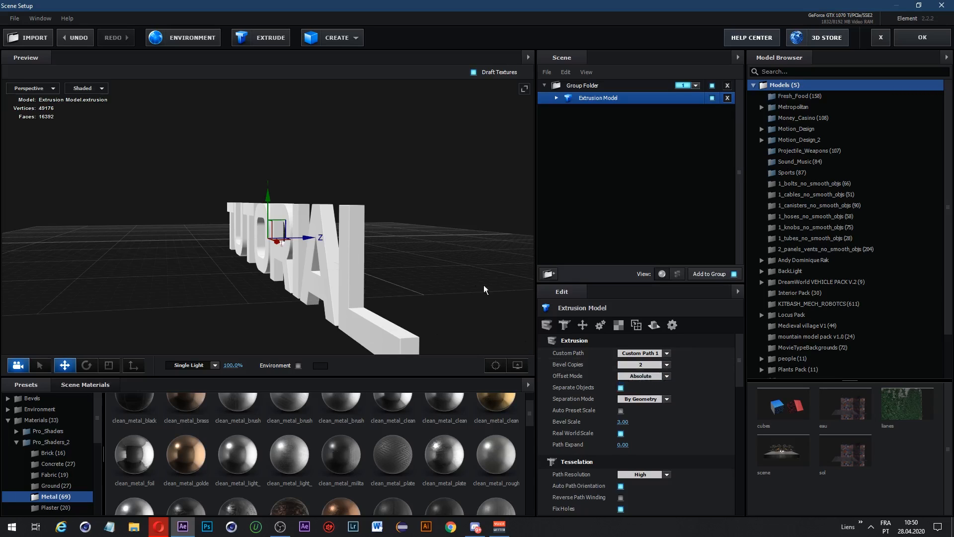
pyautogui.click(640, 366)
pyautogui.click(645, 388)
pyautogui.click(648, 366)
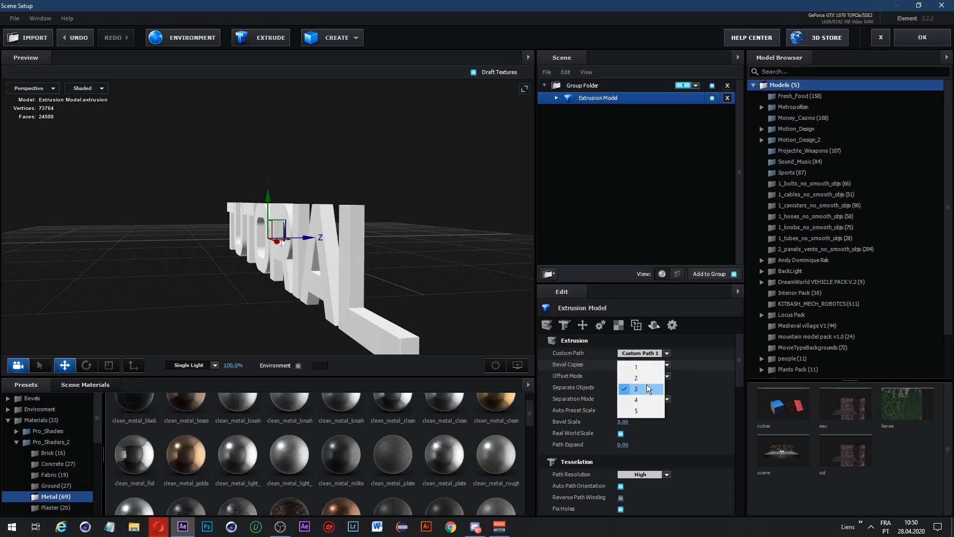
pyautogui.click(647, 379)
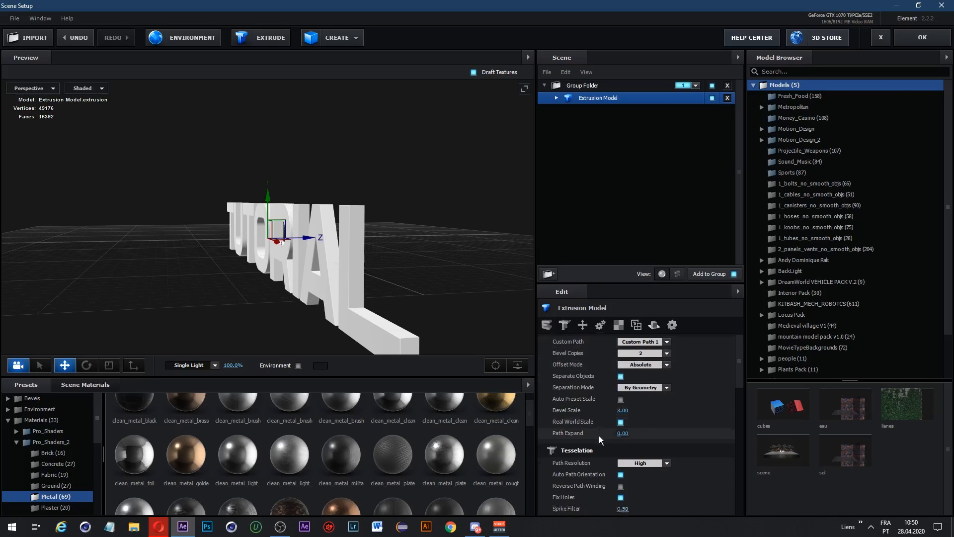
# Step: Expand the extrusion model and compare the settings of Bevel 1 and Bevel 2
pyautogui.click(556, 98)
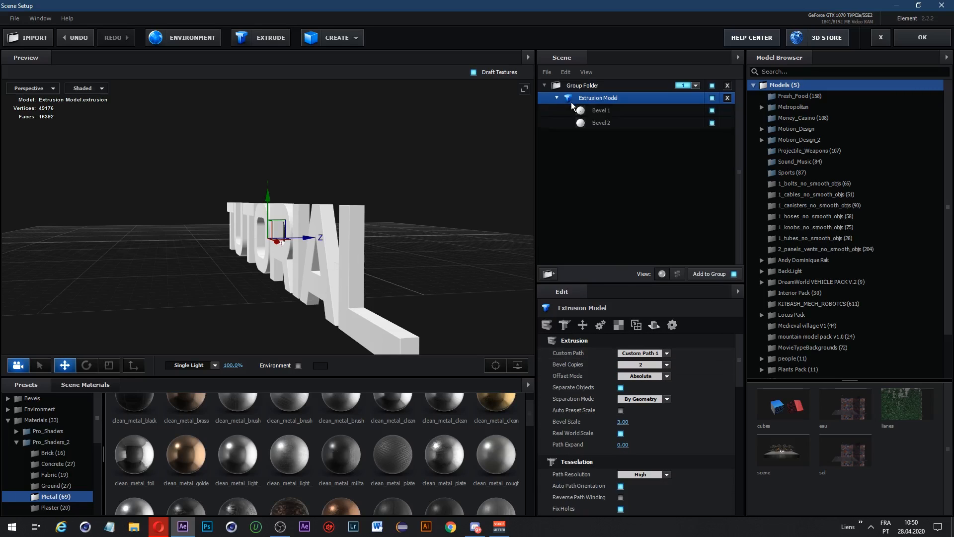
pyautogui.click(608, 121)
pyautogui.click(610, 109)
pyautogui.click(609, 119)
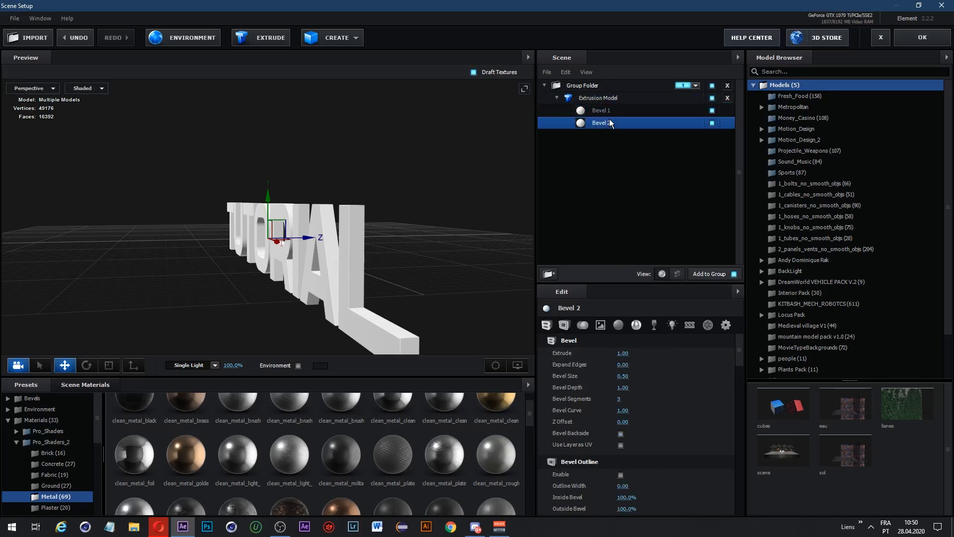
pyautogui.click(610, 109)
# Step: Try other Bevel Copies counts, including 3, on the extrusion model and return to 2
pyautogui.click(612, 100)
pyautogui.click(639, 365)
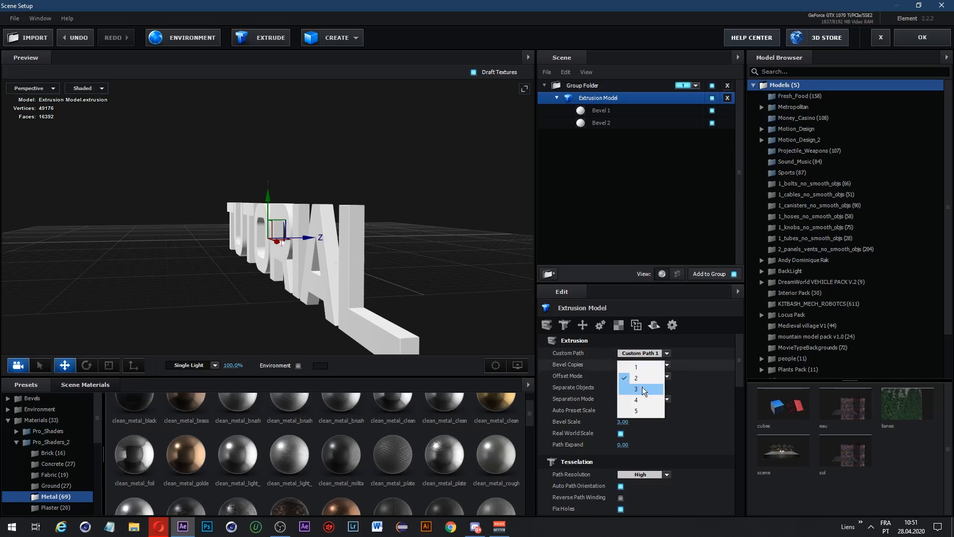
pyautogui.click(642, 389)
pyautogui.click(639, 365)
pyautogui.click(636, 368)
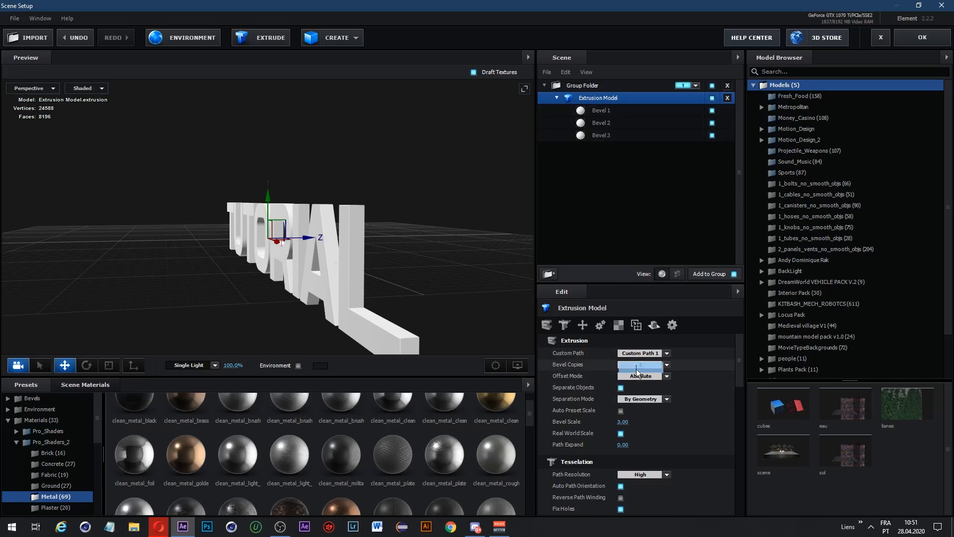
pyautogui.click(645, 365)
pyautogui.click(643, 382)
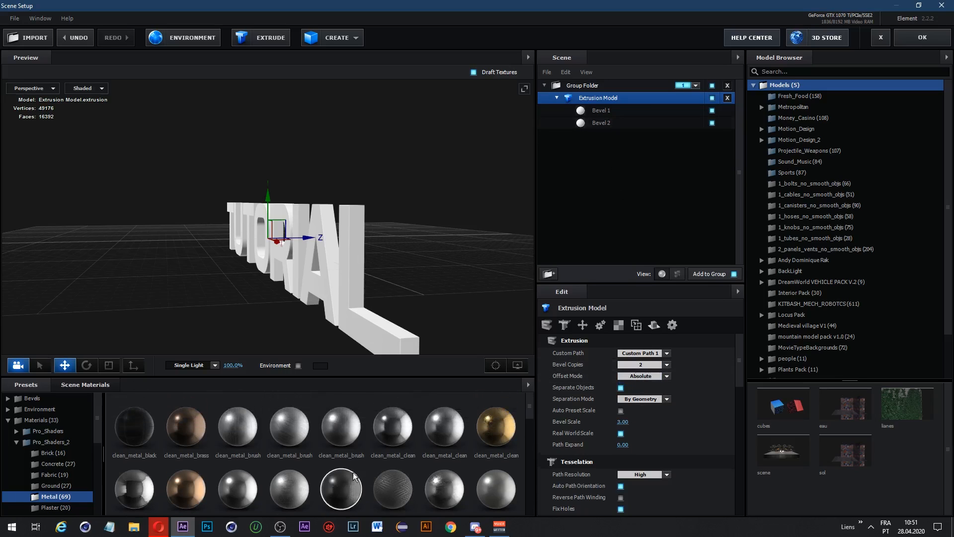
# Step: Examine the extruded text from the side and look through the rest of the Metal material presets
pyautogui.scroll(2, 344, 471)
pyautogui.moveTo(348, 258); pyautogui.dragTo(357, 254)
pyautogui.click(587, 86)
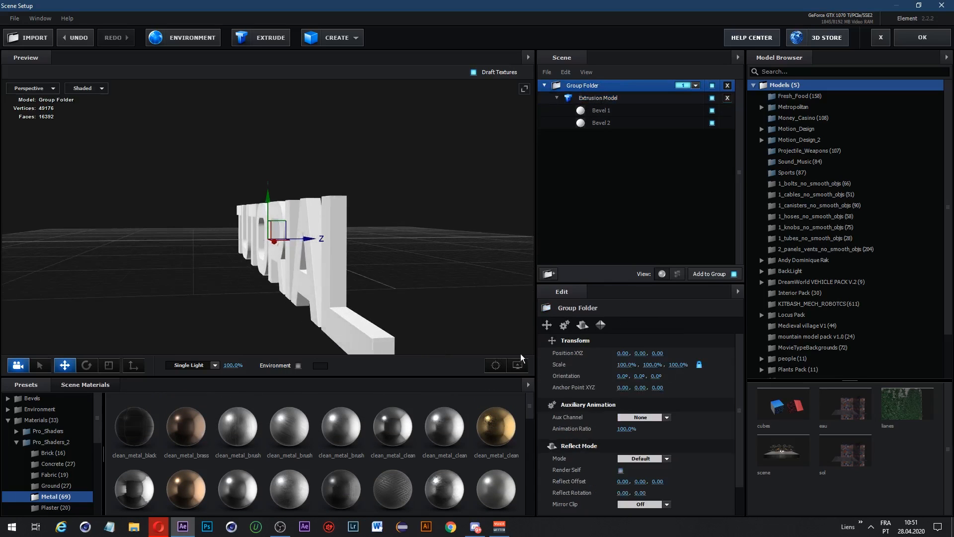
pyautogui.click(596, 98)
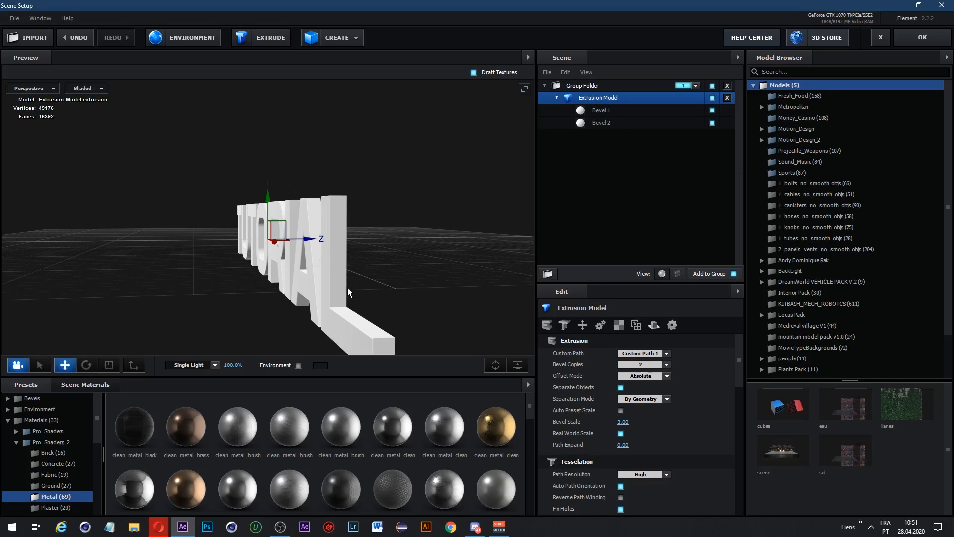
pyautogui.moveTo(348, 288); pyautogui.dragTo(360, 247)
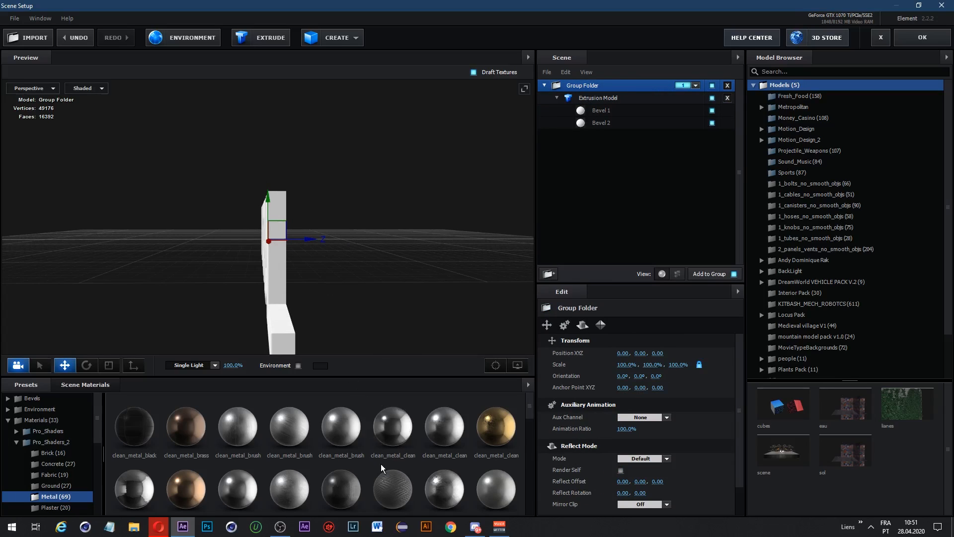
pyautogui.scroll(-5, 378, 457)
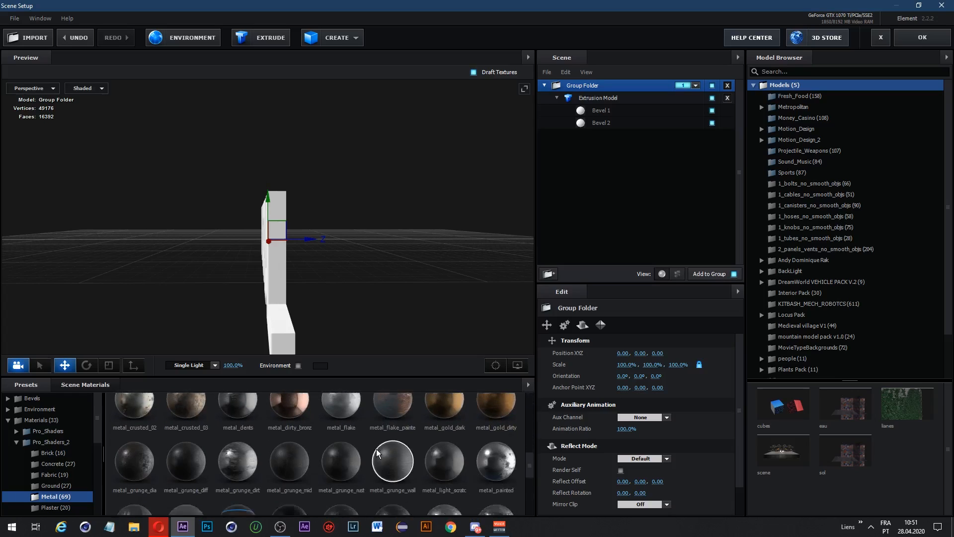
pyautogui.scroll(-3, 376, 452)
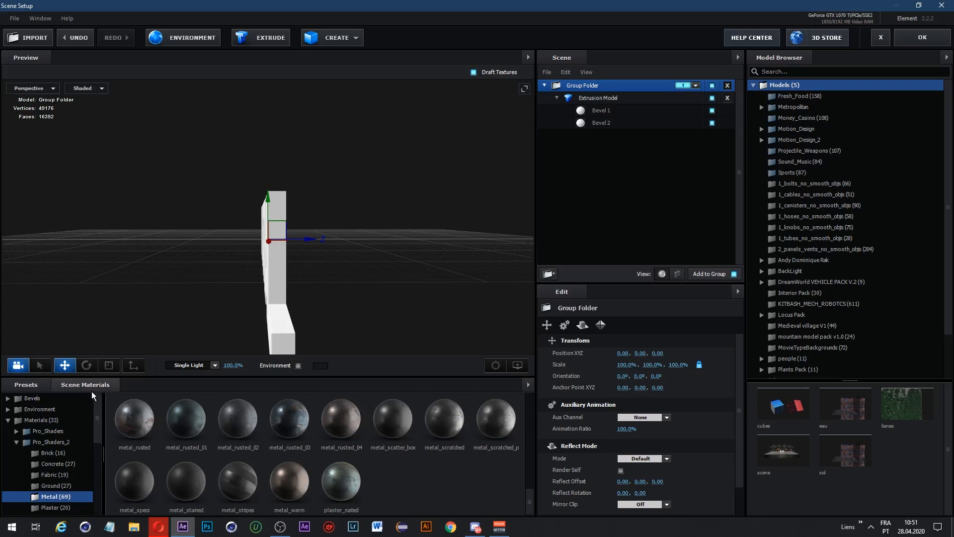
# Step: Apply the red Paint_Red material from the Physical presets to Bevel 2
pyautogui.click(16, 445)
pyautogui.click(15, 444)
pyautogui.scroll(-2, 18, 454)
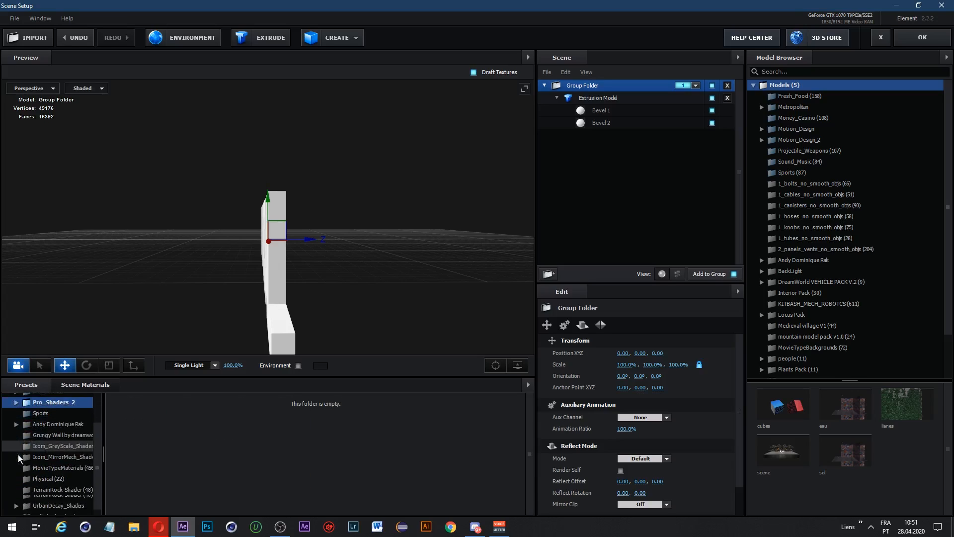
pyautogui.click(36, 478)
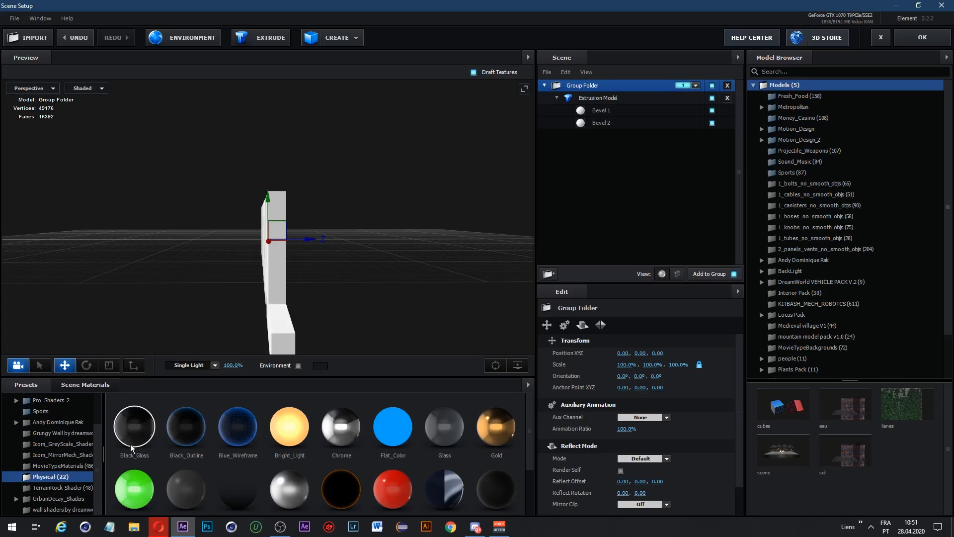
pyautogui.scroll(-1, 208, 445)
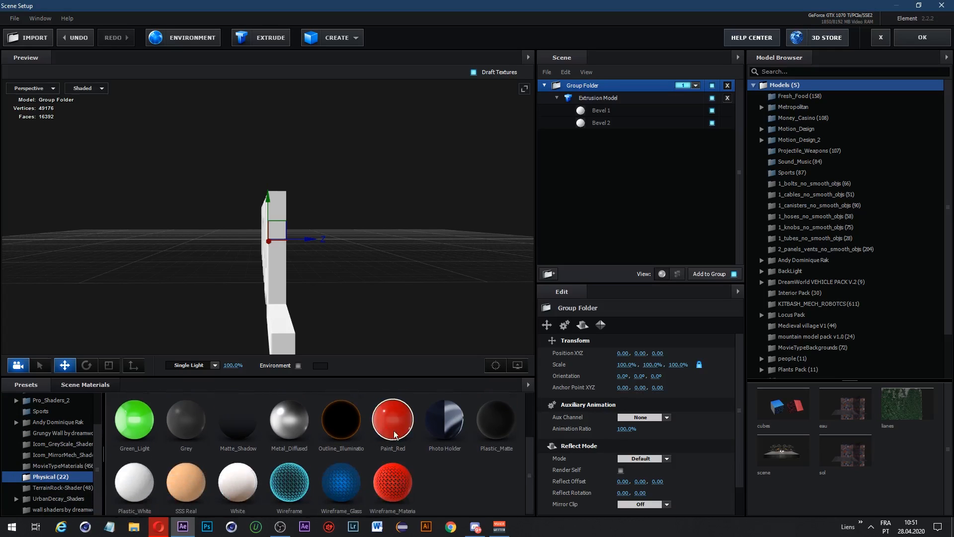
pyautogui.scroll(1, 395, 435)
pyautogui.moveTo(134, 420); pyautogui.dragTo(581, 123)
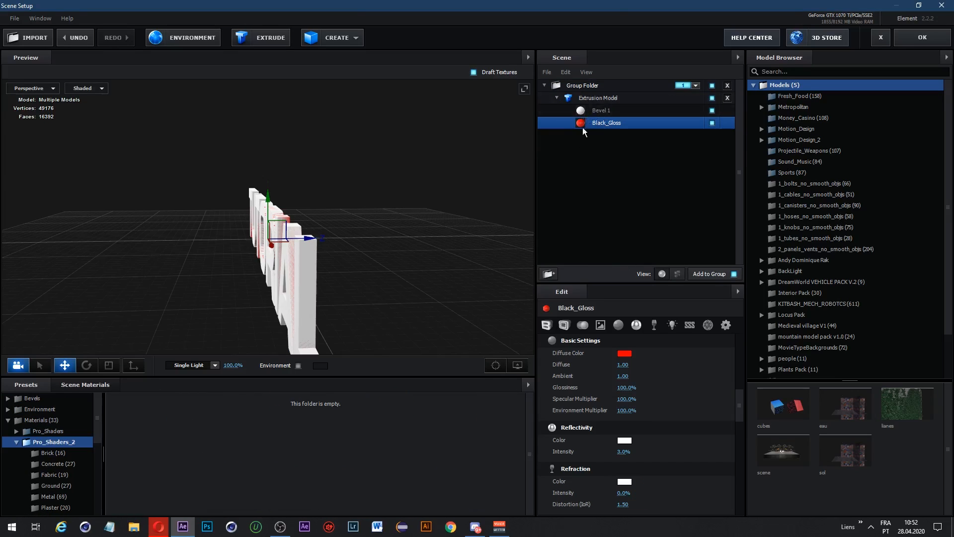
# Step: Apply the metal_brushed_black material from the Pro_Shaders_2 Metal presets to Bevel 1
pyautogui.click(16, 442)
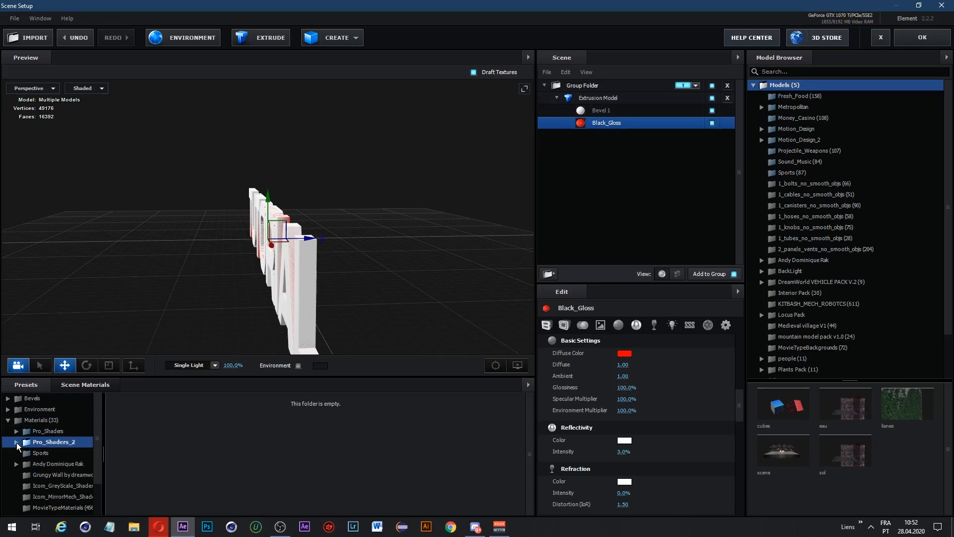
pyautogui.click(17, 441)
pyautogui.scroll(-1, 73, 485)
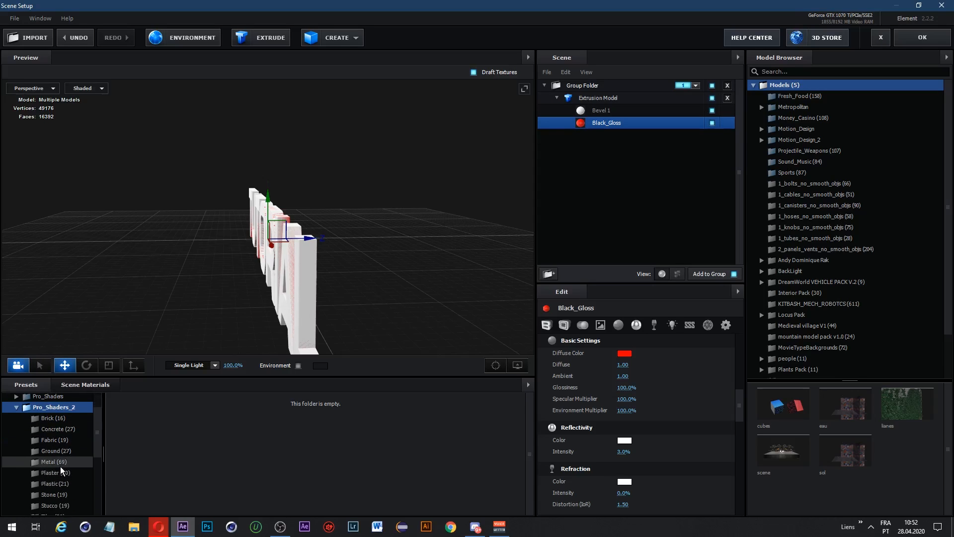
pyautogui.click(60, 466)
pyautogui.scroll(-1, 287, 457)
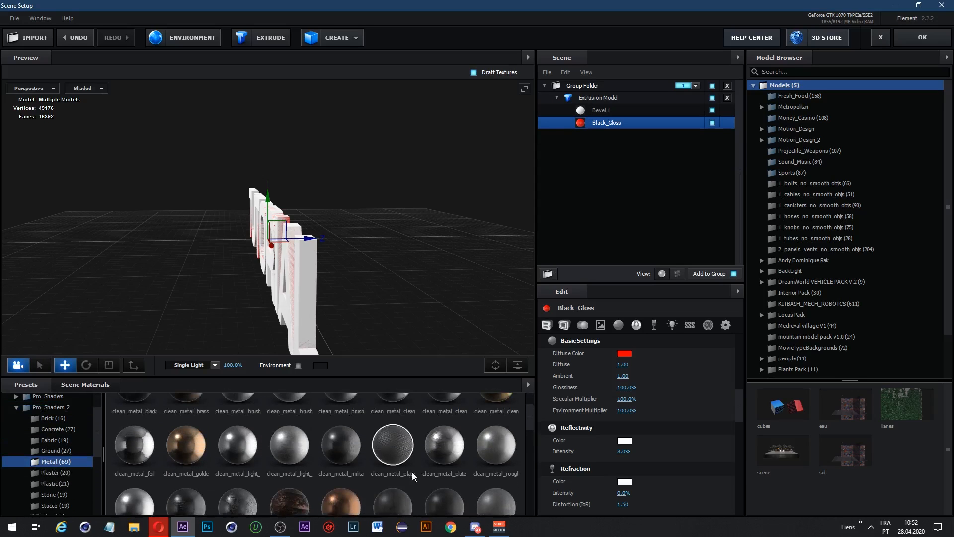
pyautogui.scroll(1, 412, 472)
pyautogui.moveTo(428, 446); pyautogui.dragTo(603, 112)
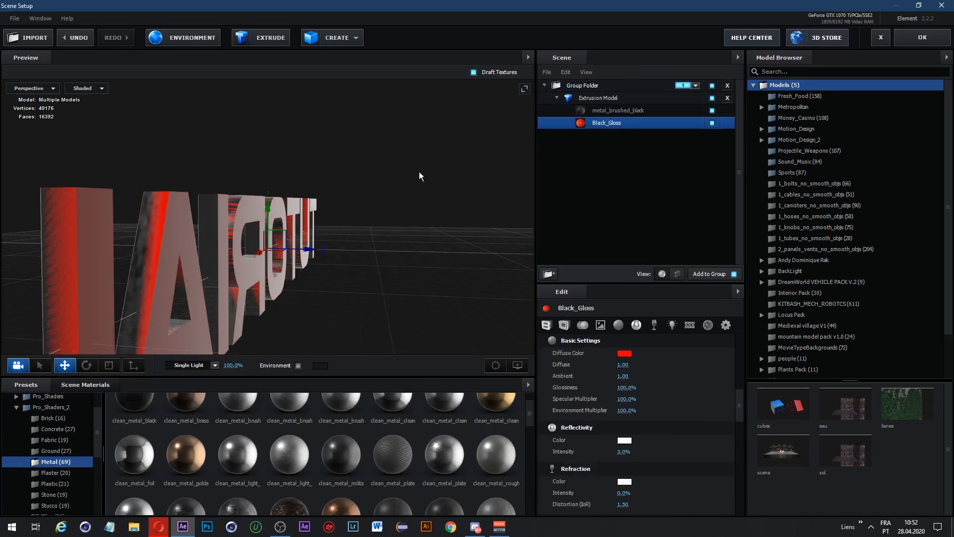
# Step: Set the Extrude of the metal_brushed_black bevel to 2.20
pyautogui.click(618, 110)
pyautogui.scroll(-3, 305, 246)
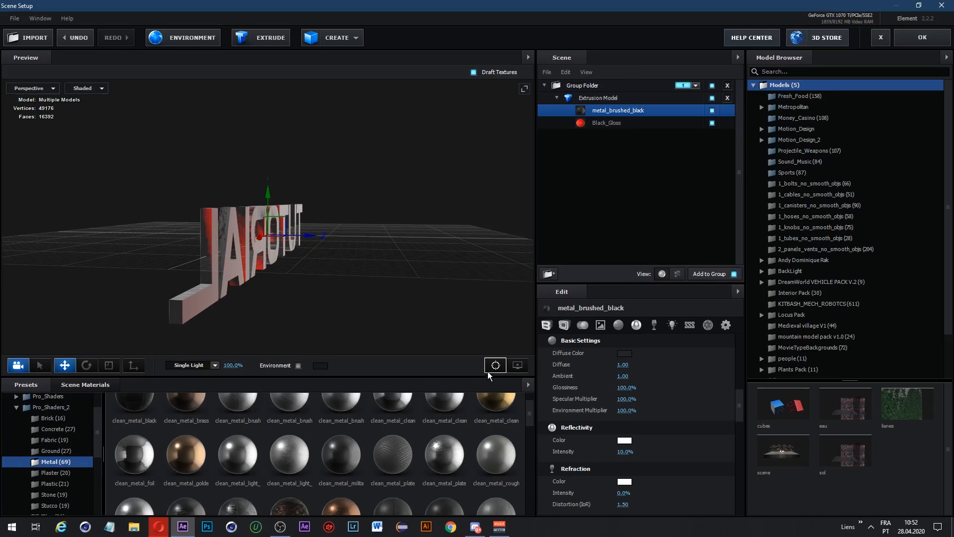
pyautogui.scroll(7, 590, 427)
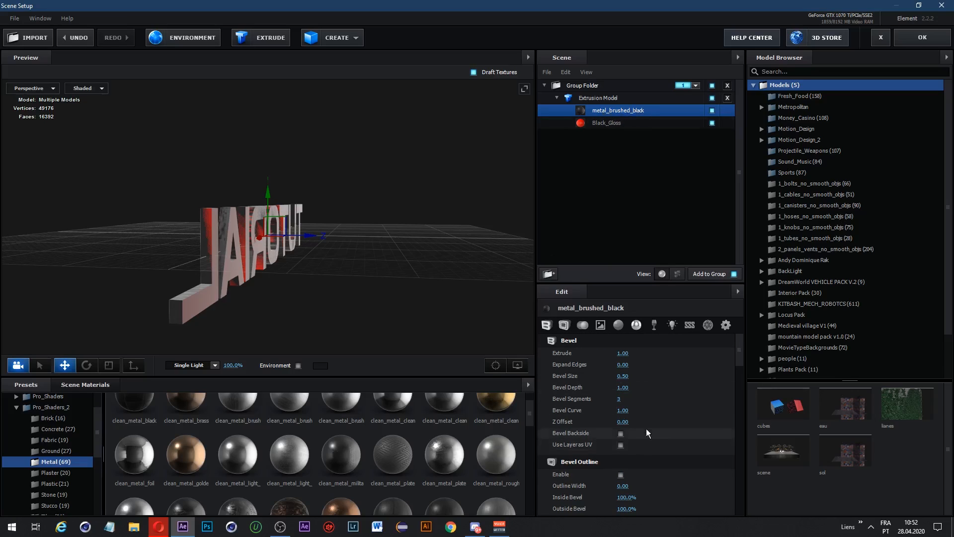
pyautogui.moveTo(622, 354); pyautogui.dragTo(686, 356)
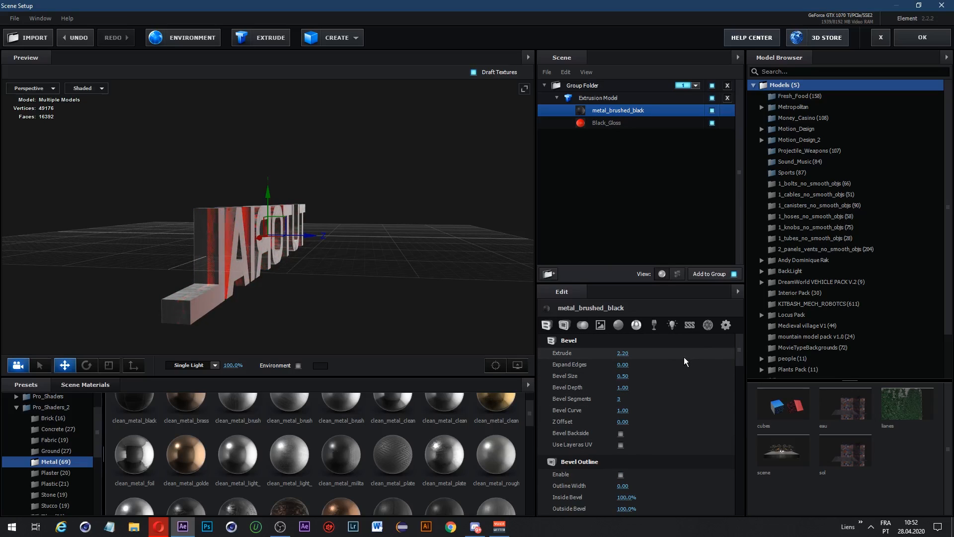
# Step: Set the red Black_Gloss bevel's Extrude to 0.75 and its Expand Edges to 1.12
pyautogui.click(601, 123)
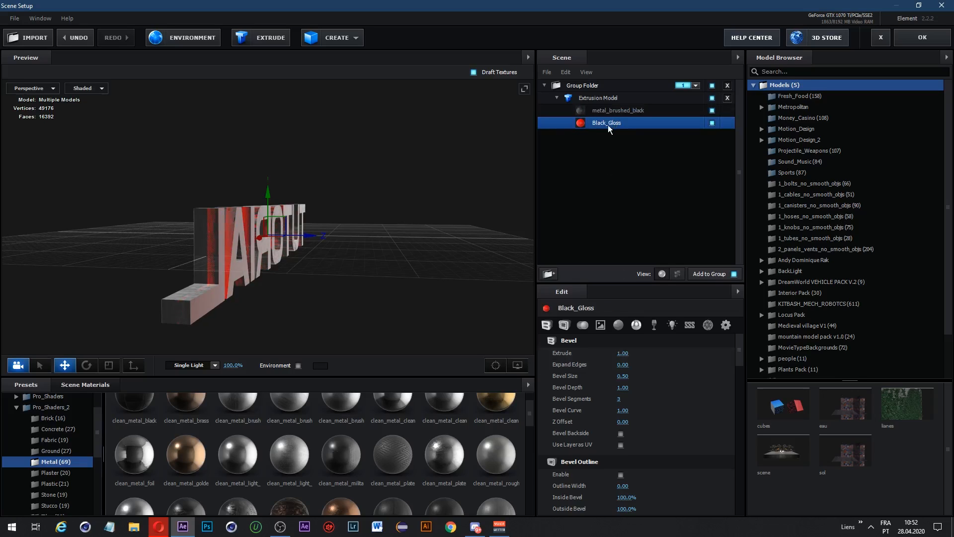
pyautogui.moveTo(622, 354); pyautogui.dragTo(649, 339)
pyautogui.moveTo(413, 264)
pyautogui.mouseDown()
pyautogui.moveTo(448, 267)
pyautogui.moveTo(347, 261)
pyautogui.moveTo(351, 273)
pyautogui.moveTo(418, 261)
pyautogui.moveTo(428, 269)
pyautogui.mouseUp()
pyautogui.click(554, 176)
pyautogui.click(598, 125)
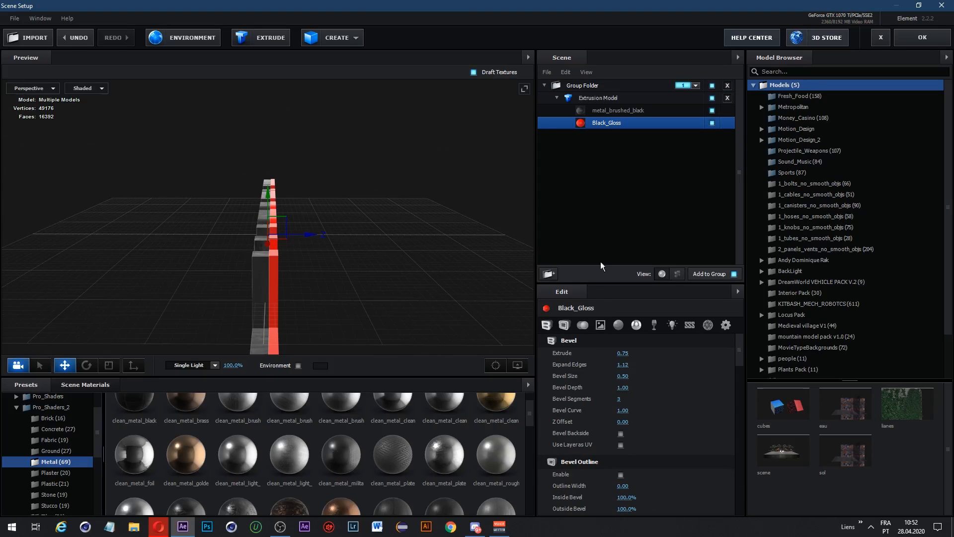
# Step: Centre the red Black_Gloss bevel in the text's depth with a Z Offset of 0.36 and an Extrude of 1.51
pyautogui.moveTo(621, 423); pyautogui.dragTo(653, 417)
pyautogui.rightClick(653, 417)
pyautogui.moveTo(624, 354); pyautogui.dragTo(651, 353)
pyautogui.moveTo(626, 422)
pyautogui.mouseDown()
pyautogui.moveTo(597, 425)
pyautogui.moveTo(643, 422)
pyautogui.mouseUp()
pyautogui.moveTo(617, 352); pyautogui.dragTo(624, 352)
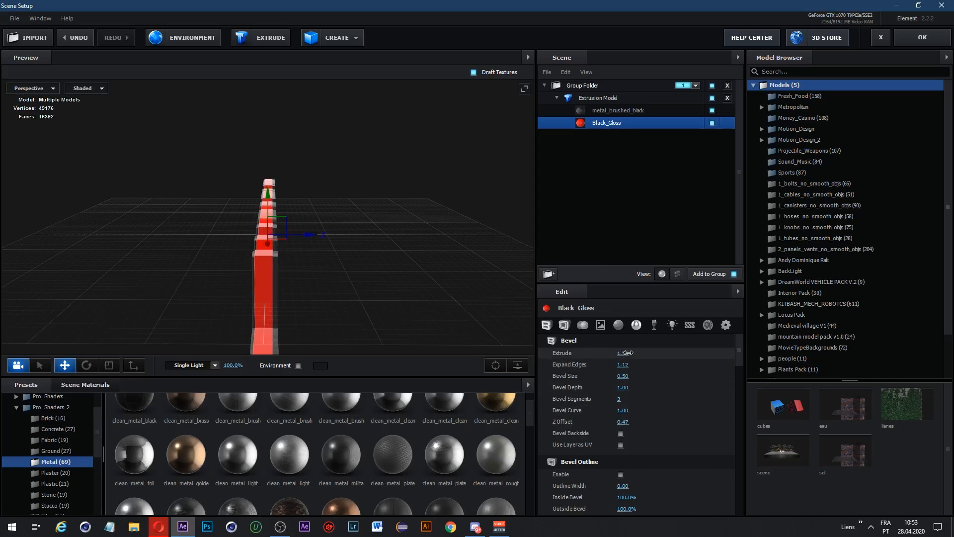
pyautogui.moveTo(622, 422); pyautogui.dragTo(618, 421)
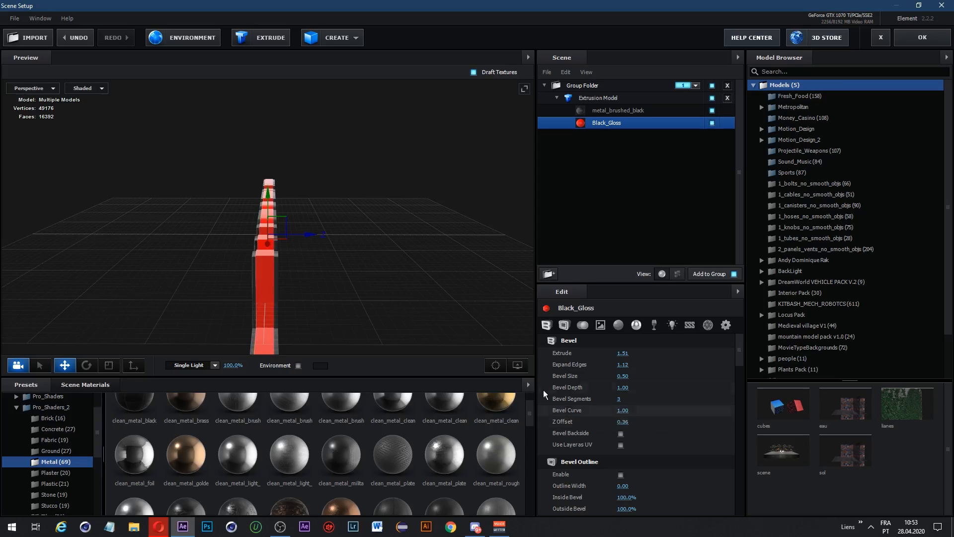
# Step: Try a Bevel Size of 0.00 on the metal_brushed_black bevel and undo it
pyautogui.moveTo(370, 283); pyautogui.dragTo(347, 271)
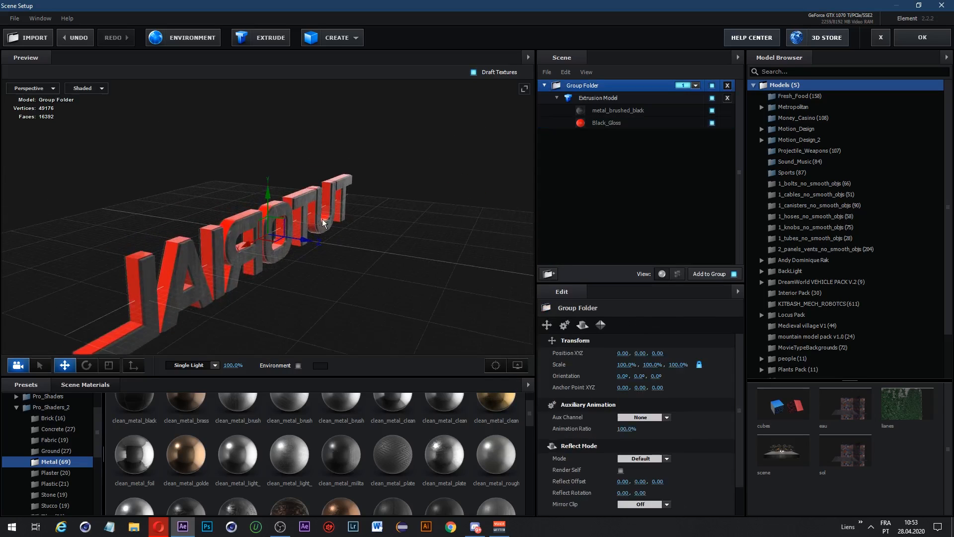
pyautogui.moveTo(322, 222); pyautogui.dragTo(418, 222)
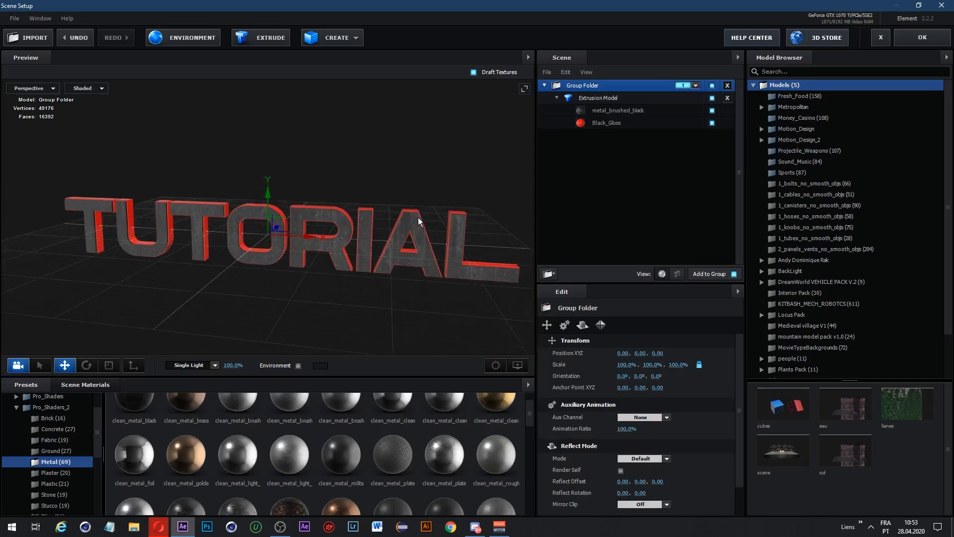
pyautogui.rightClick(436, 196)
pyautogui.click(604, 112)
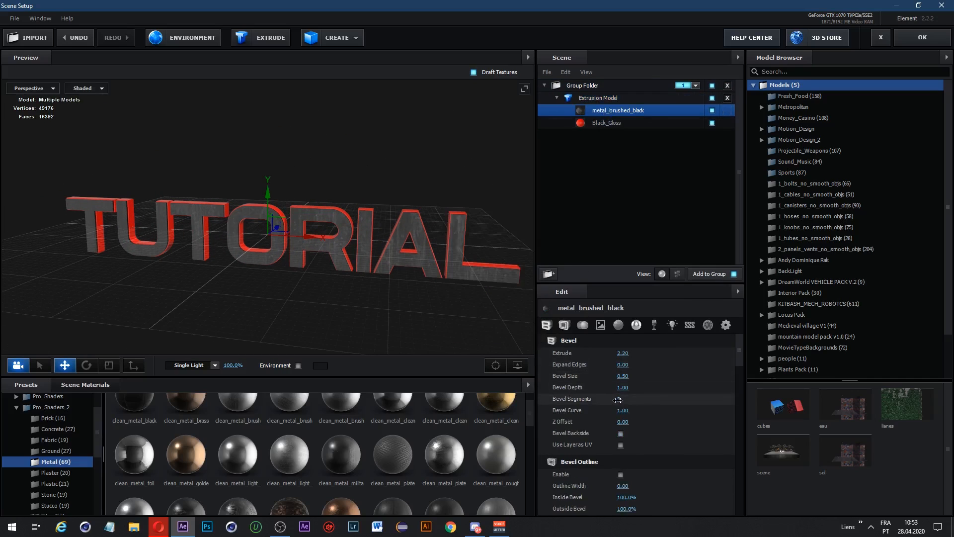
pyautogui.moveTo(623, 376); pyautogui.dragTo(505, 382)
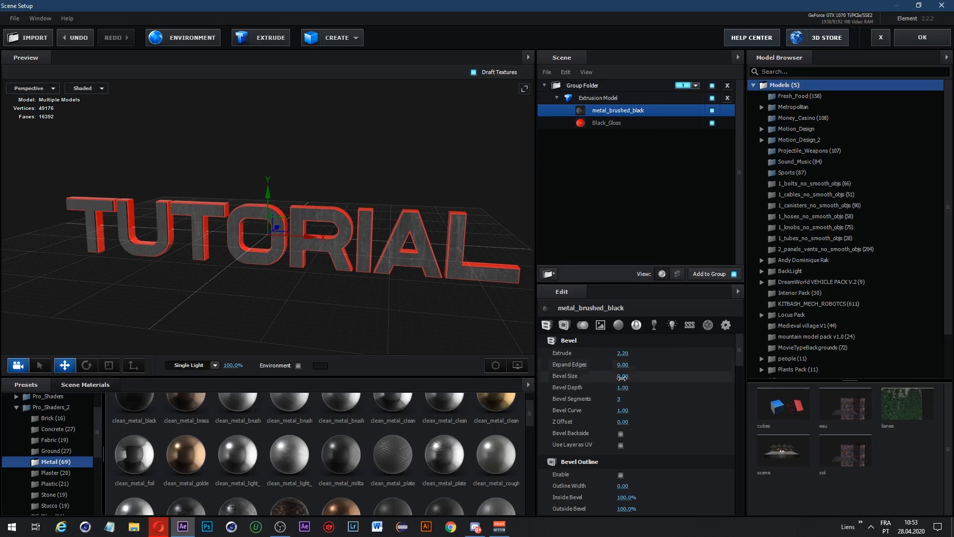
pyautogui.hotkey('ctrl', 'z')
# Step: Set the Bevel Depth of the metal_brushed_black bevel to 15.87
pyautogui.click(618, 123)
pyautogui.click(618, 110)
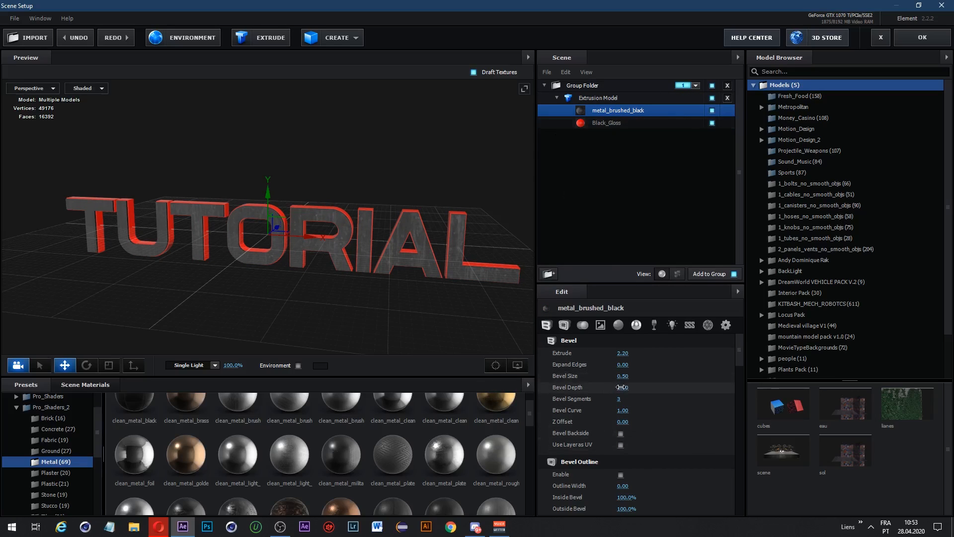
pyautogui.moveTo(622, 387); pyautogui.dragTo(704, 205)
pyautogui.scroll(3, 421, 190)
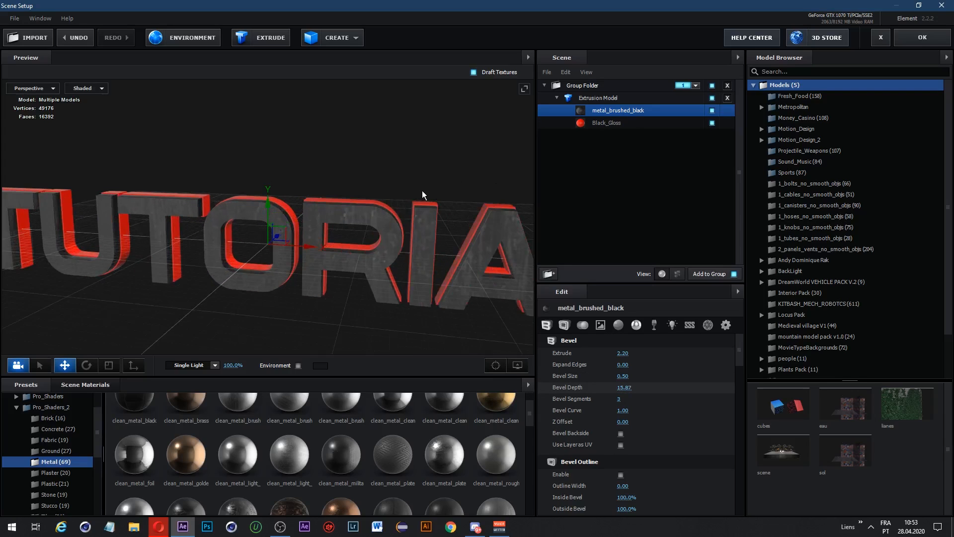
# Step: Widen the red Black_Gloss bevel by setting its Extrude to 1.99
pyautogui.moveTo(422, 190); pyautogui.dragTo(356, 196)
pyautogui.click(613, 110)
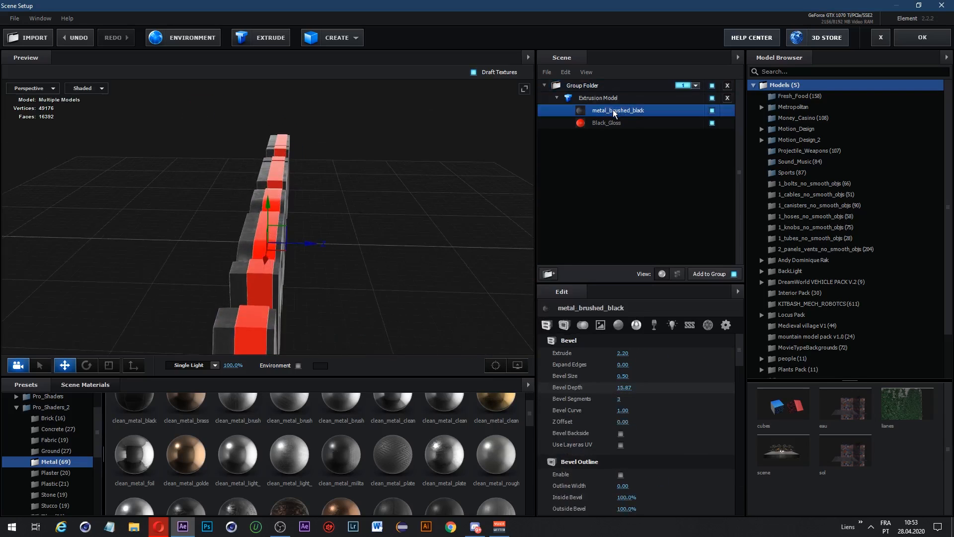
pyautogui.click(612, 123)
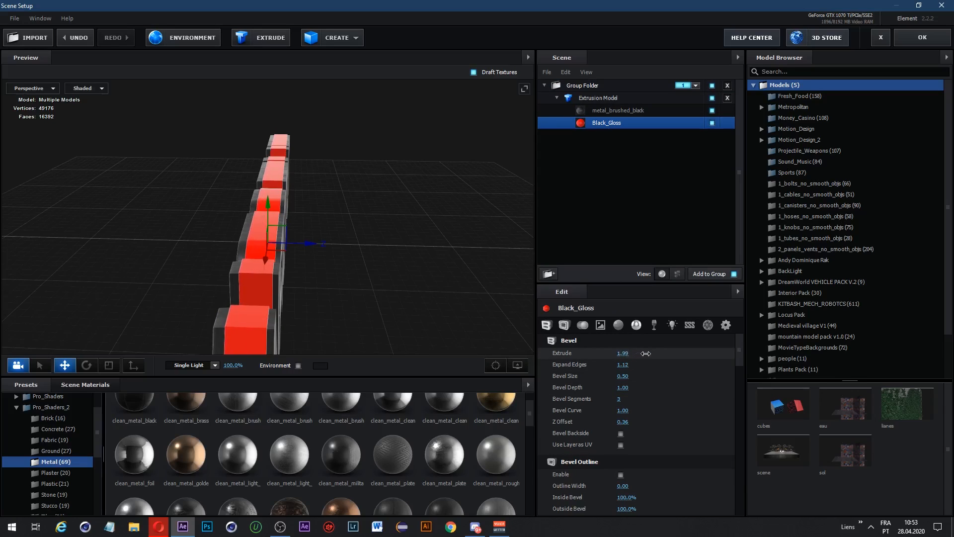
# Step: Set the metal_brushed_black Bevel Size to 0.68 and the red Black_Gloss bevel's Extrude to about 2.33
pyautogui.click(611, 108)
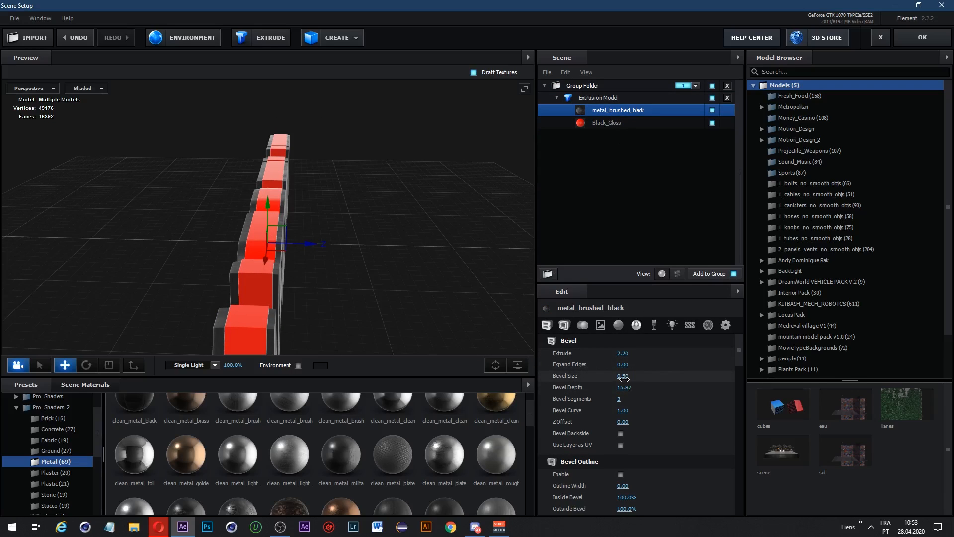
pyautogui.moveTo(637, 376); pyautogui.dragTo(612, 357)
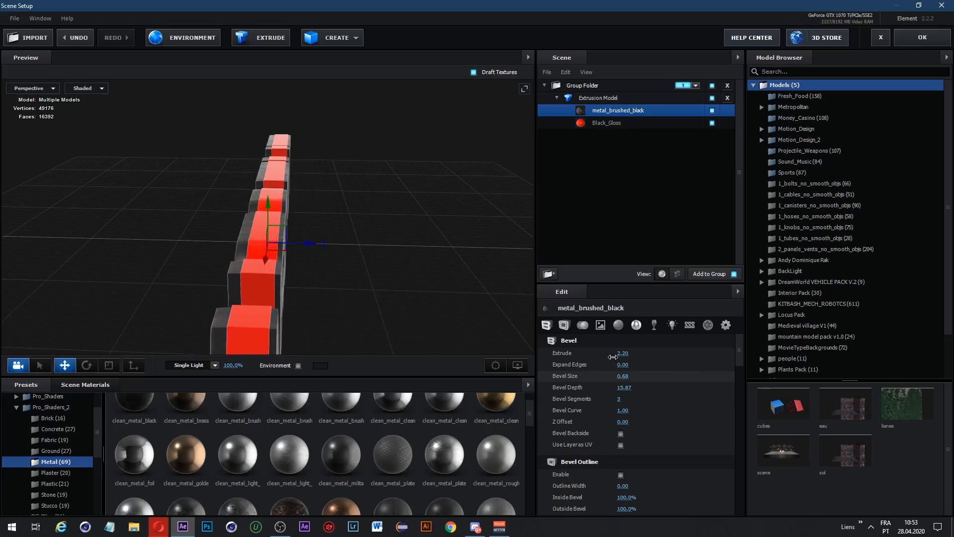
pyautogui.click(639, 122)
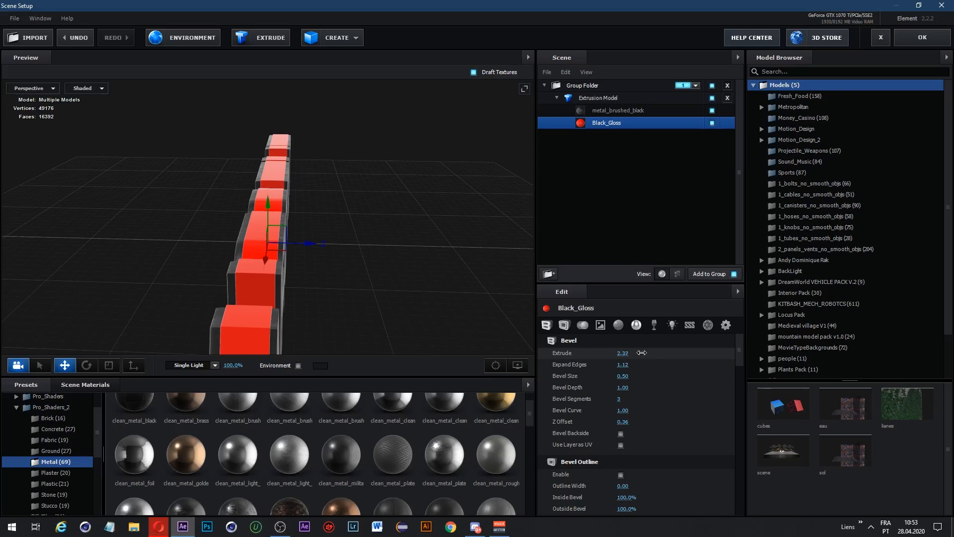
pyautogui.moveTo(511, 222); pyautogui.dragTo(453, 186)
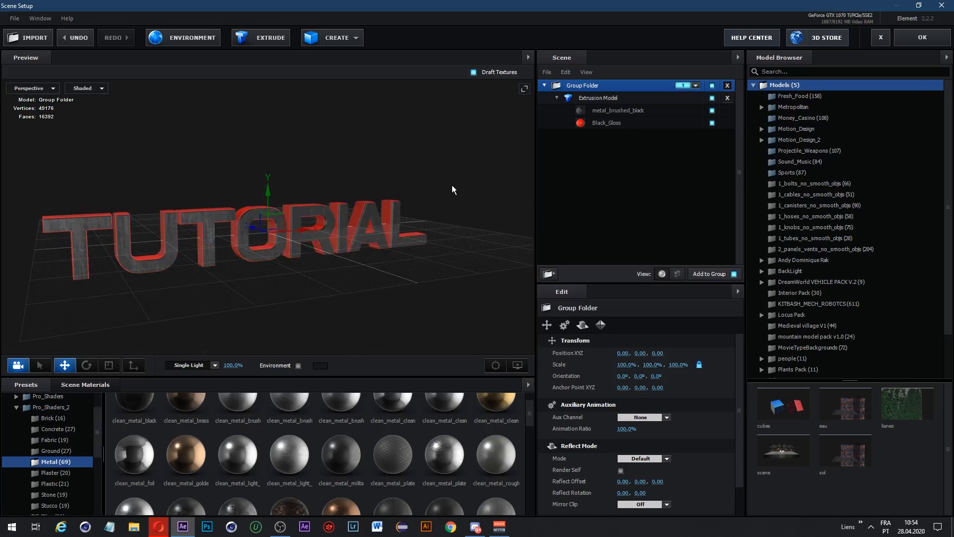
# Step: Collapse the Pro_Shaders_2 presets and open the Physical materials folder
pyautogui.moveTo(381, 176); pyautogui.dragTo(200, 216)
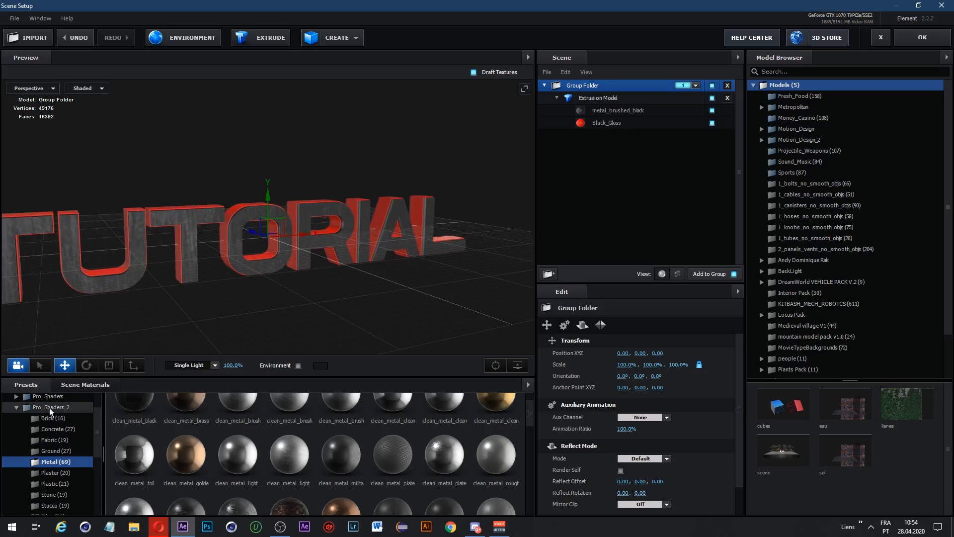
pyautogui.click(26, 411)
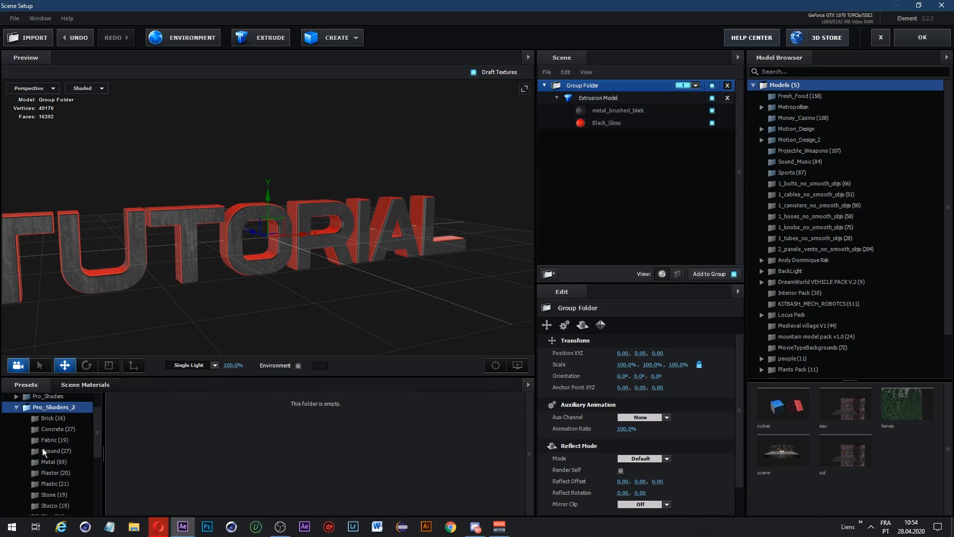
pyautogui.click(16, 407)
pyautogui.scroll(-1, 58, 482)
pyautogui.click(38, 476)
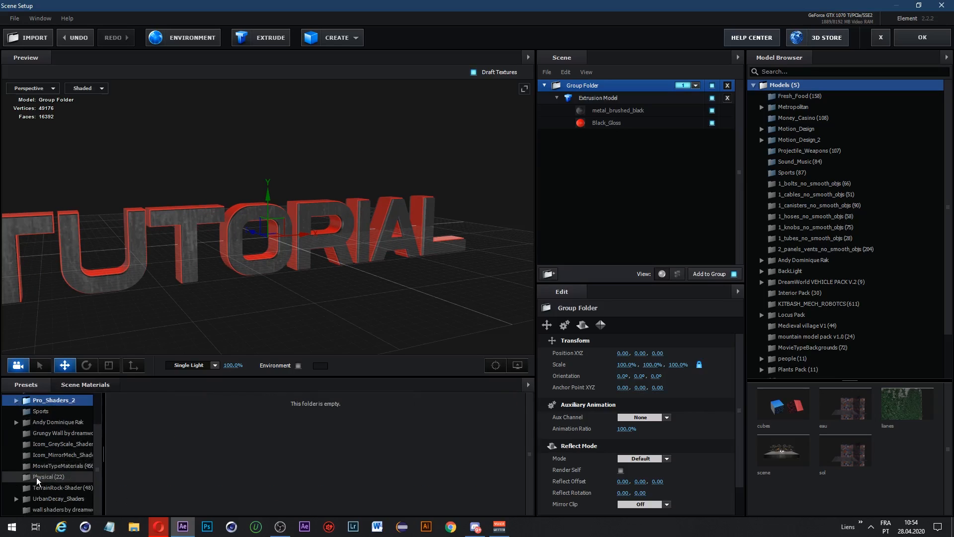
pyautogui.scroll(1, 229, 502)
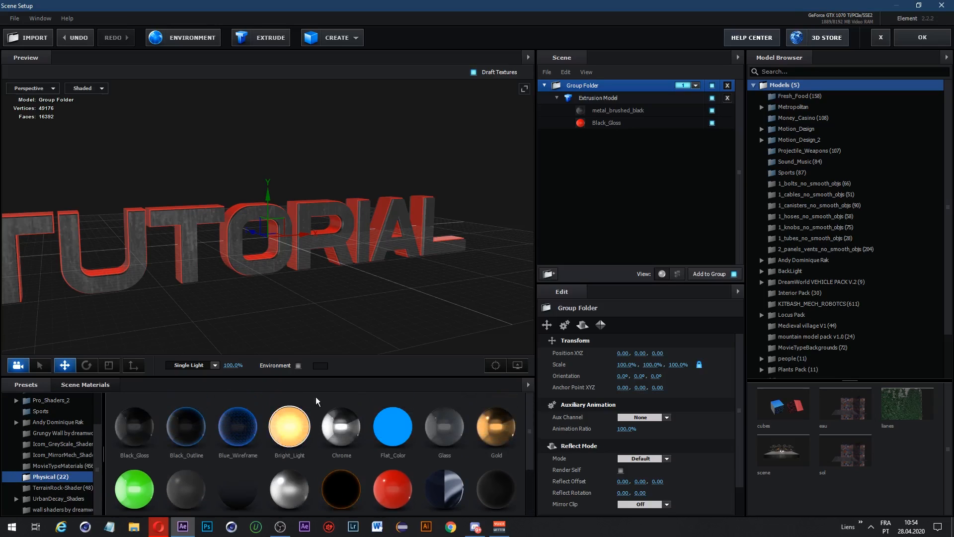
# Step: Set the Extrusion Model's Bevel Copies to 3 and assign the Bright_Light material to the third bevel
pyautogui.click(598, 99)
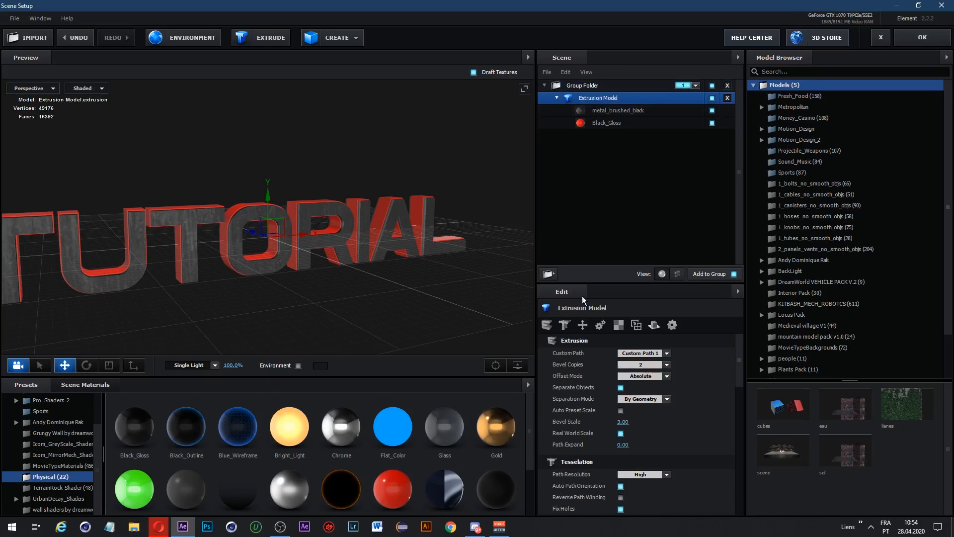
pyautogui.click(643, 374)
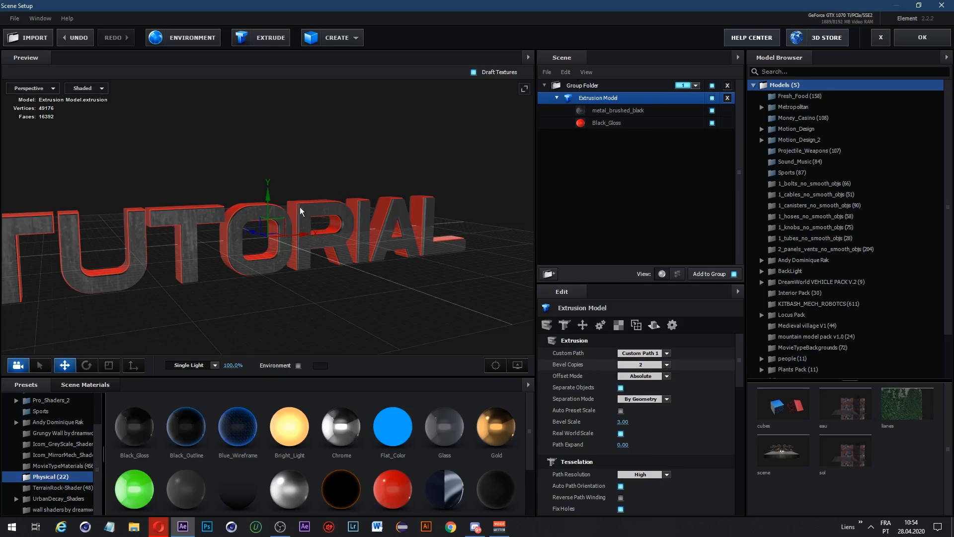
pyautogui.click(647, 364)
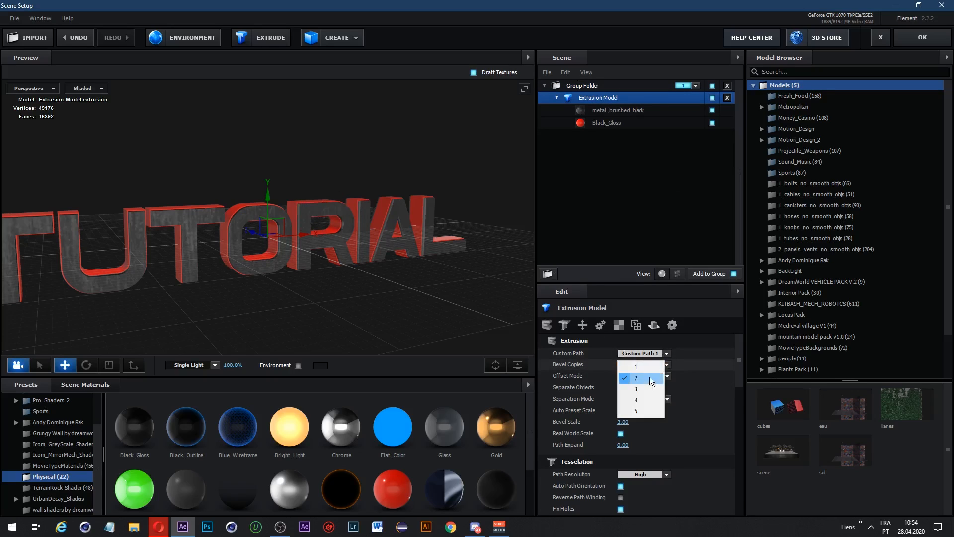
pyautogui.click(646, 389)
pyautogui.moveTo(290, 439); pyautogui.dragTo(604, 135)
pyautogui.click(597, 136)
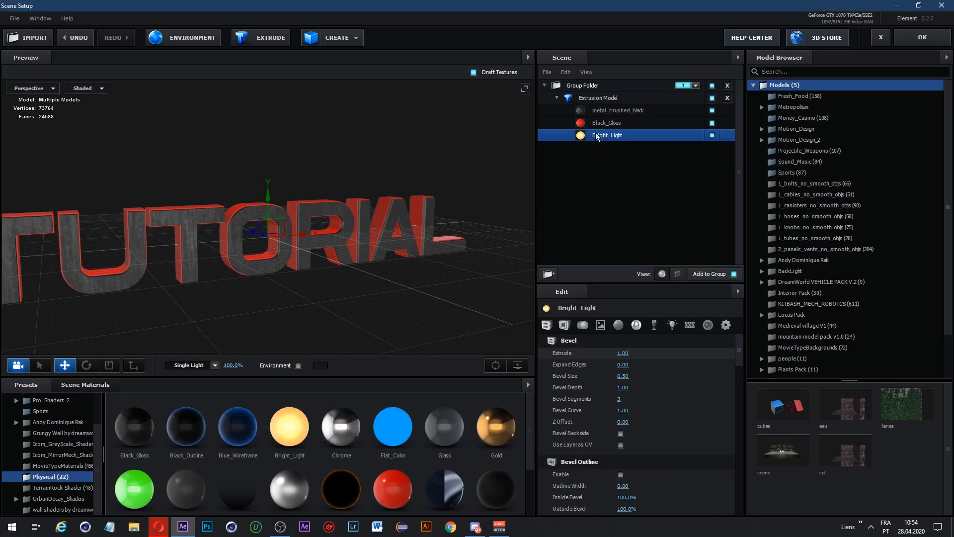
# Step: Set the Bright_Light bevel's Extrude to 3.52 and its Z Offset to -0.23
pyautogui.moveTo(622, 354)
pyautogui.mouseDown()
pyautogui.moveTo(598, 353)
pyautogui.moveTo(636, 356)
pyautogui.mouseUp()
pyautogui.moveTo(719, 357); pyautogui.dragTo(782, 363)
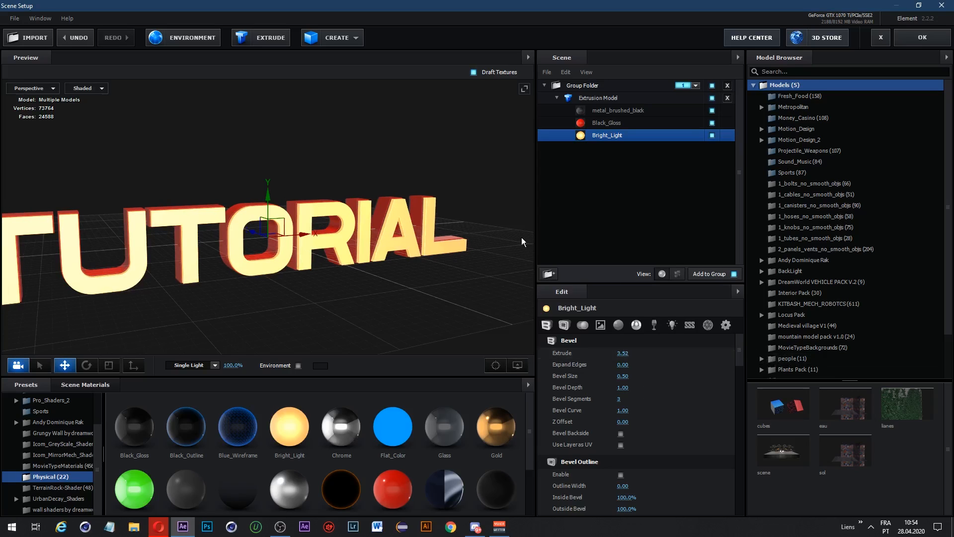
pyautogui.moveTo(447, 218); pyautogui.dragTo(547, 272)
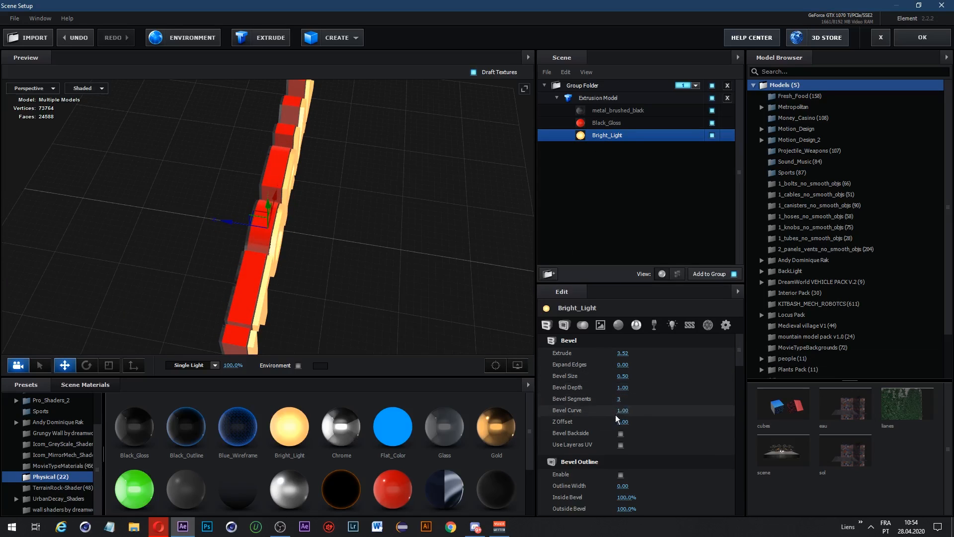
pyautogui.moveTo(618, 425); pyautogui.dragTo(612, 425)
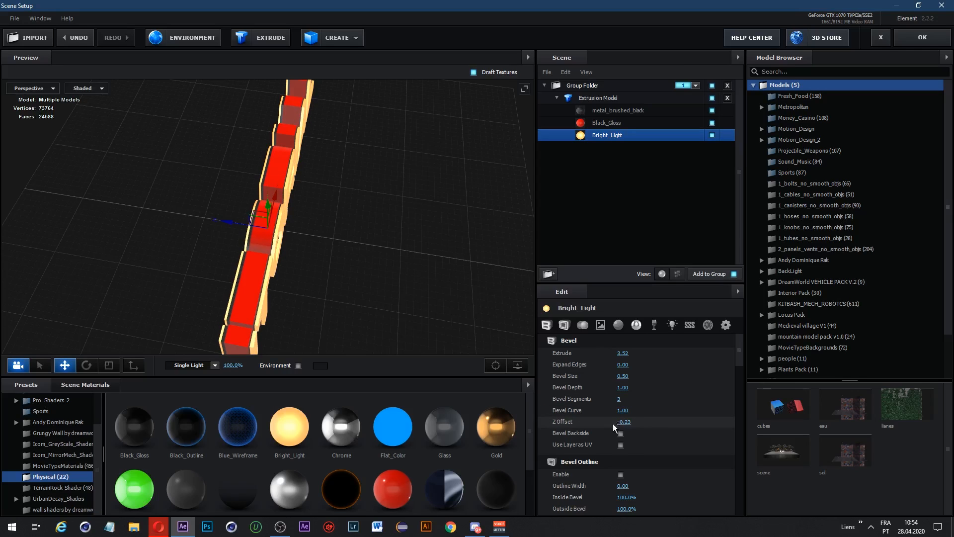
pyautogui.moveTo(451, 294); pyautogui.dragTo(431, 232, button='right')
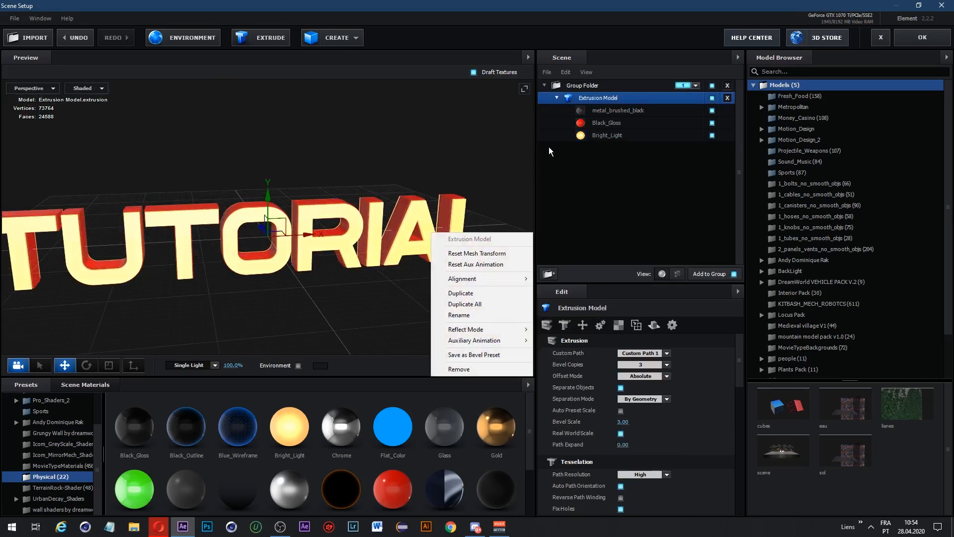
# Step: Change the Bright_Light material's Illumination color to white (FFFFFF)
pyautogui.click(567, 136)
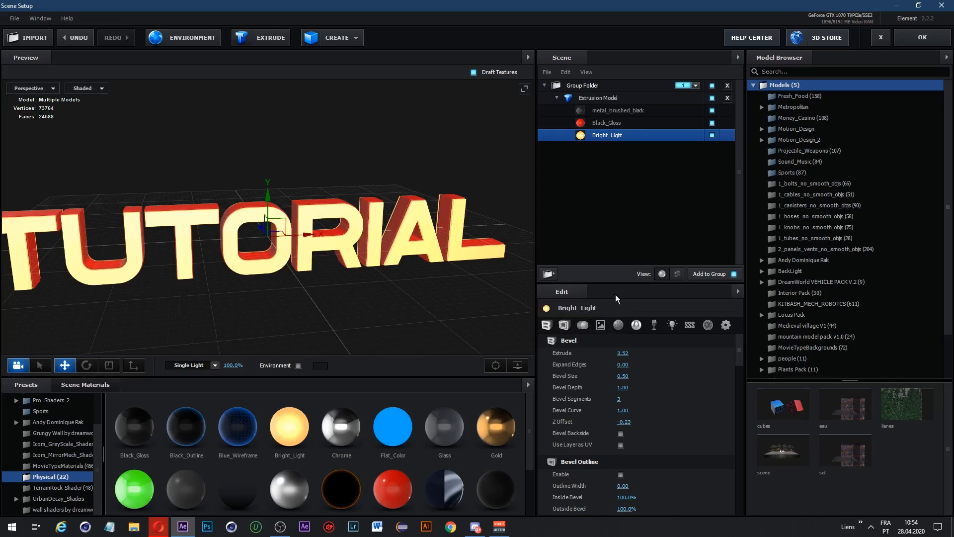
pyautogui.scroll(-15, 564, 382)
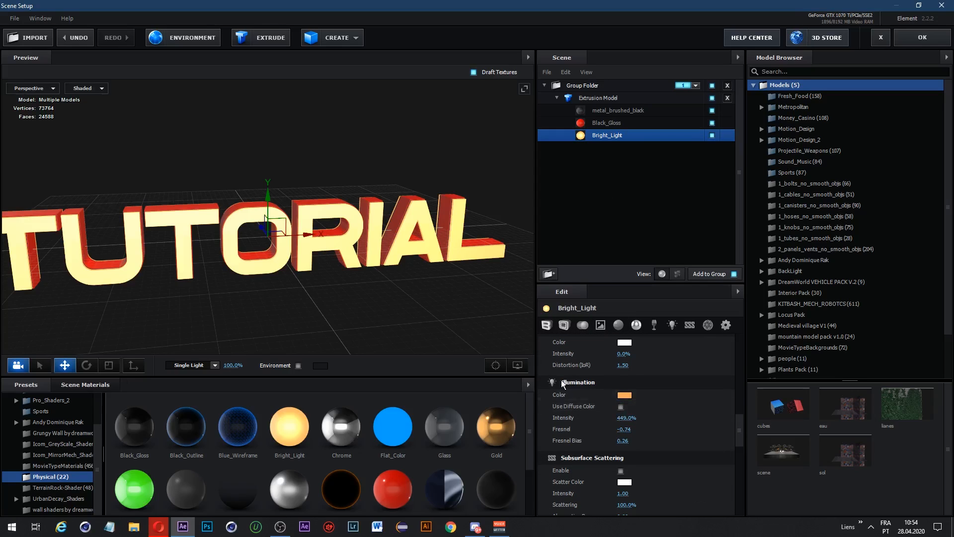
pyautogui.click(624, 395)
pyautogui.moveTo(607, 435); pyautogui.dragTo(455, 297)
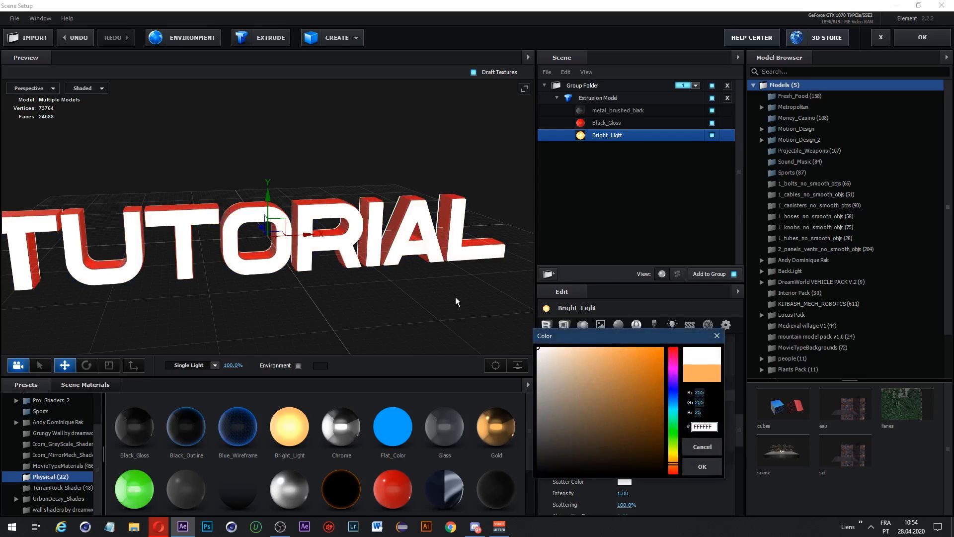
pyautogui.click(684, 465)
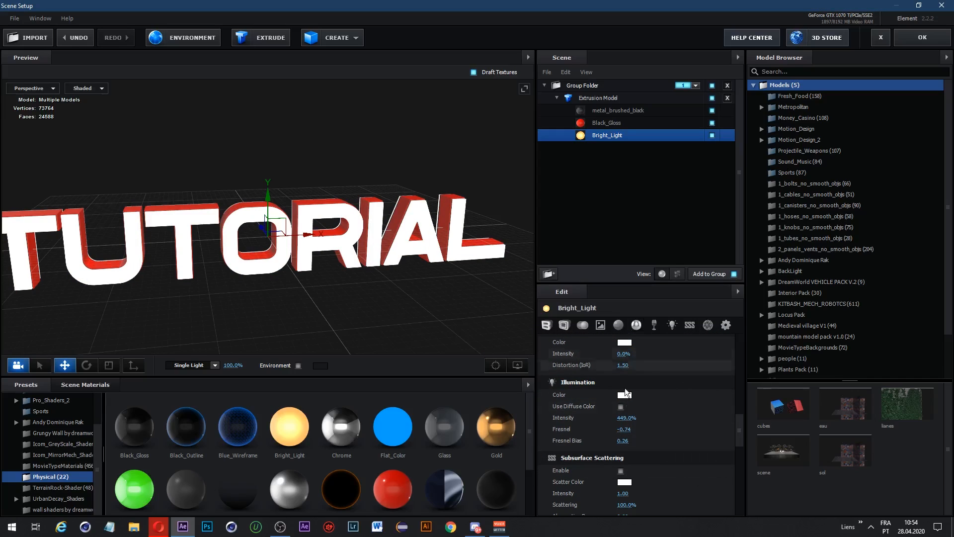
# Step: Enable the Bevel Outline on the Bright_Light bevel
pyautogui.scroll(3, 625, 390)
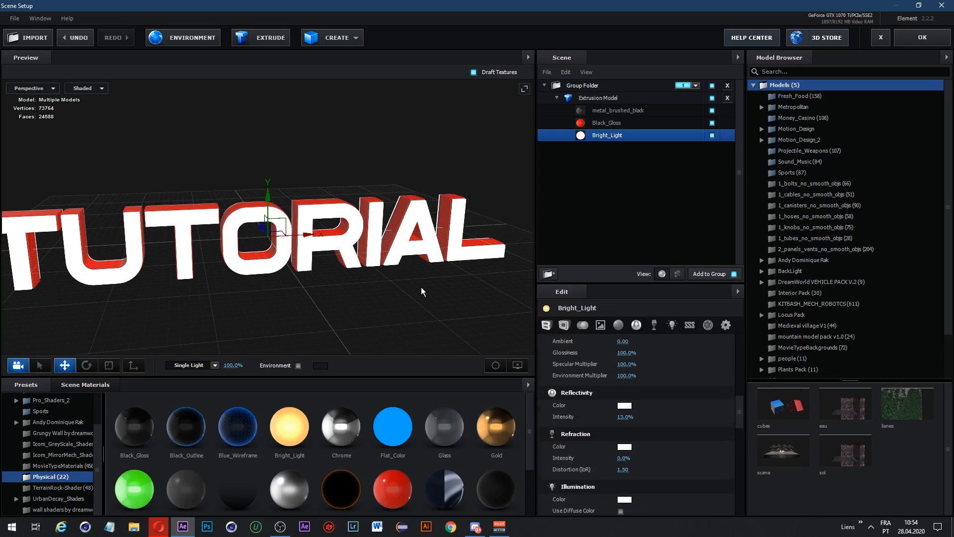
pyautogui.scroll(8, 661, 420)
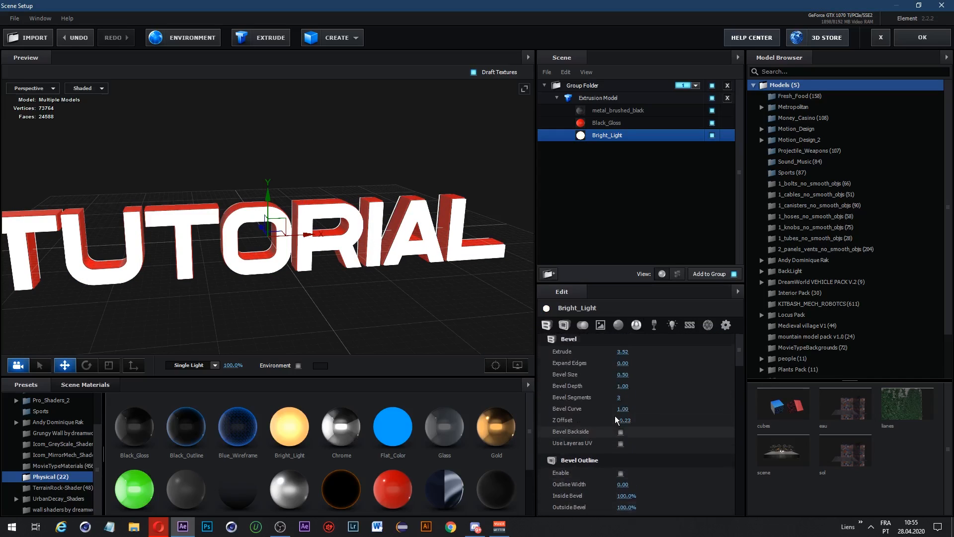
pyautogui.scroll(-3, 615, 419)
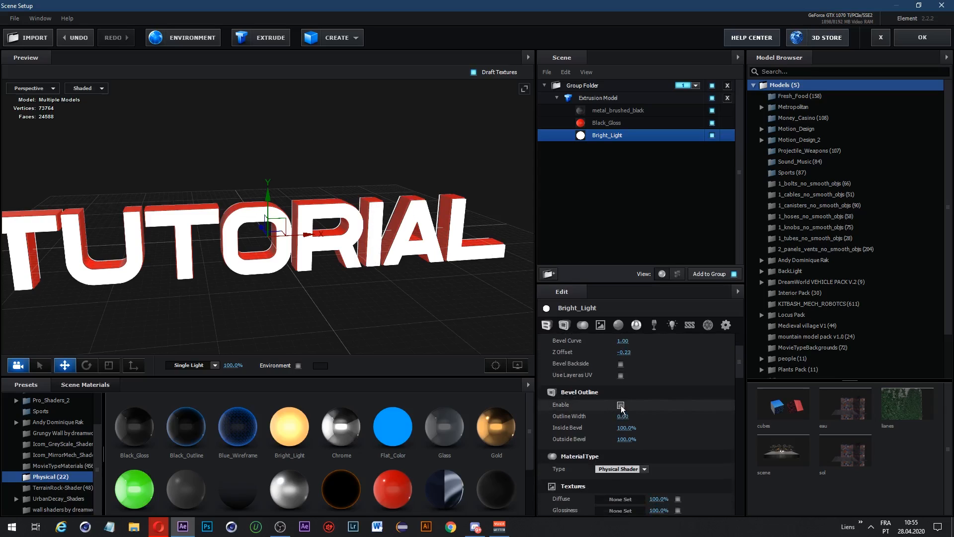
pyautogui.click(620, 405)
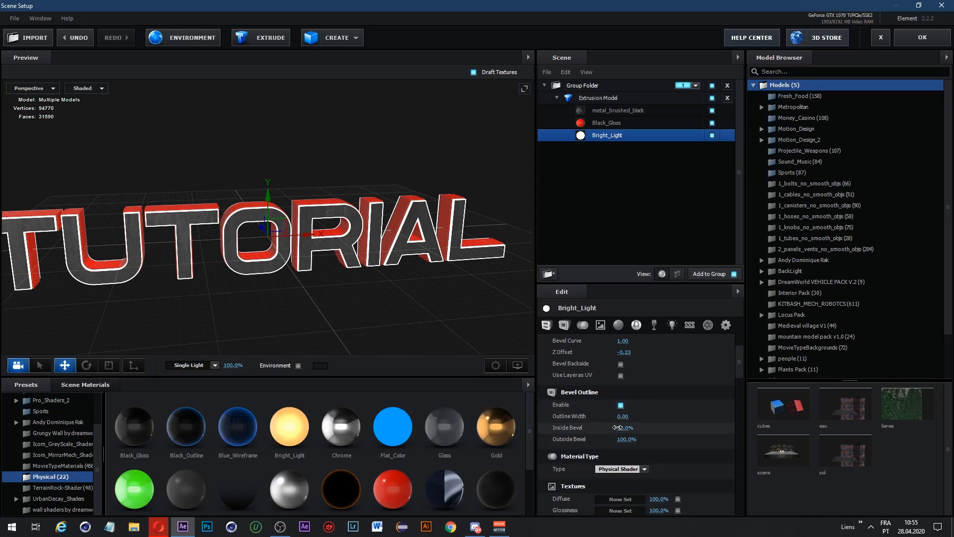
# Step: Thin the Bright_Light outline by setting both Inside Bevel and Outside Bevel to 25%
pyautogui.moveTo(616, 427); pyautogui.dragTo(523, 326)
pyautogui.hotkey('ctrl', 'z')
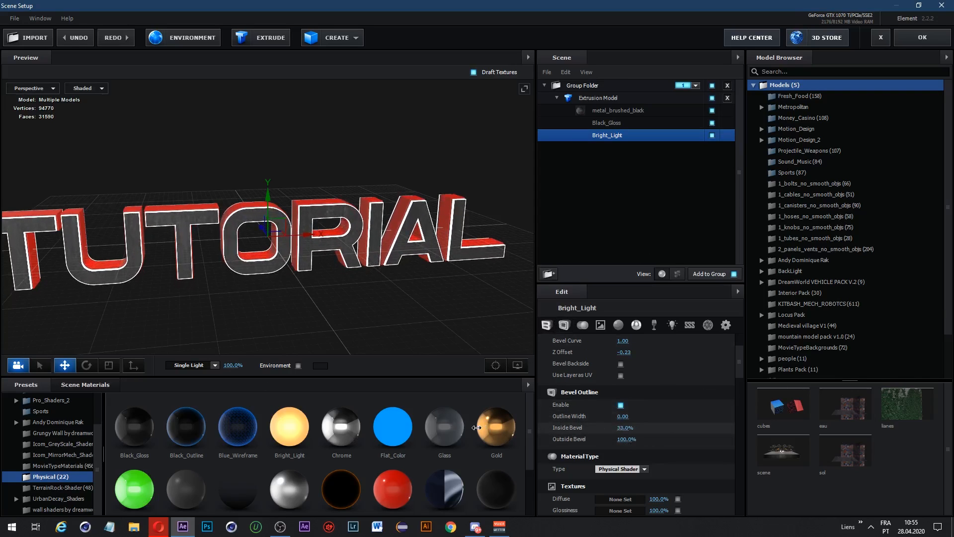
pyautogui.moveTo(476, 427); pyautogui.dragTo(609, 445)
pyautogui.hotkey('ctrl', 'z')
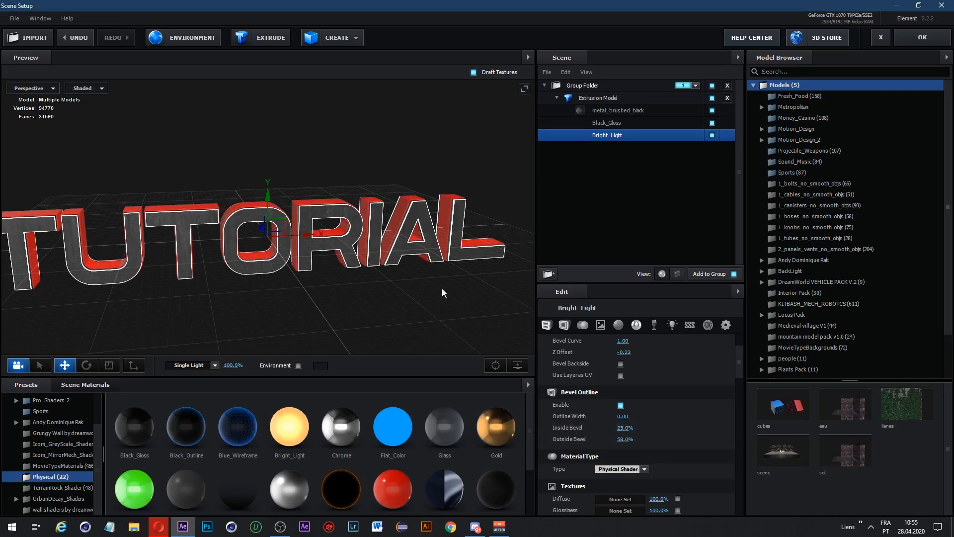
# Step: Set the Bright_Light bevel's Z Offset to -0.11 and check the outline from the side and front of the text
pyautogui.moveTo(444, 294); pyautogui.dragTo(345, 275)
pyautogui.click(611, 155)
pyautogui.click(605, 135)
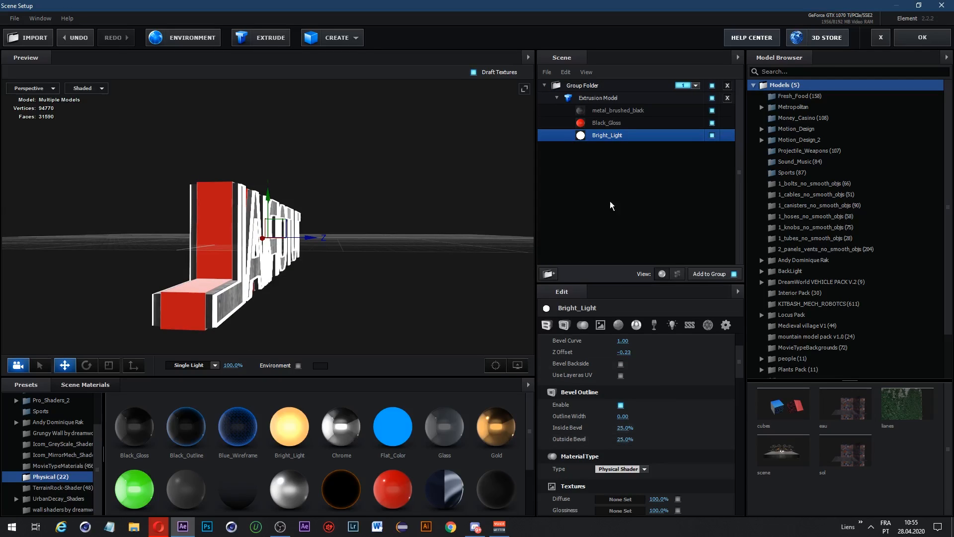
pyautogui.scroll(3, 629, 368)
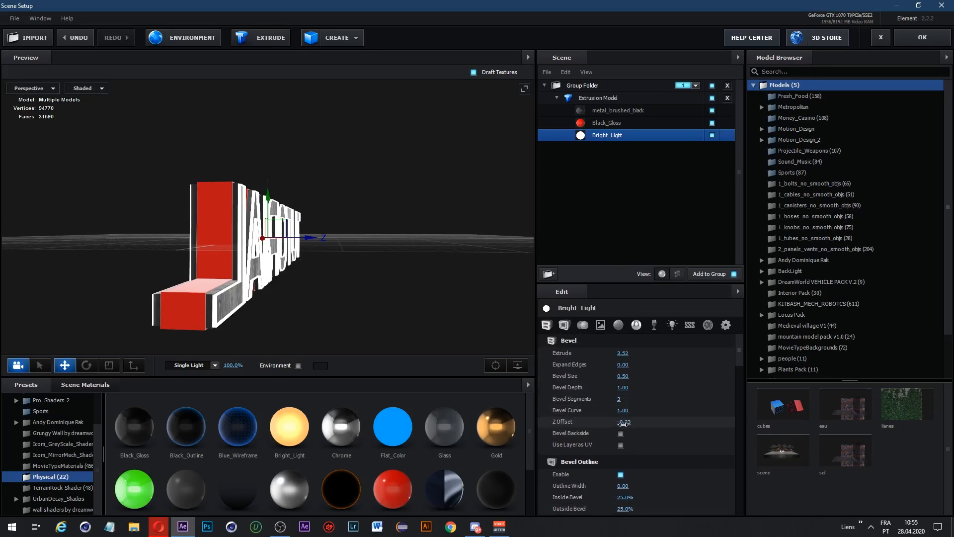
pyautogui.moveTo(619, 425); pyautogui.dragTo(632, 427)
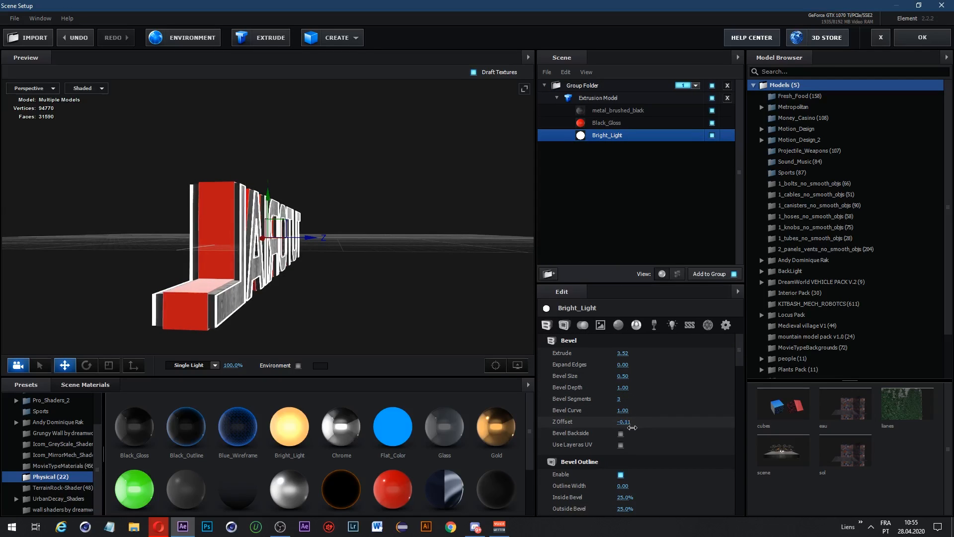
pyautogui.moveTo(448, 312); pyautogui.dragTo(461, 187)
pyautogui.rightClick(466, 298)
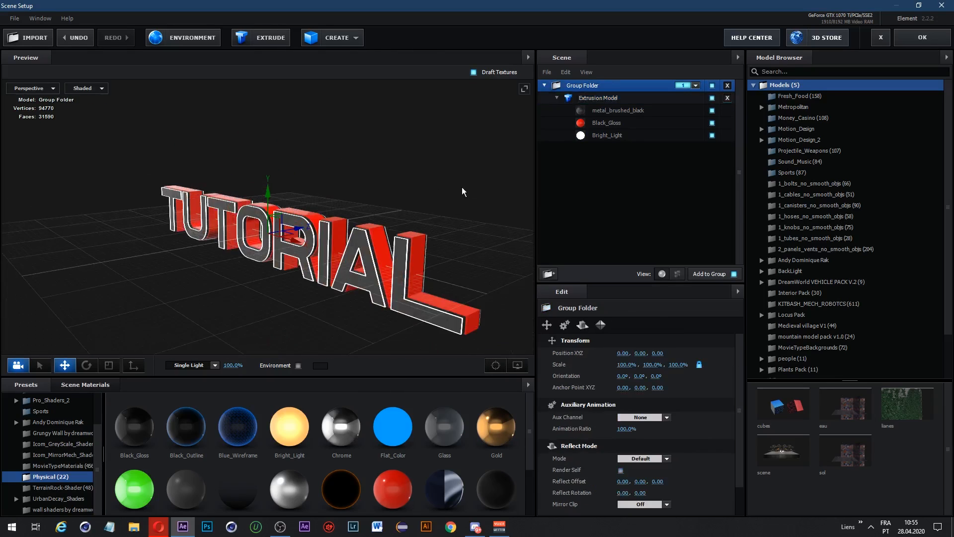
# Step: Replace the red Black_Gloss material on the second bevel with metal_flake from the Pro_Shaders_2 Metal presets
pyautogui.click(84, 385)
pyautogui.click(25, 384)
pyautogui.click(51, 442)
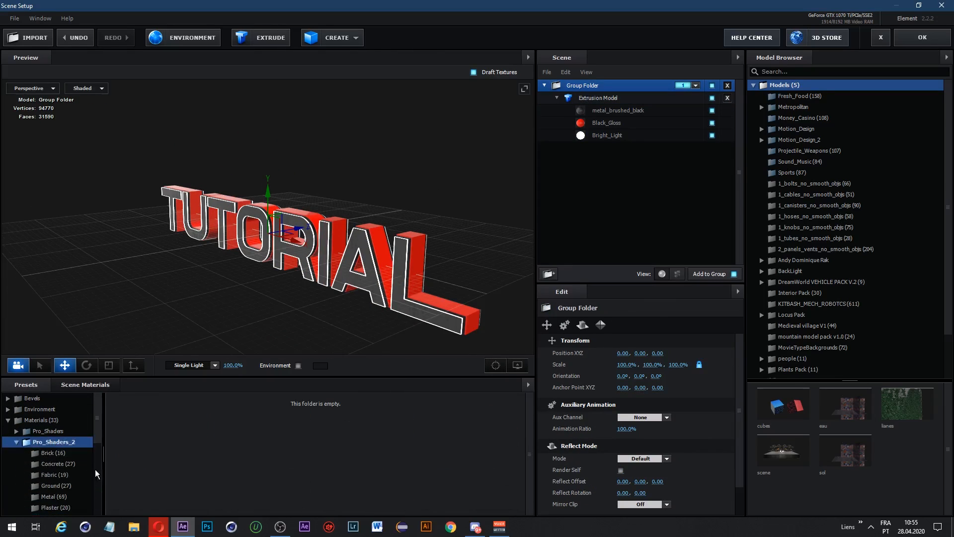
pyautogui.scroll(-1, 68, 470)
pyautogui.click(65, 461)
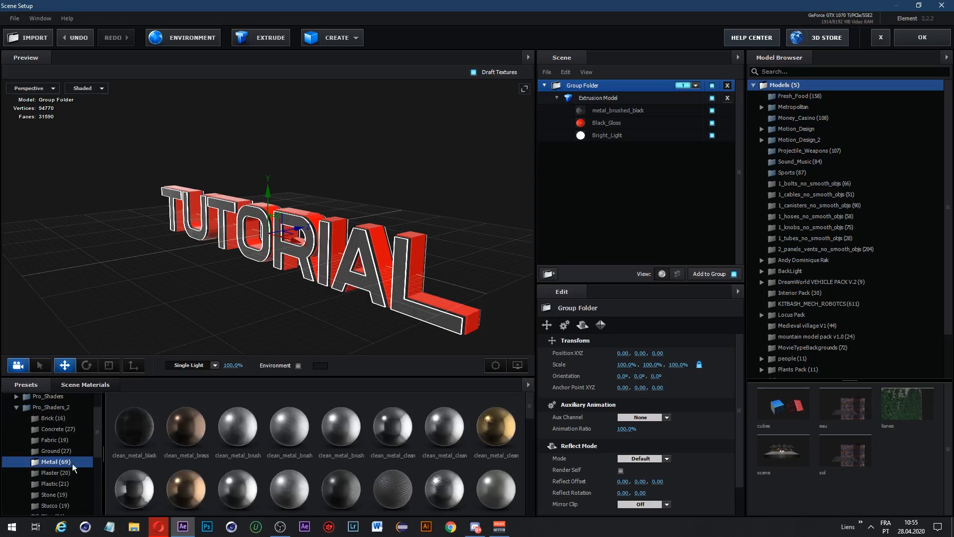
pyautogui.scroll(-2, 305, 452)
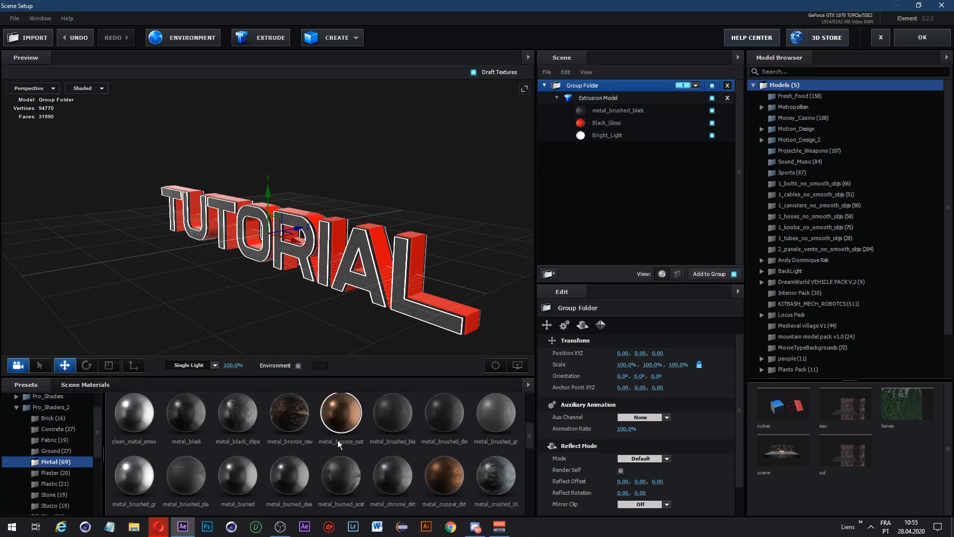
pyautogui.scroll(-2, 344, 439)
pyautogui.moveTo(341, 470); pyautogui.dragTo(476, 290)
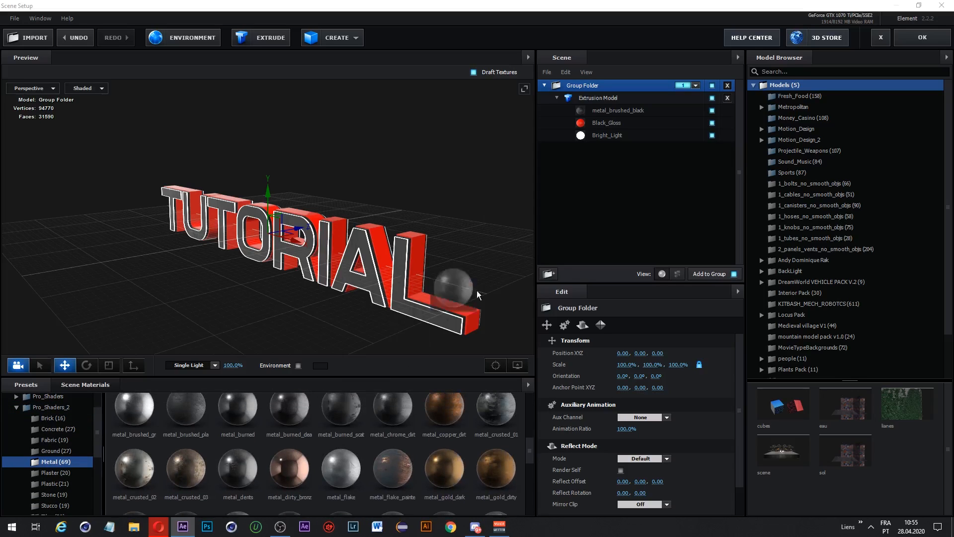
pyautogui.moveTo(616, 130); pyautogui.dragTo(616, 123)
# Step: Examine the metal_flake sides and the white outlines of the letters up close from several angles
pyautogui.moveTo(439, 184); pyautogui.dragTo(274, 219)
pyautogui.scroll(6, 271, 218)
pyautogui.scroll(-6, 269, 201)
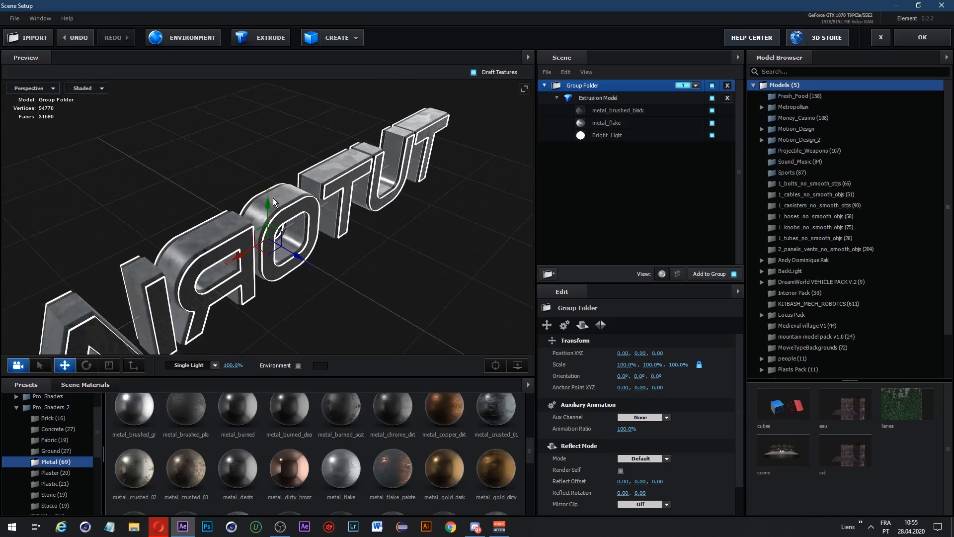
pyautogui.scroll(2, 285, 190)
pyautogui.scroll(10, 285, 188)
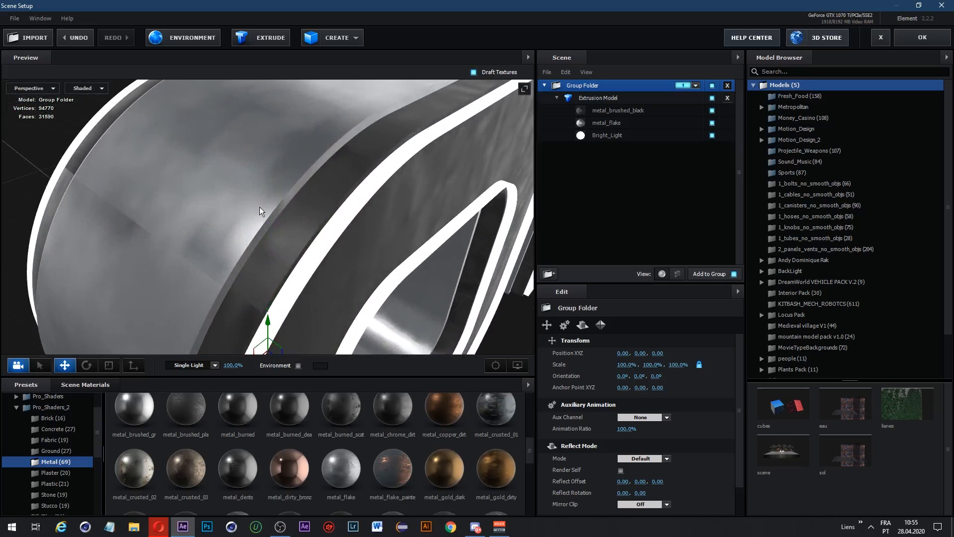
pyautogui.scroll(-3, 262, 207)
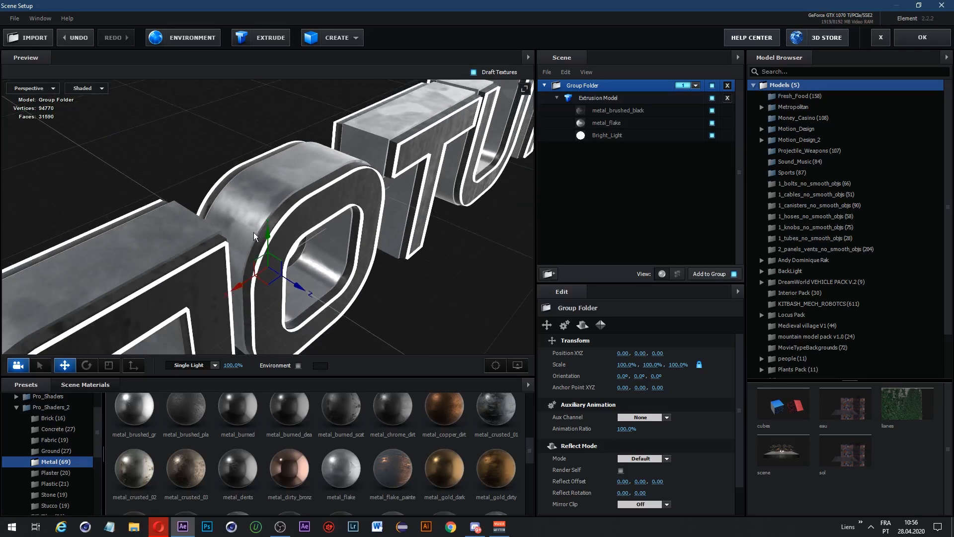
pyautogui.moveTo(329, 168); pyautogui.dragTo(454, 189)
pyautogui.scroll(-3, 484, 159)
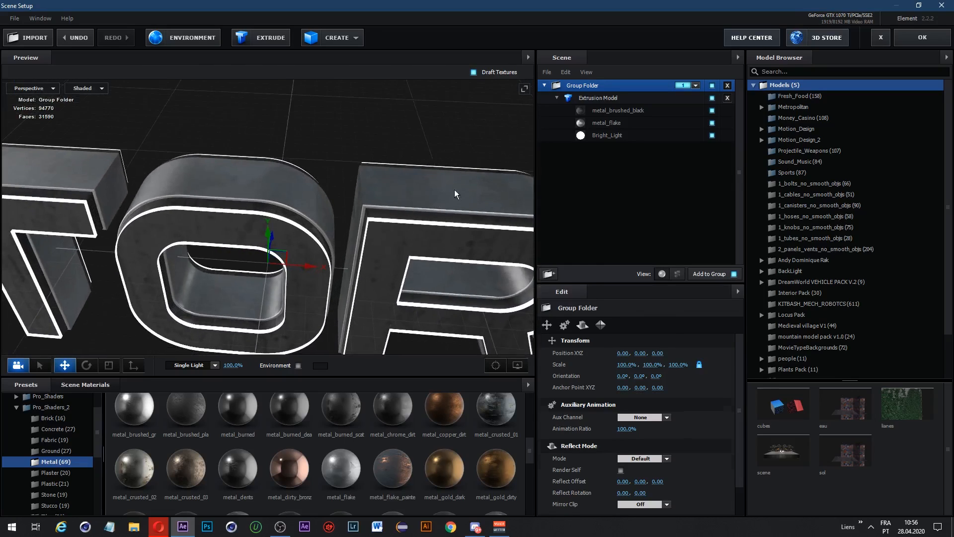
# Step: Set the extrusion model's texture mapping to Box
pyautogui.rightClick(492, 182)
pyautogui.click(606, 101)
pyautogui.click(609, 110)
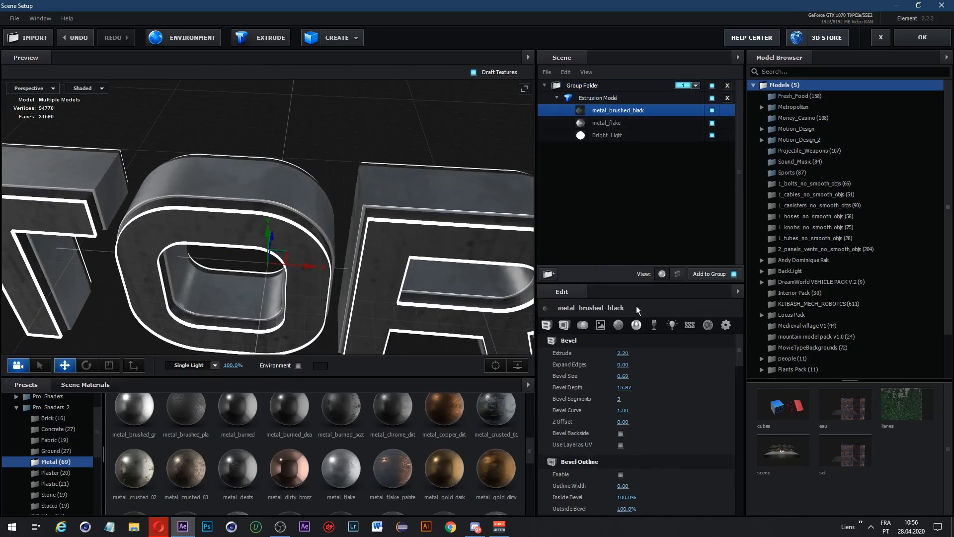
pyautogui.click(597, 98)
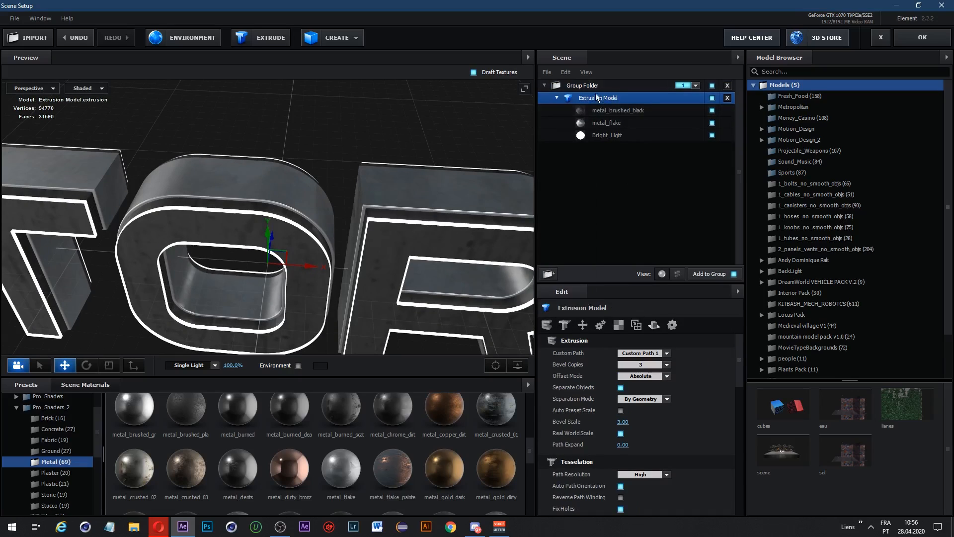
pyautogui.click(617, 324)
pyautogui.click(630, 353)
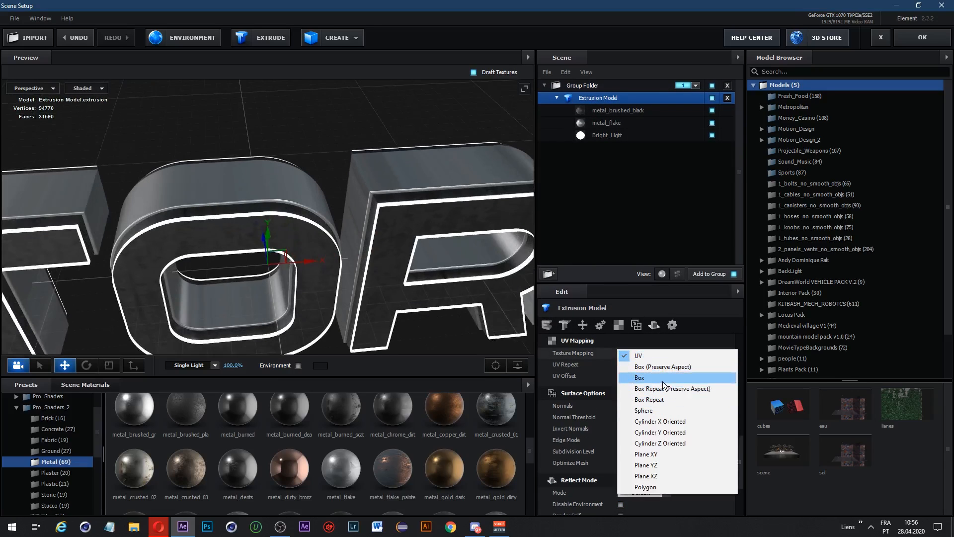
pyautogui.click(662, 379)
# Step: Set the extrusion model's UV Repeat to 3.00, 3.00 and check the texture on the letter sides
pyautogui.click(624, 365)
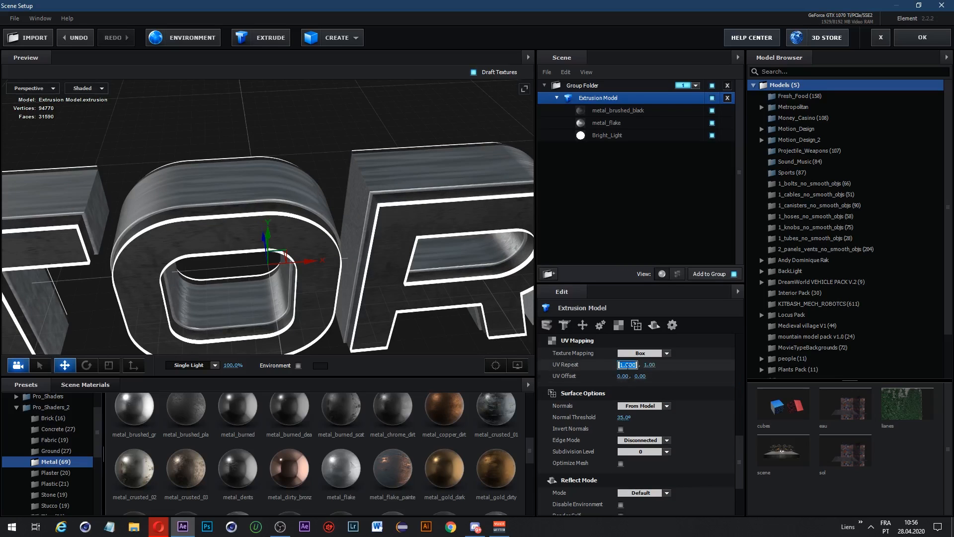
pyautogui.write('3')
pyautogui.press('Tab')
pyautogui.write('3')
pyautogui.press('Return')
pyautogui.scroll(-2, 406, 287)
pyautogui.scroll(2, 407, 285)
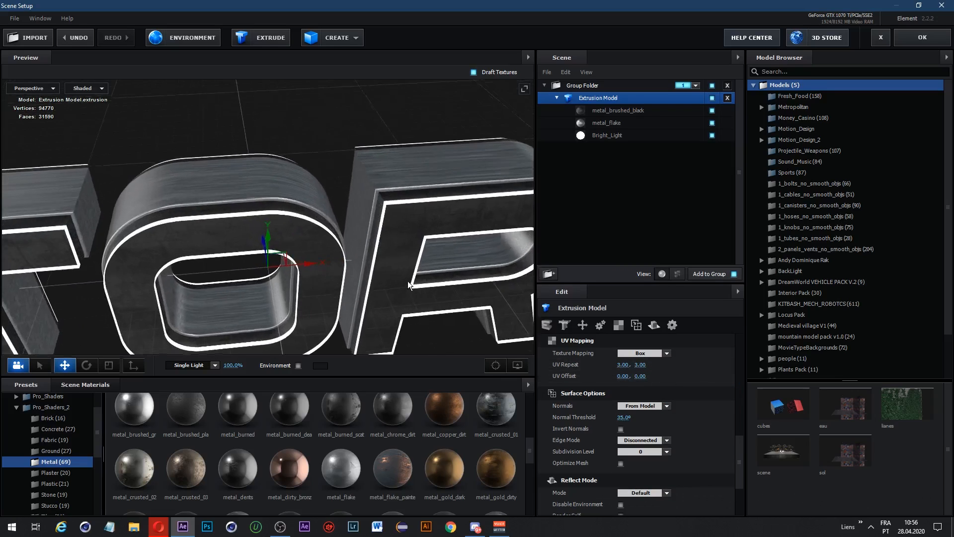
pyautogui.moveTo(408, 285); pyautogui.dragTo(461, 243)
# Step: Change the extrusion model's texture mapping to Box (Preserve Aspect) and its UV Repeat to 5.00, 5.00
pyautogui.click(663, 366)
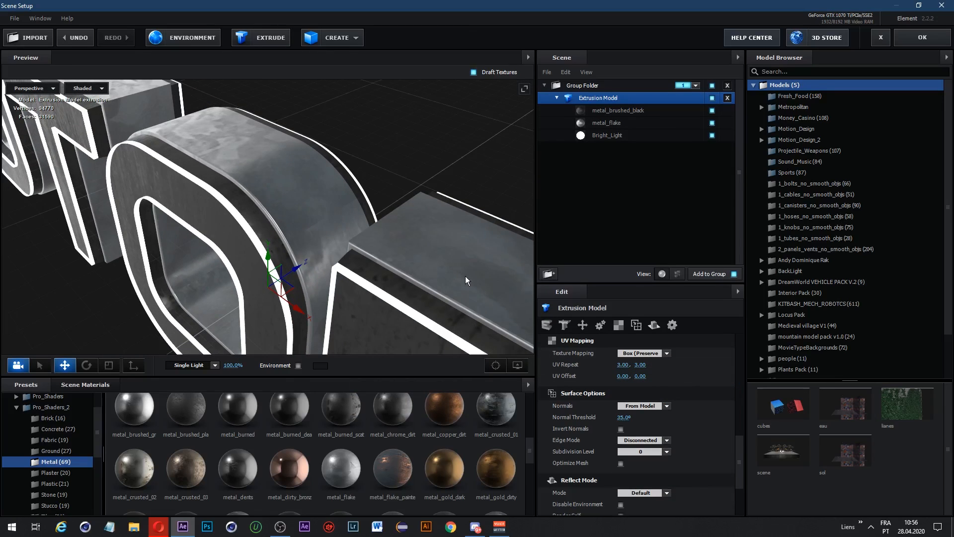
pyautogui.click(624, 364)
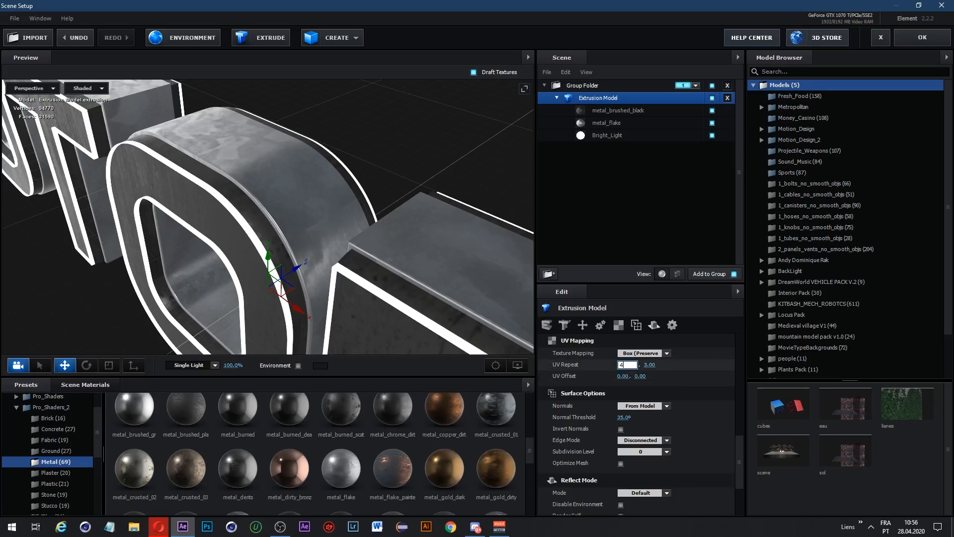
pyautogui.write('5')
pyautogui.press('Return')
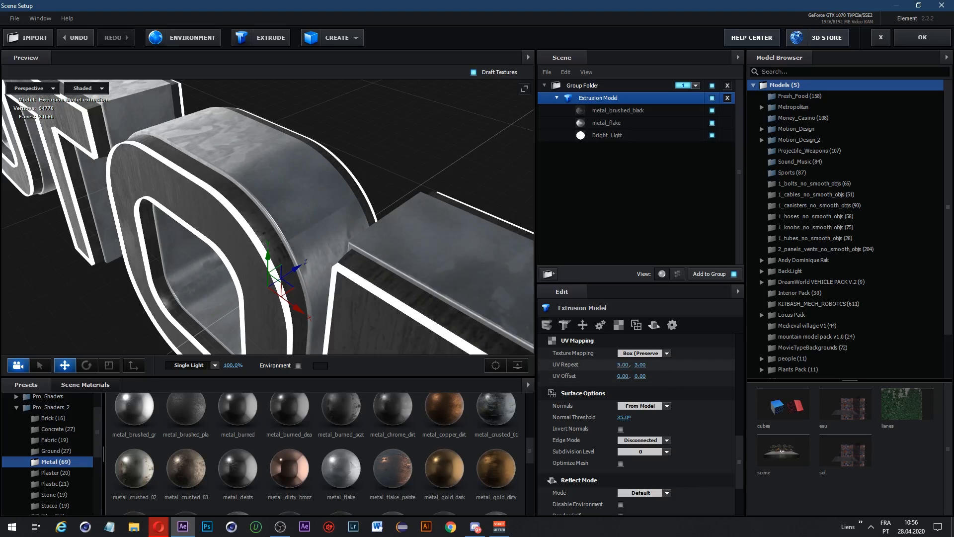
pyautogui.click(639, 365)
pyautogui.write('5')
pyautogui.press('Return')
# Step: Examine the metal texture on the sides and faces of the letters from several angles and distances
pyautogui.scroll(-3, 427, 285)
pyautogui.scroll(3, 404, 279)
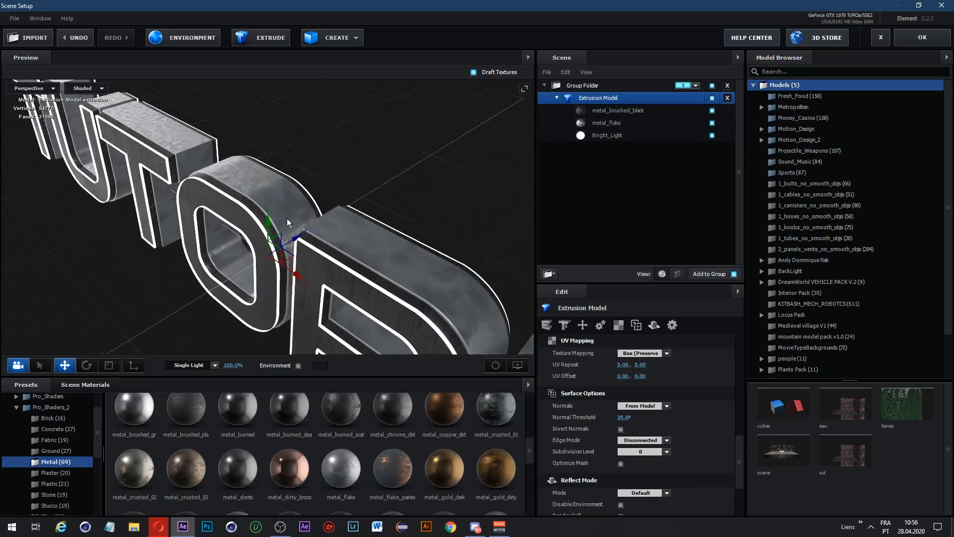
pyautogui.scroll(-4, 221, 159)
pyautogui.scroll(3, 352, 237)
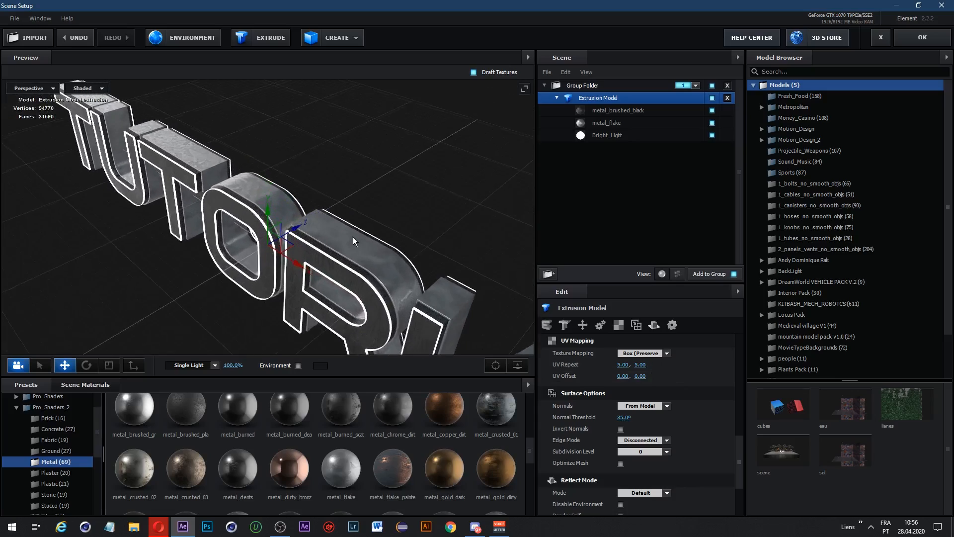
pyautogui.moveTo(353, 237); pyautogui.dragTo(432, 208)
pyautogui.click(405, 205)
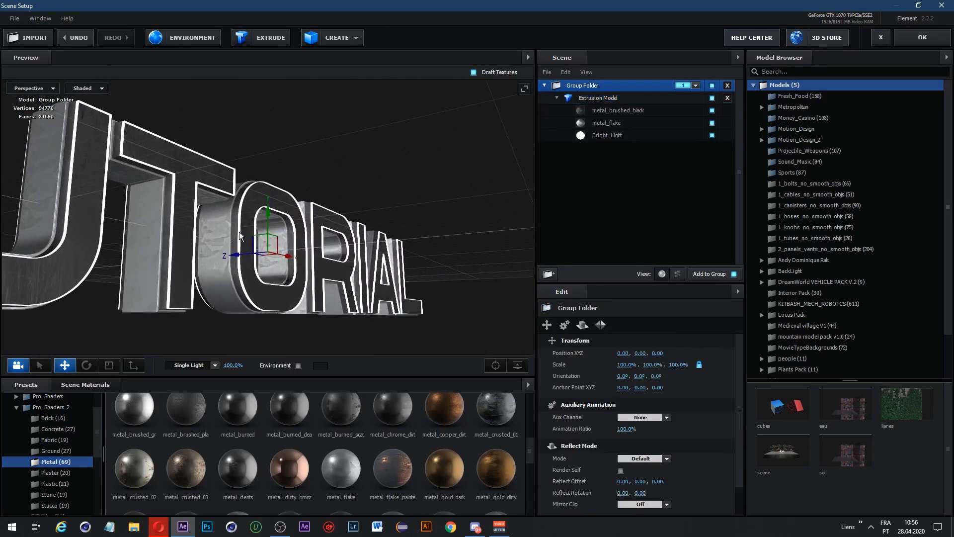
pyautogui.scroll(3, 241, 239)
pyautogui.scroll(-5, 323, 254)
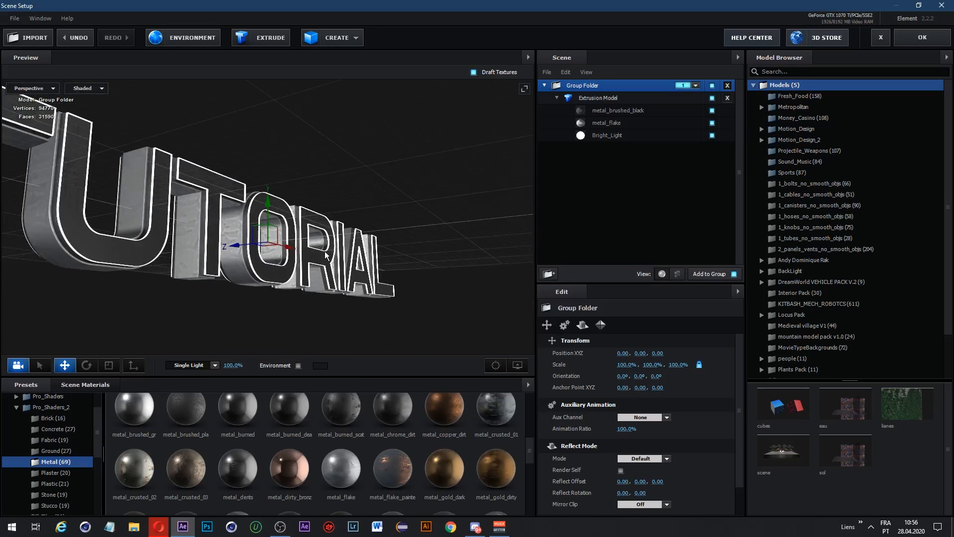
pyautogui.moveTo(369, 213); pyautogui.dragTo(310, 230)
pyautogui.click(402, 213)
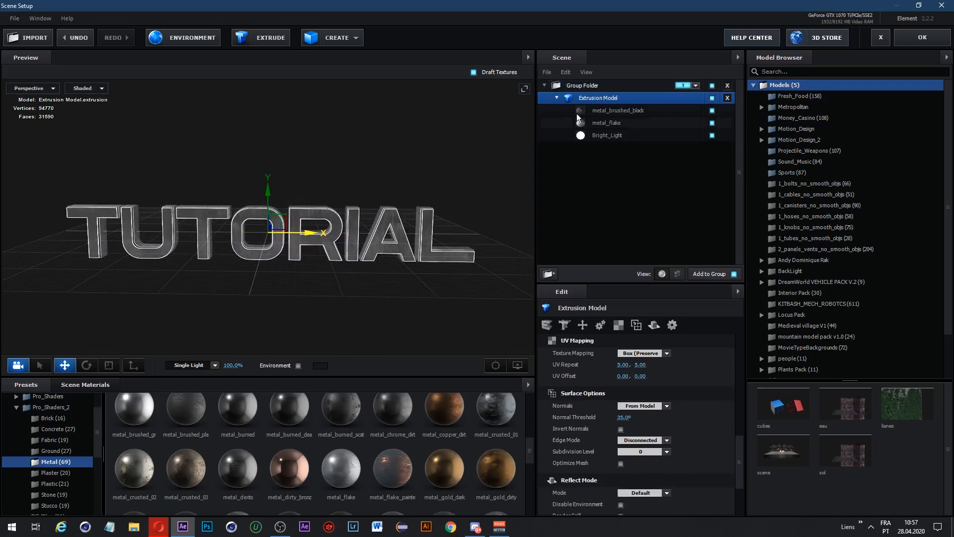
# Step: Scale the extrusion model to 62.5% in X and Y and 42% in Z
pyautogui.click(583, 328)
pyautogui.moveTo(628, 365); pyautogui.dragTo(592, 369)
pyautogui.moveTo(460, 254); pyautogui.dragTo(372, 276)
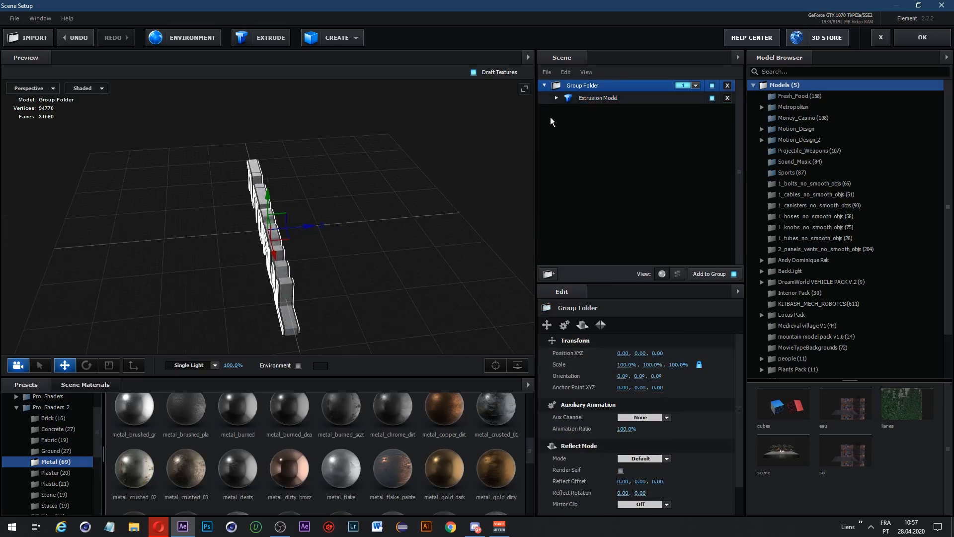
pyautogui.moveTo(665, 365); pyautogui.dragTo(653, 365)
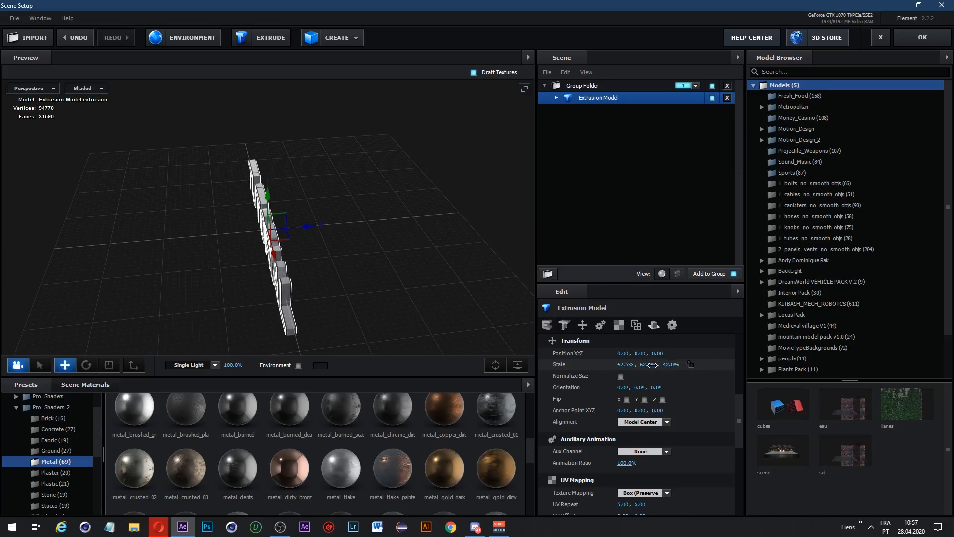
pyautogui.moveTo(427, 279); pyautogui.dragTo(374, 235)
# Step: Try scaling the extrusion model up proportionally to 71.5% in X and Y and 48% in Z, and undo it
pyautogui.click(598, 98)
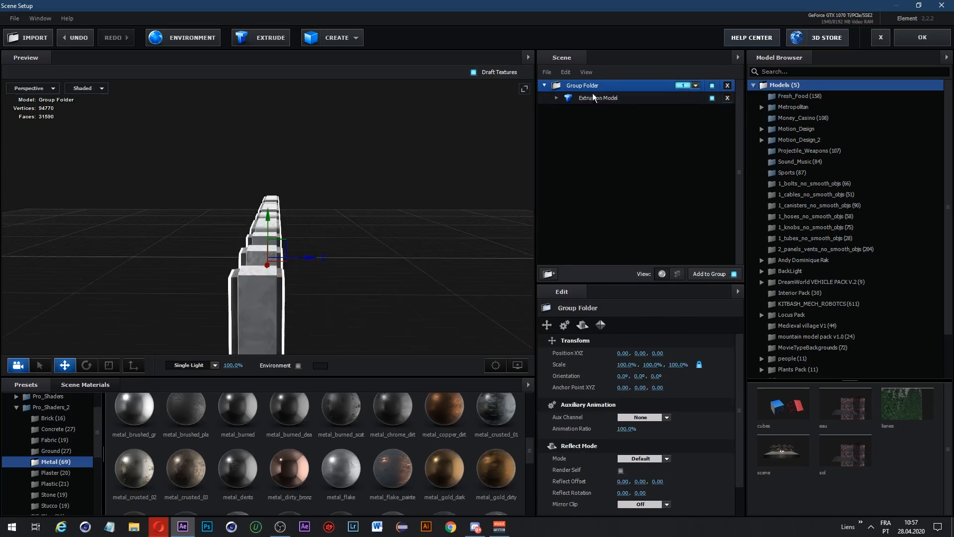
pyautogui.click(594, 97)
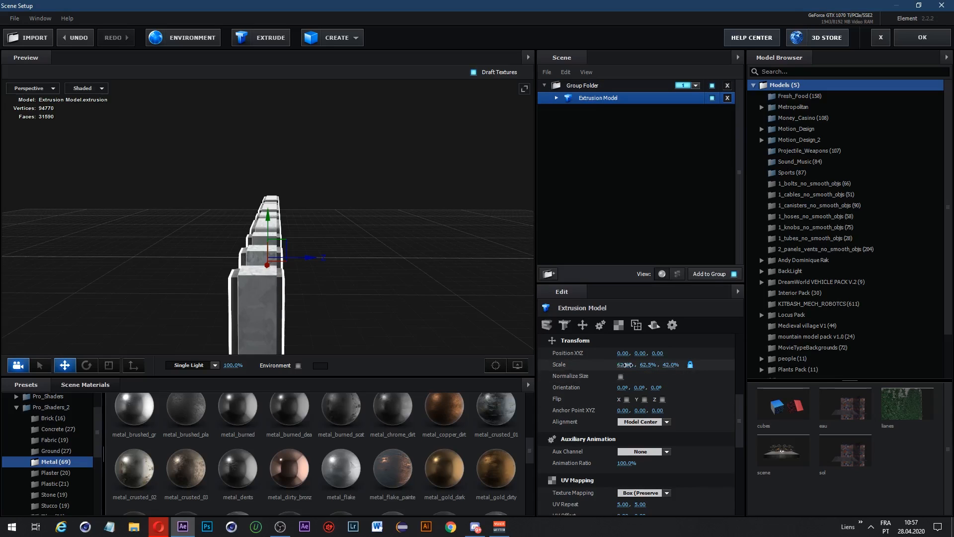
pyautogui.moveTo(626, 364)
pyautogui.mouseDown()
pyautogui.moveTo(646, 363)
pyautogui.moveTo(621, 362)
pyautogui.moveTo(638, 362)
pyautogui.moveTo(630, 359)
pyautogui.mouseUp()
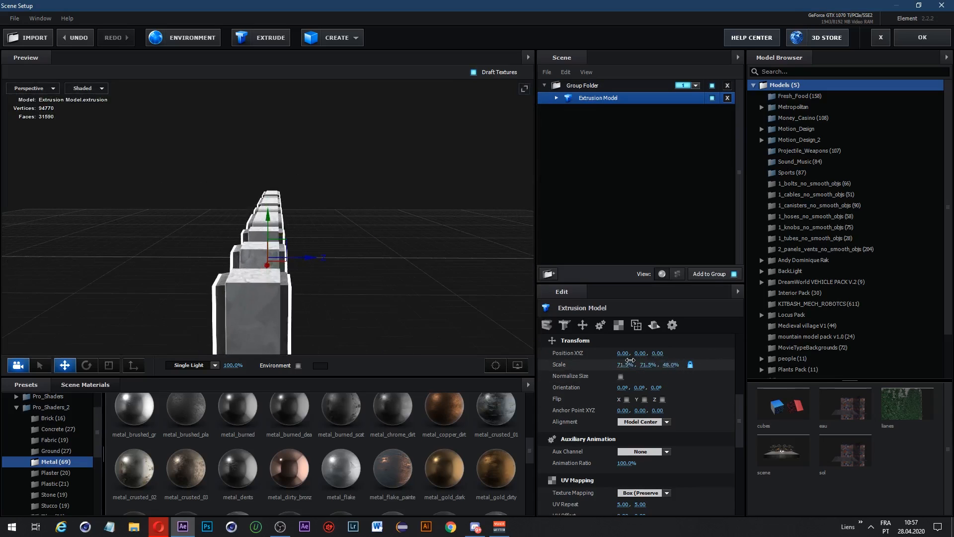
pyautogui.hotkey('ctrl', 'z')
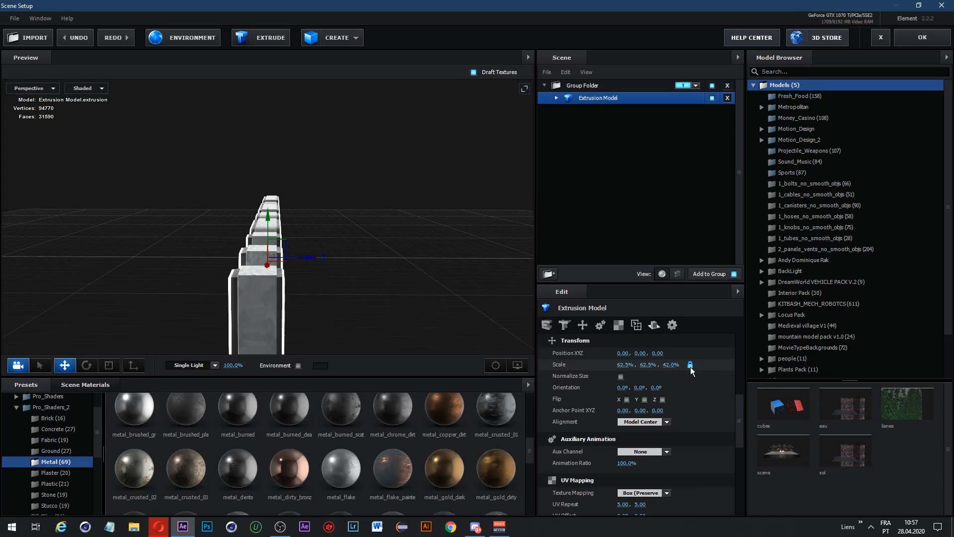
# Step: Unlink the extrusion model's scale axes and check the whole text from the front
pyautogui.moveTo(661, 370)
pyautogui.mouseDown()
pyautogui.moveTo(698, 377)
pyautogui.moveTo(677, 364)
pyautogui.mouseUp()
pyautogui.moveTo(345, 288); pyautogui.dragTo(432, 284)
pyautogui.rightClick(431, 284)
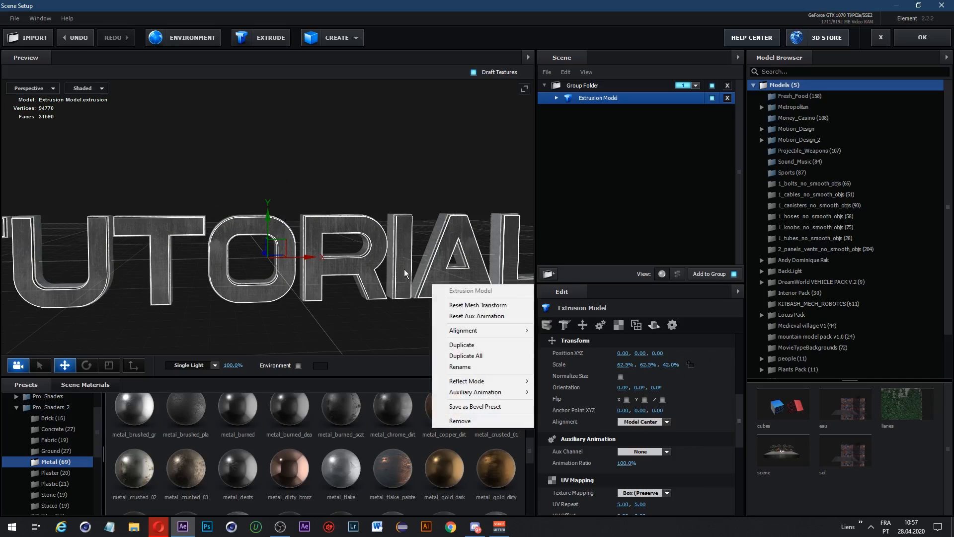
pyautogui.click(678, 359)
pyautogui.scroll(-3, 358, 245)
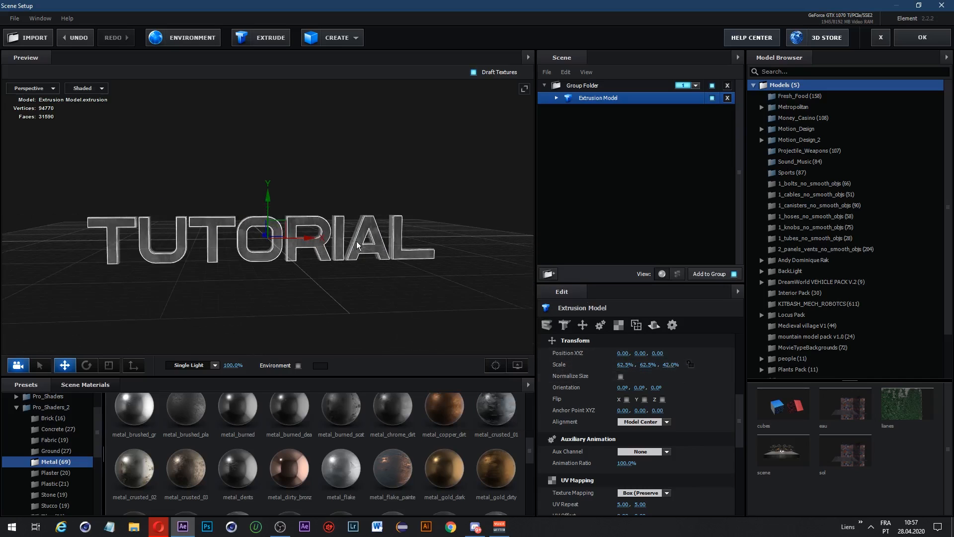
pyautogui.moveTo(373, 185)
pyautogui.mouseDown()
pyautogui.moveTo(424, 216)
pyautogui.moveTo(369, 186)
pyautogui.mouseUp()
pyautogui.click(368, 189)
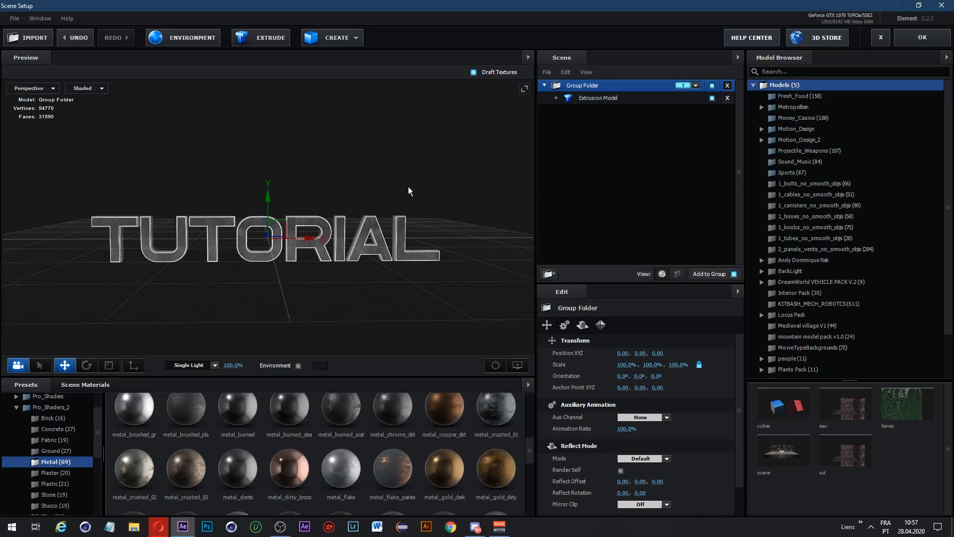
# Step: Add a plane to the scene, scale it uniformly to 1538% and lower it to Y -0.34 under the text
pyautogui.click(338, 45)
pyautogui.click(463, 58)
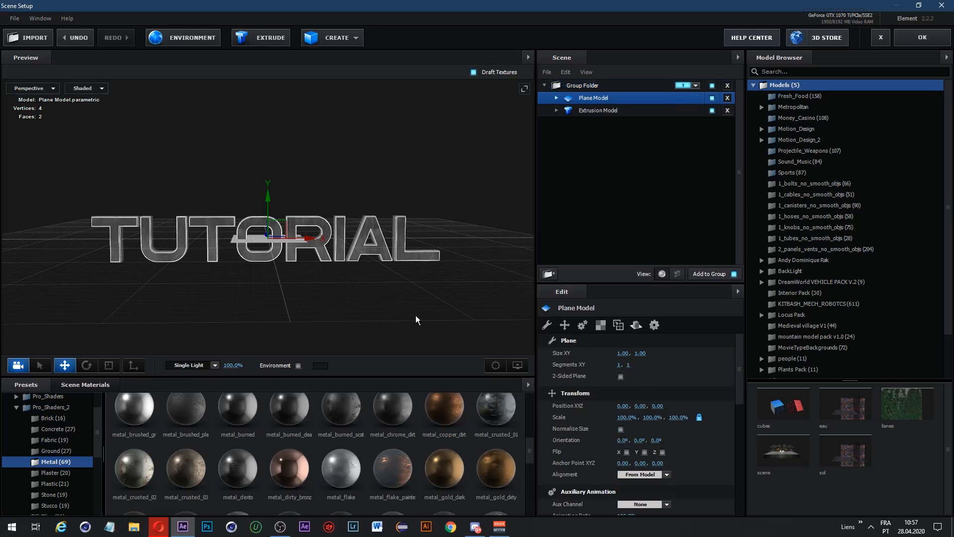
pyautogui.moveTo(624, 415); pyautogui.dragTo(705, 415)
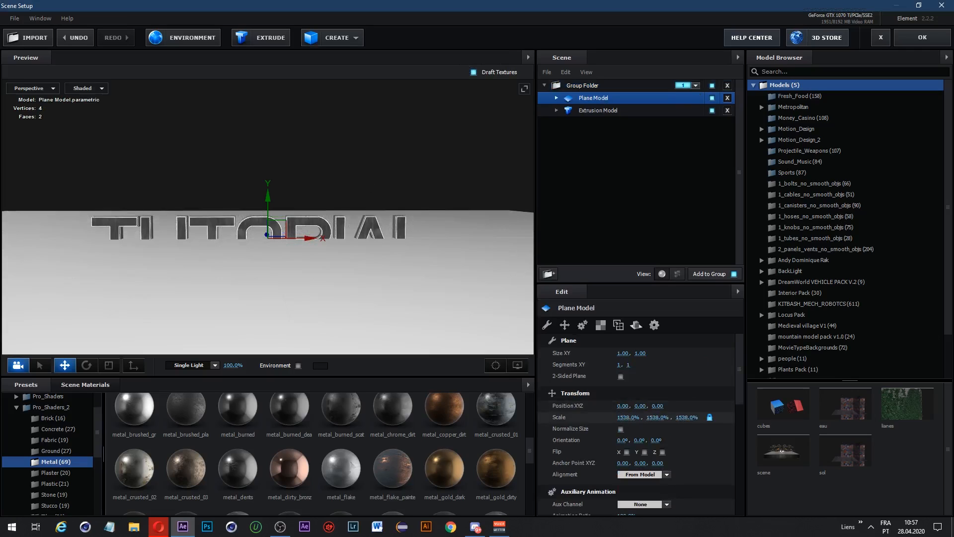
pyautogui.moveTo(266, 195); pyautogui.dragTo(268, 217)
# Step: Apply a clean_metal_brush material from the Metal presets to the plane and accept the scene setup
pyautogui.scroll(5, 278, 432)
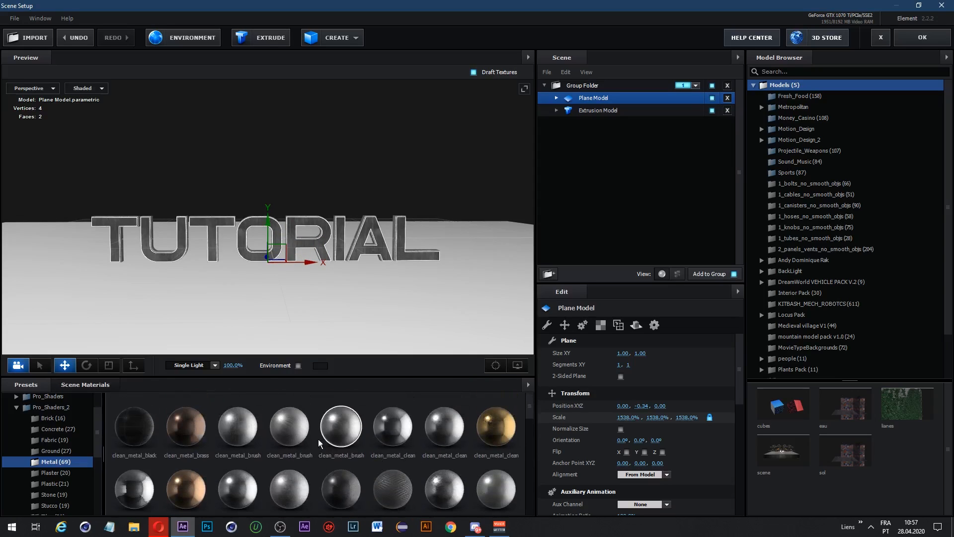
pyautogui.moveTo(290, 436)
pyautogui.mouseDown()
pyautogui.moveTo(612, 110)
pyautogui.moveTo(597, 97)
pyautogui.mouseUp()
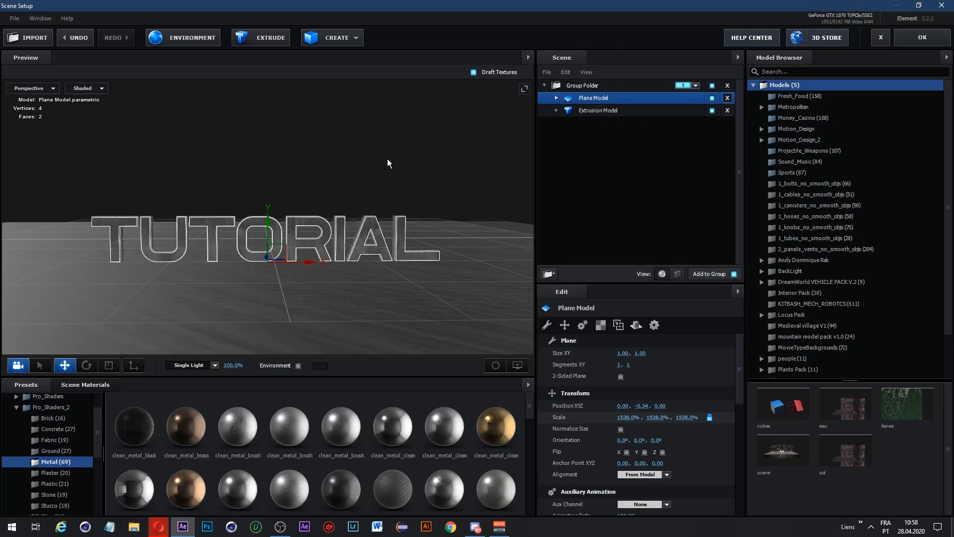
pyautogui.click(922, 37)
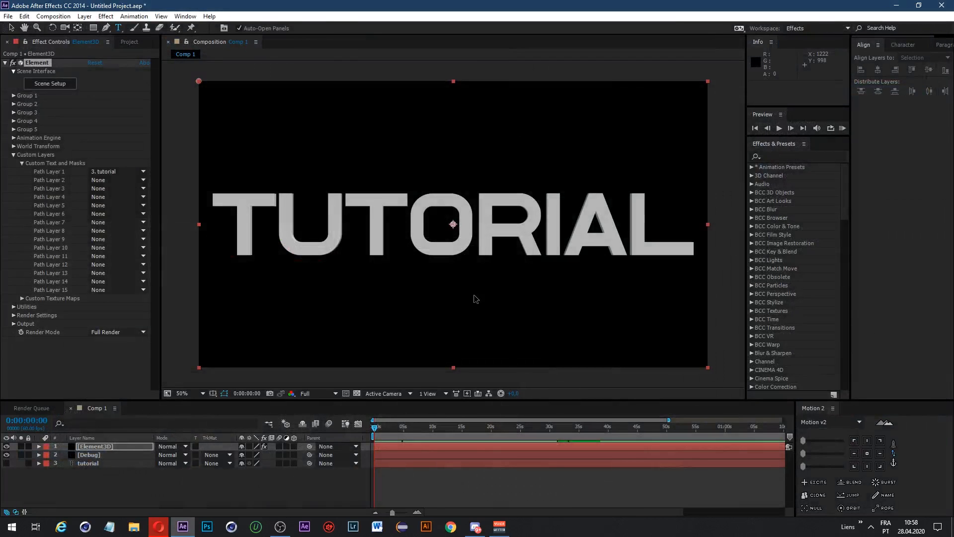
# Step: Create a two-node camera with the 50mm preset and move it in to about Z -1804 so the text fills the frame
pyautogui.rightClick(332, 481)
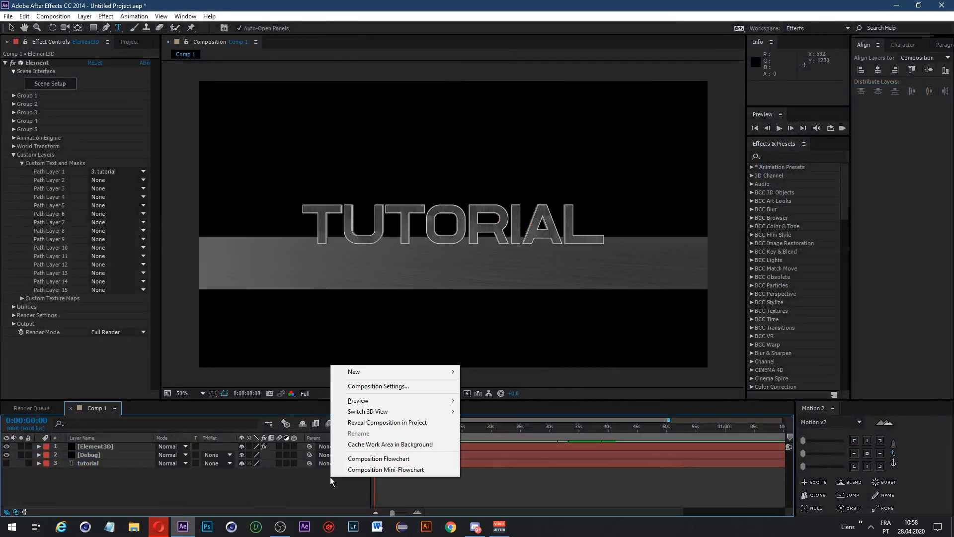
pyautogui.click(196, 479)
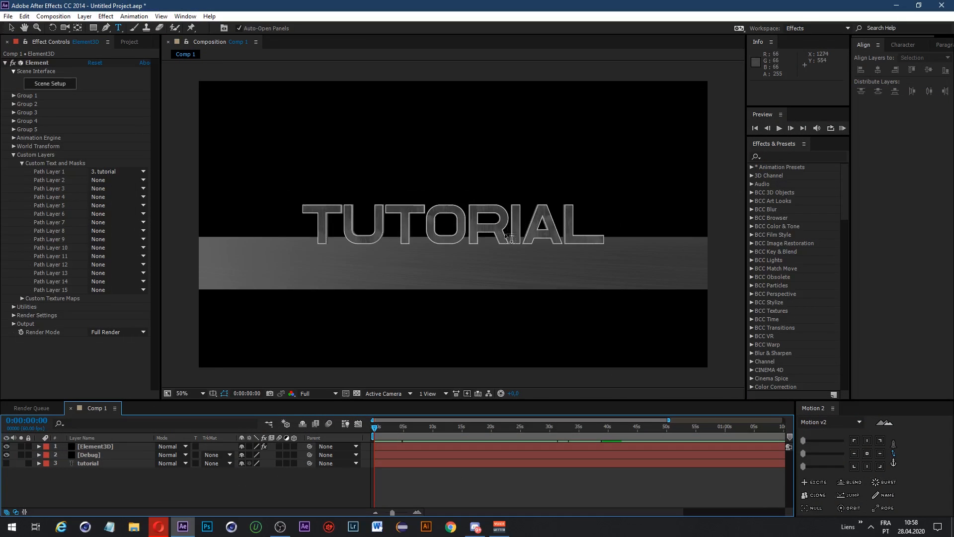
pyautogui.rightClick(252, 480)
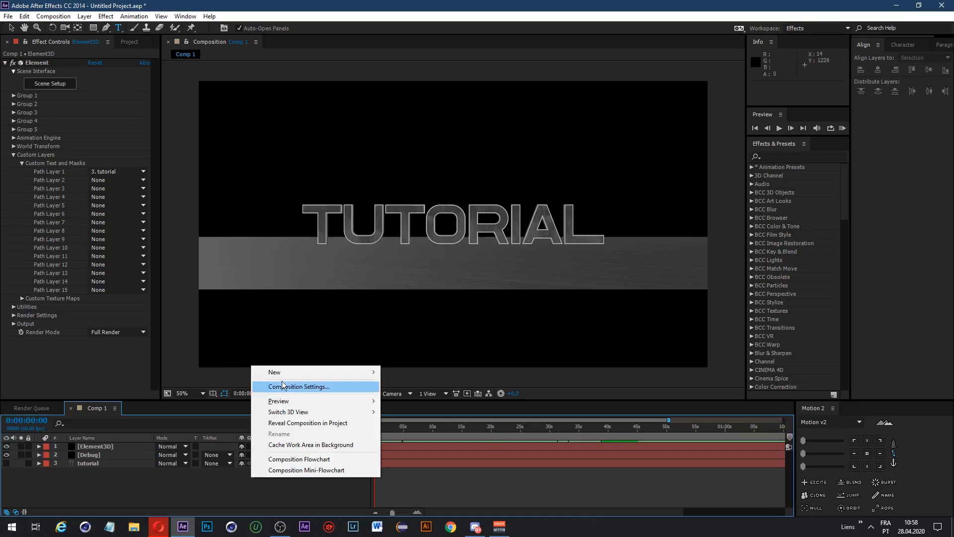
pyautogui.moveTo(288, 373)
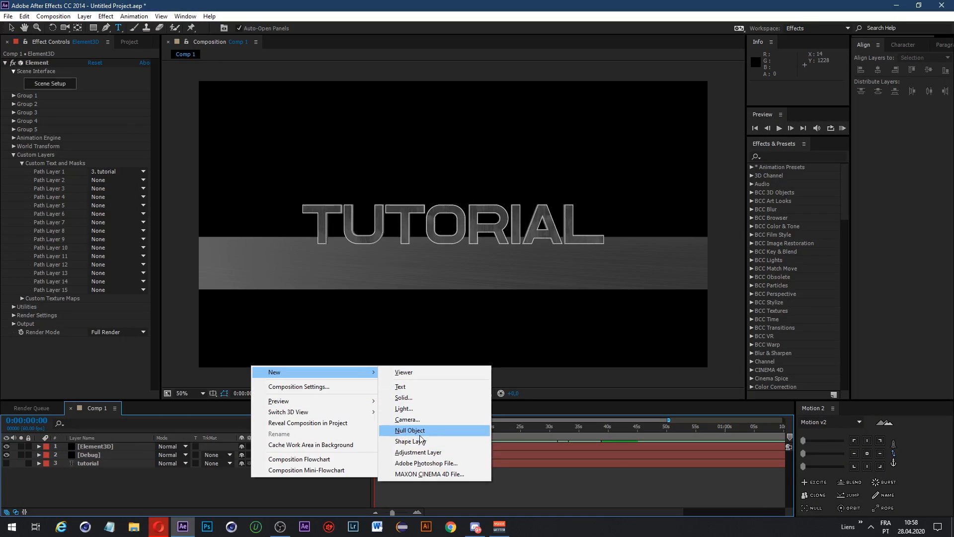
pyautogui.click(407, 419)
pyautogui.click(642, 166)
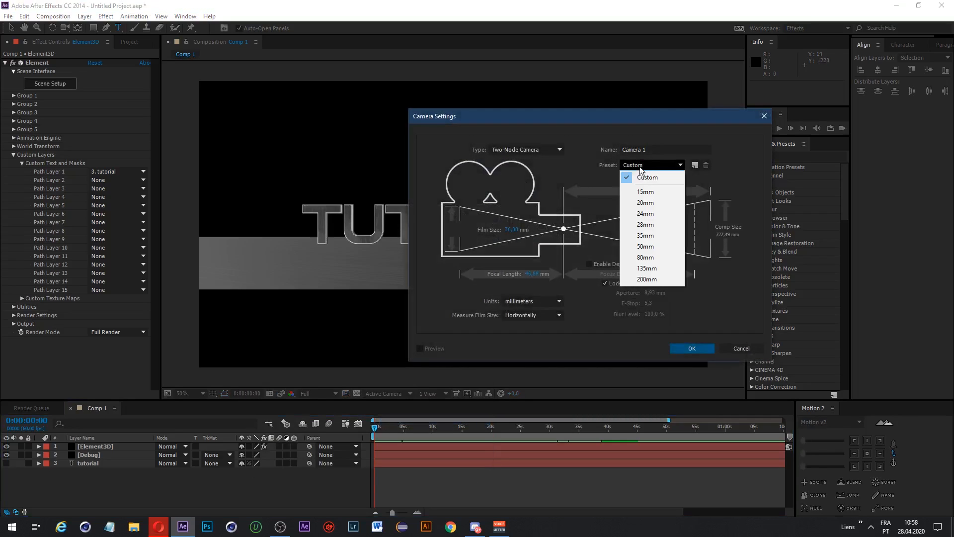
pyautogui.click(645, 246)
pyautogui.click(691, 348)
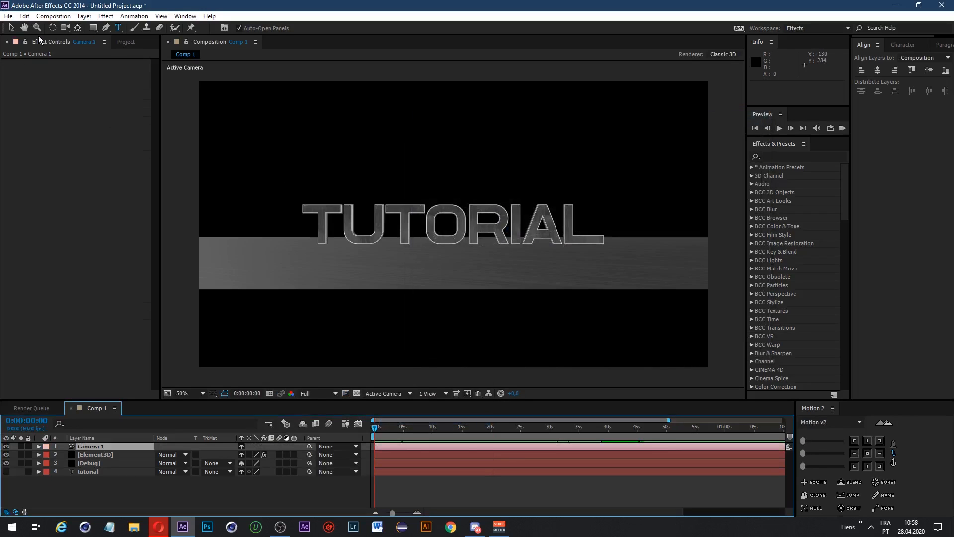
pyautogui.click(65, 28)
pyautogui.moveTo(289, 337); pyautogui.dragTo(468, 103, button='right')
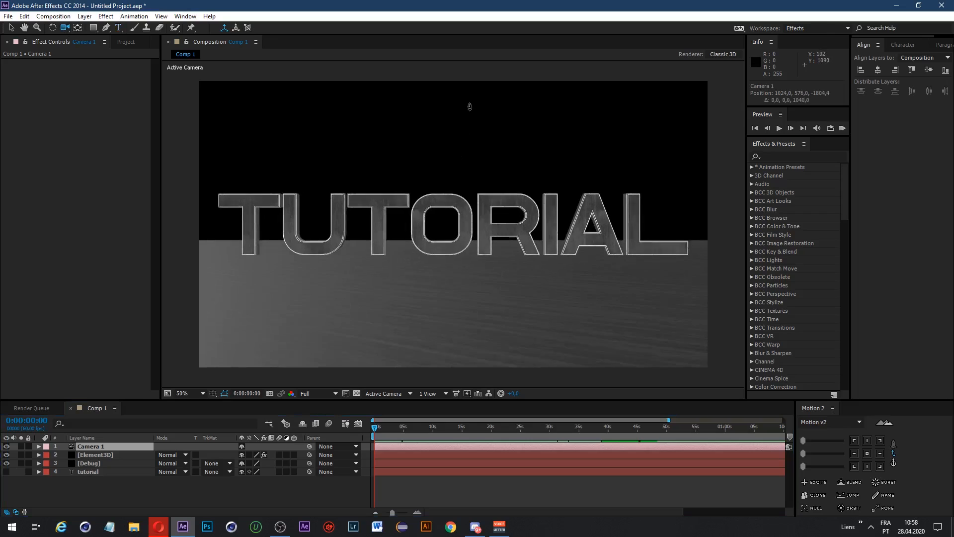
# Step: Reopen the Element scene setup and enlarge the plane to a uniform 2105.5% scale with a size of 5.00 by 5.00
pyautogui.click(102, 454)
pyautogui.click(62, 84)
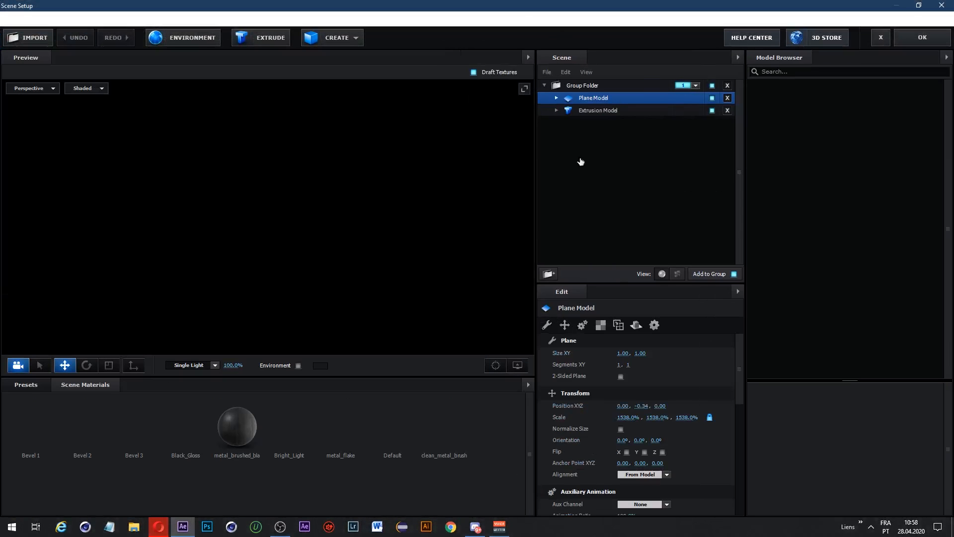
pyautogui.moveTo(623, 418); pyautogui.dragTo(765, 416)
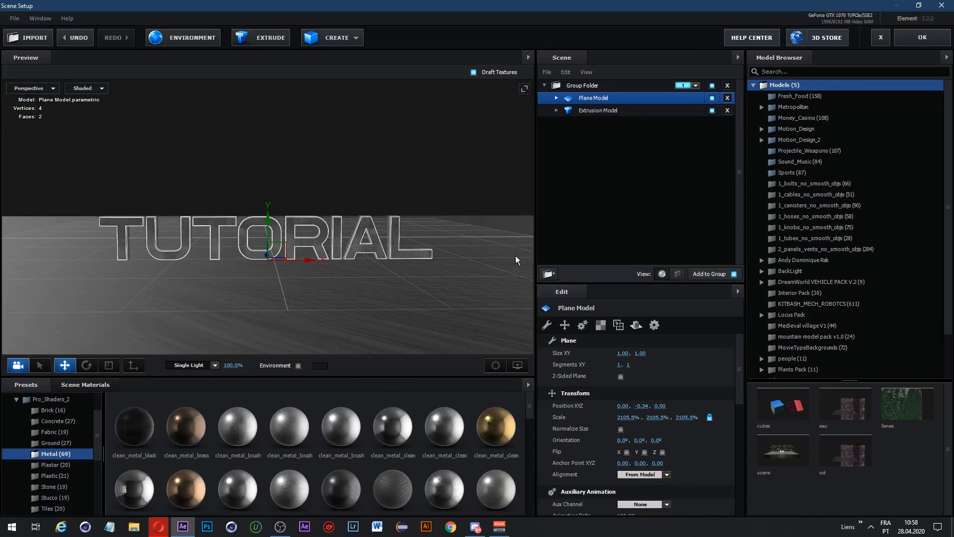
pyautogui.scroll(1, 366, 287)
pyautogui.moveTo(365, 288); pyautogui.dragTo(386, 295)
pyautogui.rightClick(381, 297)
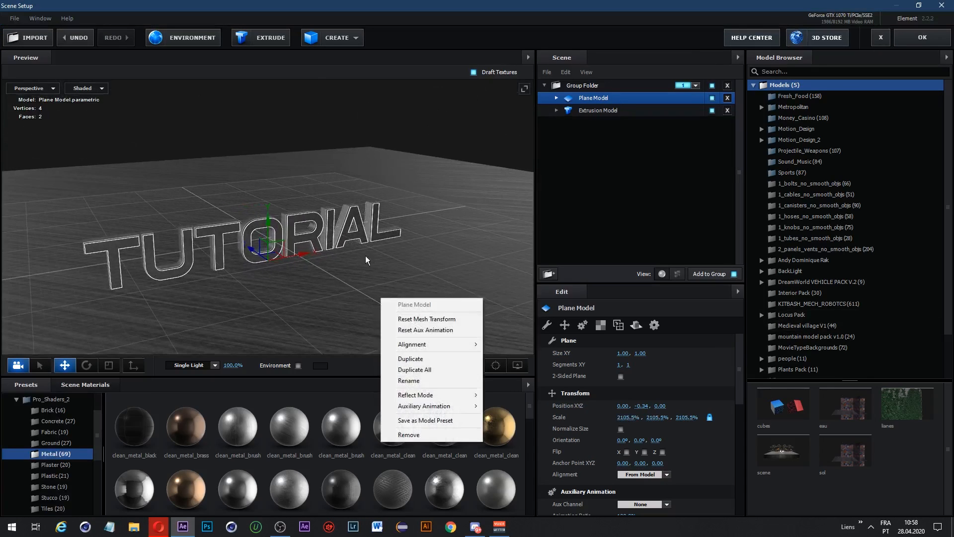
pyautogui.moveTo(365, 255); pyautogui.dragTo(385, 270)
pyautogui.rightClick(389, 265)
pyautogui.click(602, 96)
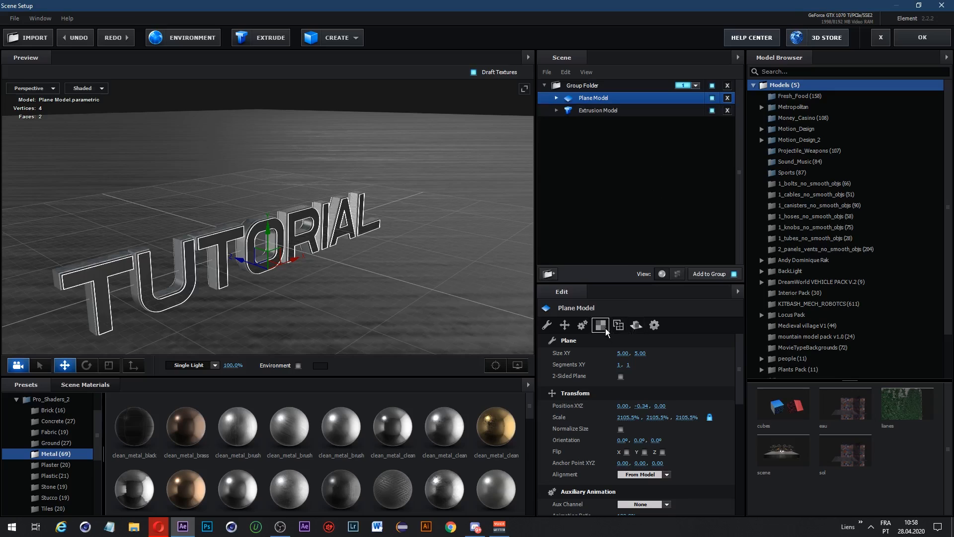
# Step: Try Box texture mapping on the plane and return it to UV
pyautogui.click(602, 326)
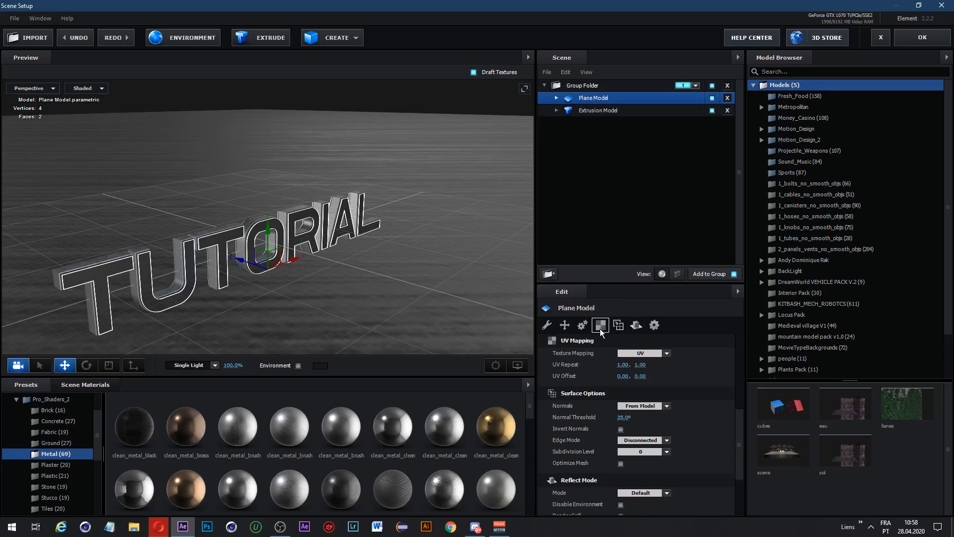
pyautogui.click(646, 354)
pyautogui.click(646, 374)
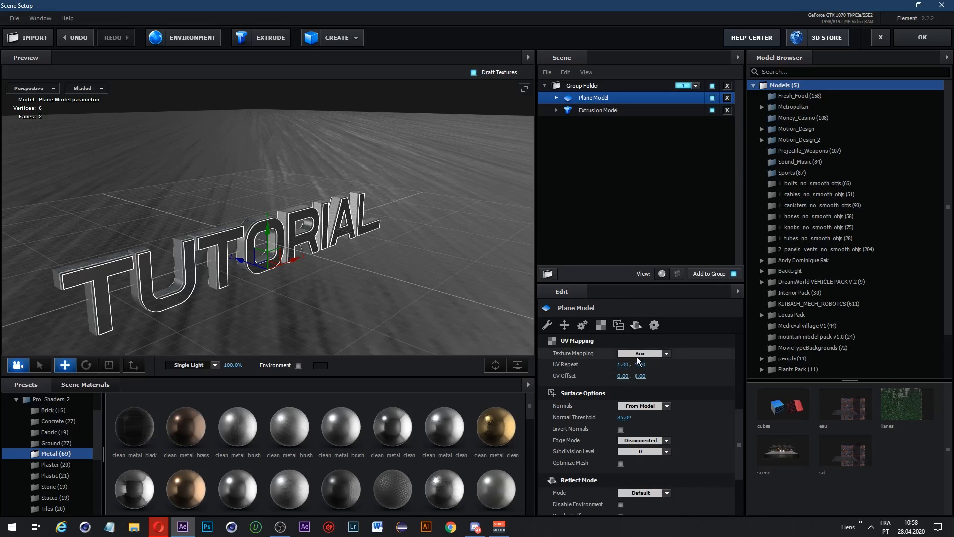
pyautogui.click(638, 357)
pyautogui.click(640, 359)
# Step: Set the plane's UV Repeat to 2.00 in both directions
pyautogui.click(623, 365)
pyautogui.write('2')
pyautogui.press('Return')
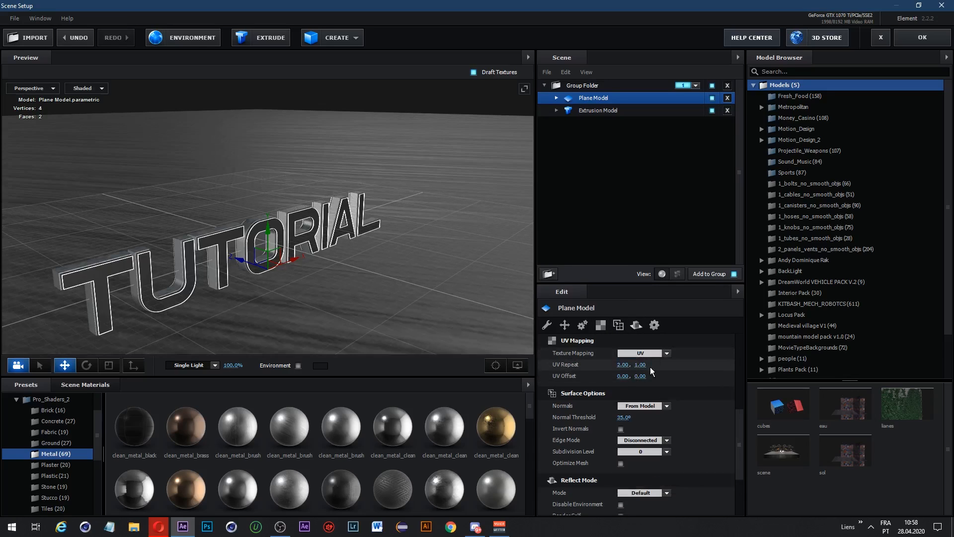
pyautogui.click(640, 365)
pyautogui.write('2')
pyautogui.press('Return')
# Step: Set the plane's UV Repeat to 4.00 by 3.00 to tile the metal texture more densely
pyautogui.click(644, 365)
pyautogui.write('3')
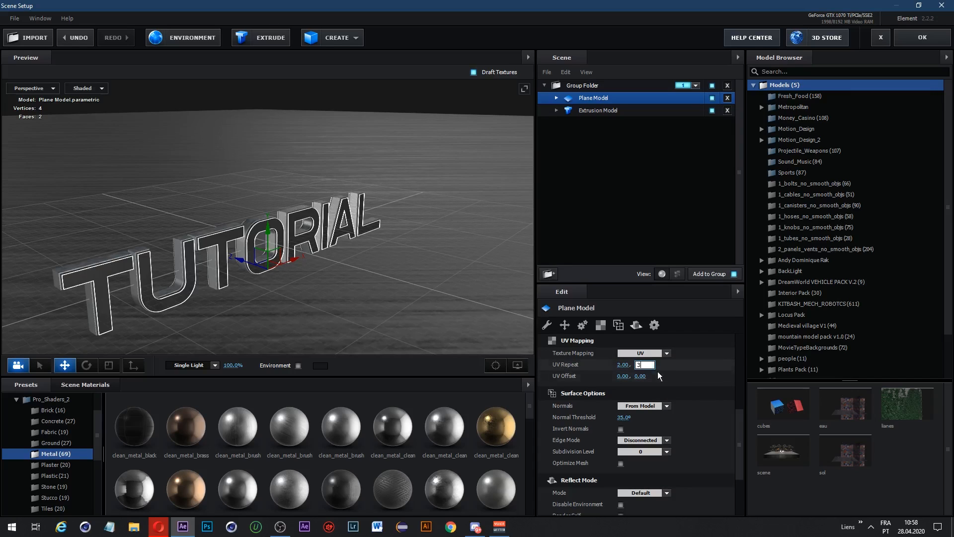
pyautogui.press('Return')
pyautogui.click(625, 365)
pyautogui.write('4')
pyautogui.press('Return')
# Step: Set the extrusion model's reflect mode to Mirror Surface
pyautogui.moveTo(405, 255); pyautogui.dragTo(378, 246)
pyautogui.rightClick(379, 246)
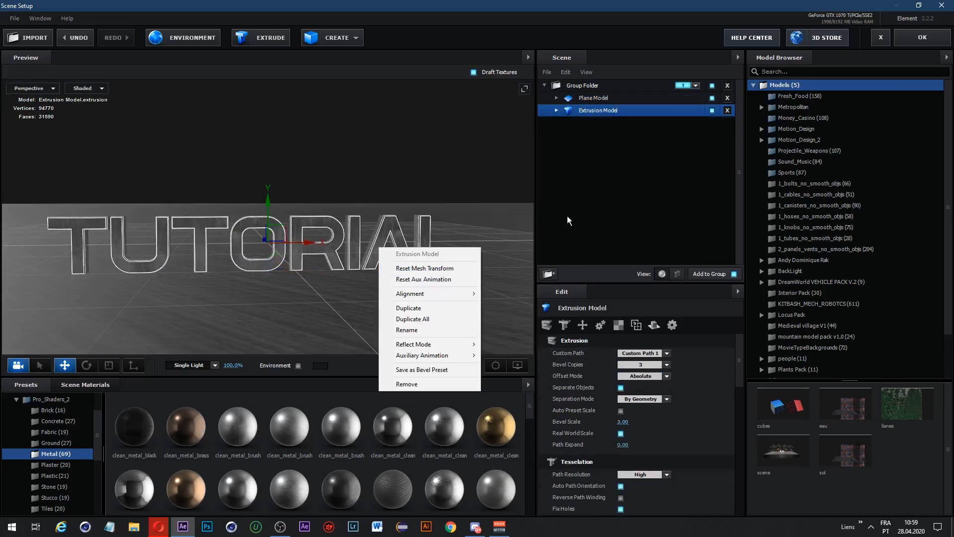
pyautogui.click(449, 181)
pyautogui.moveTo(256, 255); pyautogui.dragTo(284, 257)
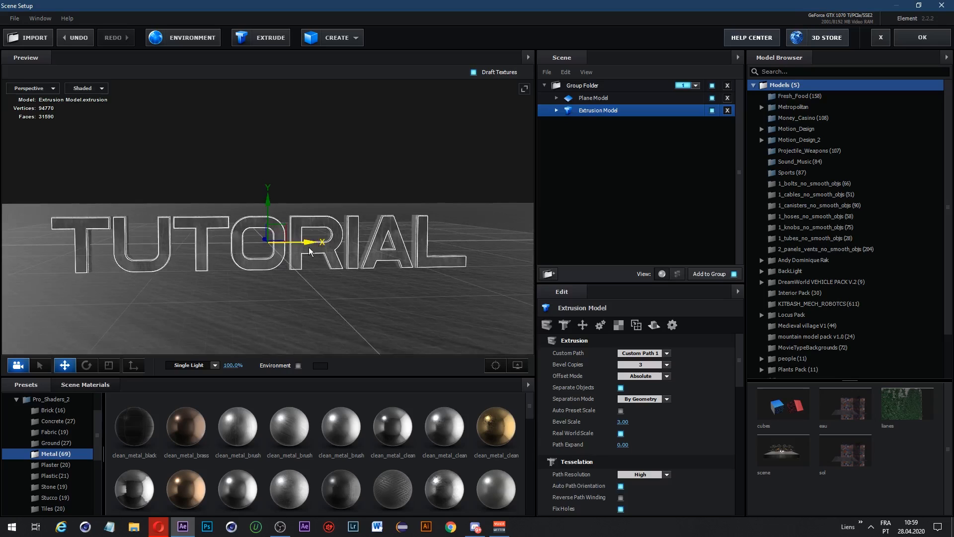
pyautogui.rightClick(613, 113)
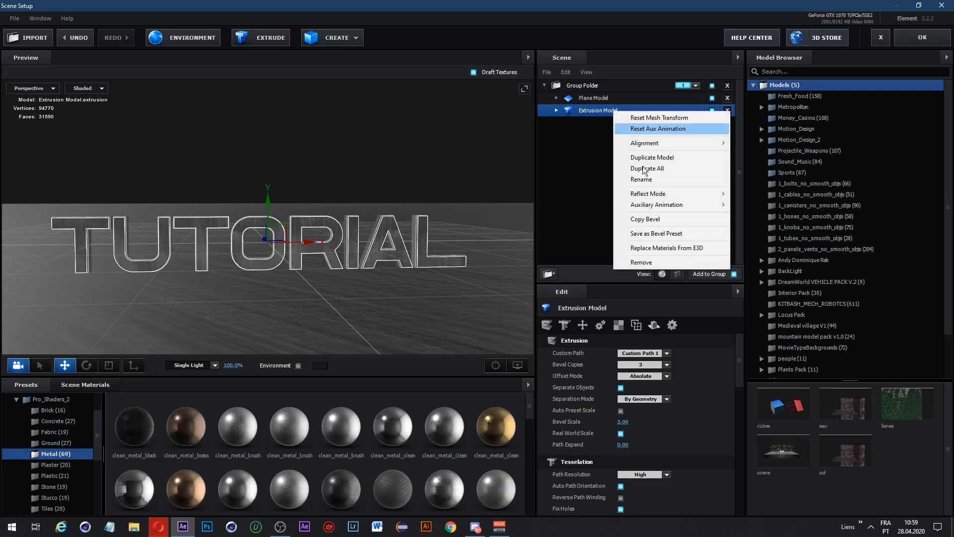
pyautogui.click(578, 98)
pyautogui.click(576, 110)
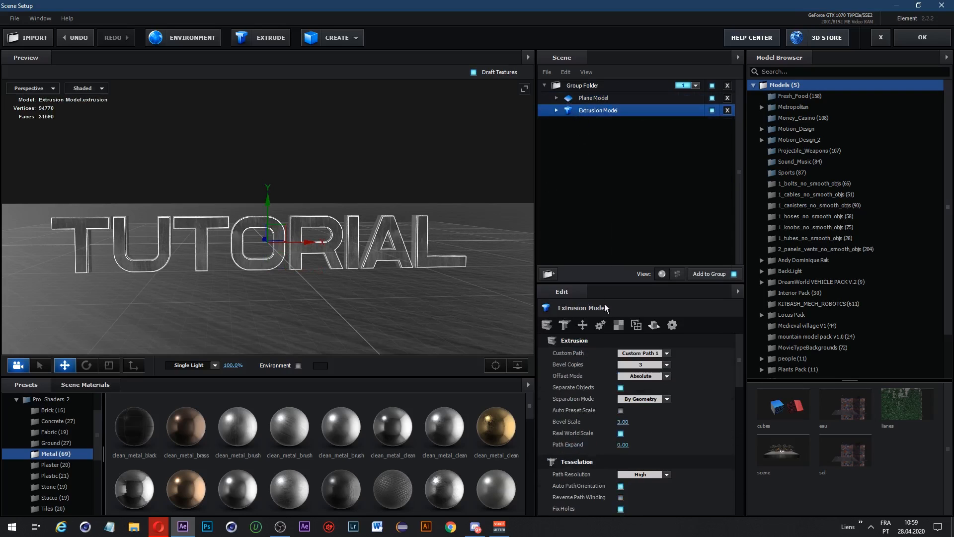
pyautogui.moveTo(734, 369); pyautogui.dragTo(717, 491)
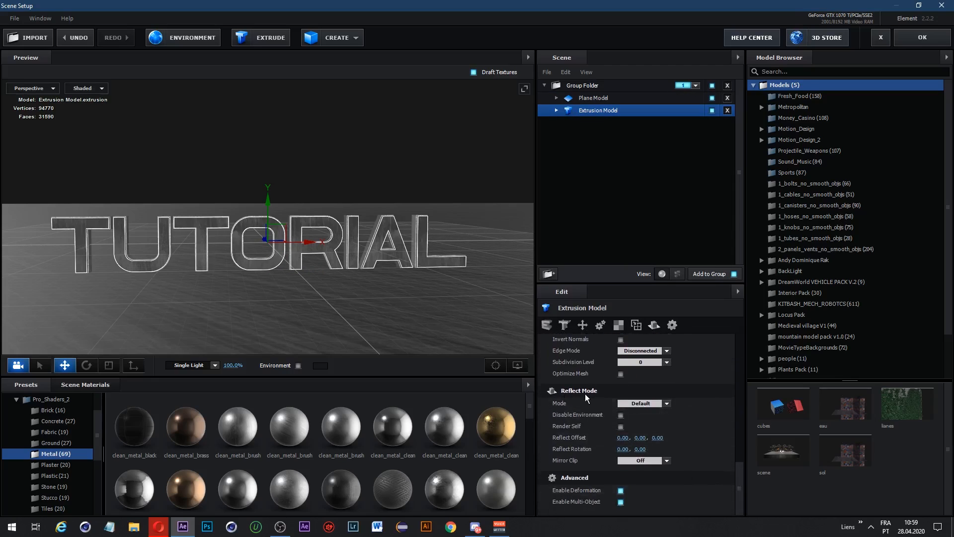
pyautogui.rightClick(614, 109)
pyautogui.moveTo(646, 191)
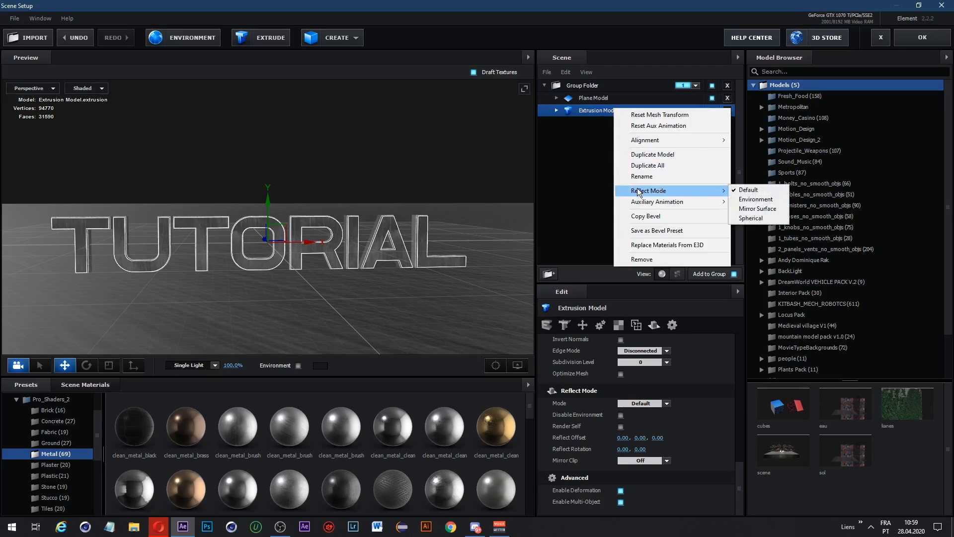
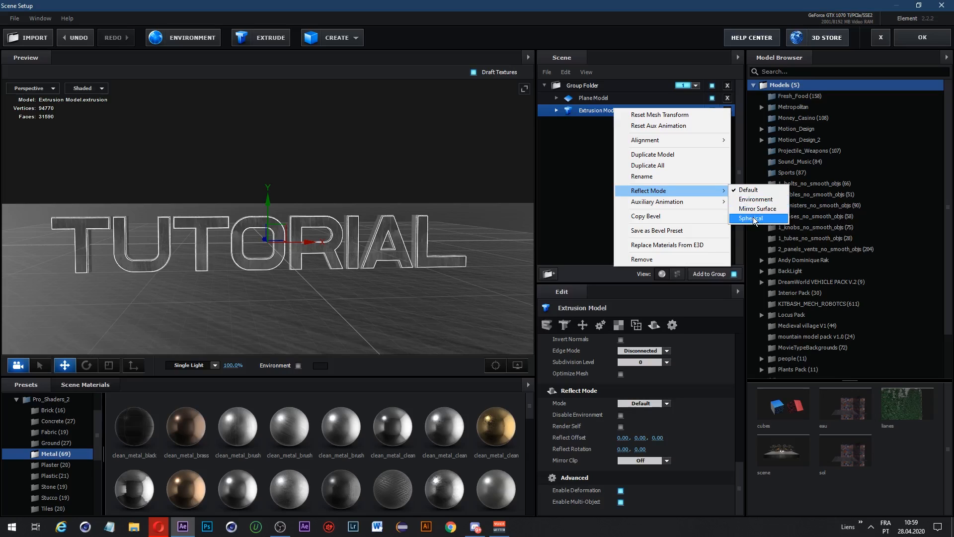
pyautogui.click(755, 209)
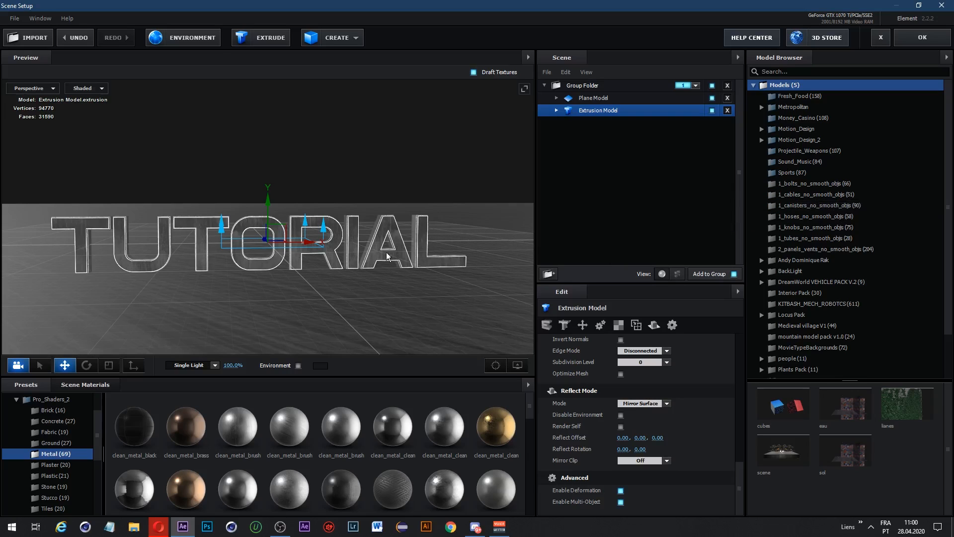
# Step: Change the extrusion model's reflect mode to Spherical
pyautogui.moveTo(386, 252); pyautogui.dragTo(340, 232)
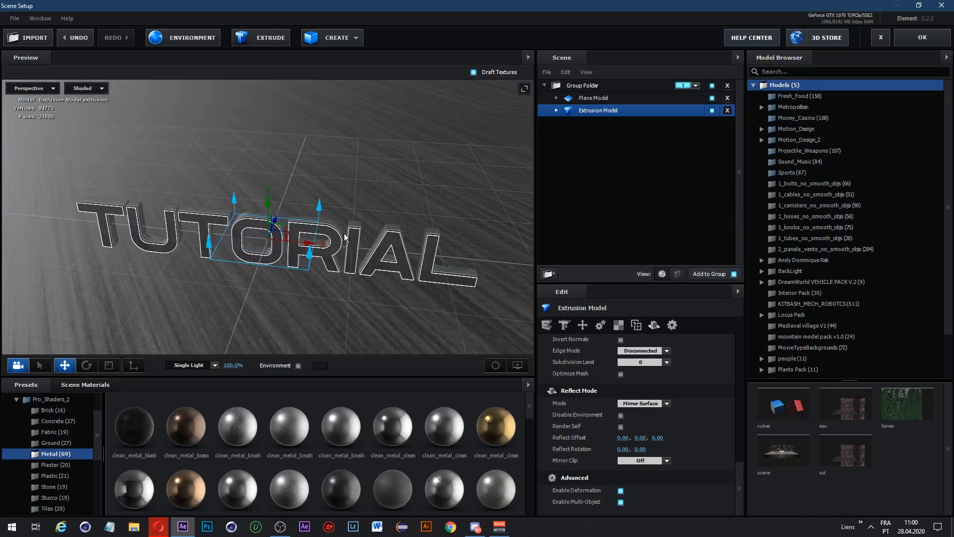
pyautogui.rightClick(340, 232)
pyautogui.click(600, 110)
pyautogui.rightClick(604, 110)
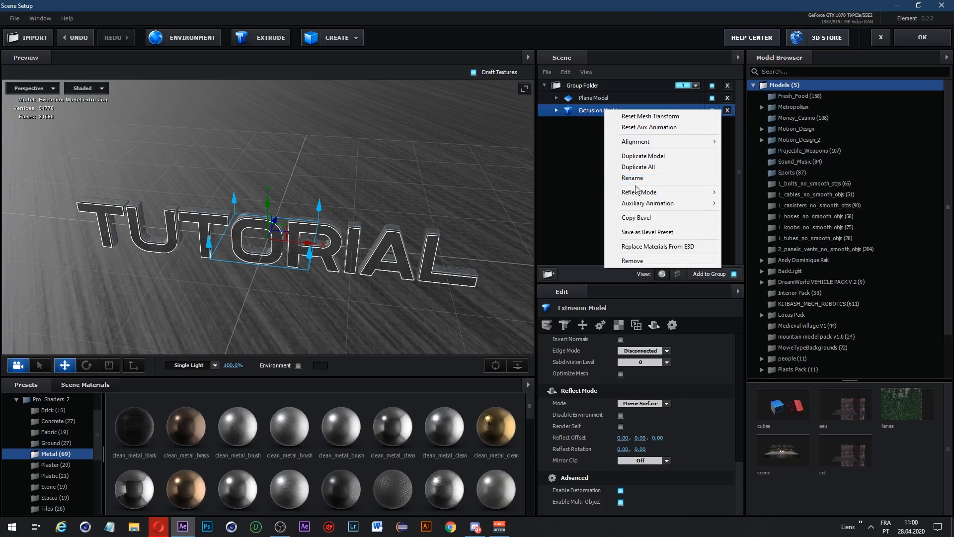
pyautogui.click(769, 214)
pyautogui.scroll(-3, 410, 269)
pyautogui.moveTo(410, 270); pyautogui.dragTo(458, 223)
pyautogui.rightClick(458, 222)
# Step: Set the plane model's reflect mode to Mirror Surface
pyautogui.click(612, 100)
pyautogui.rightClick(611, 98)
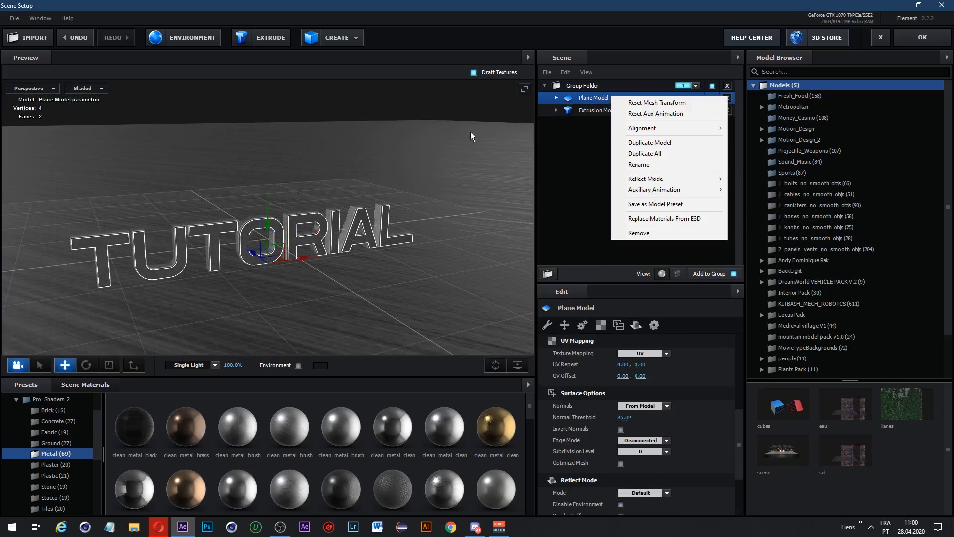
pyautogui.click(398, 250)
pyautogui.scroll(-2, 398, 251)
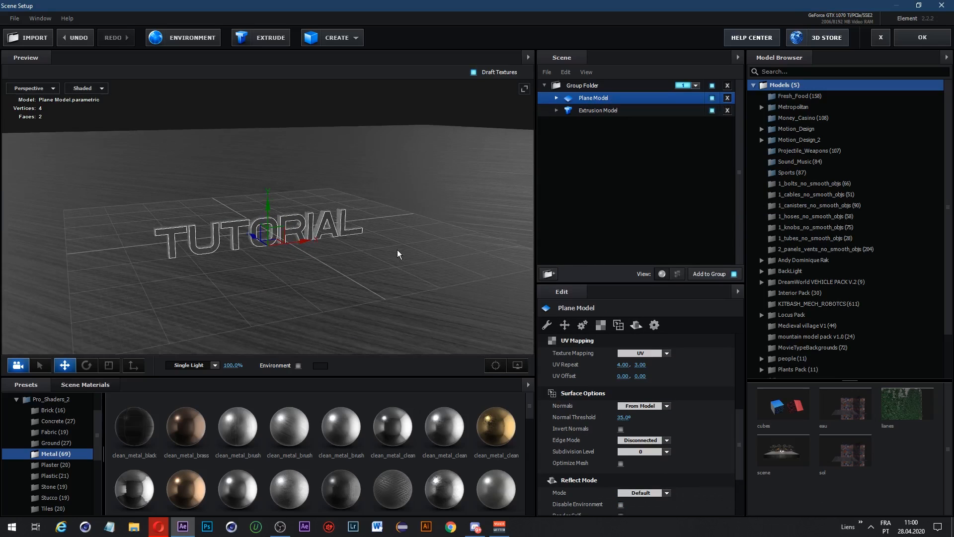
pyautogui.scroll(-1, 387, 246)
pyautogui.scroll(1, 361, 245)
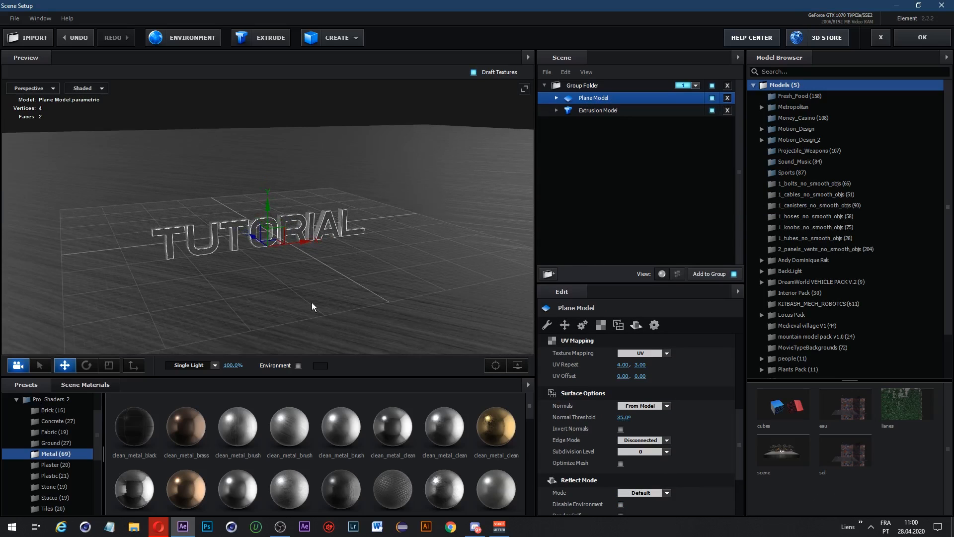
pyautogui.moveTo(311, 302); pyautogui.dragTo(354, 259)
pyautogui.rightClick(354, 259)
pyautogui.click(371, 264)
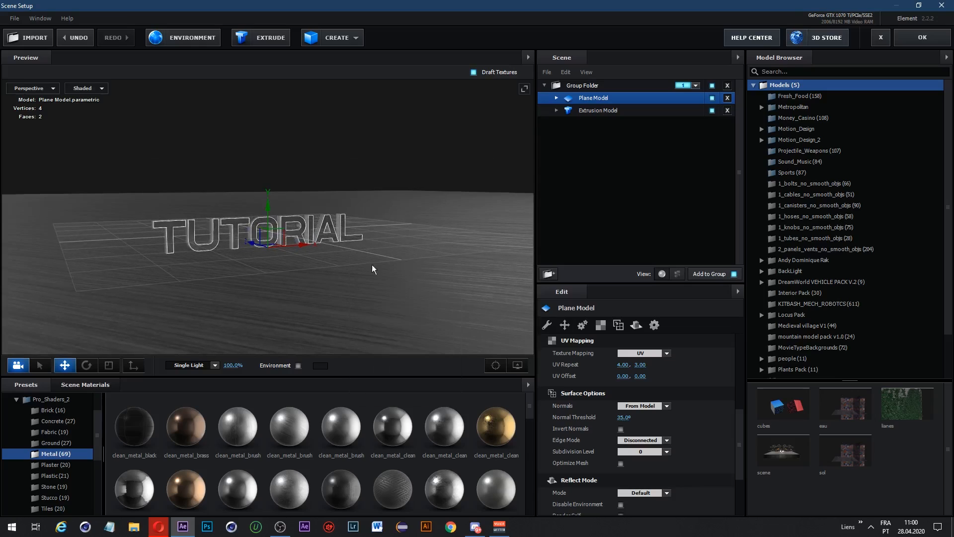
pyautogui.rightClick(585, 98)
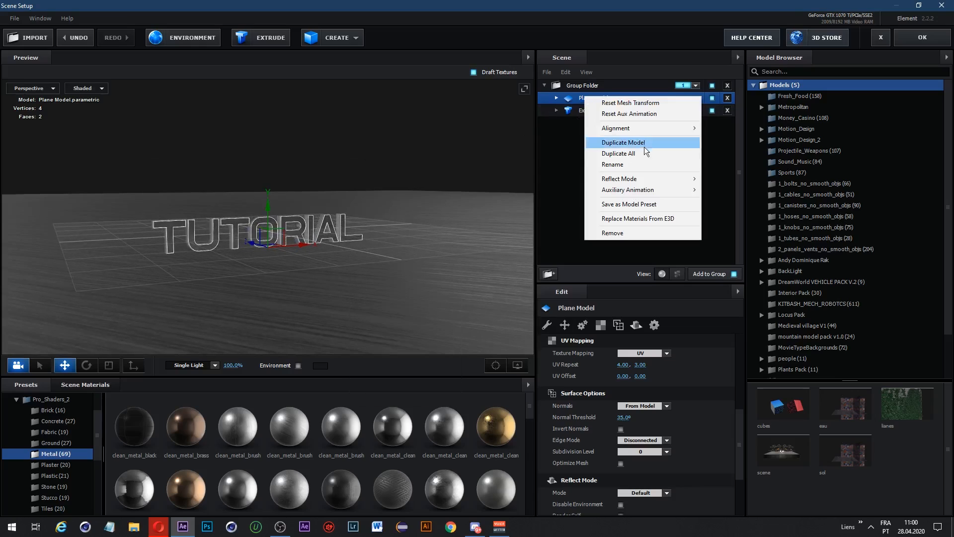
pyautogui.moveTo(622, 183)
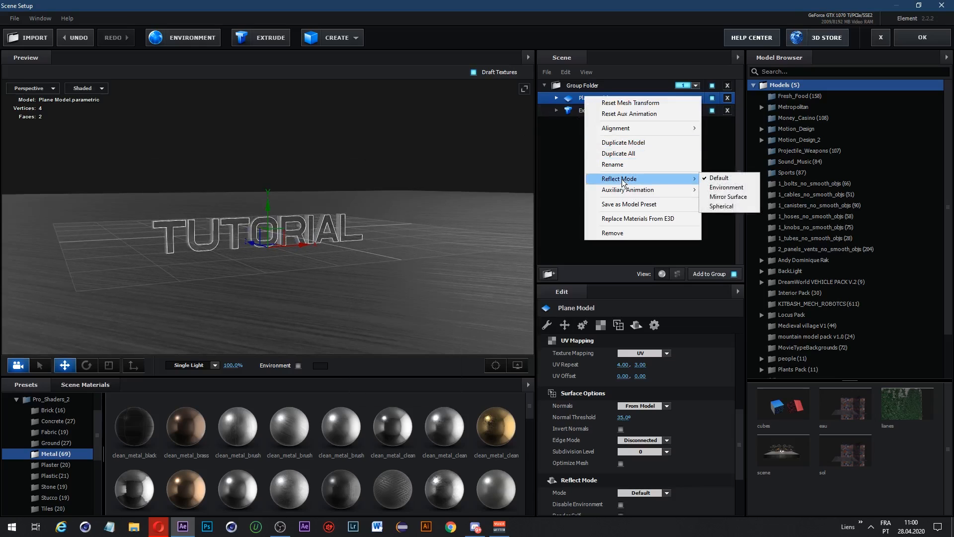
pyautogui.click(721, 195)
# Step: Replace the plane's metal material with Black_Gloss from the Physical presets and check the text's reflection on it
pyautogui.moveTo(443, 241); pyautogui.dragTo(371, 235)
pyautogui.rightClick(467, 240)
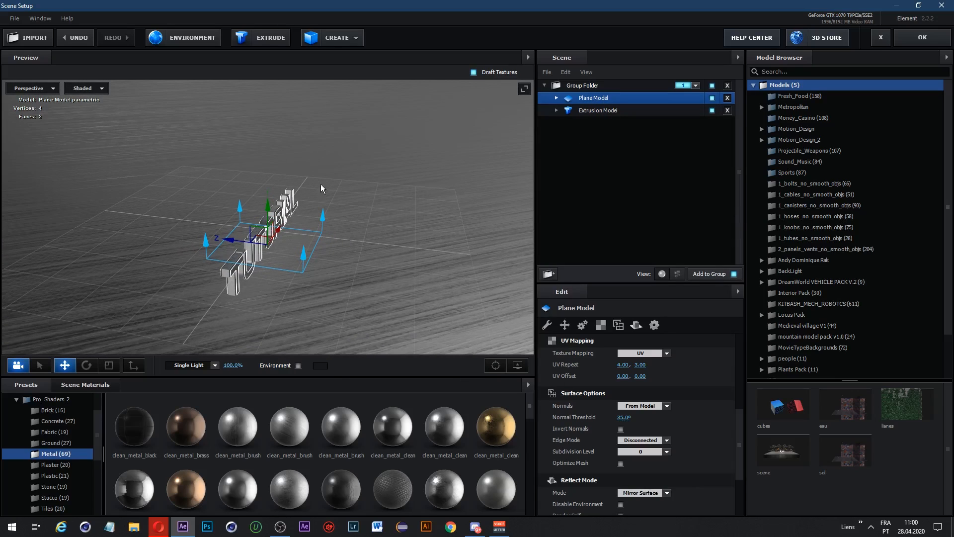
pyautogui.moveTo(379, 213); pyautogui.dragTo(341, 234)
pyautogui.rightClick(362, 219)
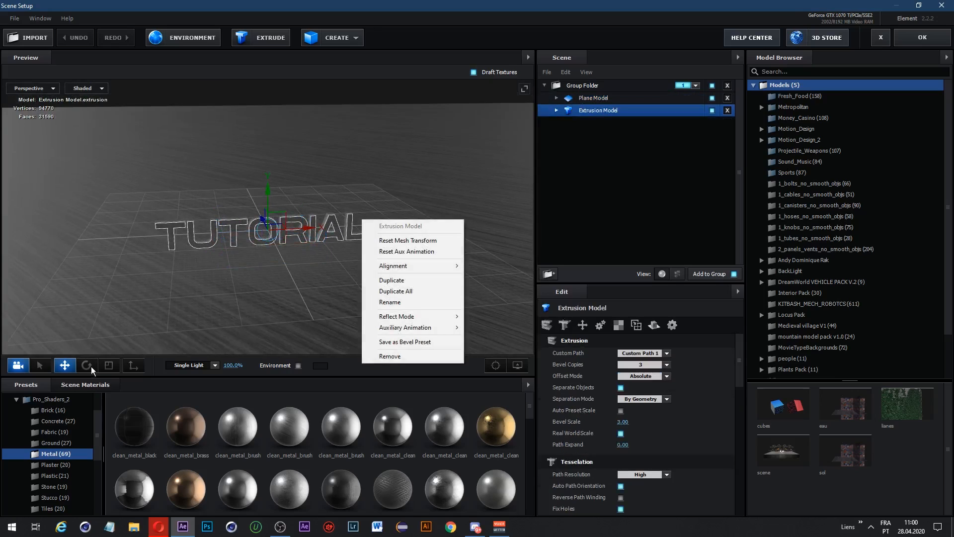
pyautogui.click(86, 385)
pyautogui.click(26, 385)
pyautogui.scroll(-5, 53, 473)
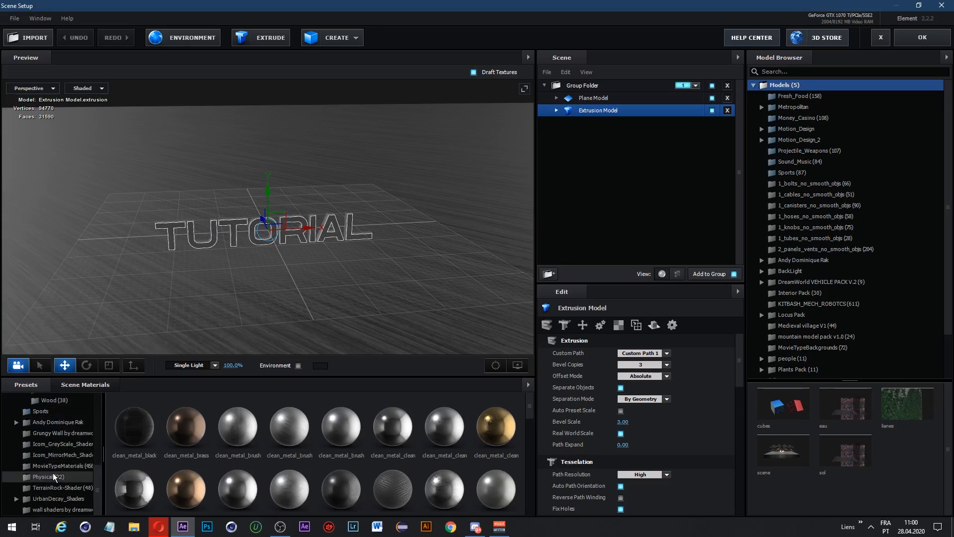
pyautogui.click(52, 477)
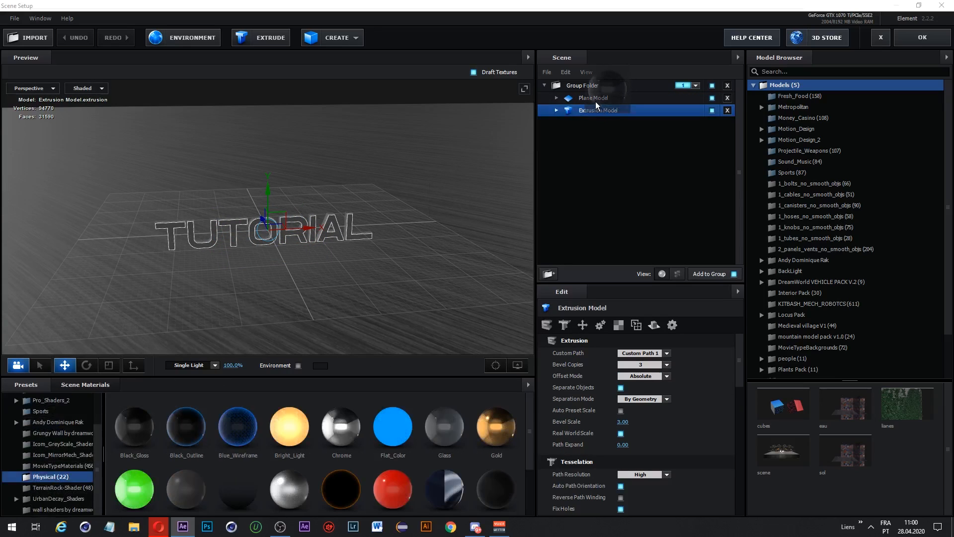
pyautogui.moveTo(595, 101); pyautogui.dragTo(594, 99)
pyautogui.scroll(6, 267, 251)
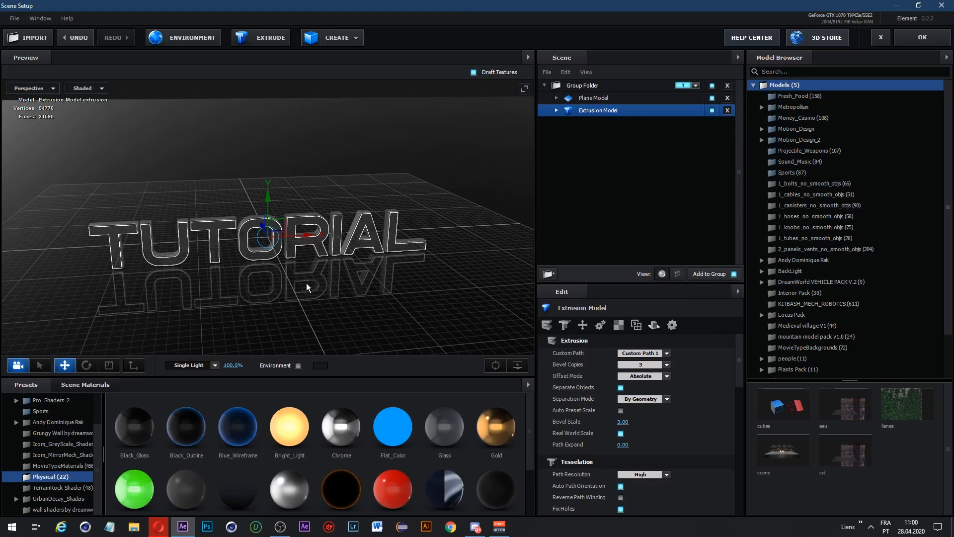
# Step: Examine the plane's Black_Gloss material settings, from textures and glossiness to refraction and illumination
pyautogui.click(556, 110)
pyautogui.click(556, 111)
pyautogui.click(557, 98)
pyautogui.click(561, 101)
pyautogui.click(581, 111)
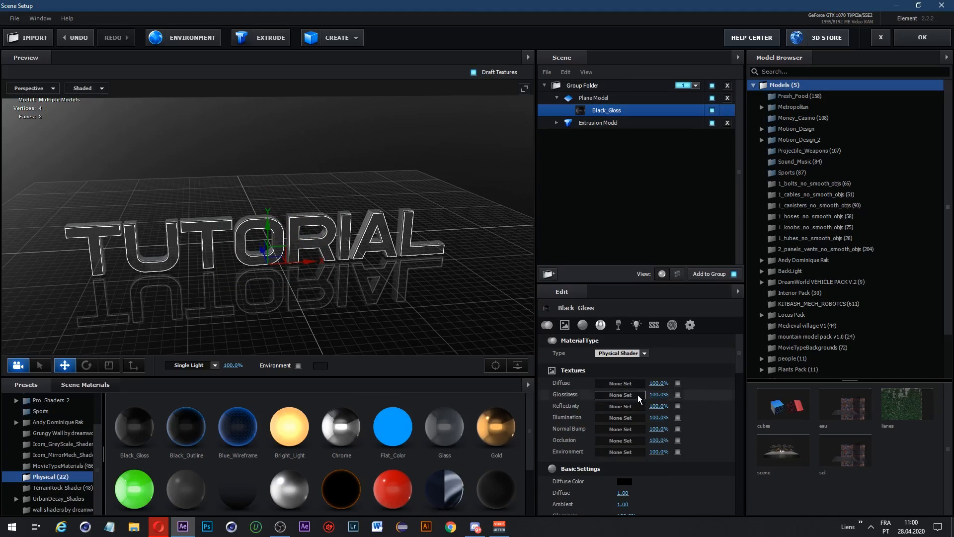
pyautogui.scroll(-6, 637, 399)
pyautogui.scroll(5, 625, 412)
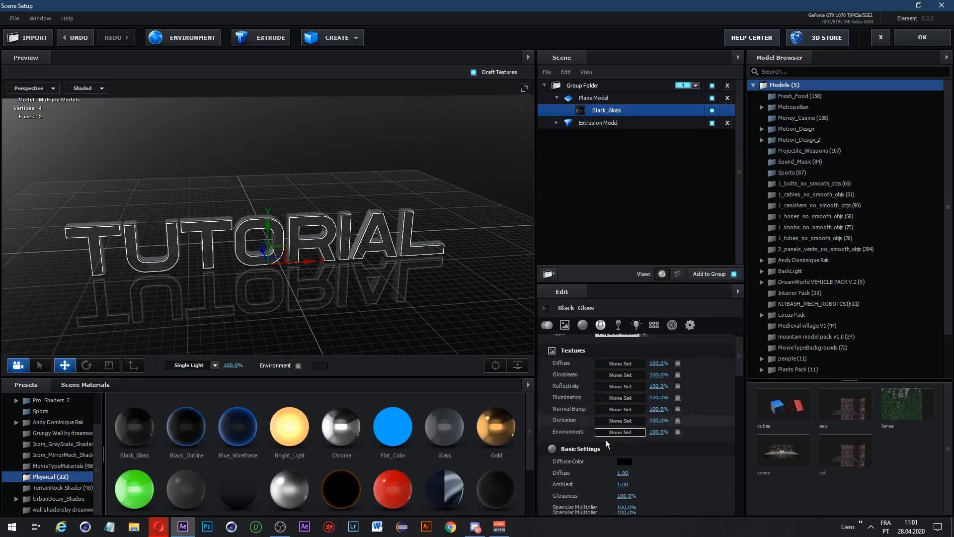
pyautogui.scroll(-1, 606, 443)
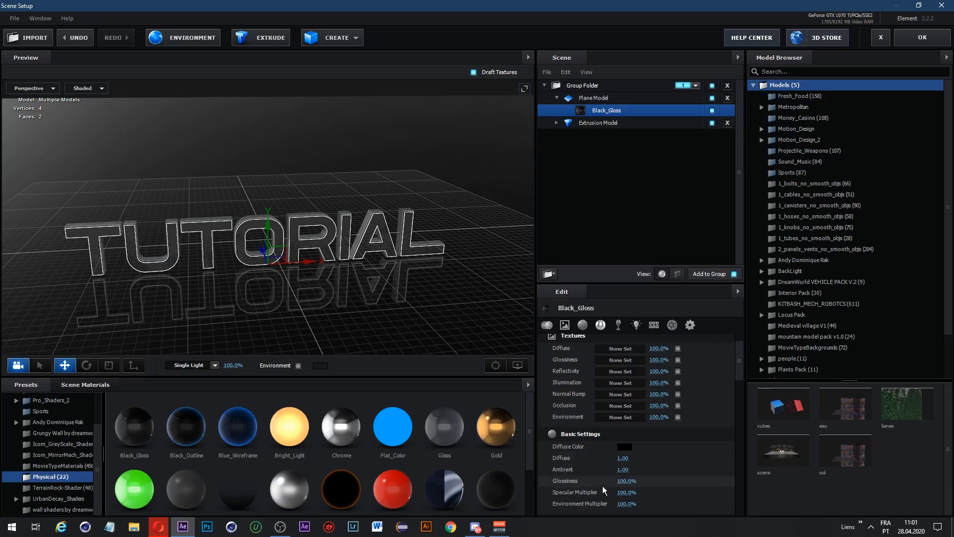
pyautogui.moveTo(624, 482)
pyautogui.mouseDown()
pyautogui.moveTo(576, 483)
pyautogui.moveTo(637, 484)
pyautogui.mouseUp()
pyautogui.scroll(2, 606, 430)
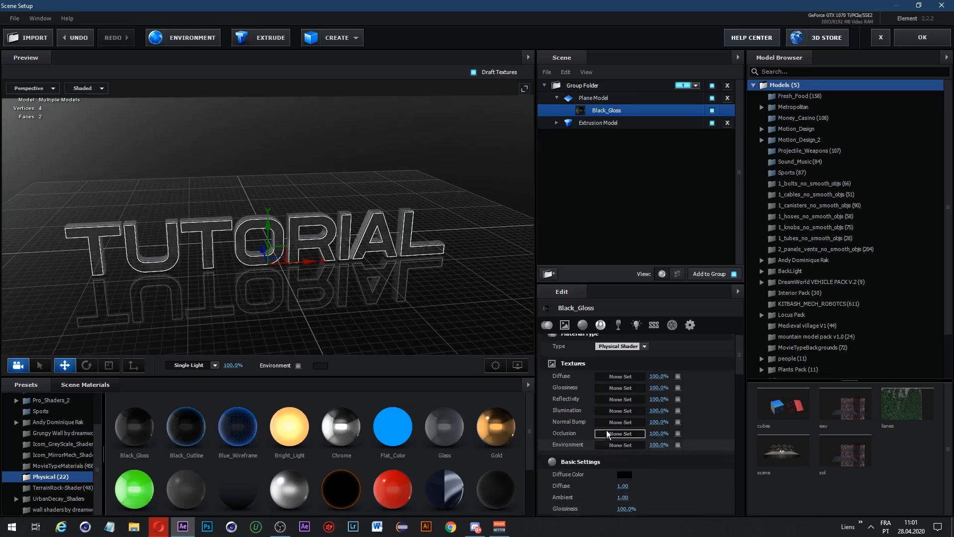
pyautogui.scroll(-15, 606, 431)
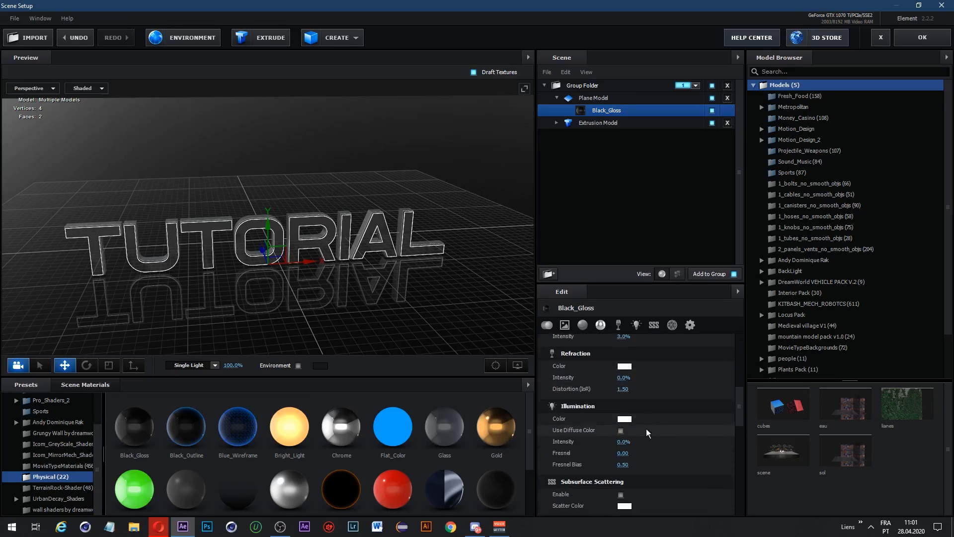
pyautogui.scroll(-3, 728, 418)
pyautogui.click(573, 100)
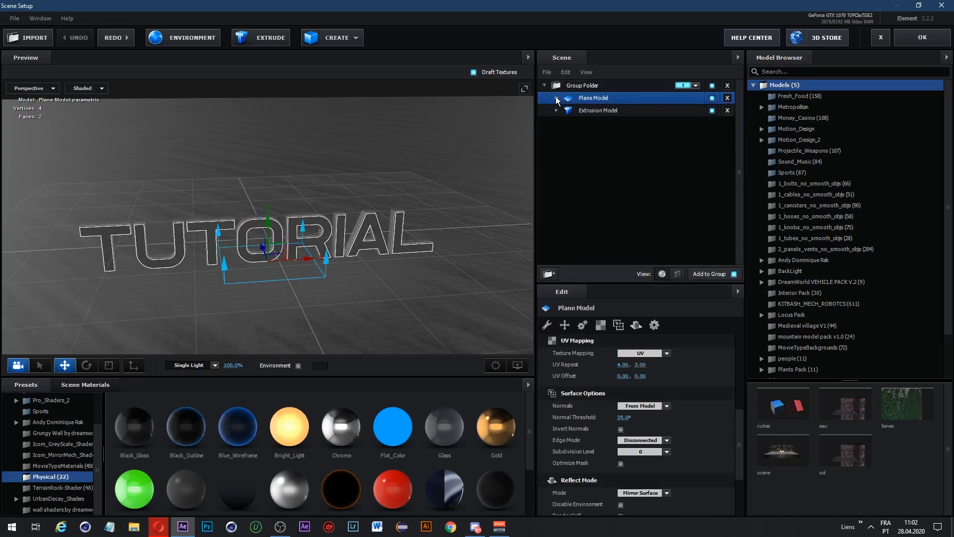
# Step: Try to raise the overall Glossiness of the plane's clean_metal_brushed_clean_01 material
pyautogui.click(556, 98)
pyautogui.moveTo(281, 193); pyautogui.dragTo(328, 251)
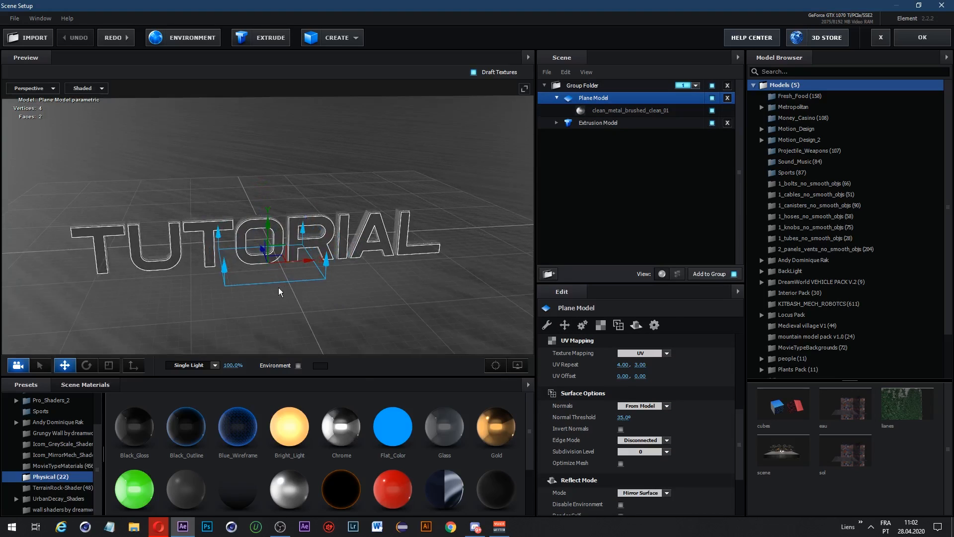
pyautogui.scroll(-8, 284, 286)
pyautogui.scroll(5, 285, 284)
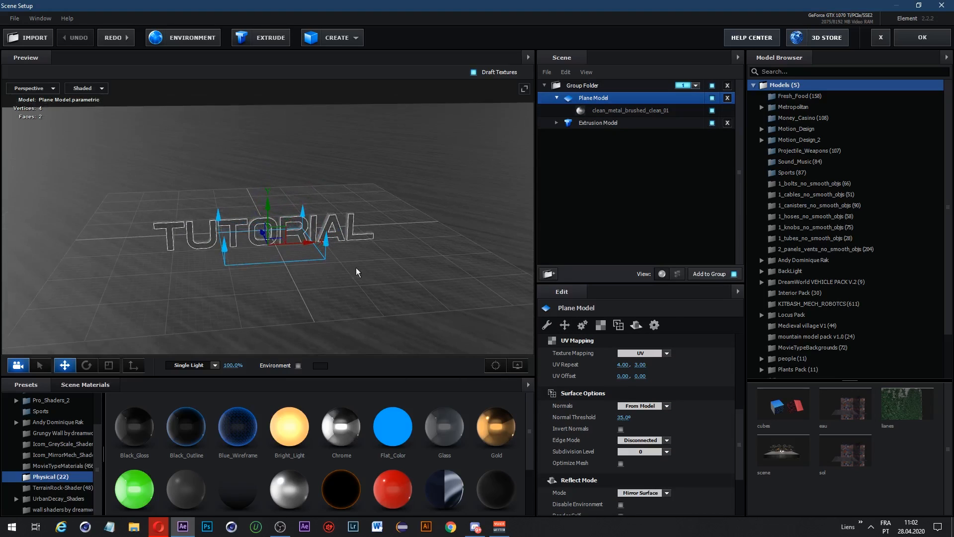
pyautogui.scroll(2, 264, 284)
pyautogui.click(596, 111)
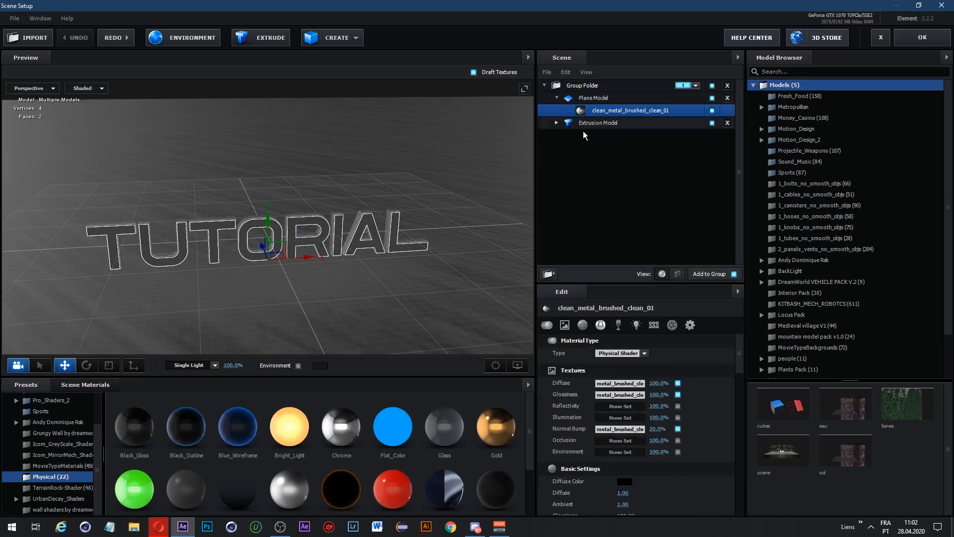
pyautogui.scroll(-5, 577, 394)
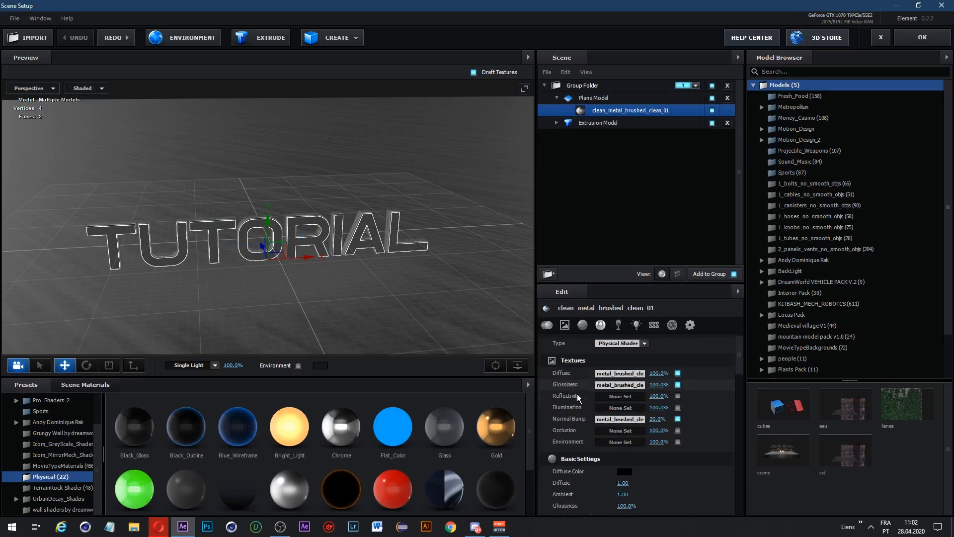
pyautogui.scroll(3, 636, 422)
pyautogui.scroll(1, 660, 476)
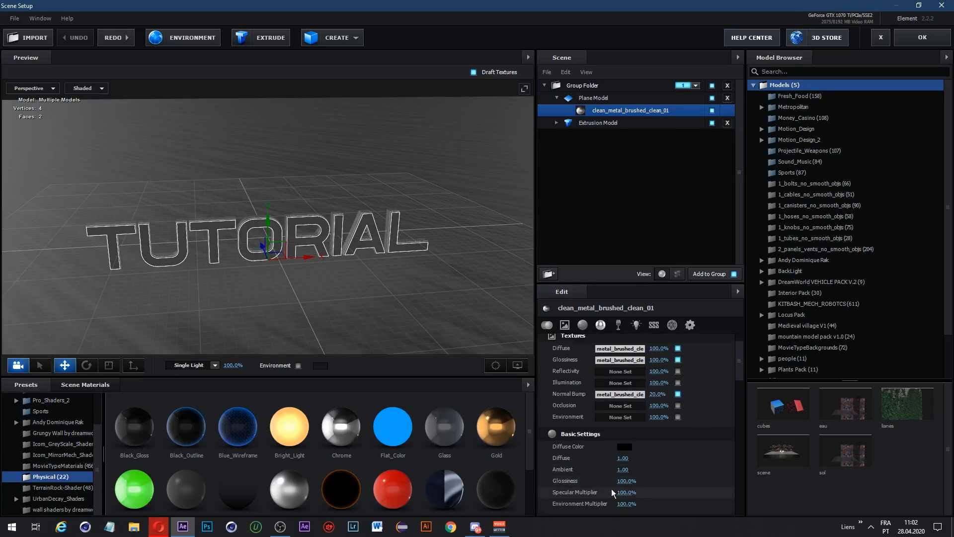
pyautogui.moveTo(630, 482); pyautogui.dragTo(679, 490)
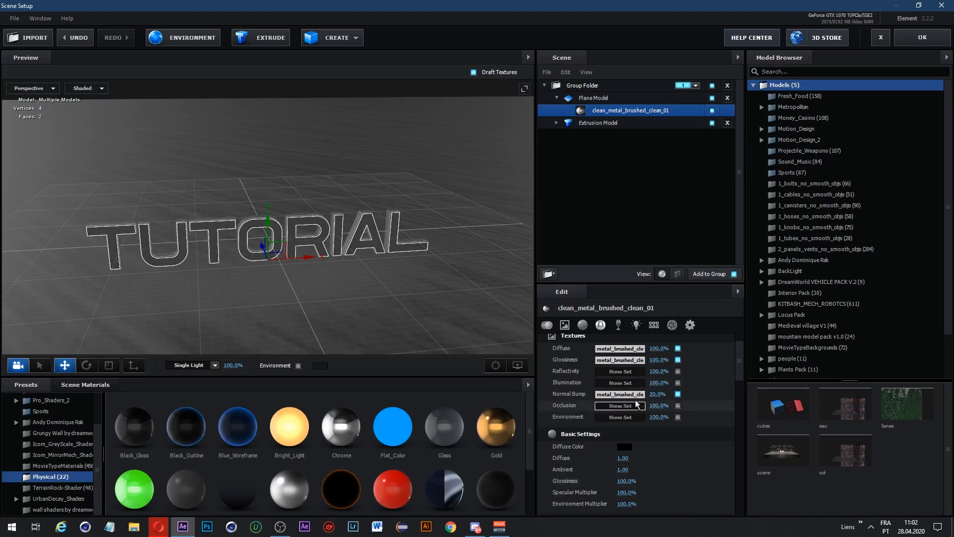
# Step: Turn off the brushed metal's Glossiness texture to preview the text's reflection, and turn the texture back on
pyautogui.click(677, 359)
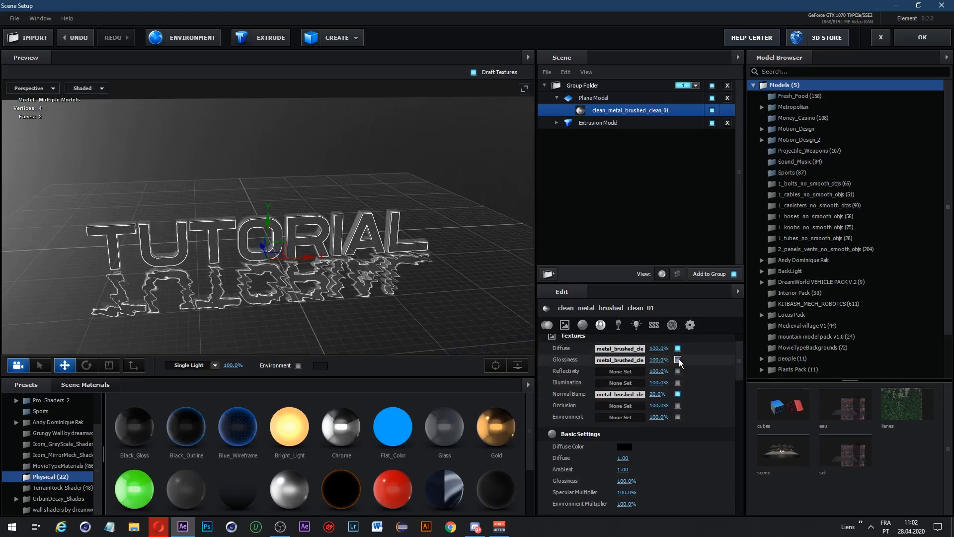
pyautogui.moveTo(436, 272); pyautogui.dragTo(409, 262)
pyautogui.rightClick(459, 222)
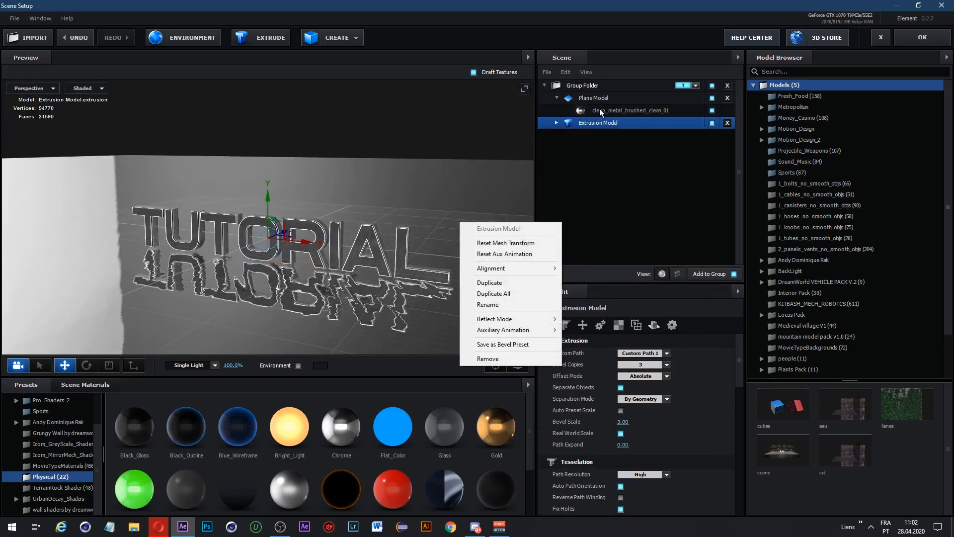
pyautogui.click(599, 110)
pyautogui.click(600, 97)
pyautogui.click(590, 112)
pyautogui.click(591, 123)
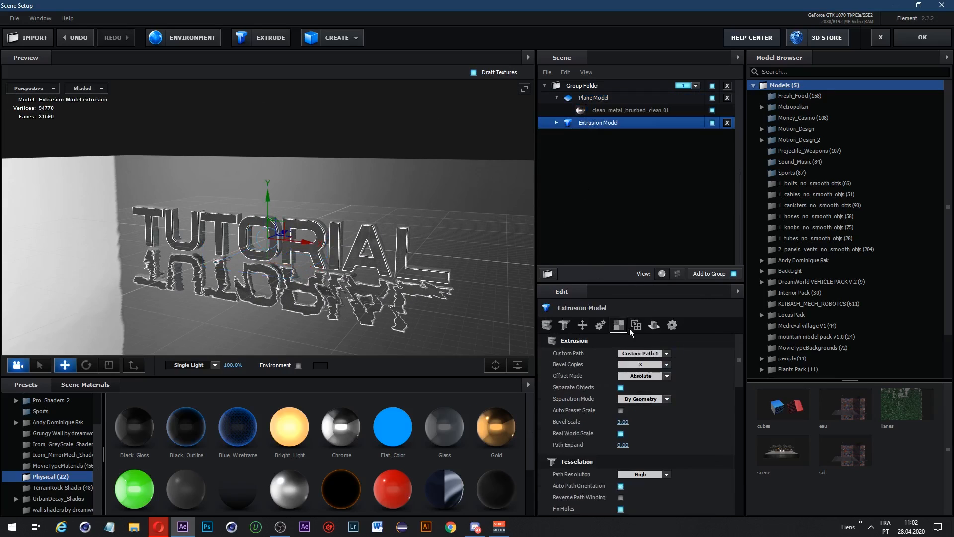
pyautogui.click(590, 111)
pyautogui.click(677, 359)
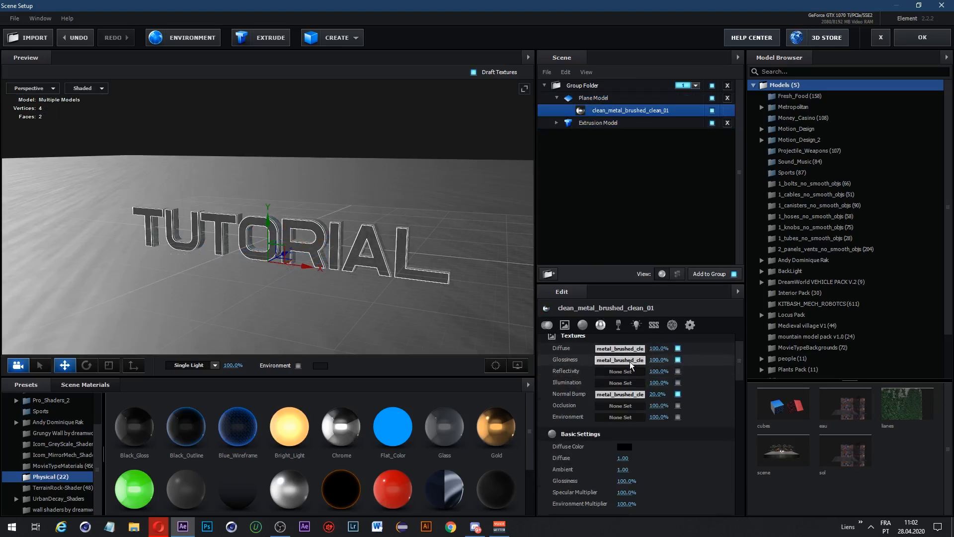
# Step: Set the brushed metal's Glossiness texture gamma to 1.84 and check the reflection on the plane
pyautogui.click(630, 360)
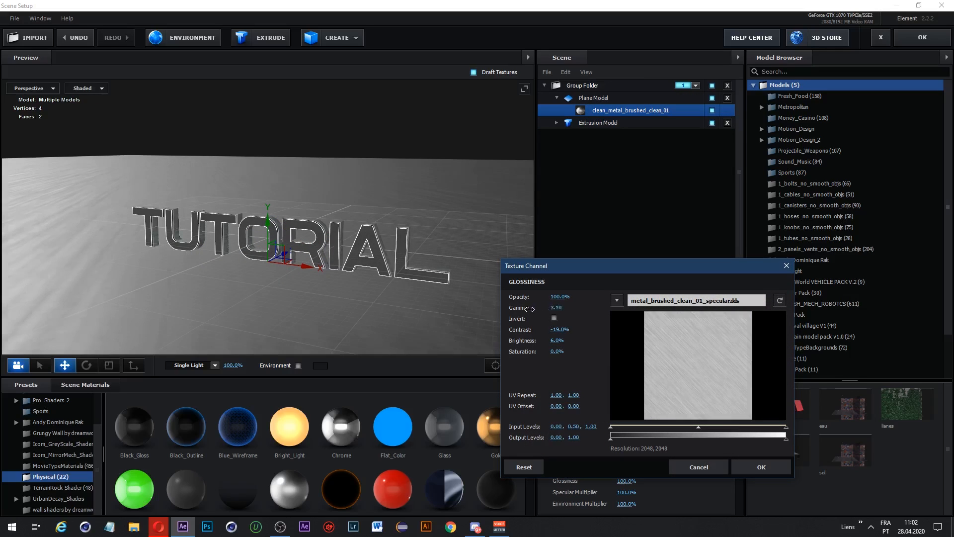
pyautogui.moveTo(529, 308); pyautogui.dragTo(464, 307)
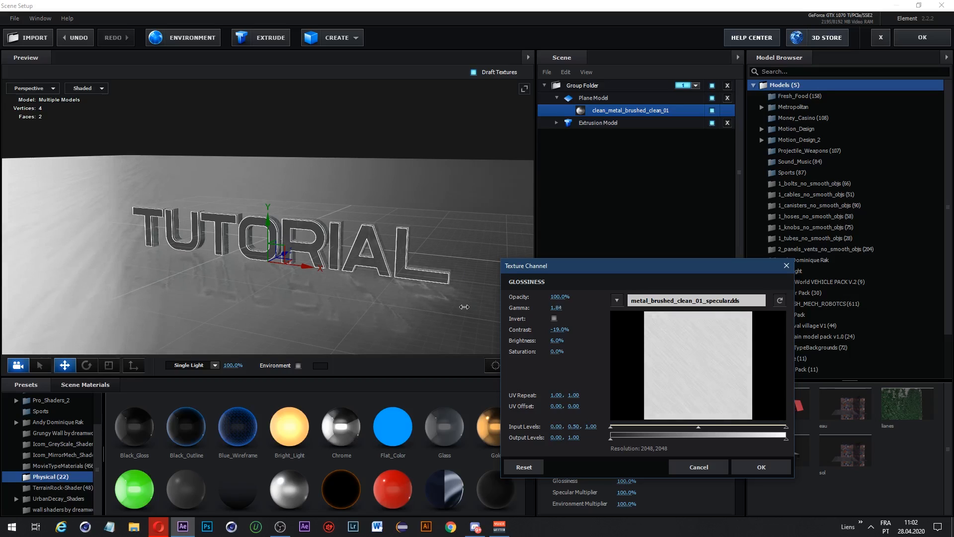
pyautogui.click(752, 463)
pyautogui.scroll(-5, 437, 297)
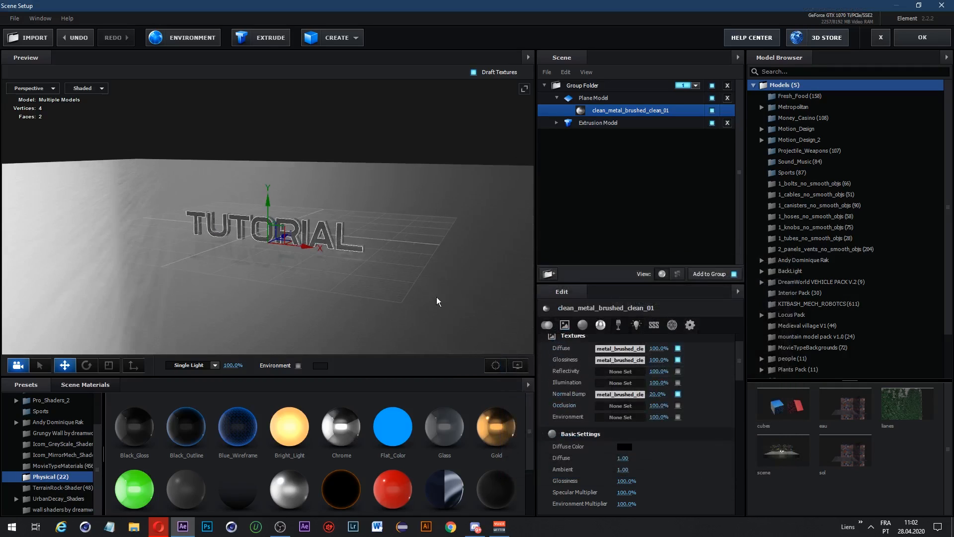
pyautogui.moveTo(436, 297)
pyautogui.mouseDown()
pyautogui.moveTo(438, 283)
pyautogui.moveTo(446, 287)
pyautogui.mouseUp()
pyautogui.rightClick(446, 287)
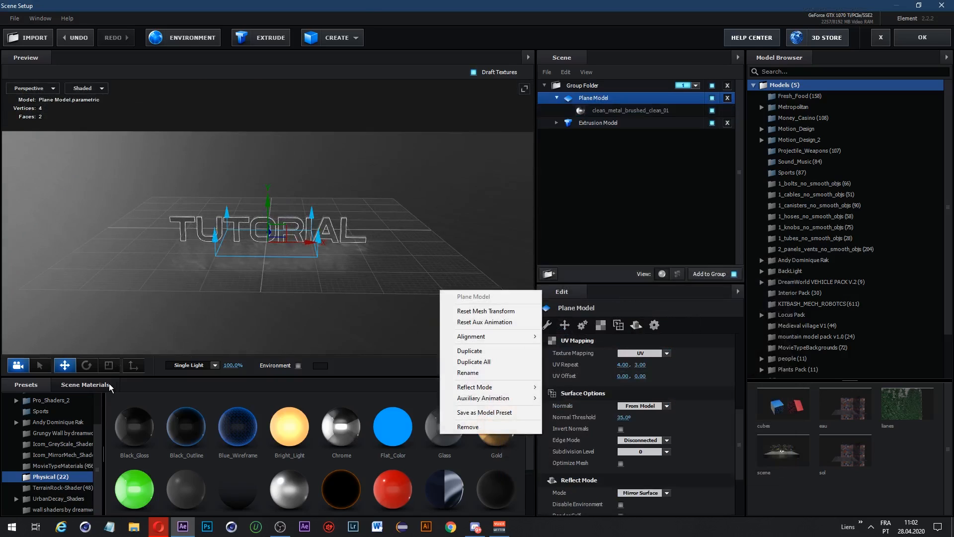
# Step: Replace the plane's material with metal_burned_scatterbox from the Pro_Shaders_2 Metal presets
pyautogui.click(69, 497)
pyautogui.moveTo(529, 409); pyautogui.dragTo(529, 434)
pyautogui.moveTo(529, 439); pyautogui.dragTo(529, 439)
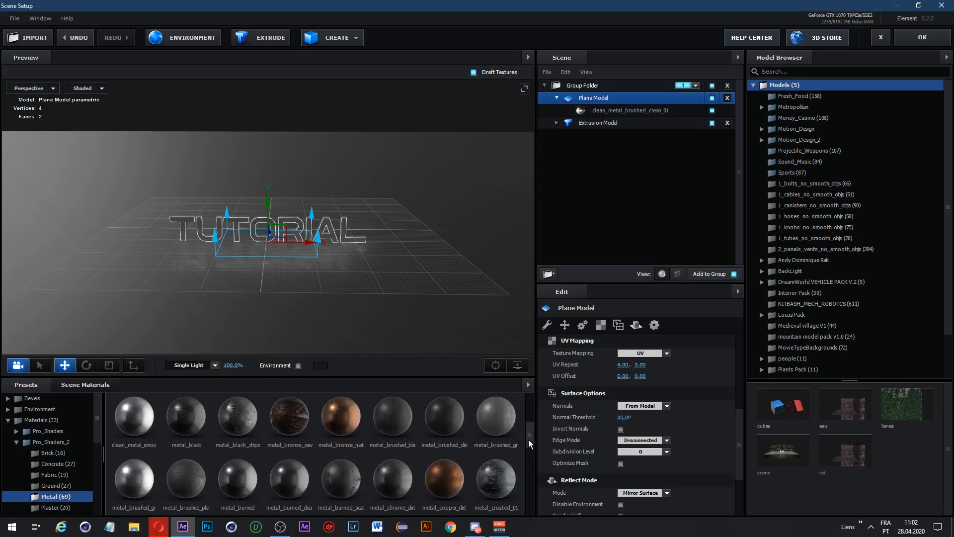
pyautogui.moveTo(289, 503); pyautogui.dragTo(605, 106)
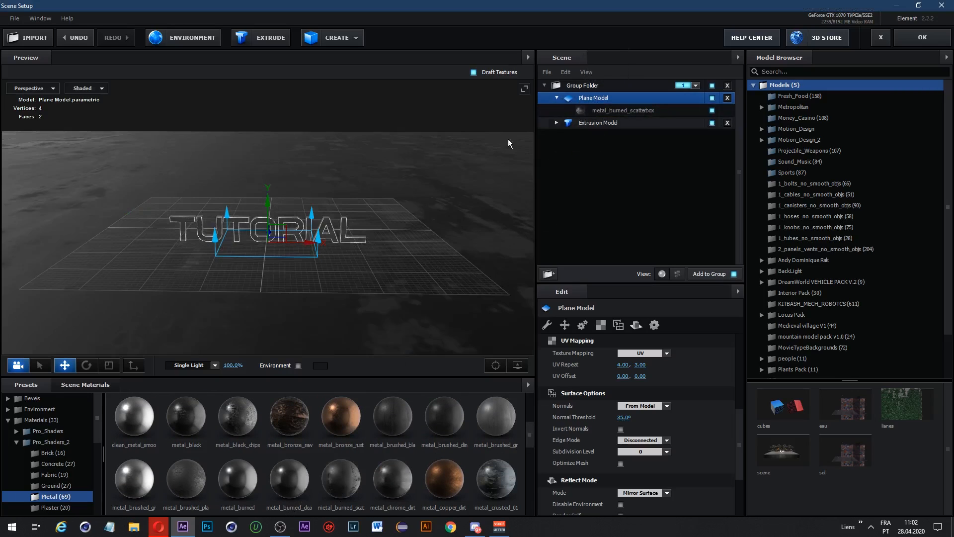
# Step: Set the Glossiness texture gamma of the plane's metal_burned_scatterbox material to 0.39 and check the reflection
pyautogui.scroll(3, 413, 175)
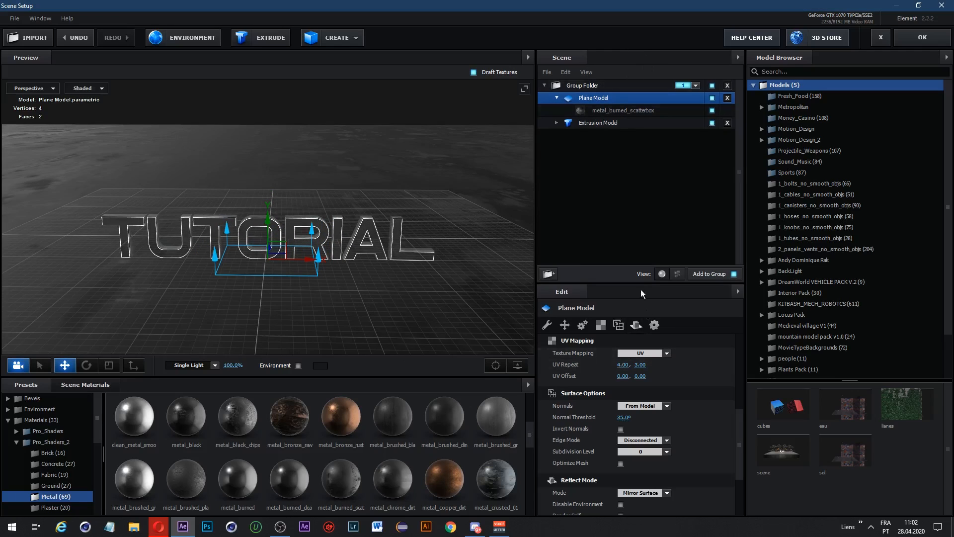
pyautogui.click(628, 110)
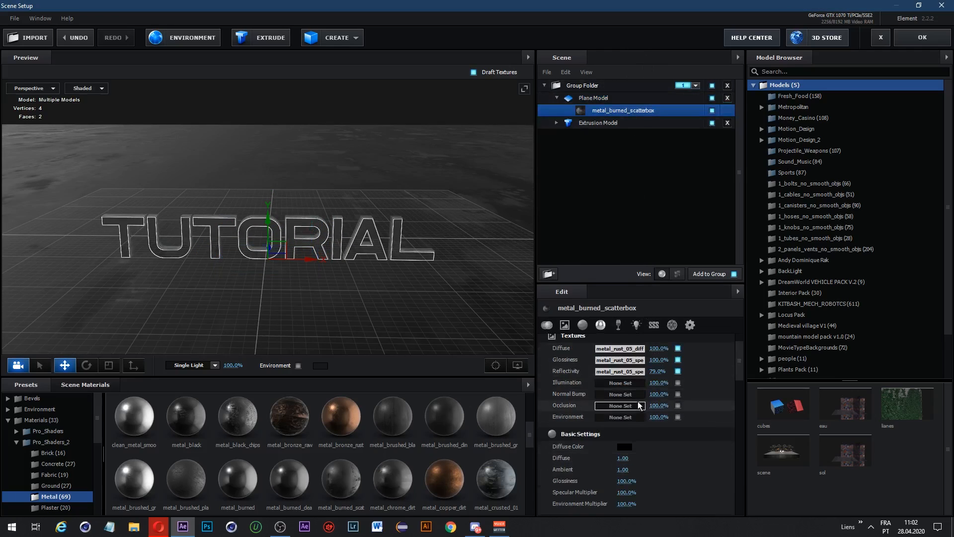
pyautogui.click(631, 361)
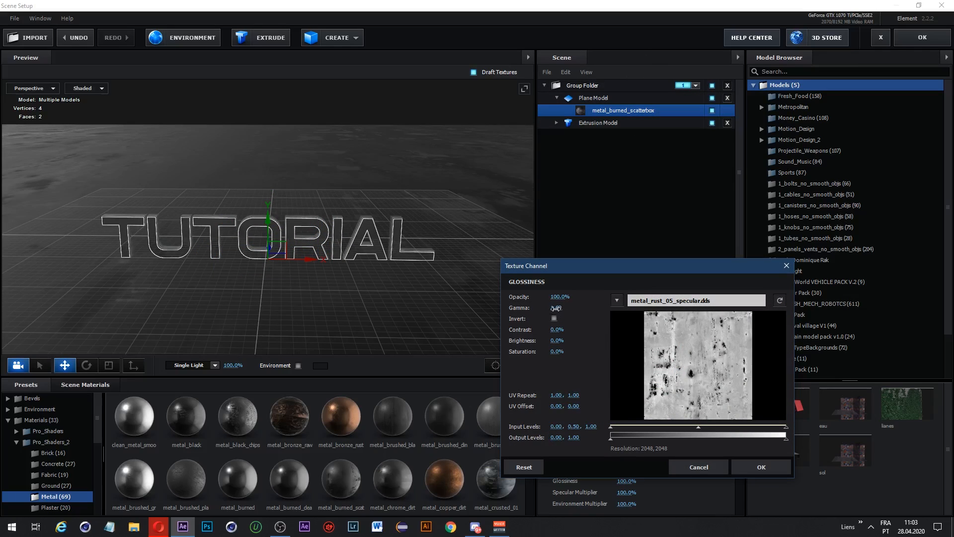
pyautogui.moveTo(556, 308); pyautogui.dragTo(445, 327)
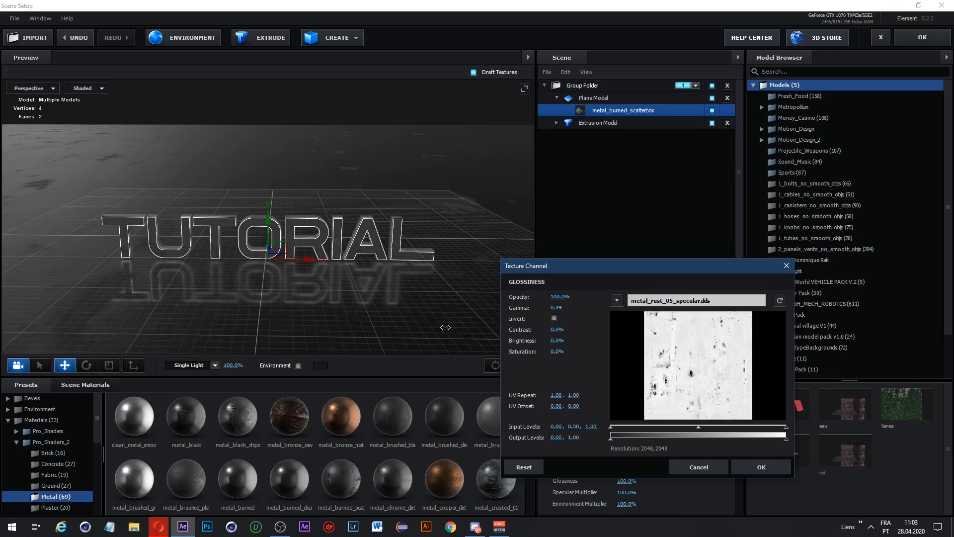
pyautogui.click(761, 467)
pyautogui.moveTo(403, 267)
pyautogui.mouseDown()
pyautogui.moveTo(347, 260)
pyautogui.moveTo(410, 245)
pyautogui.moveTo(413, 256)
pyautogui.moveTo(371, 257)
pyautogui.moveTo(413, 262)
pyautogui.mouseUp()
pyautogui.rightClick(414, 262)
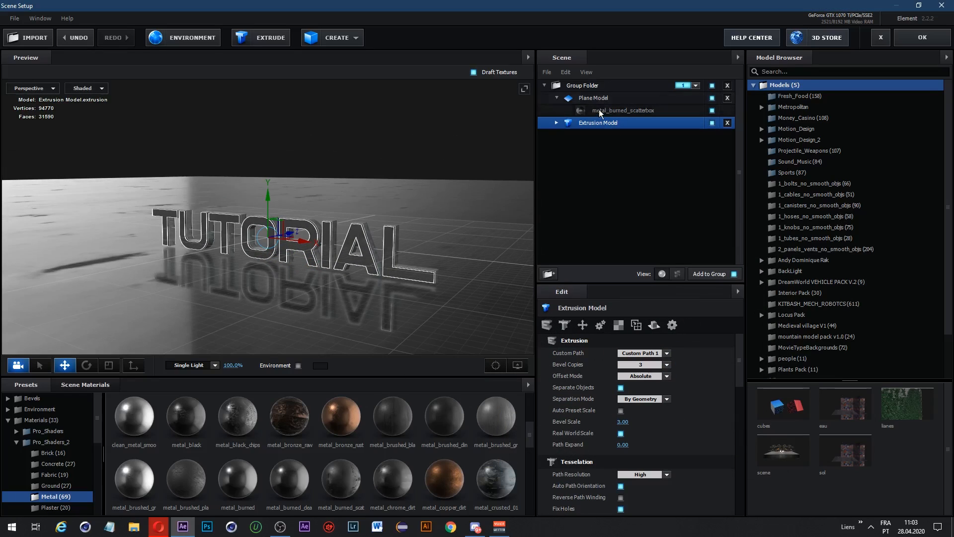
# Step: Check the text's reflection on the floor from another angle and apply the scene setup to the composition
pyautogui.click(589, 98)
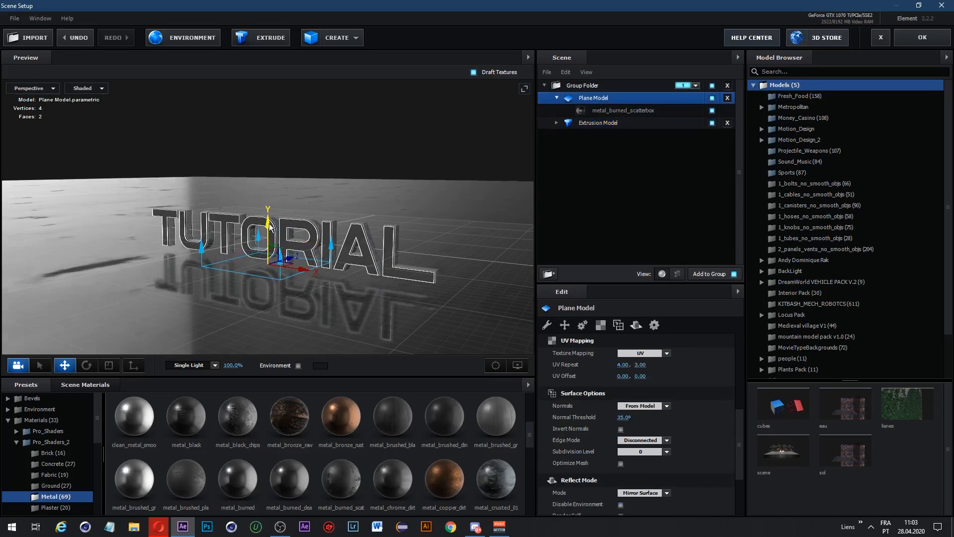
pyautogui.click(557, 98)
pyautogui.moveTo(441, 216); pyautogui.dragTo(503, 218)
pyautogui.rightClick(503, 217)
pyautogui.click(703, 132)
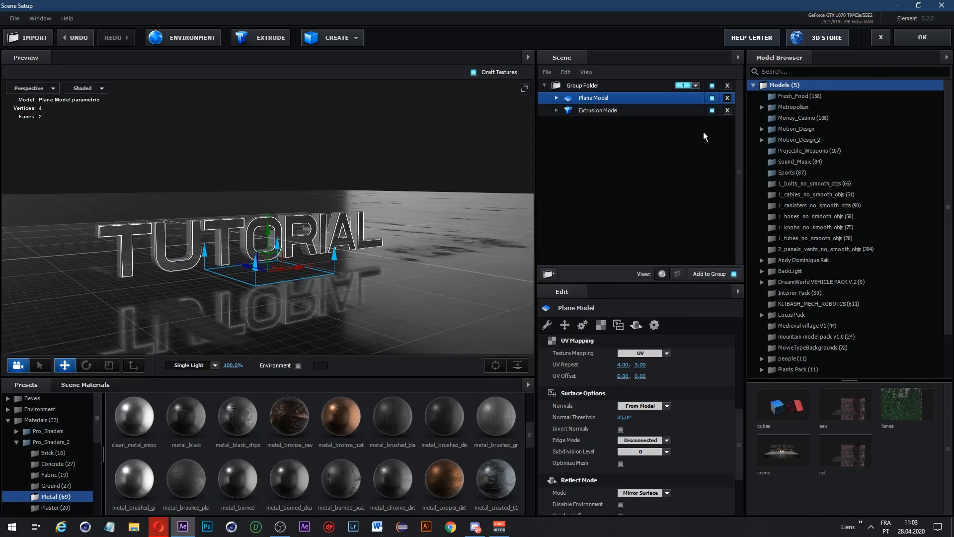
pyautogui.click(581, 110)
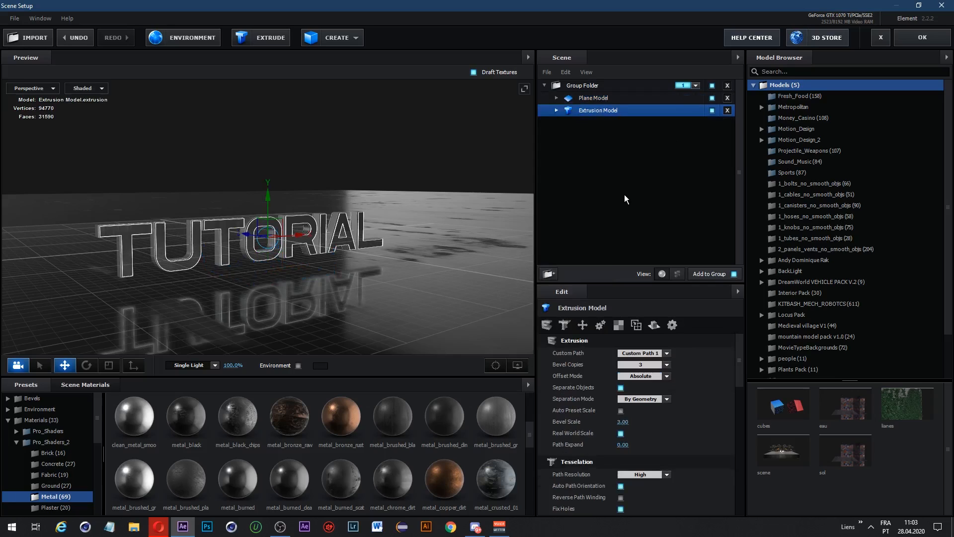
pyautogui.click(591, 99)
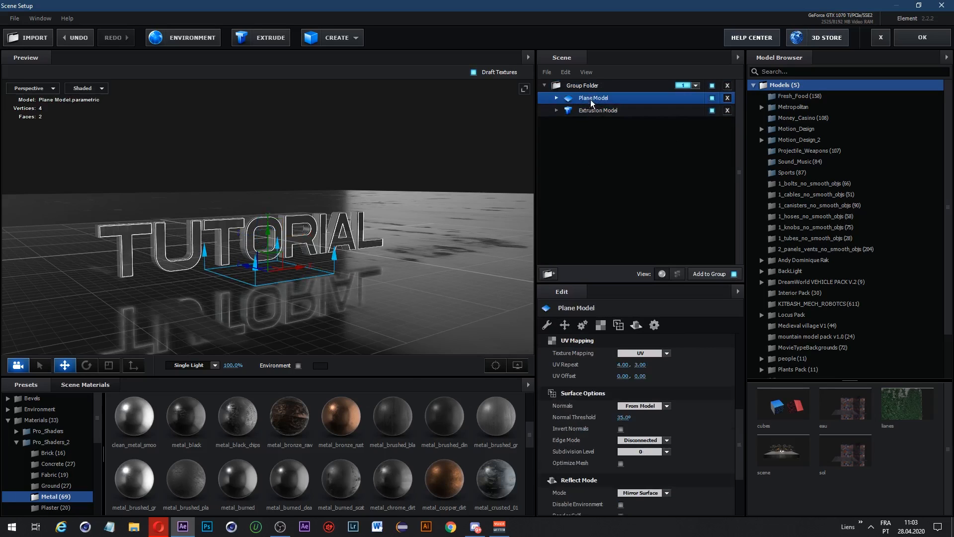
pyautogui.click(611, 110)
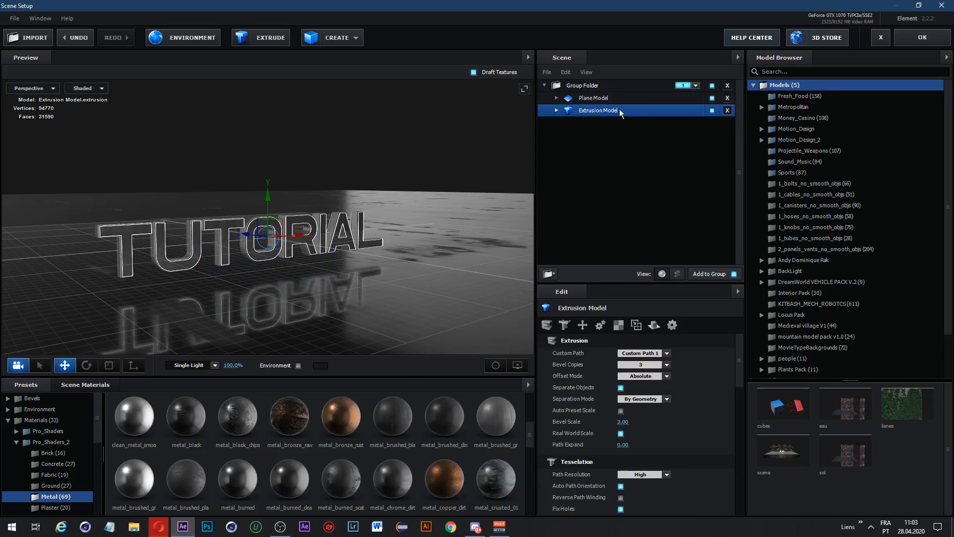
pyautogui.click(923, 37)
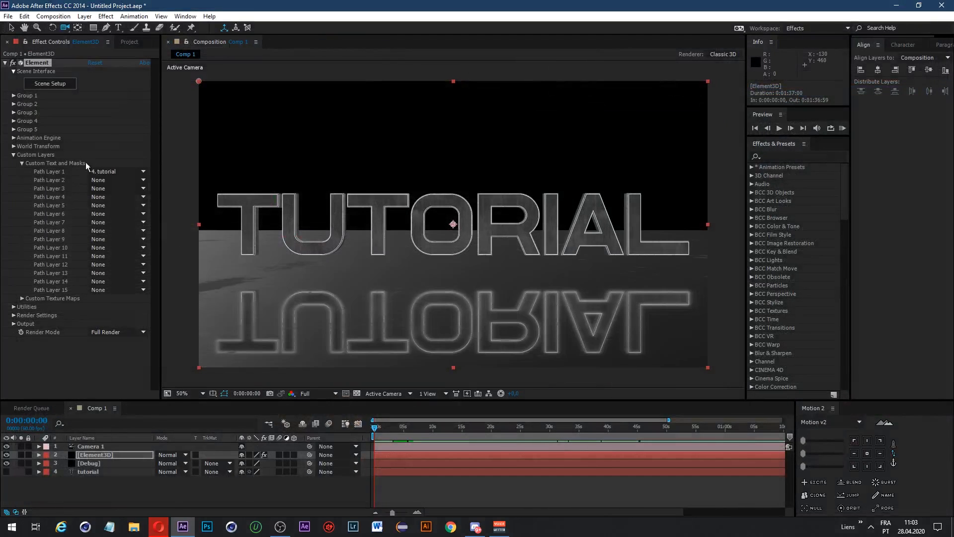
# Step: Set the particle count of Group 1's Particle Replicator to 2
pyautogui.click(14, 154)
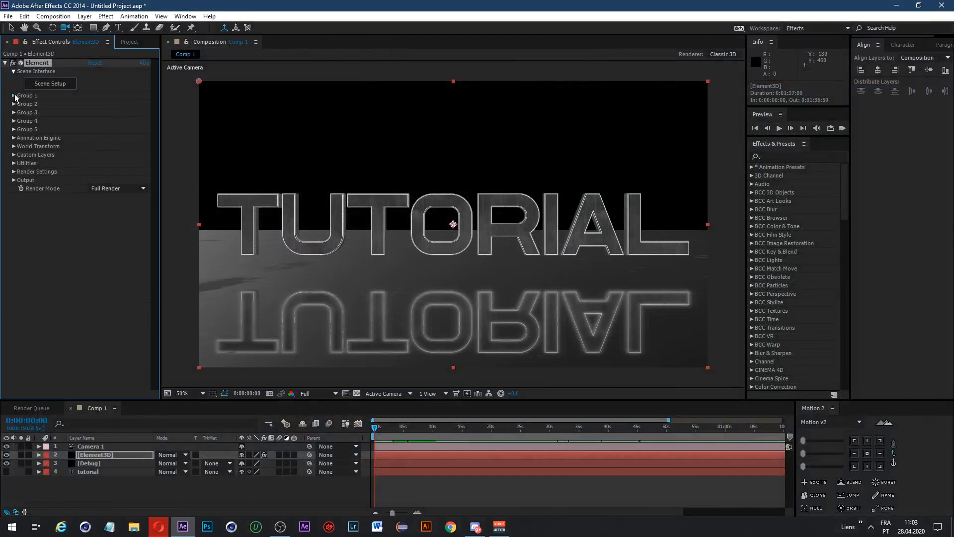
pyautogui.click(14, 96)
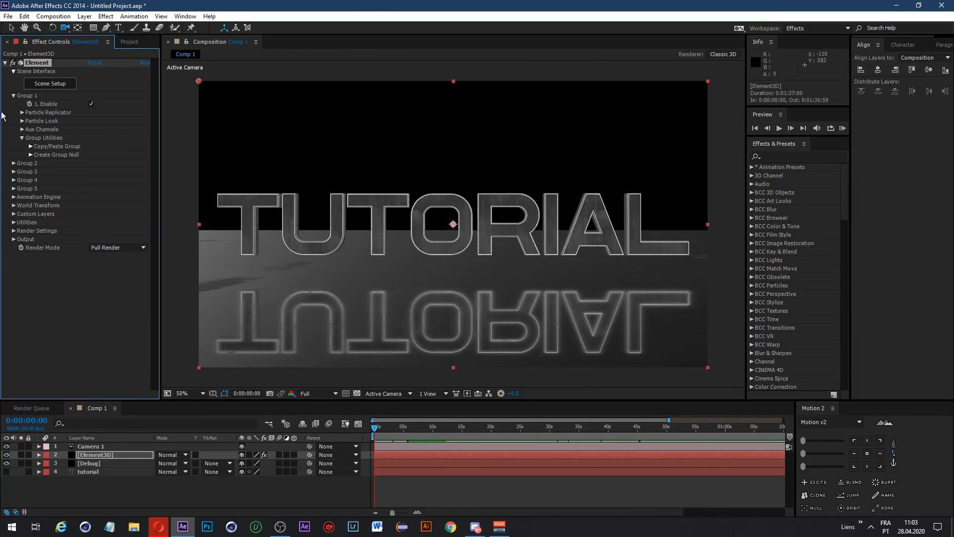
pyautogui.click(22, 139)
pyautogui.click(22, 113)
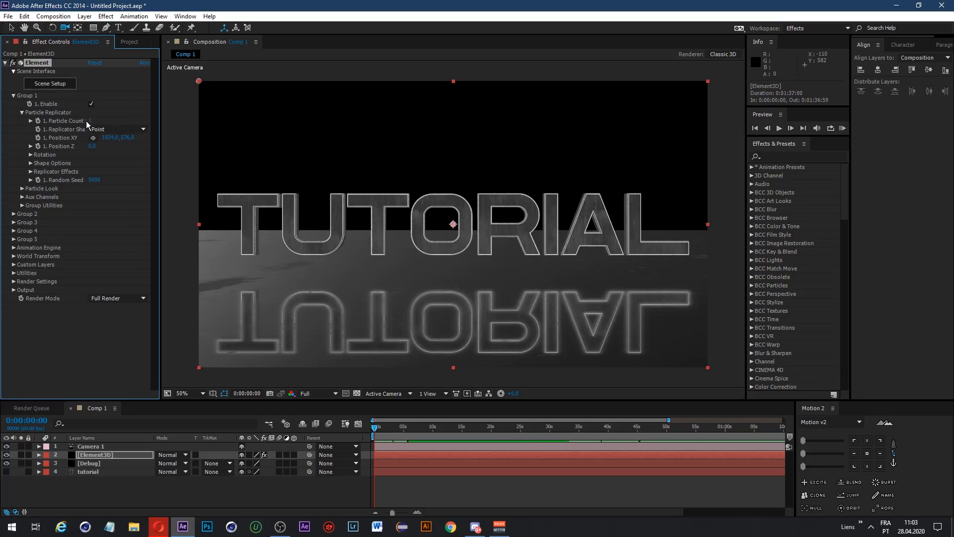
pyautogui.click(90, 121)
pyautogui.write('2')
pyautogui.press('Return')
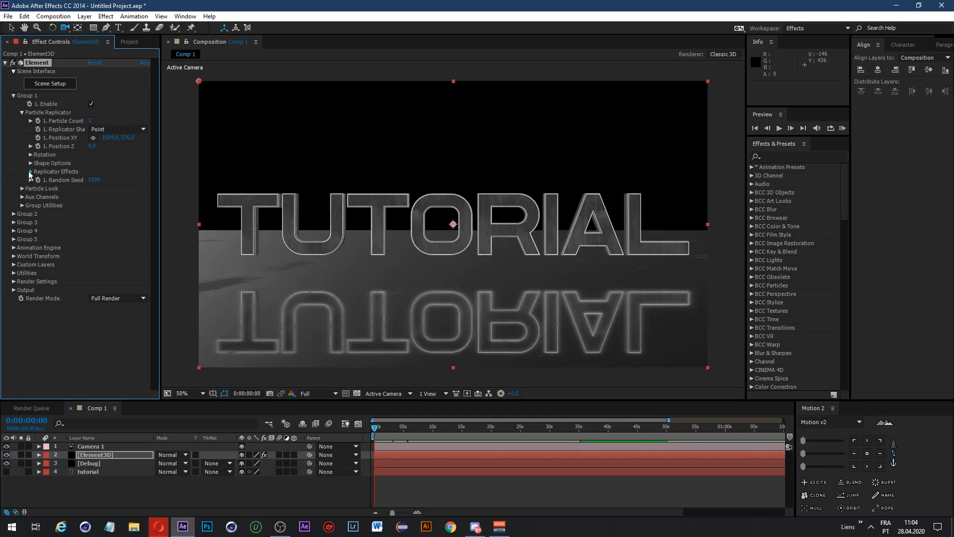
# Step: Try a Scatter value of 7.9 on Group 1's replicator, and undo the scatter and particle count changes
pyautogui.click(30, 171)
pyautogui.click(39, 180)
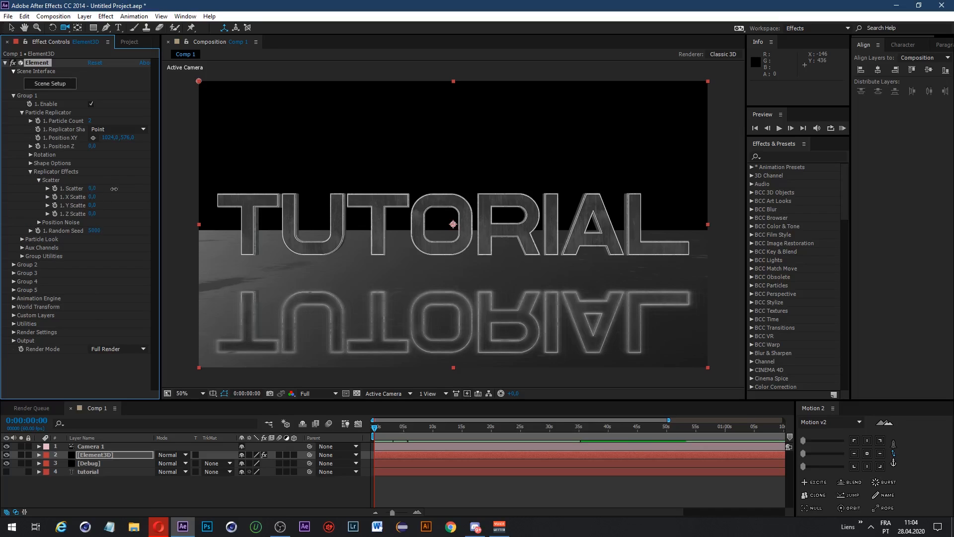
pyautogui.moveTo(114, 189); pyautogui.dragTo(550, 211)
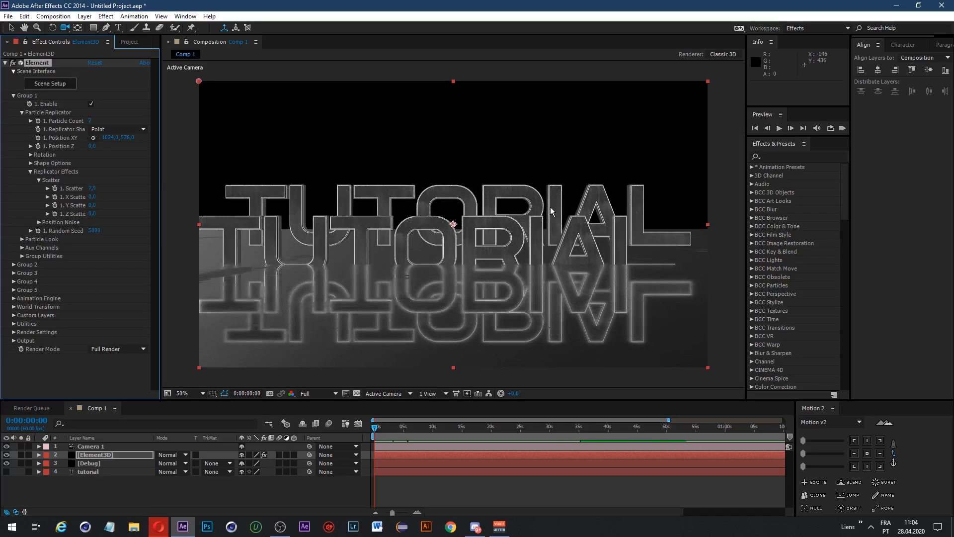
pyautogui.hotkey('ctrl', 'z')
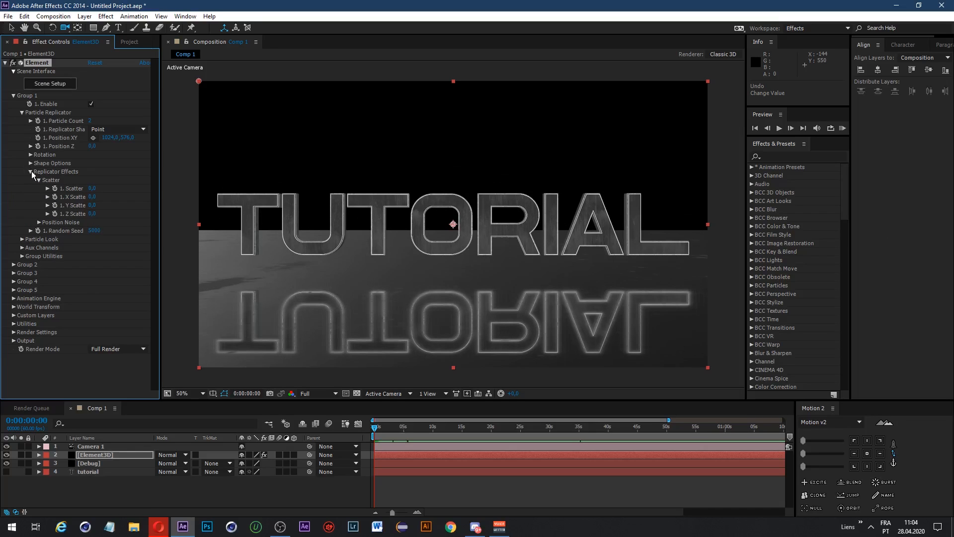
pyautogui.hotkey('ctrl', 'z')
# Step: Try the 3D Grid replicator shape on Group 1, and switch it back to Point
pyautogui.click(115, 129)
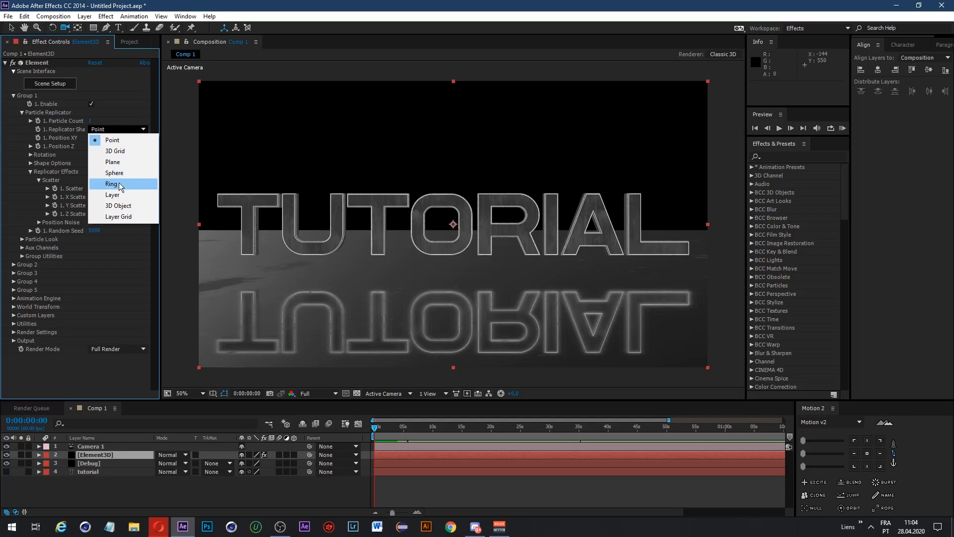
pyautogui.click(120, 152)
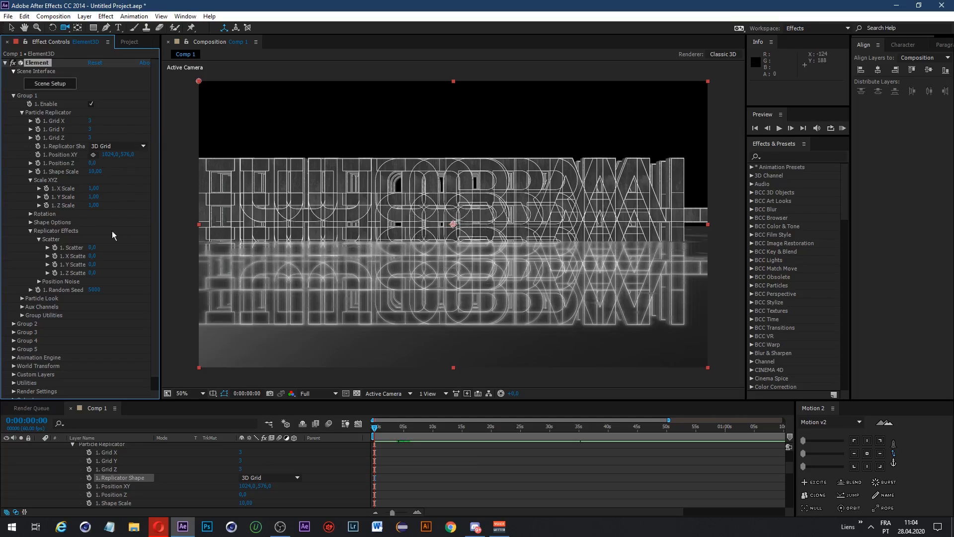
pyautogui.click(140, 146)
pyautogui.click(102, 150)
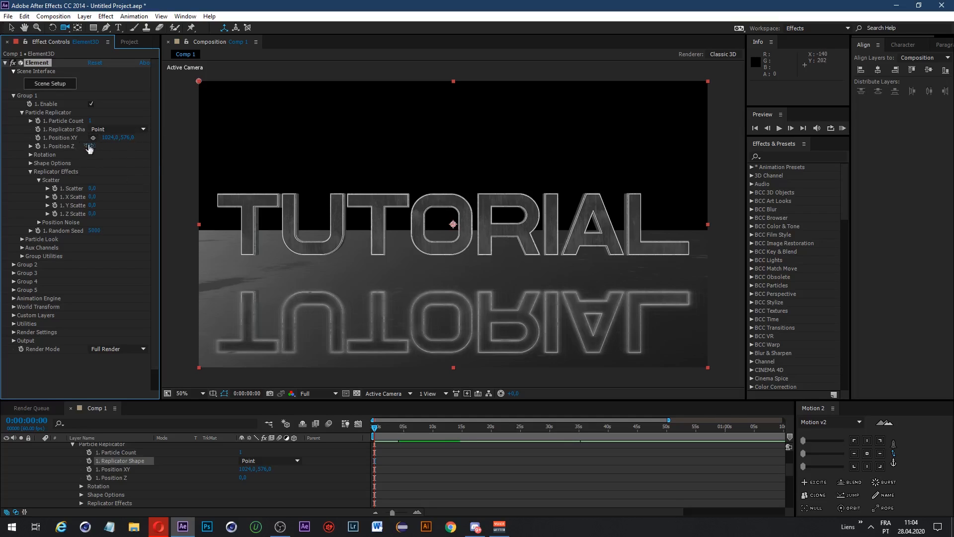
# Step: Collapse Group 1's Replicator Effects, reveal its Rotation settings, and set the particle count to 1
pyautogui.click(31, 172)
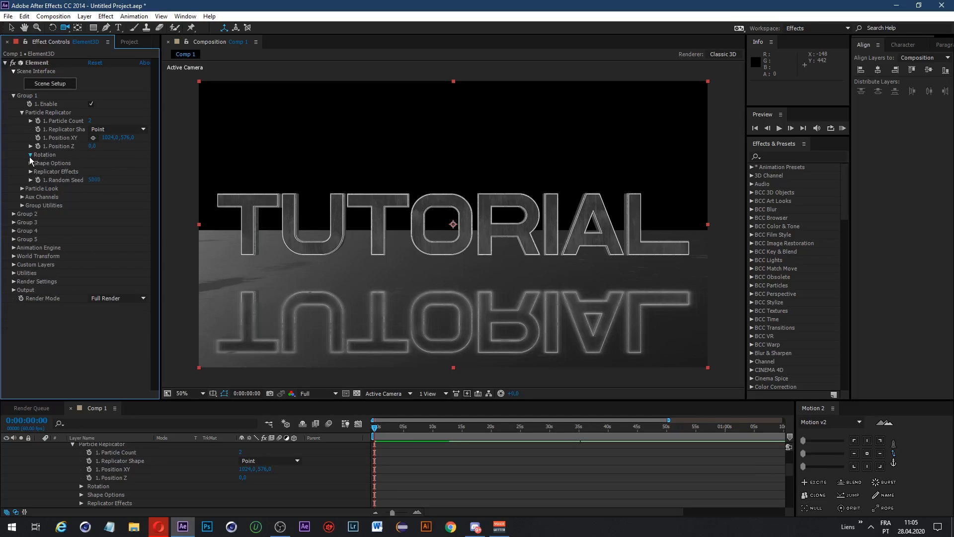
pyautogui.click(30, 155)
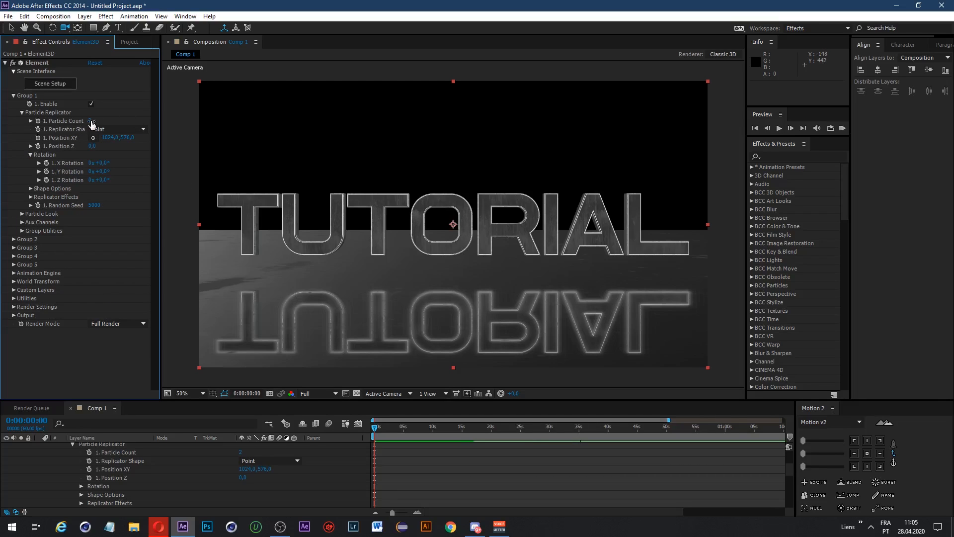
pyautogui.moveTo(91, 121); pyautogui.dragTo(82, 121)
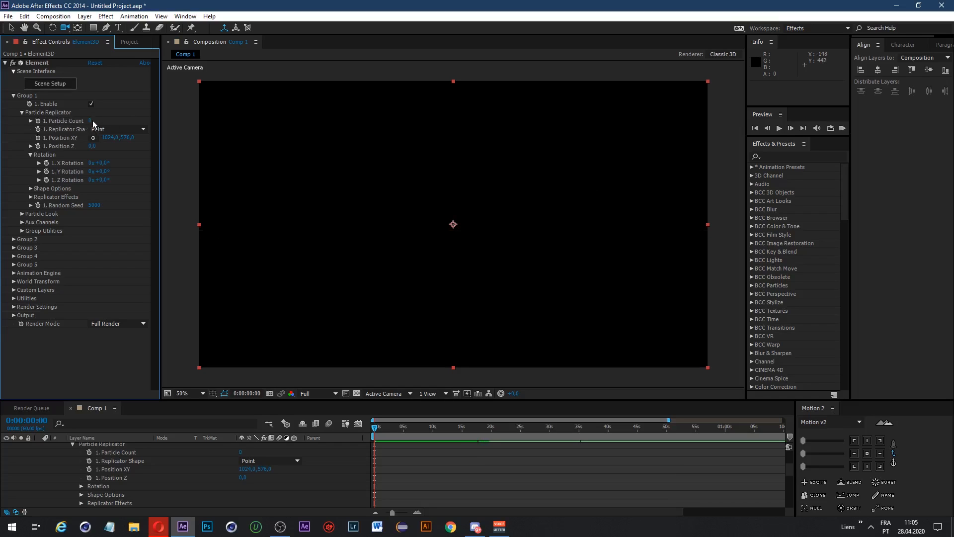
pyautogui.click(91, 121)
pyautogui.write('1')
pyautogui.press('Return')
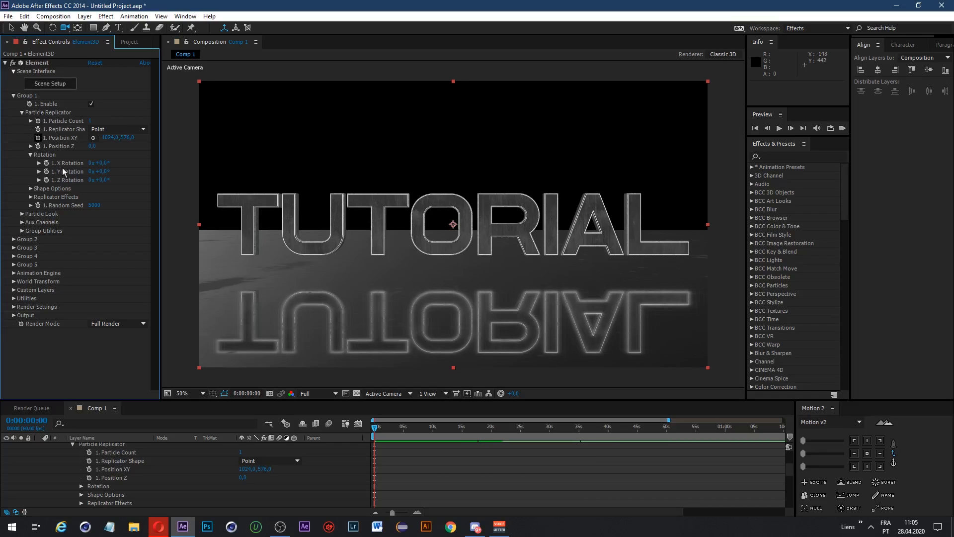
# Step: Try rotating Group 1 about individual axes with the Particle Replicator's Rotation values, undoing each change
pyautogui.moveTo(99, 163); pyautogui.dragTo(112, 162)
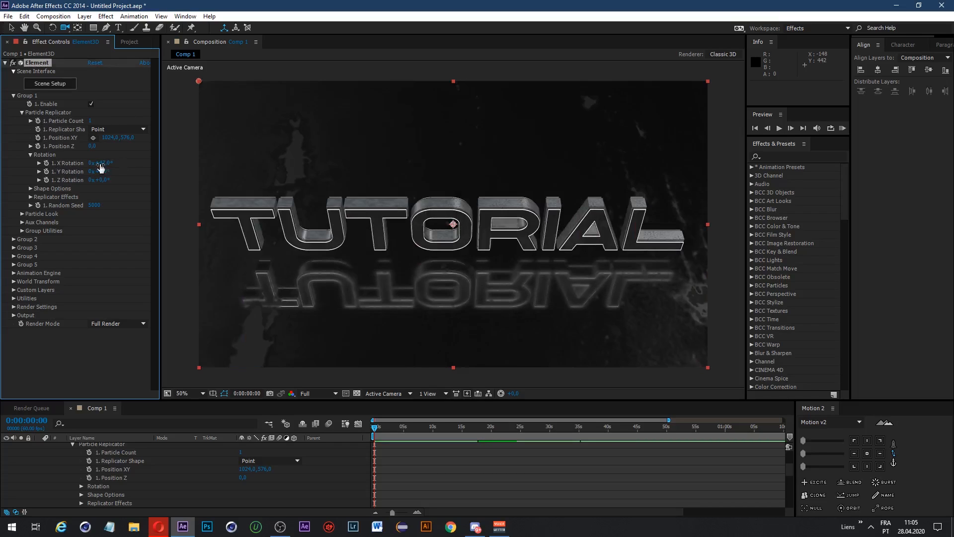
pyautogui.hotkey('ctrl', 'z')
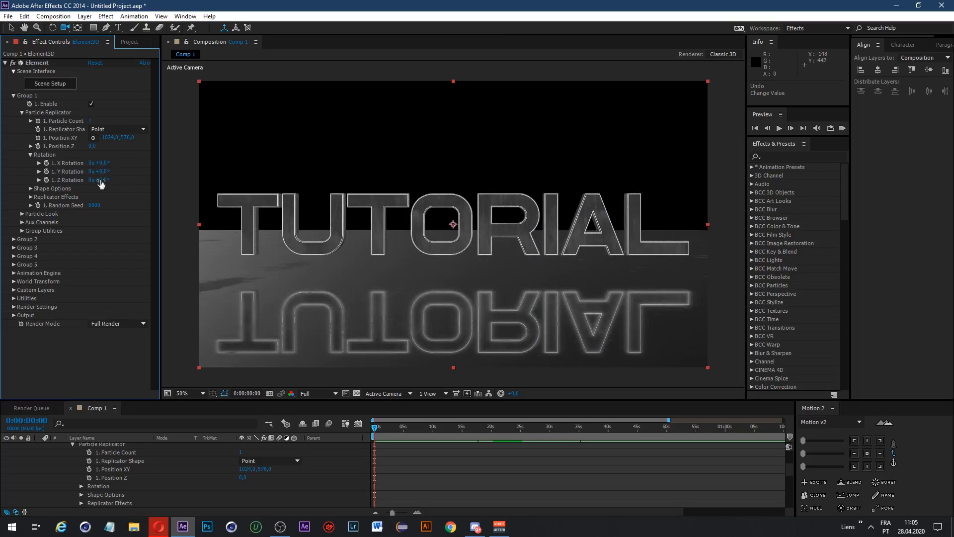
pyautogui.moveTo(101, 180)
pyautogui.mouseDown()
pyautogui.moveTo(86, 180)
pyautogui.moveTo(162, 179)
pyautogui.moveTo(88, 177)
pyautogui.moveTo(105, 165)
pyautogui.moveTo(114, 172)
pyautogui.mouseUp()
pyautogui.hotkey('ctrl', 'z')
pyautogui.hotkey('ctrl', 'z')
pyautogui.hotkey('ctrl', 'z')
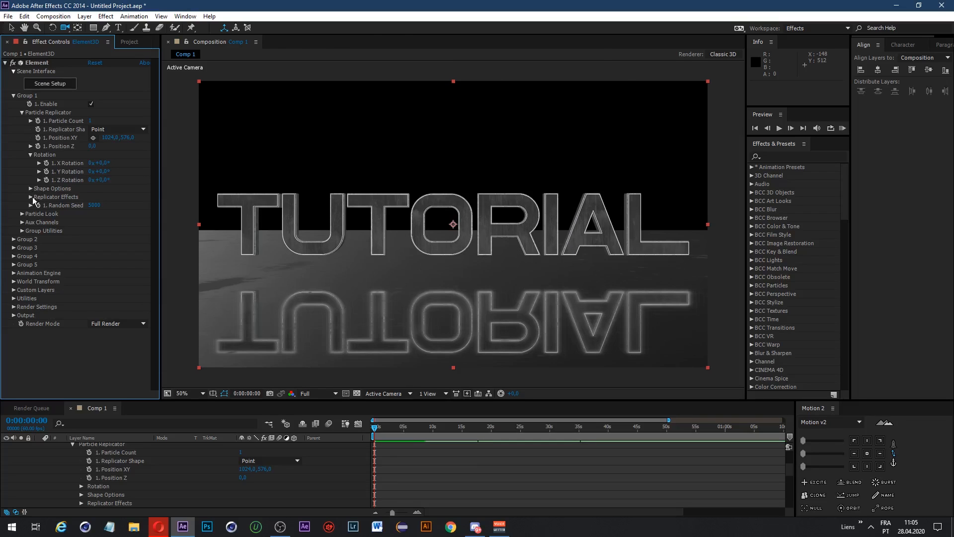
# Step: Reveal the Shape Options of Group 1's Particle Replicator
pyautogui.click(31, 189)
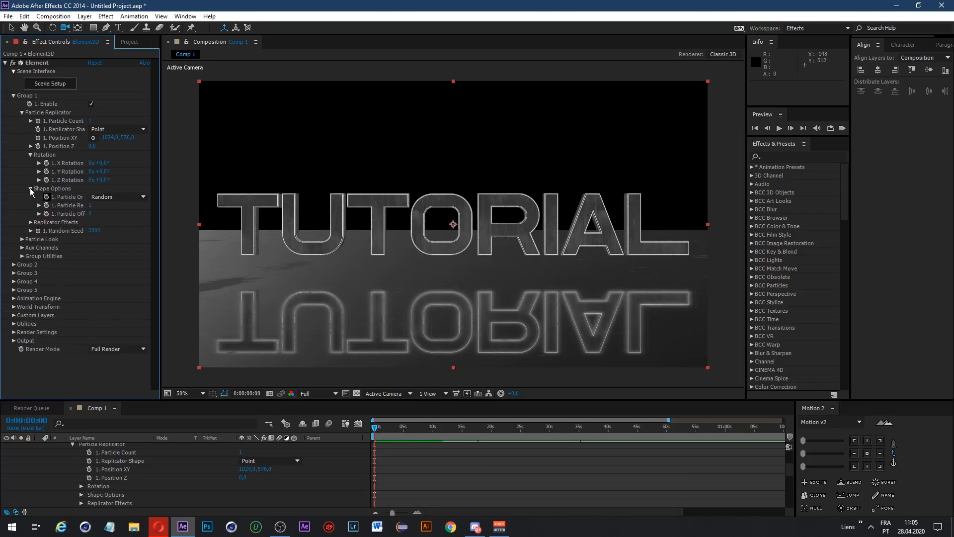
pyautogui.click(39, 240)
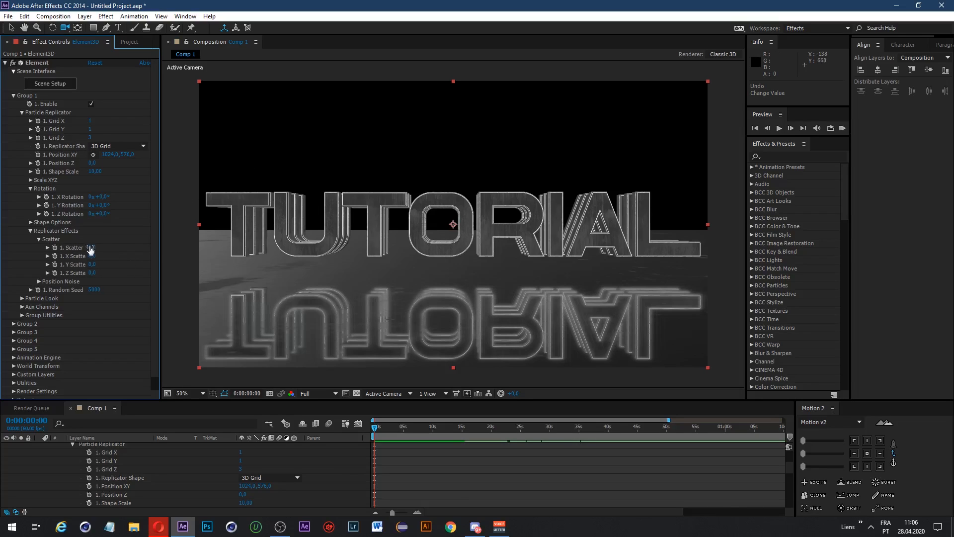
# Step: Try the overall and per-axis Scatter values on Group 1's 3D Grid replicator, undoing each change
pyautogui.moveTo(91, 249); pyautogui.dragTo(158, 242)
pyautogui.hotkey('ctrl', 'z')
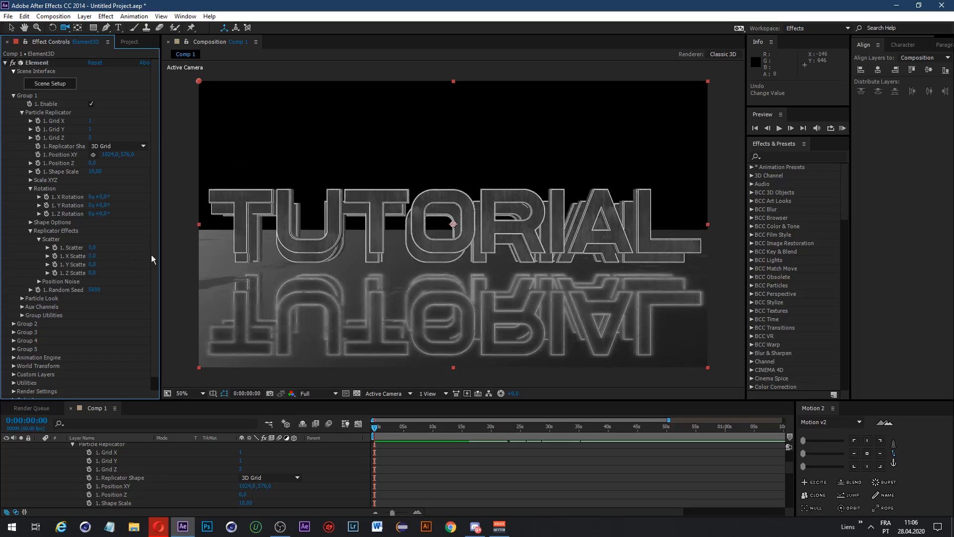
pyautogui.moveTo(92, 264); pyautogui.dragTo(454, 219)
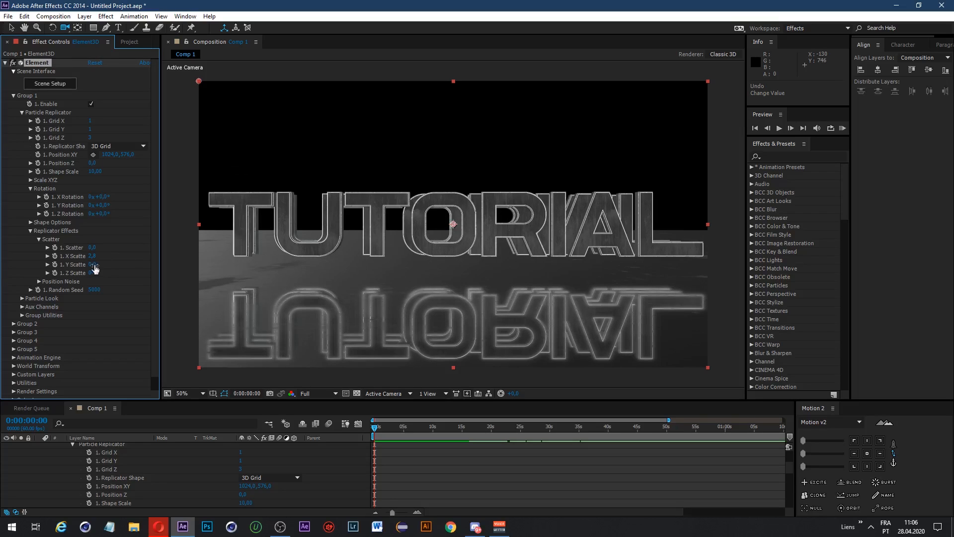
pyautogui.hotkey('ctrl', 'z')
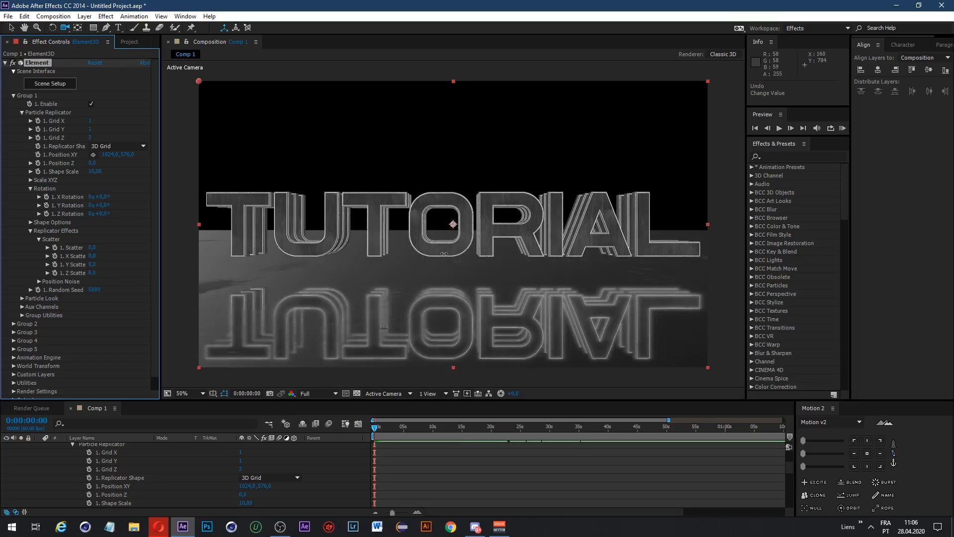
pyautogui.moveTo(92, 272)
pyautogui.mouseDown()
pyautogui.moveTo(139, 272)
pyautogui.moveTo(92, 272)
pyautogui.mouseUp()
pyautogui.hotkey('ctrl', 'z')
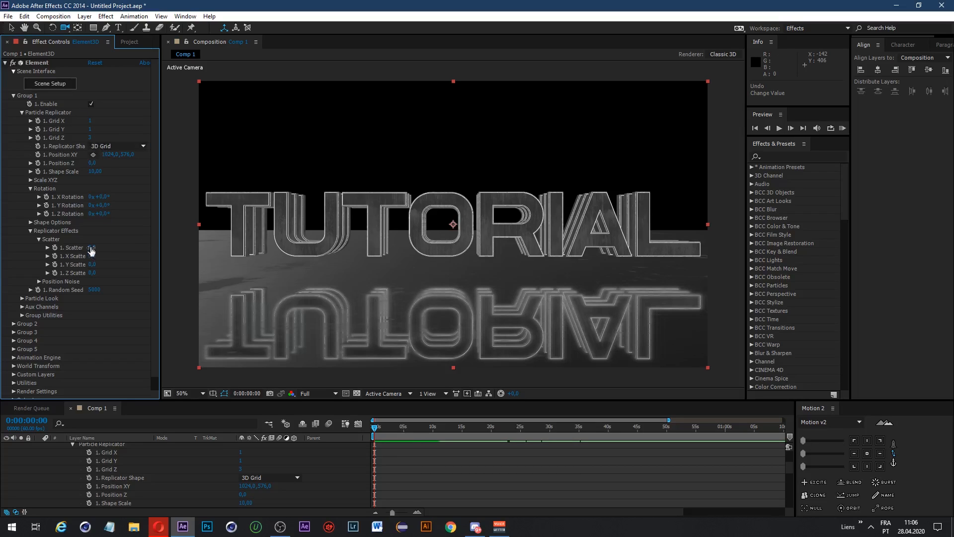
# Step: Try spreading group 1's text copies apart with Scatter at 3.0 and Z Scatter at about 28.9
pyautogui.moveTo(90, 250); pyautogui.dragTo(236, 262)
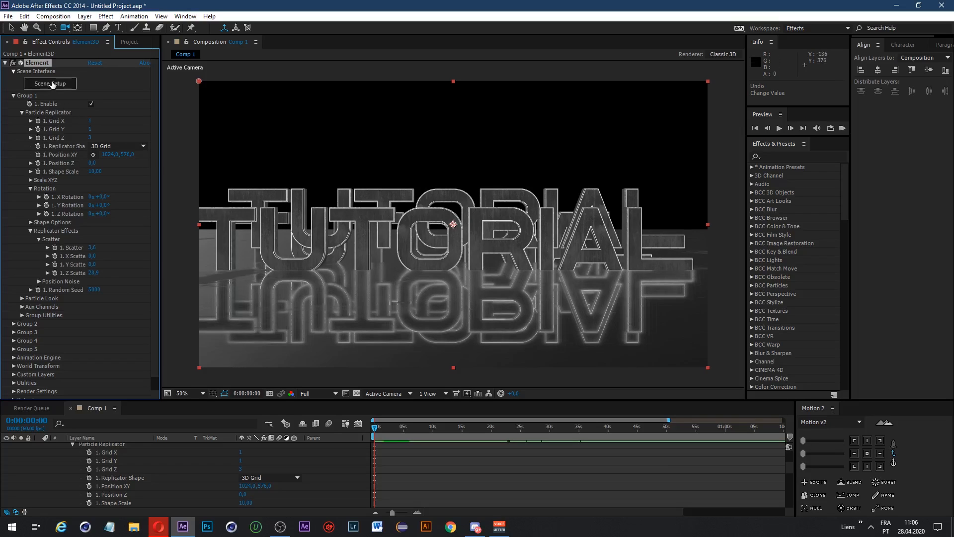
# Step: In Scene Setup, move the Plane Model out of the Group Folder, assign it to group 2 and apply the scene
pyautogui.click(52, 84)
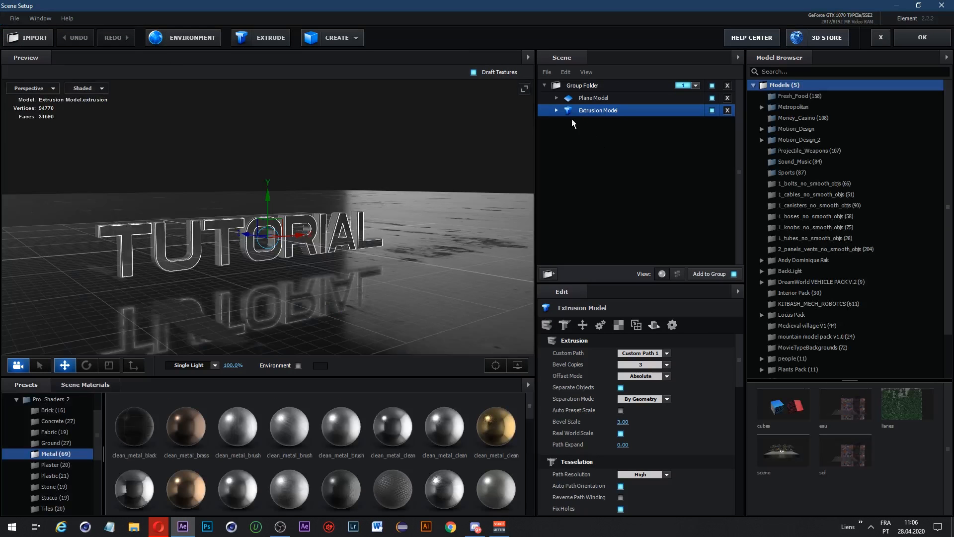
pyautogui.moveTo(591, 98); pyautogui.dragTo(576, 171)
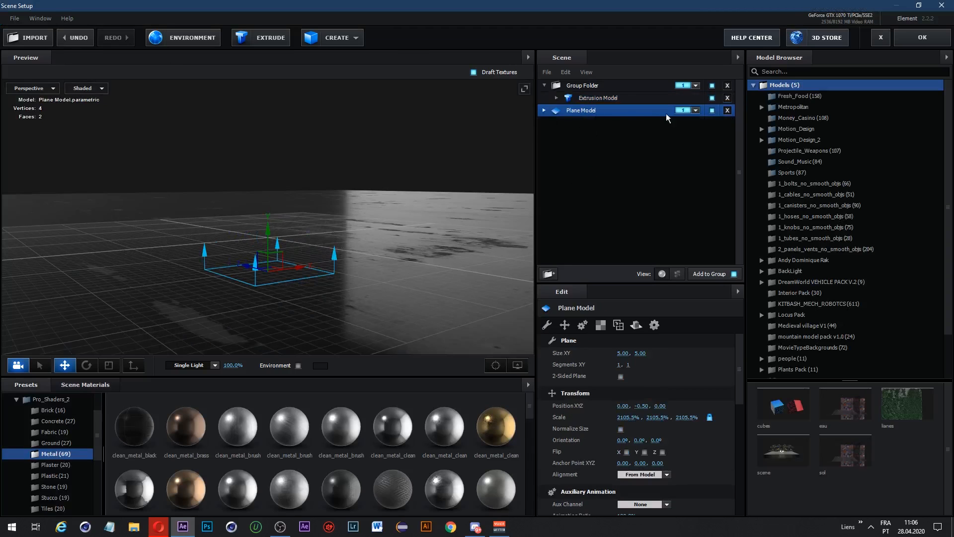
pyautogui.click(695, 110)
pyautogui.click(644, 146)
pyautogui.click(922, 37)
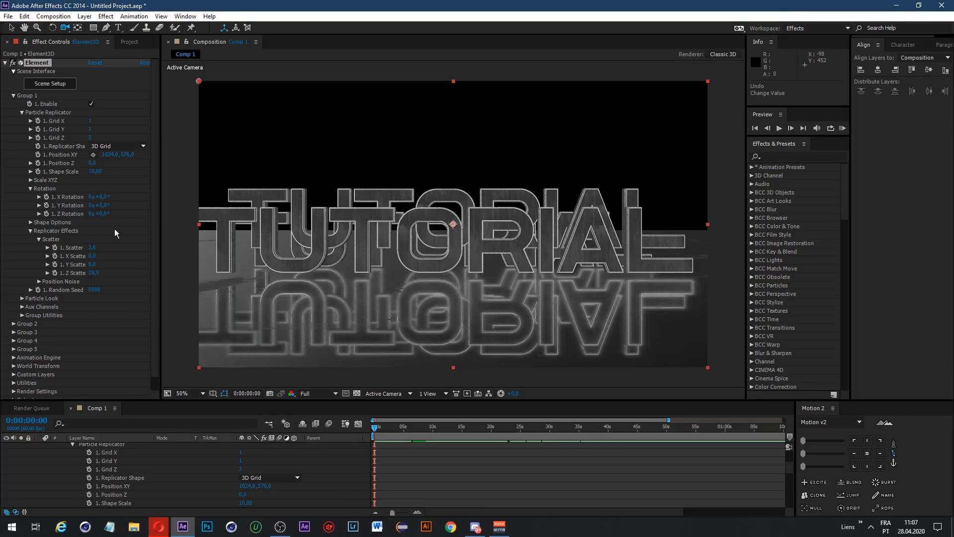
# Step: Try the axis scatter values on group 1's copies, set Scatter back to 0 and undo the axis changes
pyautogui.moveTo(95, 254); pyautogui.dragTo(273, 273)
pyautogui.click(91, 249)
pyautogui.write('0')
pyautogui.click(121, 252)
pyautogui.hotkey('ctrl', 'z')
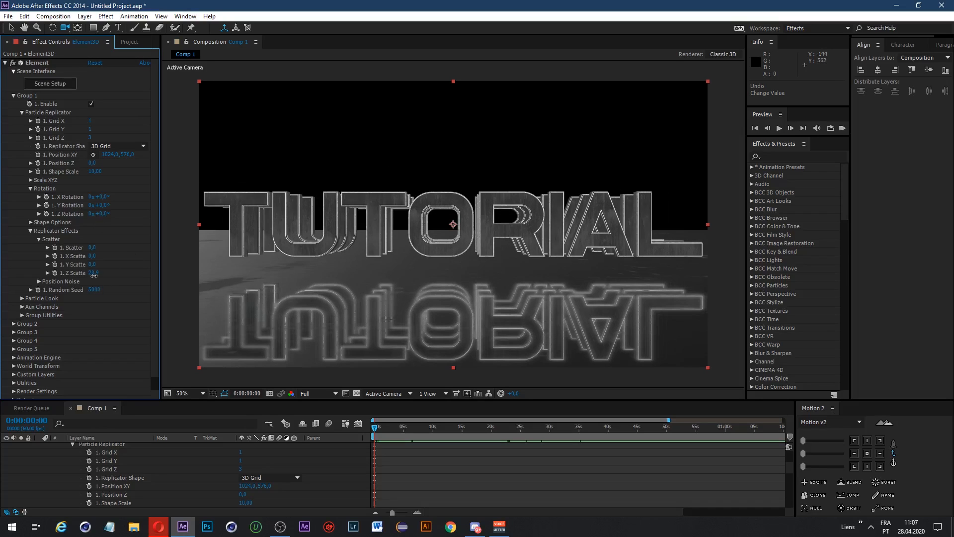
# Step: Try Position Noise on group 1's copies by raising its noise amount to about 25.7 and advancing the evolution
pyautogui.click(39, 239)
pyautogui.click(39, 248)
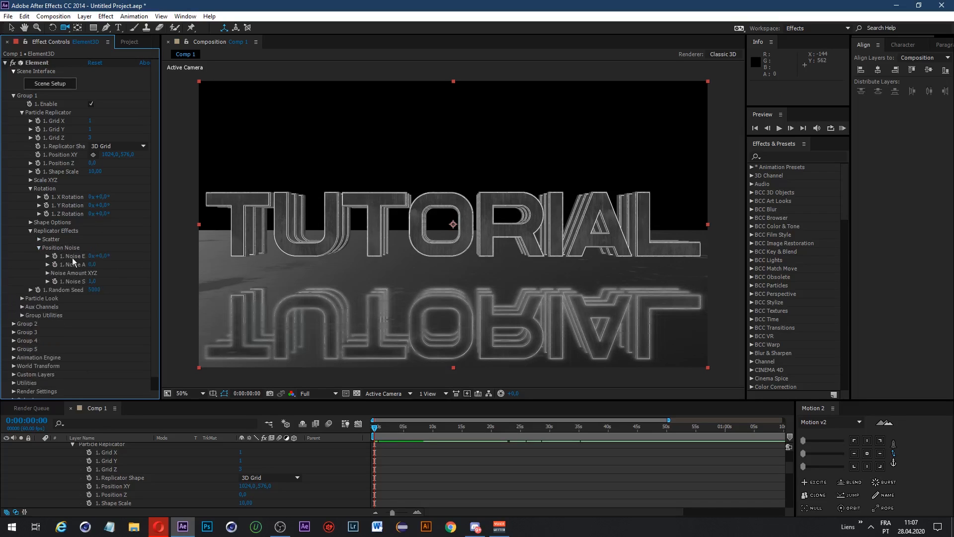
pyautogui.moveTo(92, 264); pyautogui.dragTo(490, 276)
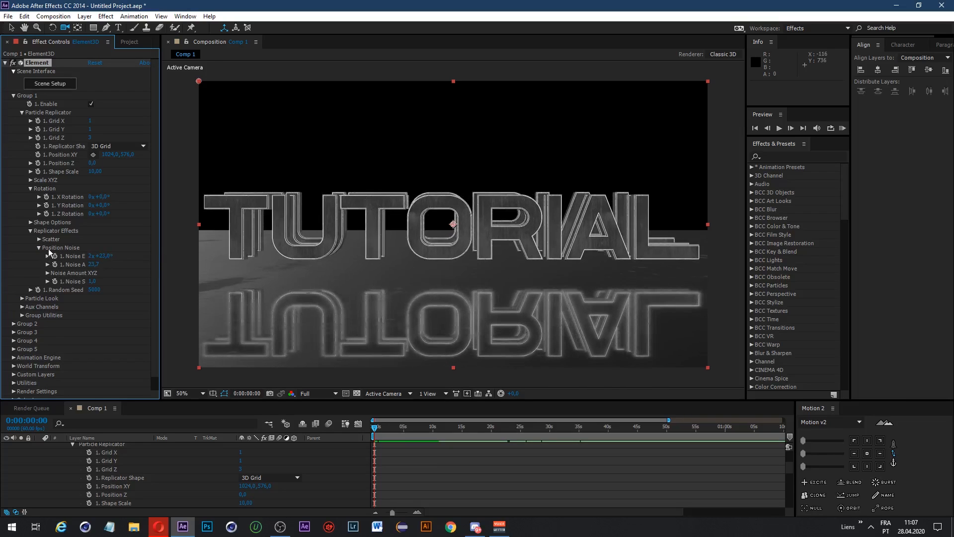
# Step: Reset group 1's Position Noise evolution and noise amount to 0
pyautogui.click(103, 257)
pyautogui.write('0')
pyautogui.click(91, 257)
pyautogui.write('0')
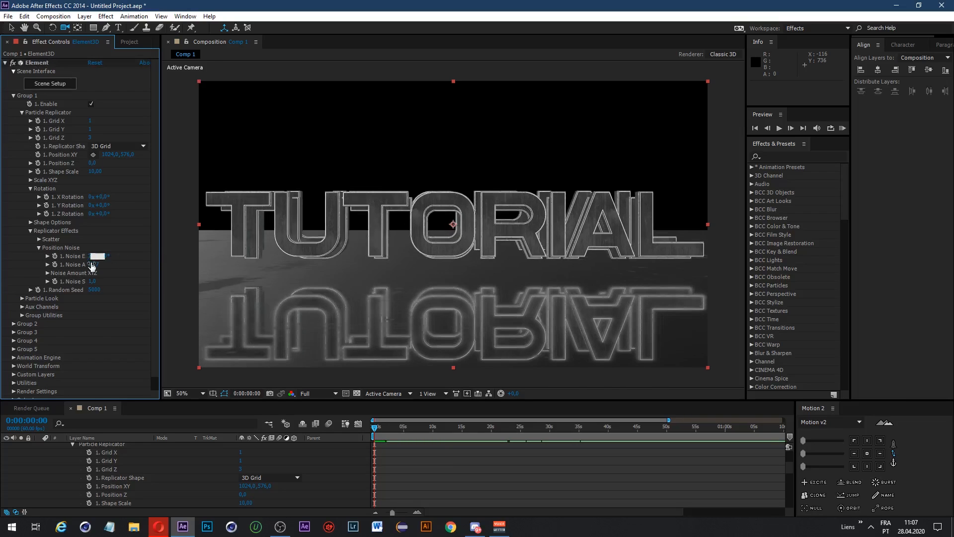
pyautogui.click(92, 265)
pyautogui.press('BackSpace')
pyautogui.write('0')
pyautogui.press('Return')
pyautogui.click(38, 248)
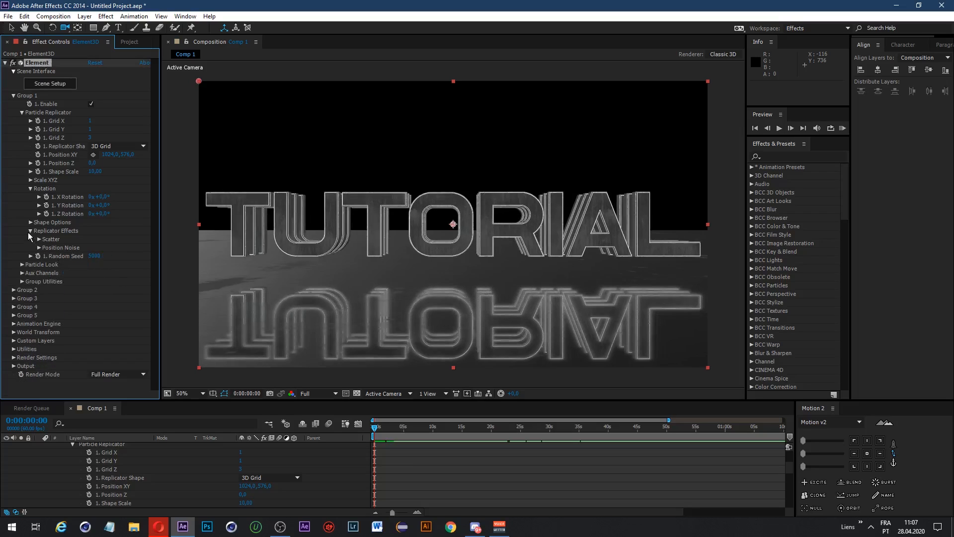
# Step: Reduce group 1's Particle Size under Particle Look to about 9.10
pyautogui.click(31, 231)
pyautogui.click(22, 248)
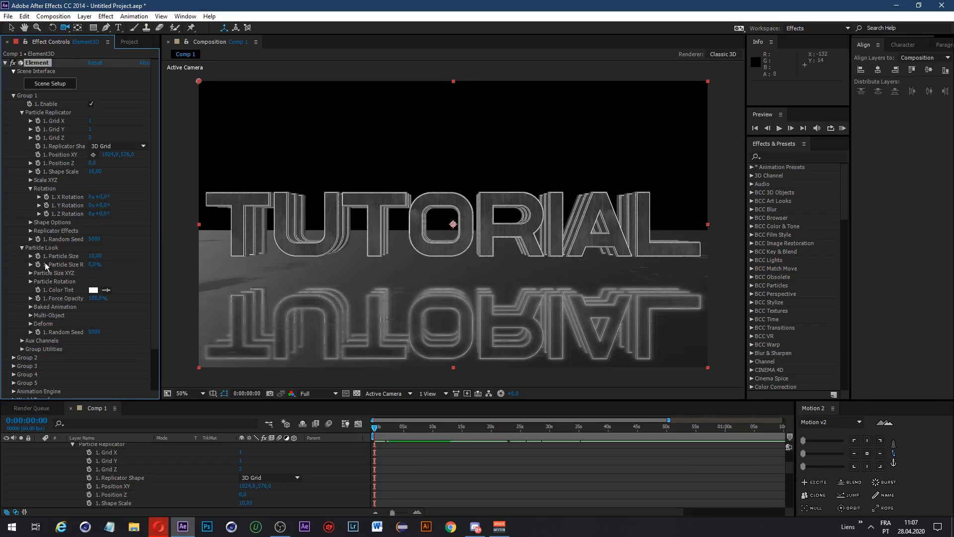
pyautogui.click(129, 264)
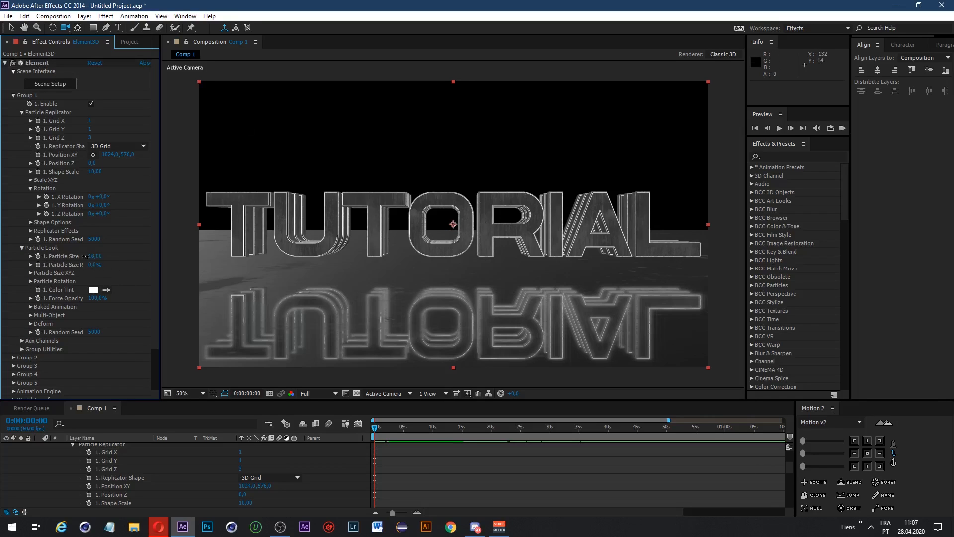
pyautogui.moveTo(85, 256); pyautogui.dragTo(84, 256)
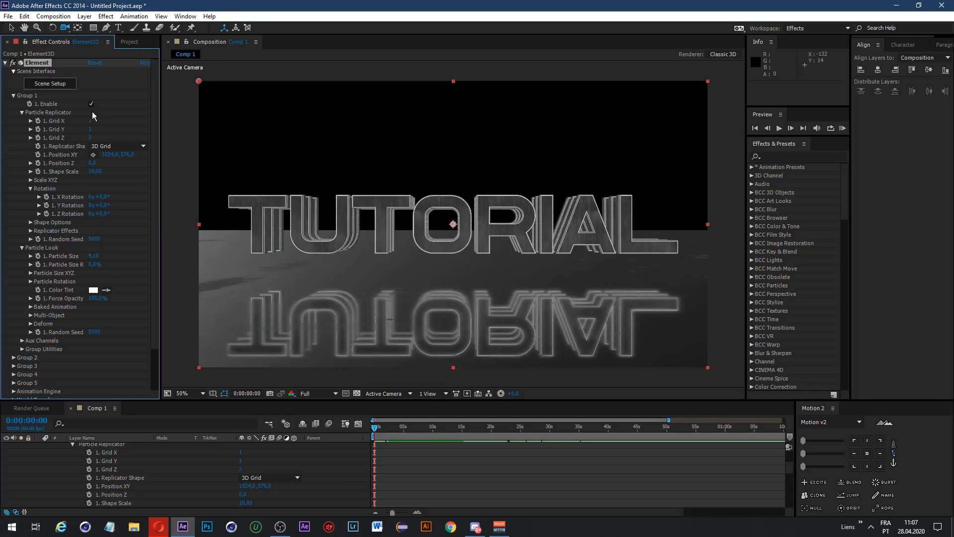
# Step: Change group 1's Replicator Shape to Point
pyautogui.click(91, 138)
pyautogui.click(105, 147)
pyautogui.click(110, 157)
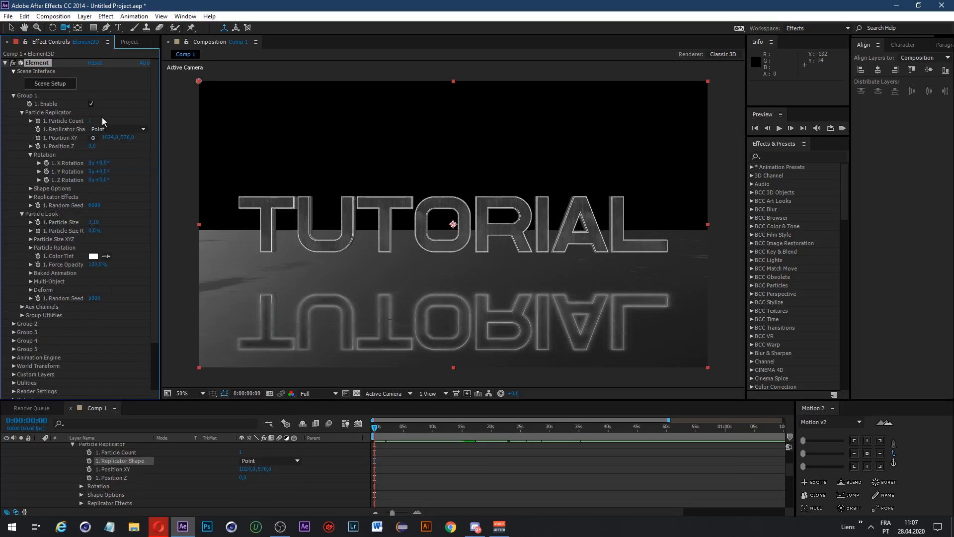
pyautogui.click(129, 238)
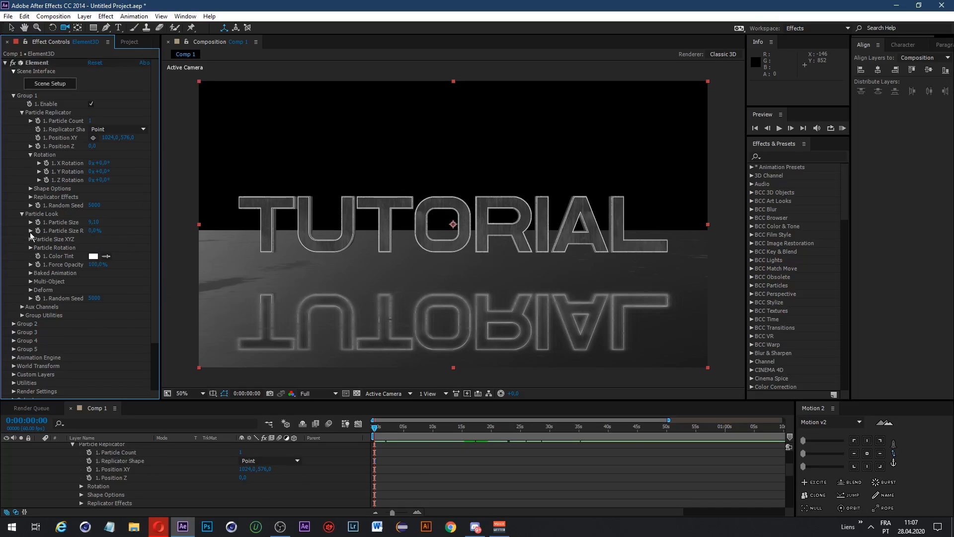
# Step: Try Particle Size Random and the separate Particle Size XYZ values on the text, undoing each change
pyautogui.moveTo(91, 225); pyautogui.dragTo(179, 229)
pyautogui.hotkey('ctrl', 'z')
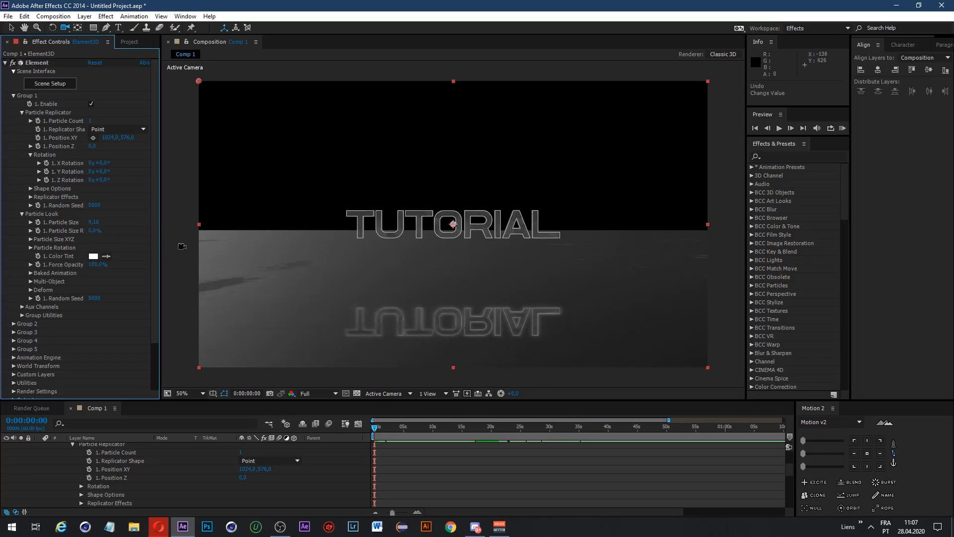
pyautogui.click(30, 239)
pyautogui.moveTo(96, 247); pyautogui.dragTo(1, 262)
pyautogui.hotkey('ctrl', 'z')
pyautogui.hotkey('ctrl', 'z')
pyautogui.hotkey('ctrl', 'z')
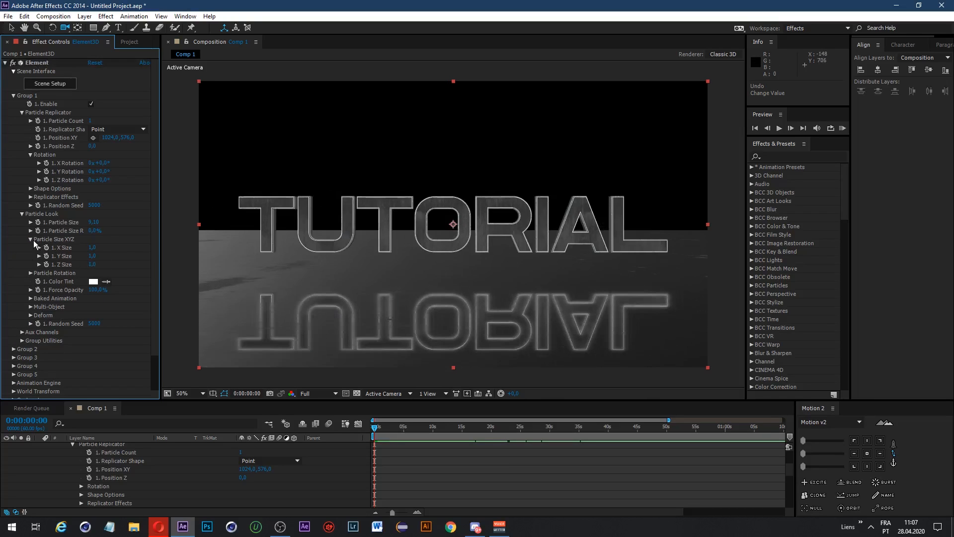
pyautogui.click(30, 239)
# Step: Try the X, Y, Z and random Particle Rotation values on the text and undo all of them
pyautogui.click(30, 247)
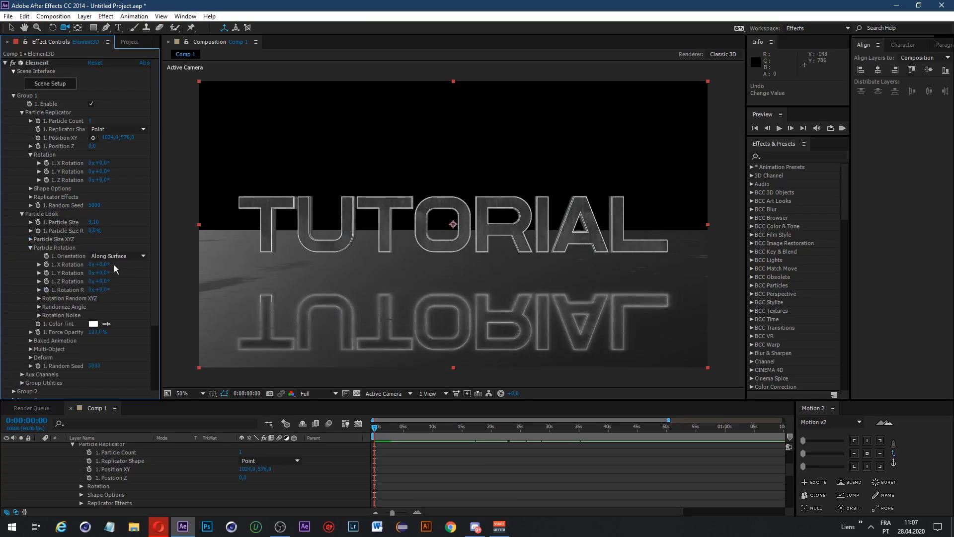
pyautogui.moveTo(112, 264); pyautogui.dragTo(75, 291)
pyautogui.hotkey('ctrl', 'z')
pyautogui.hotkey('ctrl', 'z')
pyautogui.hotkey('ctrl', 'z')
pyautogui.hotkey('ctrl', 'z')
# Step: Try the Y and Z values of Rotation Random XYZ on the text, undoing each change
pyautogui.click(38, 299)
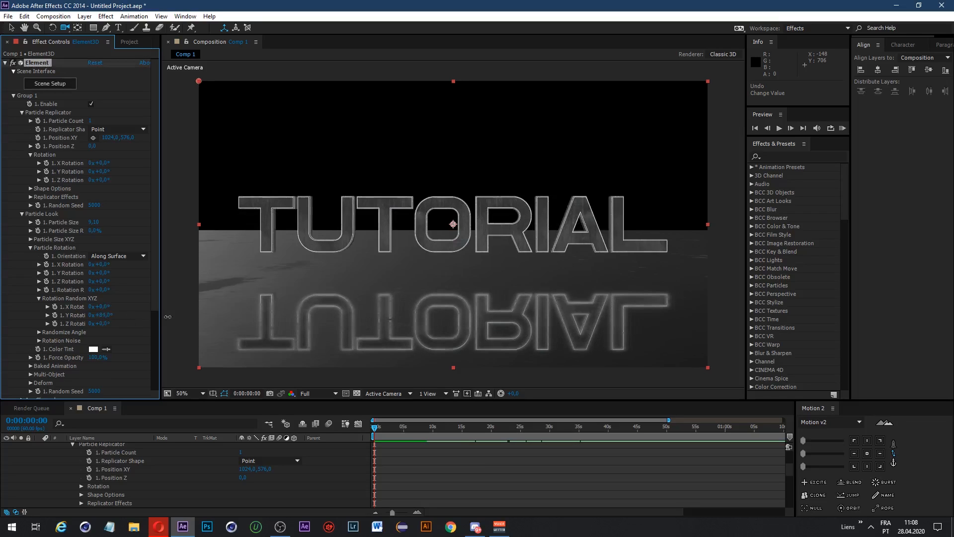
pyautogui.keyDown('shift'); pyautogui.moveTo(101, 315); pyautogui.dragTo(218, 353); pyautogui.keyUp('shift')
pyautogui.hotkey('ctrl', 'z')
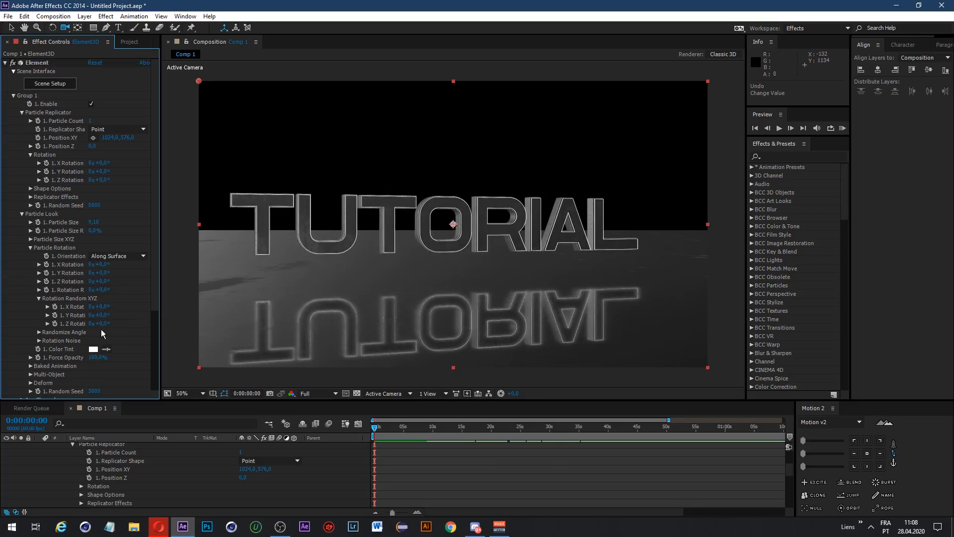
pyautogui.moveTo(101, 324); pyautogui.dragTo(737, 289)
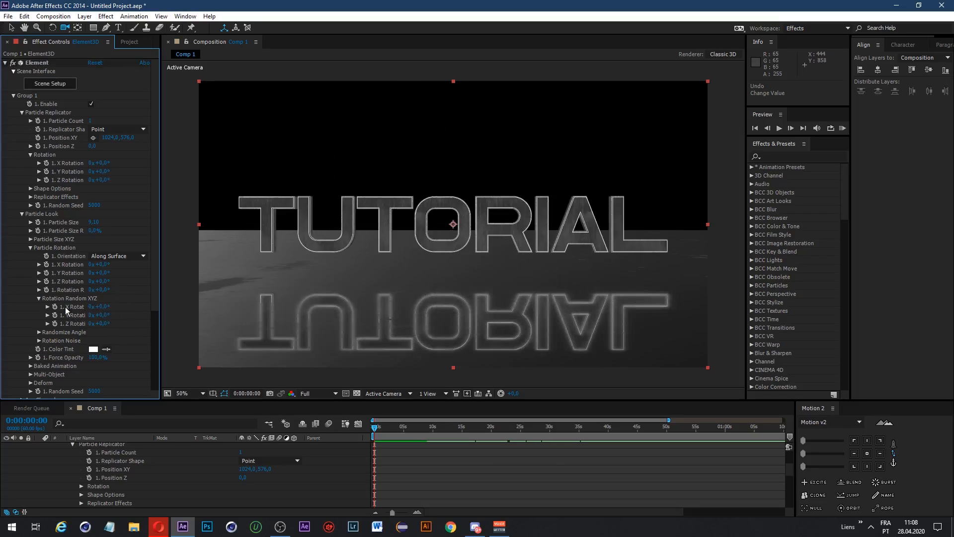
pyautogui.hotkey('ctrl', 'z')
pyautogui.click(38, 298)
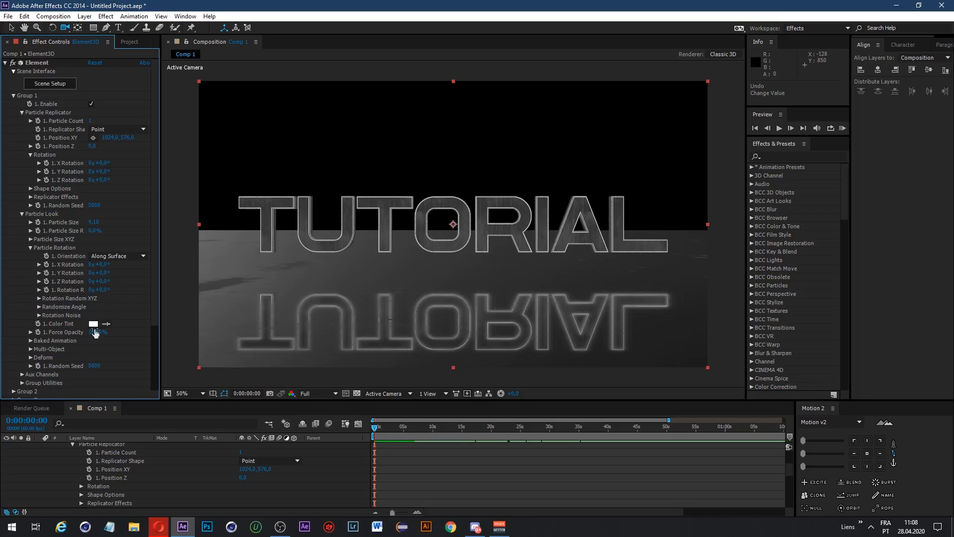
# Step: Try the X and Y rotation values of Randomize Angle on the text, undoing each change
pyautogui.click(39, 306)
pyautogui.moveTo(99, 315); pyautogui.dragTo(280, 308)
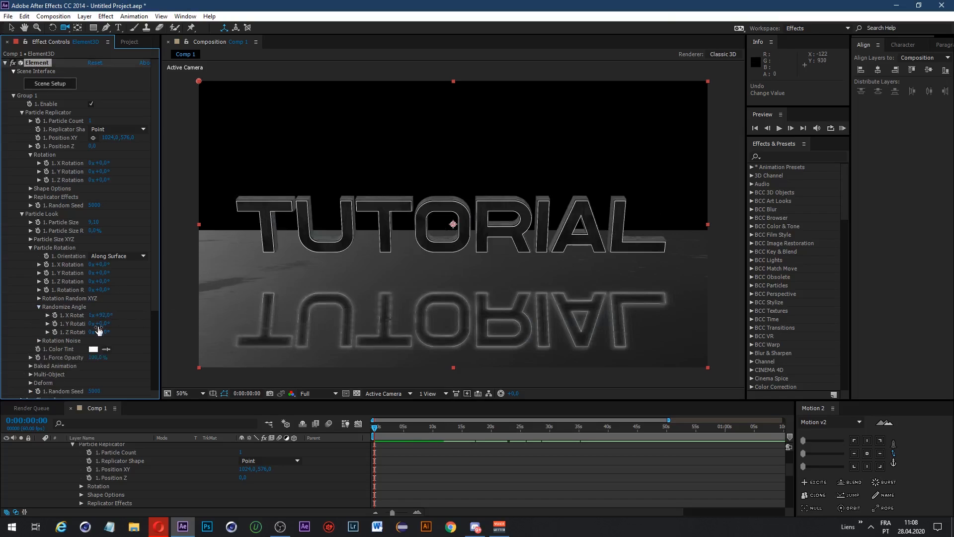
pyautogui.hotkey('ctrl', 'z')
pyautogui.moveTo(103, 324); pyautogui.dragTo(150, 323)
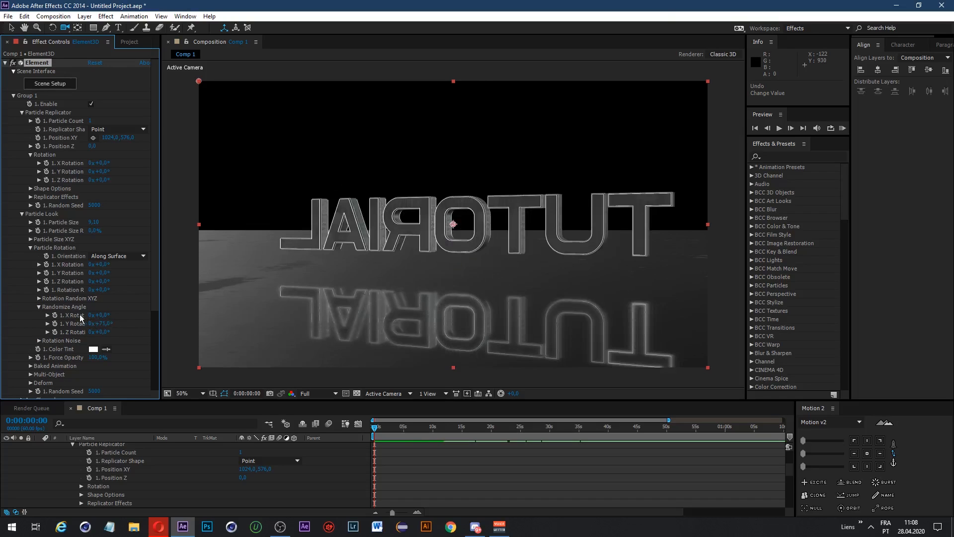
pyautogui.hotkey('ctrl', 'z')
pyautogui.click(39, 307)
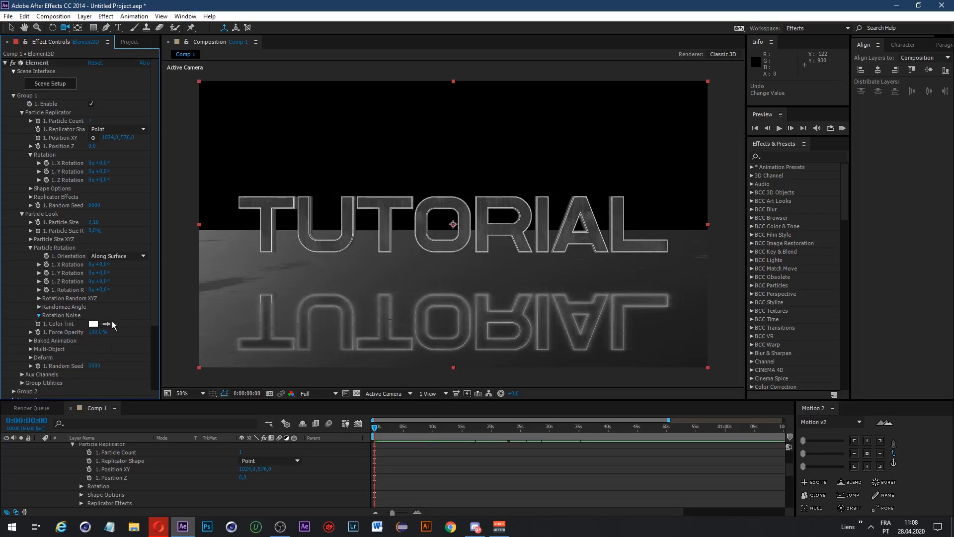
# Step: Try tilting the text with Rotation Noise by raising its noise amount and advancing its evolution
pyautogui.click(38, 315)
pyautogui.moveTo(98, 331); pyautogui.dragTo(268, 313)
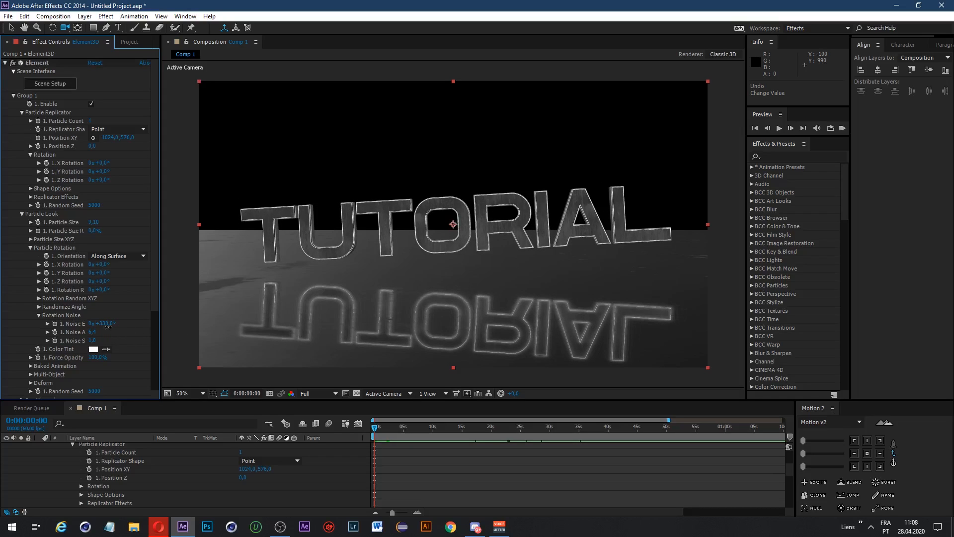
pyautogui.click(38, 317)
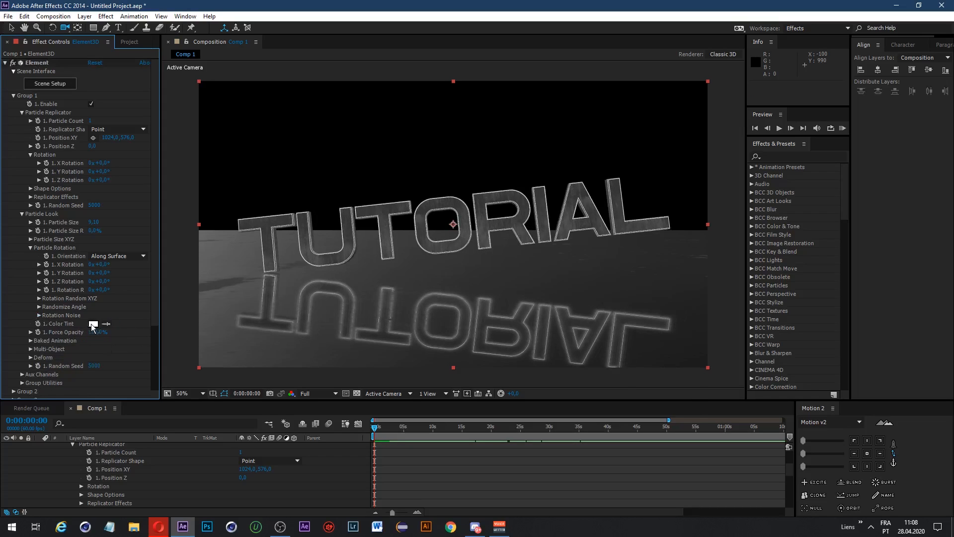
# Step: Preview red and other hues as group 1's Color Tint and cancel the colour change
pyautogui.click(92, 323)
pyautogui.moveTo(498, 279); pyautogui.dragTo(468, 220)
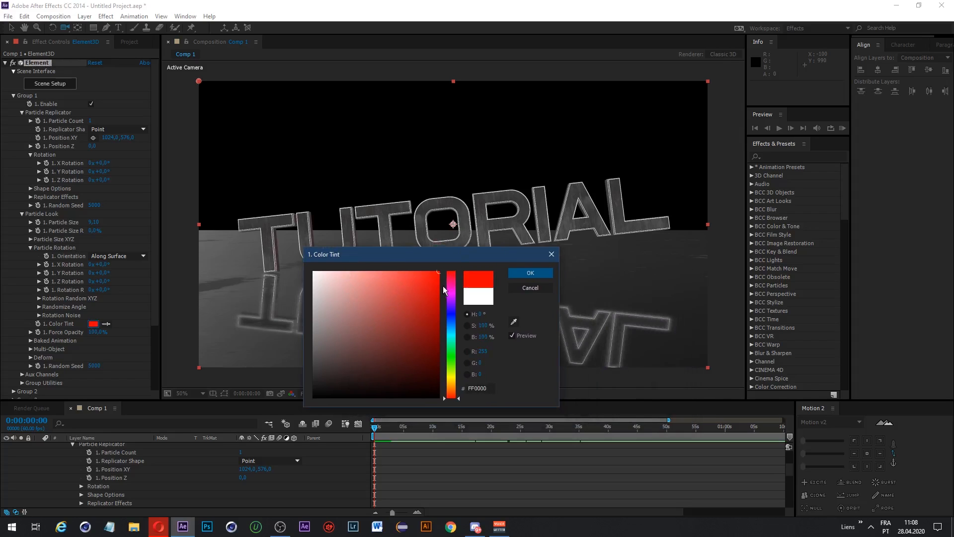
pyautogui.moveTo(453, 271)
pyautogui.mouseDown()
pyautogui.moveTo(447, 385)
pyautogui.moveTo(450, 315)
pyautogui.moveTo(450, 355)
pyautogui.mouseUp()
pyautogui.click(551, 254)
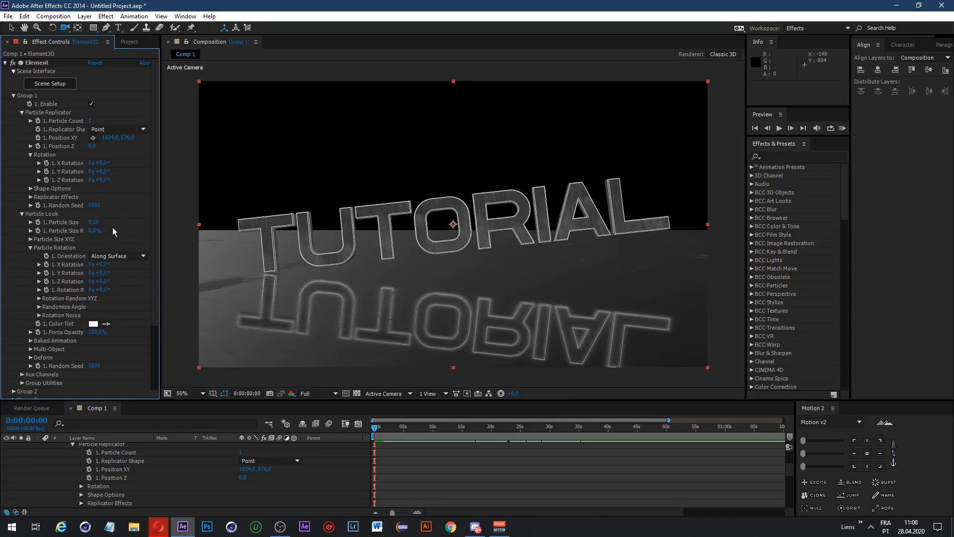
# Step: Look through group 1's Randomize Angle, Baked Animation and Multi-Object options under Particle Look
pyautogui.click(39, 307)
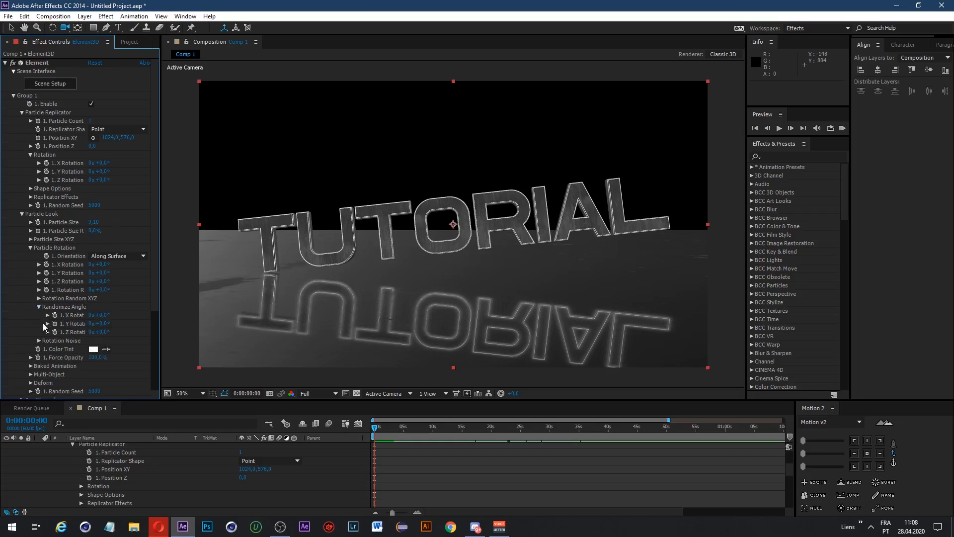
pyautogui.click(39, 307)
pyautogui.click(31, 340)
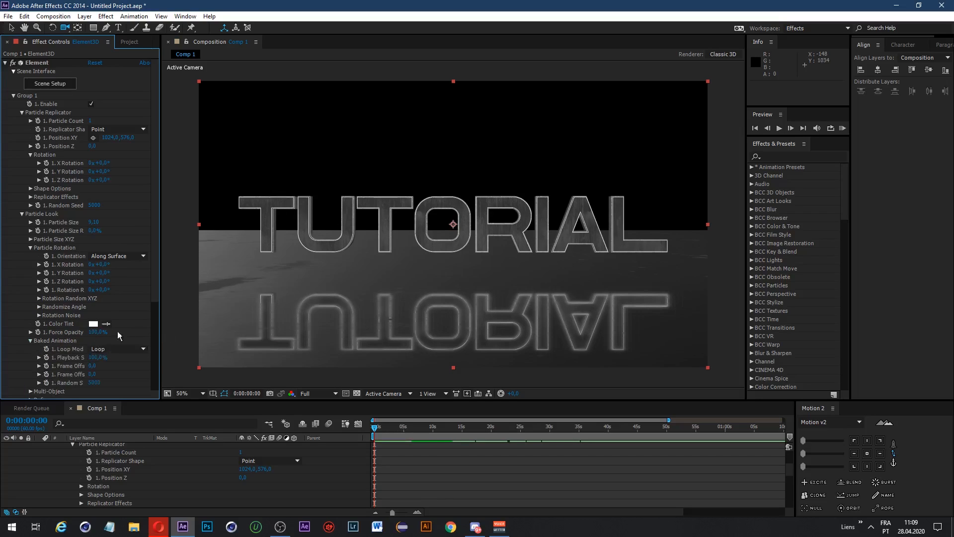
pyautogui.scroll(-3, 97, 339)
pyautogui.click(30, 296)
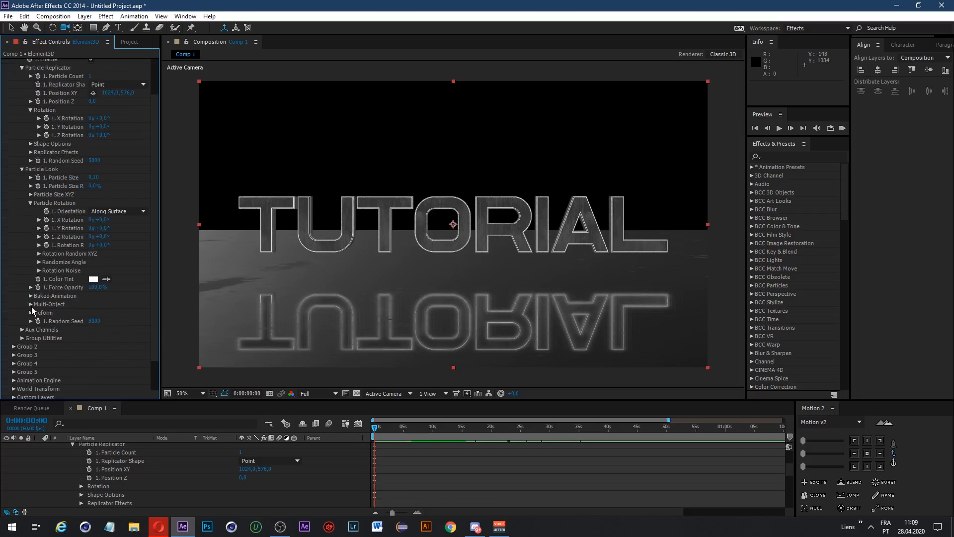
pyautogui.click(31, 304)
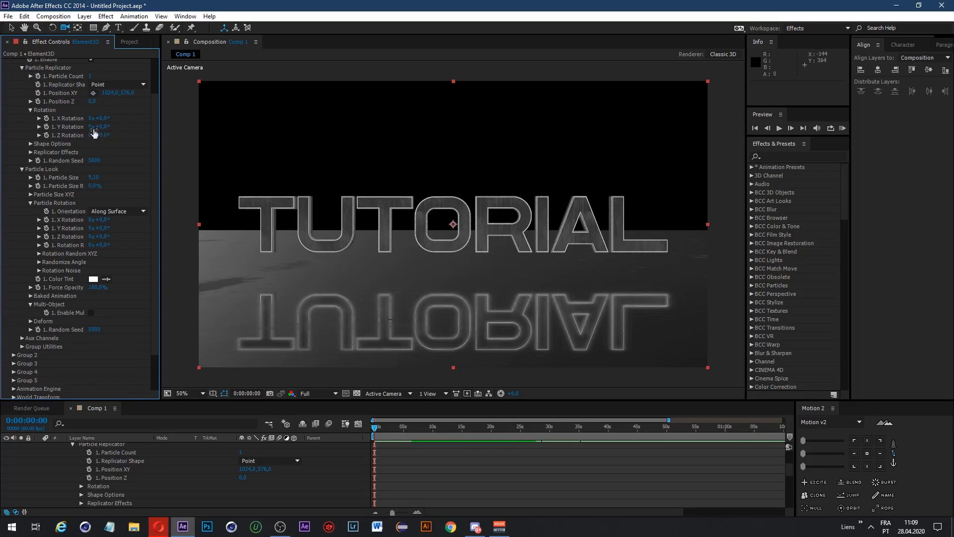
pyautogui.scroll(3, 71, 324)
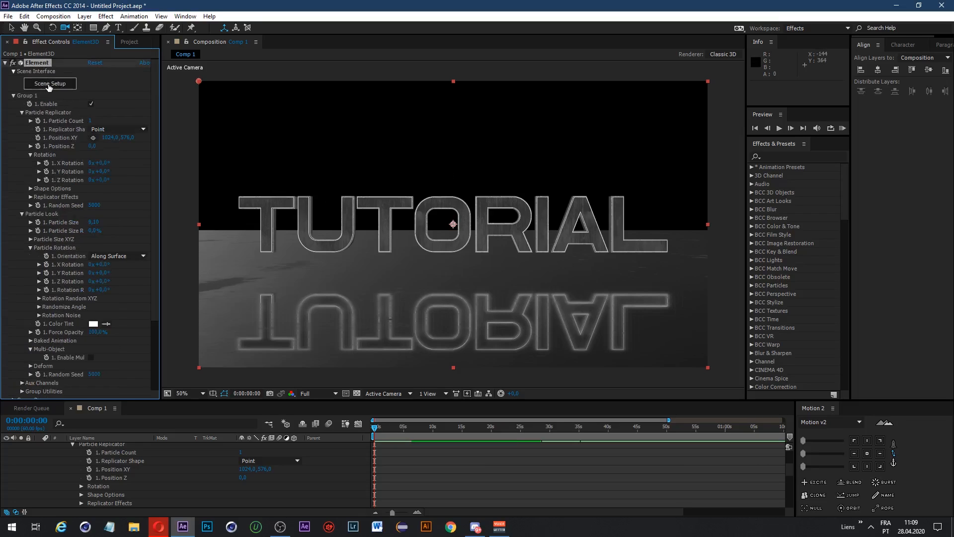
# Step: Open Element's Scene Setup and expand the Extrusion Model inside the first Group Folder
pyautogui.click(50, 84)
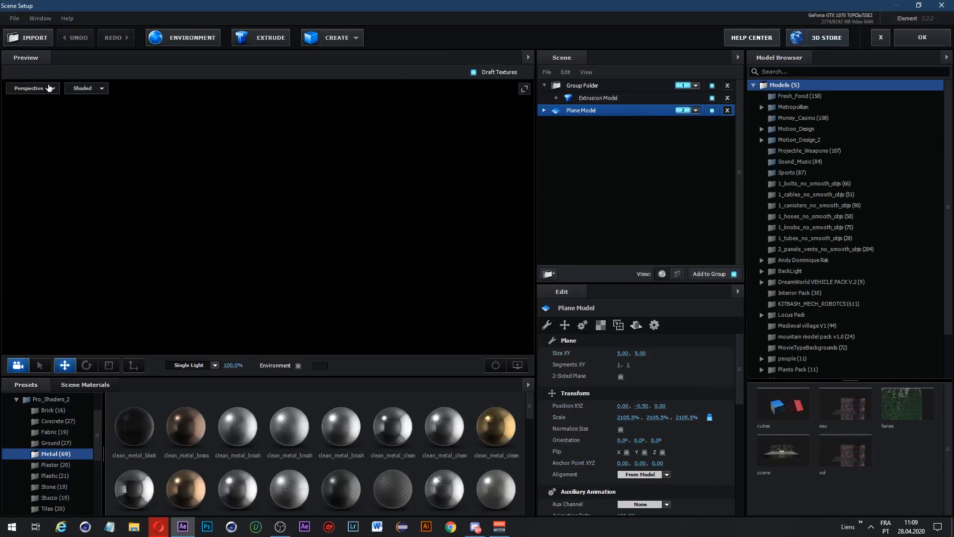
pyautogui.click(567, 86)
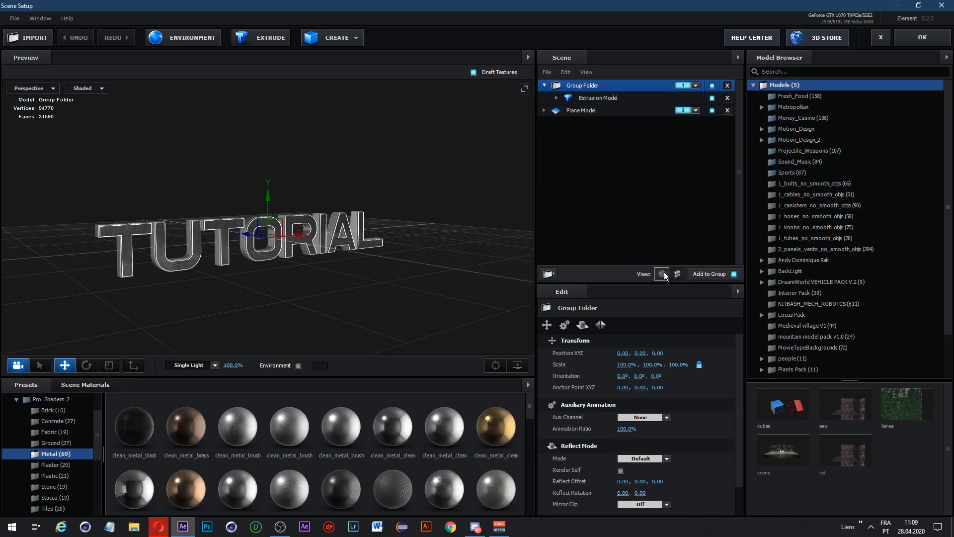
pyautogui.click(594, 98)
pyautogui.click(556, 98)
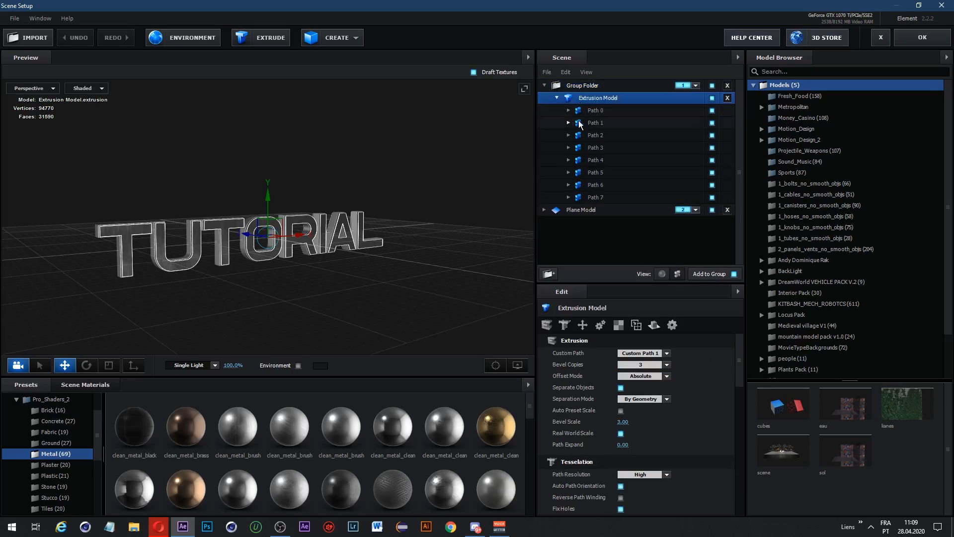
# Step: Examine which letter of the TUTORIAL text each path of the Extrusion Model corresponds to, covering Path 0 through Path 7
pyautogui.click(591, 110)
pyautogui.click(592, 122)
pyautogui.click(596, 136)
pyautogui.click(600, 146)
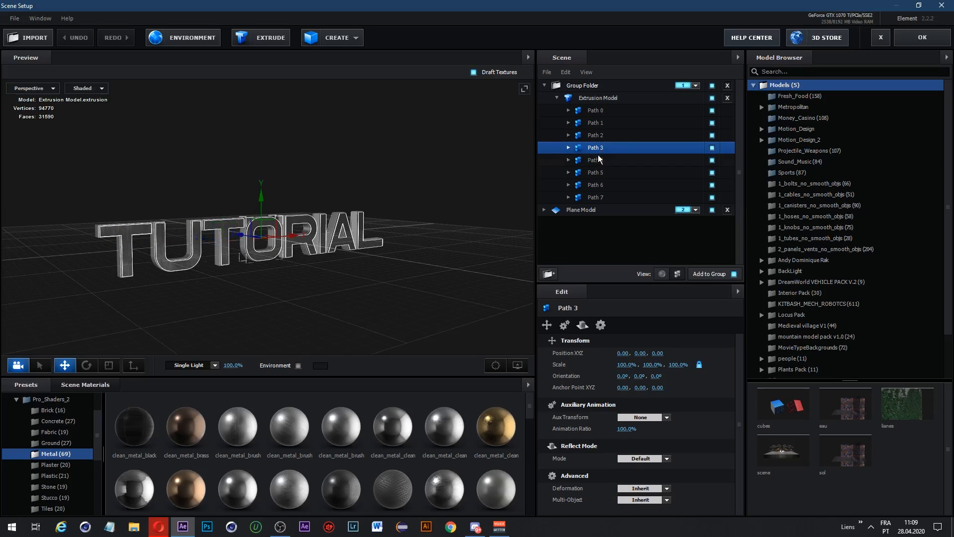
pyautogui.click(598, 159)
pyautogui.click(598, 172)
pyautogui.click(598, 184)
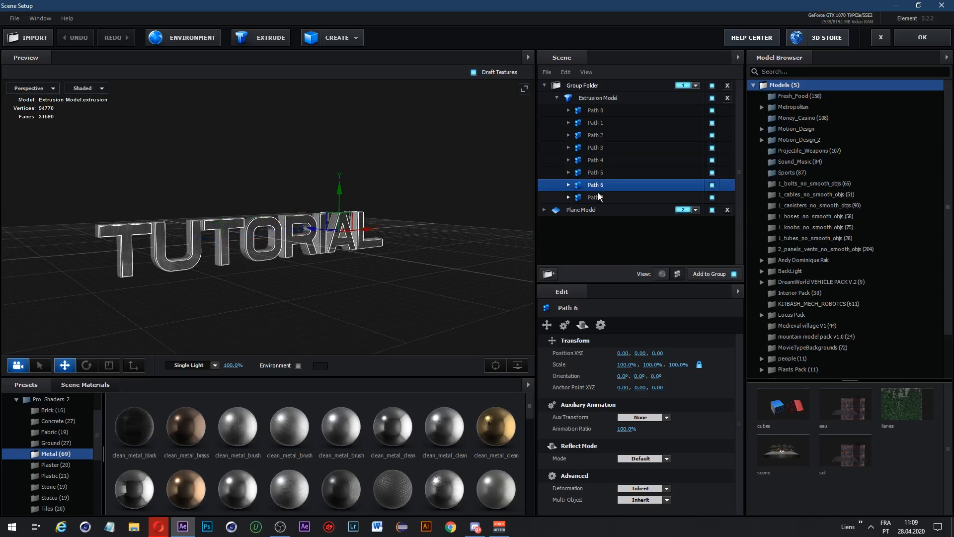
pyautogui.click(598, 196)
pyautogui.click(599, 183)
pyautogui.click(600, 173)
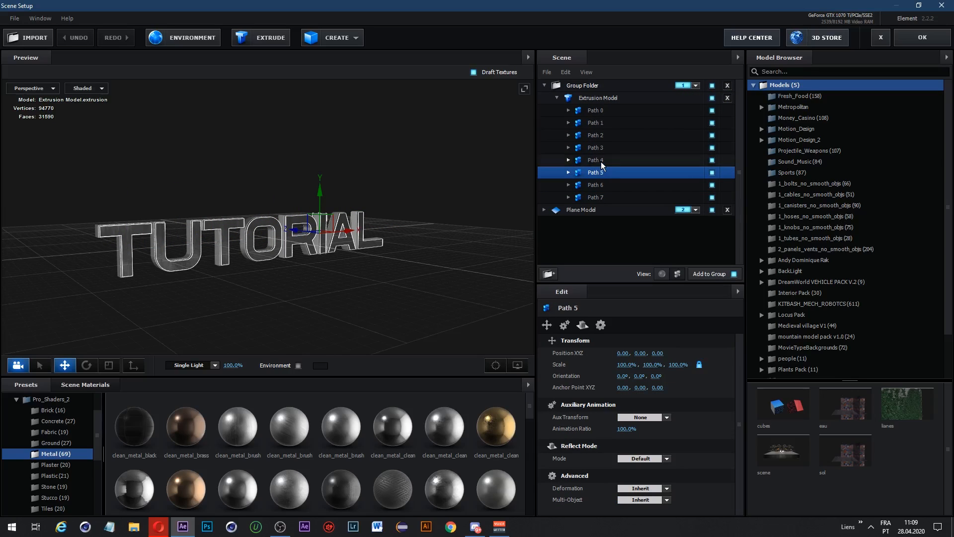
pyautogui.click(601, 160)
pyautogui.click(604, 148)
pyautogui.click(606, 138)
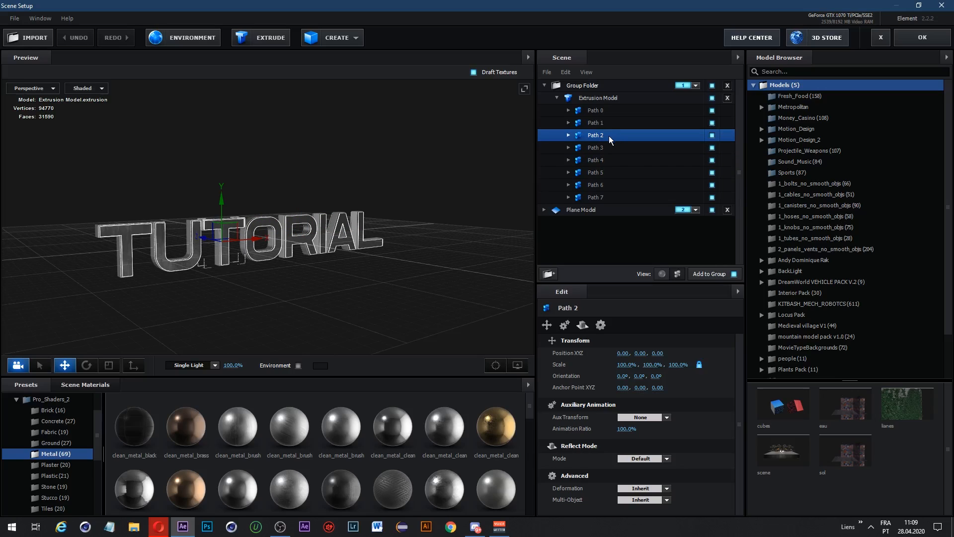
# Step: Add two box models to the Group Folder and move one to each side of the TUTORIAL text
pyautogui.click(333, 40)
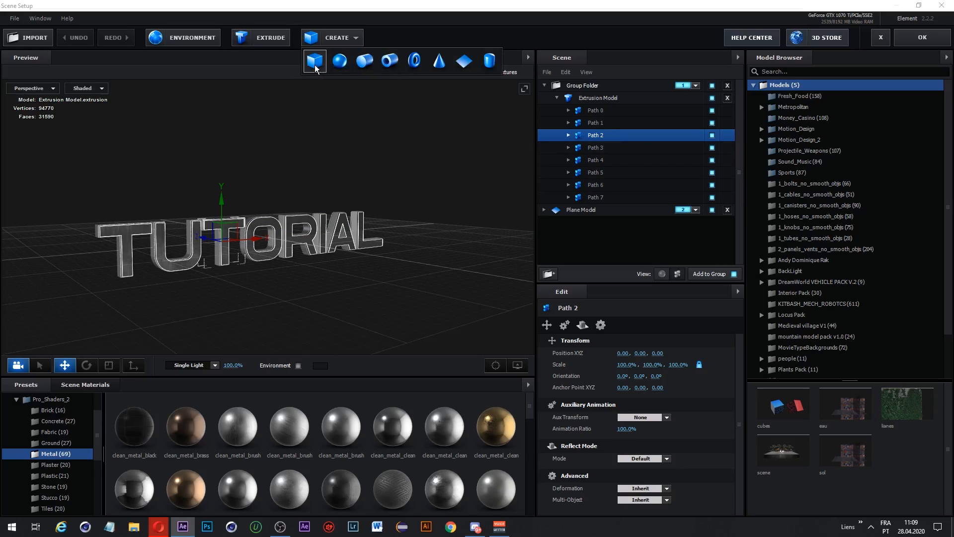
pyautogui.click(315, 63)
pyautogui.click(332, 38)
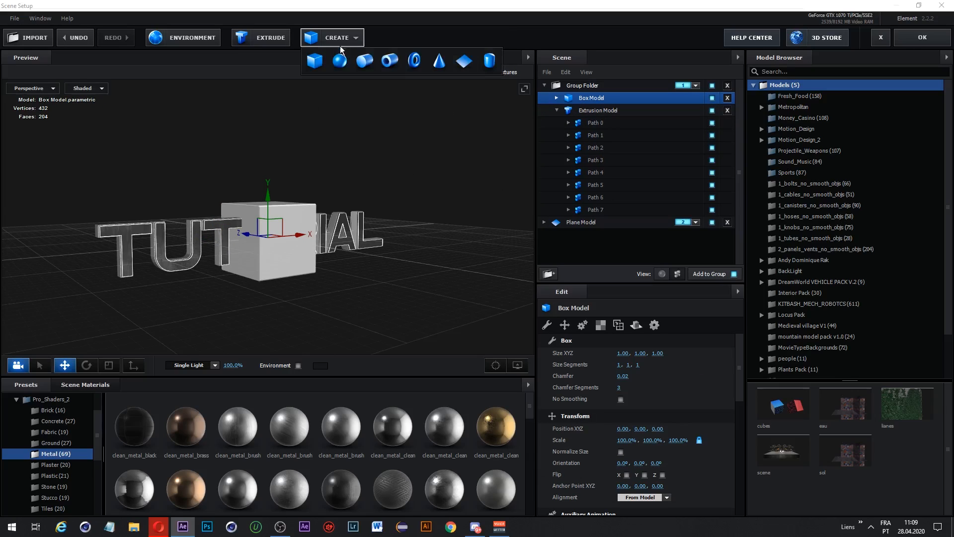
pyautogui.click(309, 62)
pyautogui.moveTo(307, 239); pyautogui.dragTo(454, 222)
pyautogui.click(587, 110)
pyautogui.moveTo(282, 240); pyautogui.dragTo(121, 251)
# Step: Gather both box models in a new nested group folder and delete that folder with its contents
pyautogui.click(549, 274)
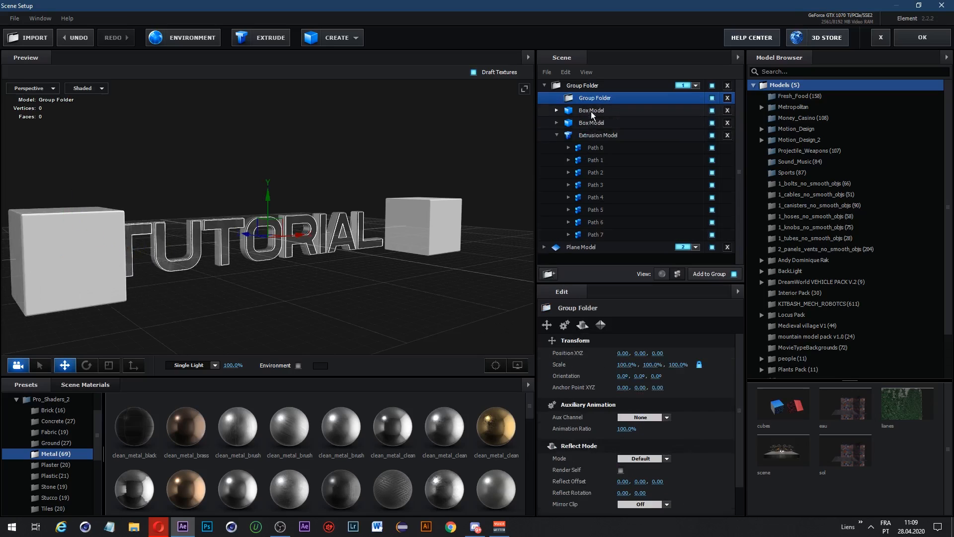
pyautogui.moveTo(592, 111)
pyautogui.mouseDown()
pyautogui.moveTo(597, 97)
pyautogui.moveTo(604, 106)
pyautogui.mouseUp()
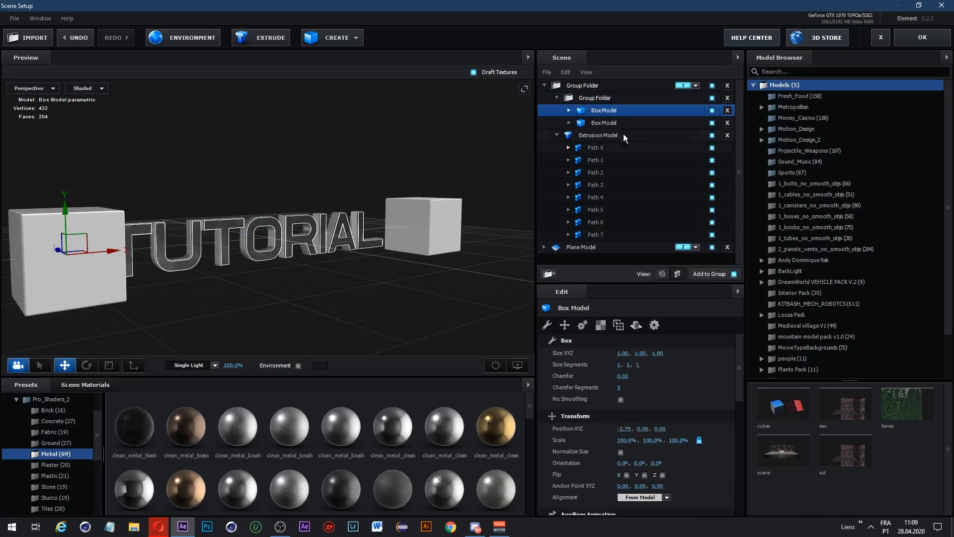
pyautogui.click(623, 134)
pyautogui.click(554, 98)
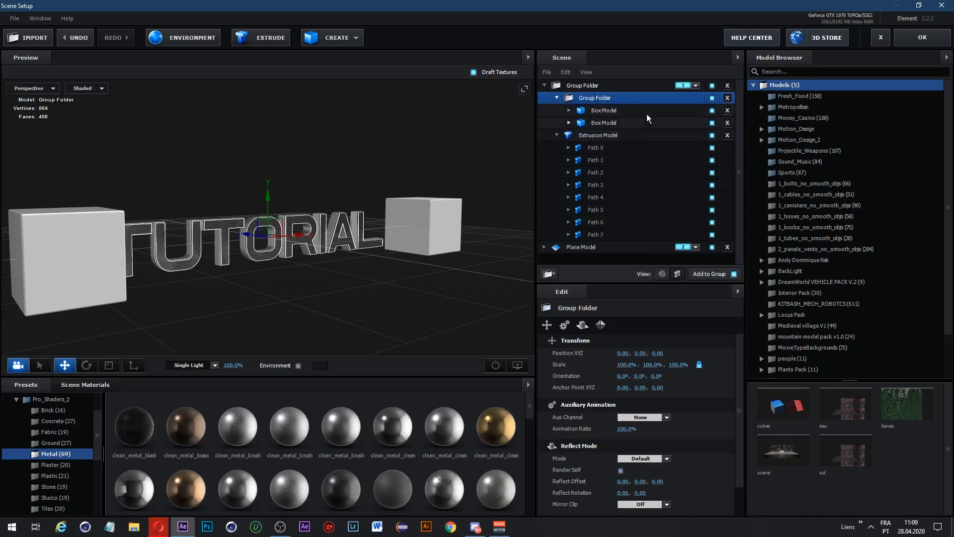
pyautogui.click(727, 98)
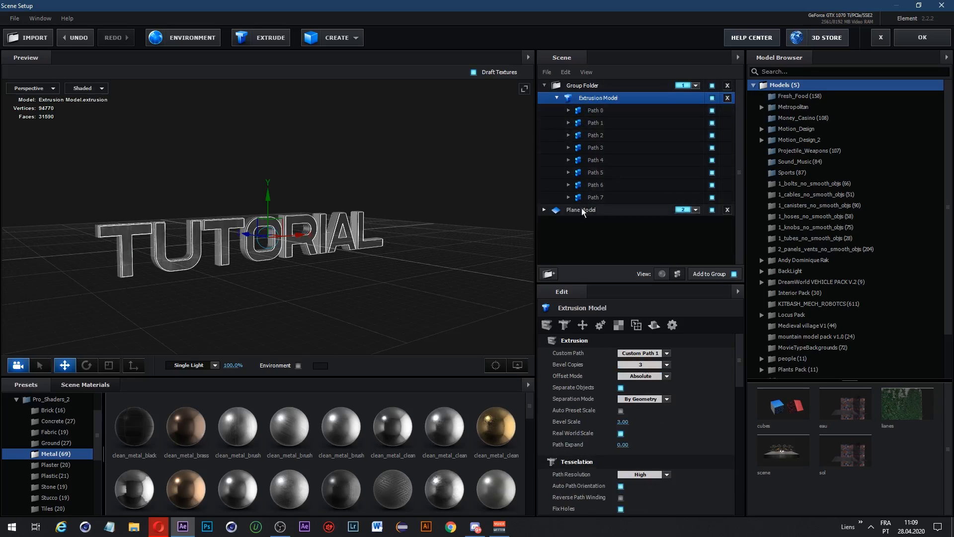
# Step: Switch the scene list to show the extrusion's materials and accept the scene setup
pyautogui.click(599, 172)
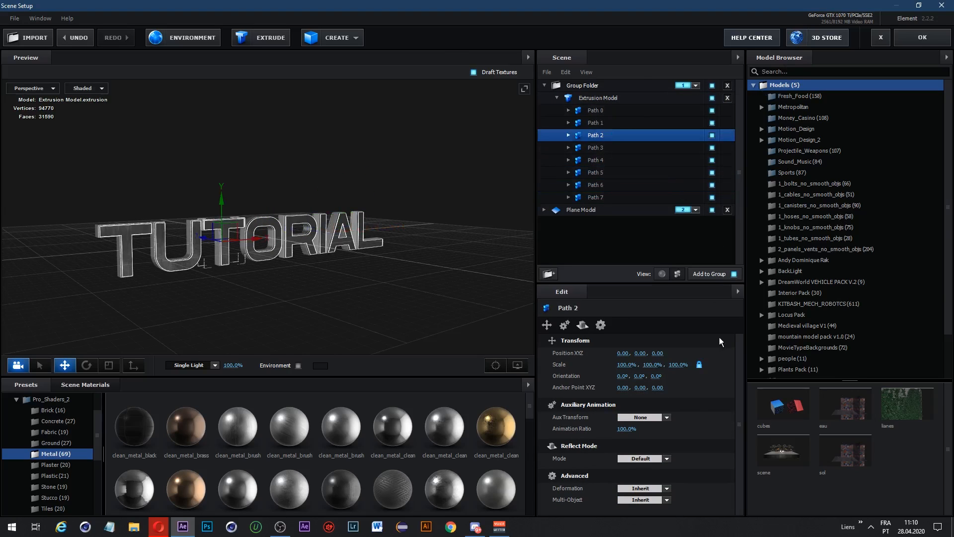
pyautogui.click(662, 273)
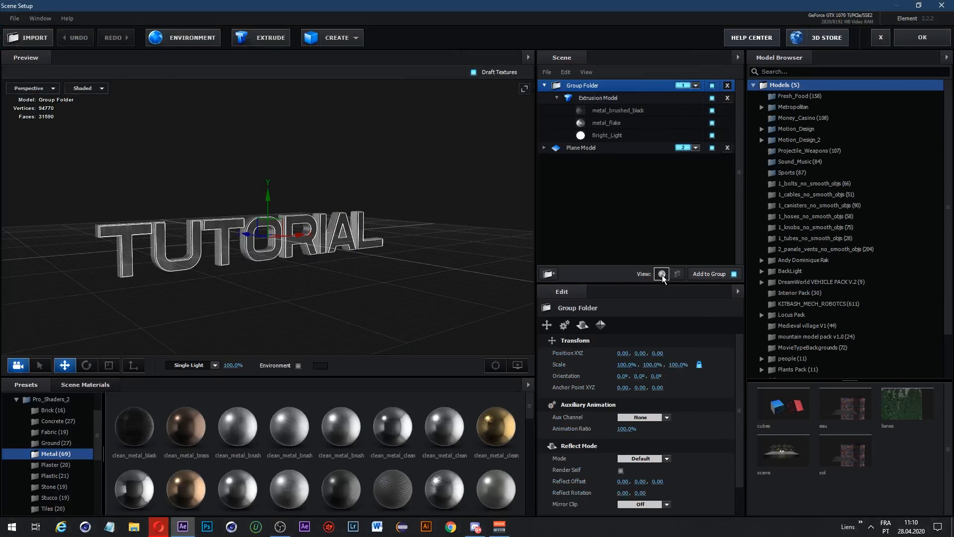
pyautogui.click(921, 37)
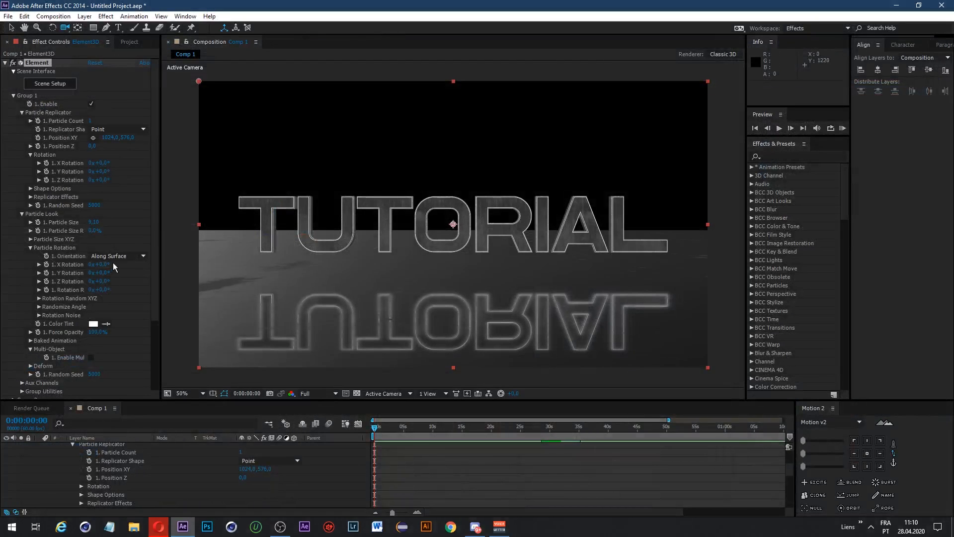
# Step: Collapse the Element3D layer's properties and enable Multi-Object for group 1 under Particle Look
pyautogui.scroll(5, 37, 454)
pyautogui.click(38, 454)
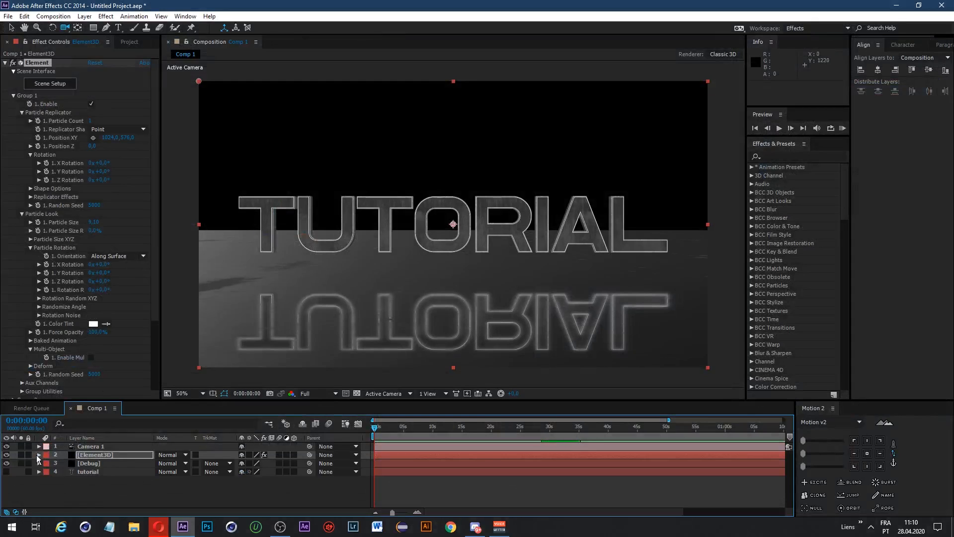
pyautogui.click(85, 358)
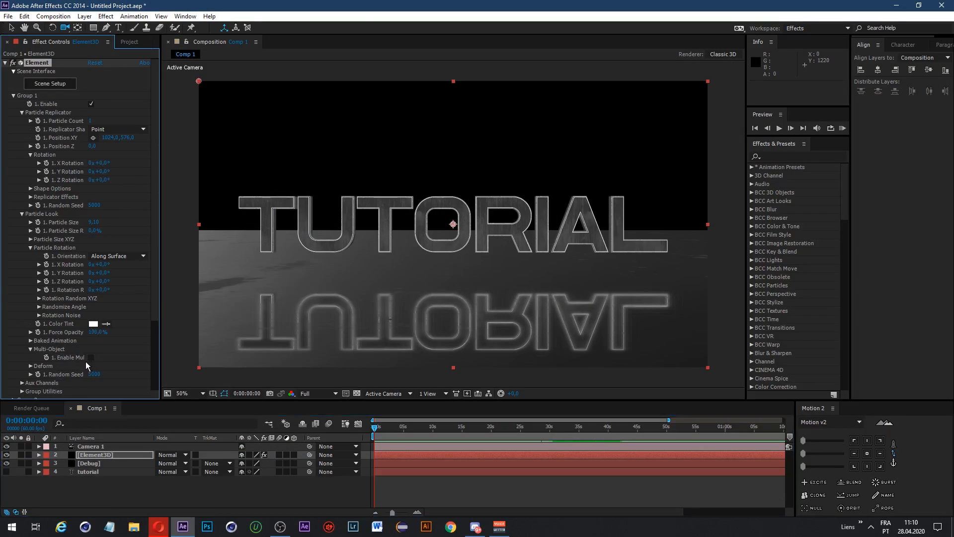
pyautogui.click(91, 357)
pyautogui.scroll(-6, 87, 366)
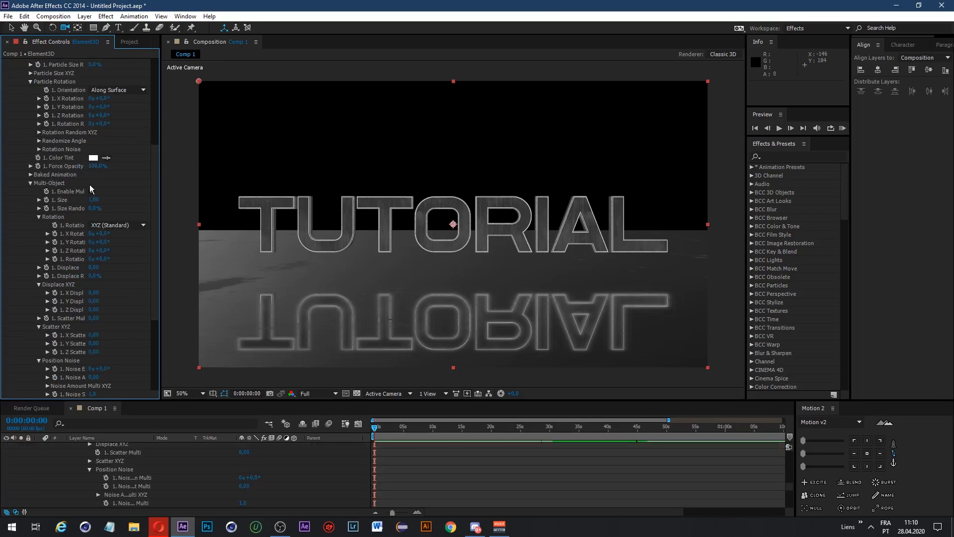
# Step: Try flipping each letter with group 1's Multi-Object X Rotation and set its degrees back to 0
pyautogui.scroll(5, 46, 176)
pyautogui.click(22, 182)
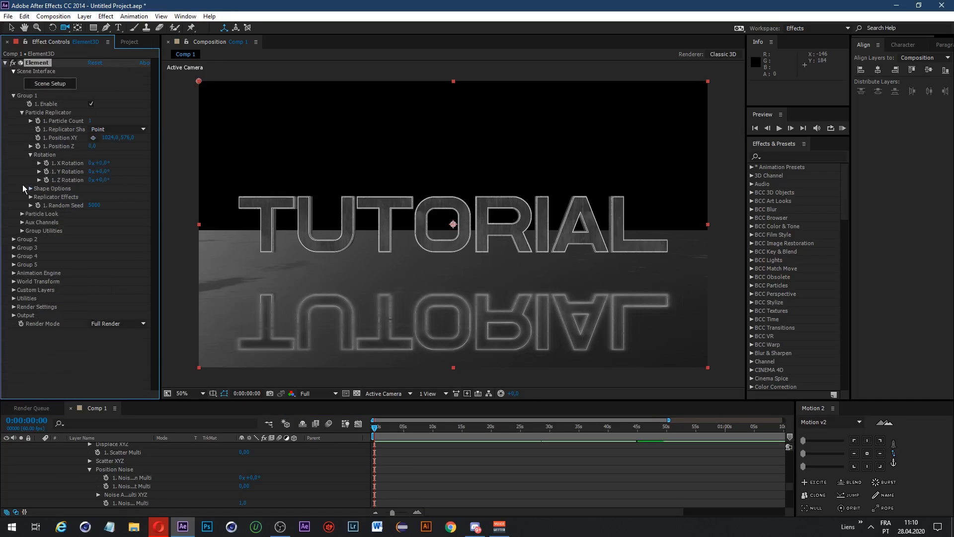
pyautogui.click(22, 214)
pyautogui.scroll(-3, 22, 156)
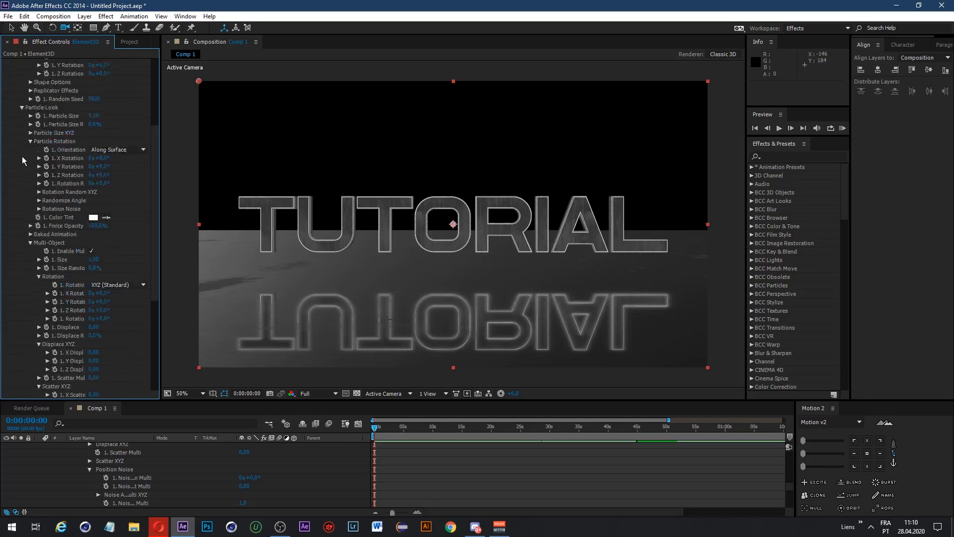
pyautogui.scroll(-5, 21, 145)
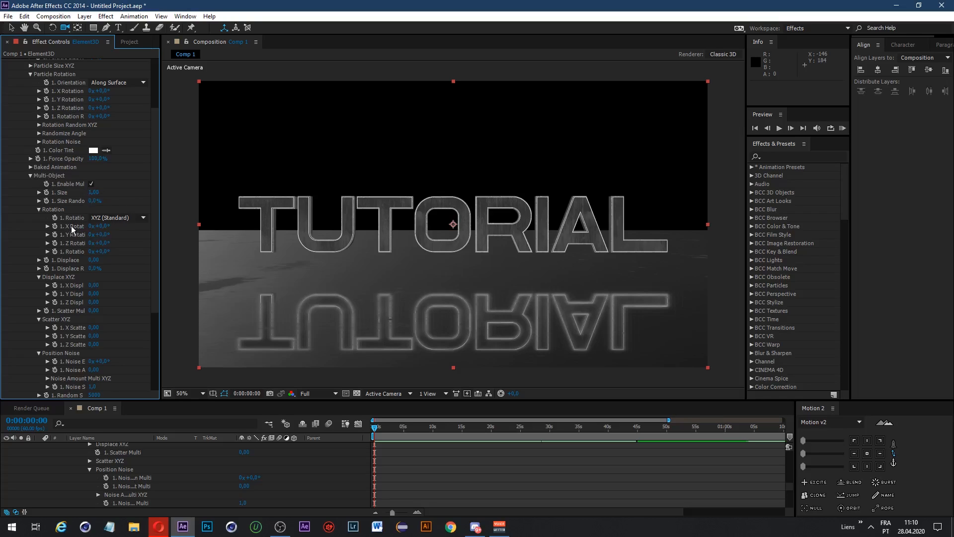
pyautogui.moveTo(102, 230); pyautogui.dragTo(372, 230)
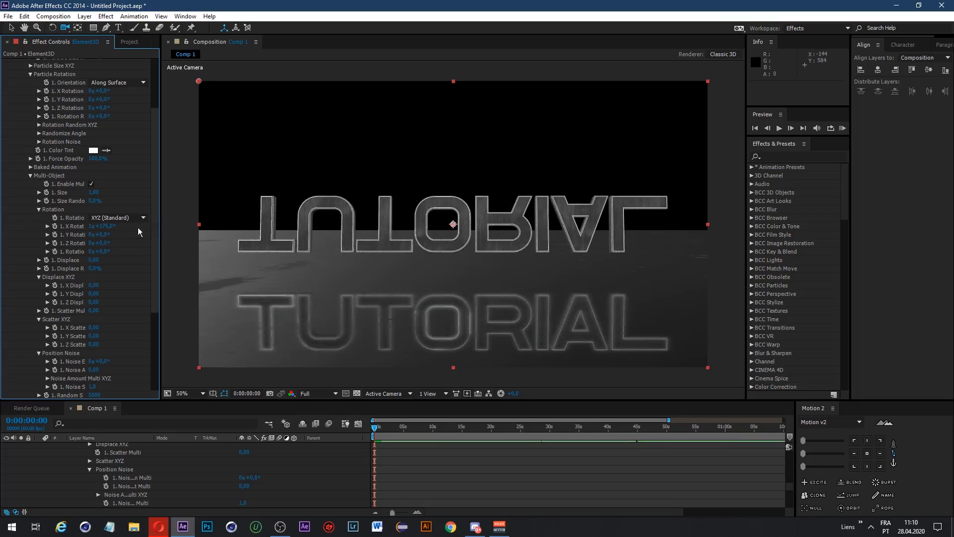
pyautogui.click(107, 226)
pyautogui.write('0')
pyautogui.press('Return')
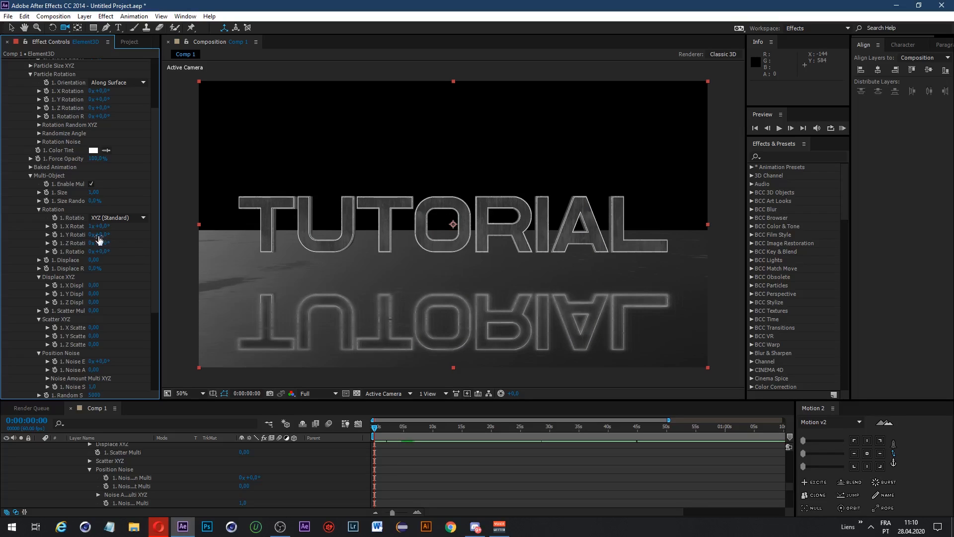
# Step: Compare the Multi-Object Y and Z Rotation of single letters with the whole text's Y Rotation, undoing each change
pyautogui.moveTo(99, 235); pyautogui.dragTo(267, 243)
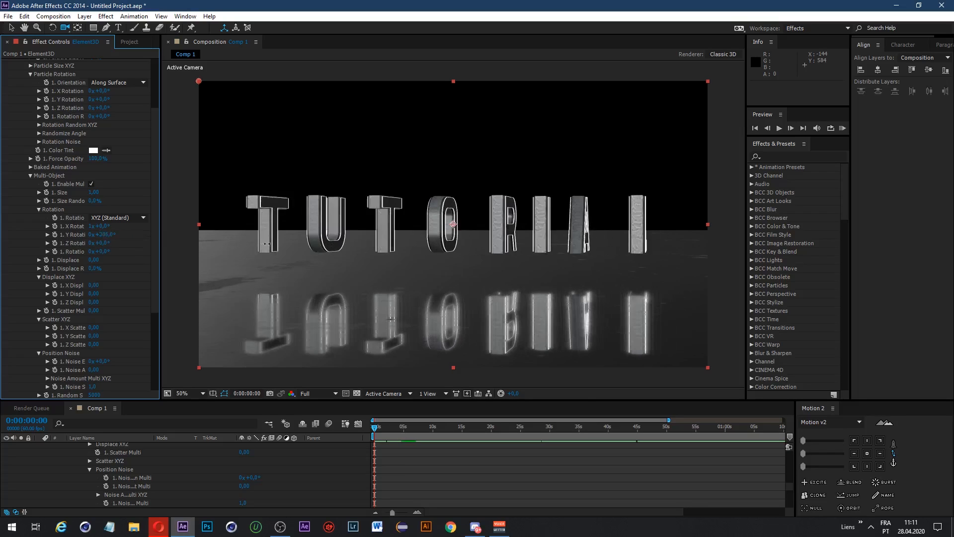
pyautogui.hotkey('ctrl', 'z')
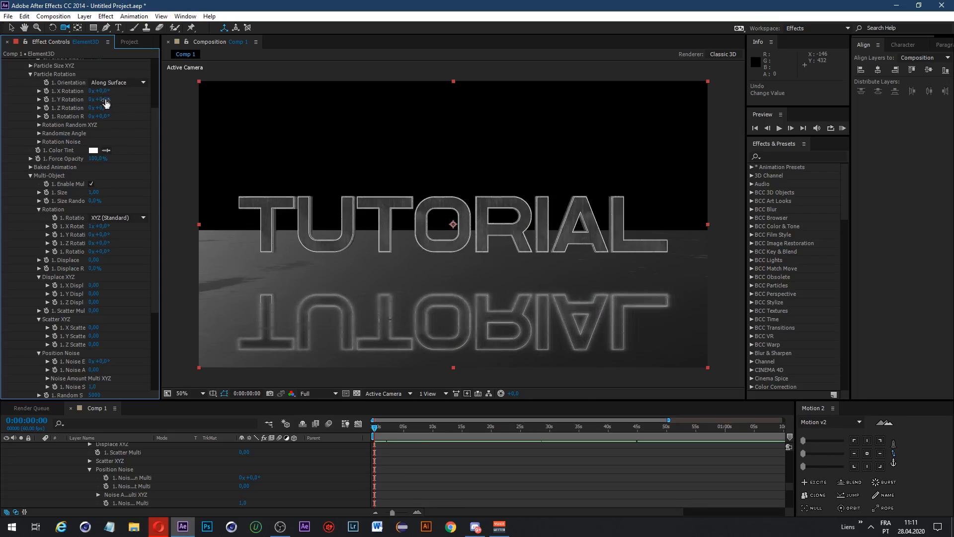
pyautogui.moveTo(105, 99); pyautogui.dragTo(122, 98)
pyautogui.moveTo(202, 97); pyautogui.dragTo(223, 95)
pyautogui.hotkey('ctrl', 'z')
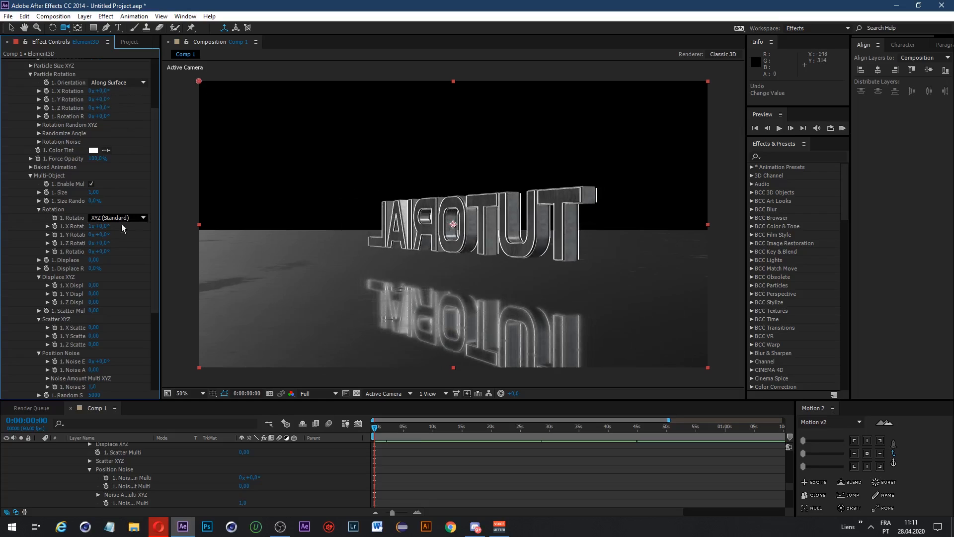
pyautogui.moveTo(103, 243); pyautogui.dragTo(132, 251)
pyautogui.hotkey('ctrl', 'z')
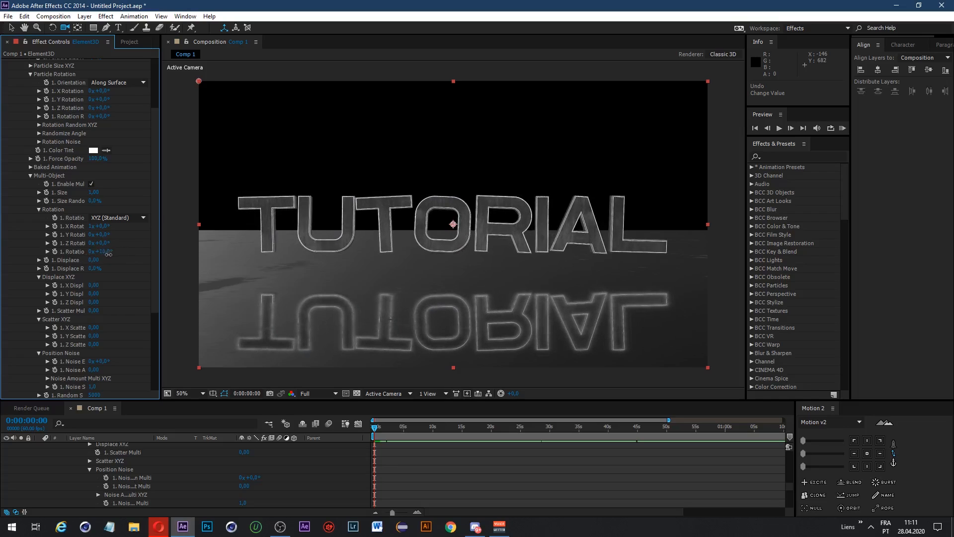
# Step: Set group 1's Multi-Object Rotation Random to 10°
pyautogui.click(107, 252)
pyautogui.write('1')
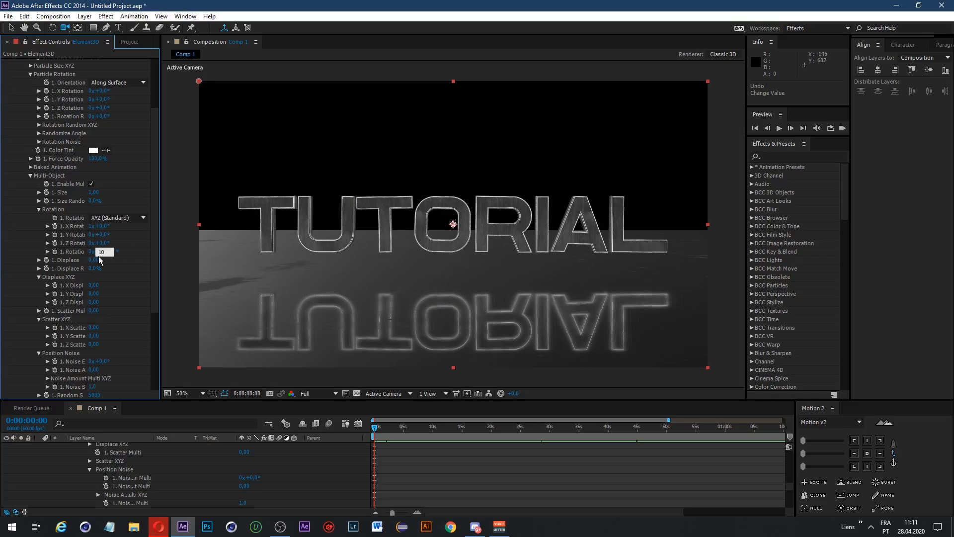
pyautogui.write('0')
pyautogui.press('Return')
# Step: Try a Multi-Object Rotation Random of 15° and undo the change
pyautogui.click(104, 252)
pyautogui.write('15,0')
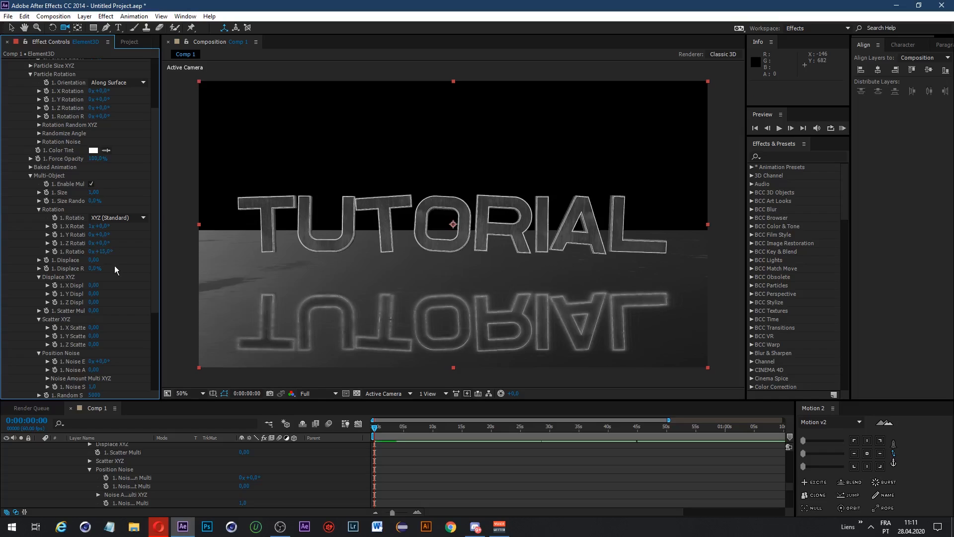
pyautogui.hotkey('ctrl', 'z')
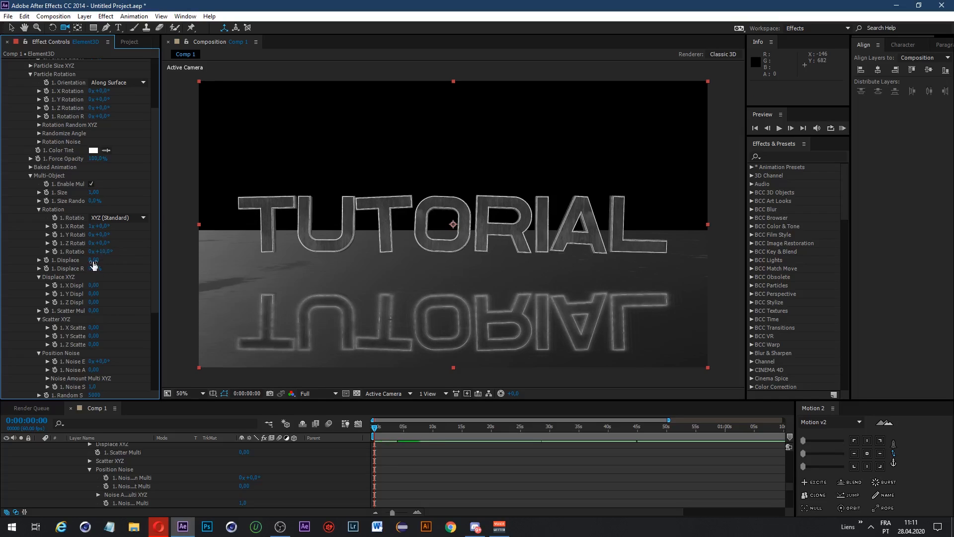
# Step: Try the Multi-Object Displace, Displace Random and X Displace values on the letters
pyautogui.moveTo(95, 265); pyautogui.dragTo(119, 263)
pyautogui.hotkey('ctrl', 'z')
pyautogui.moveTo(82, 268); pyautogui.dragTo(54, 280)
pyautogui.click(99, 270)
pyautogui.write('0x+10,0°')
pyautogui.press('Return')
pyautogui.moveTo(105, 287); pyautogui.dragTo(125, 289)
# Step: Try scattering the letters along X, Y and Z with the Multi-Object Scatter XYZ values, reverting the changes
pyautogui.moveTo(93, 328); pyautogui.dragTo(387, 326)
pyautogui.hotkey('ctrl', 'z')
pyautogui.moveTo(94, 337); pyautogui.dragTo(469, 314)
pyautogui.hotkey('ctrl', 'z')
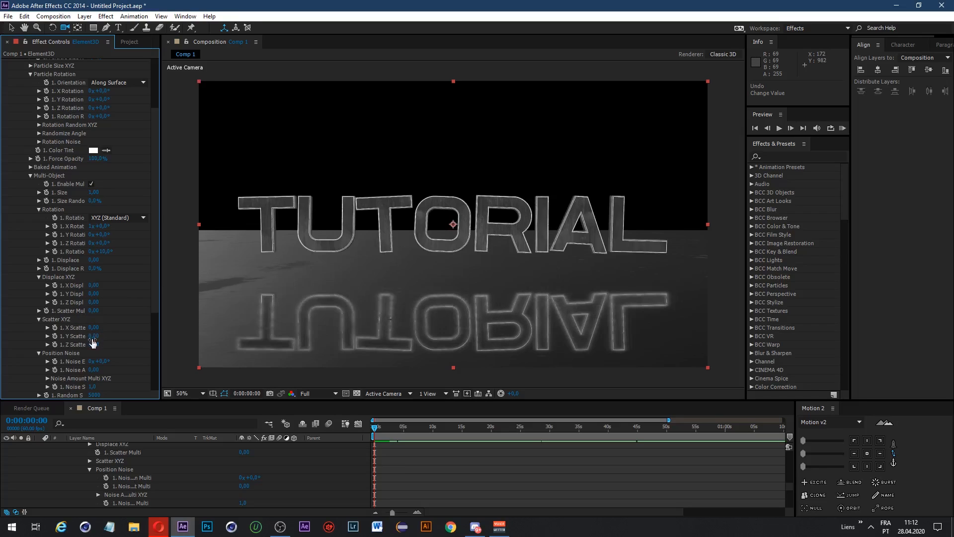
pyautogui.moveTo(93, 328); pyautogui.dragTo(318, 333)
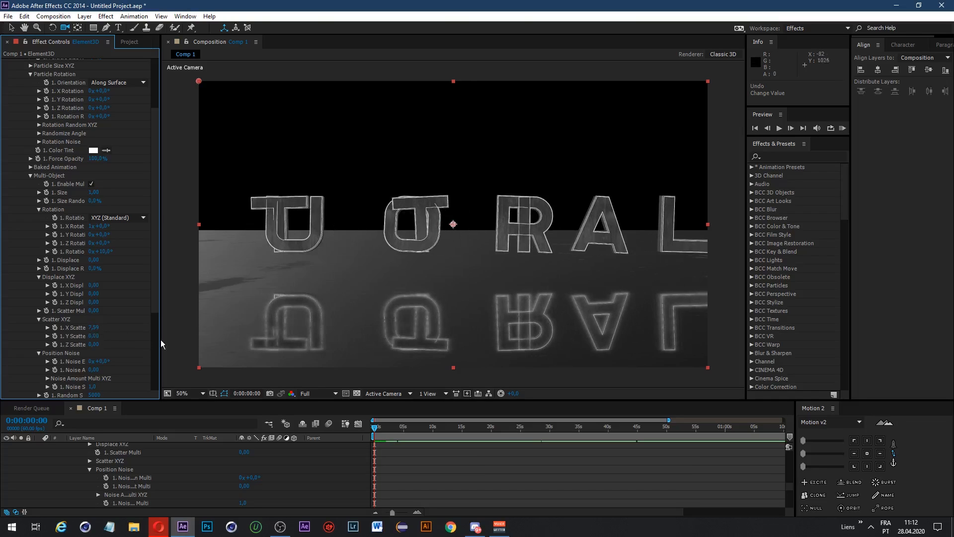
pyautogui.hotkey('ctrl', 'z')
pyautogui.moveTo(94, 345); pyautogui.dragTo(120, 409)
pyautogui.moveTo(95, 351); pyautogui.dragTo(833, 278)
pyautogui.moveTo(96, 354); pyautogui.dragTo(475, 223)
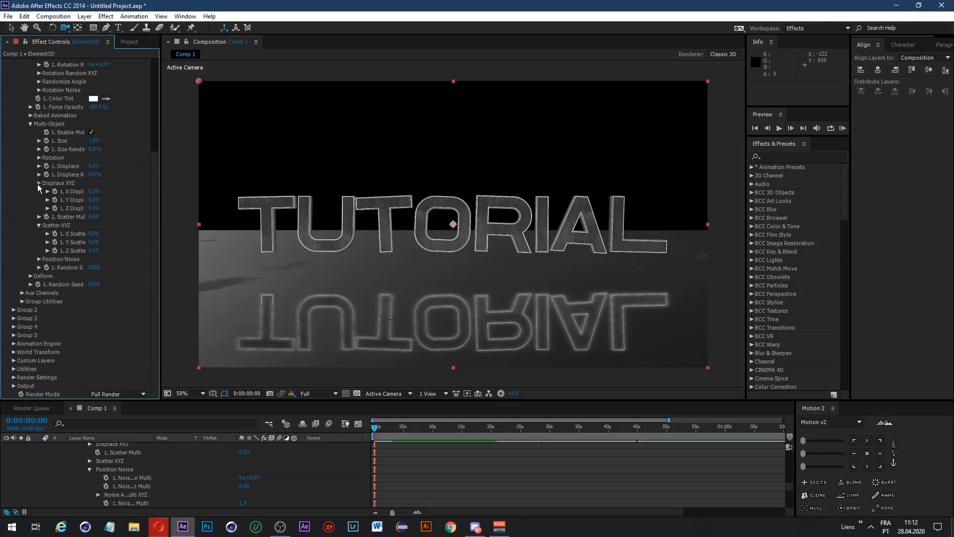
# Step: Collapse the Displace XYZ and Scatter XYZ options under Multi-Object
pyautogui.click(38, 183)
pyautogui.click(38, 225)
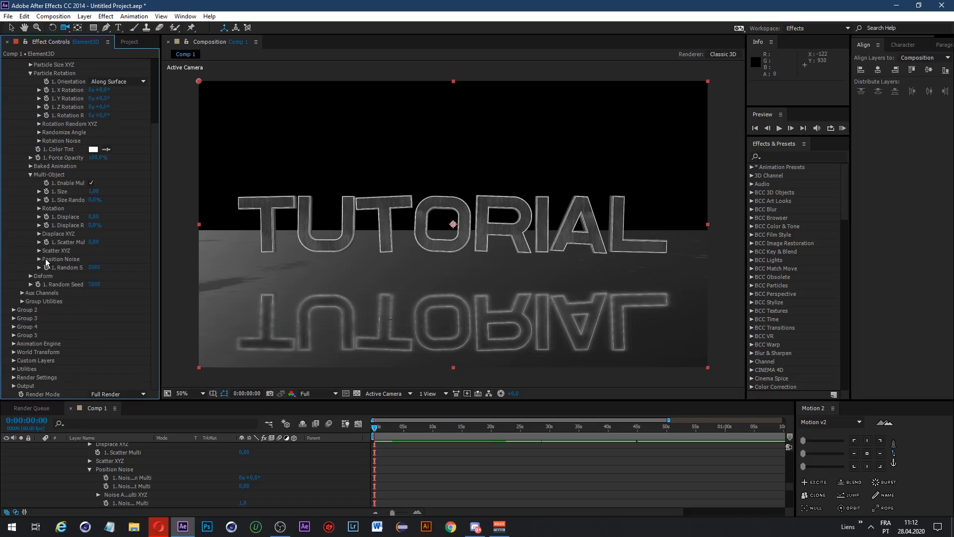
# Step: Enable Twist in Group 1's Deform options, try twisting the letters, and undo the value changes
pyautogui.click(30, 175)
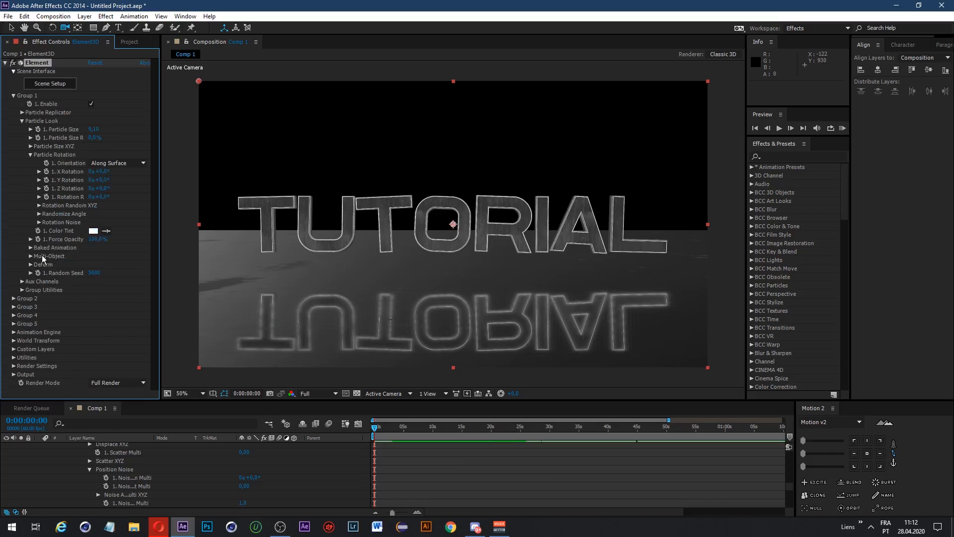
pyautogui.click(31, 265)
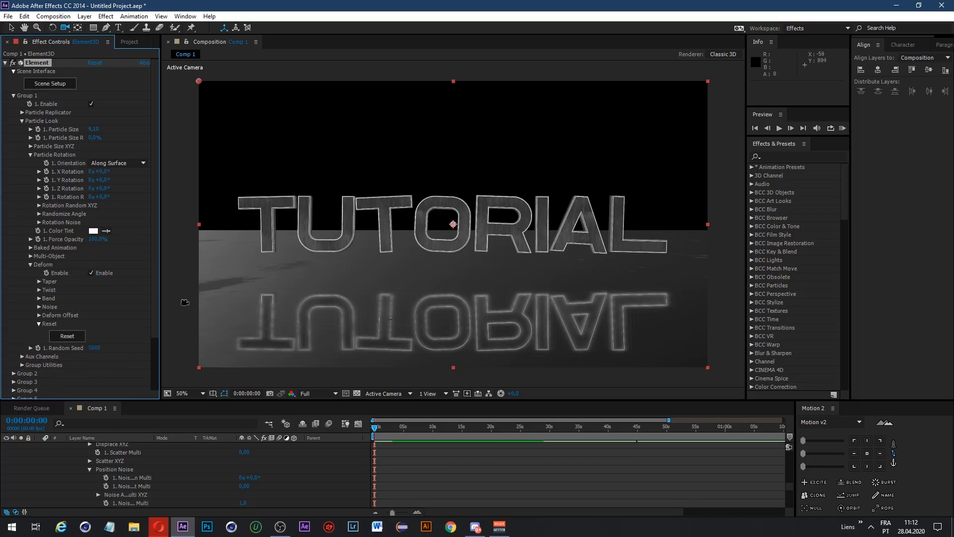
pyautogui.click(39, 290)
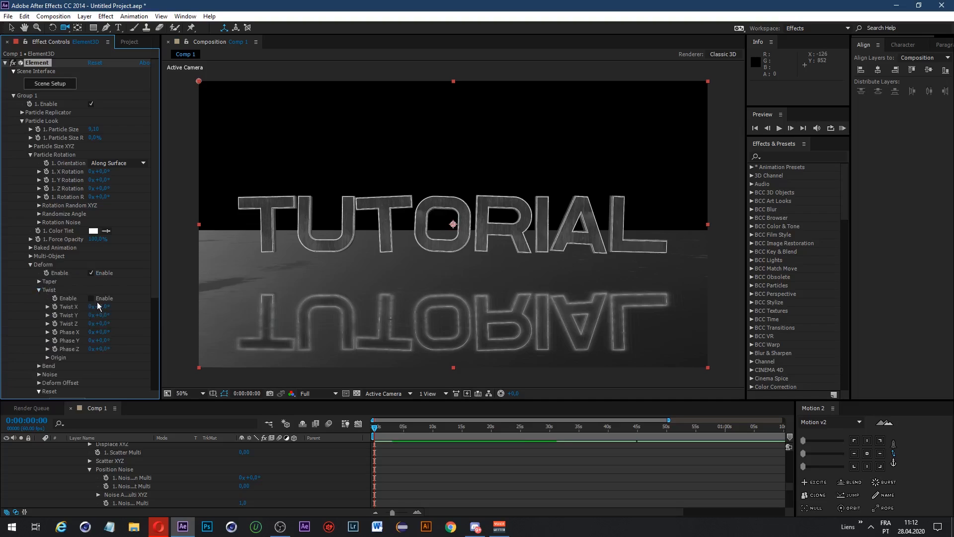
pyautogui.click(91, 299)
pyautogui.moveTo(102, 307)
pyautogui.mouseDown()
pyautogui.moveTo(125, 306)
pyautogui.moveTo(108, 325)
pyautogui.mouseUp()
pyautogui.hotkey('ctrl', 'z')
pyautogui.hotkey('ctrl', 'z')
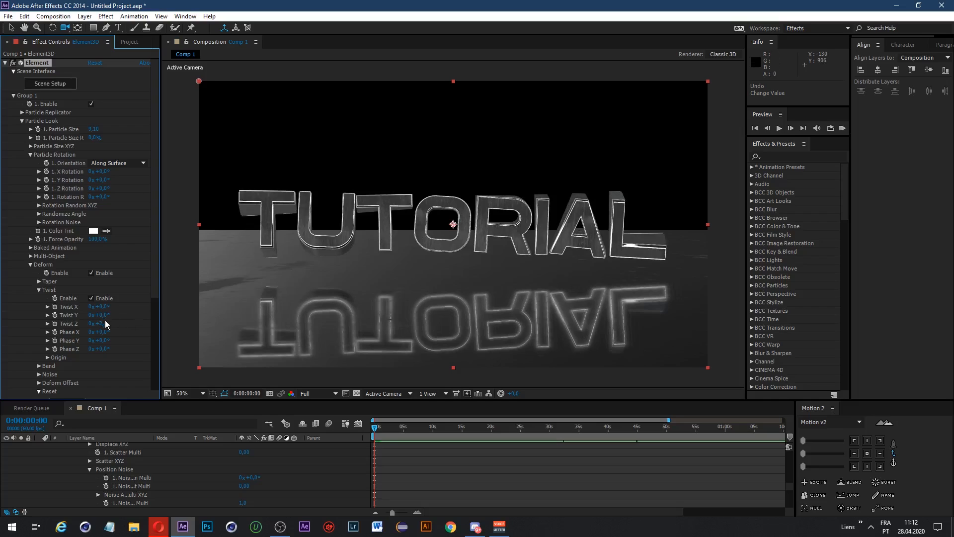
# Step: Set the Deform Twist Z value back to 0°
pyautogui.click(104, 323)
pyautogui.click(130, 324)
pyautogui.click(105, 324)
pyautogui.write('0')
pyautogui.press('Return')
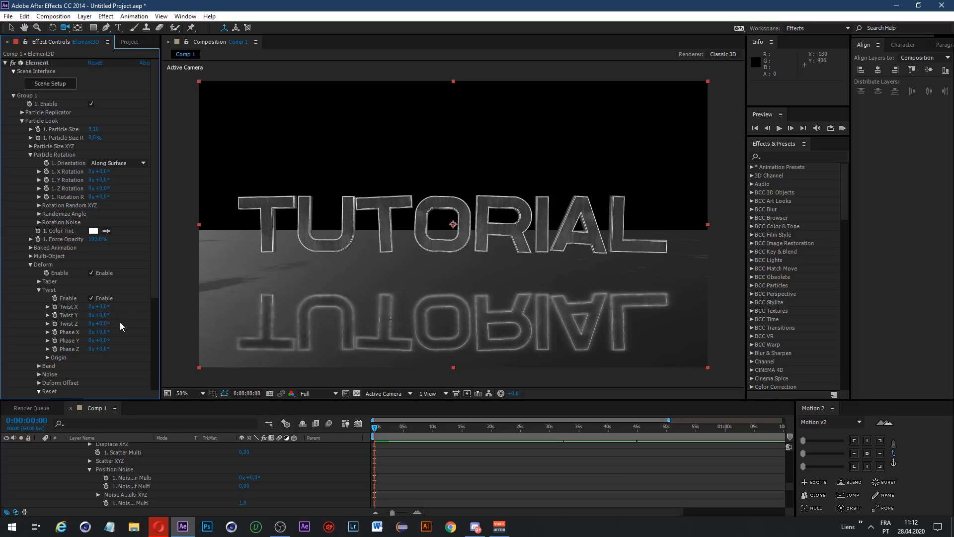
# Step: Try twisting the text about its X axis with a Twist X value of 5° and other amounts
pyautogui.click(105, 307)
pyautogui.write('5')
pyautogui.press('Return')
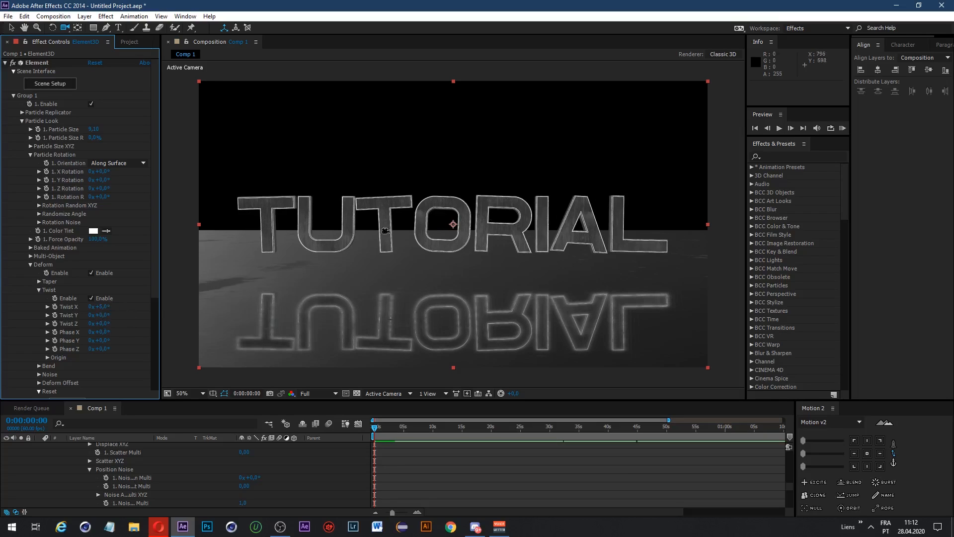
pyautogui.moveTo(106, 307)
pyautogui.mouseDown()
pyautogui.moveTo(114, 311)
pyautogui.moveTo(96, 314)
pyautogui.moveTo(122, 299)
pyautogui.mouseUp()
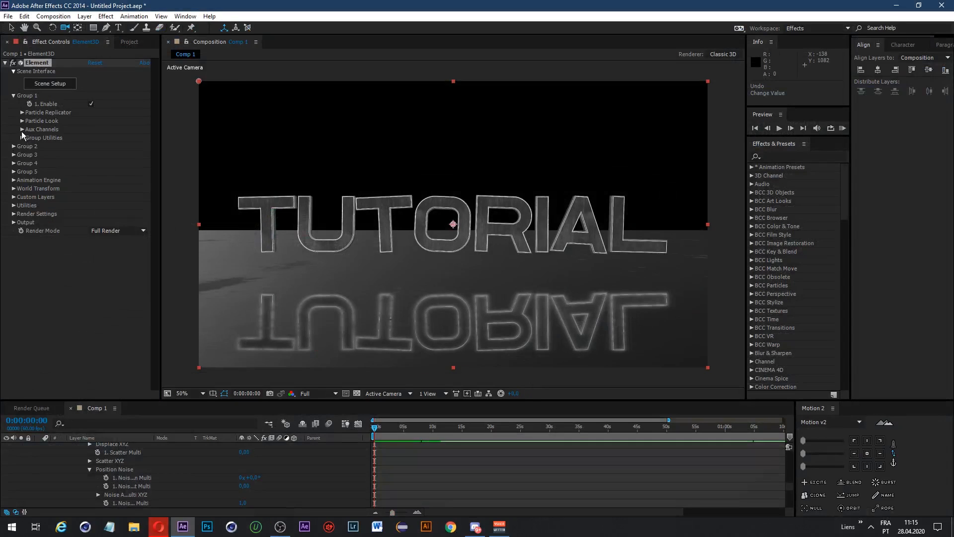
# Step: Show Group 1's Aux Channels, collapse the Element3D layer's properties in the timeline, and keep that layer selected
pyautogui.click(22, 129)
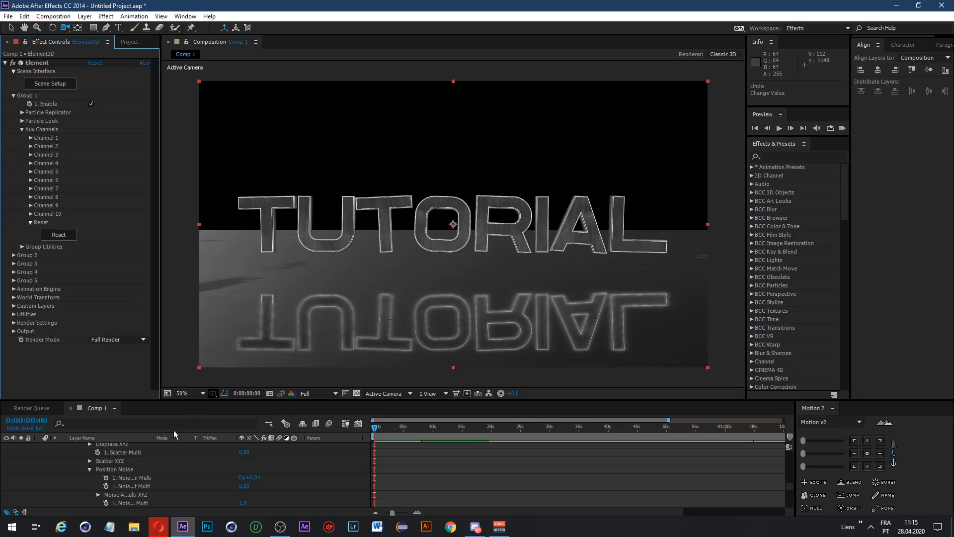
pyautogui.scroll(10, 67, 466)
pyautogui.click(38, 455)
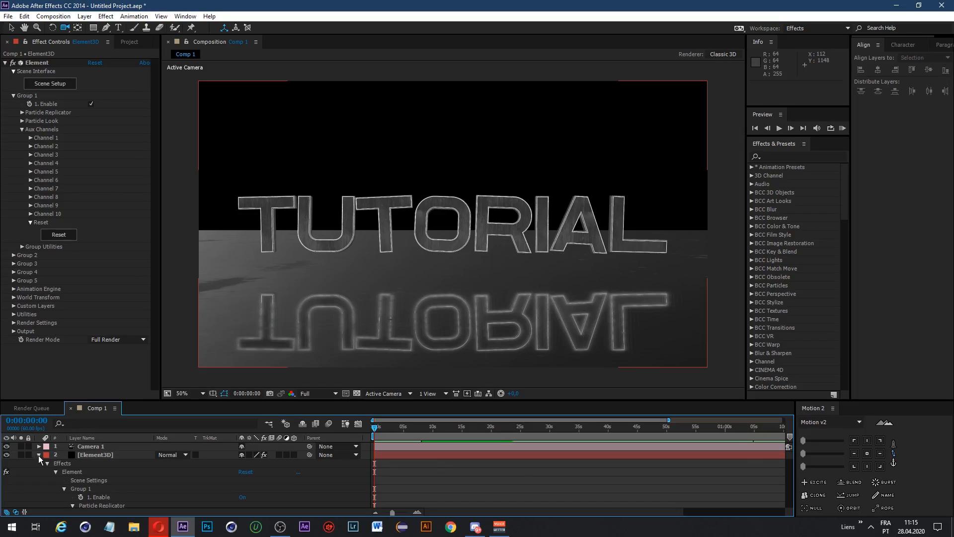
pyautogui.click(88, 462)
pyautogui.click(92, 454)
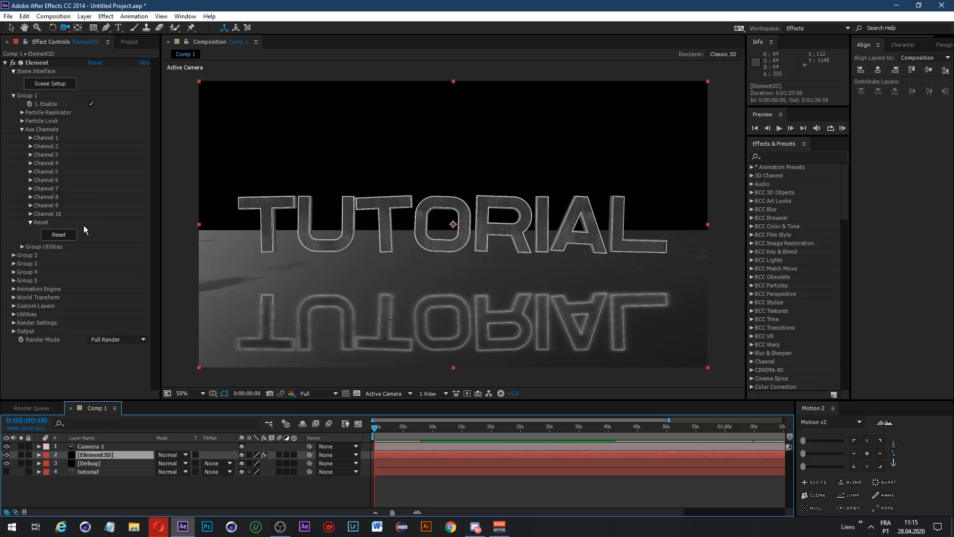
# Step: Open Scene Setup and add a box model, moving it along X to about 3.12 beside the text
pyautogui.click(43, 84)
pyautogui.click(43, 90)
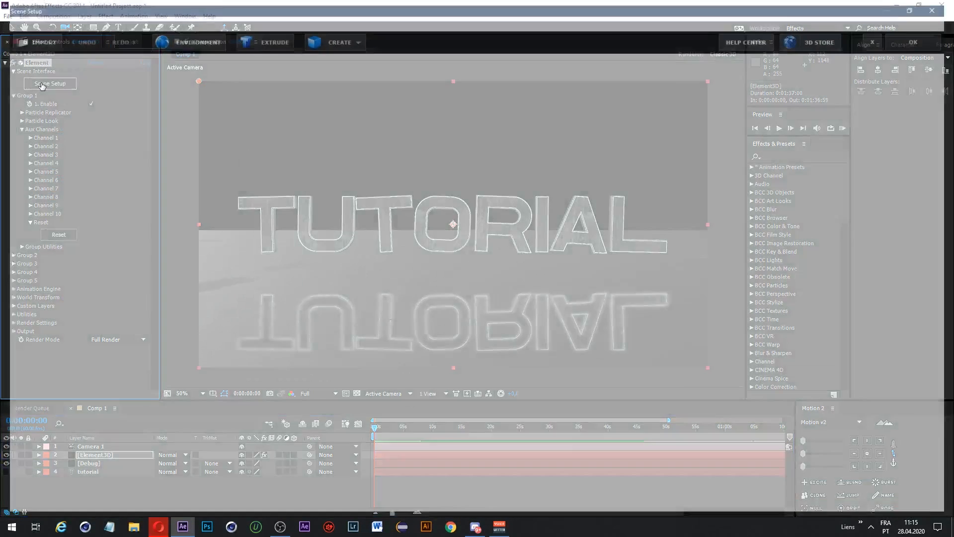
pyautogui.click(355, 38)
pyautogui.click(314, 61)
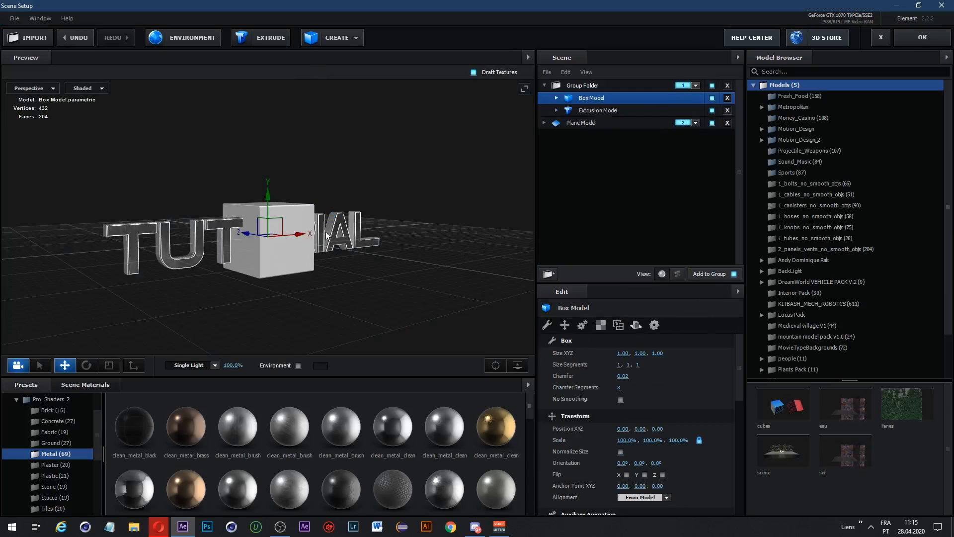
pyautogui.moveTo(295, 233); pyautogui.dragTo(415, 225)
# Step: Add a torus model and raise it above the text to a Y position of about 1.02
pyautogui.click(332, 37)
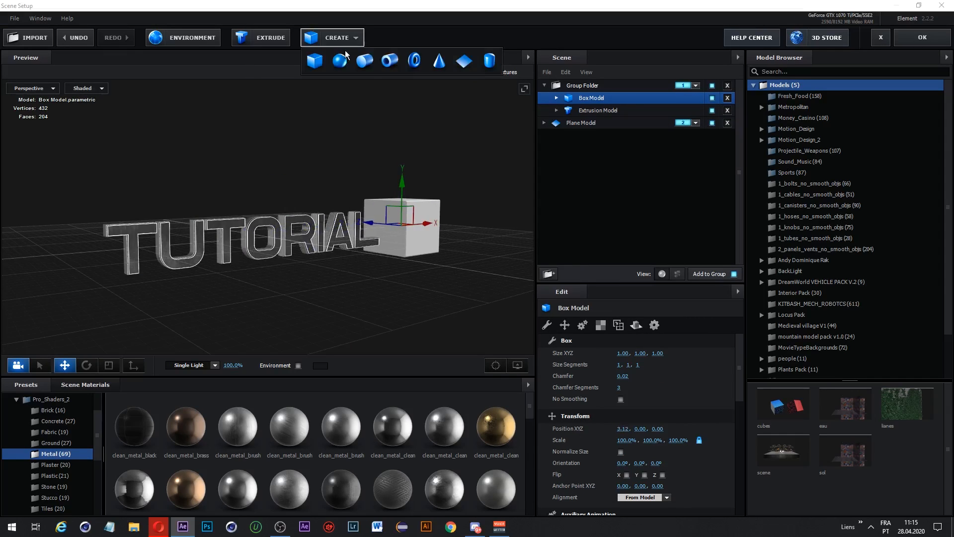
pyautogui.click(415, 61)
pyautogui.moveTo(290, 210)
pyautogui.mouseDown()
pyautogui.moveTo(277, 145)
pyautogui.moveTo(288, 227)
pyautogui.mouseUp()
pyautogui.moveTo(268, 196); pyautogui.dragTo(268, 127)
# Step: Add a cone model and move it to the start of the text, at an X position of about -2.91
pyautogui.click(310, 31)
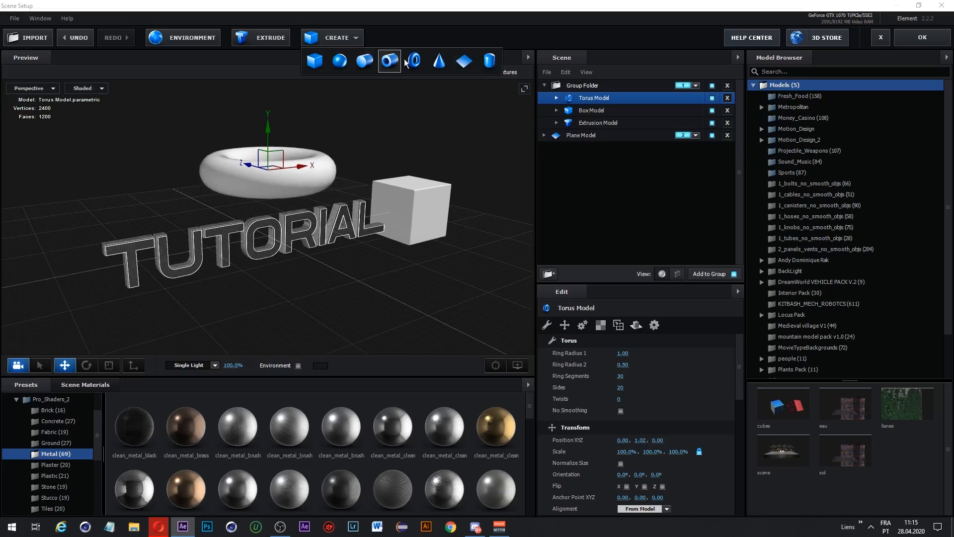
pyautogui.click(439, 63)
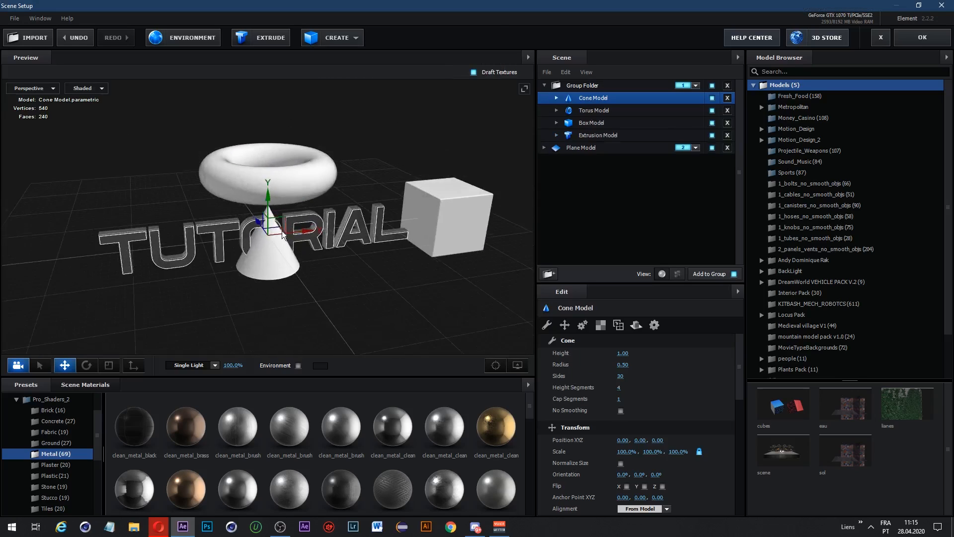
pyautogui.moveTo(288, 232); pyautogui.dragTo(182, 232)
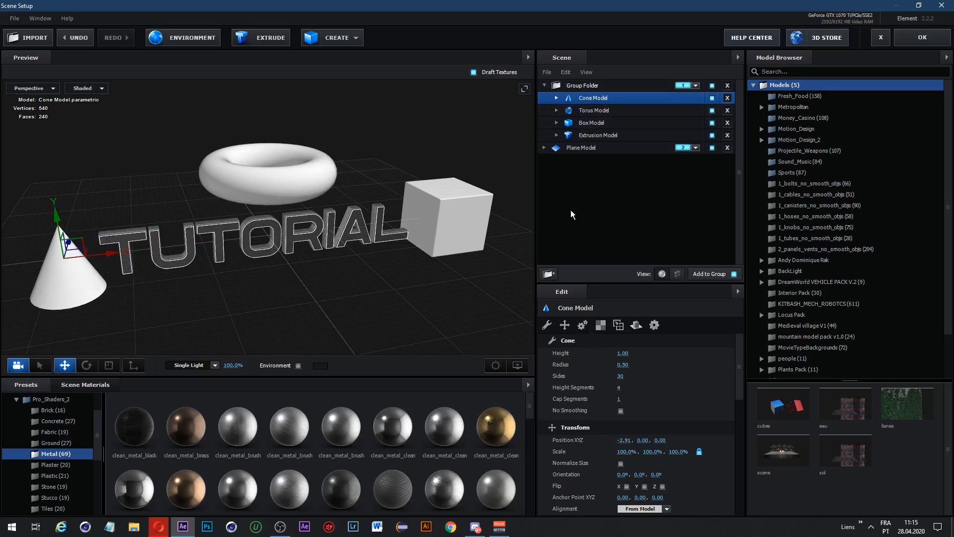
# Step: Assign the cone model to Aux Channel 1 in its Auxiliary Animation settings
pyautogui.scroll(-5, 606, 395)
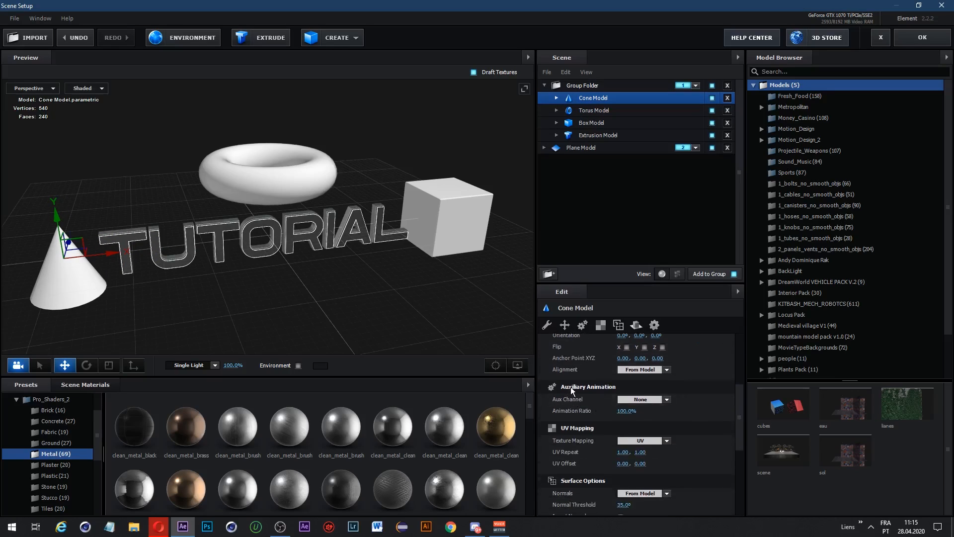
pyautogui.click(636, 399)
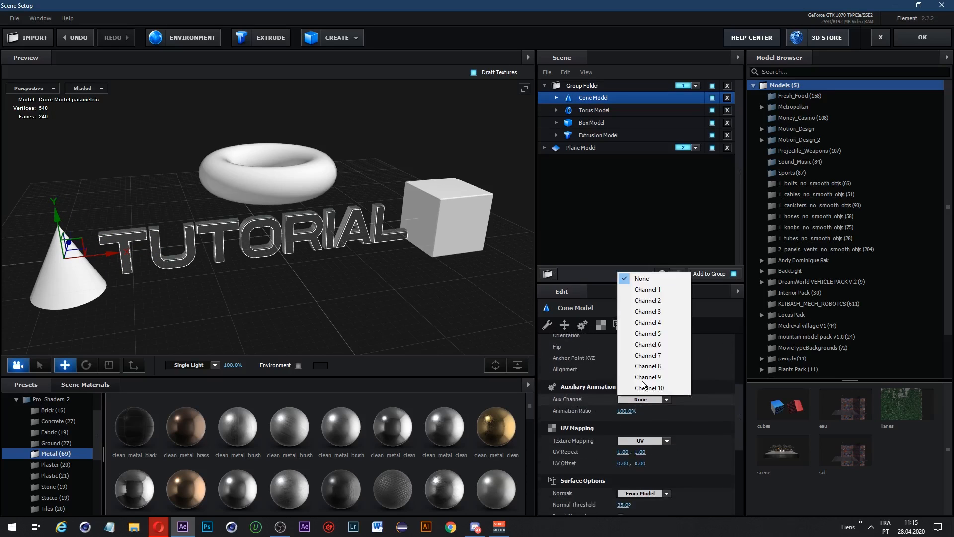
pyautogui.click(660, 291)
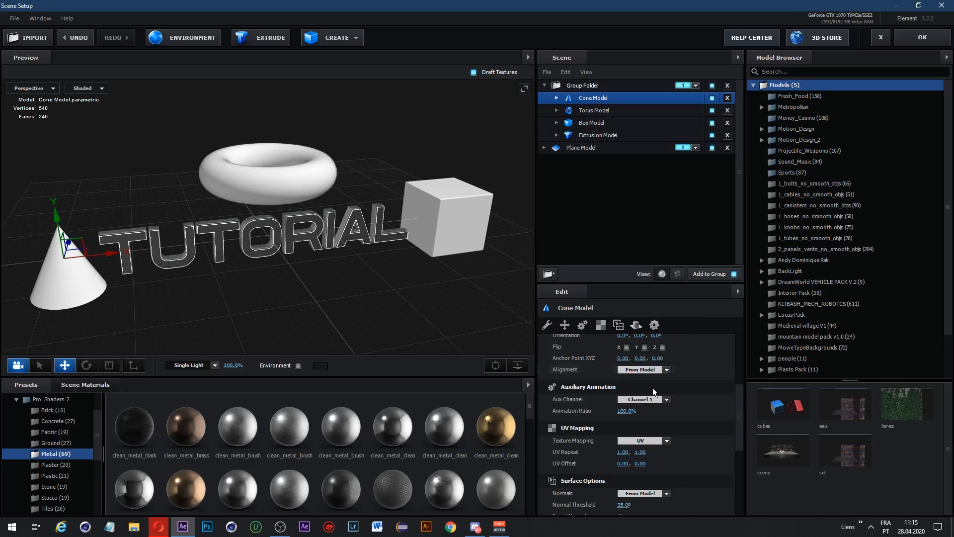
# Step: Assign an auxiliary animation channel to the torus model
pyautogui.click(596, 111)
pyautogui.scroll(-5, 627, 389)
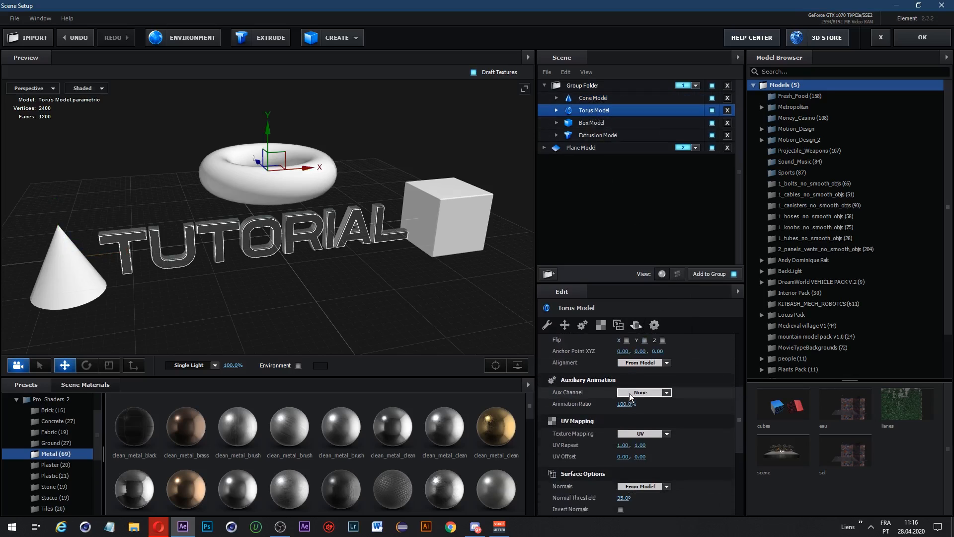
pyautogui.scroll(5, 638, 398)
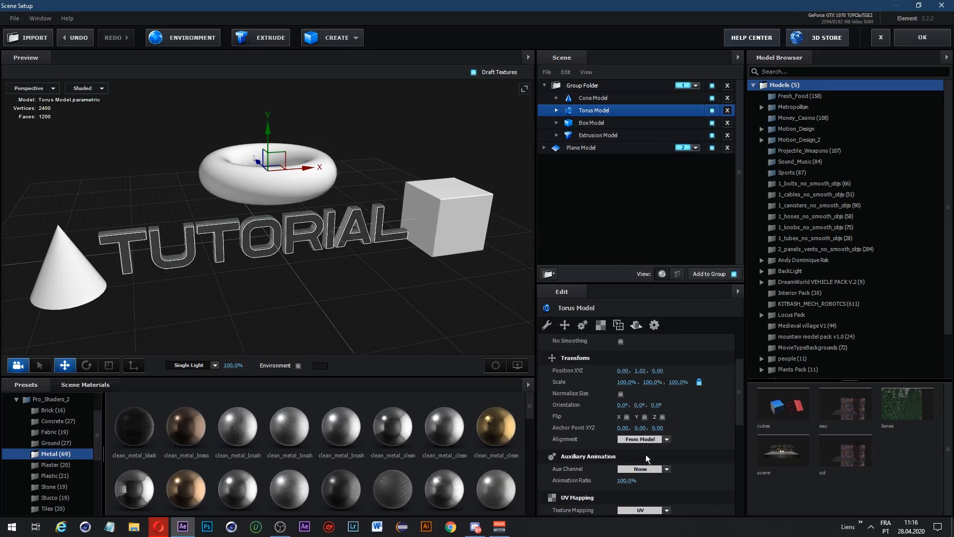
pyautogui.click(643, 468)
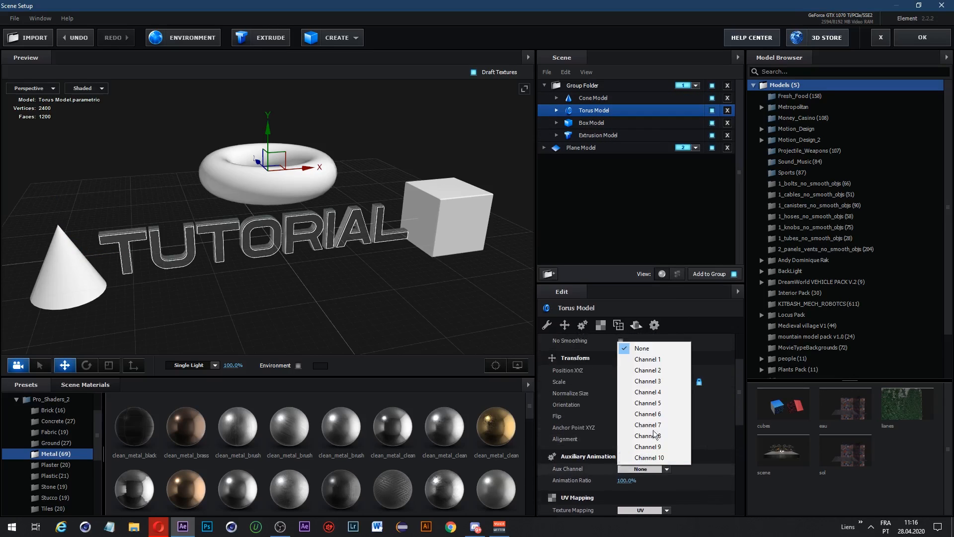
# Step: Assign the box model to Aux Channel 3 in its Auxiliary Animation settings
pyautogui.click(594, 123)
pyautogui.scroll(-5, 634, 413)
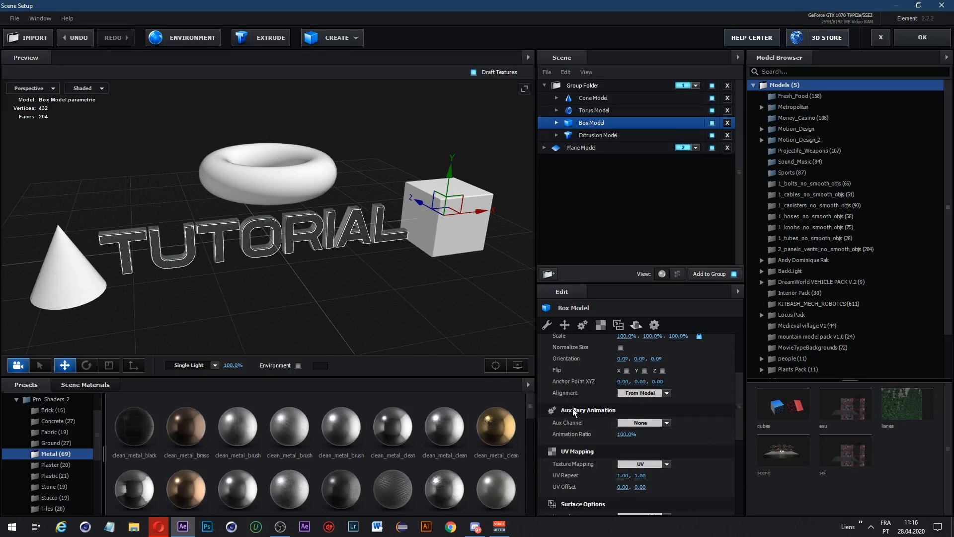
pyautogui.click(644, 422)
pyautogui.click(646, 335)
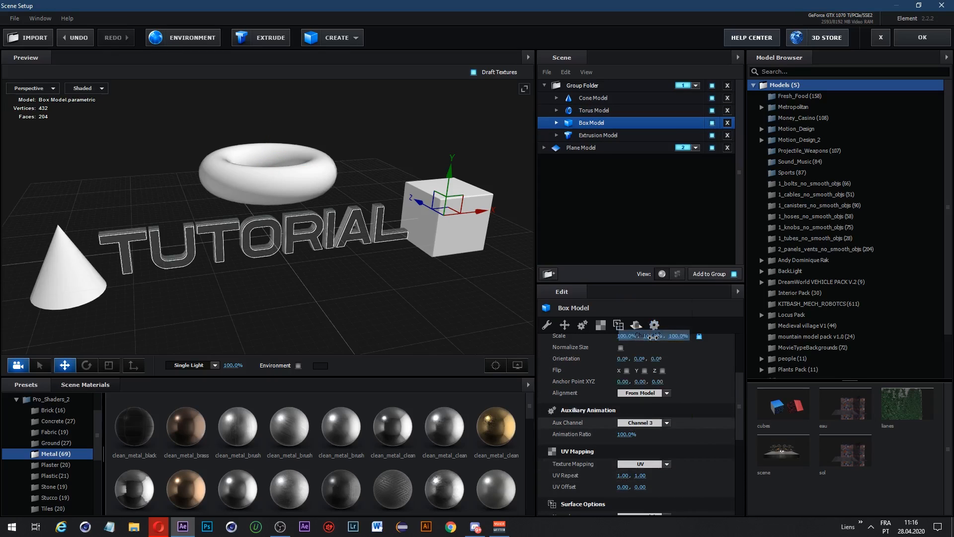
# Step: Assign the extruded text model to Aux Channel 4 and accept the scene setup
pyautogui.click(612, 136)
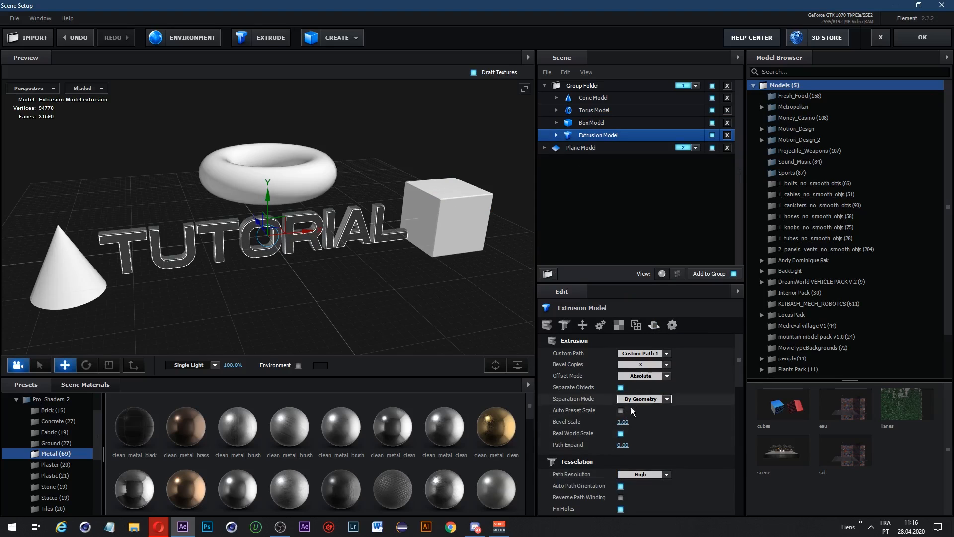
pyautogui.scroll(-3, 631, 437)
pyautogui.scroll(-2, 631, 437)
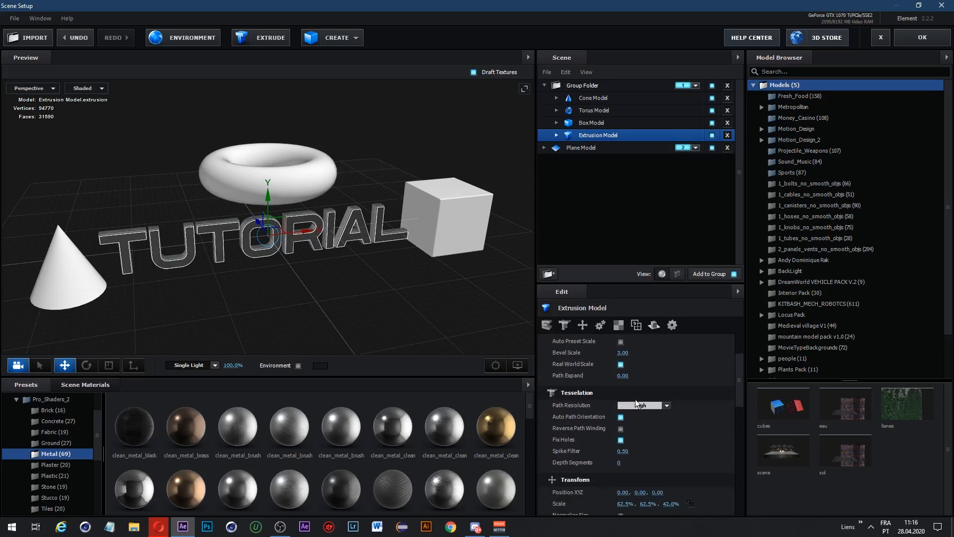
pyautogui.scroll(-5, 636, 422)
pyautogui.click(637, 449)
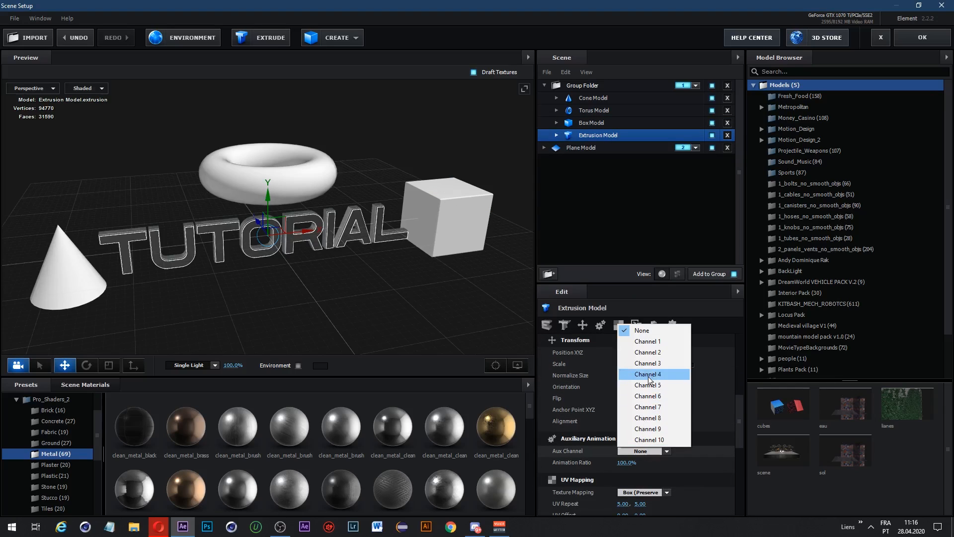
pyautogui.click(695, 374)
pyautogui.click(922, 37)
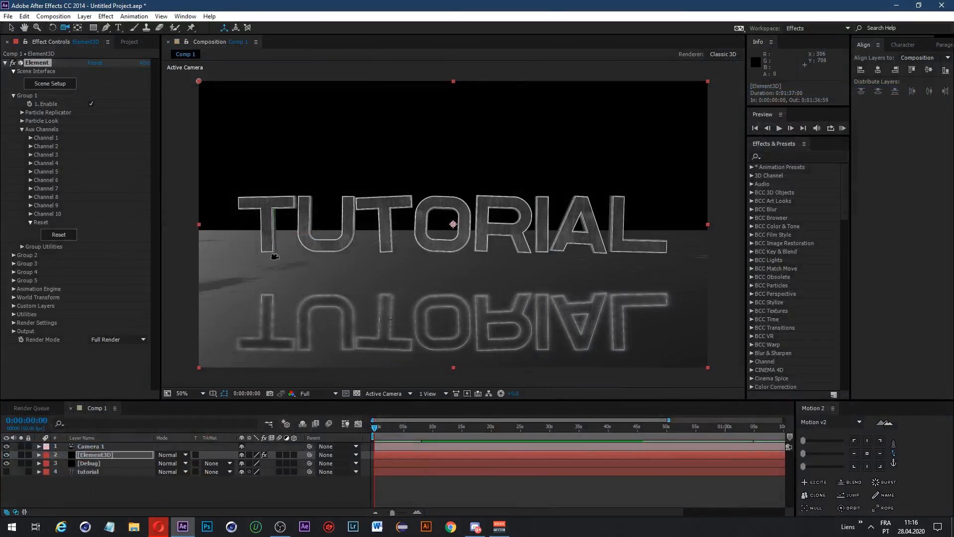
# Step: Try rotating all of Group 1's models together with the Particle Rotation values and undo the changes
pyautogui.click(31, 138)
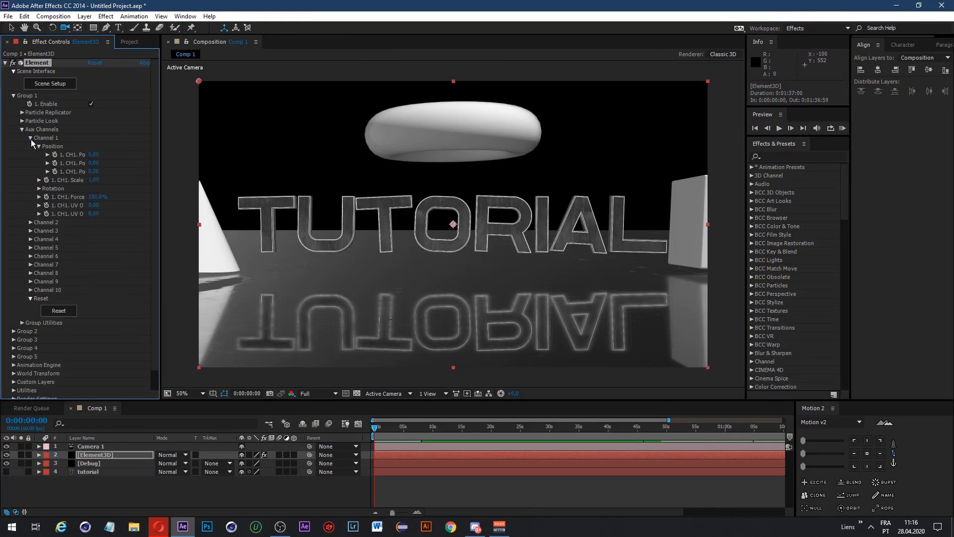
pyautogui.click(31, 139)
pyautogui.click(22, 121)
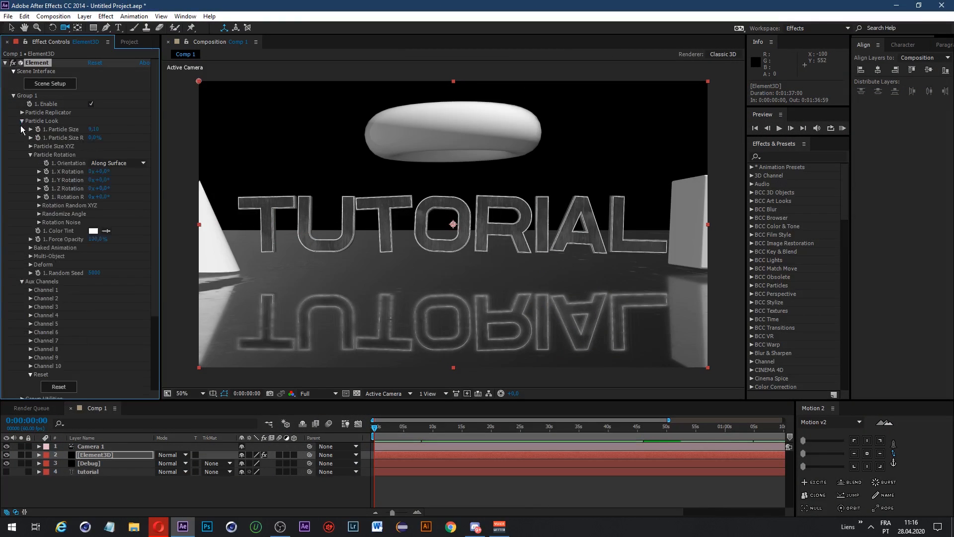
pyautogui.moveTo(99, 187)
pyautogui.mouseDown()
pyautogui.moveTo(107, 195)
pyautogui.moveTo(130, 185)
pyautogui.moveTo(94, 186)
pyautogui.mouseUp()
pyautogui.hotkey('ctrl', 'z')
pyautogui.hotkey('ctrl', 'z')
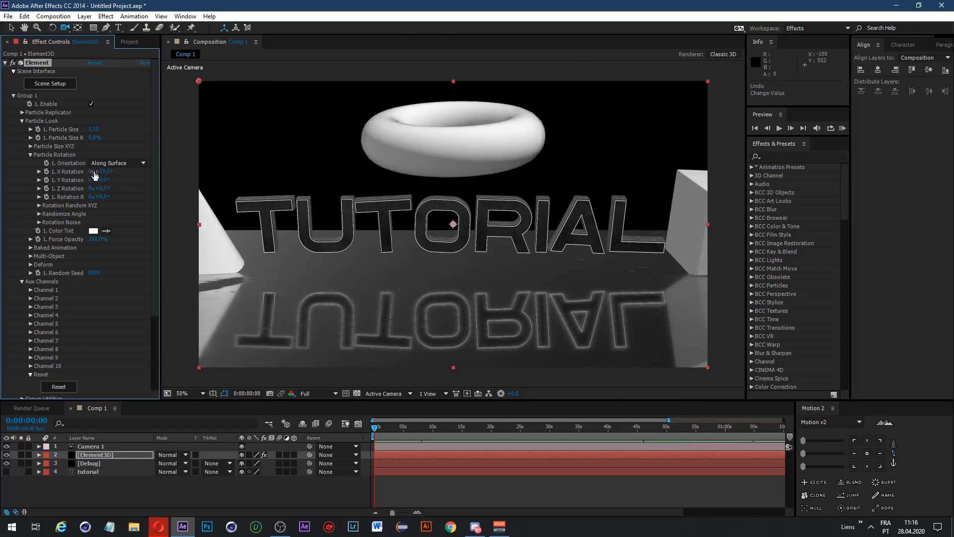
# Step: Try moving and scaling only the cone with the Position and Scale values of Aux Channel 1
pyautogui.click(30, 155)
pyautogui.click(31, 215)
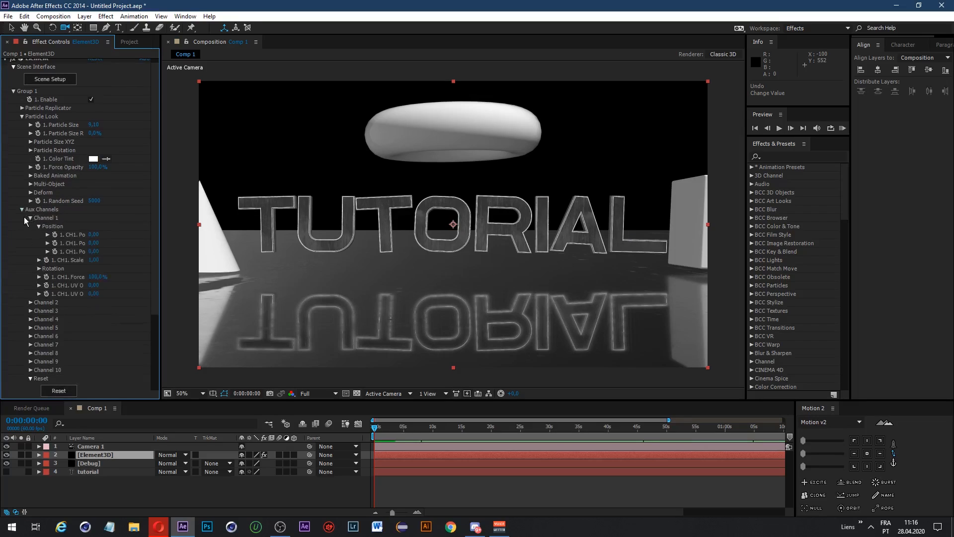
pyautogui.moveTo(93, 234); pyautogui.dragTo(6, 257)
pyautogui.hotkey('ctrl', 'z')
pyautogui.hotkey('ctrl', 'z')
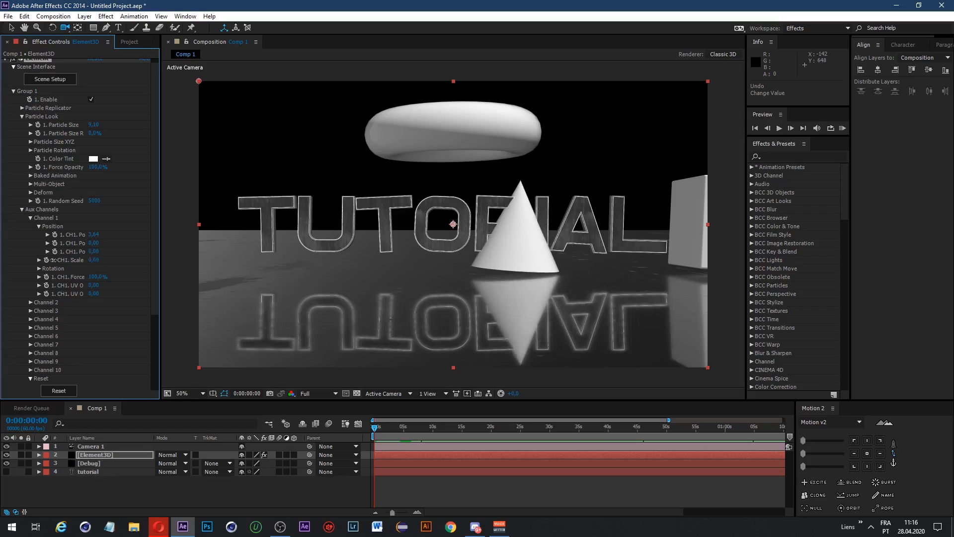
pyautogui.moveTo(92, 260); pyautogui.dragTo(120, 266)
pyautogui.hotkey('ctrl', 'z')
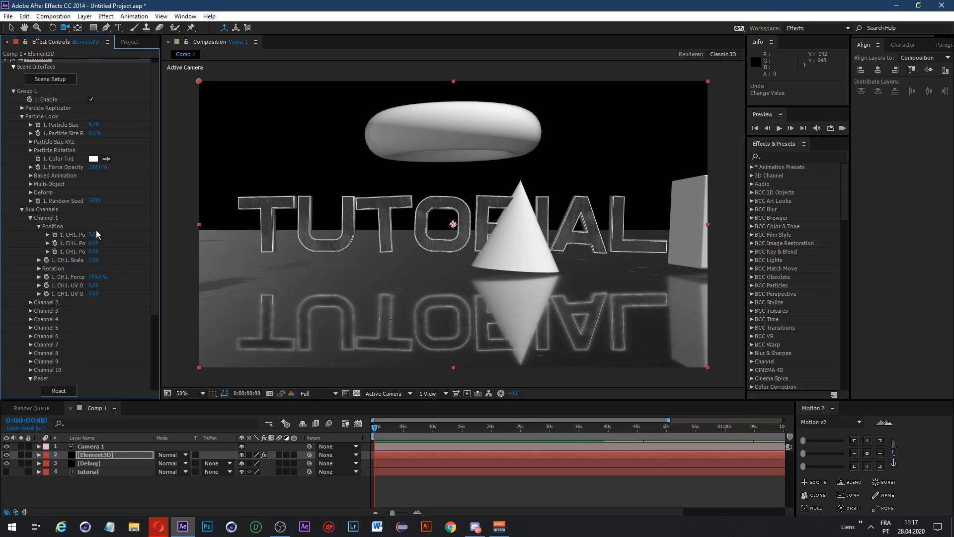
# Step: Set Aux Channel 1's X Position back to 0 for the cone
pyautogui.click(96, 233)
pyautogui.write('0')
pyautogui.click(112, 246)
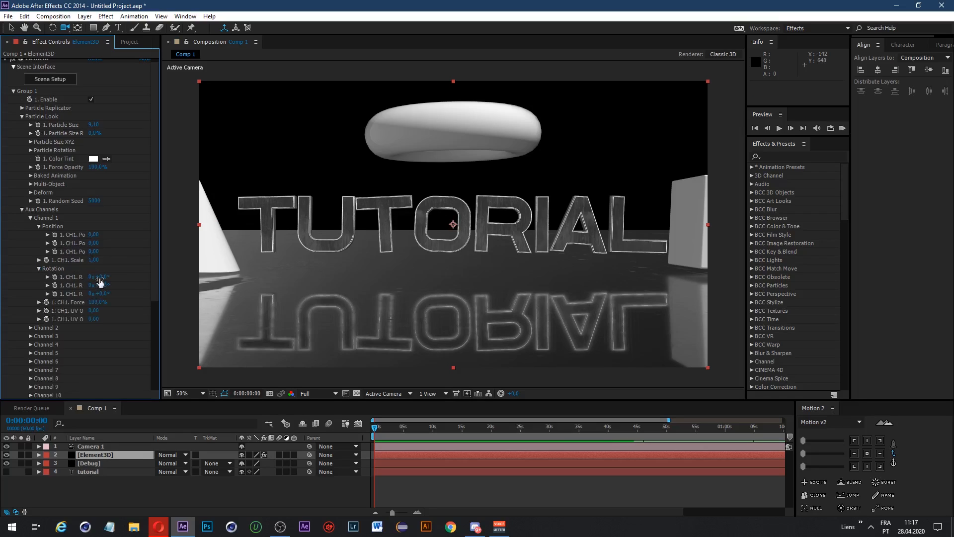
# Step: Try changing Aux Channel 1's Rotation and UV offset values for the cone and undo the changes
pyautogui.moveTo(100, 282); pyautogui.dragTo(148, 287)
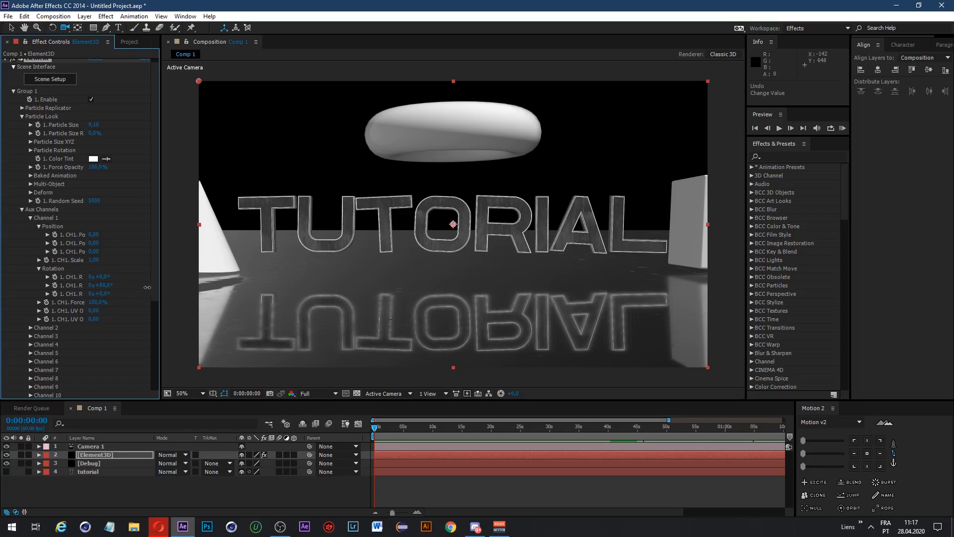
pyautogui.click(73, 294)
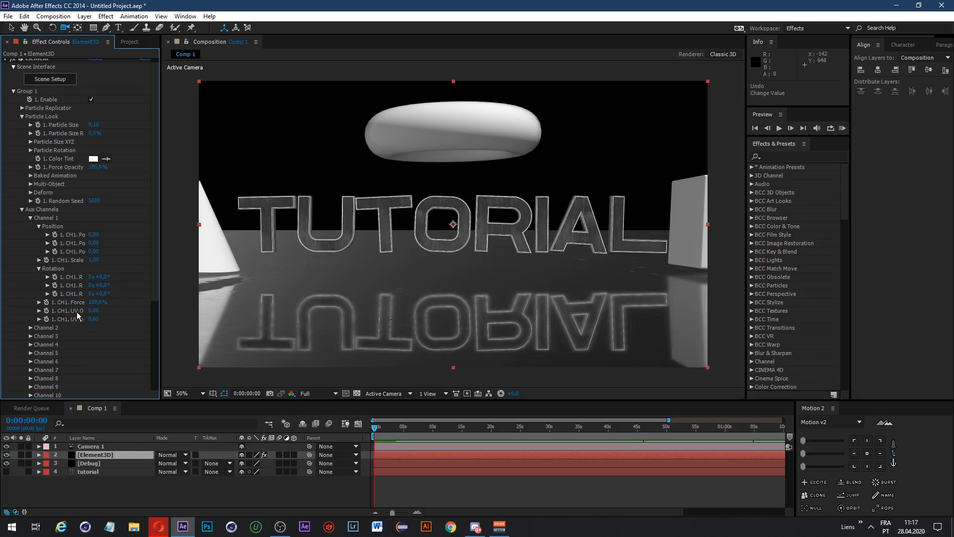
pyautogui.moveTo(91, 311); pyautogui.dragTo(136, 310)
pyautogui.click(101, 314)
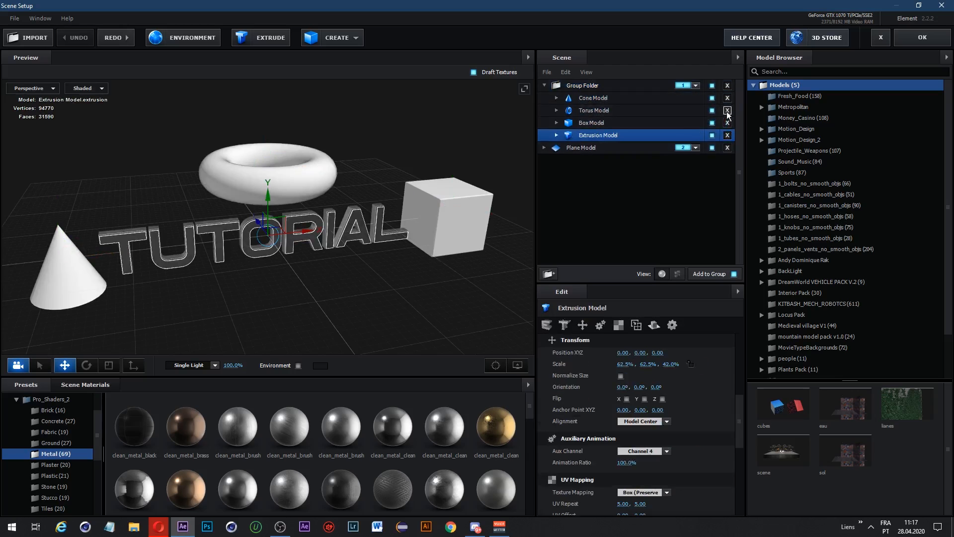
# Step: Delete the cone, torus and box models from the group folder and accept the scene setup
pyautogui.click(727, 111)
pyautogui.click(727, 98)
pyautogui.click(727, 98)
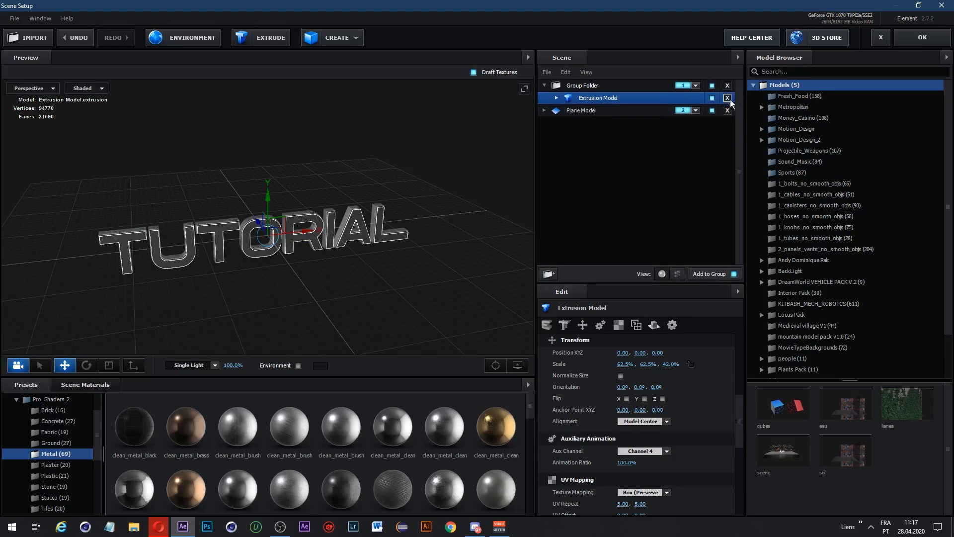
pyautogui.click(922, 37)
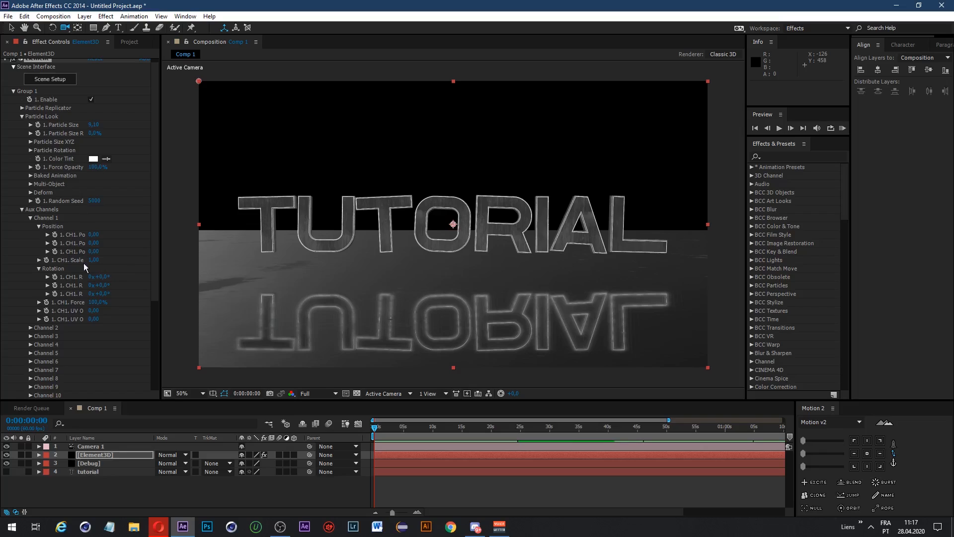
# Step: Collapse Group 1's Aux Channels and Particle Look settings and create a group null from its Group Utilities
pyautogui.click(20, 213)
pyautogui.click(21, 211)
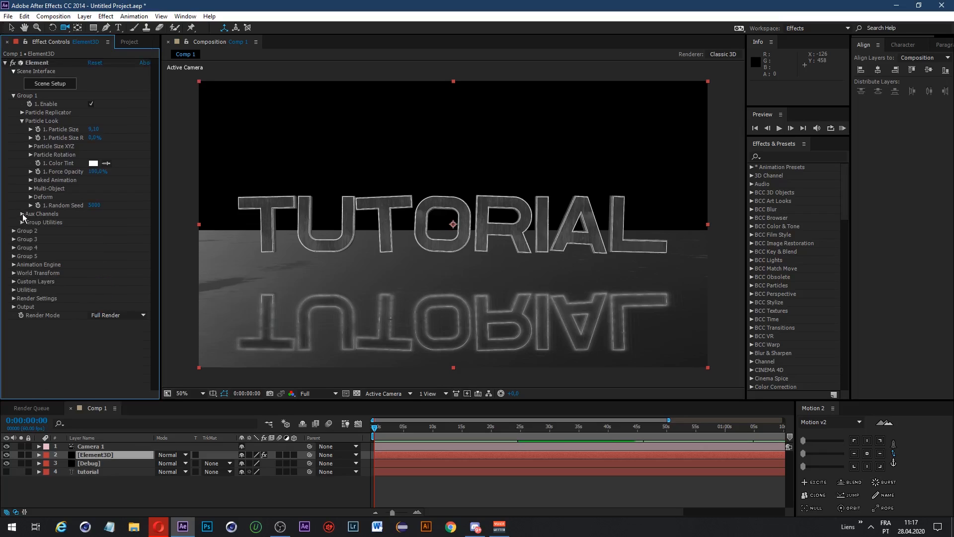
pyautogui.click(22, 121)
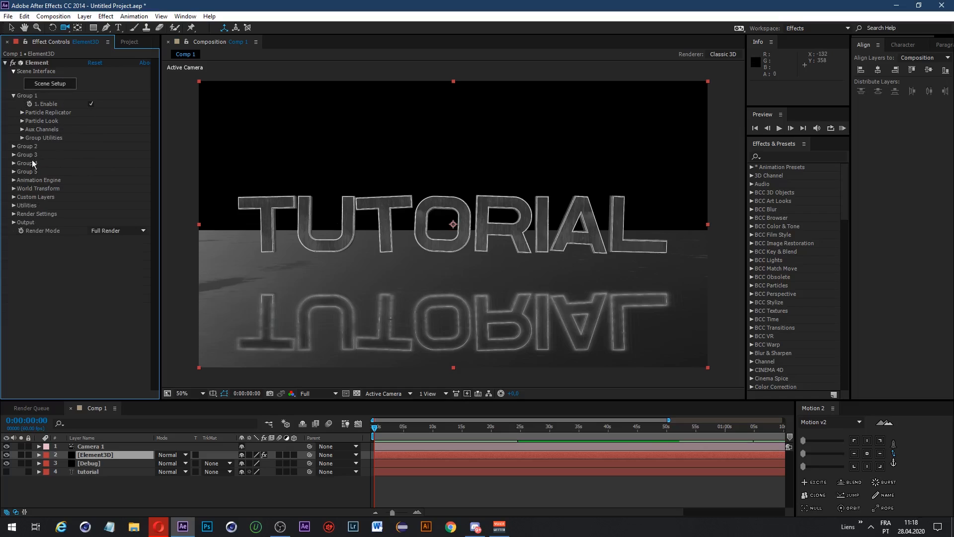
pyautogui.click(22, 138)
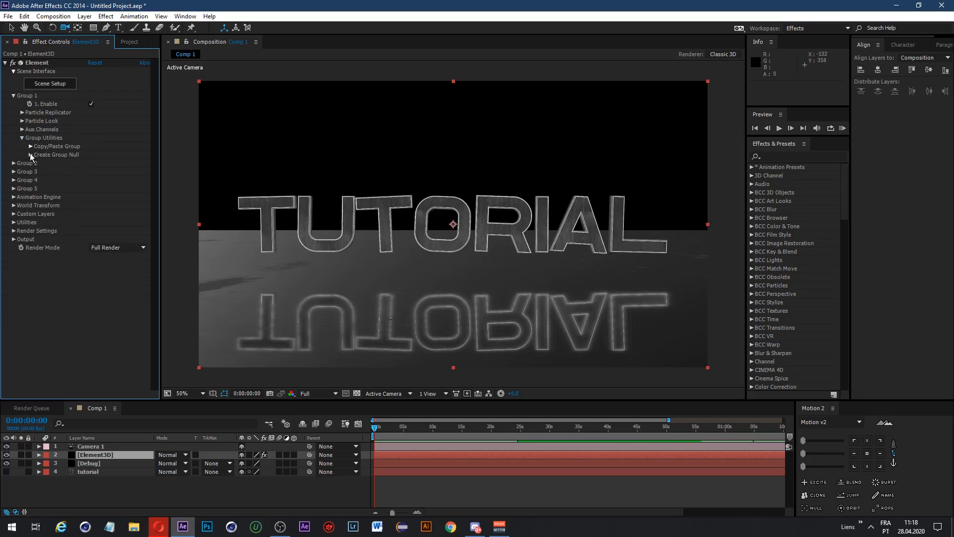
pyautogui.click(31, 155)
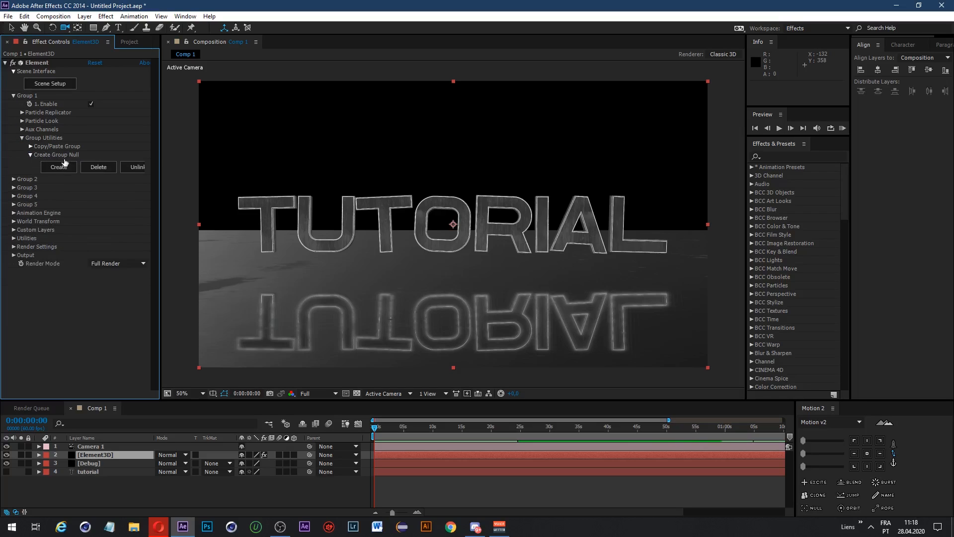
pyautogui.click(59, 167)
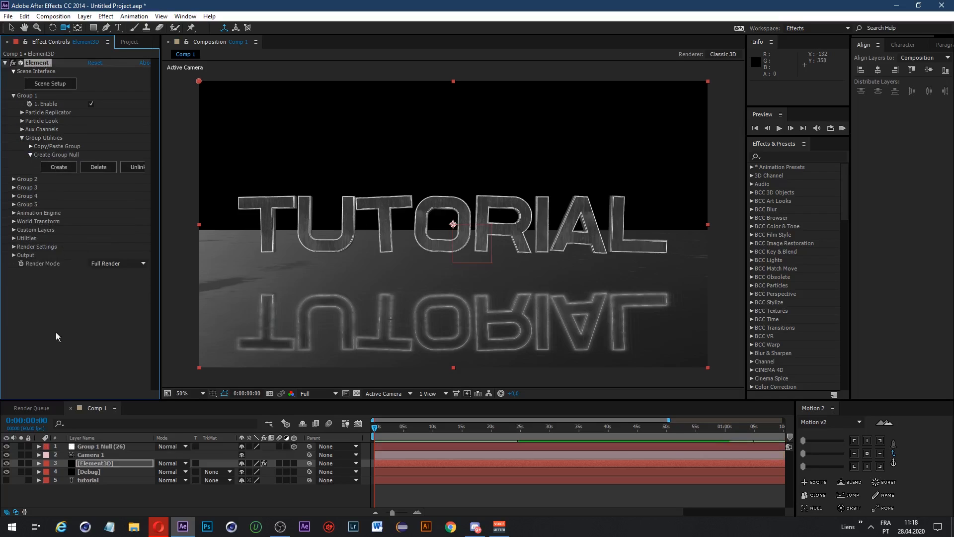
# Step: Reveal Group 1 Null's rotation properties, try rotating the text with its Y Rotation and undo the change
pyautogui.click(89, 446)
pyautogui.press('r')
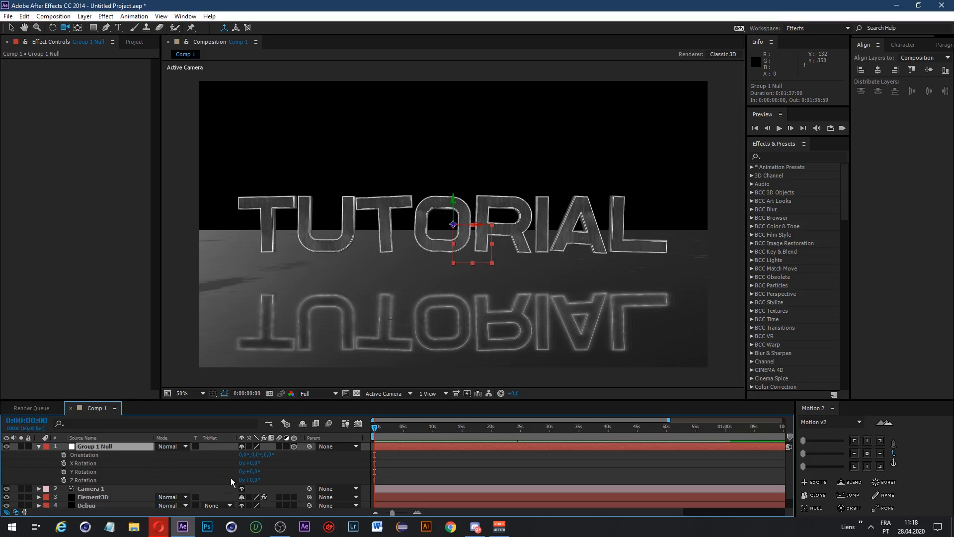
pyautogui.click(291, 470)
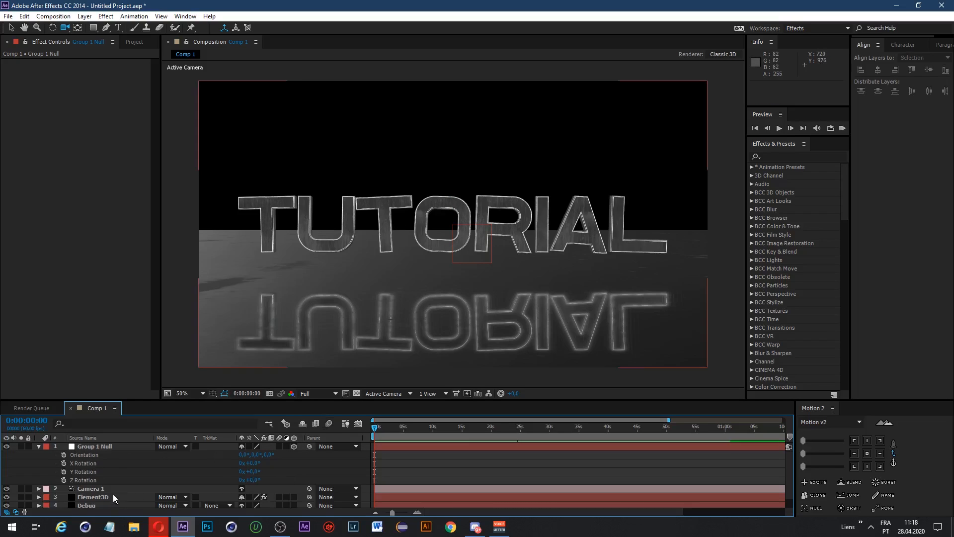
pyautogui.click(111, 448)
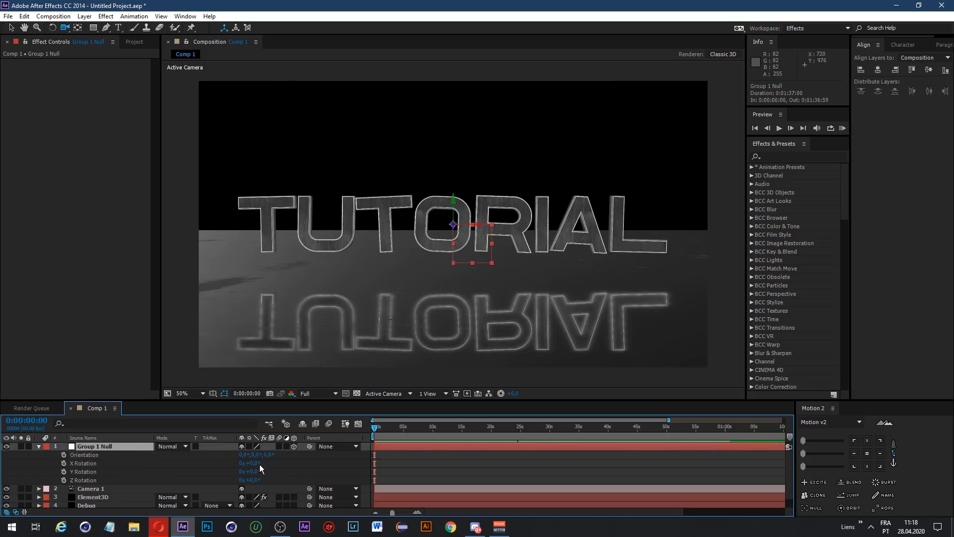
pyautogui.moveTo(253, 471)
pyautogui.mouseDown()
pyautogui.moveTo(322, 472)
pyautogui.moveTo(251, 477)
pyautogui.mouseUp()
# Step: Try moving the text with Group 1 Null's X Position and undo the move
pyautogui.click(110, 448)
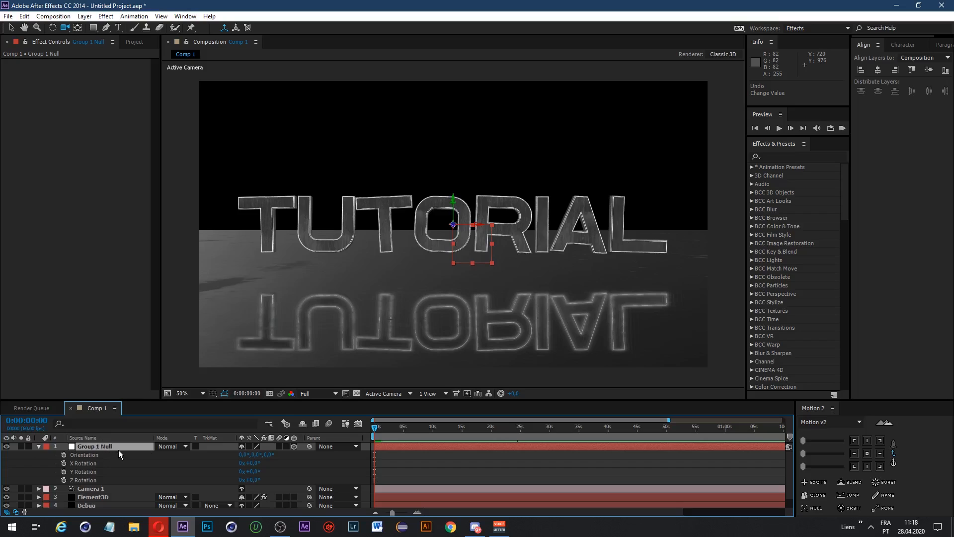
pyautogui.press('p')
pyautogui.moveTo(242, 456); pyautogui.dragTo(462, 461)
pyautogui.hotkey('ctrl', 'z')
# Step: Collapse Group 1 Null's layer properties and the Group Utilities settings of the Element3D layer
pyautogui.click(99, 447)
pyautogui.click(39, 446)
pyautogui.click(38, 446)
pyautogui.click(39, 446)
pyautogui.click(97, 464)
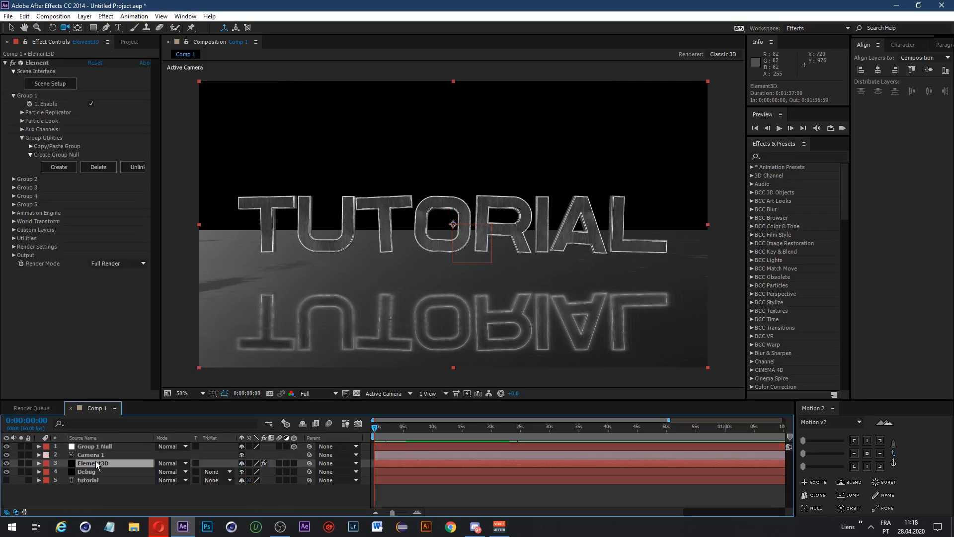
pyautogui.click(20, 141)
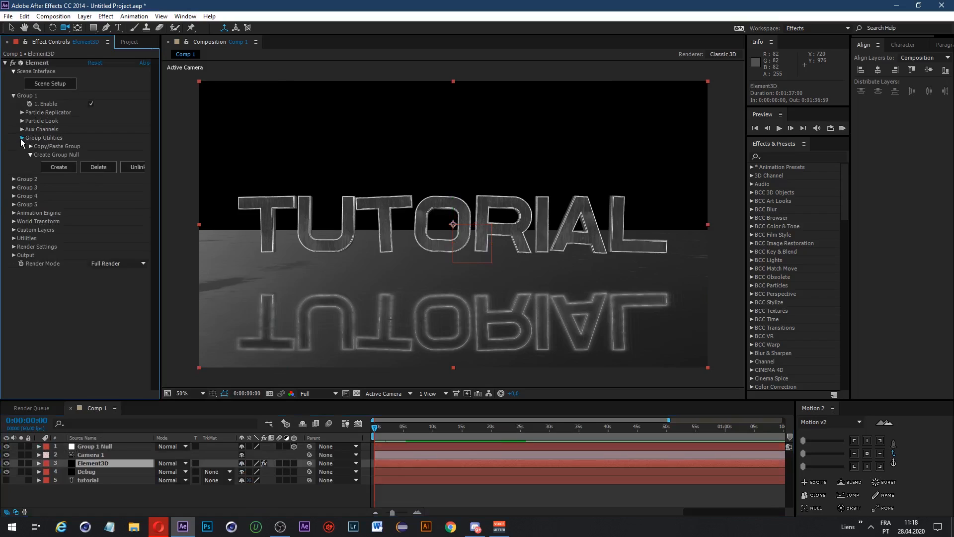
pyautogui.click(22, 138)
# Step: Try rotating the text with Group 1 Null's X and Y Rotation values and undo both changes
pyautogui.click(98, 448)
pyautogui.press('r')
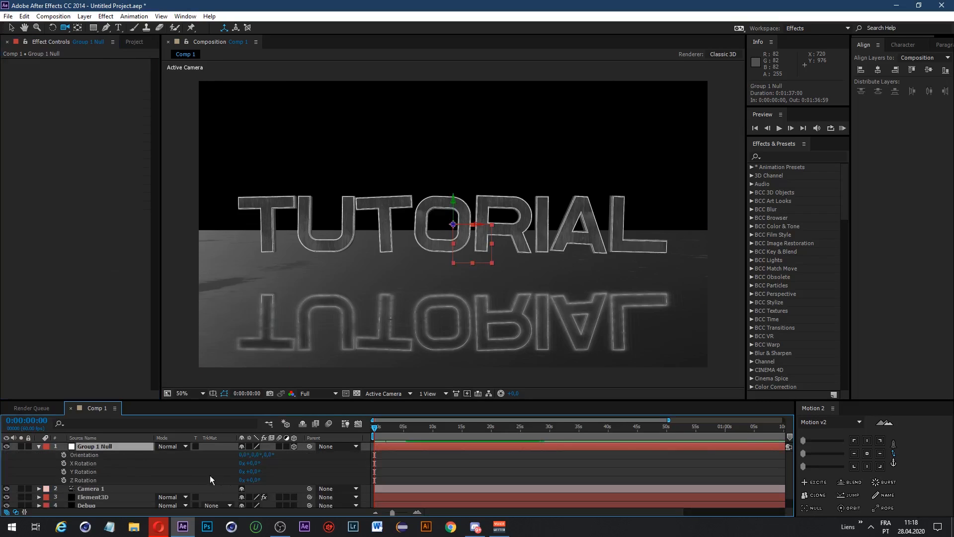
pyautogui.moveTo(248, 462); pyautogui.dragTo(319, 472)
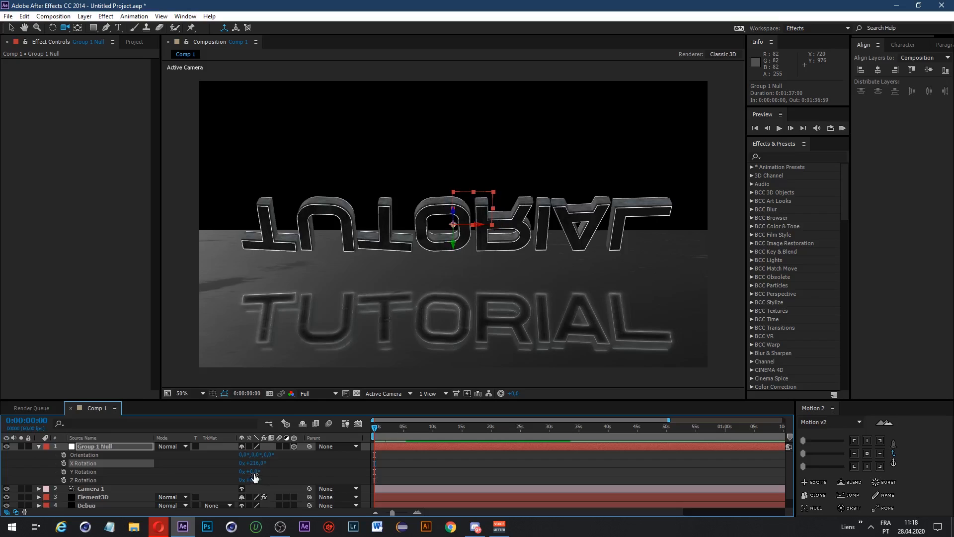
pyautogui.moveTo(255, 472); pyautogui.dragTo(296, 460)
pyautogui.hotkey('ctrl', 'z')
pyautogui.hotkey('ctrl', 'z')
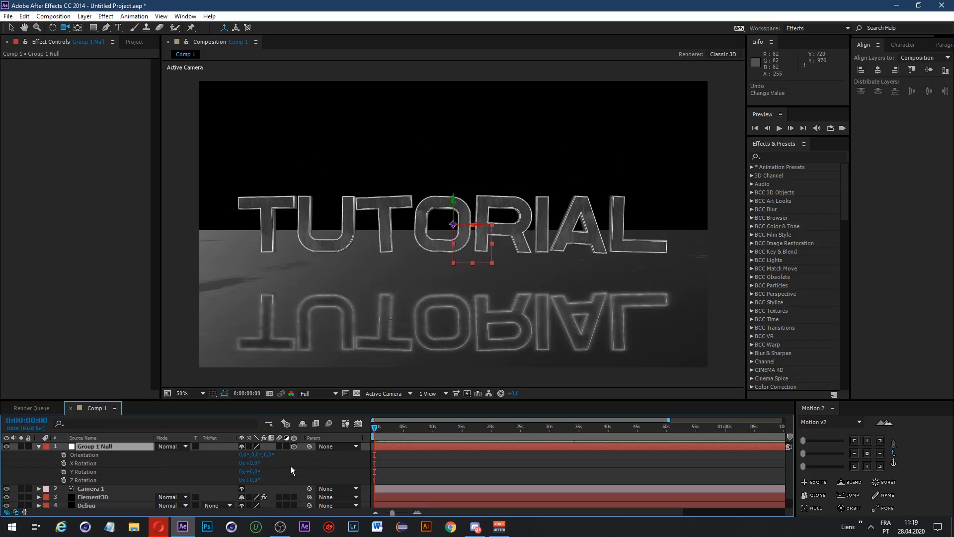
# Step: Add a new adjustment layer above Group 1 Null in Comp 1
pyautogui.click(292, 466)
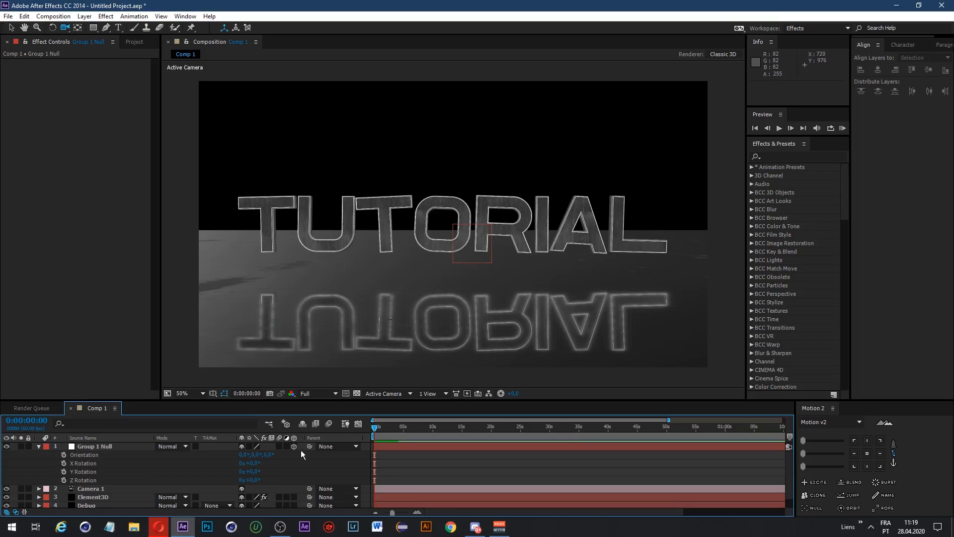
pyautogui.rightClick(302, 451)
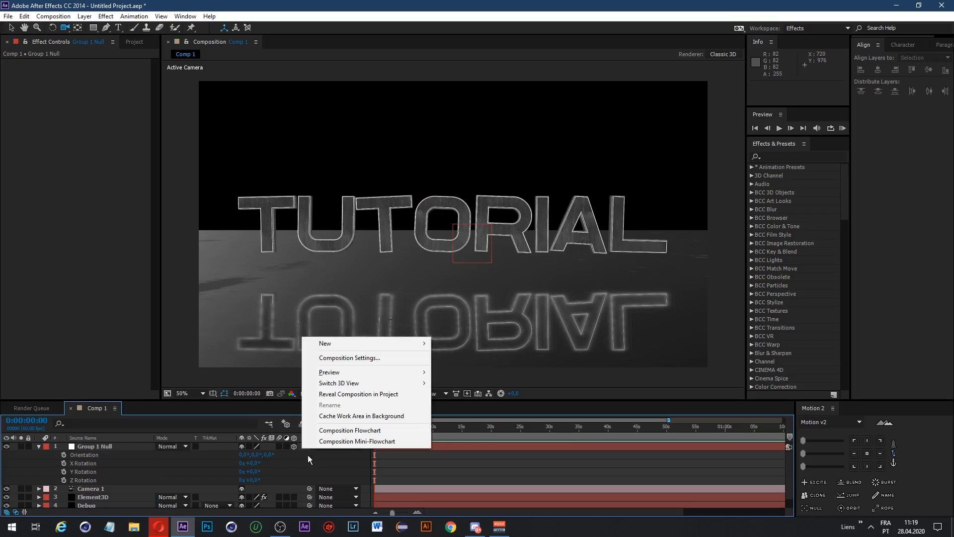
pyautogui.click(297, 453)
pyautogui.rightClick(219, 449)
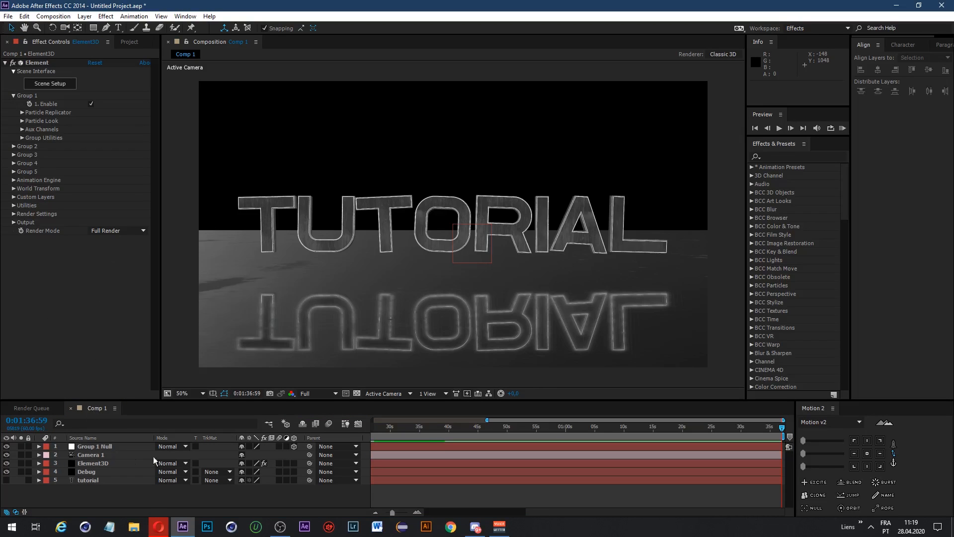
pyautogui.click(227, 449)
pyautogui.hotkey('ctrl', 'alt', 'y')
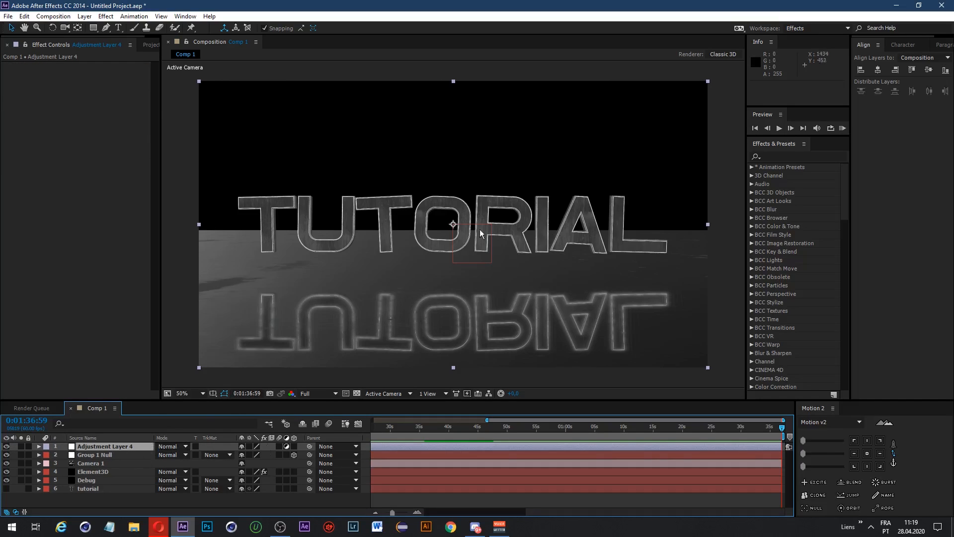
pyautogui.hotkey('ctrl', 'space')
pyautogui.write('control')
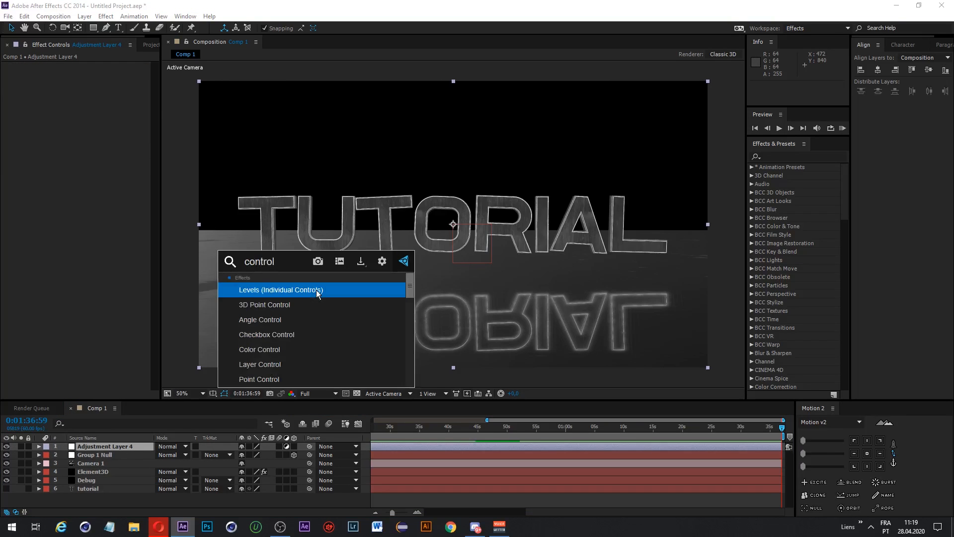
pyautogui.press('Return')
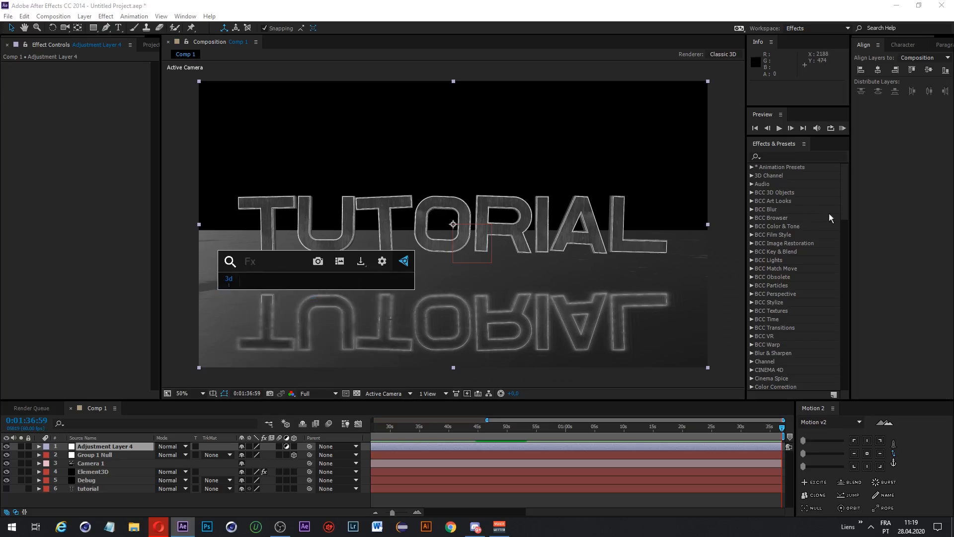
# Step: Apply two Slider Control effects from Expression Controls to the adjustment layer
pyautogui.moveTo(844, 213); pyautogui.dragTo(815, 239)
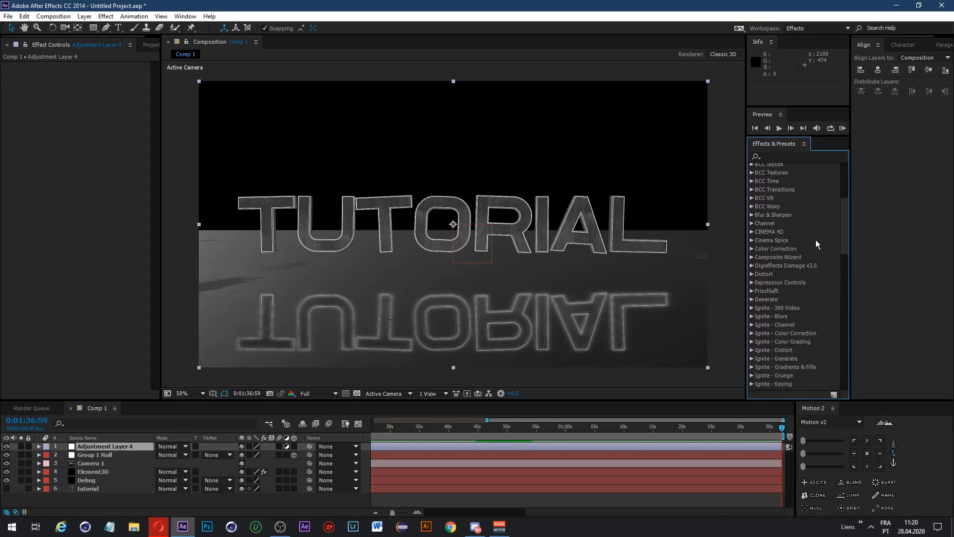
pyautogui.click(752, 282)
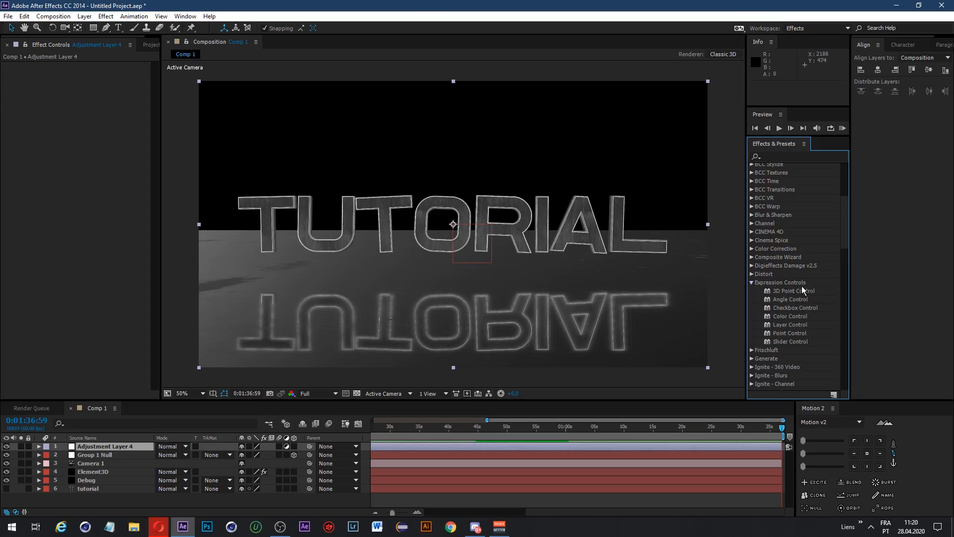
pyautogui.moveTo(789, 337); pyautogui.dragTo(79, 204)
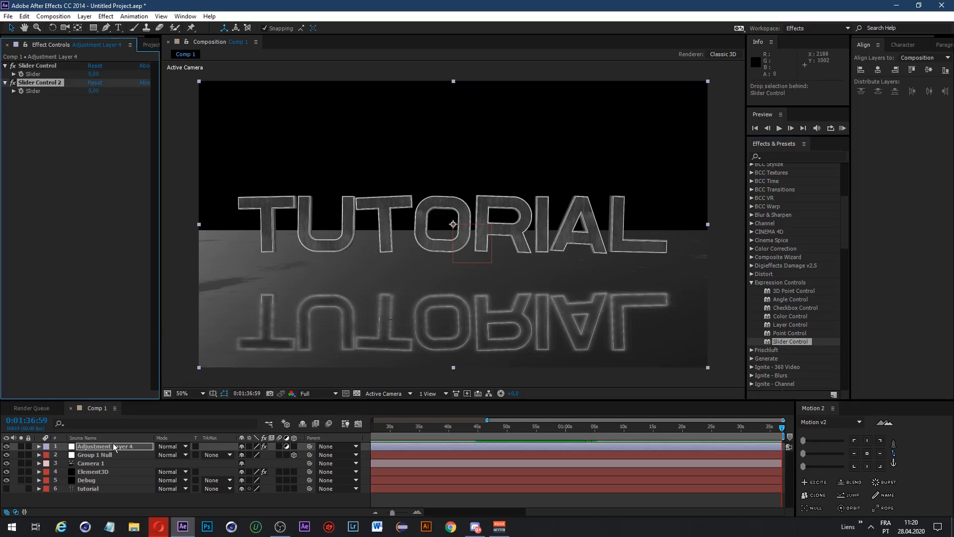
# Step: Expand both Slider Control effects under the adjustment layer so their Slider values can be accessed
pyautogui.click(39, 446)
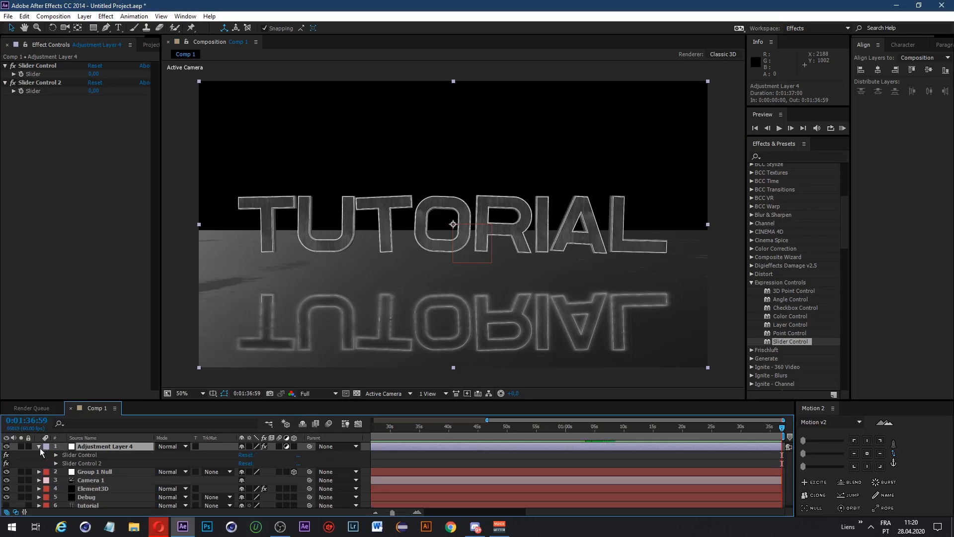
pyautogui.rightClick(82, 455)
pyautogui.click(78, 455)
pyautogui.click(75, 462)
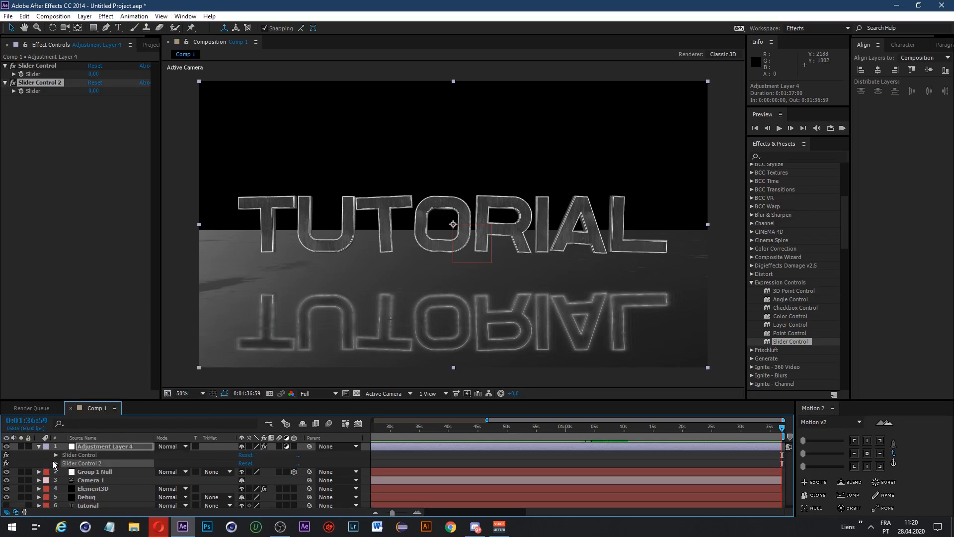
pyautogui.click(53, 462)
pyautogui.click(55, 455)
pyautogui.click(55, 480)
pyautogui.scroll(-1, 47, 481)
pyautogui.click(96, 480)
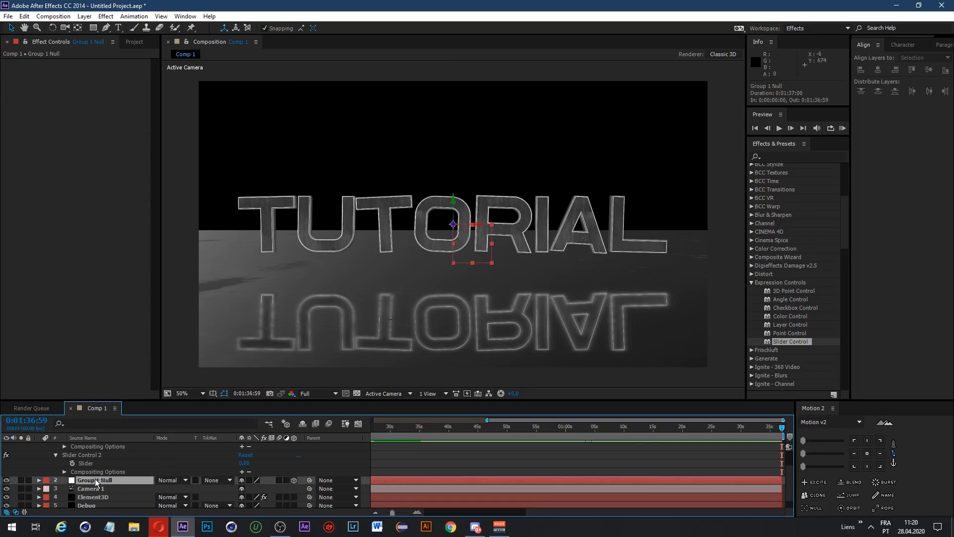
pyautogui.click(97, 461)
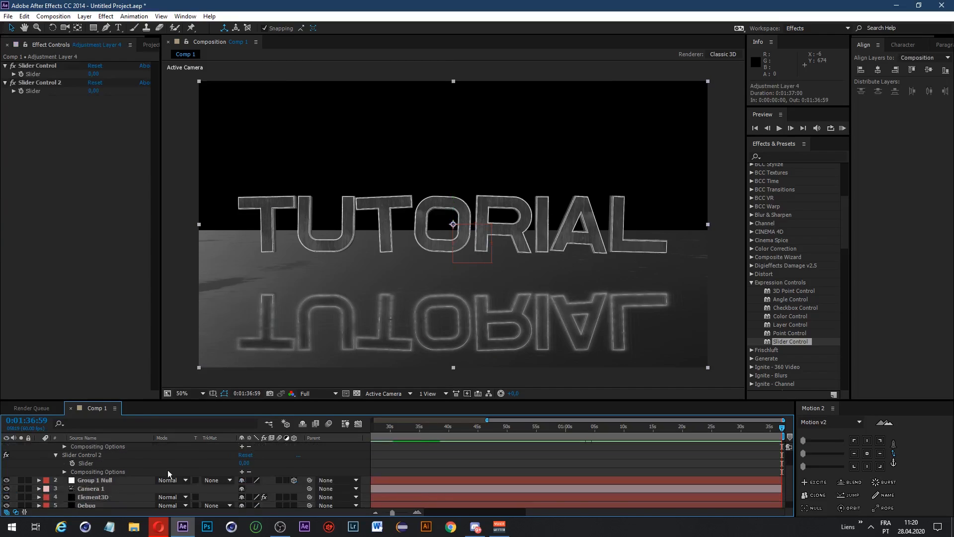
# Step: Try changing Group 1's Particle Rotation values on the Element3D layer and undo each change
pyautogui.click(102, 497)
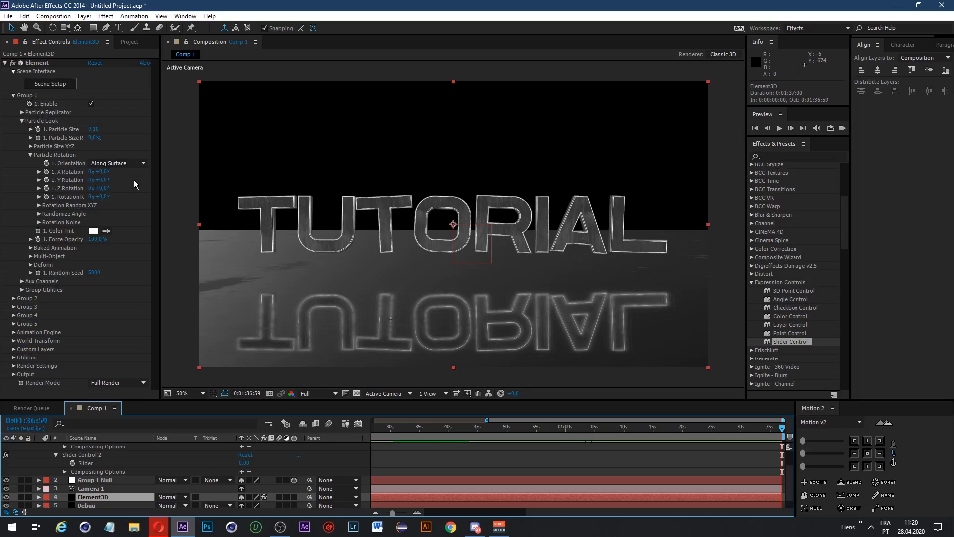
pyautogui.moveTo(106, 184); pyautogui.dragTo(236, 185)
pyautogui.hotkey('ctrl', 'z')
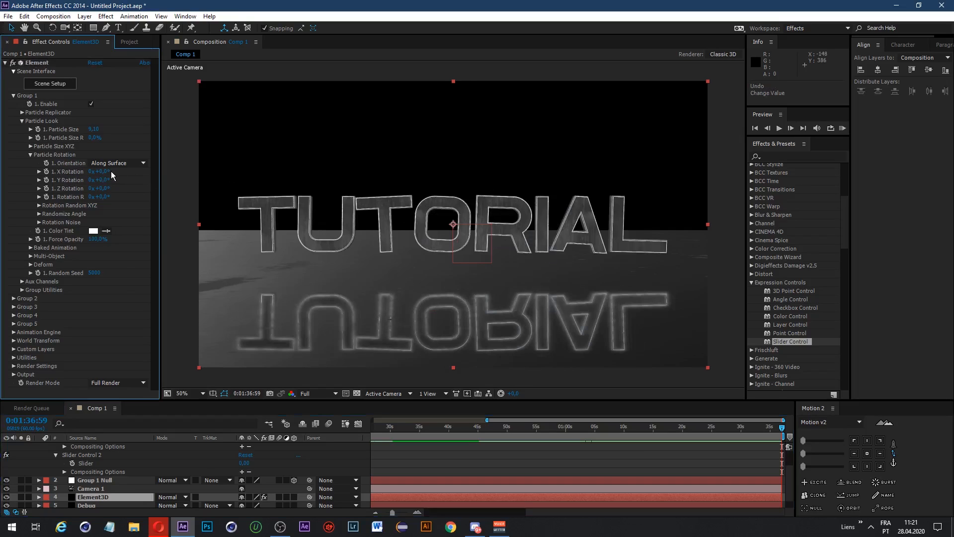
pyautogui.moveTo(105, 171); pyautogui.dragTo(200, 185)
pyautogui.hotkey('ctrl', 'z')
# Step: Link Group 1's X Rotation on the Element3D layer to the adjustment layer's first Slider Control with an expression
pyautogui.keyDown('alt'); pyautogui.click(46, 172); pyautogui.keyUp('alt')
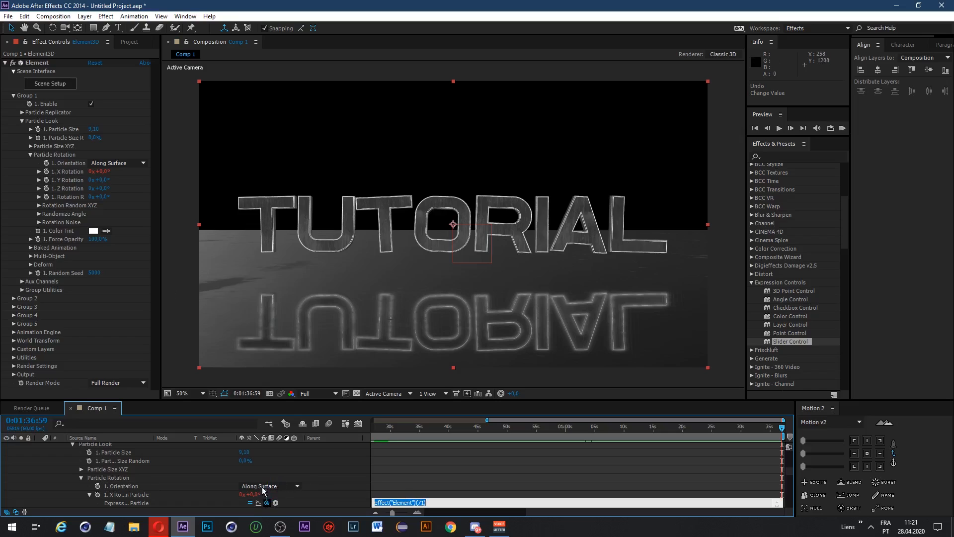
pyautogui.scroll(5, 269, 498)
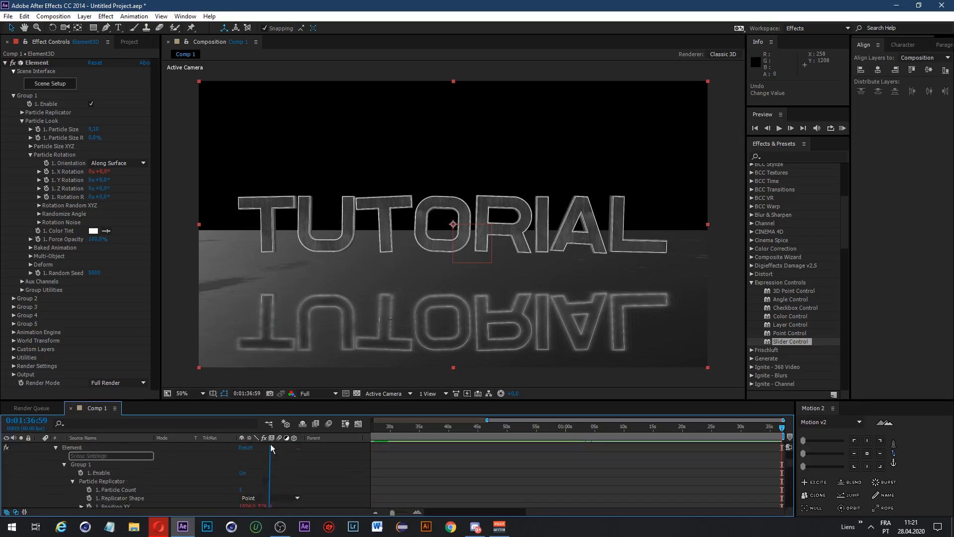
pyautogui.moveTo(272, 447); pyautogui.dragTo(85, 464)
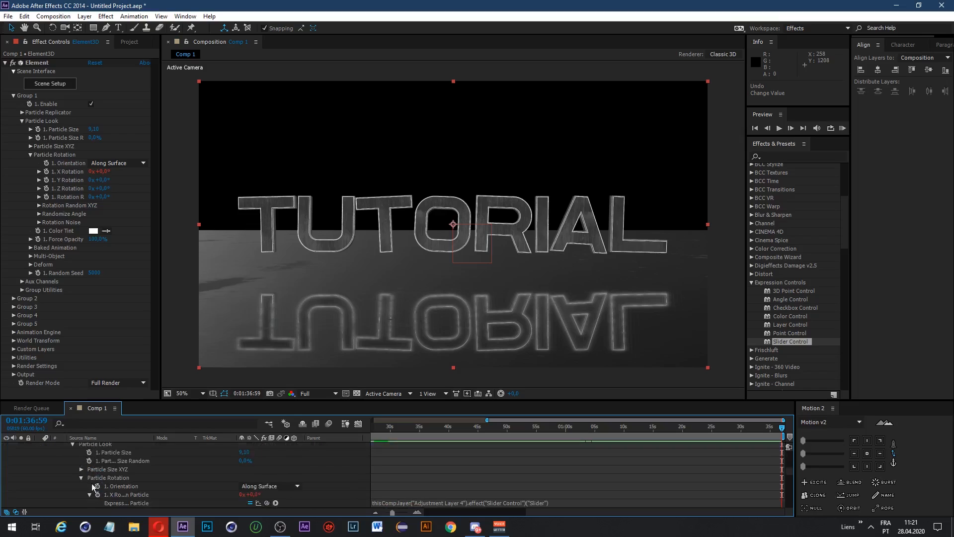
pyautogui.scroll(5, 31, 466)
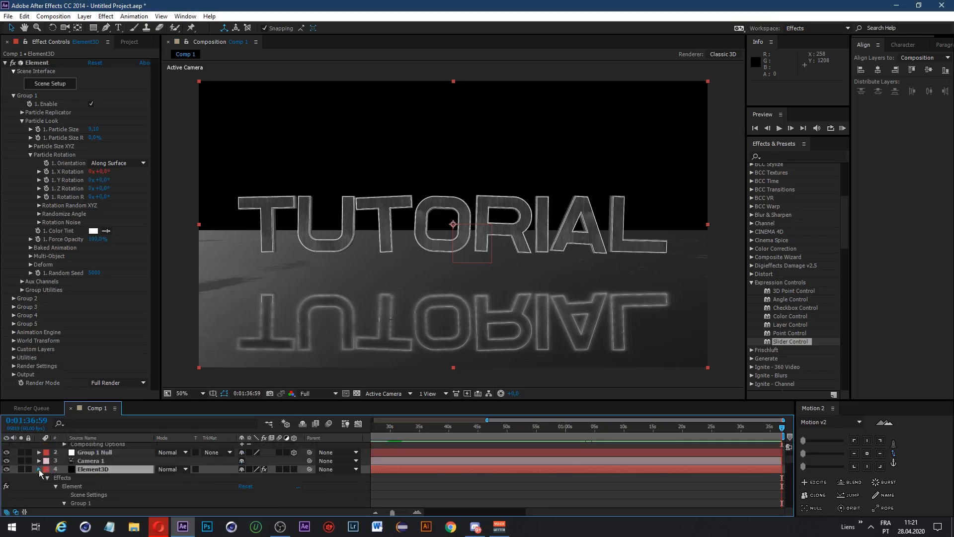
pyautogui.click(39, 469)
# Step: Link Group 1 Null's Y Rotation to the adjustment layer's Slider Control 2 with an expression
pyautogui.click(93, 468)
pyautogui.press('r')
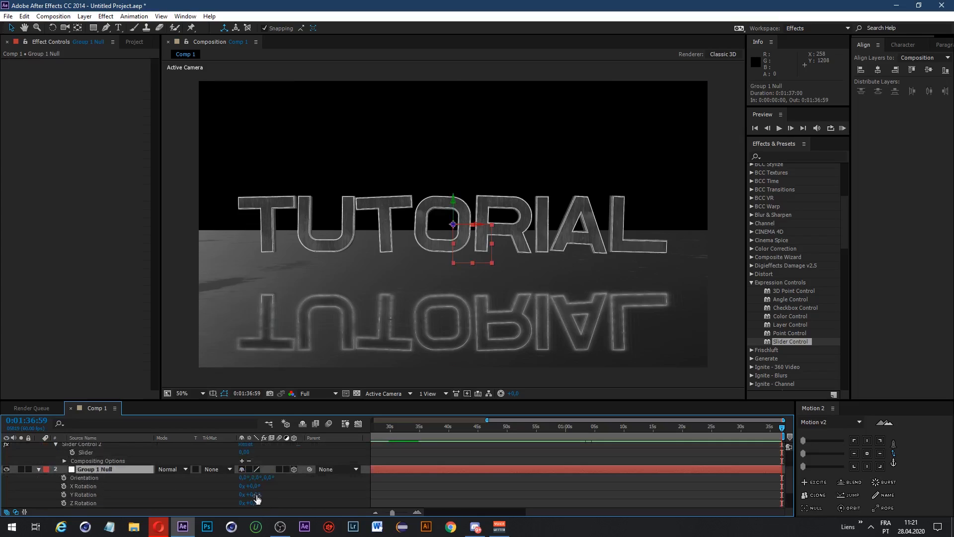
pyautogui.moveTo(254, 498); pyautogui.dragTo(281, 500)
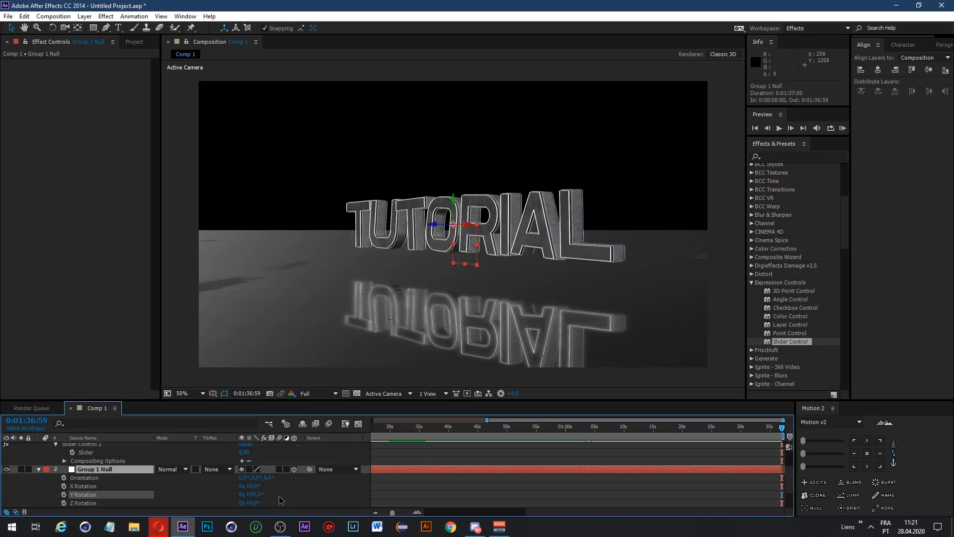
pyautogui.hotkey('ctrl', 'z')
pyautogui.keyDown('alt'); pyautogui.click(64, 495); pyautogui.keyUp('alt')
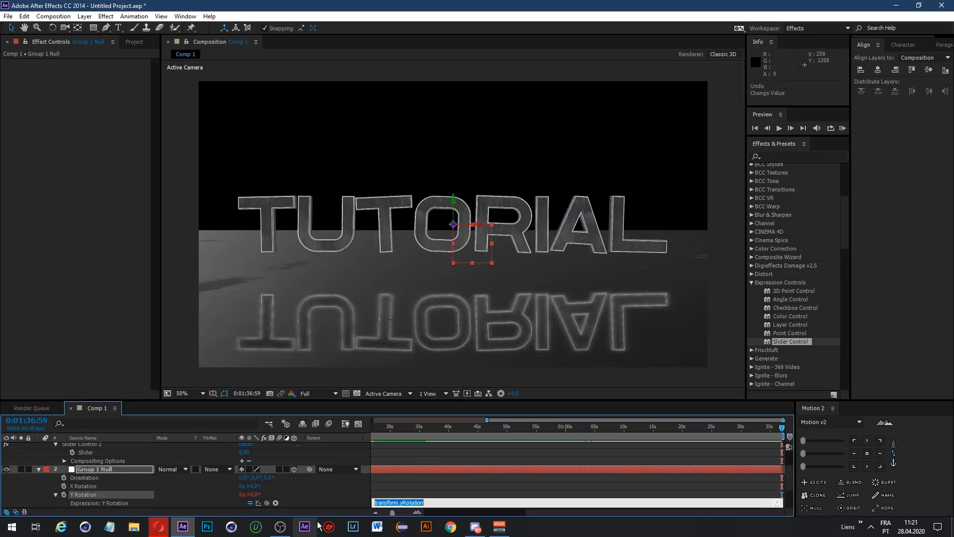
pyautogui.moveTo(266, 502); pyautogui.dragTo(144, 482)
pyautogui.click(312, 479)
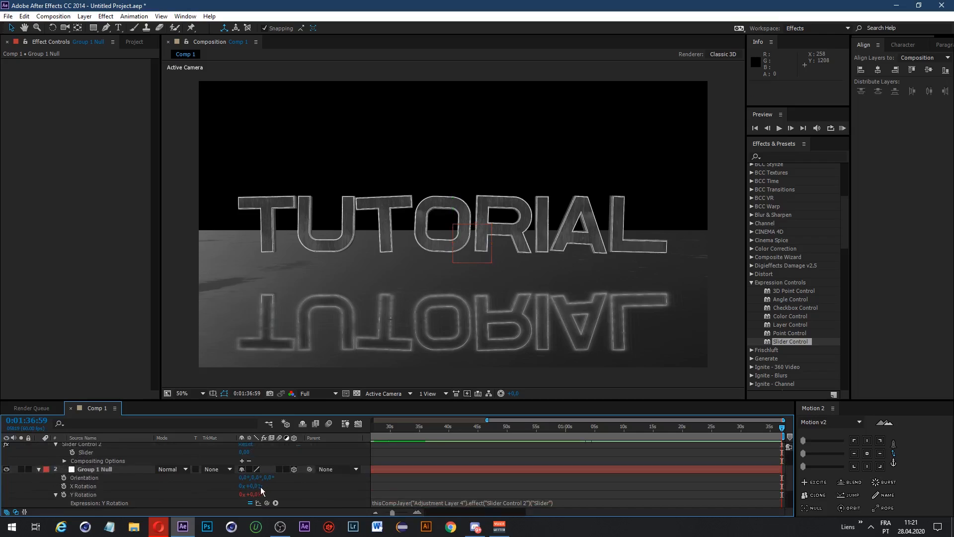
# Step: Test the rotation links by raising Slider Control to 139 and Slider Control 2 to 154, and undo both changes
pyautogui.scroll(2, 281, 473)
pyautogui.moveTo(244, 463); pyautogui.dragTo(319, 465)
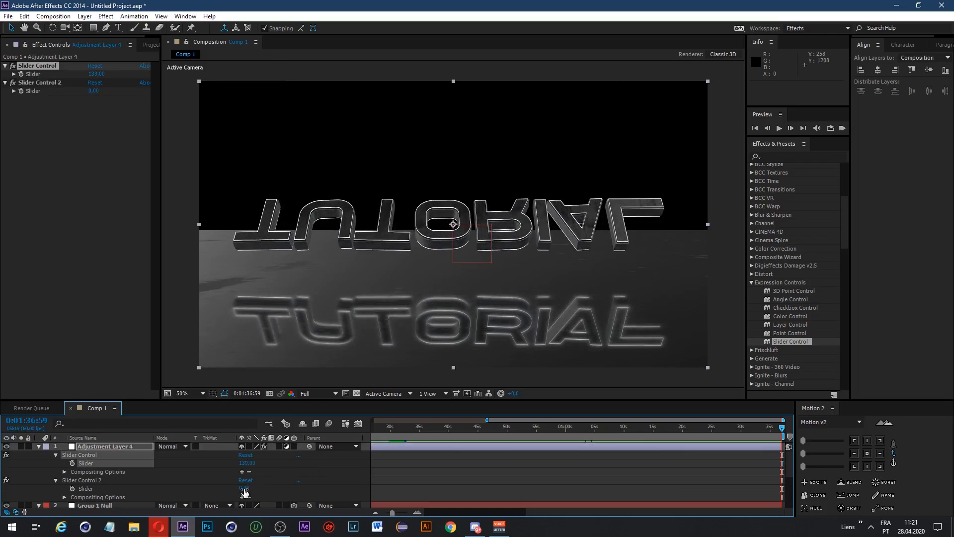
pyautogui.moveTo(244, 488); pyautogui.dragTo(270, 489)
pyautogui.hotkey('ctrl', 'z')
pyautogui.hotkey('ctrl', 'z')
pyautogui.hotkey('ctrl', 'z')
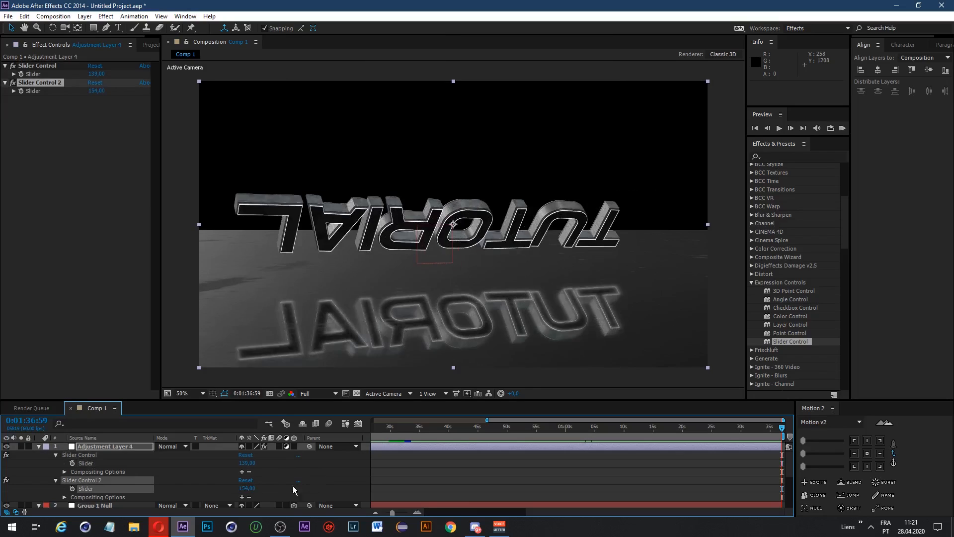
# Step: Shorten Comp 1 to a duration of 10 seconds
pyautogui.click(406, 426)
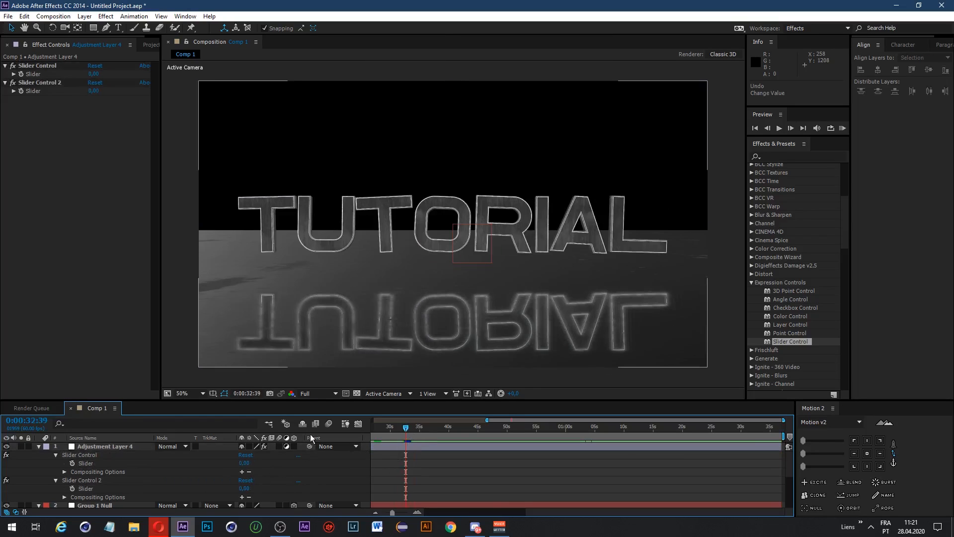
pyautogui.rightClick(95, 406)
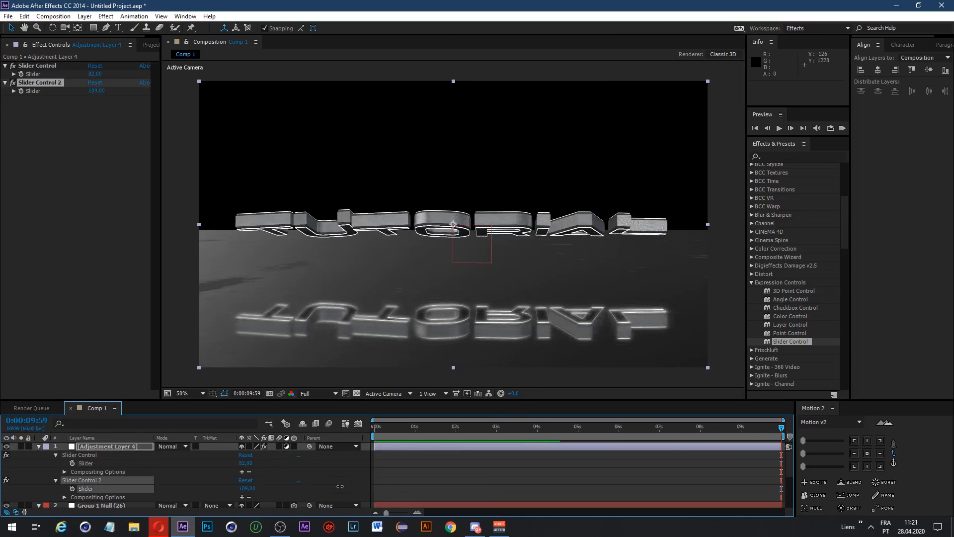
pyautogui.click(73, 463)
pyautogui.click(72, 488)
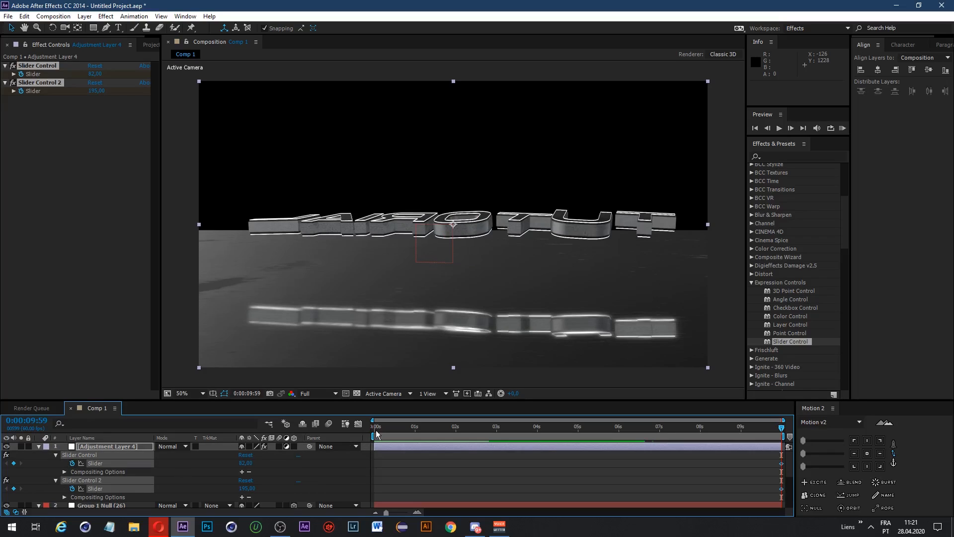
pyautogui.hotkey('ctrl', 'z')
pyautogui.hotkey('ctrl', 'z')
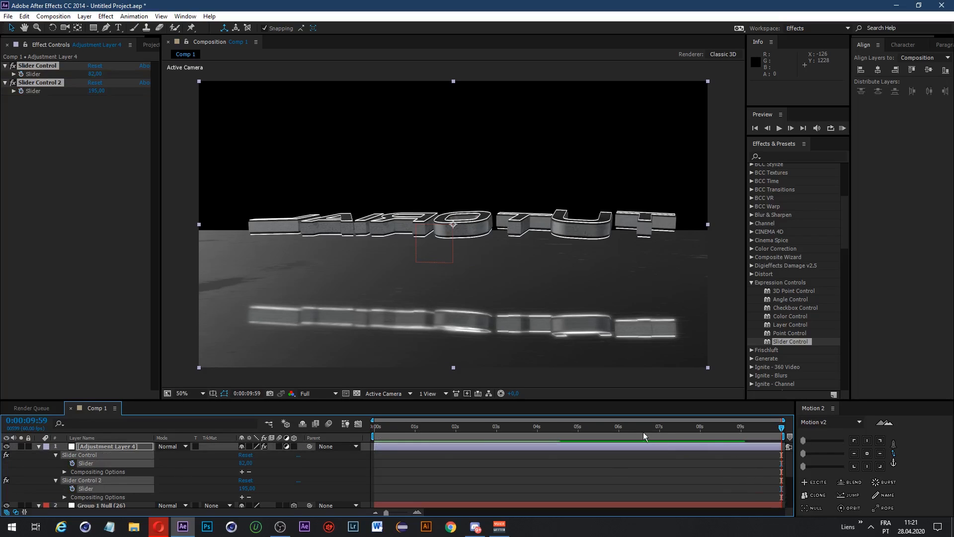
# Step: Try animating both sliders from keyframes at the composition start to 0 at 0:00:00:59, and delete the keyframes
pyautogui.press('Home')
pyautogui.click(72, 463)
pyautogui.click(72, 488)
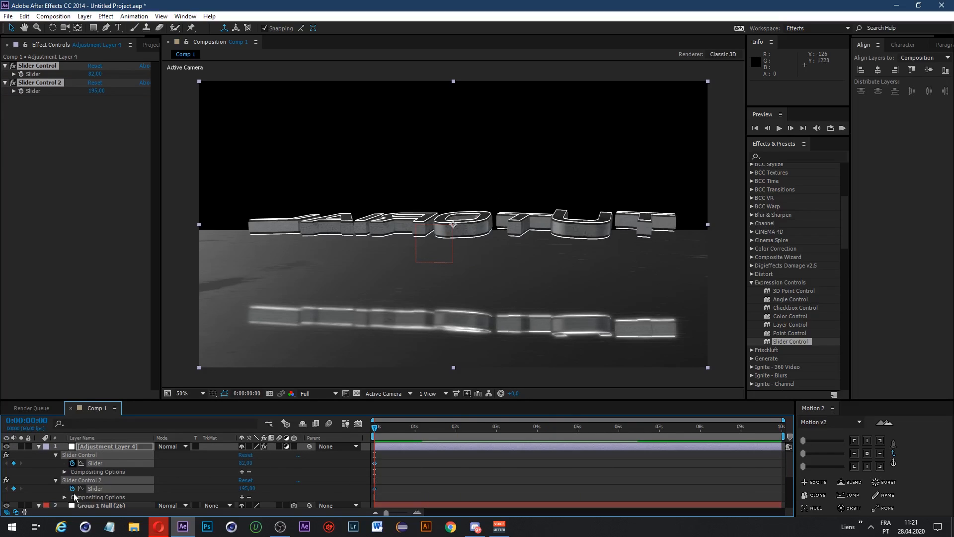
pyautogui.click(414, 426)
pyautogui.click(245, 462)
pyautogui.write('0')
pyautogui.press('Tab')
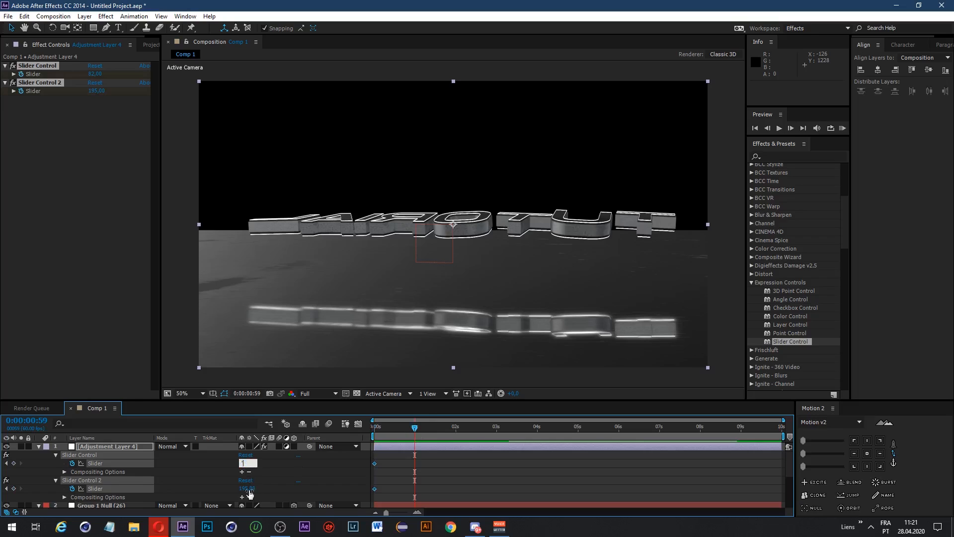
pyautogui.write('0')
pyautogui.press('Return')
pyautogui.moveTo(400, 434); pyautogui.dragTo(365, 493)
pyautogui.press('Delete')
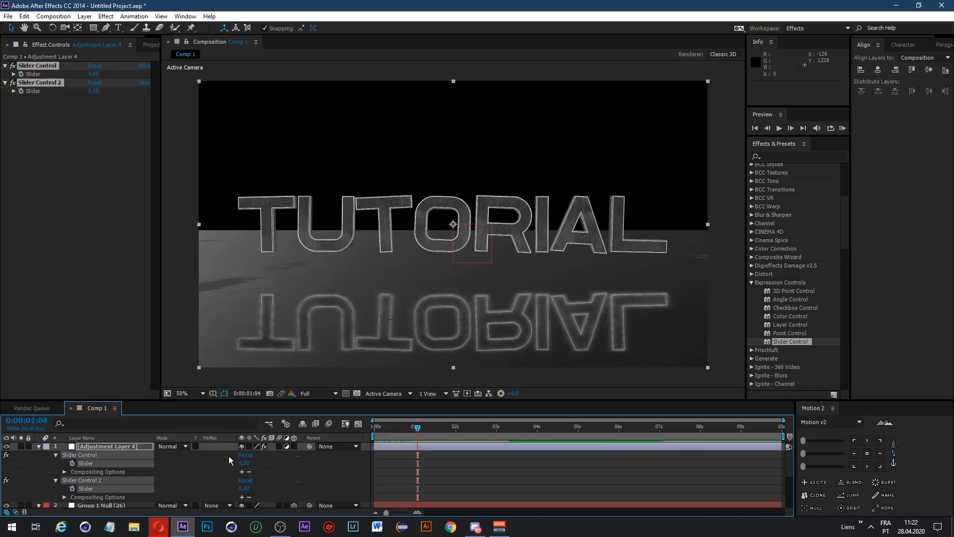
# Step: Collapse Adjustment Layer 4 and rename it "texte control"
pyautogui.click(40, 446)
pyautogui.rightClick(77, 447)
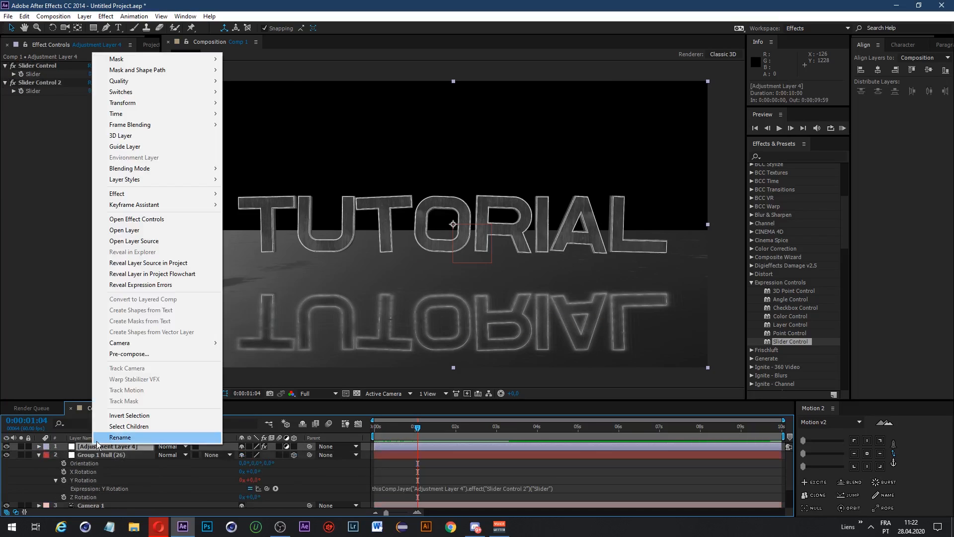
pyautogui.click(101, 442)
pyautogui.press('BackSpace')
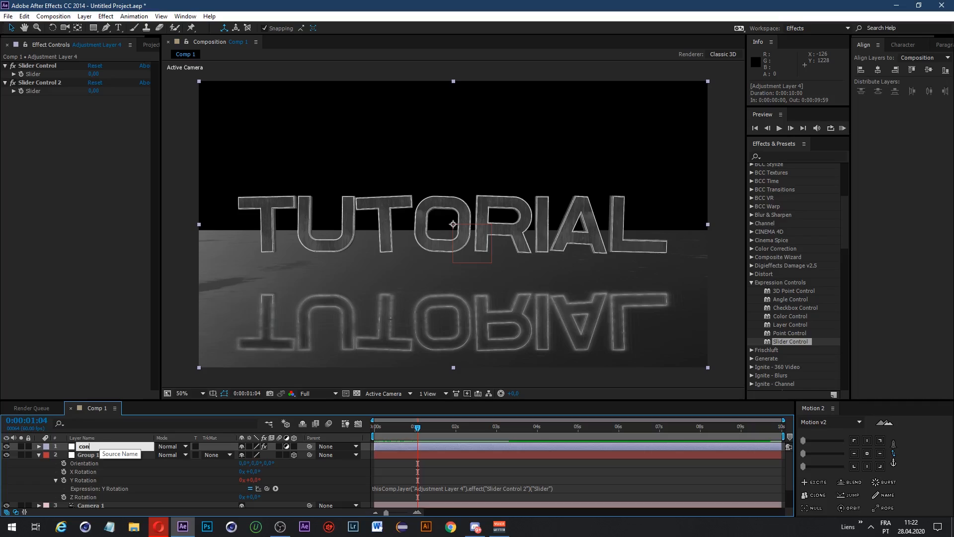
pyautogui.write('texte control')
pyautogui.press('Return')
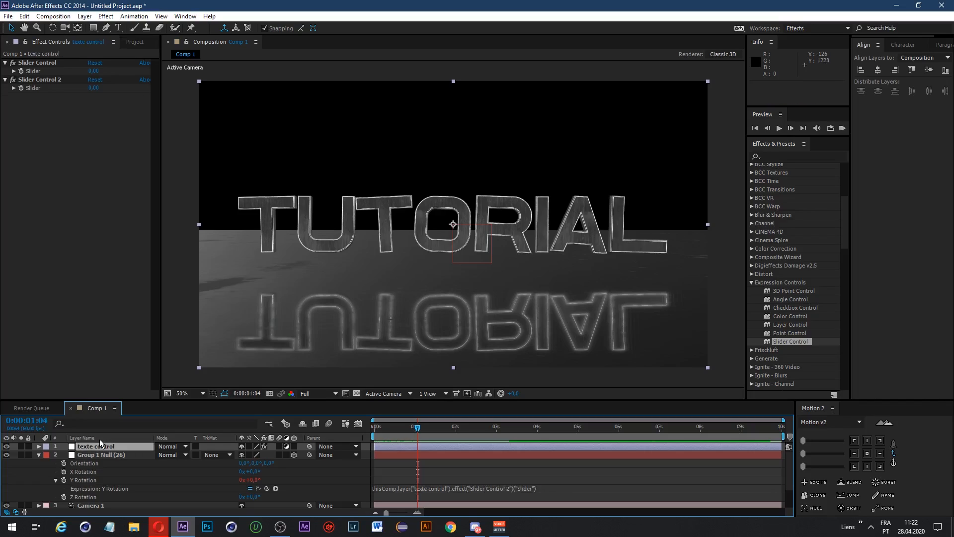
# Step: Try moving Group 1 Null through its Position values and undo the change
pyautogui.click(40, 455)
pyautogui.click(90, 455)
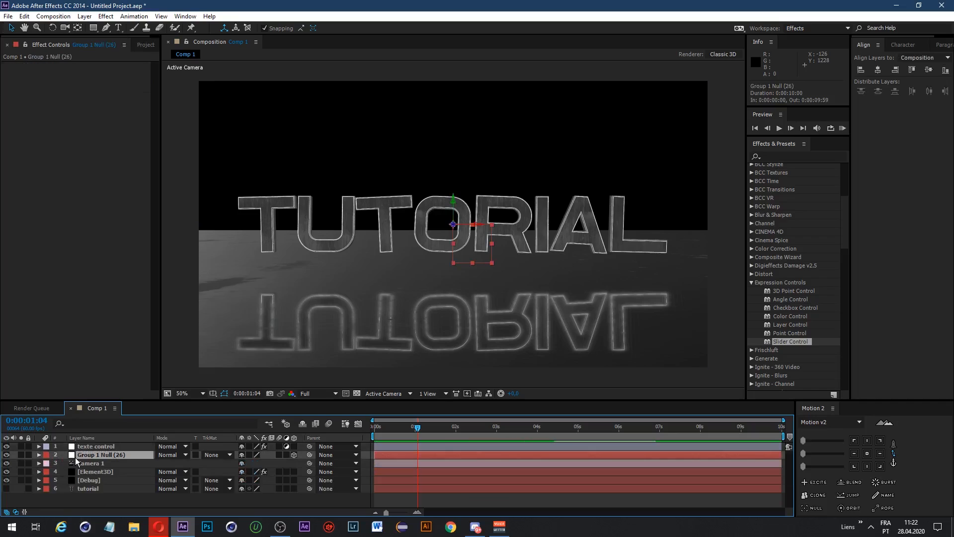
pyautogui.press('p')
pyautogui.moveTo(262, 464); pyautogui.dragTo(234, 464)
pyautogui.hotkey('ctrl', 'z')
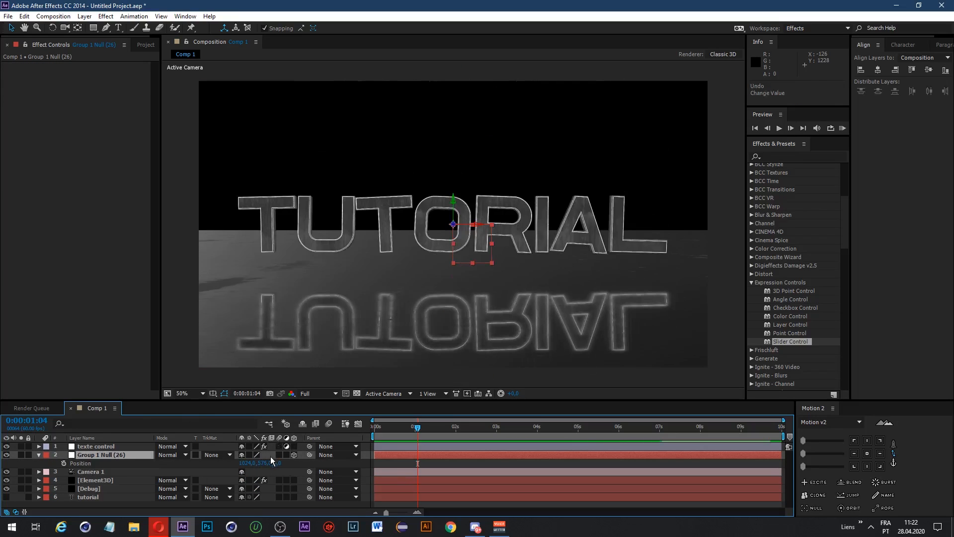
# Step: Raise the TUTORIAL extrusion model along the Y axis in Element's Scene Setup and apply the scene
pyautogui.click(94, 480)
pyautogui.click(41, 84)
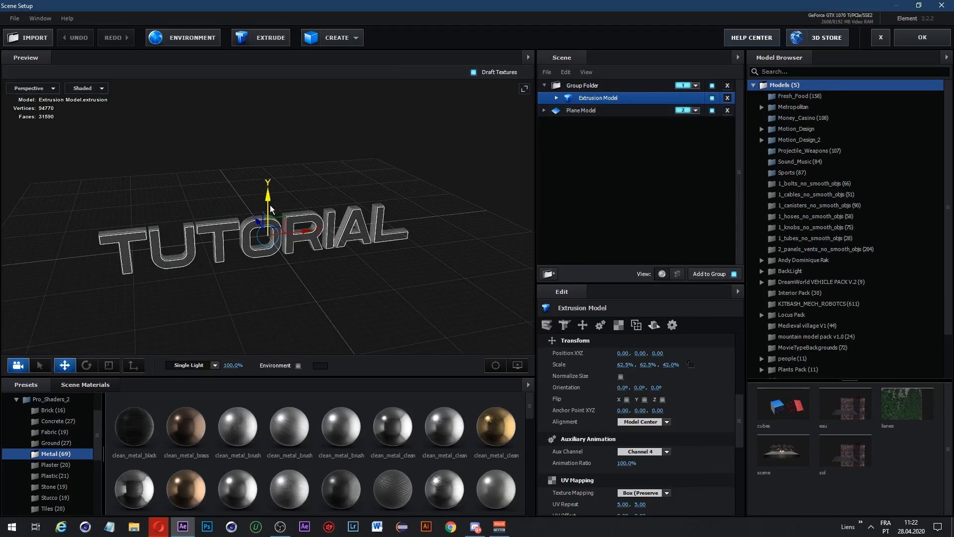
pyautogui.moveTo(268, 195); pyautogui.dragTo(286, 161)
pyautogui.click(925, 39)
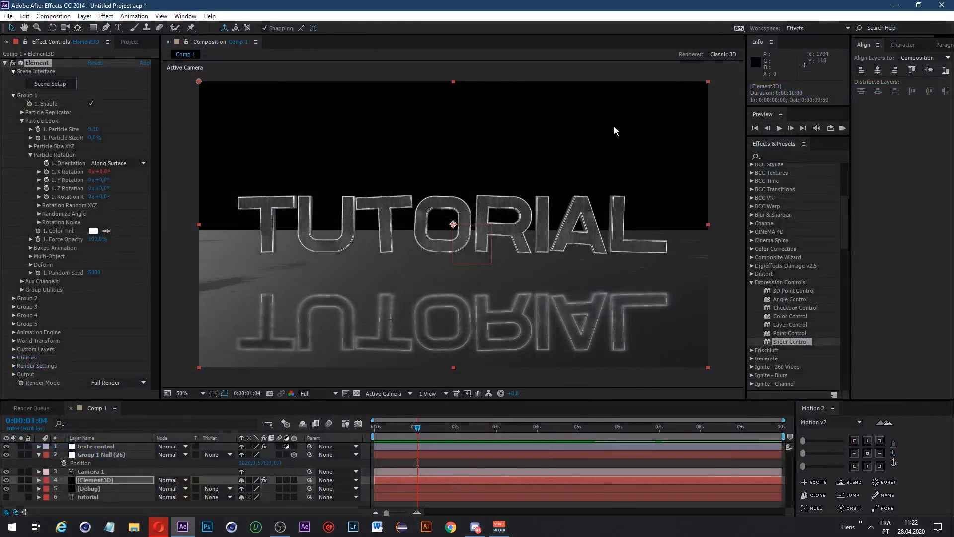
# Step: Lower Group 1 Null to a Y position of 717 and try rotating the text with texte control's first slider
pyautogui.click(112, 455)
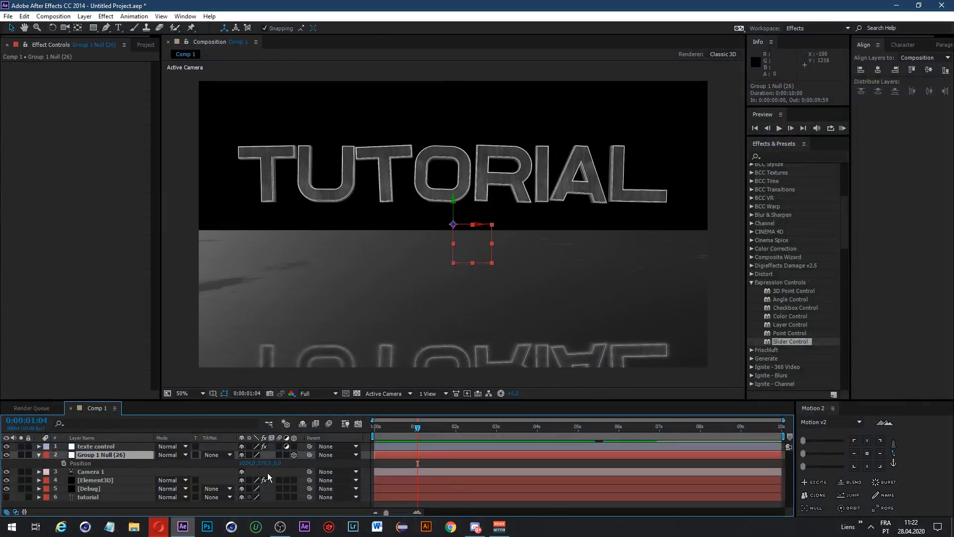
pyautogui.moveTo(266, 466); pyautogui.dragTo(339, 463)
pyautogui.click(112, 447)
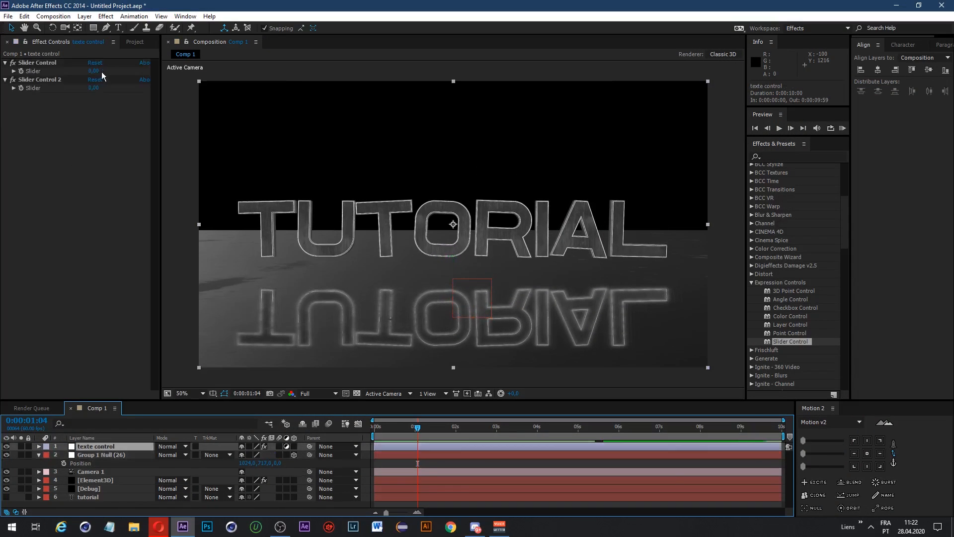
pyautogui.moveTo(96, 71); pyautogui.dragTo(126, 85)
pyautogui.rightClick(126, 85)
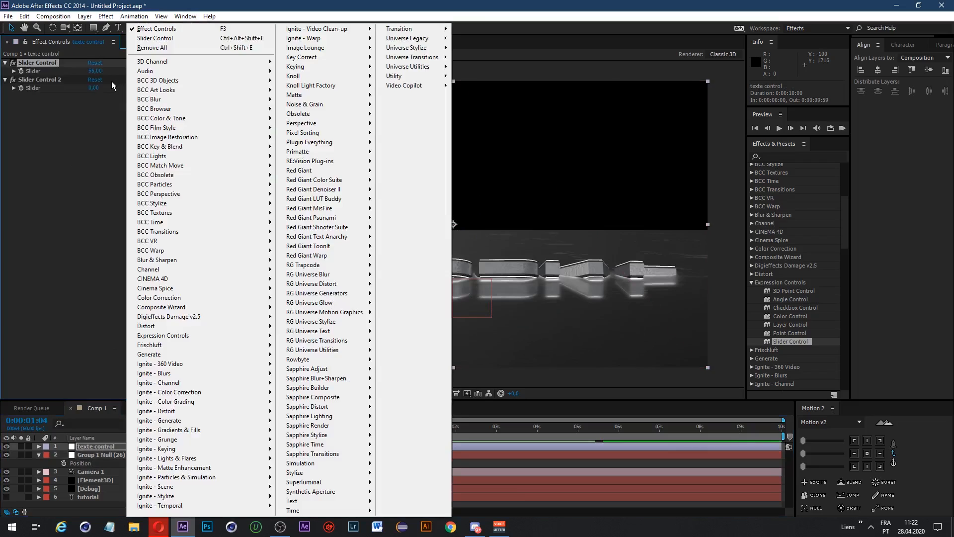
pyautogui.click(88, 97)
# Step: Undo the slider change, Group 1 Null's move and the model's raised position in the scene
pyautogui.hotkey('ctrl', 'z')
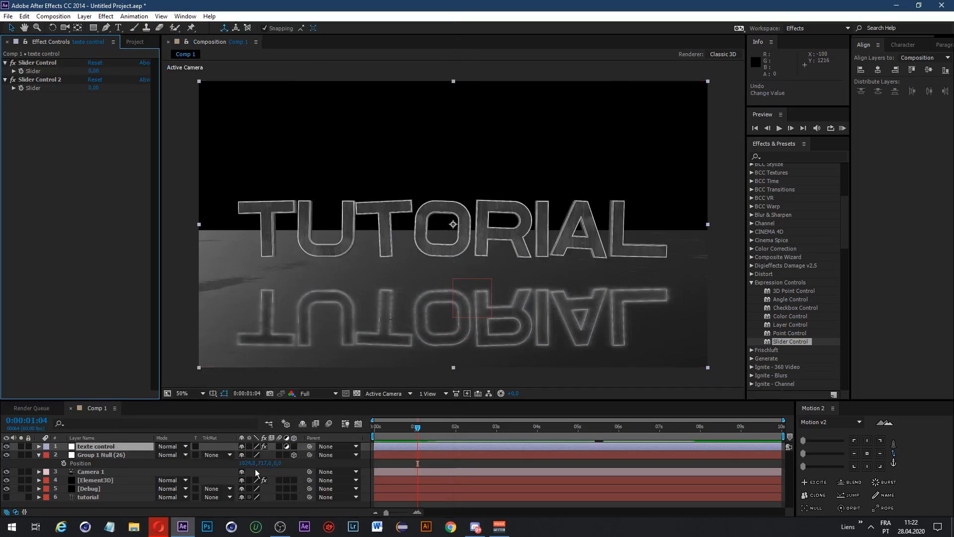
pyautogui.hotkey('ctrl', 'z')
pyautogui.hotkey('ctrl', 'z')
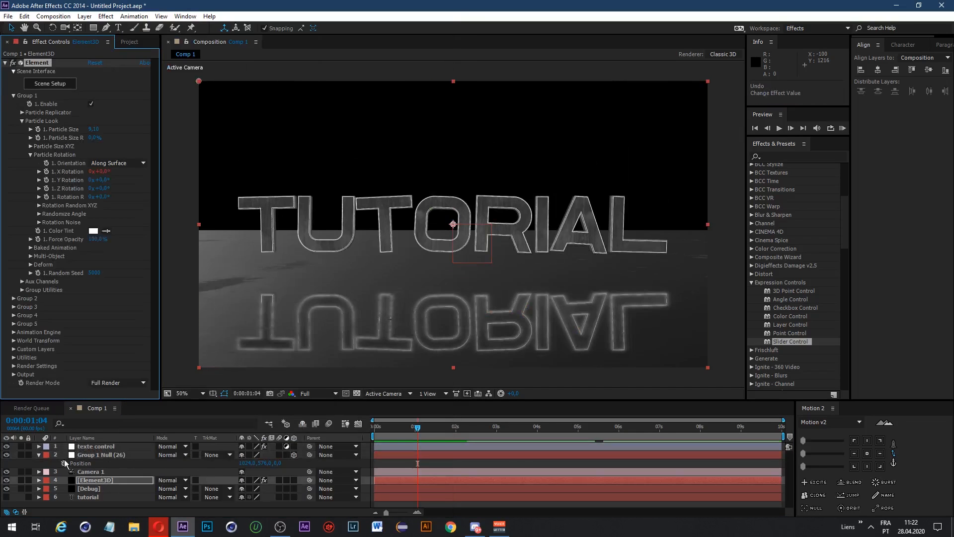
# Step: Try shifting Group 1 Null horizontally to an X position of about 1162
pyautogui.click(105, 457)
pyautogui.press('p')
pyautogui.press('p')
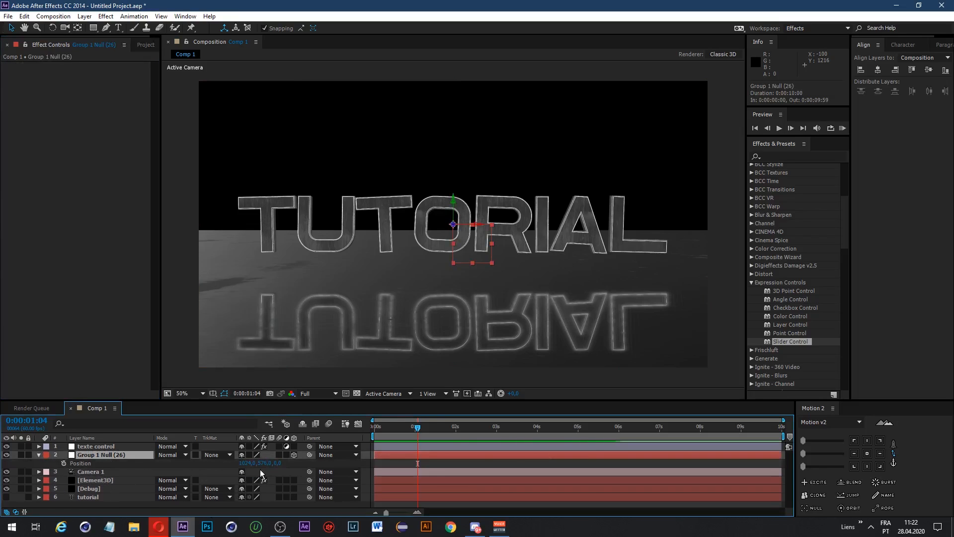
pyautogui.moveTo(261, 463)
pyautogui.mouseDown()
pyautogui.moveTo(216, 466)
pyautogui.moveTo(276, 463)
pyautogui.mouseUp()
pyautogui.hotkey('ctrl', 'z')
# Step: Try changing the texte control layer's own Rotation, undo it and hide the property
pyautogui.click(131, 446)
pyautogui.hotkey('ctrl', 'z')
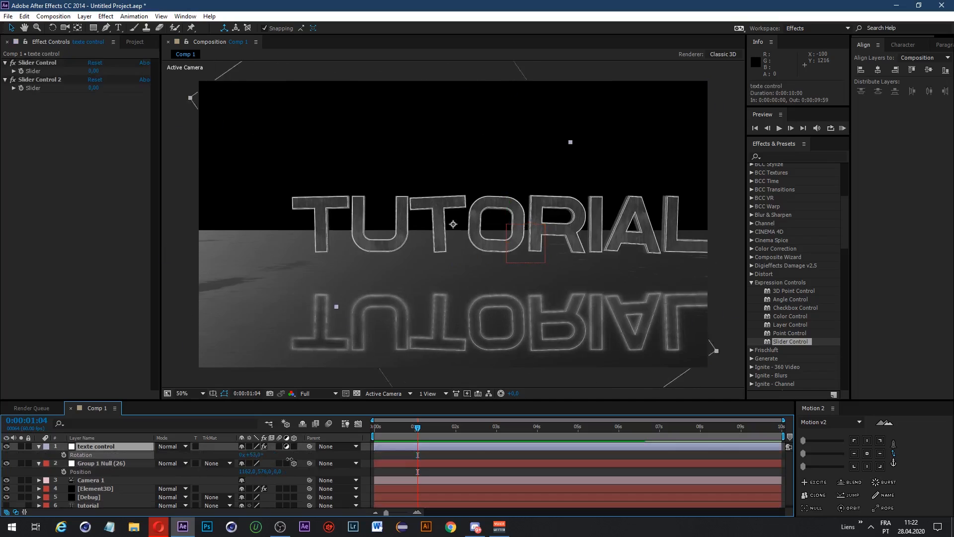
pyautogui.press('r')
pyautogui.press('r')
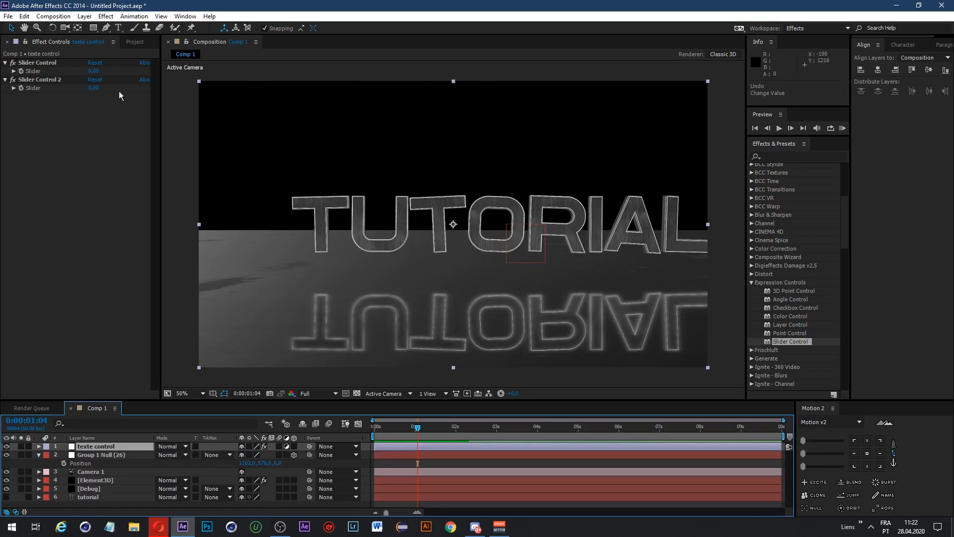
# Step: Try texte control's first slider on the shifted text, and undo both the slider change and Group 1 Null's move
pyautogui.moveTo(96, 72); pyautogui.dragTo(159, 94)
pyautogui.hotkey('ctrl', 'z')
pyautogui.hotkey('ctrl', 'z')
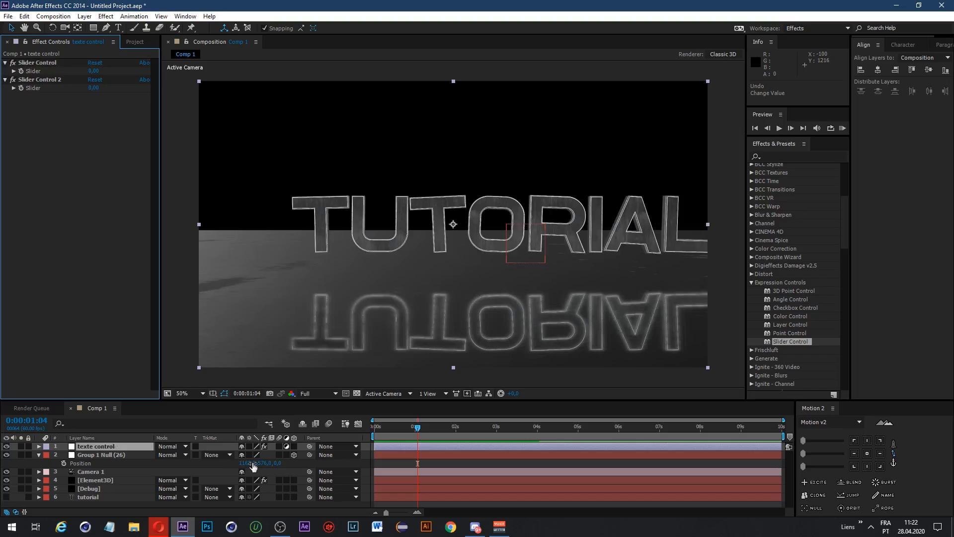
pyautogui.hotkey('ctrl', 'z')
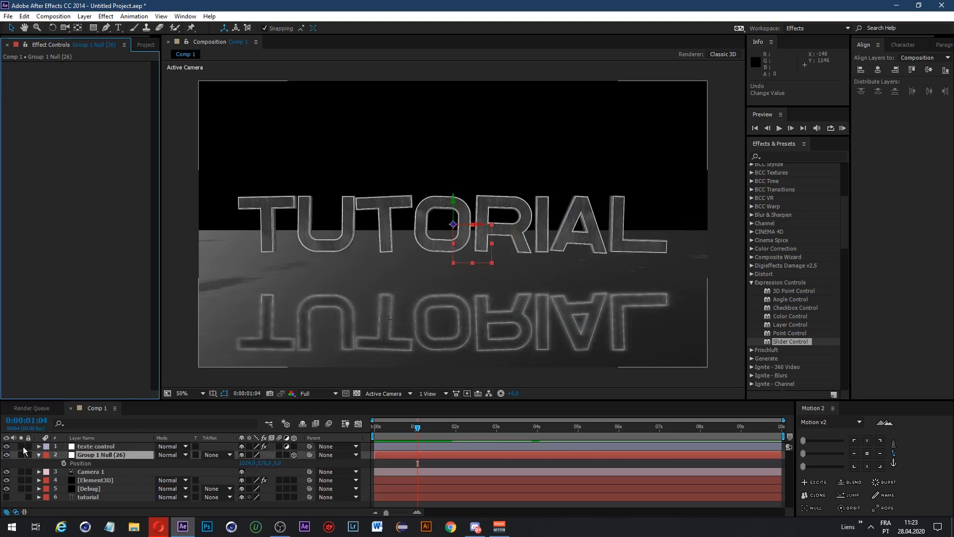
# Step: Collapse Group 1 Null's properties and the Element effect's Group 1 settings, and open the Element3D layer's Scene Setup
pyautogui.click(39, 455)
pyautogui.click(95, 471)
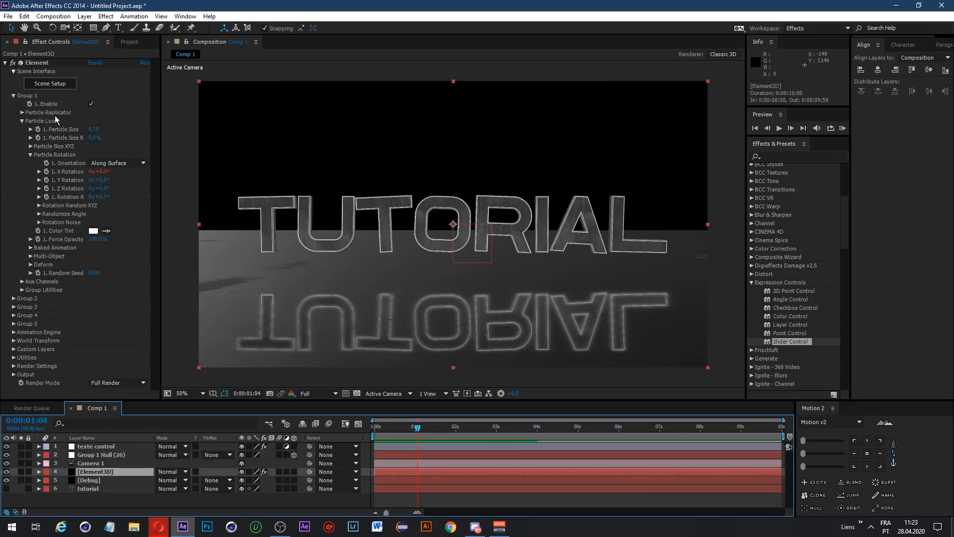
pyautogui.click(13, 95)
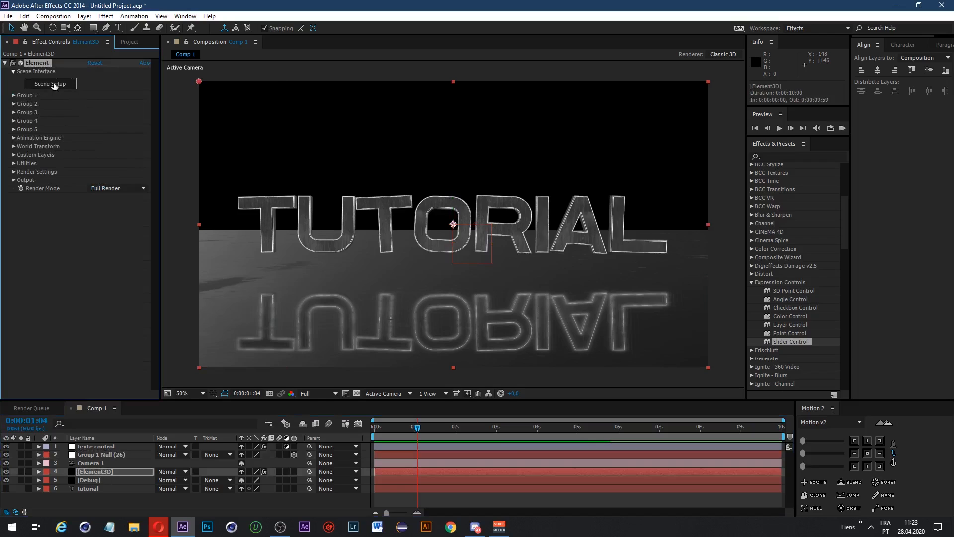
pyautogui.click(50, 84)
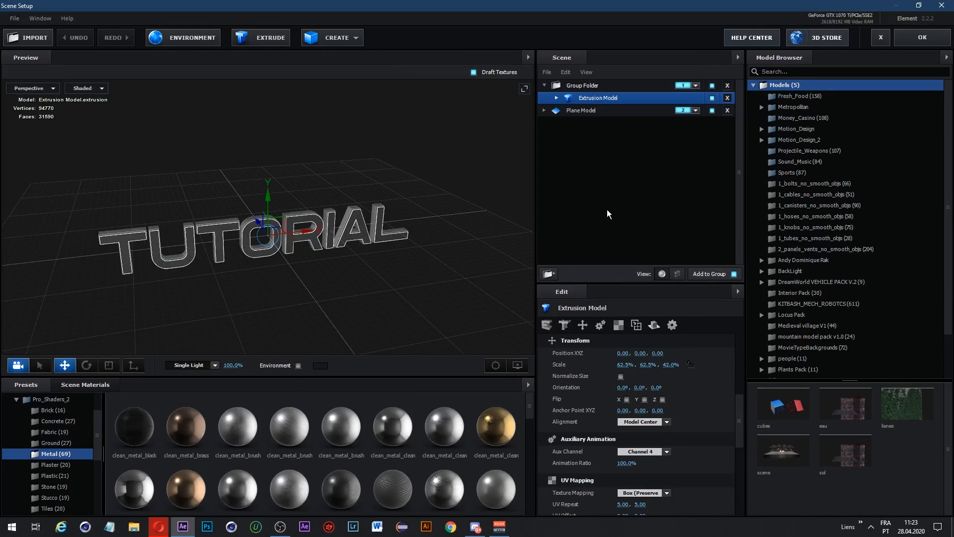
# Step: Browse the Motion_Design_2 model library, examining the Beams and Gaskets models
pyautogui.doubleClick(802, 139)
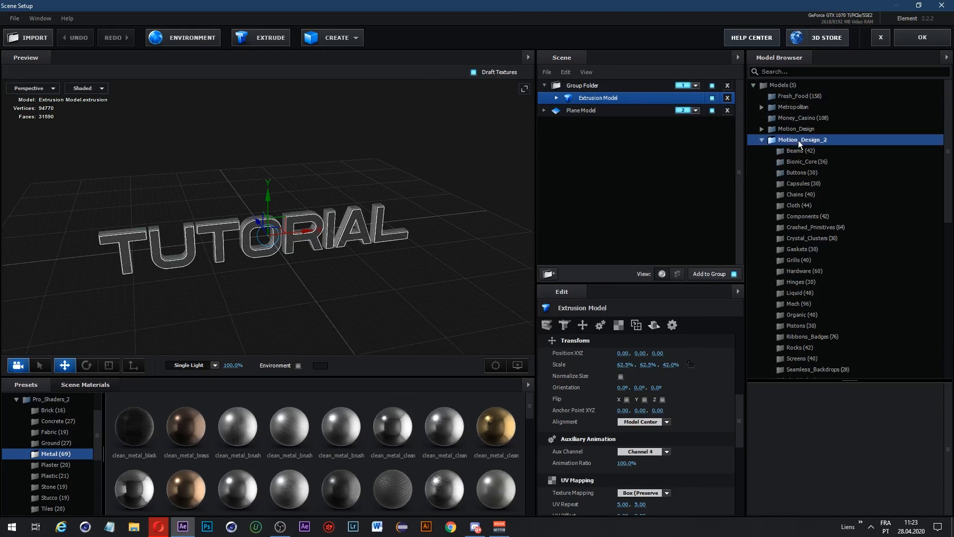
pyautogui.click(841, 152)
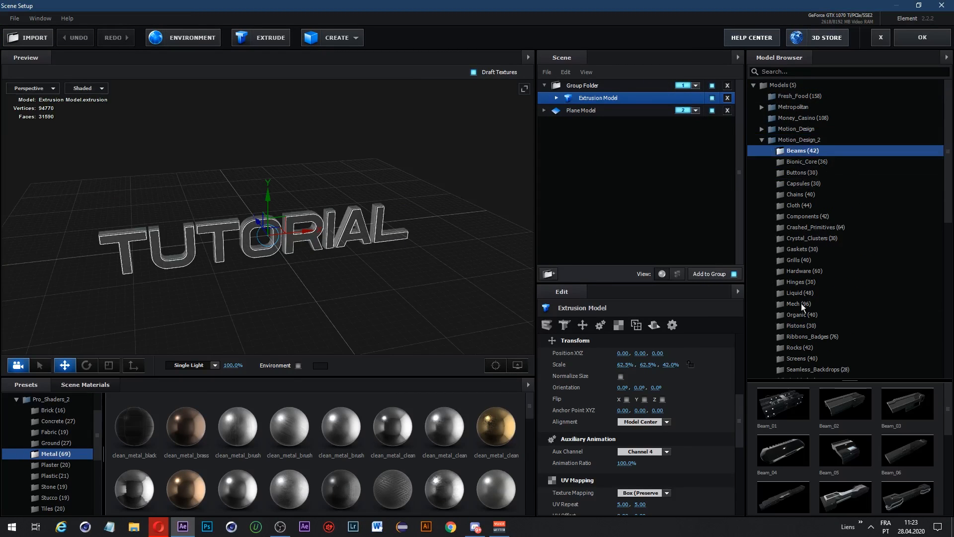
pyautogui.scroll(-5, 797, 385)
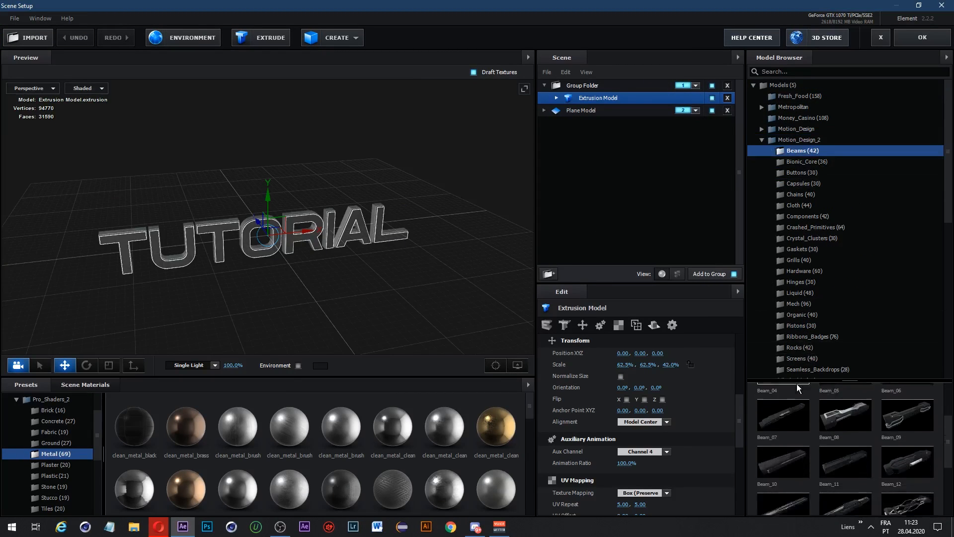
pyautogui.click(818, 248)
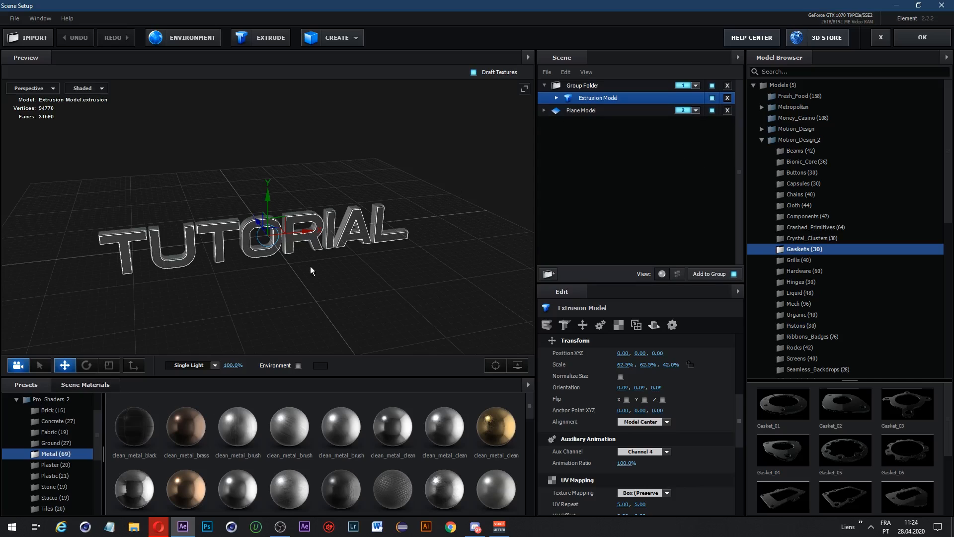
pyautogui.click(60, 389)
pyautogui.click(41, 389)
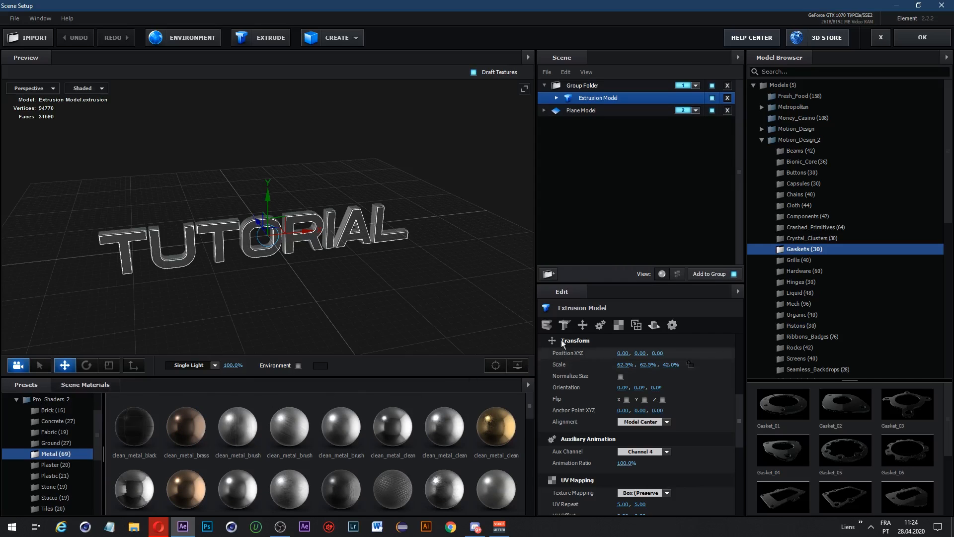
pyautogui.click(826, 150)
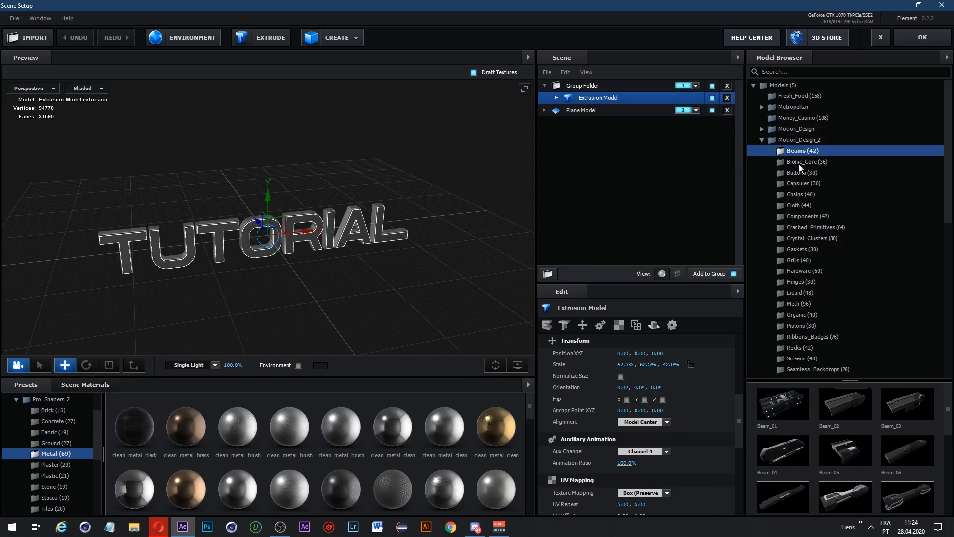
# Step: Delete the Plane Model from the scene and select the text's Extrusion Model
pyautogui.click(613, 111)
pyautogui.click(726, 110)
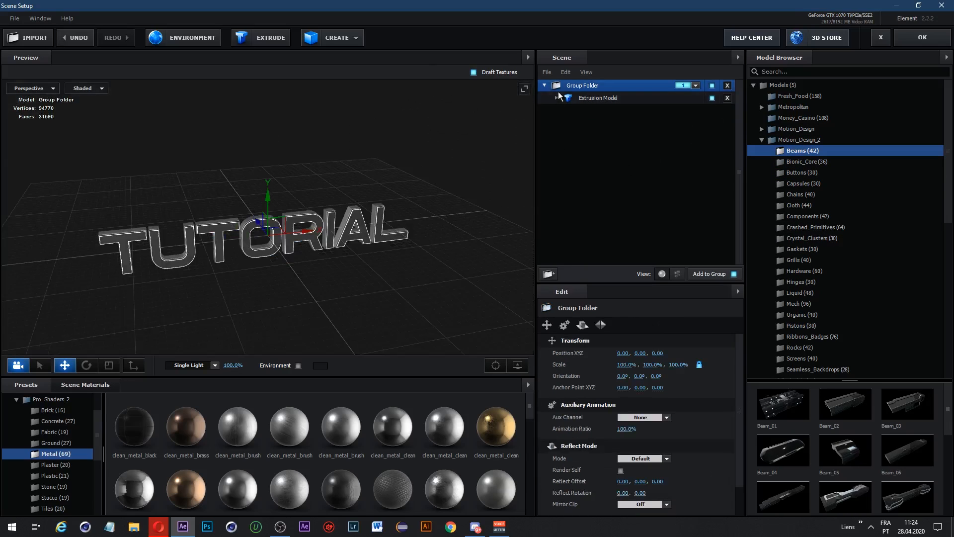
pyautogui.click(599, 97)
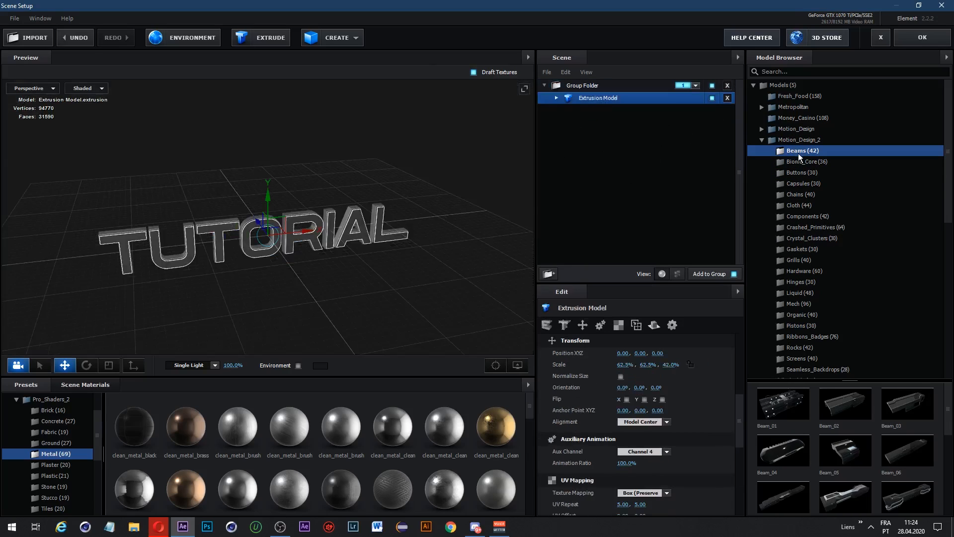
# Step: Try adding Beam_01 to the scene and assigning it to group 2, apart from the text's Group Folder
pyautogui.click(773, 393)
pyautogui.moveTo(593, 108); pyautogui.dragTo(583, 181)
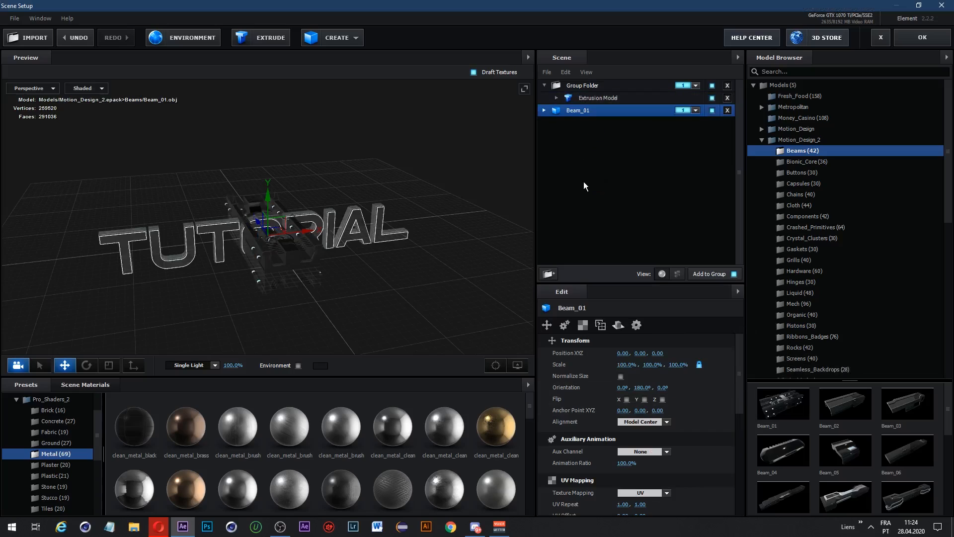
pyautogui.click(694, 110)
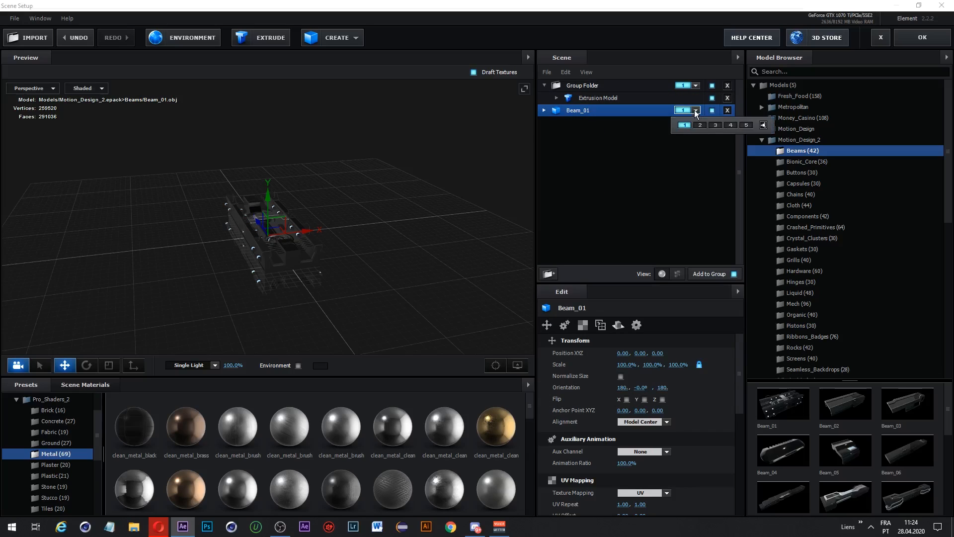
pyautogui.click(688, 126)
pyautogui.click(697, 111)
pyautogui.click(701, 124)
pyautogui.click(695, 111)
pyautogui.click(678, 141)
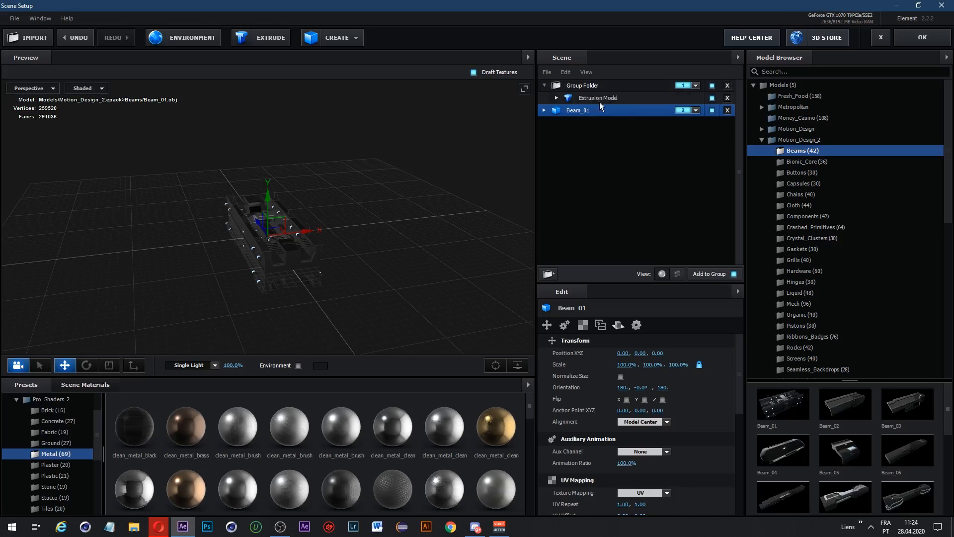
pyautogui.click(601, 86)
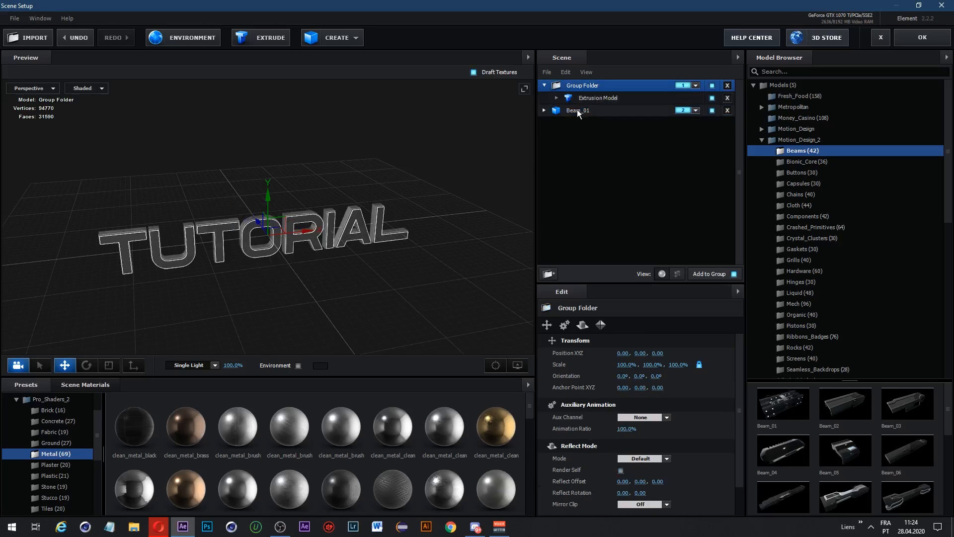
# Step: Try moving Beam_01 into the text's Group Folder and placing it inside a new nested Group Folder
pyautogui.moveTo(577, 110); pyautogui.dragTo(586, 86)
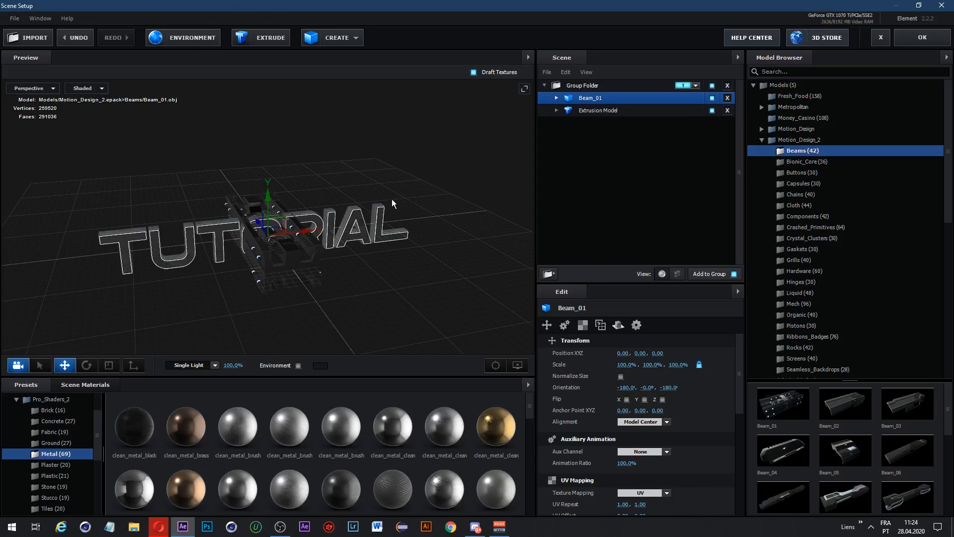
pyautogui.click(550, 274)
pyautogui.moveTo(583, 114); pyautogui.dragTo(591, 97)
pyautogui.click(591, 97)
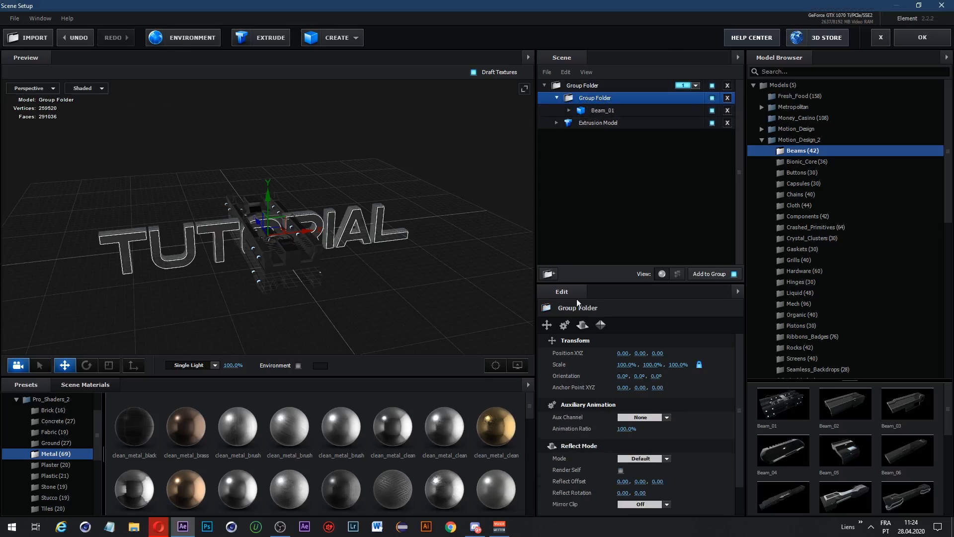
# Step: Try X symmetry on the nested Group Folder and move Beam_01 to about X 2.90, Y 0.11
pyautogui.click(601, 326)
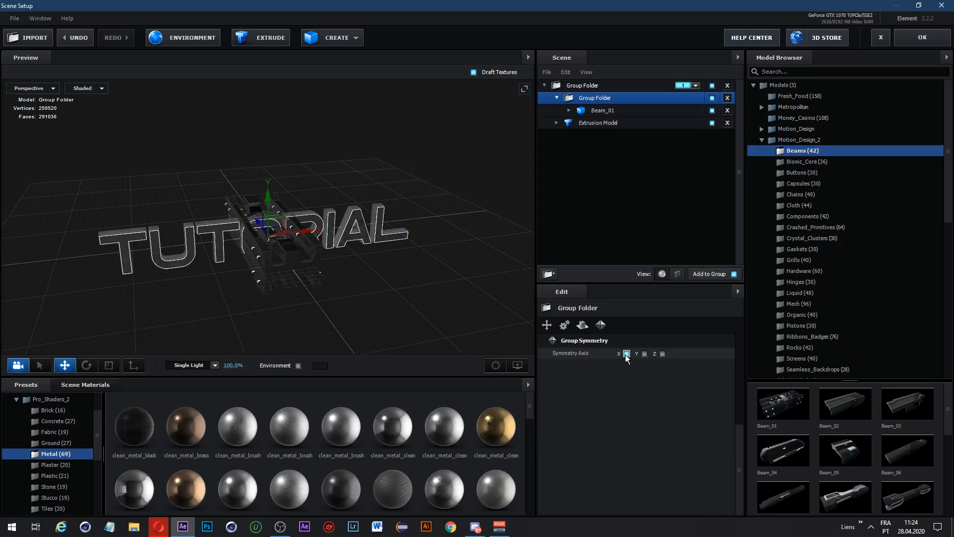
pyautogui.click(604, 112)
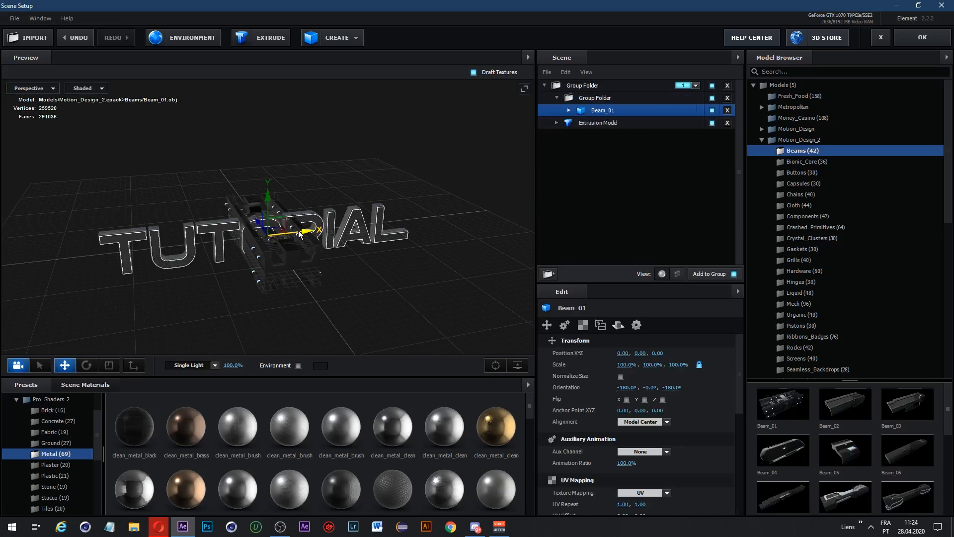
pyautogui.moveTo(299, 234); pyautogui.dragTo(468, 215)
pyautogui.moveTo(438, 187)
pyautogui.mouseDown()
pyautogui.moveTo(441, 166)
pyautogui.moveTo(439, 179)
pyautogui.mouseUp()
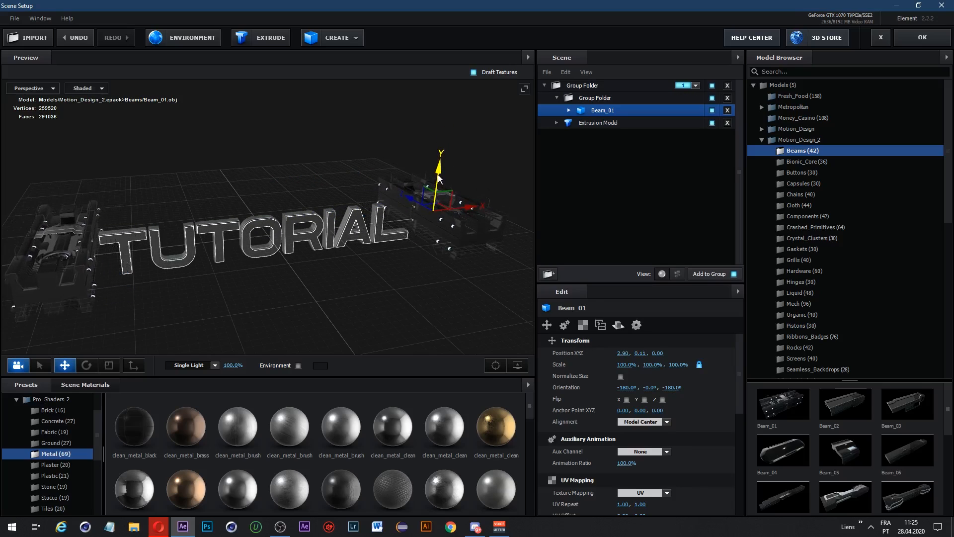
# Step: Try adding Y symmetry to the nested Group Folder and raise Beam_01 to about Y 0.82
pyautogui.click(597, 100)
pyautogui.click(644, 353)
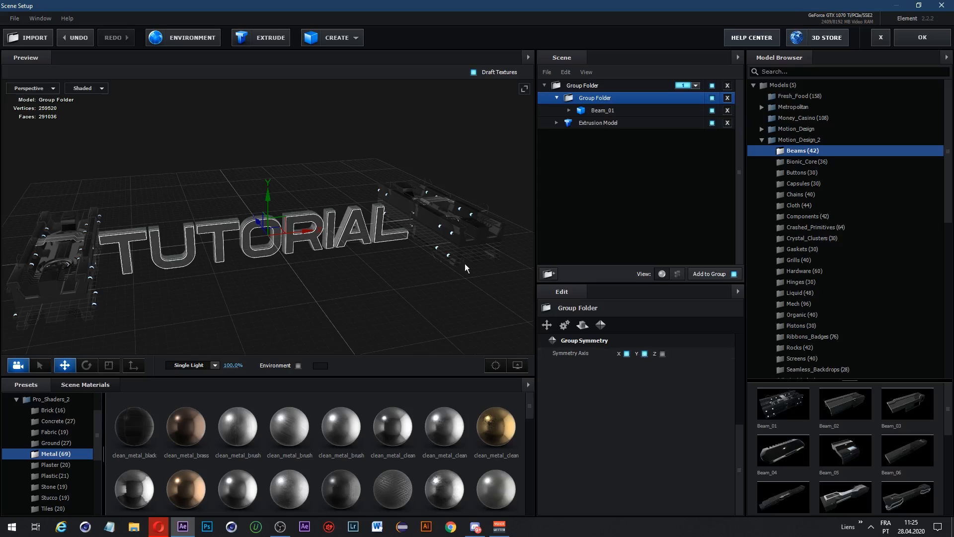
pyautogui.click(621, 112)
pyautogui.moveTo(435, 182); pyautogui.dragTo(443, 132)
# Step: Try adding Z symmetry to the nested Group Folder and move Beam_01 to about Z 1.94
pyautogui.click(601, 102)
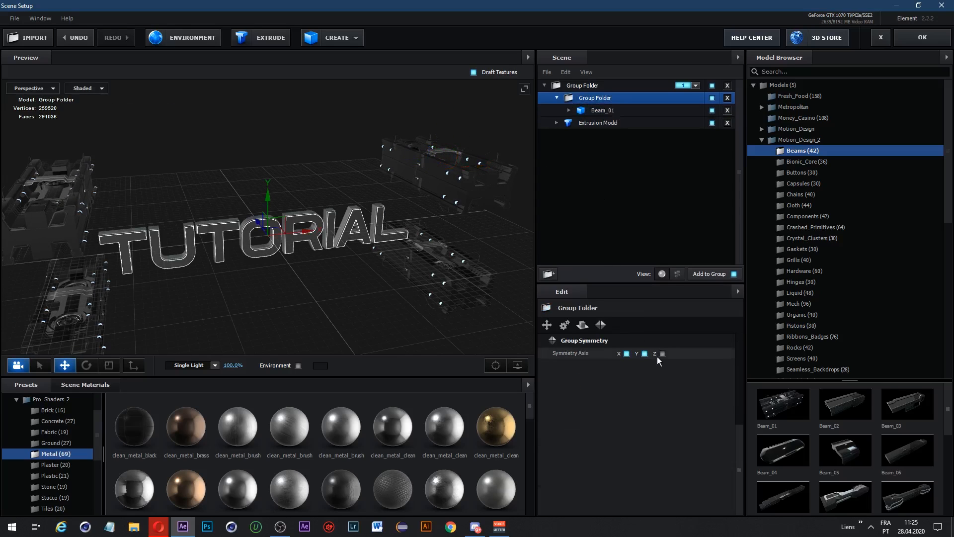
pyautogui.click(598, 111)
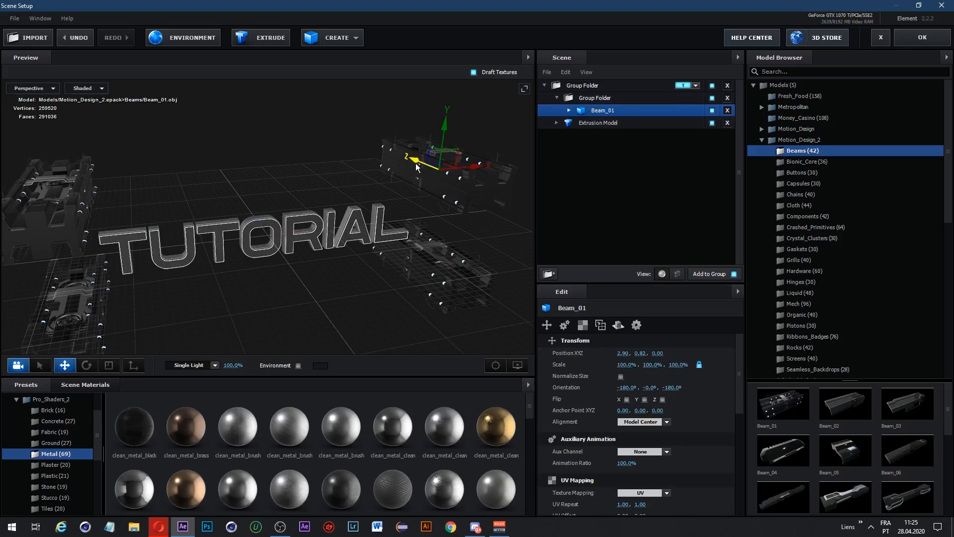
pyautogui.moveTo(415, 164); pyautogui.dragTo(361, 149)
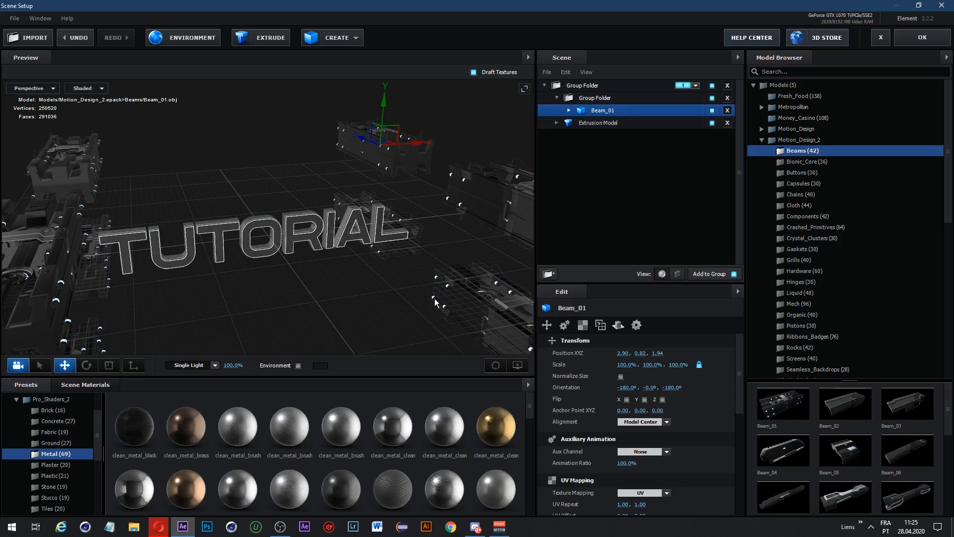
# Step: Undo the beam moves, the symmetry settings, the nested folder and the addition of Beam_01
pyautogui.hotkey('ctrl', 'z')
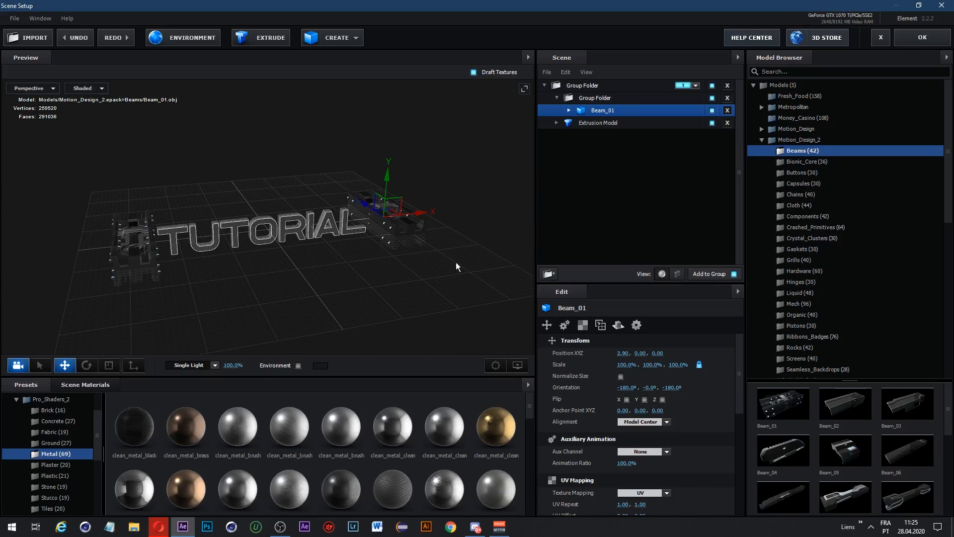
pyautogui.hotkey('ctrl', 'z')
pyautogui.hotkey('ctrl', 'z')
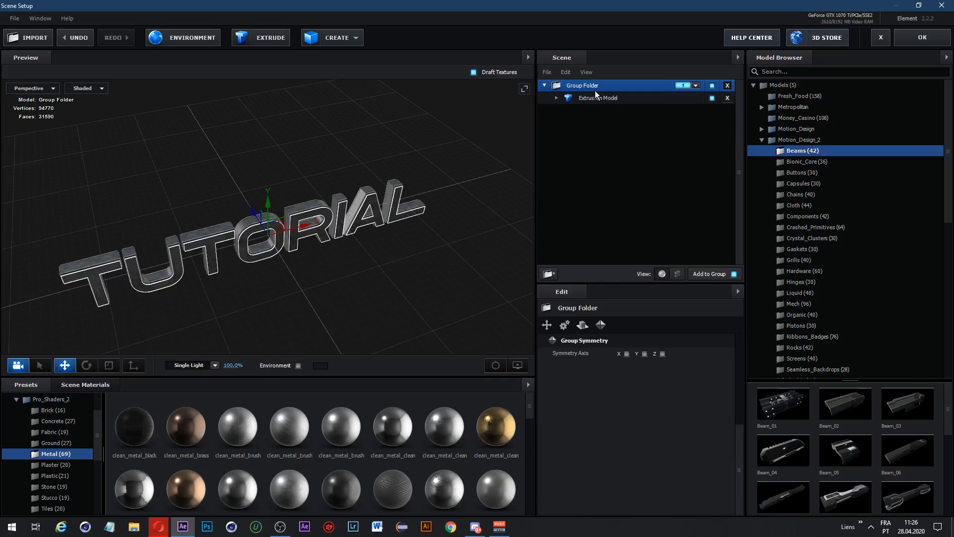
# Step: Add Beam_01 in an X-mirrored nested Group Folder below the text, at about X 1.06, Y -0.57
pyautogui.click(590, 98)
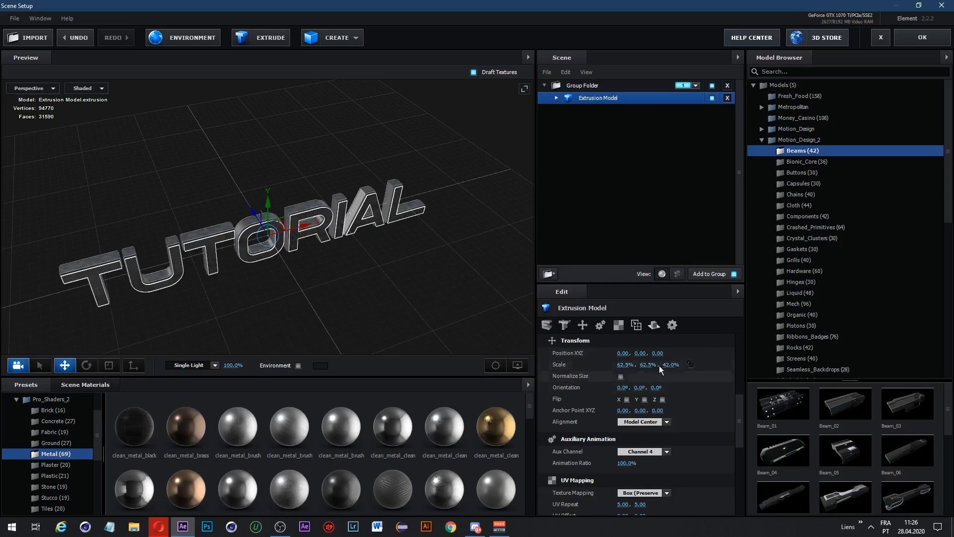
pyautogui.moveTo(195, 253); pyautogui.dragTo(323, 308)
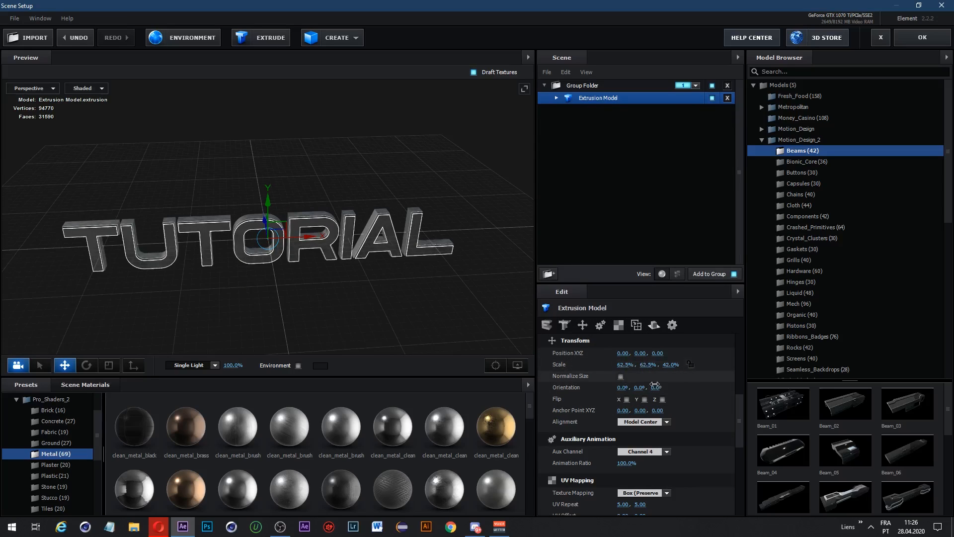
pyautogui.click(345, 273)
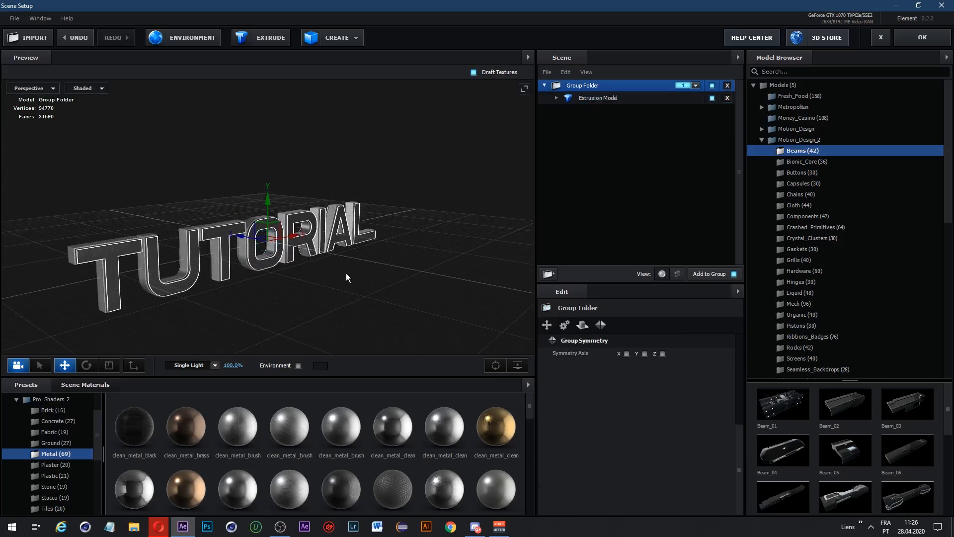
pyautogui.moveTo(346, 273); pyautogui.dragTo(333, 251)
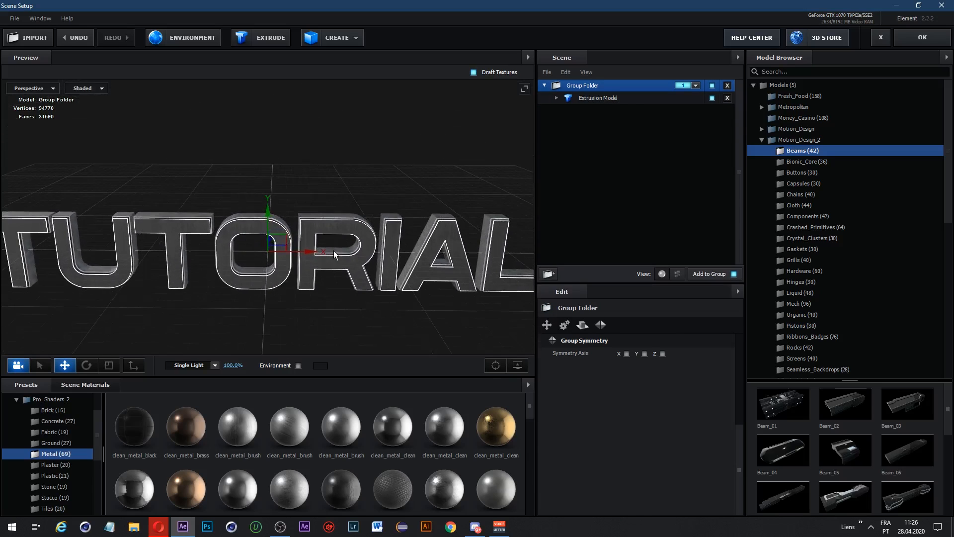
pyautogui.rightClick(331, 255)
pyautogui.click(324, 228)
pyautogui.scroll(-5, 324, 228)
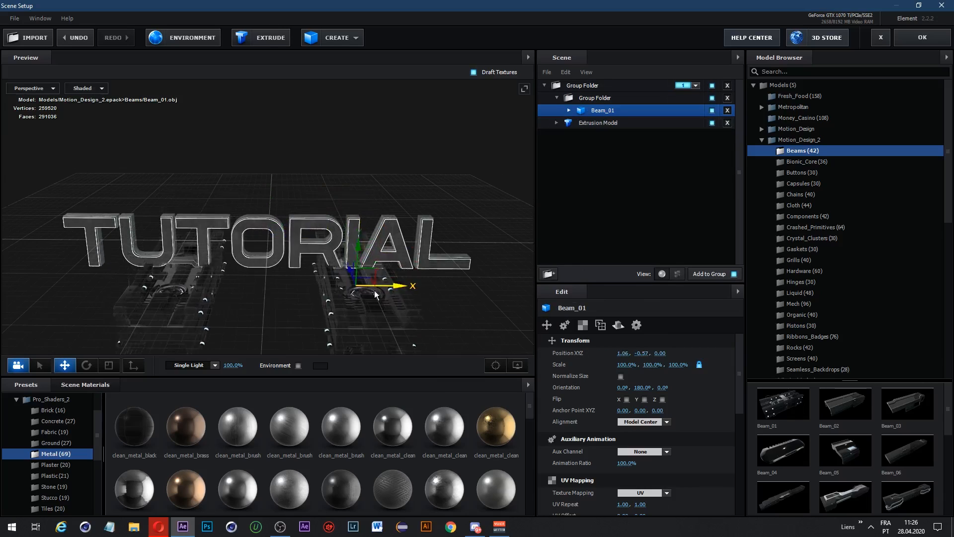
# Step: Move Beam_01 outward to about X 1.74, Y -0.41 and add Beam_02 to the mirrored folder
pyautogui.moveTo(408, 288); pyautogui.dragTo(447, 287)
pyautogui.click(602, 111)
pyautogui.click(595, 98)
pyautogui.click(603, 123)
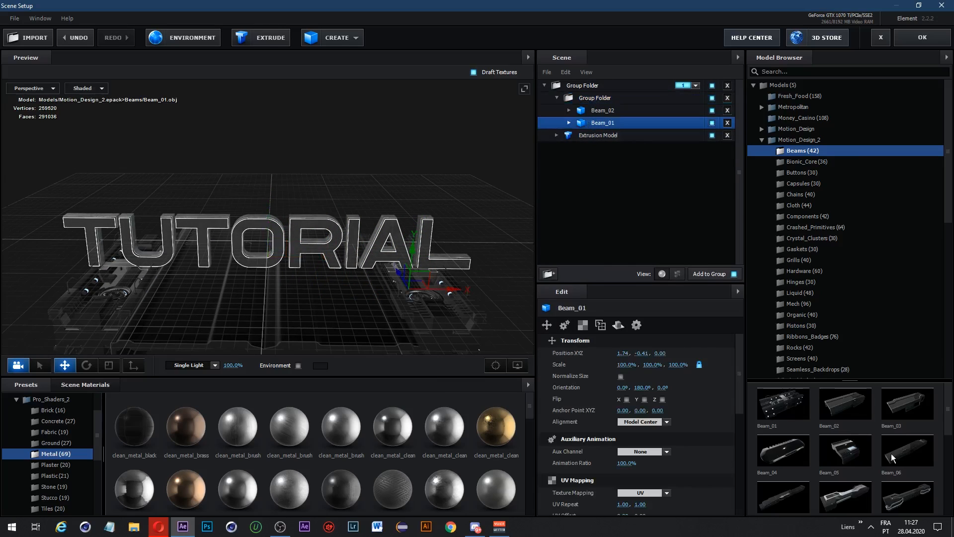
# Step: Add Beam_18, Beam_19 and a second Beam_02 to the mirrored folder, placing that Beam_02 at about X 0.68, Y -0.55
pyautogui.scroll(-4, 885, 457)
pyautogui.click(907, 463)
pyautogui.moveTo(305, 276); pyautogui.dragTo(298, 318)
pyautogui.click(783, 504)
pyautogui.click(603, 135)
pyautogui.hotkey('ctrl', 'd')
pyautogui.moveTo(326, 258); pyautogui.dragTo(326, 278)
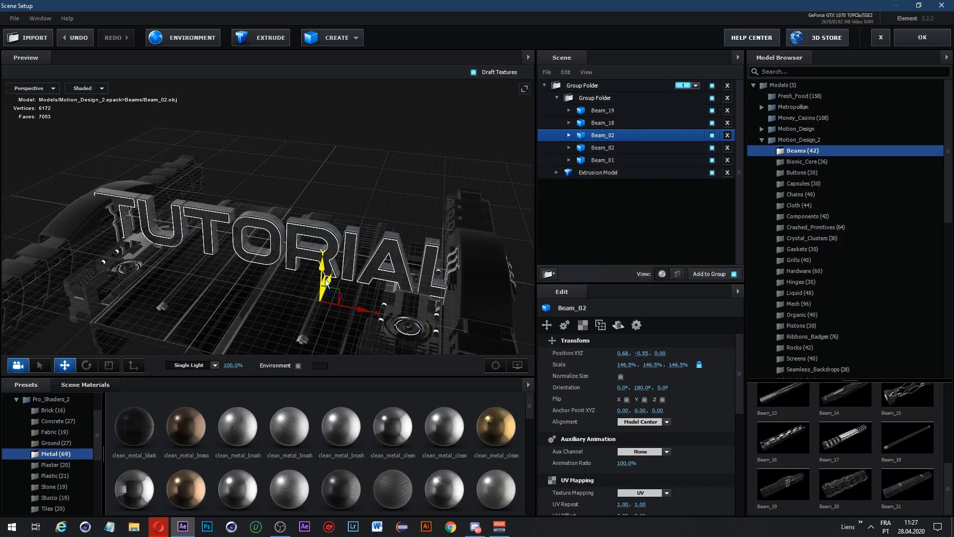
# Step: Create another Group Folder inside the mirrored folder and place two Beam_02 models in it
pyautogui.scroll(-3, 298, 238)
pyautogui.click(712, 135)
pyautogui.click(549, 274)
pyautogui.click(713, 148)
pyautogui.moveTo(602, 147); pyautogui.dragTo(607, 110)
pyautogui.hotkey('ctrl', 'd')
pyautogui.moveTo(344, 188); pyautogui.dragTo(311, 250)
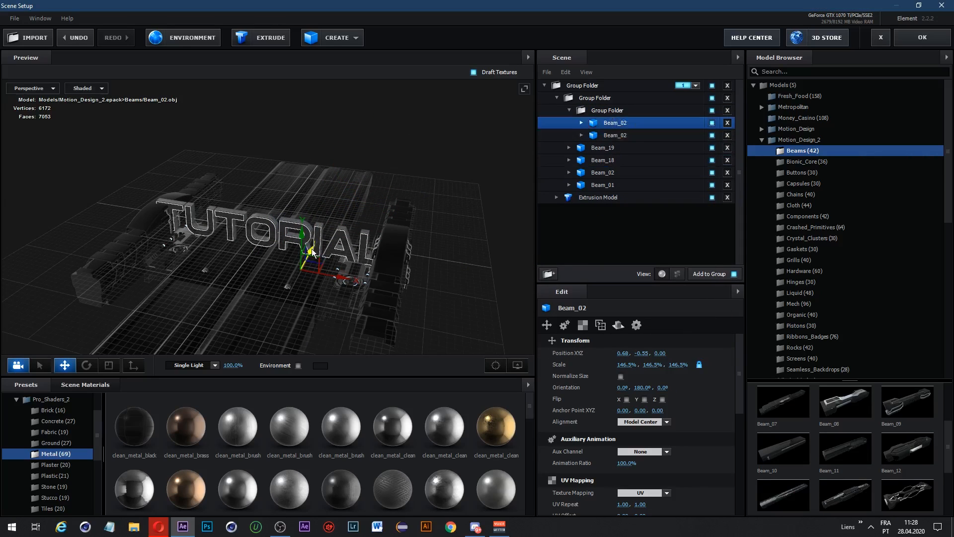
# Step: Arrange the inner Group Folder with Beam_19, Beam_18 and a single Beam_02, positioning Beam_19 at about X 2.36, Z 2.41
pyautogui.click(603, 160)
pyautogui.hotkey('ctrl', 'd')
pyautogui.press('Delete')
pyautogui.click(615, 148)
pyautogui.hotkey('ctrl', 'd')
pyautogui.click(603, 172)
pyautogui.moveTo(615, 149); pyautogui.dragTo(607, 111)
pyautogui.moveTo(348, 278); pyautogui.dragTo(437, 278)
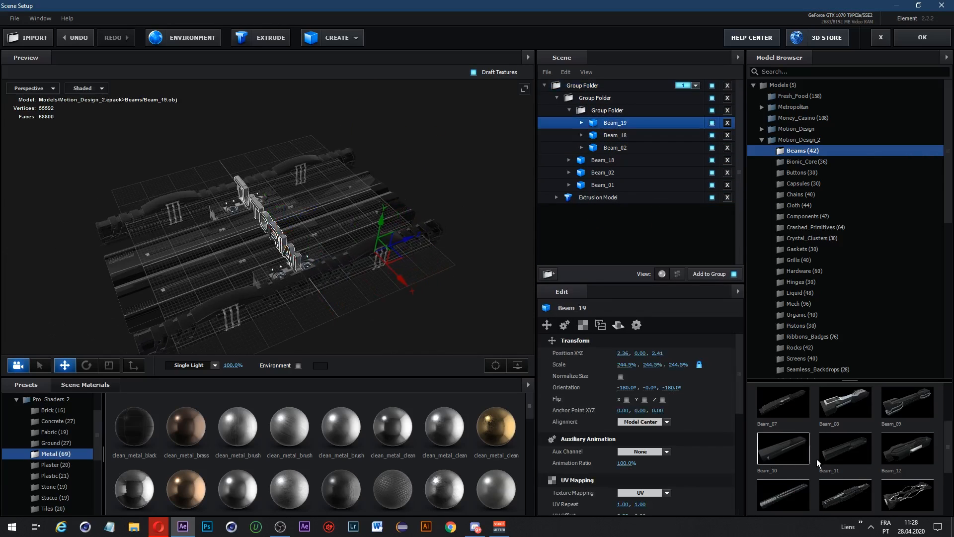
# Step: Browse the model library to 2_panels_vents_no_smooth_objs and add panel_50_no_smooth to the inner Group Folder
pyautogui.click(807, 162)
pyautogui.moveTo(378, 248); pyautogui.dragTo(497, 214)
pyautogui.scroll(-10, 807, 169)
pyautogui.click(813, 143)
pyautogui.click(820, 198)
pyautogui.scroll(-20, 845, 452)
pyautogui.click(907, 496)
pyautogui.moveTo(318, 208); pyautogui.dragTo(318, 278)
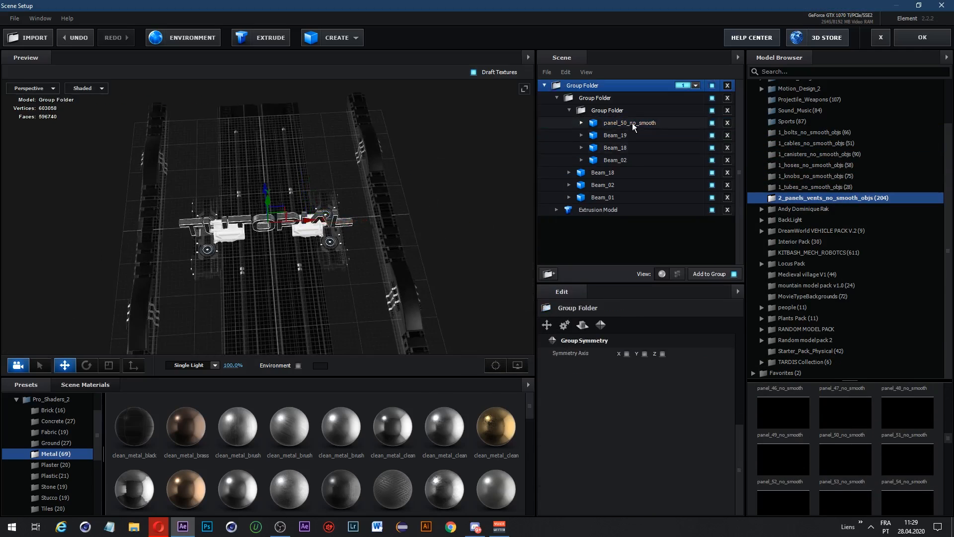
# Step: Replace panel_50_no_smooth with vent_72_no_smooth scaled to 162.5%, oriented 90° in Y, at about X 2.00, Y -0.46, Z 1.16
pyautogui.click(631, 124)
pyautogui.moveTo(315, 219); pyautogui.dragTo(395, 219)
pyautogui.moveTo(627, 364); pyautogui.dragTo(646, 364)
pyautogui.moveTo(343, 187); pyautogui.dragTo(332, 160)
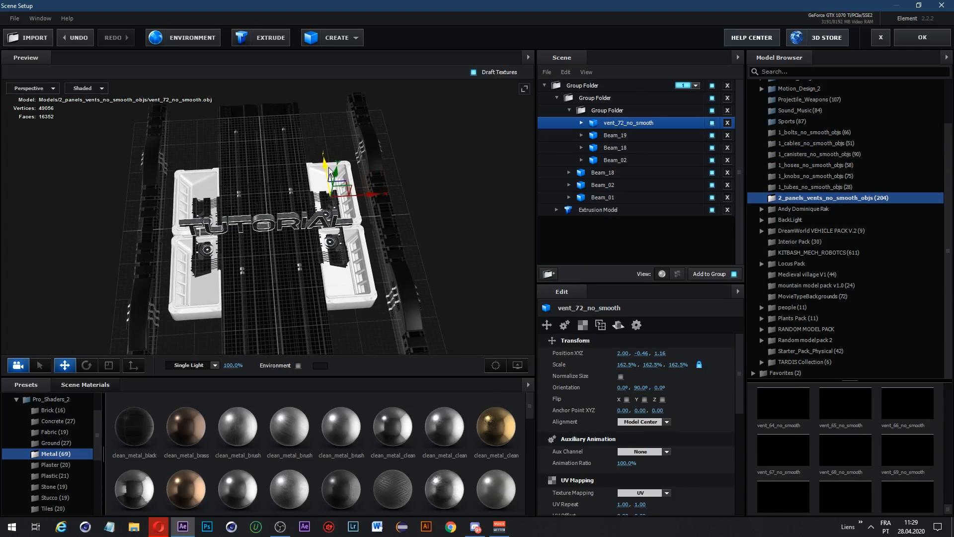
# Step: Shift vent_72_no_smooth further outward along X and adjust the neighbouring beam in the inner Group Folder to fit
pyautogui.moveTo(375, 192); pyautogui.dragTo(390, 191)
pyautogui.click(615, 160)
pyautogui.moveTo(328, 135); pyautogui.dragTo(354, 134)
pyautogui.click(628, 123)
pyautogui.moveTo(356, 177); pyautogui.dragTo(364, 179)
pyautogui.click(615, 135)
pyautogui.moveTo(318, 259)
pyautogui.mouseDown()
pyautogui.moveTo(321, 201)
pyautogui.moveTo(318, 259)
pyautogui.mouseUp()
# Step: Add vent_64_no_smooth to the inner Group Folder, enlarge and rotate it, and move it outward beside the beams
pyautogui.click(783, 403)
pyautogui.moveTo(627, 364); pyautogui.dragTo(651, 364)
pyautogui.click(640, 387)
pyautogui.moveTo(289, 228); pyautogui.dragTo(345, 223)
pyautogui.scroll(5, 845, 450)
pyautogui.click(783, 450)
pyautogui.moveTo(627, 365); pyautogui.dragTo(665, 368)
pyautogui.click(728, 123)
# Step: Add vent_14_no_smooth scaled to 316.5% with a 90° Y orientation, and place it at about X 2.66, Y -0.34, Z 6.01
pyautogui.click(845, 399)
pyautogui.moveTo(642, 387); pyautogui.dragTo(619, 387)
pyautogui.moveTo(307, 225); pyautogui.dragTo(309, 97)
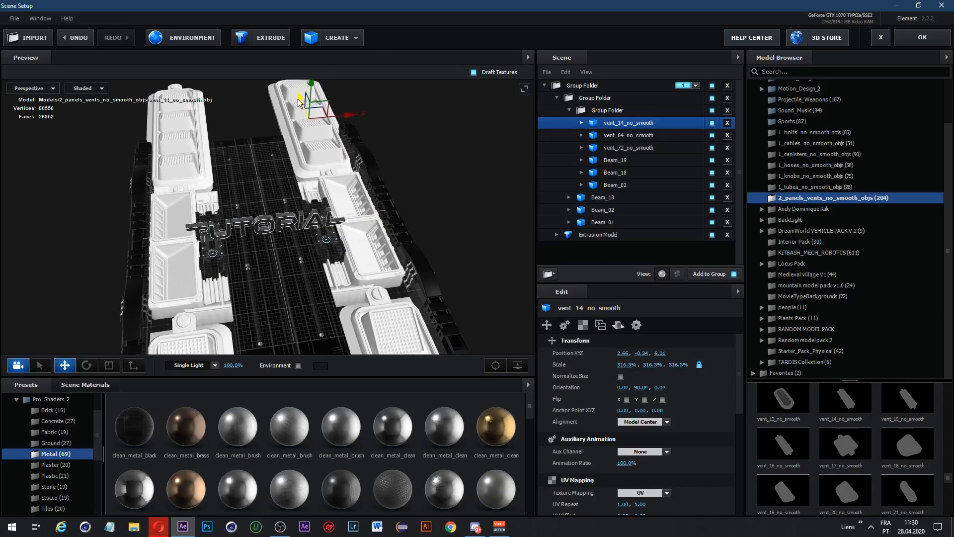
pyautogui.moveTo(318, 149); pyautogui.dragTo(492, 105)
pyautogui.moveTo(21, 294); pyautogui.dragTo(57, 281)
pyautogui.moveTo(318, 198); pyautogui.dragTo(149, 164)
# Step: Duplicate the inner Group Folder's Beam_02 and move the copy to extend the central deck
pyautogui.click(629, 147)
pyautogui.click(598, 235)
pyautogui.click(615, 185)
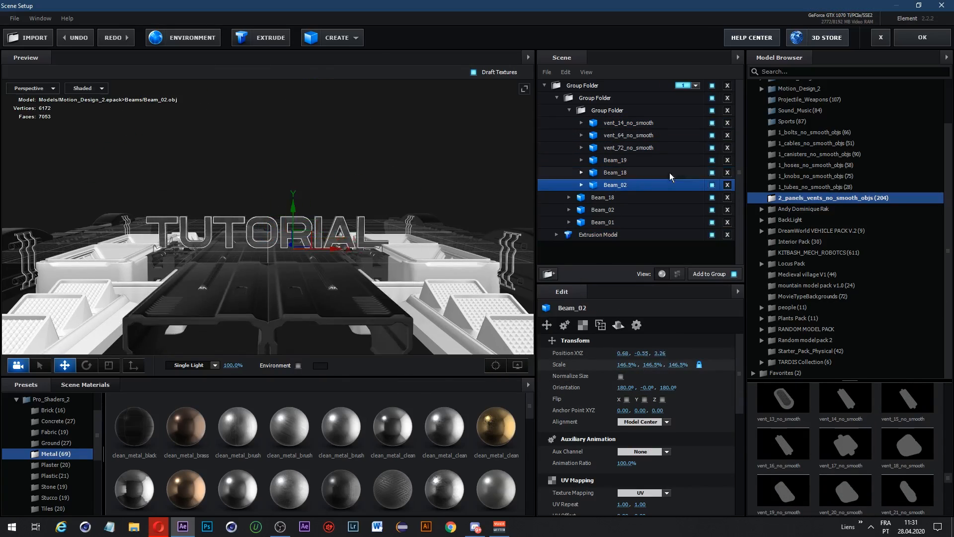
pyautogui.hotkey('ctrl', 'd')
pyautogui.moveTo(258, 209); pyautogui.dragTo(398, 259)
# Step: Create a Plane Model, enlarge it and place it as a floor beneath the structure
pyautogui.click(332, 38)
pyautogui.moveTo(627, 417); pyautogui.dragTo(696, 417)
pyautogui.moveTo(318, 164); pyautogui.dragTo(337, 179)
pyautogui.moveTo(268, 195); pyautogui.dragTo(268, 211)
# Step: Add vent_01_no_smooth to the outer Group Folder, enlarge it and place it upright behind the TUTORIAL text
pyautogui.click(582, 85)
pyautogui.scroll(5, 844, 450)
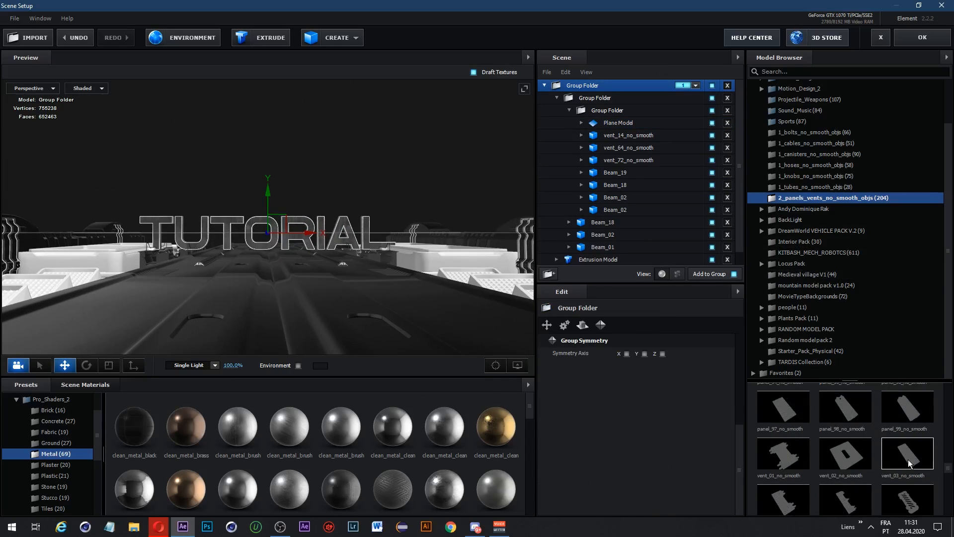
pyautogui.click(783, 453)
pyautogui.moveTo(626, 364); pyautogui.dragTo(690, 388)
pyautogui.moveTo(318, 164); pyautogui.dragTo(194, 139)
# Step: Duplicate vent_01_no_smooth and put one of the two in a new Group Folder with symmetry enabled on X
pyautogui.hotkey('ctrl', 'd')
pyautogui.click(548, 274)
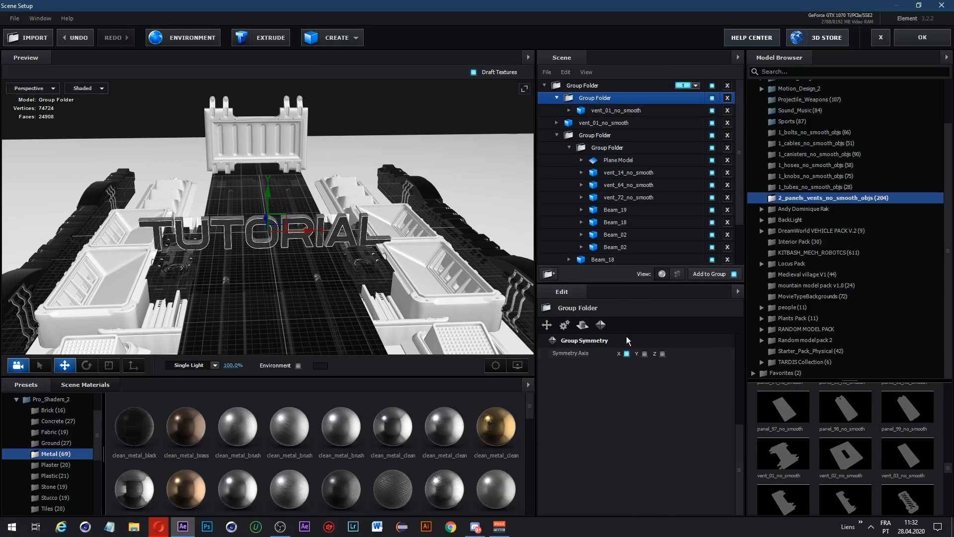
pyautogui.click(626, 352)
# Step: Add panel_98_no_smooth to the new mirrored folder, then rotate, enlarge and position it as part of the back wall
pyautogui.click(845, 407)
pyautogui.moveTo(281, 225); pyautogui.dragTo(344, 160)
pyautogui.moveTo(664, 388); pyautogui.dragTo(752, 393)
pyautogui.moveTo(346, 153); pyautogui.dragTo(319, 154)
pyautogui.moveTo(626, 365); pyautogui.dragTo(716, 390)
pyautogui.moveTo(278, 214); pyautogui.dragTo(223, 195)
# Step: Add vent_04_no_smooth to the mirrored back-wall folder, rotate it and move it sideways along the wall
pyautogui.click(783, 500)
pyautogui.moveTo(622, 388); pyautogui.dragTo(596, 387)
pyautogui.moveTo(266, 195); pyautogui.dragTo(365, 191)
pyautogui.moveTo(318, 144); pyautogui.dragTo(317, 99)
pyautogui.moveTo(278, 199); pyautogui.dragTo(318, 189)
# Step: Add panel_91_no_smooth at 467.5% scale, oriented -90°, 180°, 0°, at about Z 5.16, and raise it at the wall's centre
pyautogui.scroll(3, 783, 450)
pyautogui.click(783, 453)
pyautogui.moveTo(663, 388); pyautogui.dragTo(731, 387)
pyautogui.hotkey('ctrl', 'z')
pyautogui.moveTo(622, 387); pyautogui.dragTo(577, 388)
pyautogui.moveTo(658, 353); pyautogui.dragTo(727, 353)
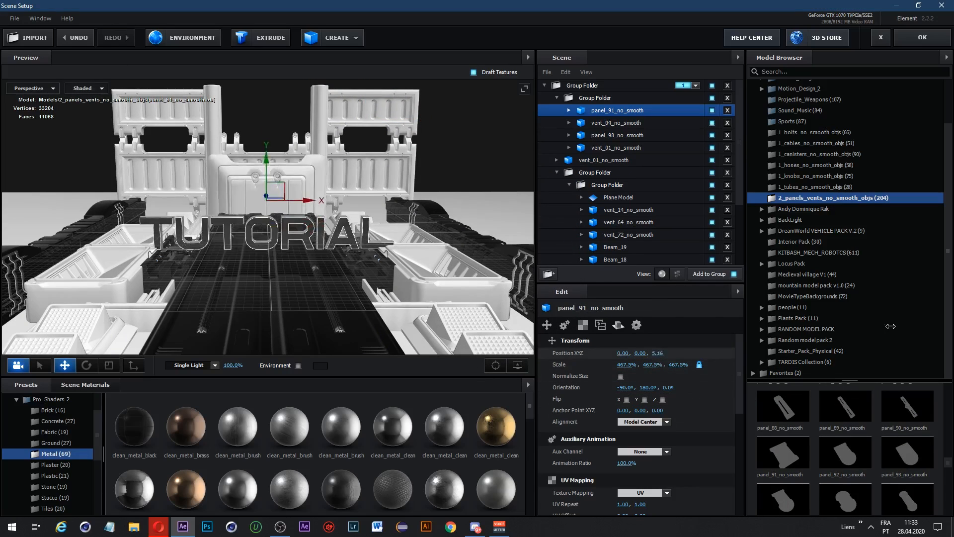
pyautogui.moveTo(266, 154); pyautogui.dragTo(266, 86)
pyautogui.moveTo(626, 364); pyautogui.dragTo(721, 333)
# Step: Add panel_49_no_smooth at 485% scale, oriented -90°, 180°, 0°, and place it at about X 6.01, Y 0.90, Z 5.78
pyautogui.scroll(7, 776, 430)
pyautogui.moveTo(657, 354); pyautogui.dragTo(582, 389)
pyautogui.click(775, 427)
pyautogui.press('Delete')
pyautogui.scroll(6, 785, 427)
pyautogui.click(782, 425)
pyautogui.click(624, 389)
pyautogui.write('-90')
pyautogui.press('Return')
pyautogui.moveTo(310, 232); pyautogui.dragTo(397, 232)
pyautogui.moveTo(360, 159); pyautogui.dragTo(492, 161)
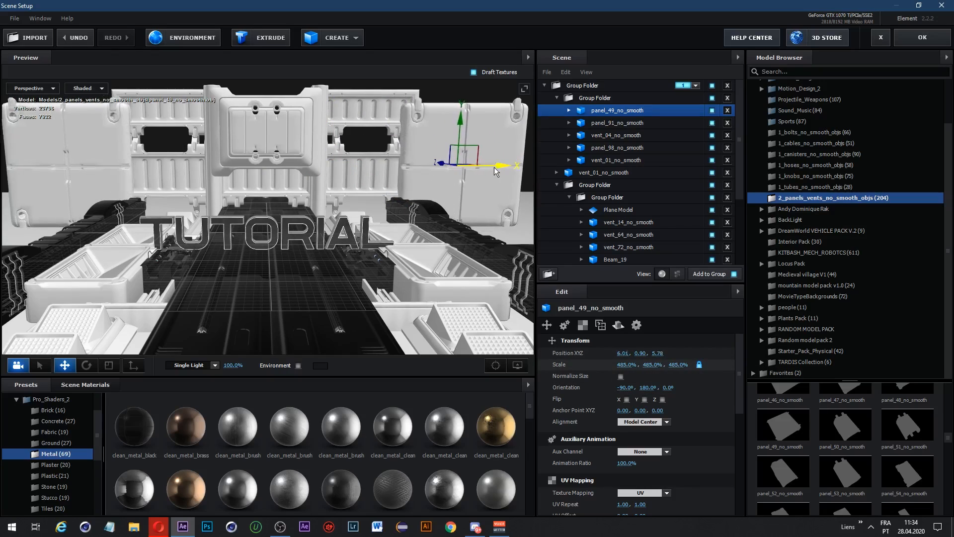
# Step: Add panel_59_no_smooth at 166% scale, oriented 0°, 221°, 80°, and place it at about X 0.68, Y 0.88, Z 4.31
pyautogui.scroll(-5, 845, 438)
pyautogui.click(845, 396)
pyautogui.moveTo(267, 191); pyautogui.dragTo(267, 125)
pyautogui.moveTo(657, 387)
pyautogui.mouseDown()
pyautogui.moveTo(679, 389)
pyautogui.moveTo(665, 390)
pyautogui.mouseUp()
pyautogui.moveTo(310, 168); pyautogui.dragTo(415, 168)
pyautogui.moveTo(626, 364); pyautogui.dragTo(716, 377)
pyautogui.moveTo(657, 354); pyautogui.dragTo(716, 354)
pyautogui.moveTo(333, 159); pyautogui.dragTo(306, 158)
pyautogui.moveTo(664, 387); pyautogui.dragTo(681, 388)
pyautogui.moveTo(291, 128); pyautogui.dragTo(292, 134)
# Step: Browse the Motion_Design_2 library to Hinges and add Hinge_10 to the scene
pyautogui.click(762, 140)
pyautogui.click(803, 184)
pyautogui.click(799, 260)
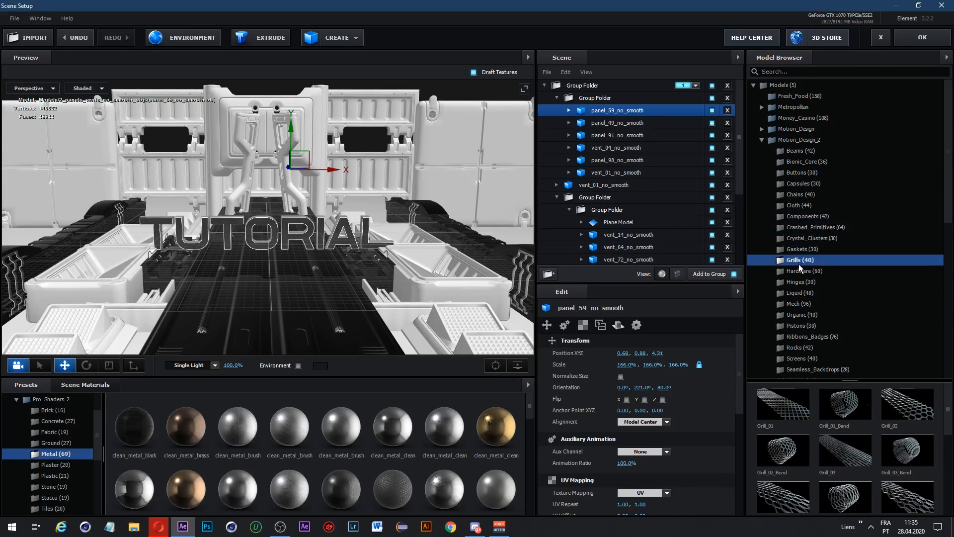
pyautogui.click(802, 213)
pyautogui.click(783, 474)
# Step: Put Hinge_10 in the beams' mirrored folder, scale it to 203% at about X 1.31, Y -0.20, Z 1.67, and hide it
pyautogui.moveTo(603, 111); pyautogui.dragTo(596, 197)
pyautogui.moveTo(311, 232); pyautogui.dragTo(366, 234)
pyautogui.moveTo(627, 364); pyautogui.dragTo(665, 367)
pyautogui.moveTo(362, 252); pyautogui.dragTo(368, 232)
pyautogui.click(712, 209)
pyautogui.scroll(-5, 591, 228)
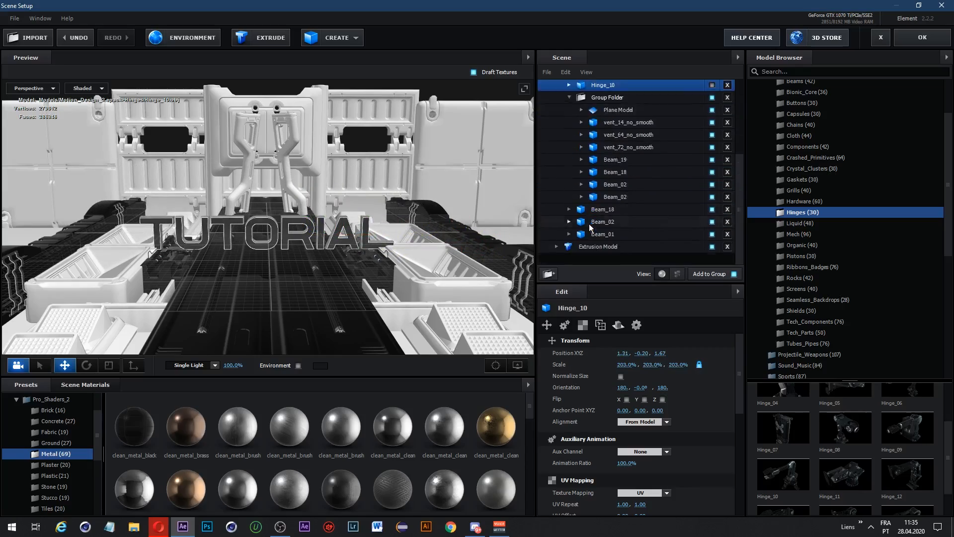
# Step: Select Beam_19 and the vent_72, vent_64 and vent_14 models together and move them outward along X
pyautogui.scroll(1, 606, 199)
pyautogui.click(607, 127)
pyautogui.click(618, 189)
pyautogui.keyDown('ctrl'); pyautogui.click(641, 178); pyautogui.keyUp('ctrl')
pyautogui.keyDown('ctrl'); pyautogui.click(652, 165); pyautogui.keyUp('ctrl')
pyautogui.keyDown('ctrl'); pyautogui.click(641, 152); pyautogui.keyUp('ctrl')
pyautogui.moveTo(453, 232); pyautogui.dragTo(485, 232)
# Step: Duplicate the inner Group Folder's two Beam_02 models and spread the pairs sideways to widen the deck
pyautogui.click(616, 215)
pyautogui.click(621, 229)
pyautogui.moveTo(318, 199); pyautogui.dragTo(422, 214)
pyautogui.hotkey('ctrl', 'd')
pyautogui.click(628, 153)
pyautogui.scroll(-4, 628, 199)
pyautogui.click(628, 123)
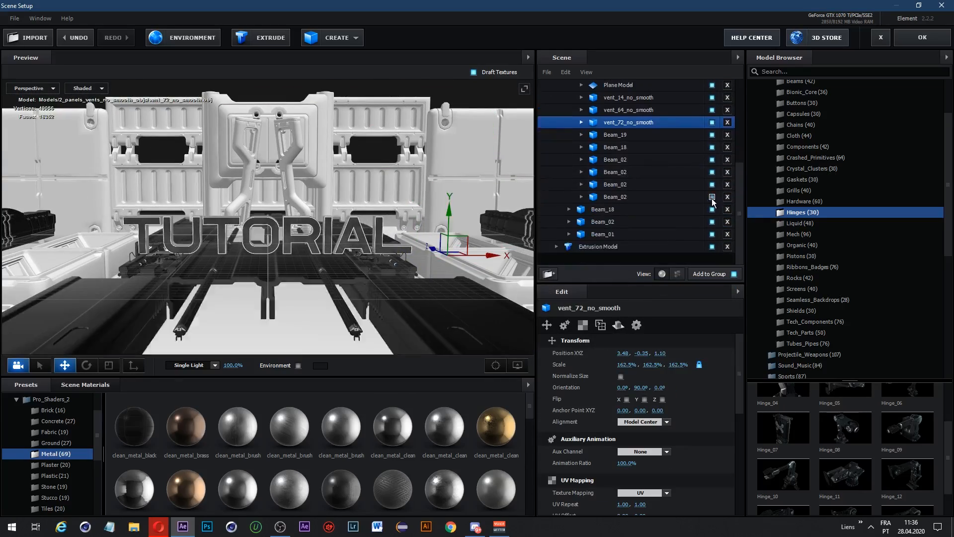
# Step: Enlarge Beam_01 slightly and reposition it to suit the widened structure
pyautogui.click(615, 172)
pyautogui.hotkey('ctrl', 'd')
pyautogui.press('Delete')
pyautogui.click(615, 172)
pyautogui.click(618, 234)
pyautogui.moveTo(623, 364); pyautogui.dragTo(643, 363)
pyautogui.moveTo(299, 199); pyautogui.dragTo(358, 268)
pyautogui.moveTo(385, 239); pyautogui.dragTo(447, 179)
# Step: Collapse the back-wall folder and place a duplicate of Beam_19 at about X 6.10, Y 0.00, Z 7.43
pyautogui.scroll(10, 597, 174)
pyautogui.click(557, 124)
pyautogui.moveTo(318, 238); pyautogui.dragTo(337, 209)
pyautogui.click(557, 123)
pyautogui.click(616, 173)
pyautogui.click(616, 210)
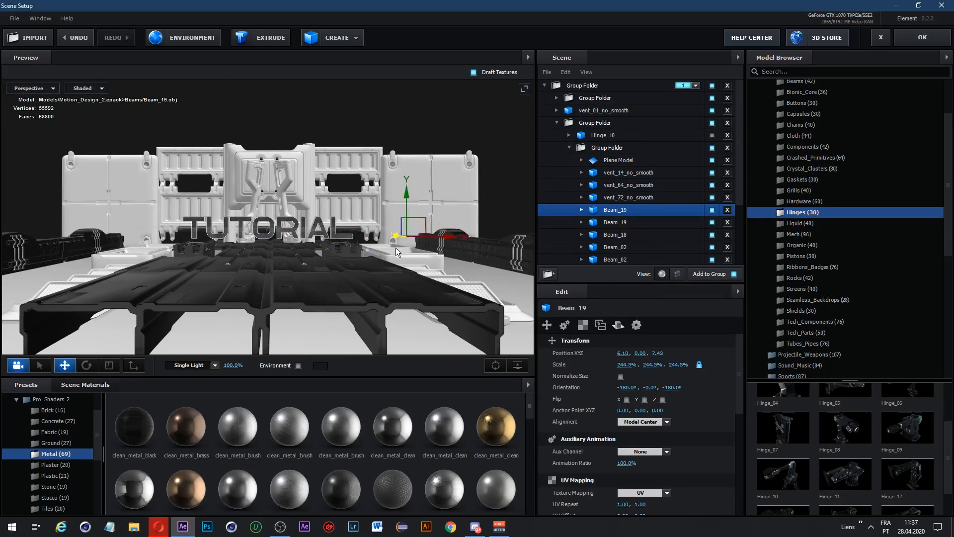
pyautogui.moveTo(396, 239); pyautogui.dragTo(348, 209)
# Step: Add cable_05 from 1_cables_no_smooth_objs to the back-wall folder at 123% scale, at about X 0.86, Y -0.63
pyautogui.click(293, 201)
pyautogui.scroll(-8, 769, 191)
pyautogui.click(815, 143)
pyautogui.click(845, 451)
pyautogui.moveTo(269, 199); pyautogui.dragTo(268, 233)
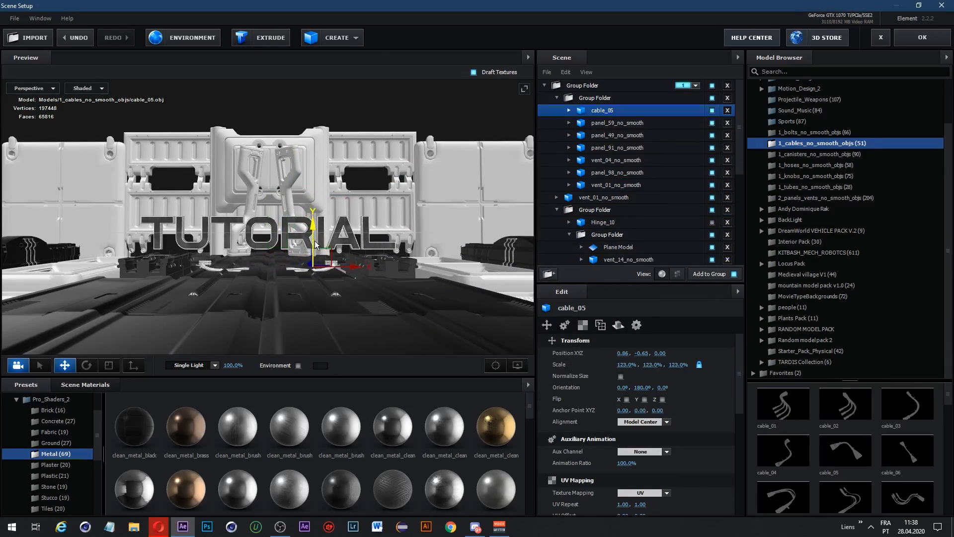
# Step: Add cable_13, lower it onto the deck and move it into the inner Group Folder
pyautogui.scroll(-3, 815, 449)
pyautogui.click(783, 451)
pyautogui.moveTo(269, 199); pyautogui.dragTo(269, 233)
pyautogui.moveTo(249, 298); pyautogui.dragTo(298, 288)
pyautogui.hotkey('ctrl', 'z')
pyautogui.moveTo(602, 110); pyautogui.dragTo(608, 248)
pyautogui.moveTo(288, 264); pyautogui.dragTo(298, 318)
pyautogui.scroll(-3, 616, 199)
pyautogui.scroll(-6, 907, 451)
pyautogui.click(907, 499)
pyautogui.hotkey('ctrl', 'z')
# Step: Add cable_49 to the inner Group Folder and set its Z position to about 2.71
pyautogui.scroll(-6, 845, 452)
pyautogui.click(783, 484)
pyautogui.moveTo(657, 354); pyautogui.dragTo(696, 353)
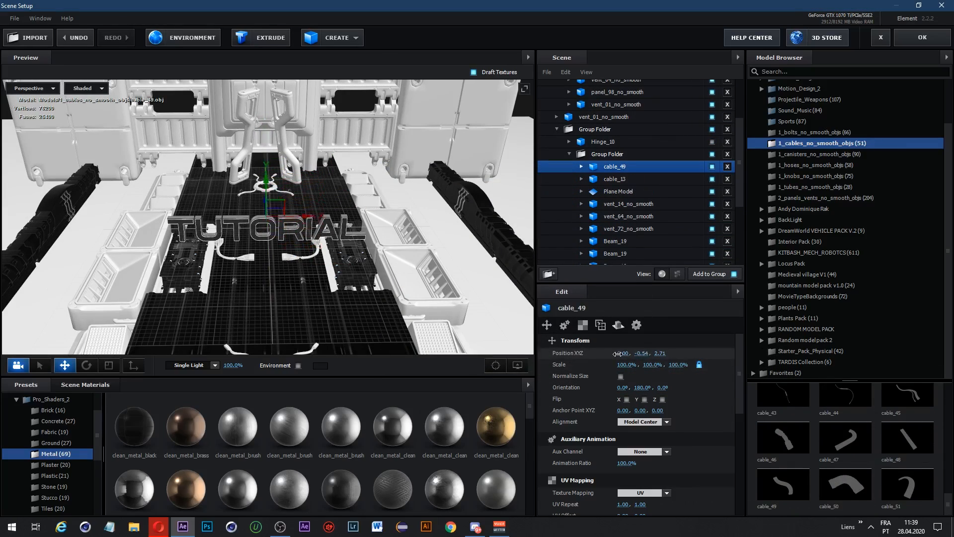
# Step: Move cable_49 outward along X so its mirrored copies separate on the deck
pyautogui.click(607, 154)
pyautogui.click(615, 167)
pyautogui.moveTo(623, 353)
pyautogui.mouseDown()
pyautogui.moveTo(665, 354)
pyautogui.moveTo(632, 354)
pyautogui.mouseUp()
pyautogui.moveTo(268, 229); pyautogui.dragTo(268, 189)
pyautogui.scroll(3, 619, 199)
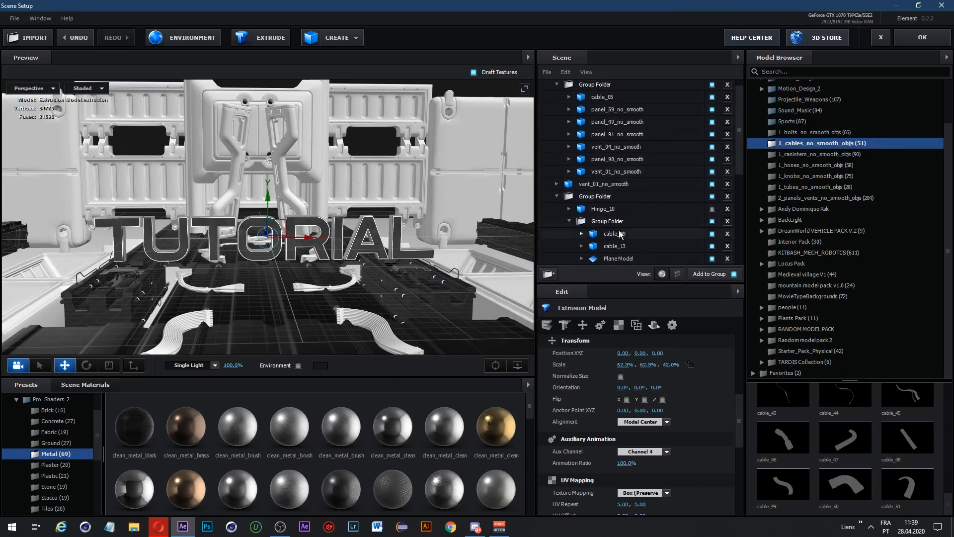
# Step: Move cable_49 into the back-wall folder and cable_13 out to the top-level Group Folder, repositioning cable_13 on the deck
pyautogui.moveTo(616, 234); pyautogui.dragTo(603, 104)
pyautogui.moveTo(614, 245); pyautogui.dragTo(603, 116)
pyautogui.moveTo(268, 199); pyautogui.dragTo(268, 238)
pyautogui.moveTo(622, 353); pyautogui.dragTo(640, 353)
pyautogui.moveTo(602, 122); pyautogui.dragTo(594, 82)
pyautogui.scroll(1, 619, 120)
pyautogui.moveTo(279, 248); pyautogui.dragTo(278, 198)
# Step: Rotate cable_05 in the back-wall folder to about 279.5° on Y and shift it to about X 0.48
pyautogui.rightClick(347, 250)
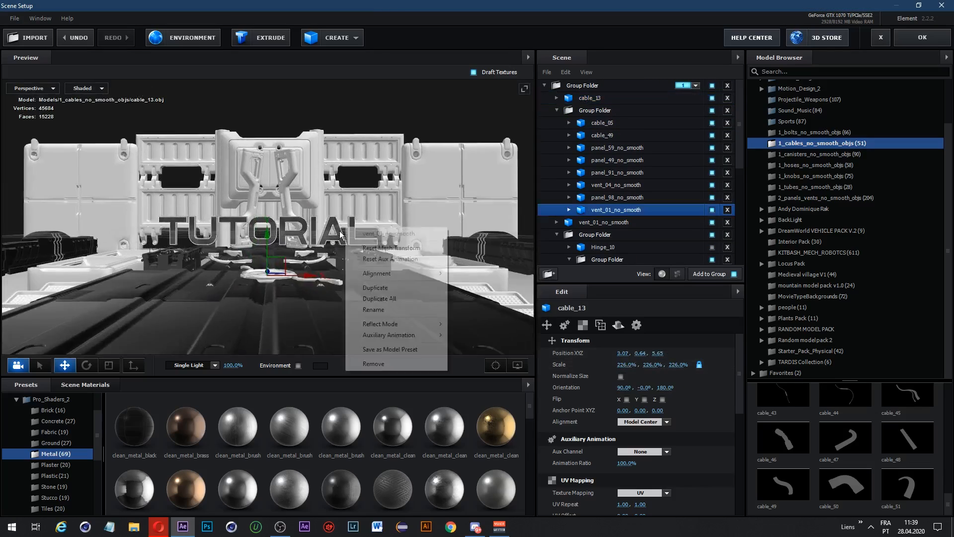
pyautogui.click(602, 135)
pyautogui.click(602, 122)
pyautogui.hotkey('ctrl', 'z')
pyautogui.moveTo(642, 388); pyautogui.dragTo(691, 388)
pyautogui.moveTo(357, 271); pyautogui.dragTo(336, 272)
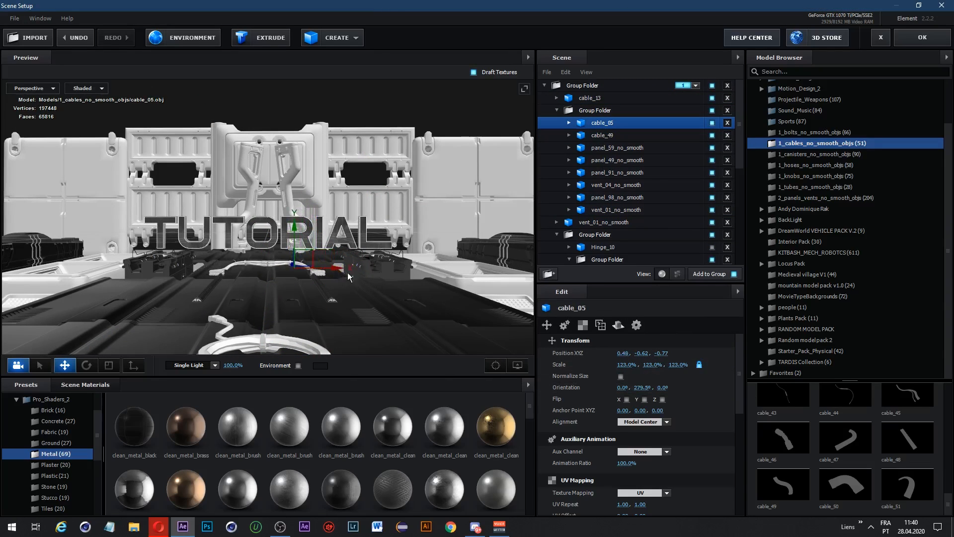
pyautogui.moveTo(416, 273); pyautogui.dragTo(383, 283)
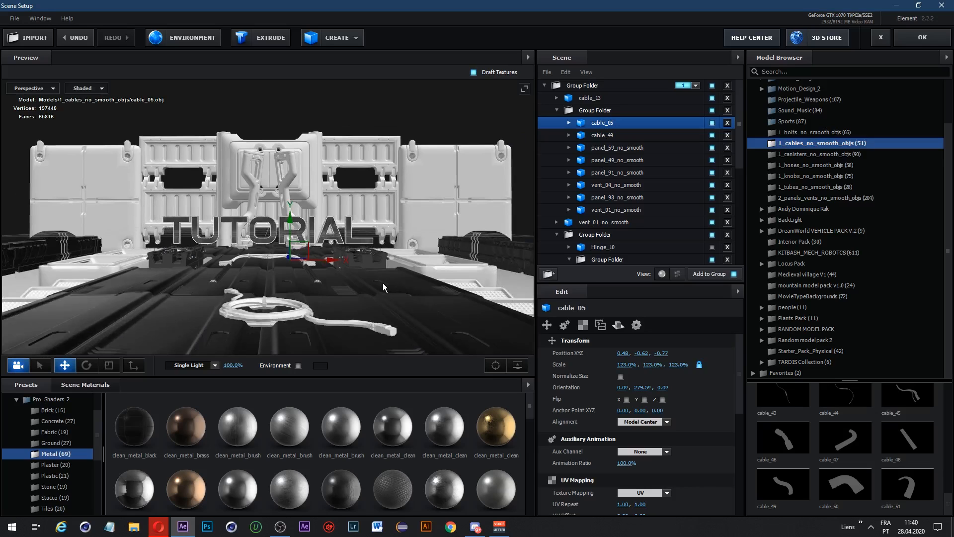
# Step: Try a dark preset from the Metal shaders on the outer back-wall panels and undo it
pyautogui.moveTo(288, 204); pyautogui.dragTo(305, 166)
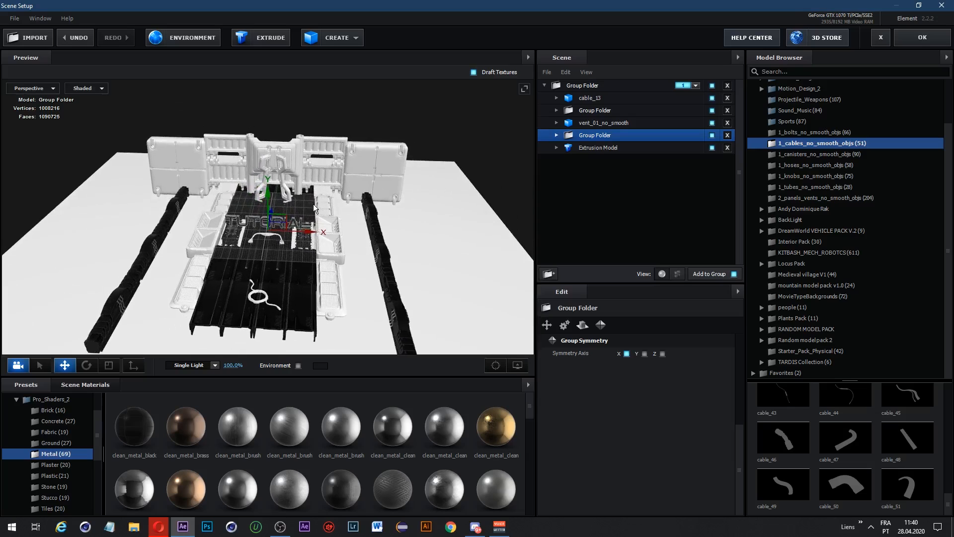
pyautogui.rightClick(305, 165)
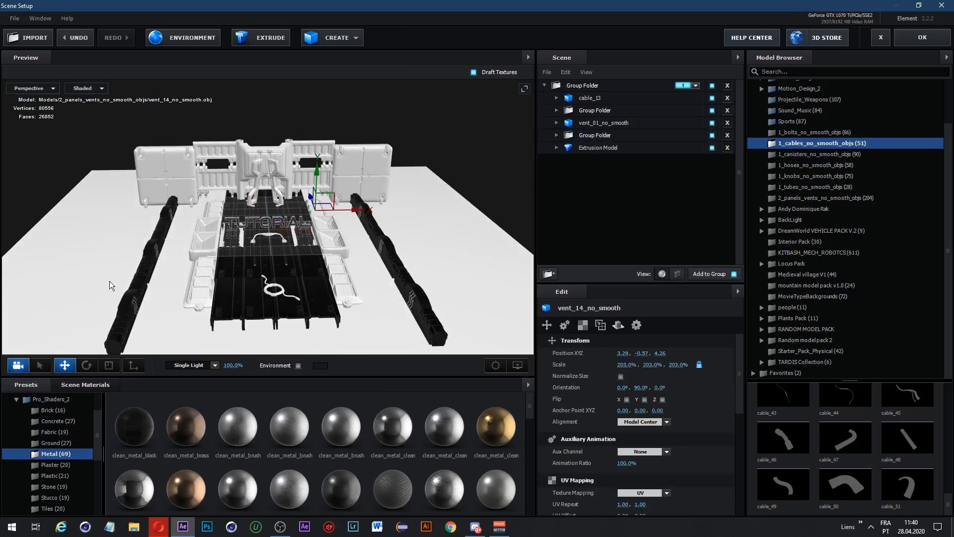
pyautogui.scroll(5, 297, 283)
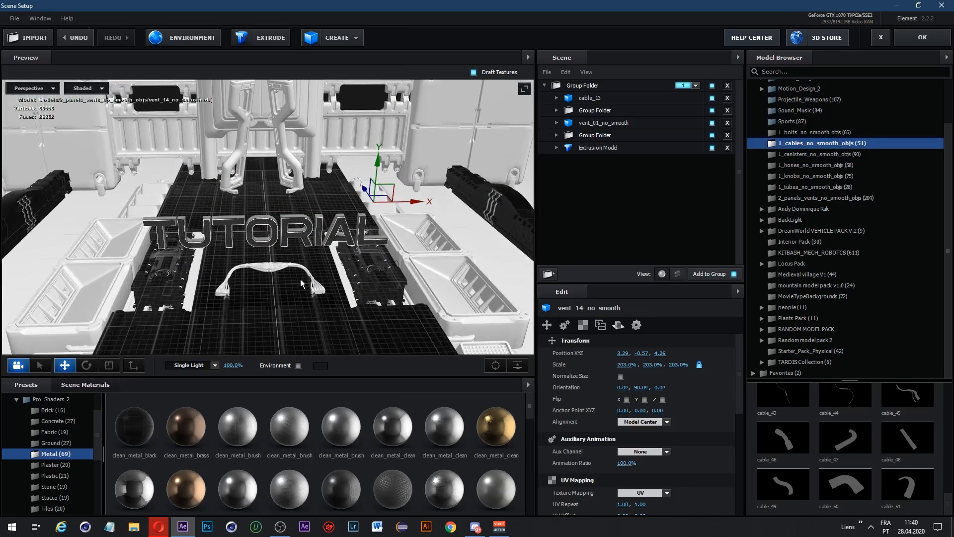
pyautogui.scroll(-5, 300, 279)
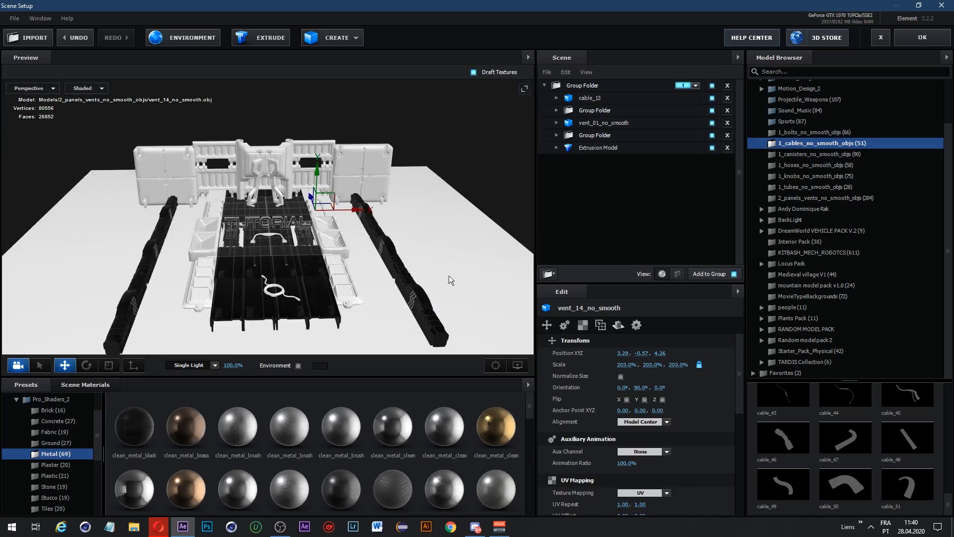
pyautogui.scroll(5, 299, 257)
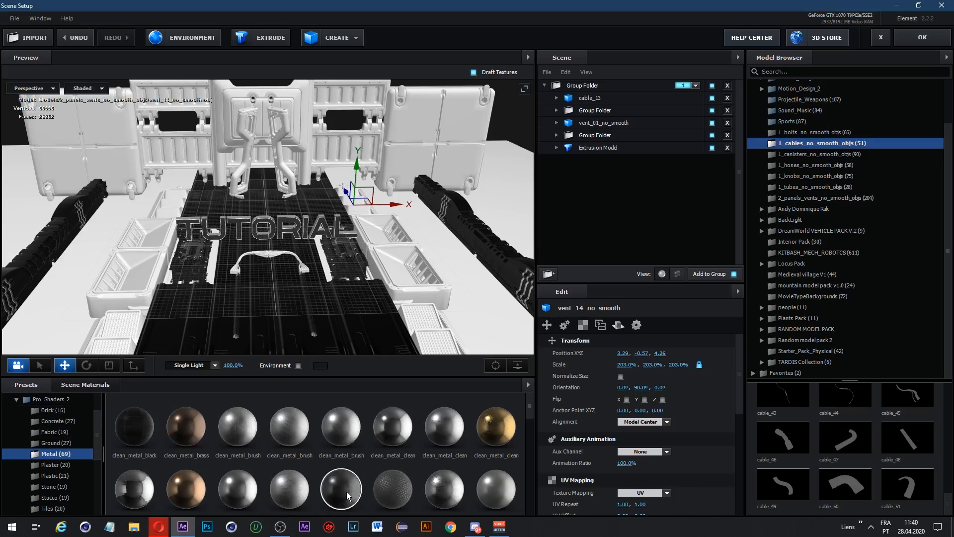
pyautogui.moveTo(348, 495); pyautogui.dragTo(395, 174)
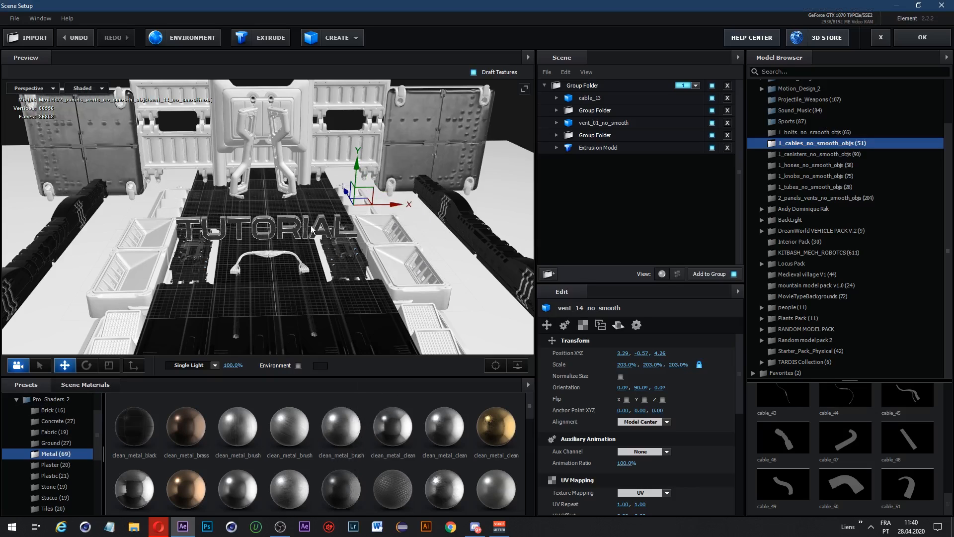
pyautogui.hotkey('ctrl', 'z')
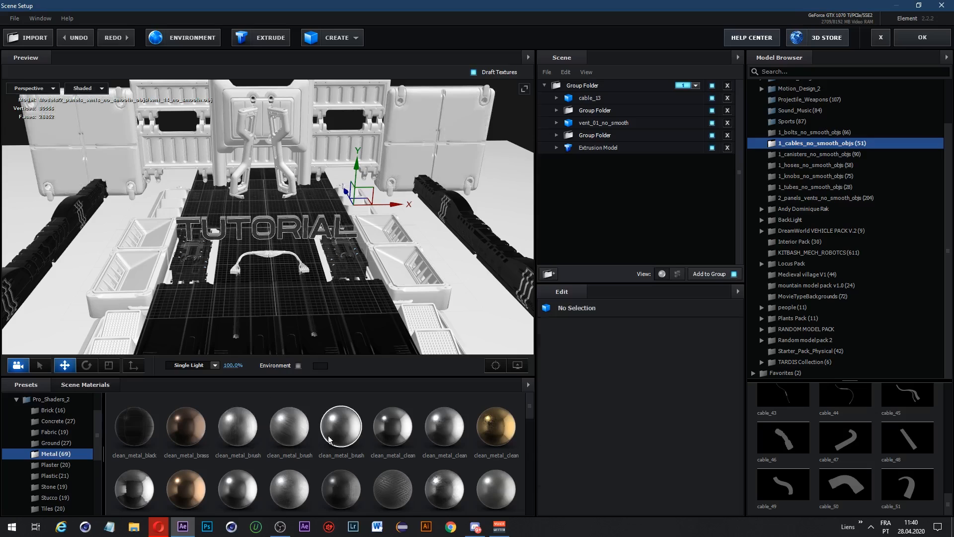
# Step: Look through the Metal presets and examine the Bright_Light scene material's illumination and advanced settings
pyautogui.scroll(-3, 329, 439)
pyautogui.scroll(-1, 264, 424)
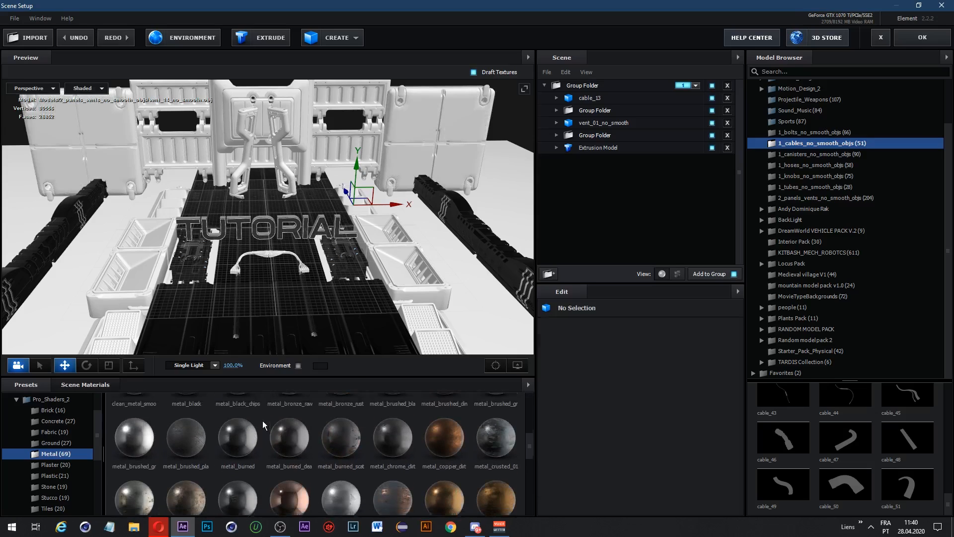
pyautogui.scroll(4, 263, 424)
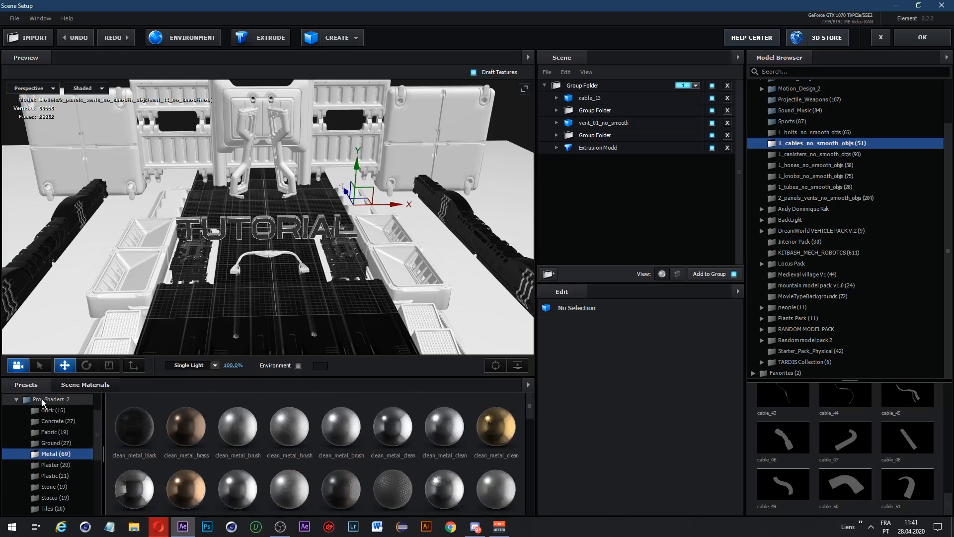
pyautogui.click(85, 384)
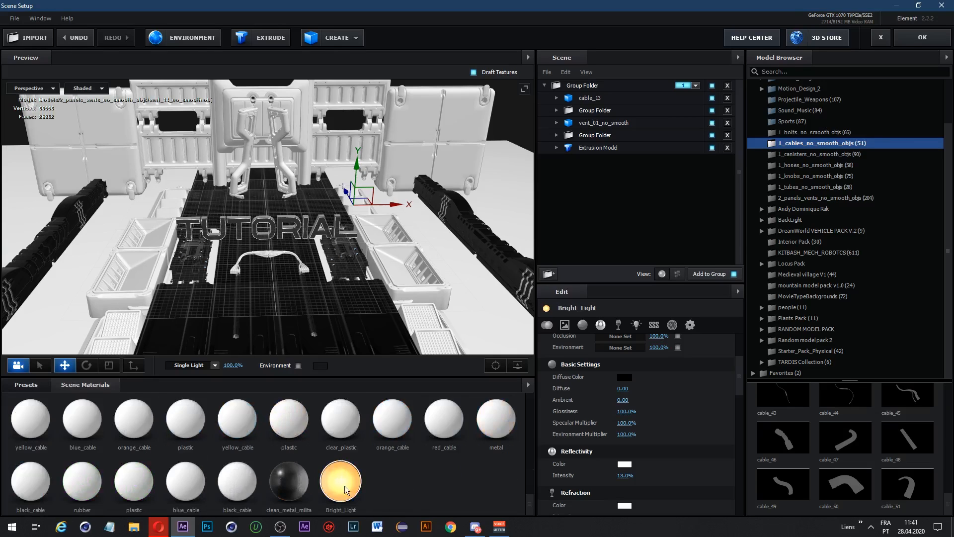
pyautogui.scroll(-6, 687, 458)
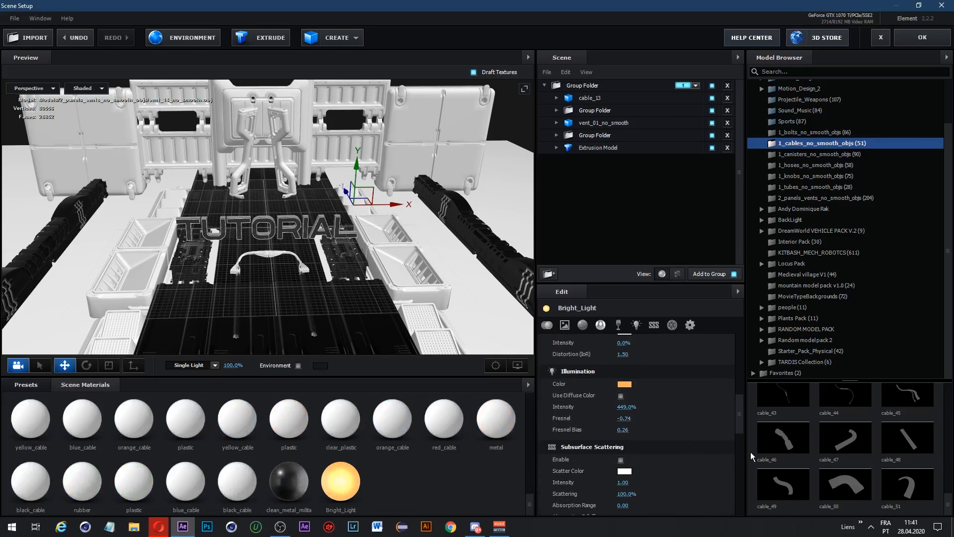
pyautogui.scroll(-5, 734, 504)
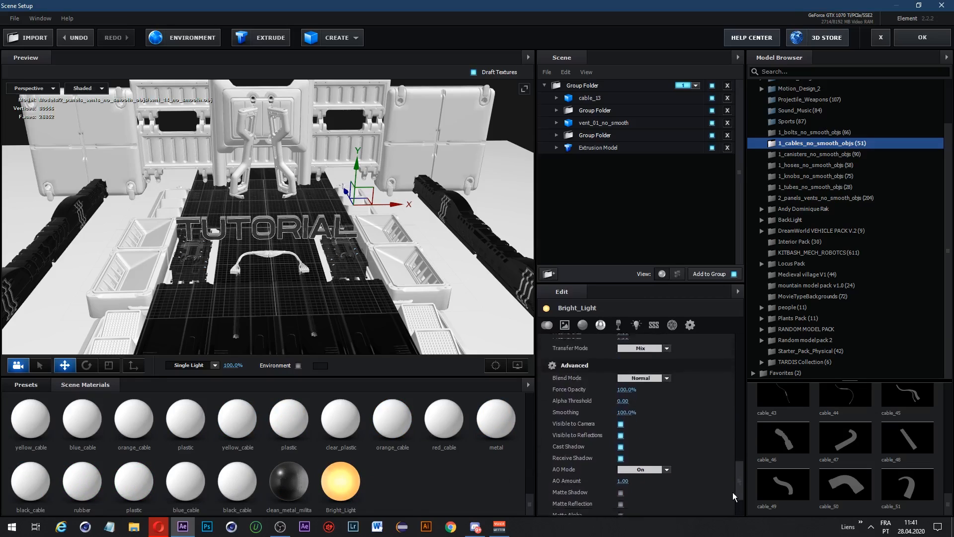
pyautogui.moveTo(735, 453); pyautogui.dragTo(720, 354)
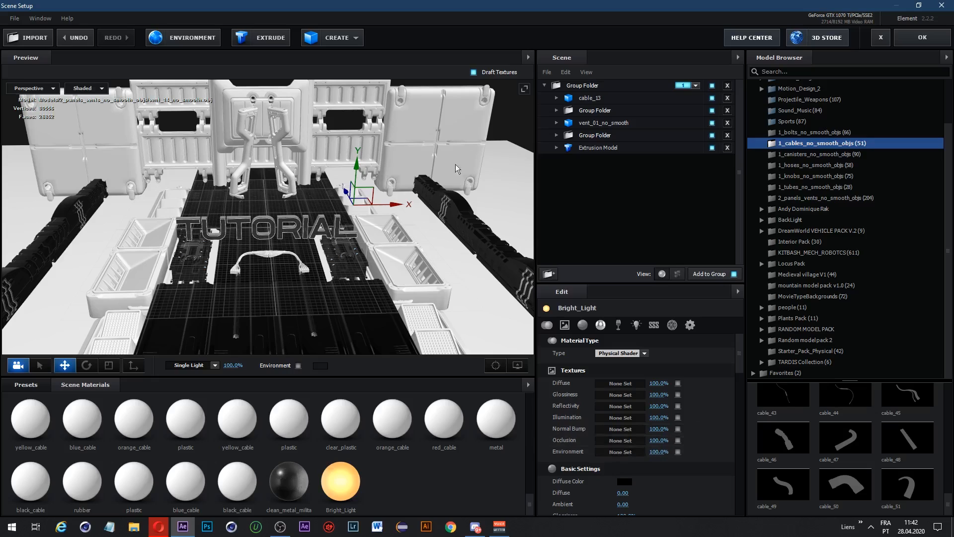
# Step: Create a new scene material and set its diffuse color to red FF2A2A
pyautogui.scroll(-3, 627, 433)
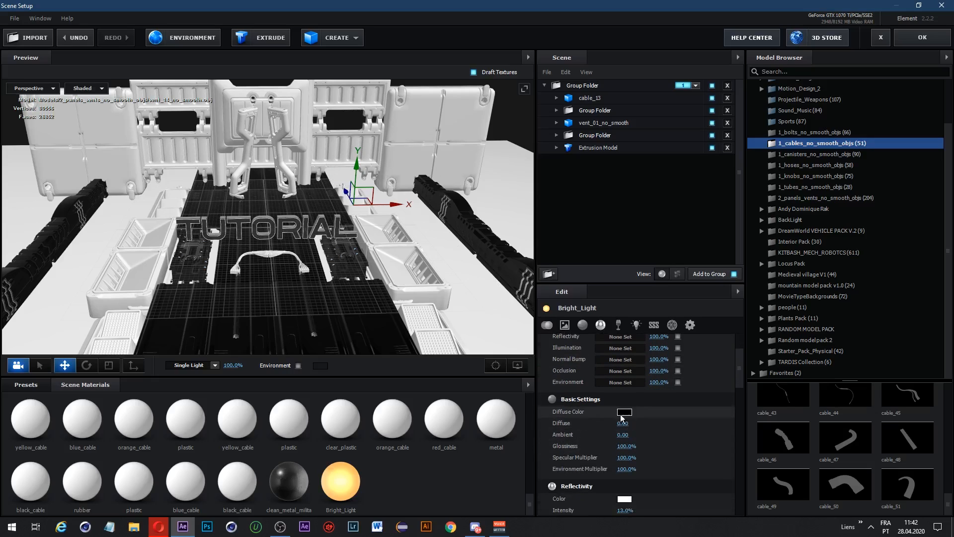
pyautogui.rightClick(381, 486)
pyautogui.click(396, 493)
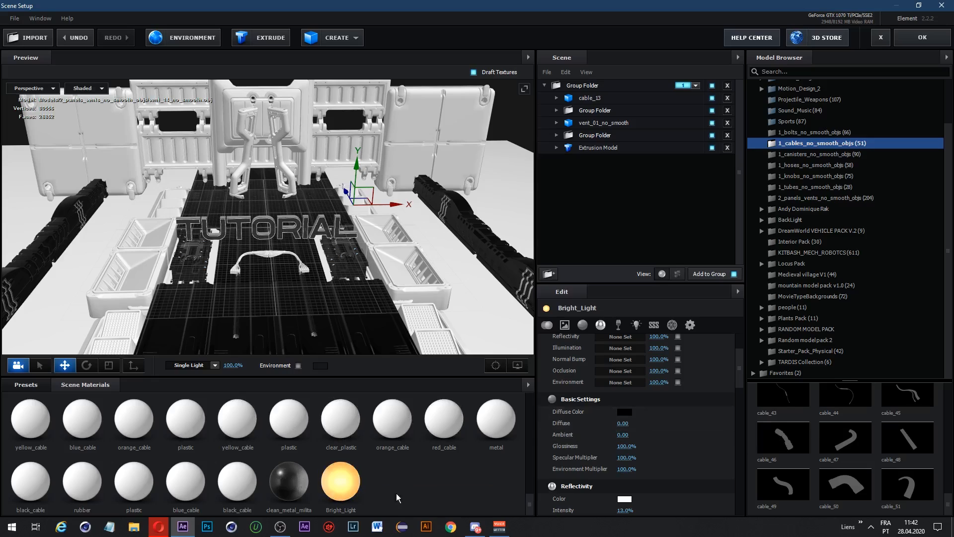
pyautogui.click(383, 490)
pyautogui.click(624, 411)
pyautogui.click(642, 367)
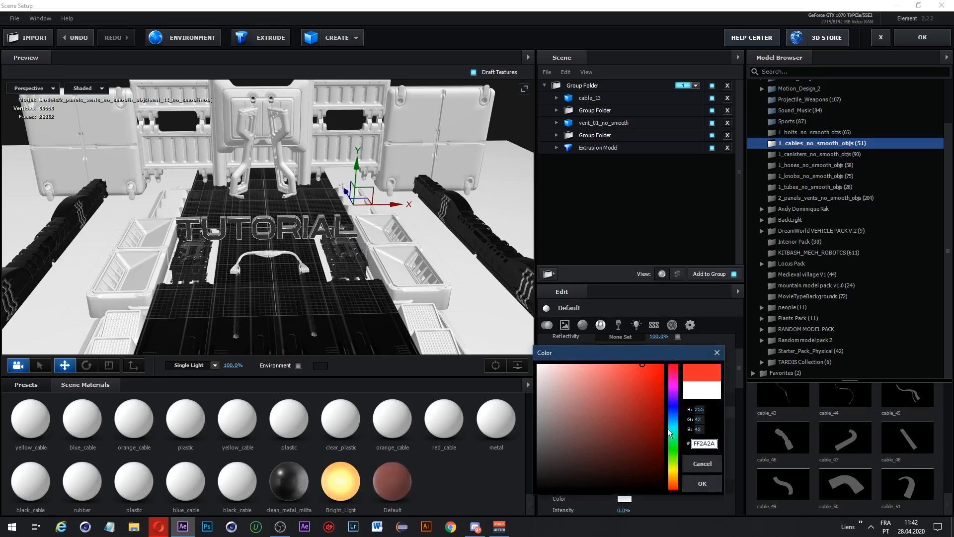
pyautogui.click(702, 483)
# Step: Set the red material's Diffuse to 1 and apply the material to the outer back-wall panels
pyautogui.moveTo(622, 423); pyautogui.dragTo(951, 400)
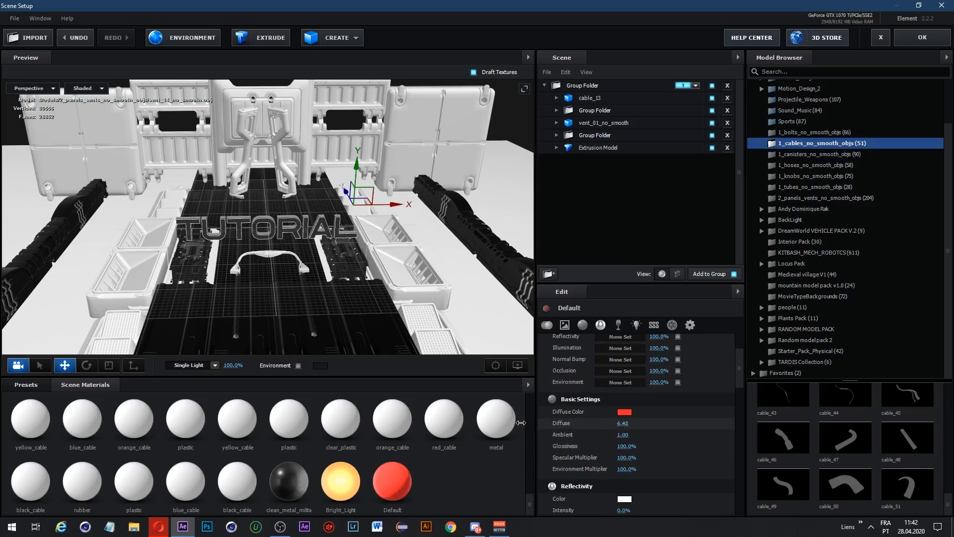
pyautogui.click(621, 423)
pyautogui.write('1')
pyautogui.press('Return')
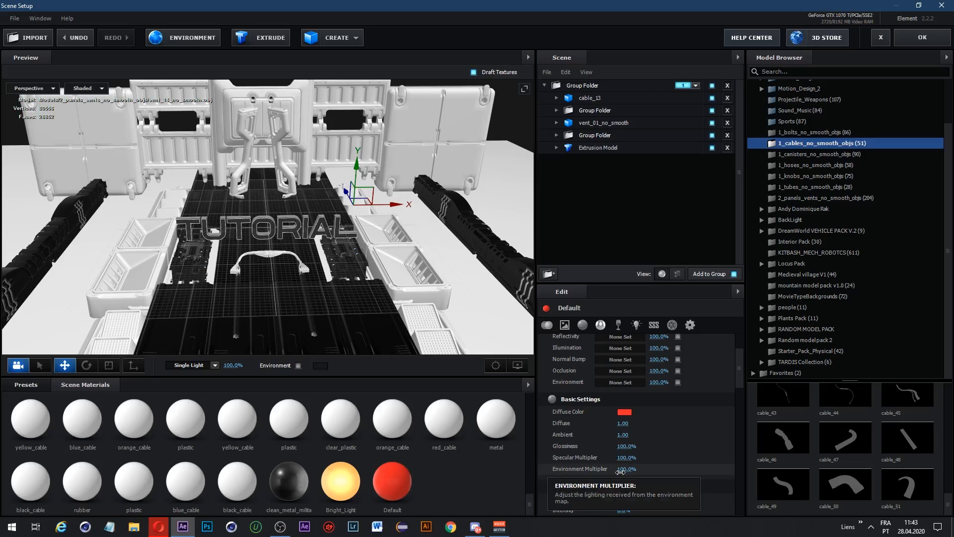
pyautogui.scroll(-3, 619, 471)
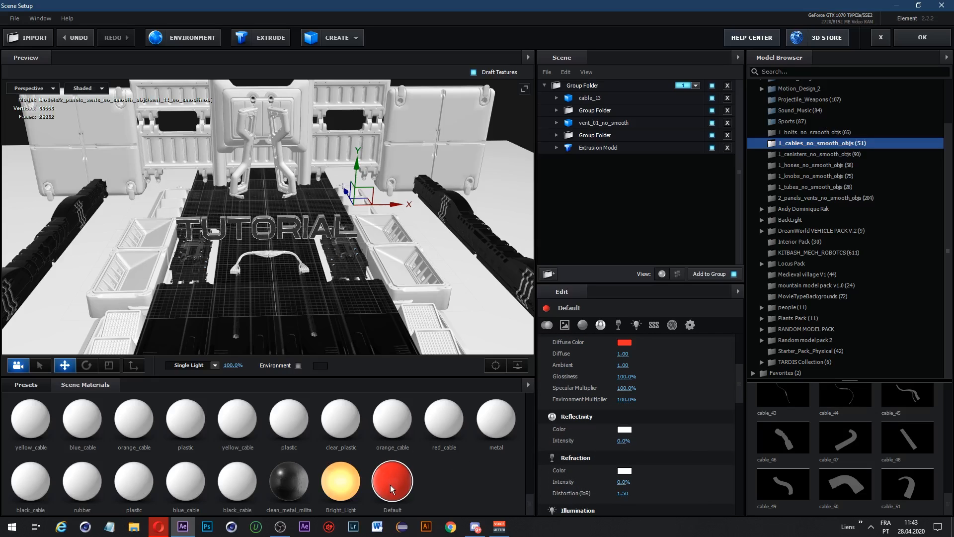
pyautogui.moveTo(392, 489); pyautogui.dragTo(408, 178)
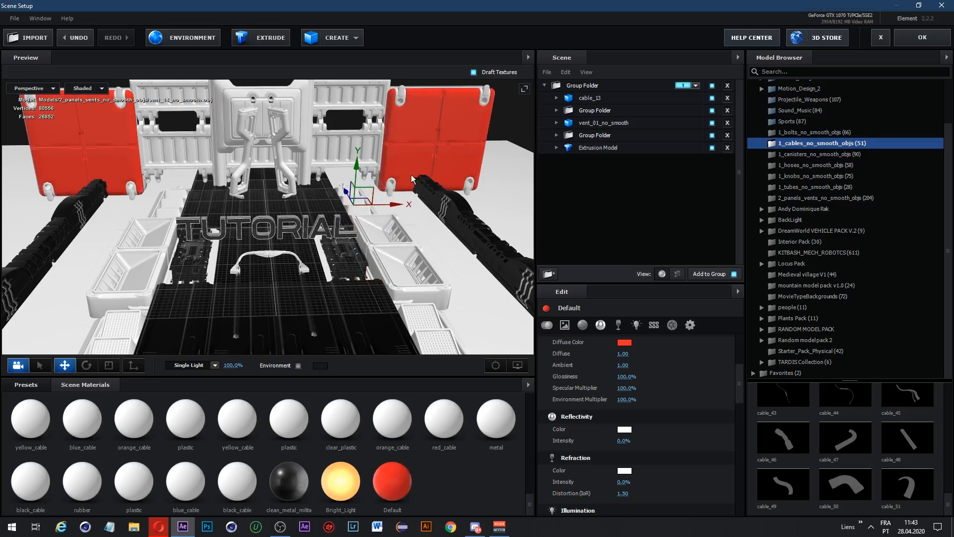
# Step: Try a magenta refraction color with a low refraction intensity on the red material, and undo the color
pyautogui.click(624, 429)
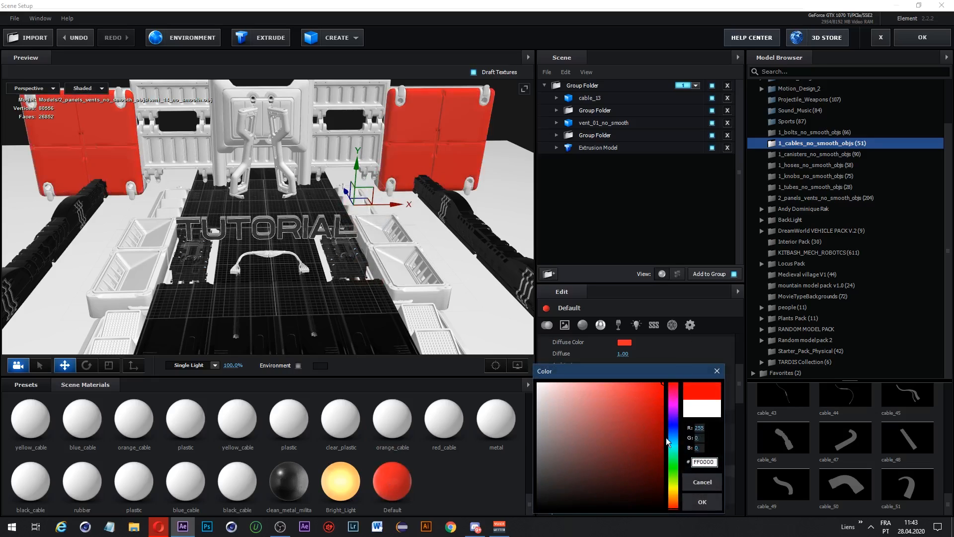
pyautogui.moveTo(668, 441); pyautogui.dragTo(676, 409)
pyautogui.click(702, 502)
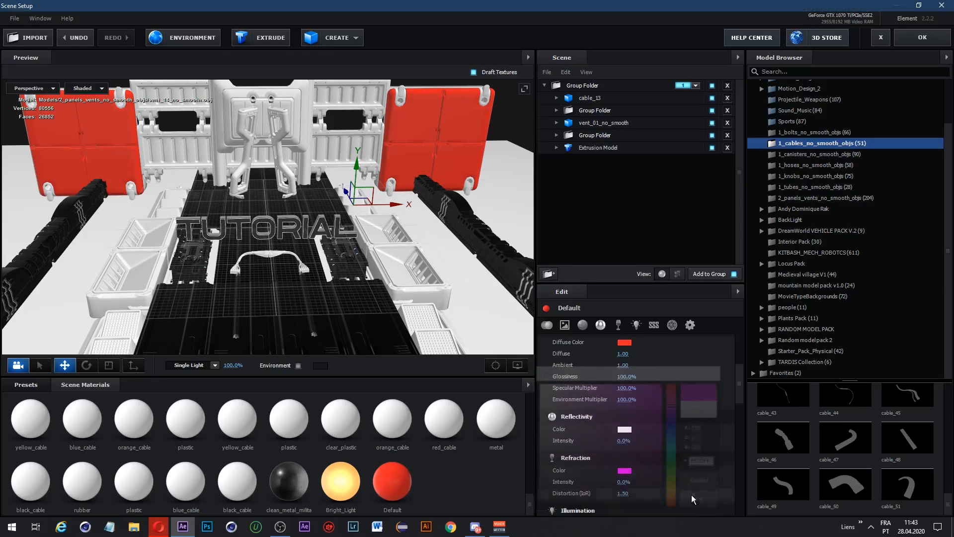
pyautogui.moveTo(623, 482)
pyautogui.mouseDown()
pyautogui.moveTo(663, 490)
pyautogui.moveTo(626, 483)
pyautogui.mouseUp()
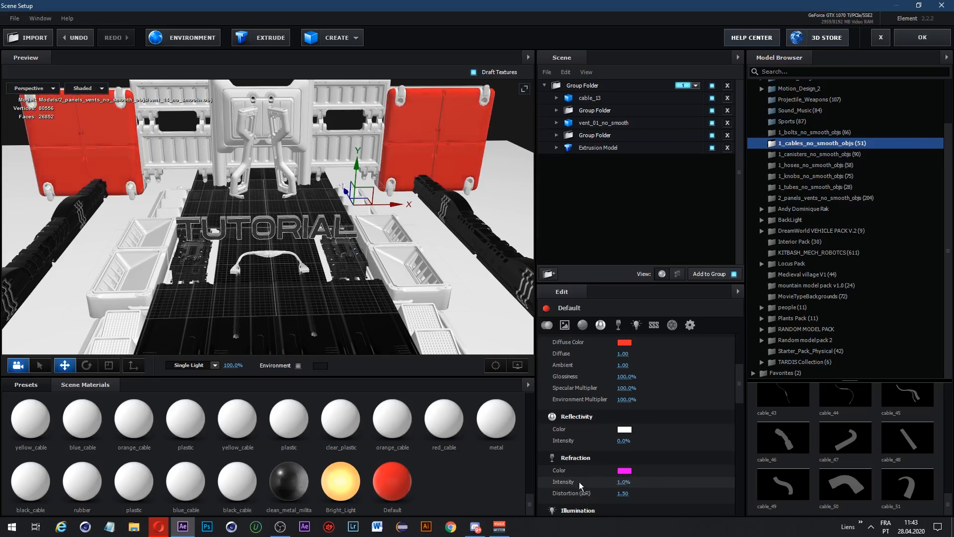
pyautogui.click(624, 469)
pyautogui.click(697, 505)
pyautogui.hotkey('ctrl', 'z')
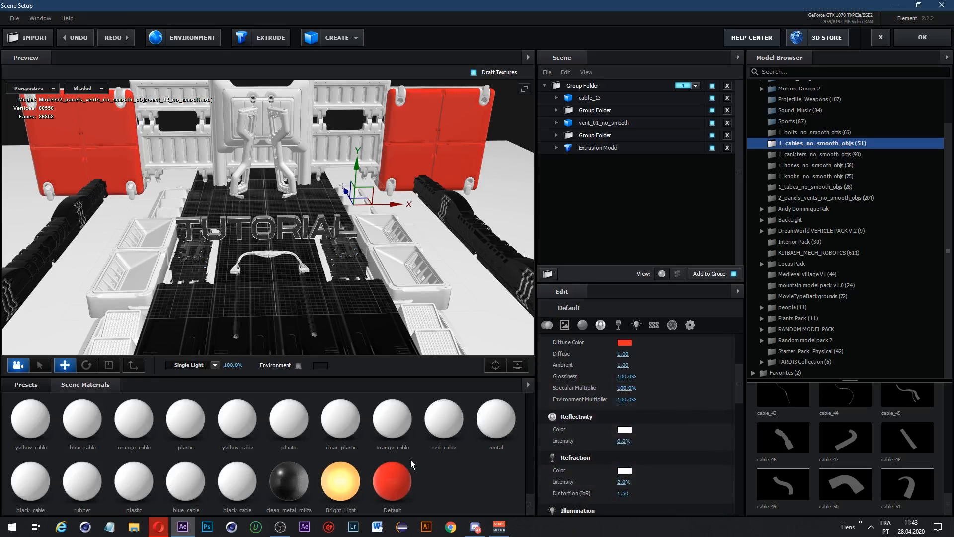
# Step: Delete the red Default material from the scene materials
pyautogui.click(397, 472)
pyautogui.rightClick(403, 472)
pyautogui.click(422, 421)
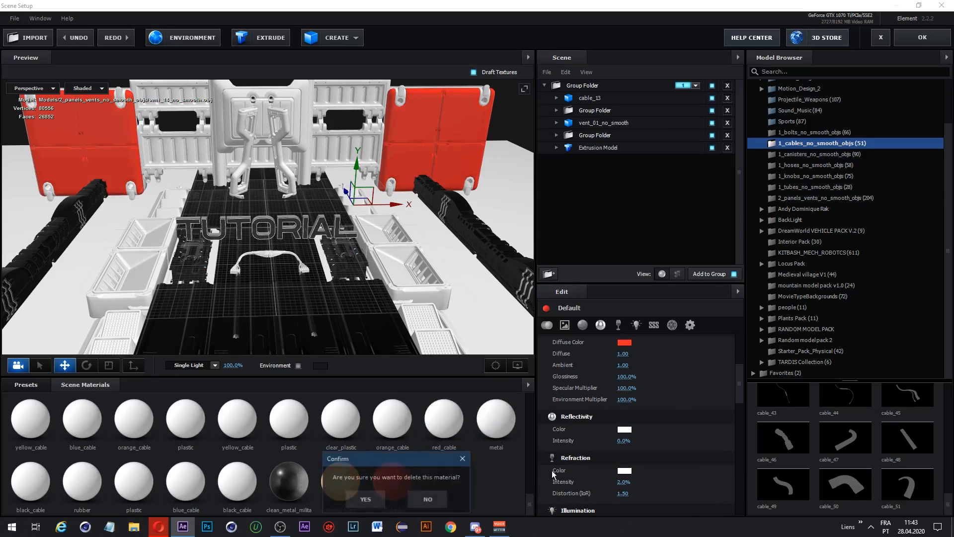
pyautogui.click(381, 497)
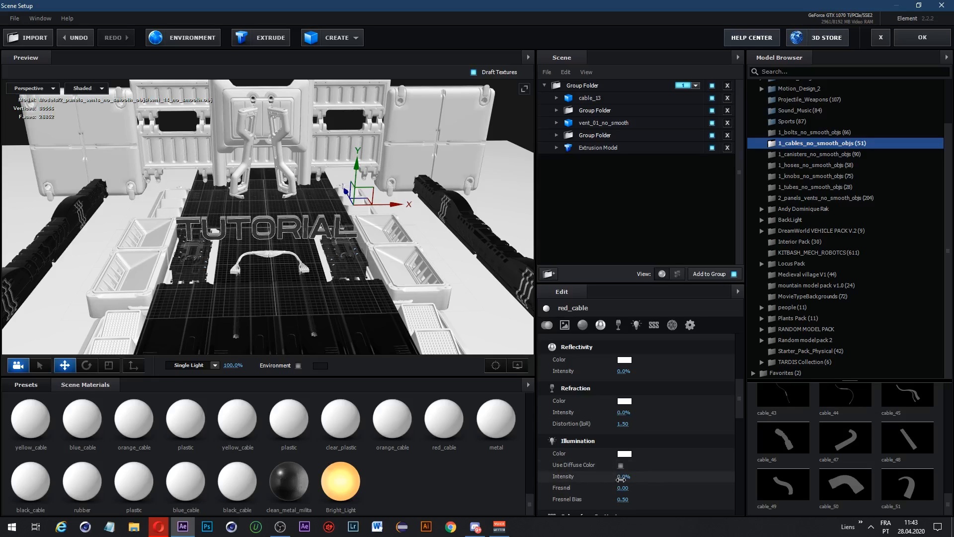
# Step: Apply Bright_Light to the frame of the central back-wall panel and set its illumination intensity to about 569%
pyautogui.scroll(2, 346, 194)
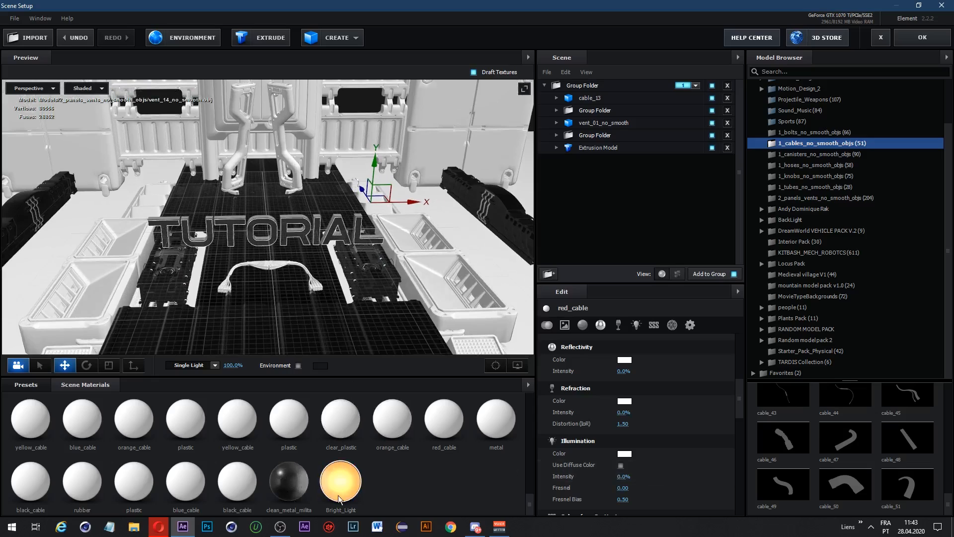
pyautogui.moveTo(341, 481); pyautogui.dragTo(224, 121)
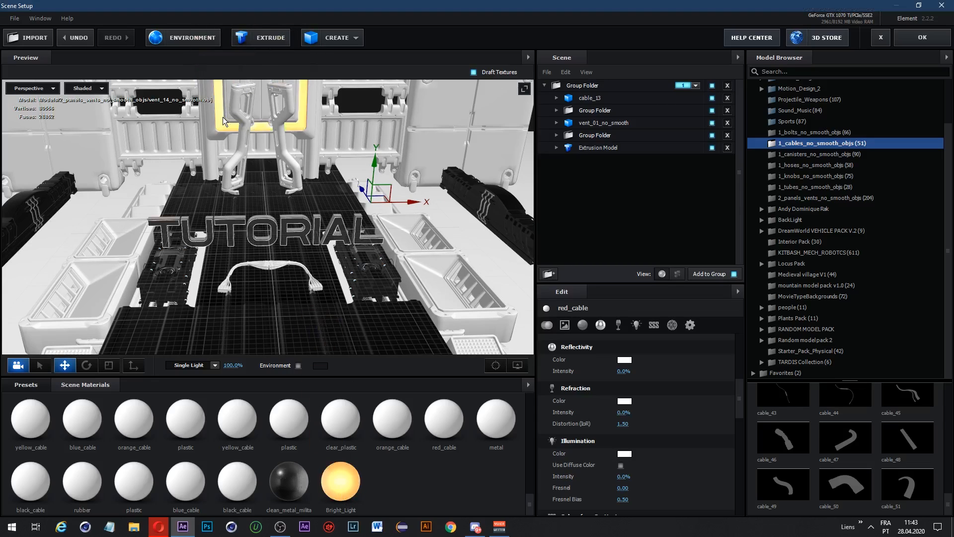
pyautogui.click(340, 480)
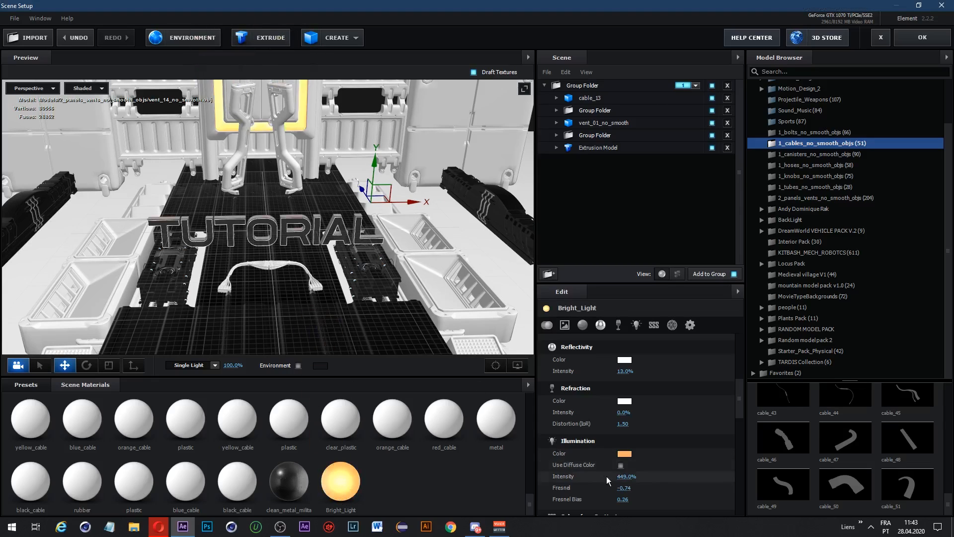
pyautogui.moveTo(624, 476); pyautogui.dragTo(410, 466)
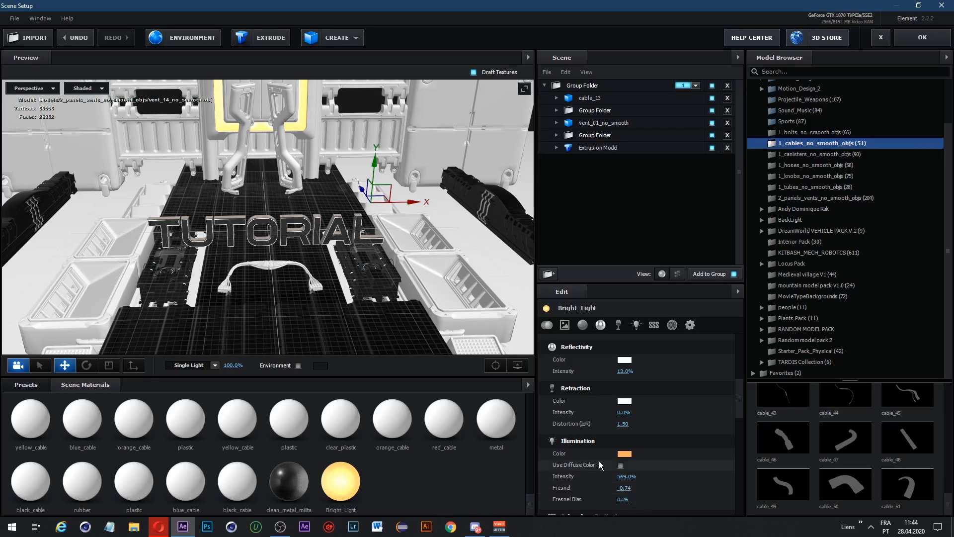
# Step: Enable Use Diffuse Color in Bright_Light's illumination settings and set the material's diffuse color to red
pyautogui.click(620, 465)
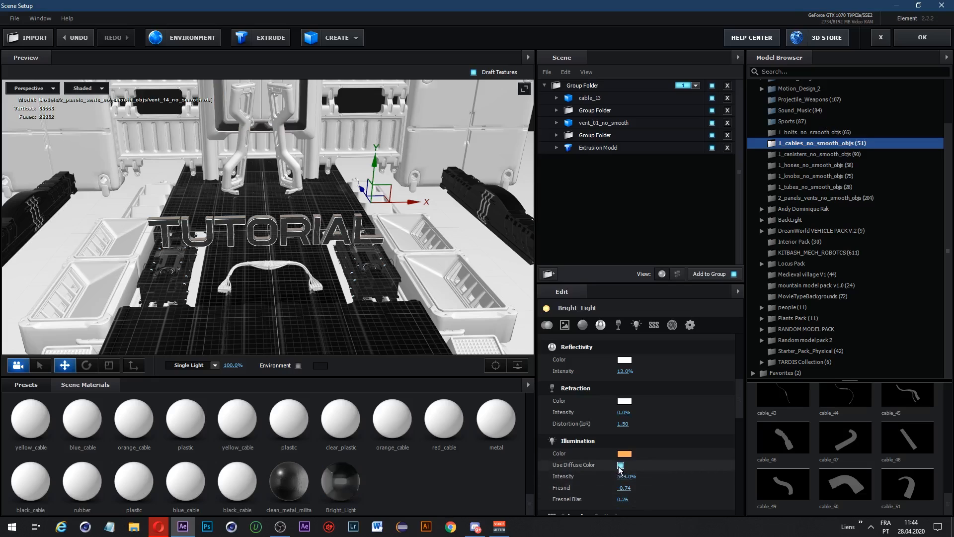
pyautogui.scroll(5, 619, 472)
pyautogui.click(624, 484)
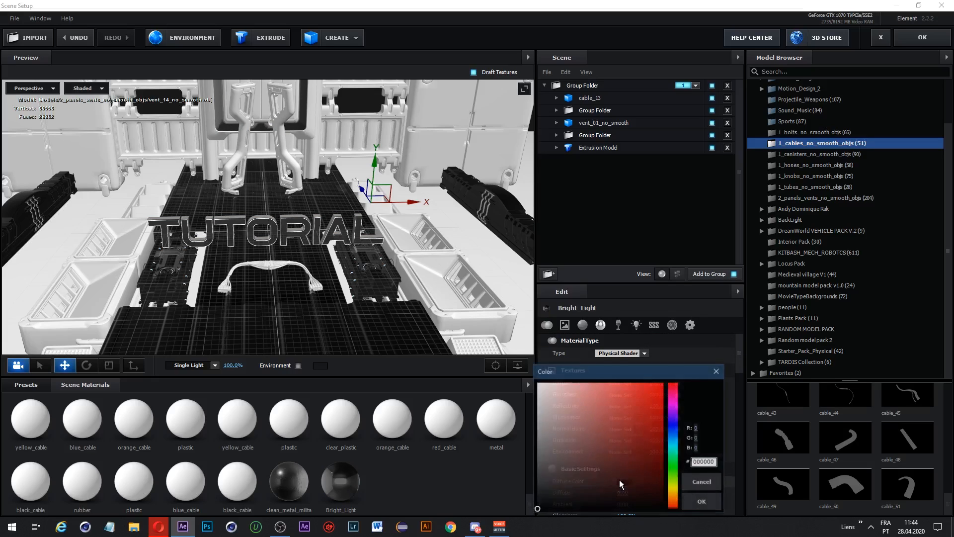
pyautogui.click(702, 502)
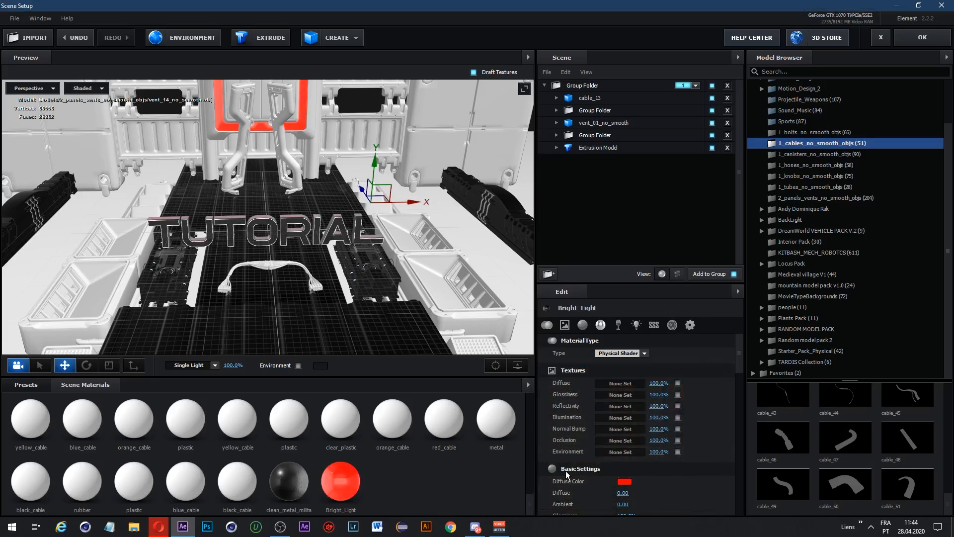
# Step: Set the illumination intensity of Bright_Light to 625%
pyautogui.scroll(-3, 573, 467)
pyautogui.scroll(-3, 567, 417)
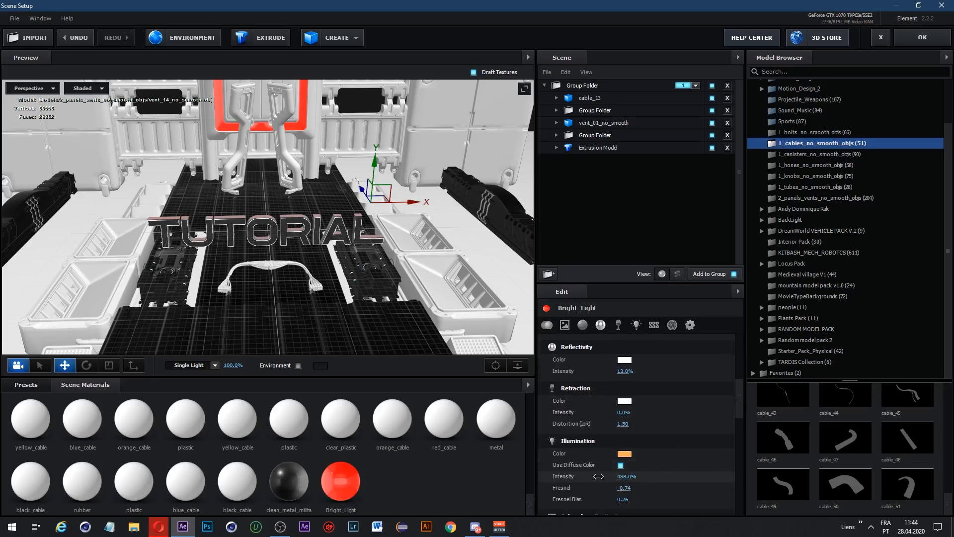
pyautogui.scroll(-2, 598, 476)
pyautogui.moveTo(586, 442); pyautogui.dragTo(288, 396)
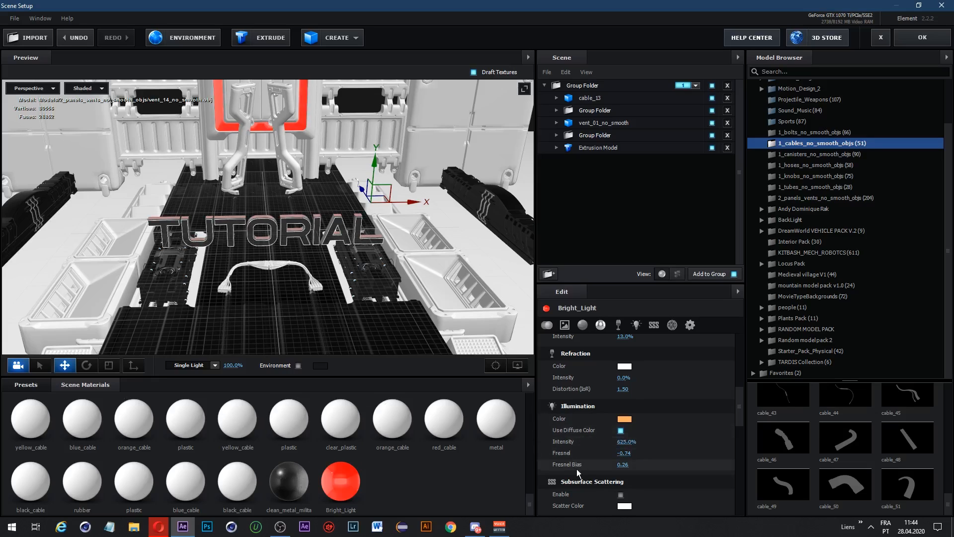
pyautogui.scroll(-1, 576, 461)
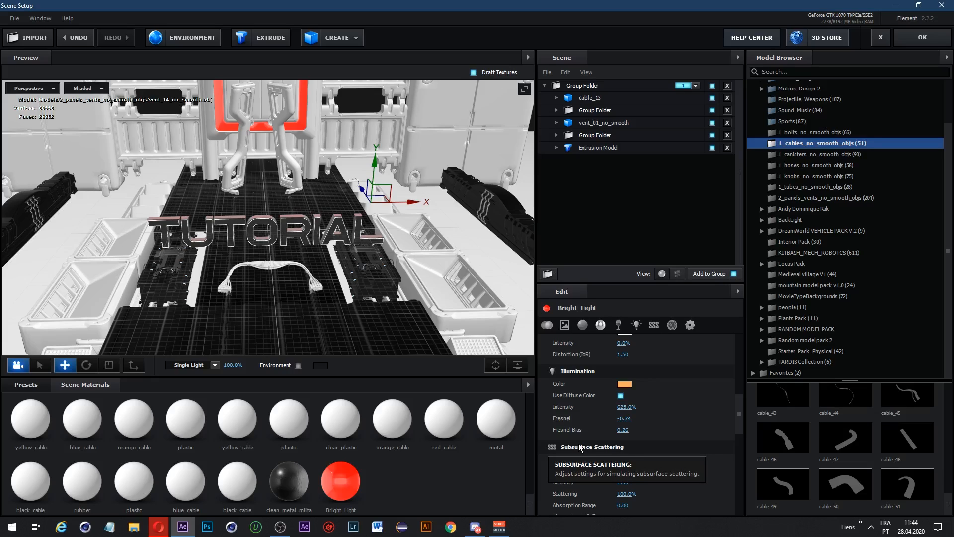
pyautogui.scroll(-1, 626, 459)
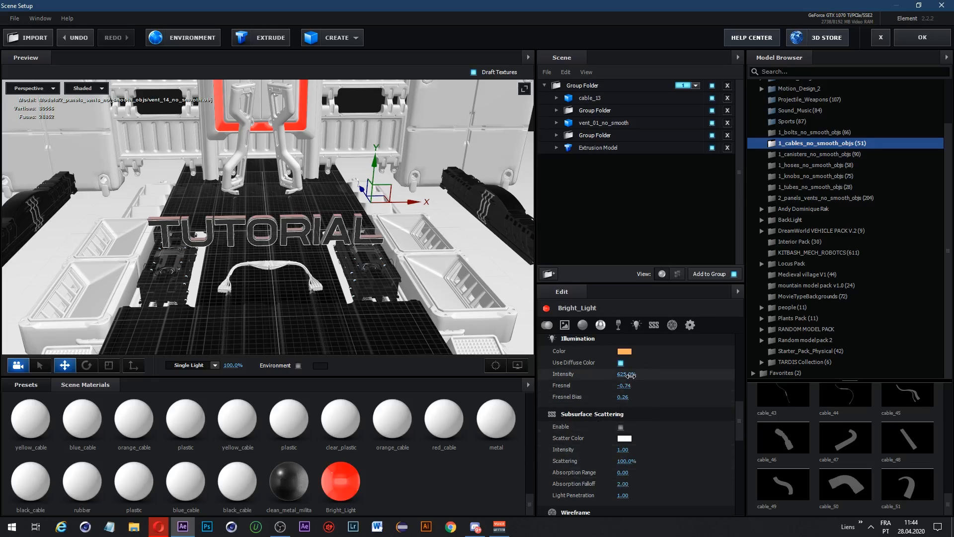
# Step: Delete the Bright_Light material from the scene materials
pyautogui.rightClick(343, 492)
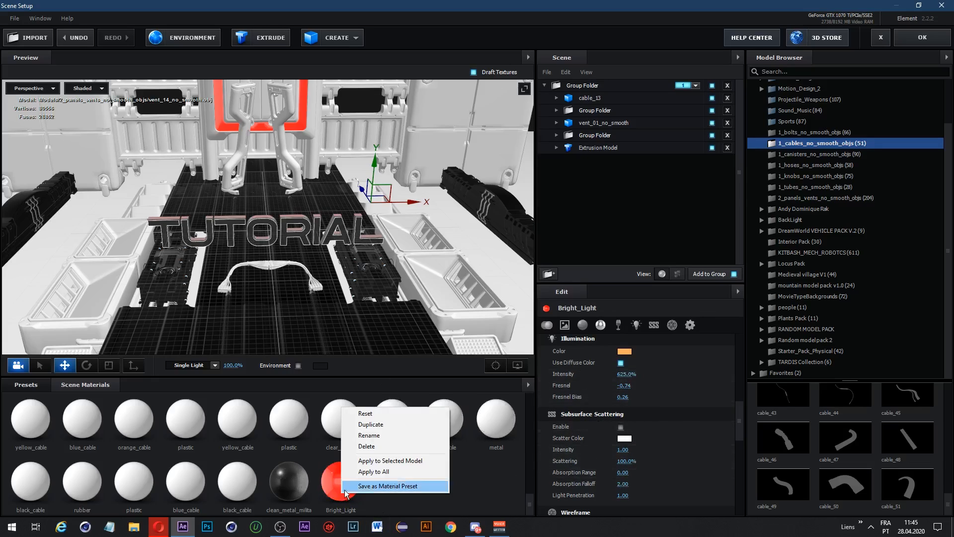
pyautogui.click(367, 446)
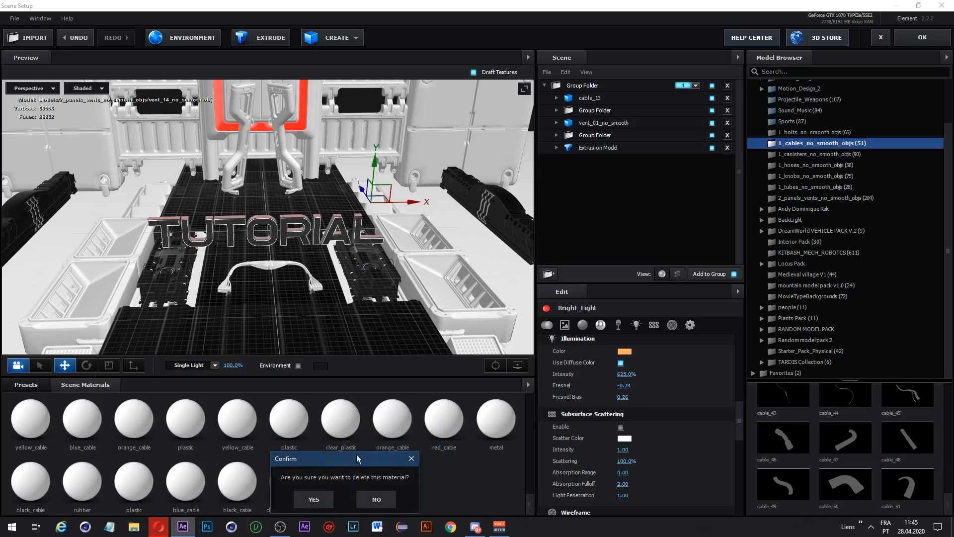
pyautogui.click(314, 500)
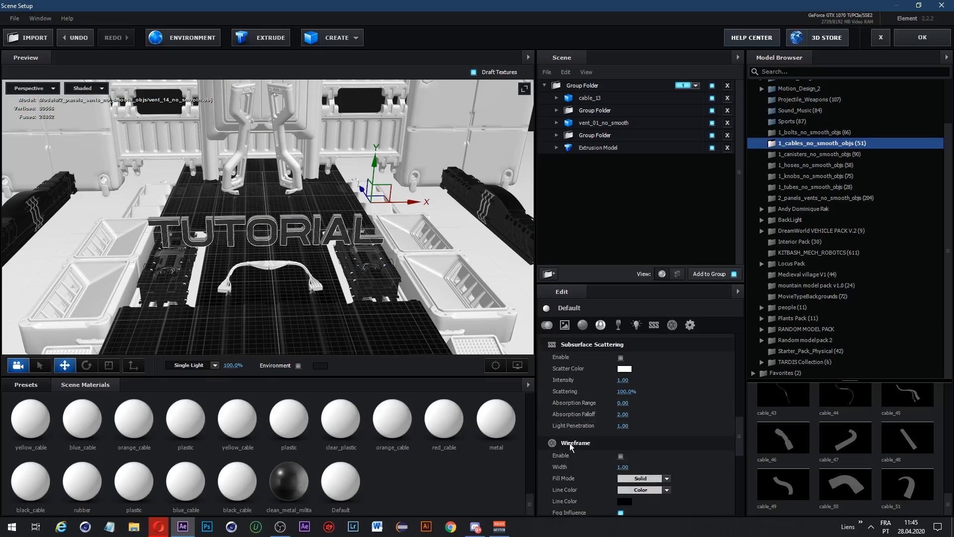
# Step: Enable the wireframe on the new Default material and apply it to the back-wall panels
pyautogui.click(620, 455)
pyautogui.moveTo(341, 481); pyautogui.dragTo(147, 131)
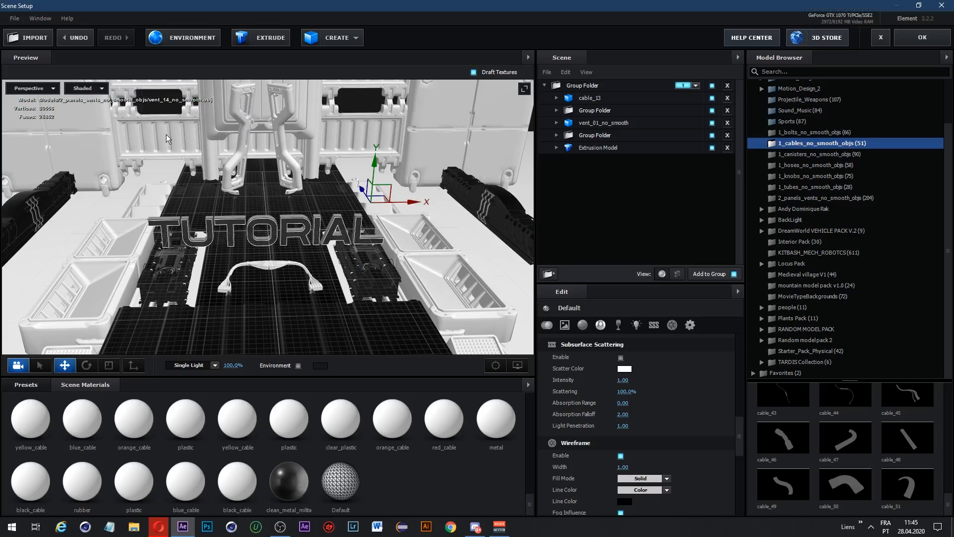
pyautogui.moveTo(340, 481); pyautogui.dragTo(178, 125)
pyautogui.moveTo(339, 477); pyautogui.dragTo(81, 160)
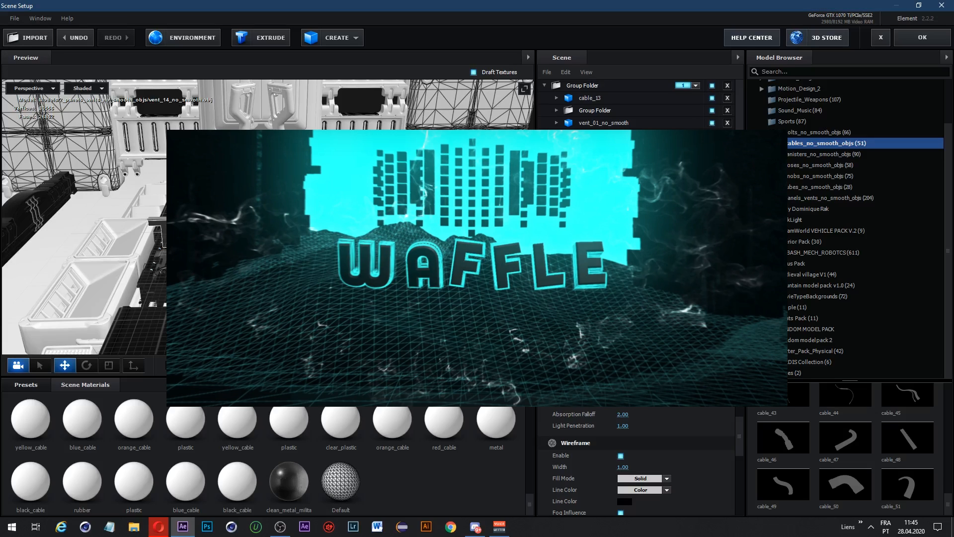
# Step: Delete the wireframe Default material from the scene materials
pyautogui.rightClick(341, 492)
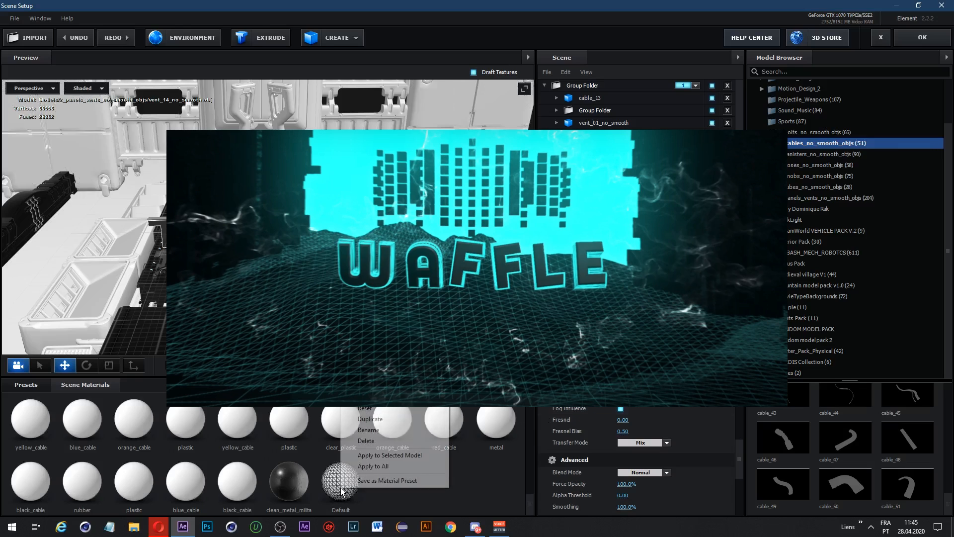
pyautogui.click(348, 439)
pyautogui.click(314, 499)
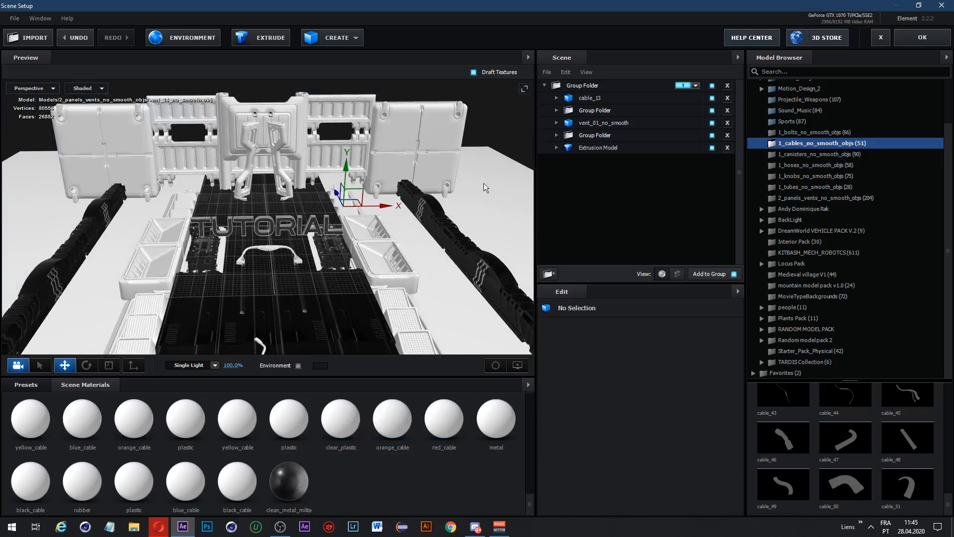
# Step: Apply the Black_Gloss physical preset to the vent boxes beside the TUTORIAL text and to the central back-wall area
pyautogui.scroll(3, 406, 214)
pyautogui.click(26, 385)
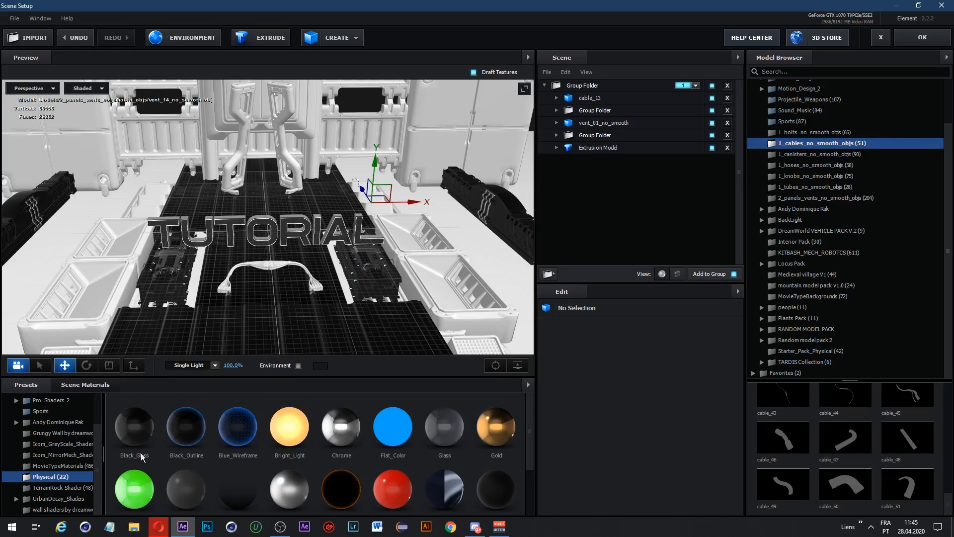
pyautogui.moveTo(143, 426); pyautogui.dragTo(124, 243)
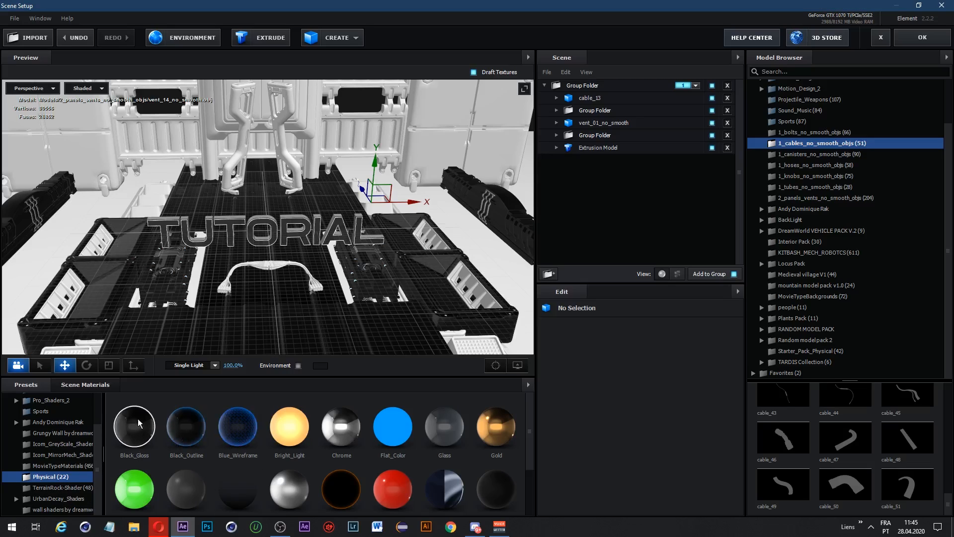
pyautogui.moveTo(138, 419); pyautogui.dragTo(254, 152)
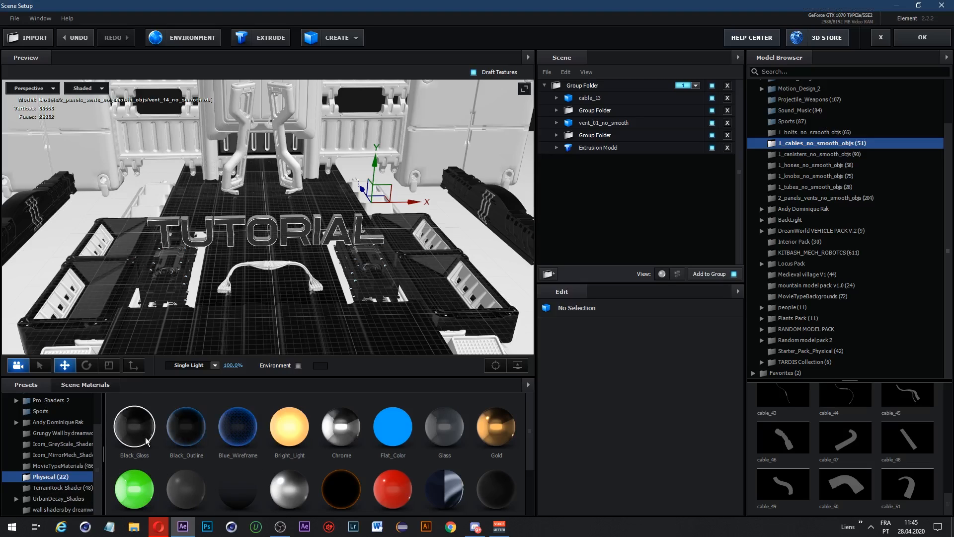
# Step: Try a red FF0000 diffuse color on the Black_Gloss scene material
pyautogui.click(85, 384)
pyautogui.click(389, 490)
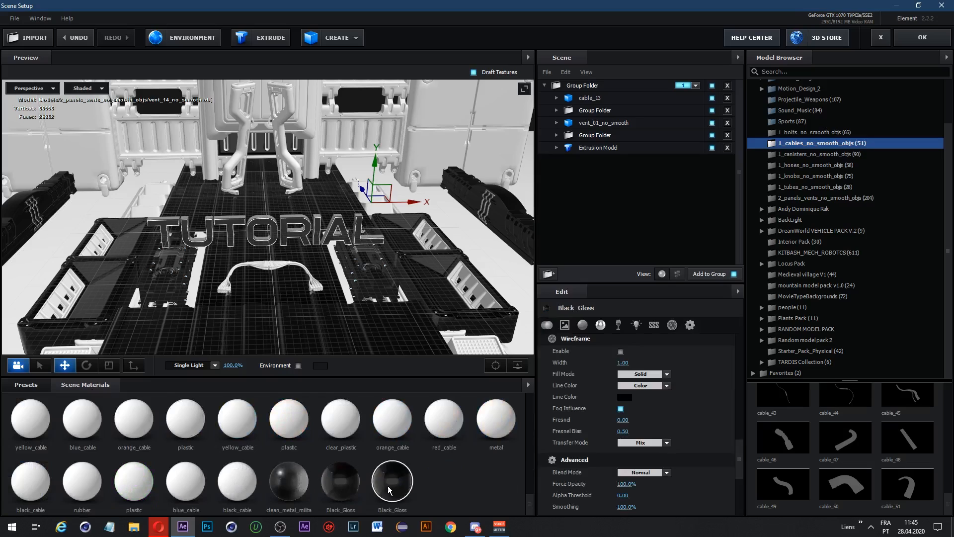
pyautogui.scroll(10, 626, 397)
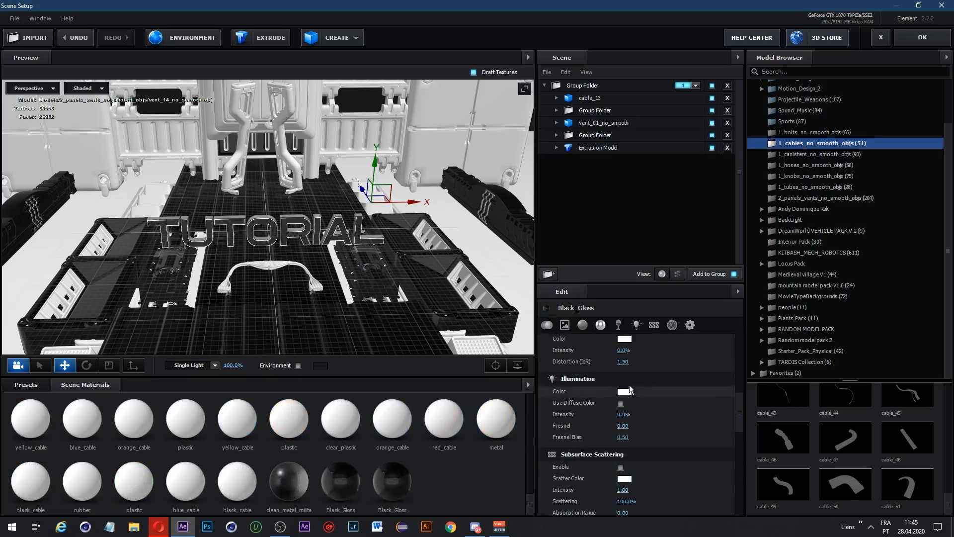
pyautogui.click(624, 378)
pyautogui.moveTo(624, 379); pyautogui.dragTo(682, 337)
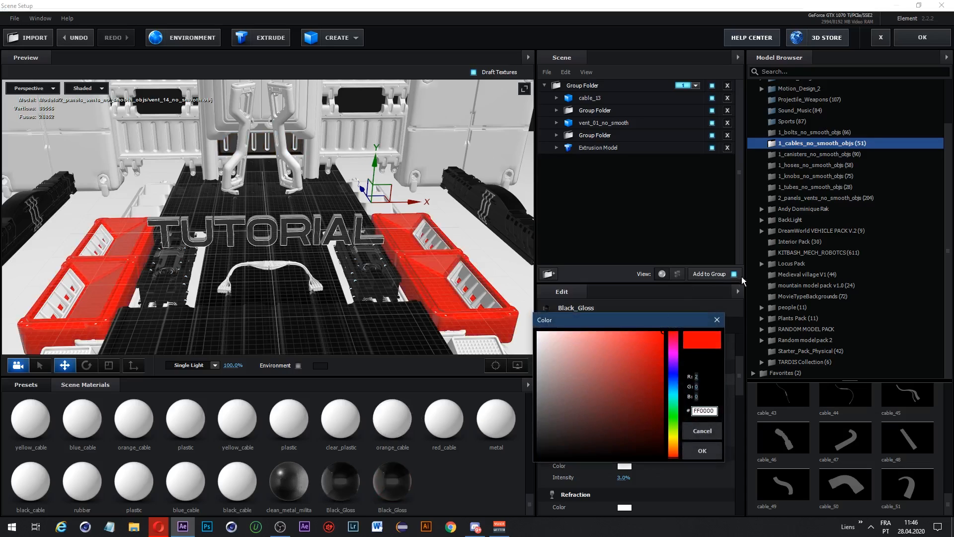
pyautogui.click(717, 319)
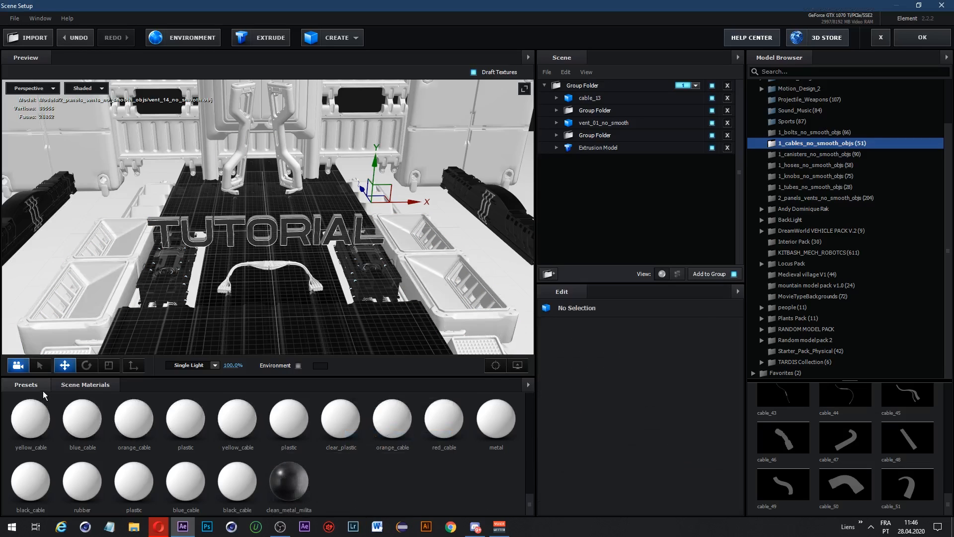
# Step: Add the Black_Gloss physical preset to the scene materials without assigning it to a model
pyautogui.click(44, 390)
pyautogui.scroll(-1, 232, 479)
pyautogui.scroll(1, 144, 437)
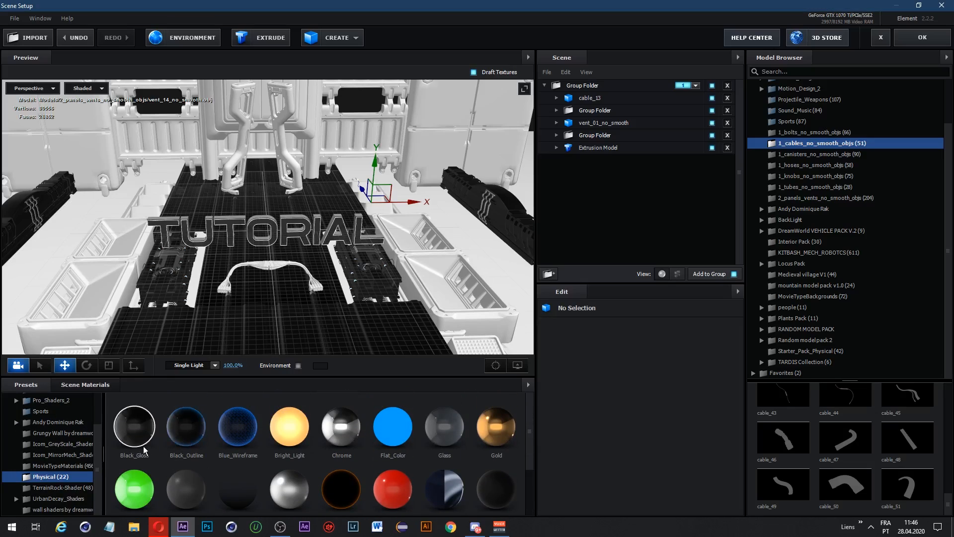
pyautogui.rightClick(142, 436)
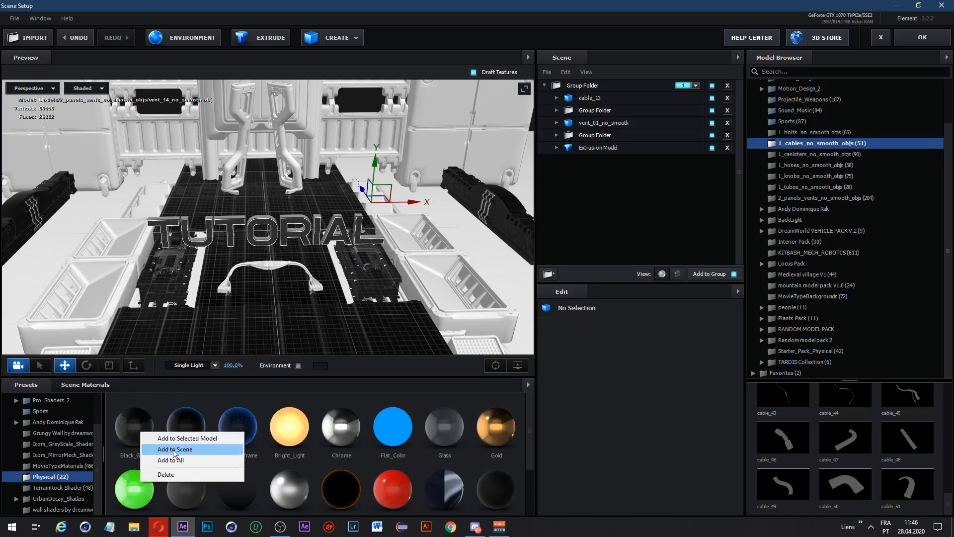
pyautogui.click(174, 449)
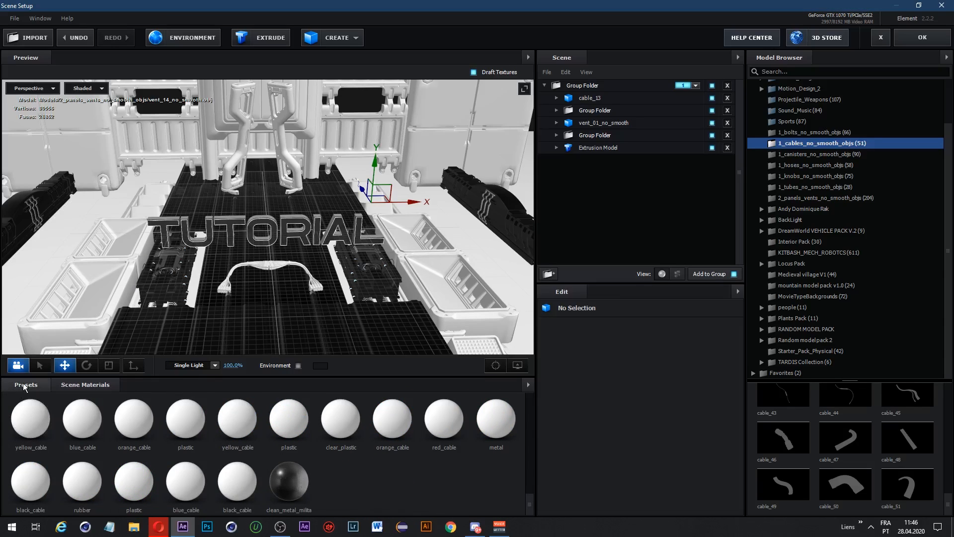
pyautogui.click(24, 387)
pyautogui.rightClick(123, 419)
pyautogui.click(121, 416)
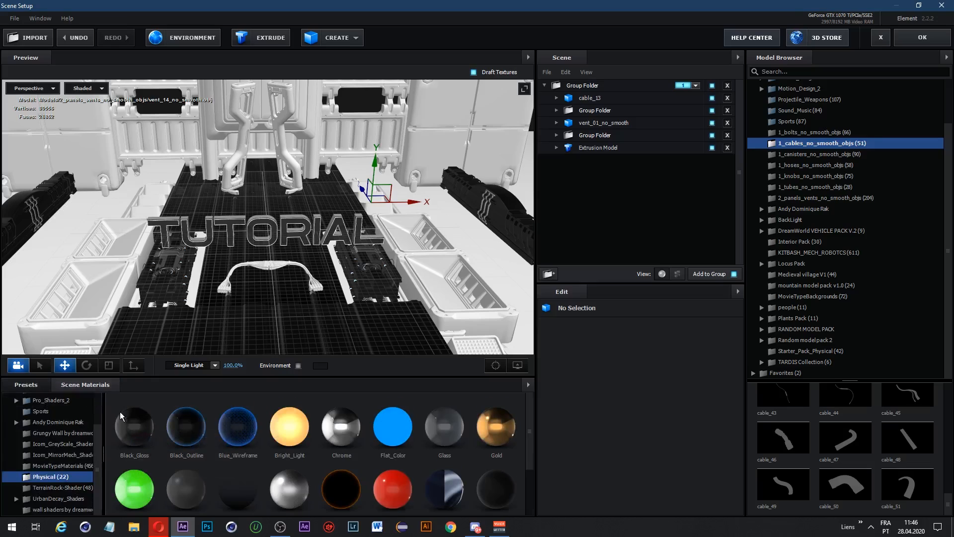
# Step: Apply Black_Gloss to the vent boxes flanking the TUTORIAL text and preview its diffuse color in red FF0000
pyautogui.click(334, 497)
pyautogui.moveTo(345, 489); pyautogui.dragTo(123, 238)
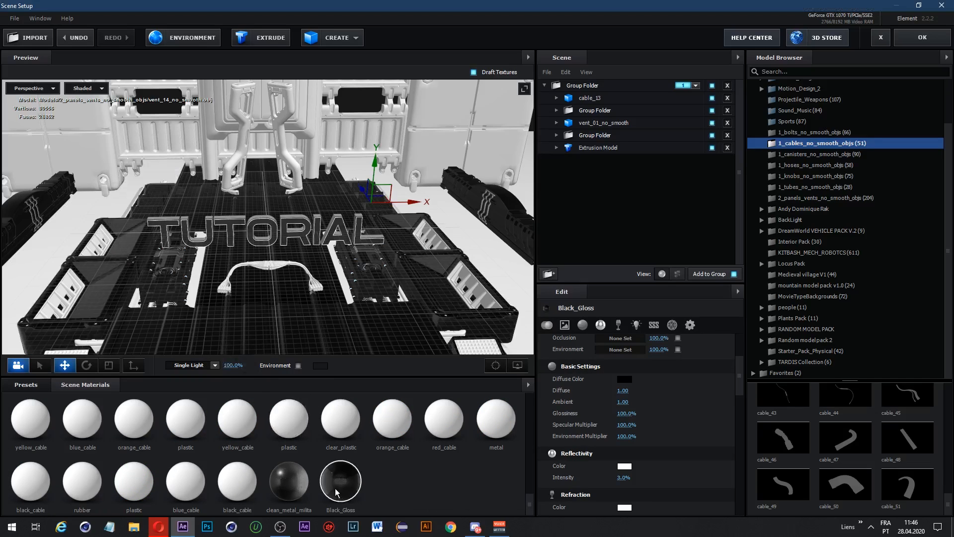
pyautogui.click(621, 379)
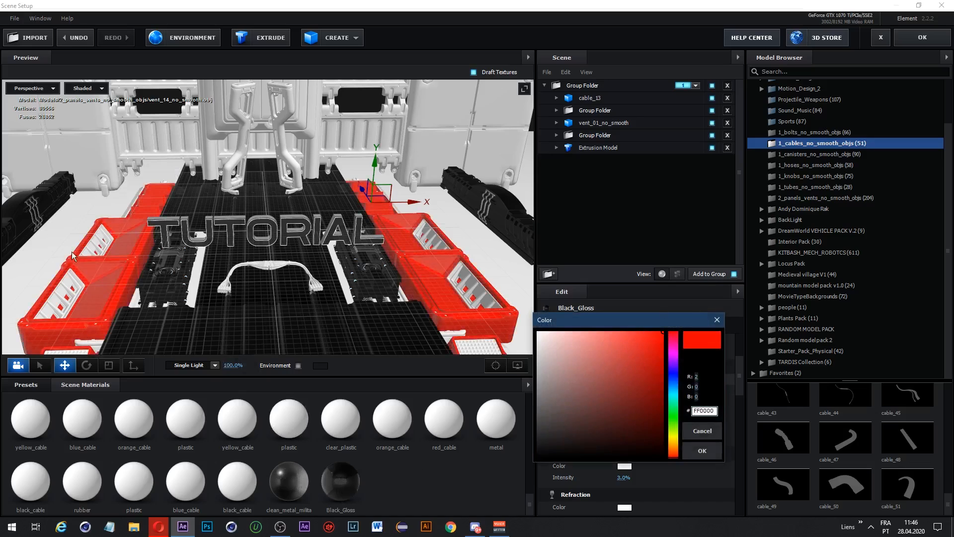
pyautogui.click(723, 323)
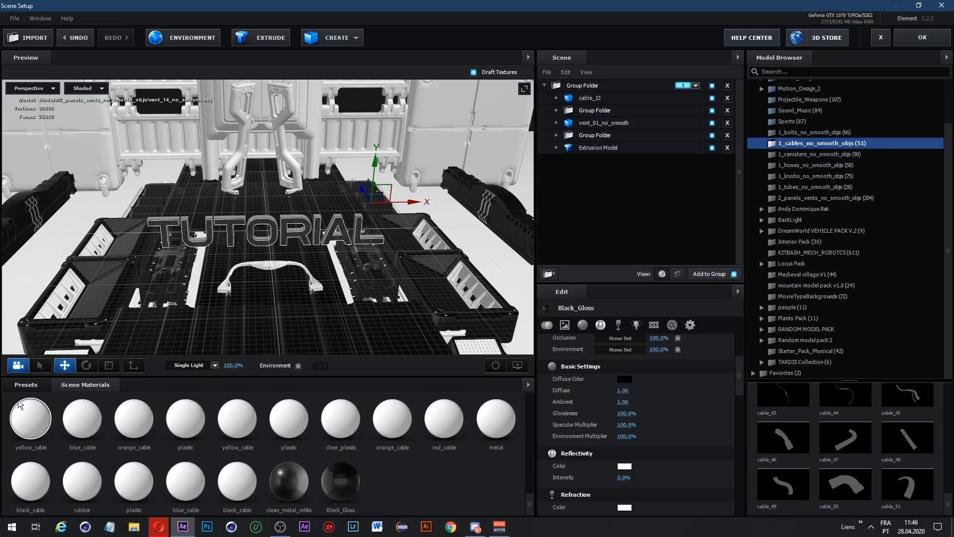
# Step: Add metal_brushed_bla and the second clean_metal_brush preset from the Pro_Shaders_2 Metal collection to the scene materials
pyautogui.click(40, 387)
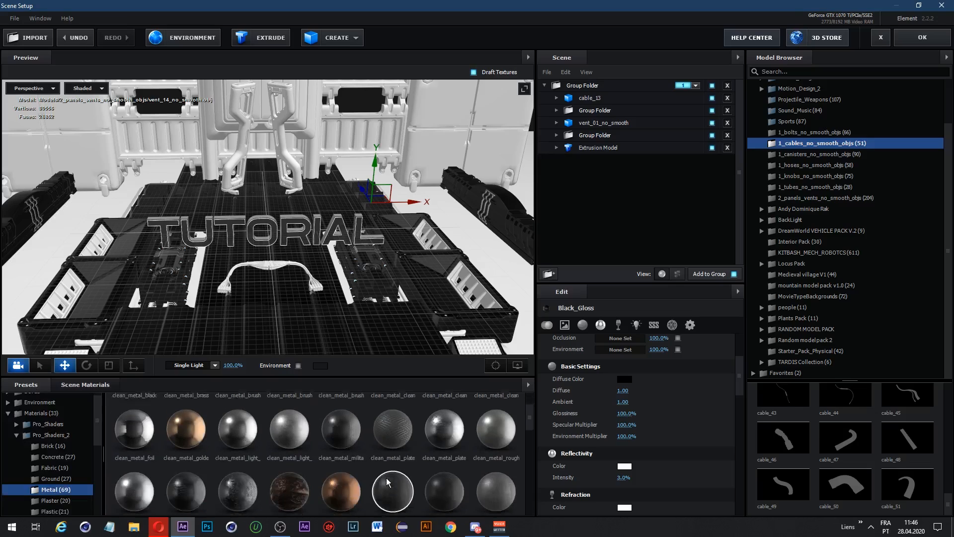
pyautogui.scroll(-1, 309, 466)
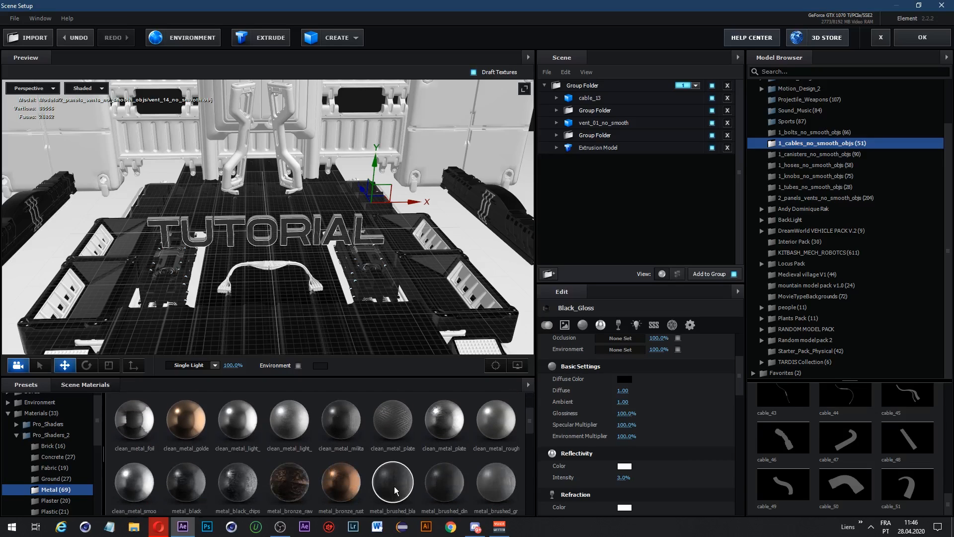
pyautogui.rightClick(393, 481)
pyautogui.click(415, 450)
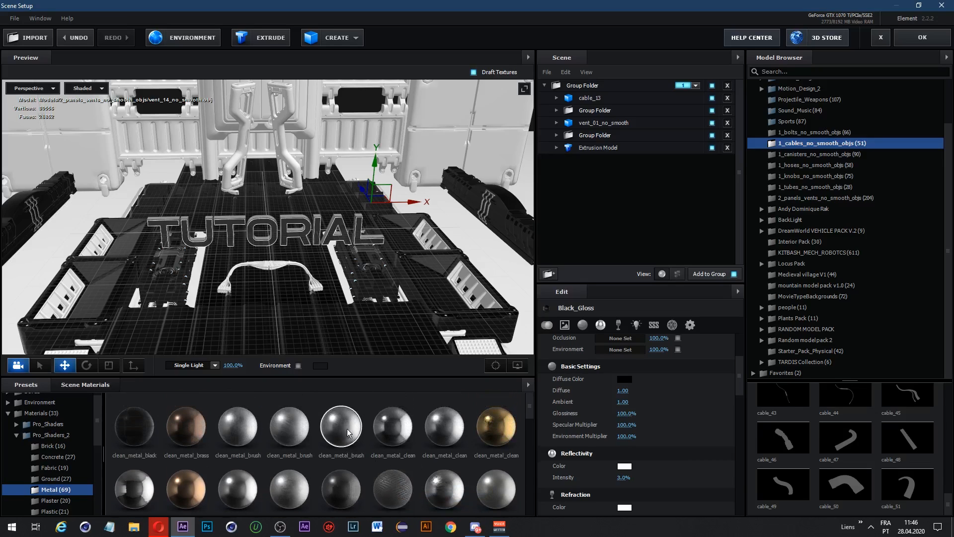
pyautogui.rightClick(303, 423)
pyautogui.click(328, 442)
# Step: Add the metal_black and metal_burned presets from the Metal collection to the scene materials
pyautogui.scroll(-8, 295, 455)
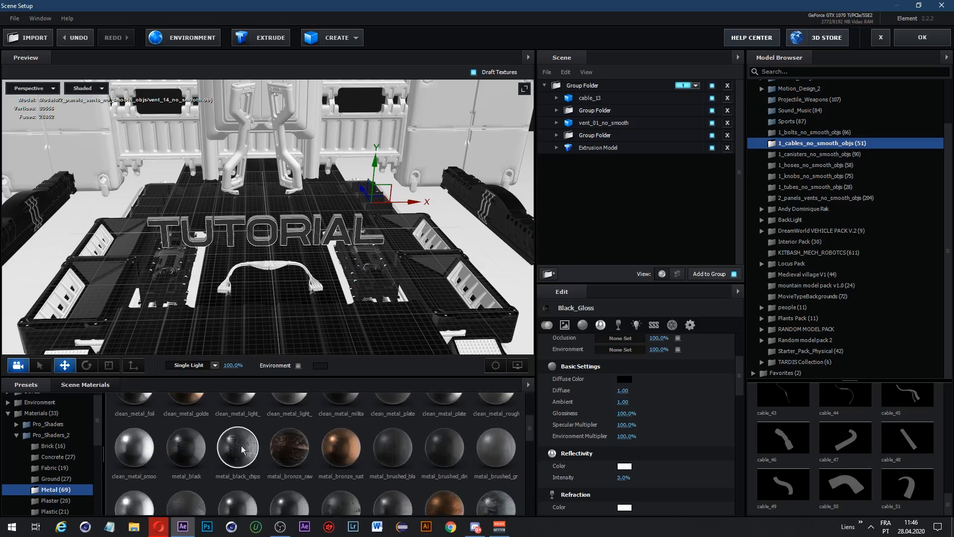
pyautogui.rightClick(199, 444)
pyautogui.click(223, 463)
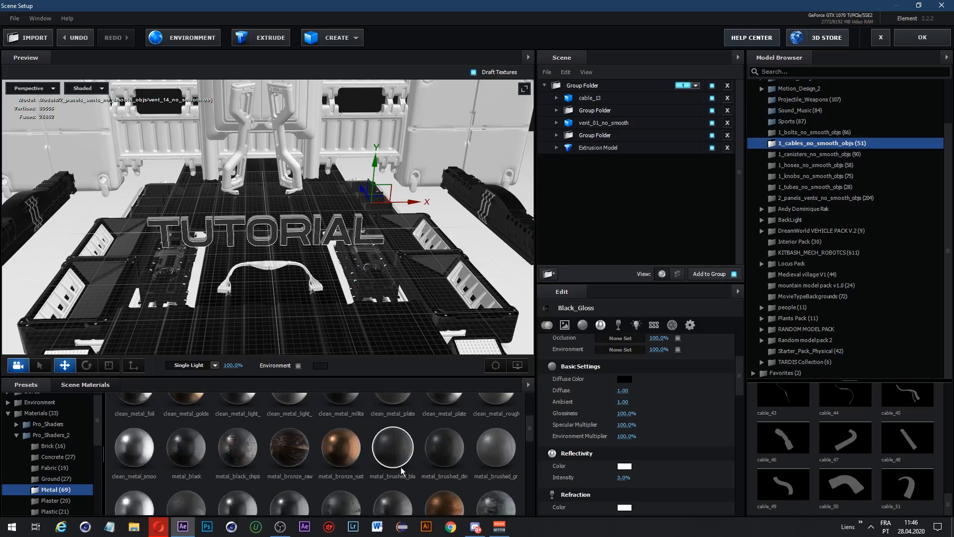
pyautogui.scroll(-1, 408, 470)
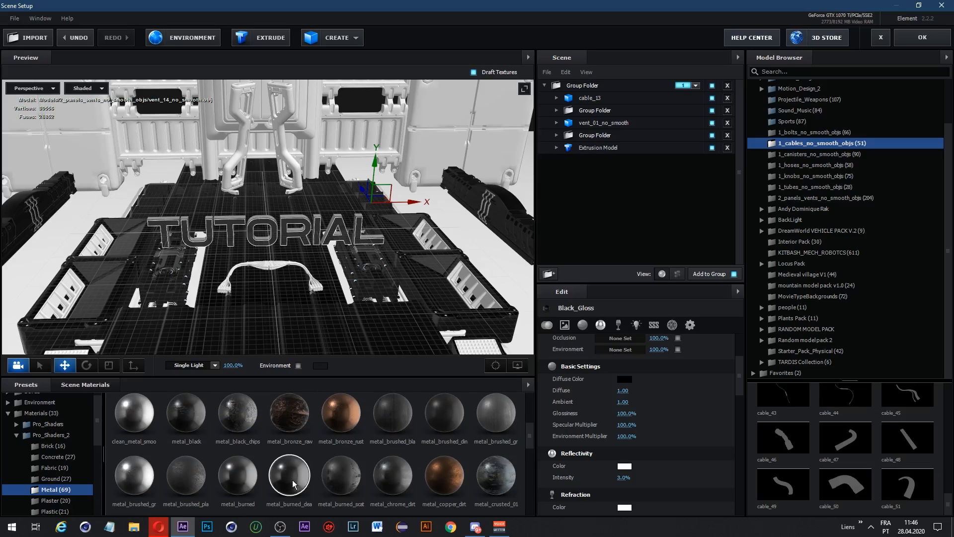
pyautogui.rightClick(248, 479)
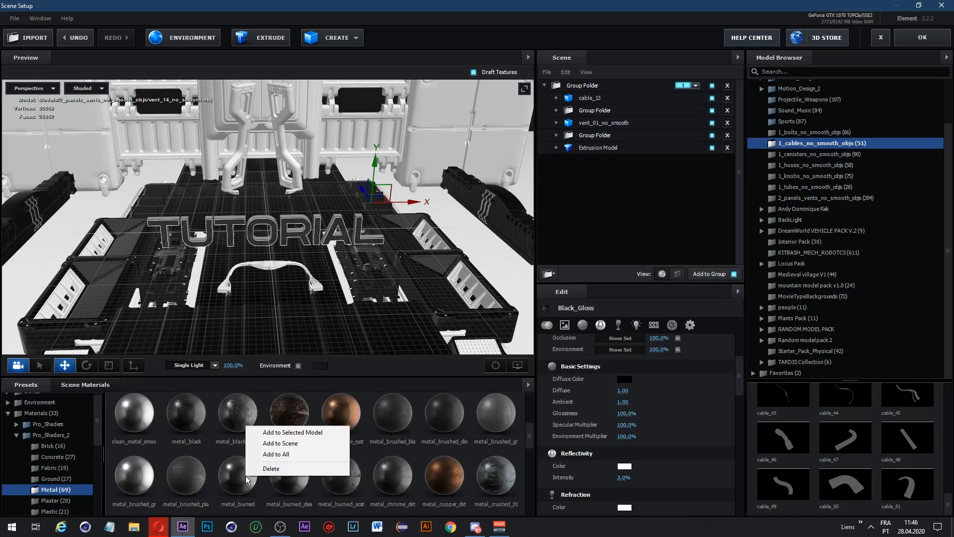
pyautogui.click(280, 443)
# Step: Create a new material among the scene materials
pyautogui.click(85, 384)
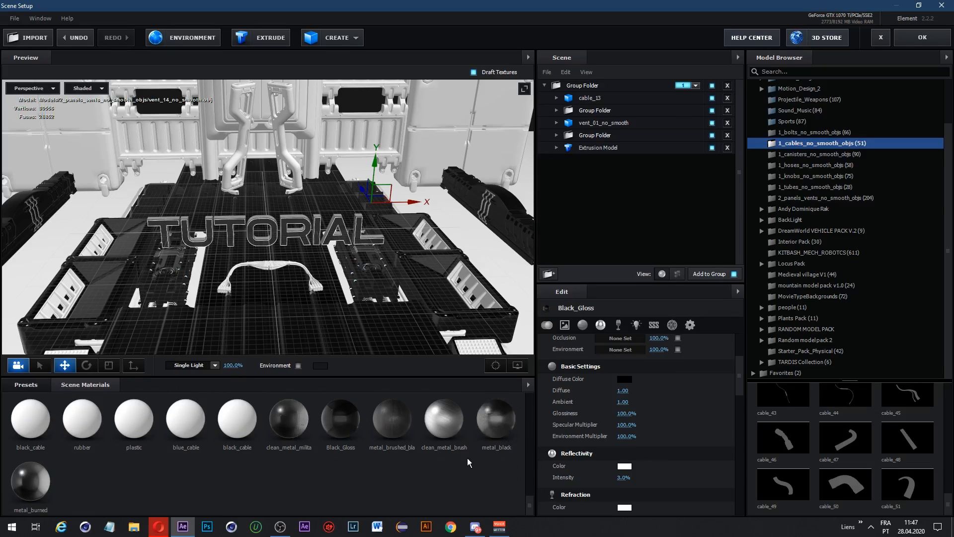
pyautogui.rightClick(221, 492)
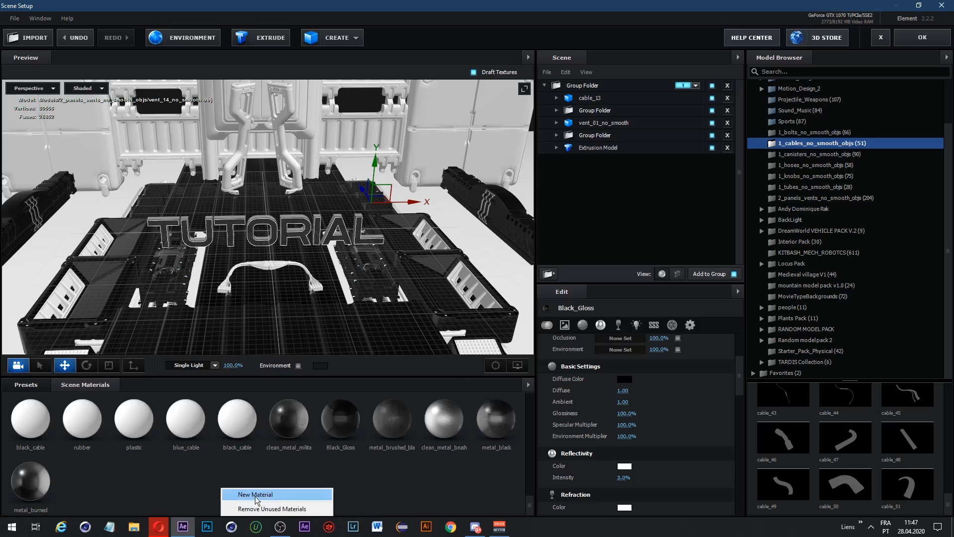
# Step: Create a new material with a blue illumination colour, a raised illumination intensity and a Fresnel value of 0.16
pyautogui.click(244, 494)
pyautogui.scroll(-5, 621, 477)
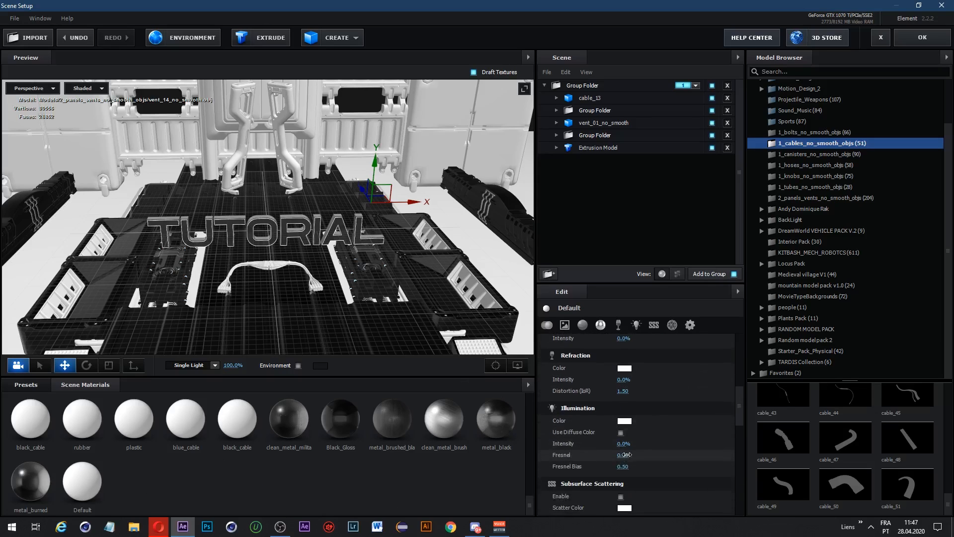
pyautogui.click(622, 437)
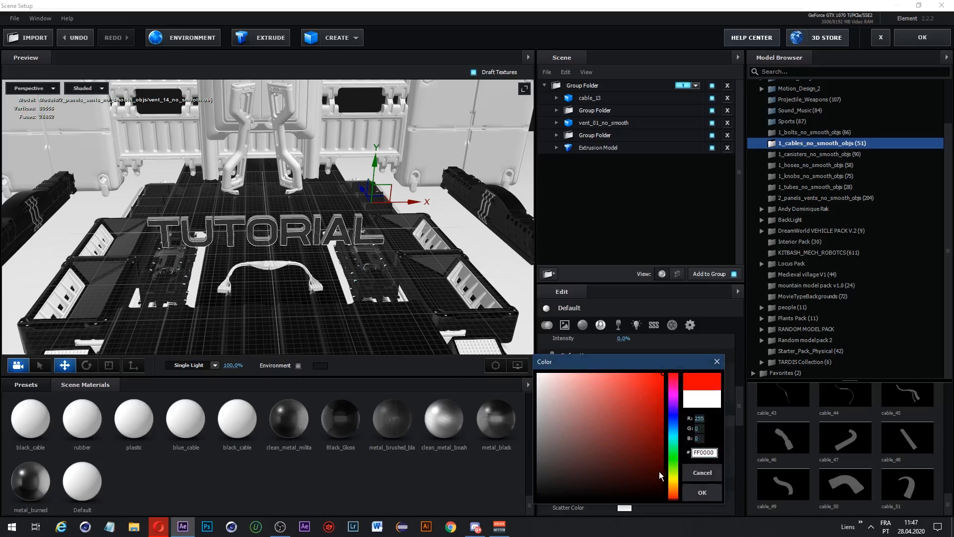
pyautogui.moveTo(674, 435); pyautogui.dragTo(675, 426)
pyautogui.click(702, 492)
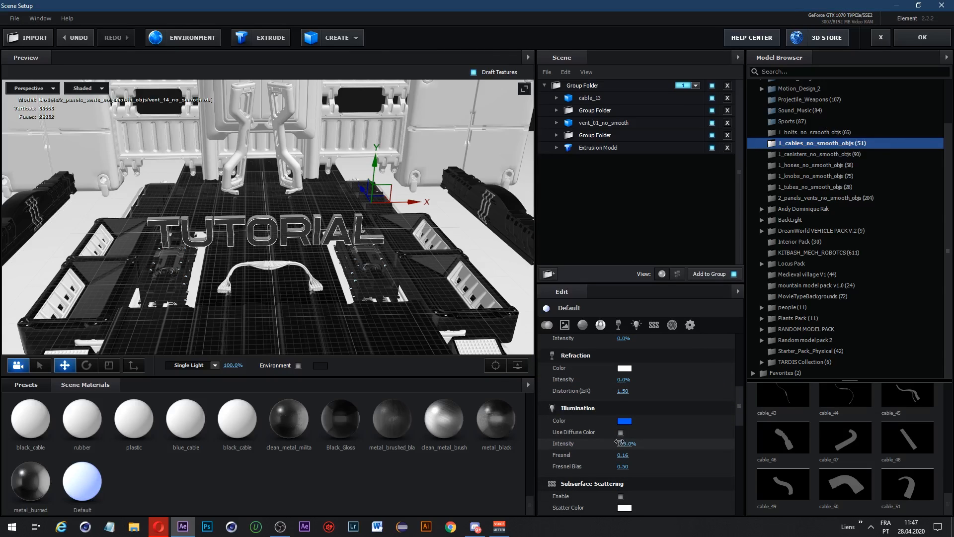
# Step: Set the new material's reflectivity intensity to 16% and its diffuse colour to blue
pyautogui.scroll(4, 641, 452)
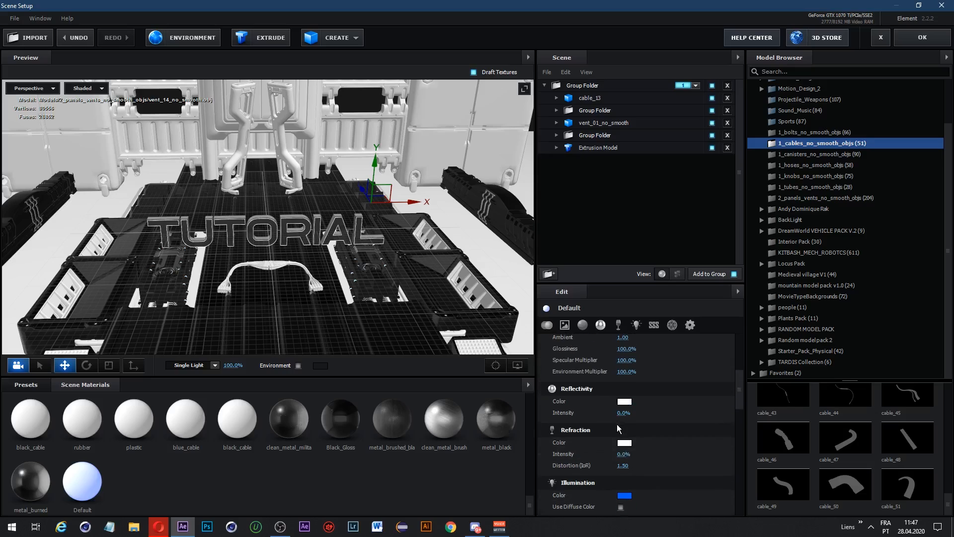
pyautogui.scroll(5, 635, 446)
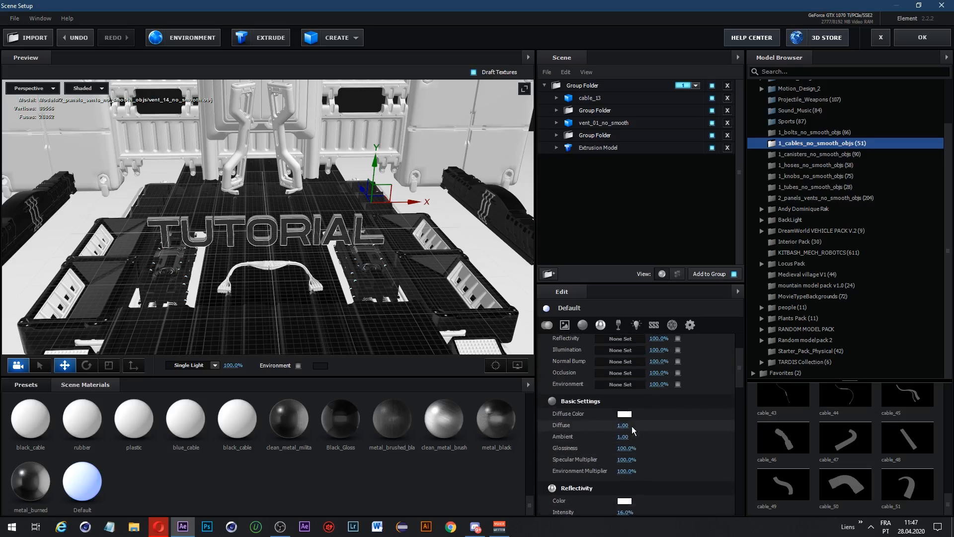
pyautogui.click(624, 449)
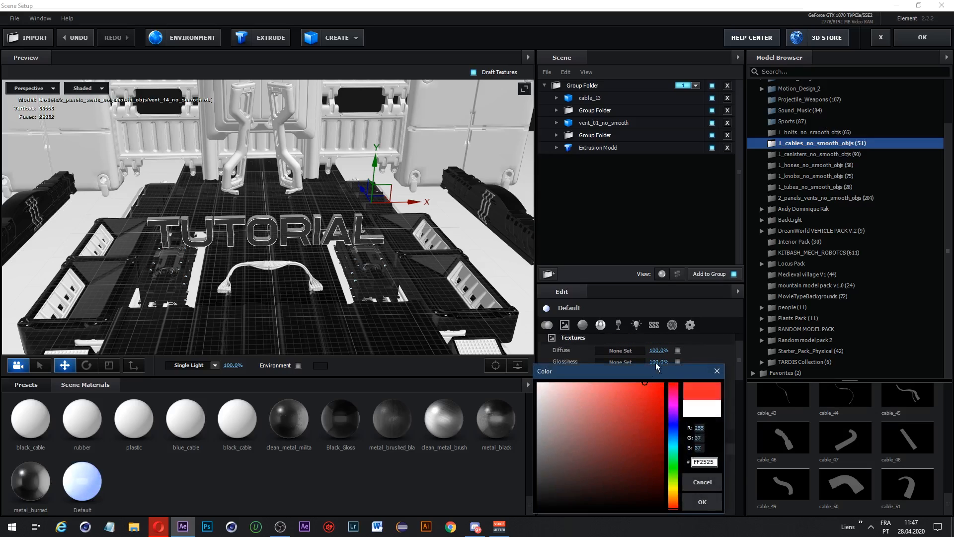
pyautogui.click(674, 429)
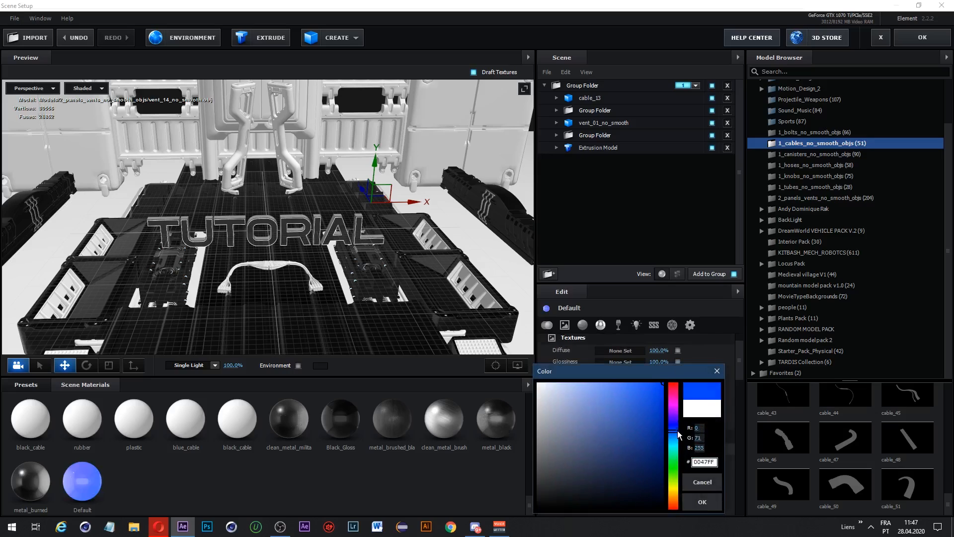
pyautogui.click(701, 482)
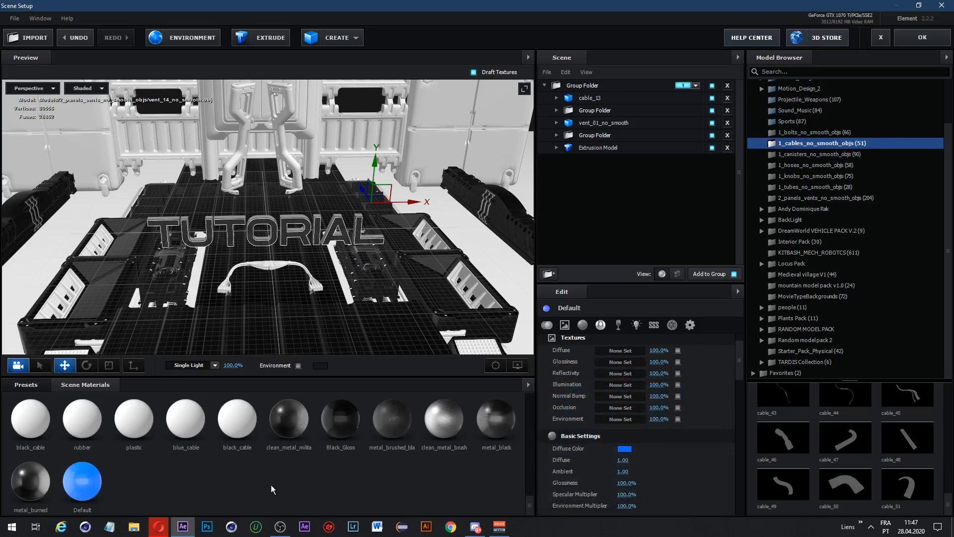
# Step: Try the blue material on the centre of the back wall and undo the assignment
pyautogui.moveTo(92, 497); pyautogui.dragTo(271, 127)
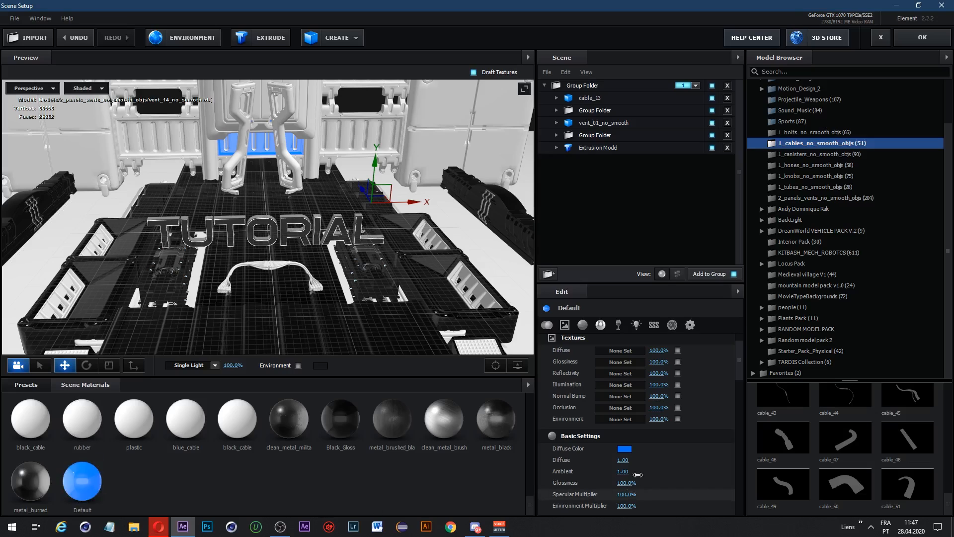
pyautogui.hotkey('ctrl', 'z')
# Step: Make the new material's diffuse colour red (FF0000), with 5% reflectivity and 429% illumination intensity using the diffuse colour
pyautogui.scroll(-5, 624, 465)
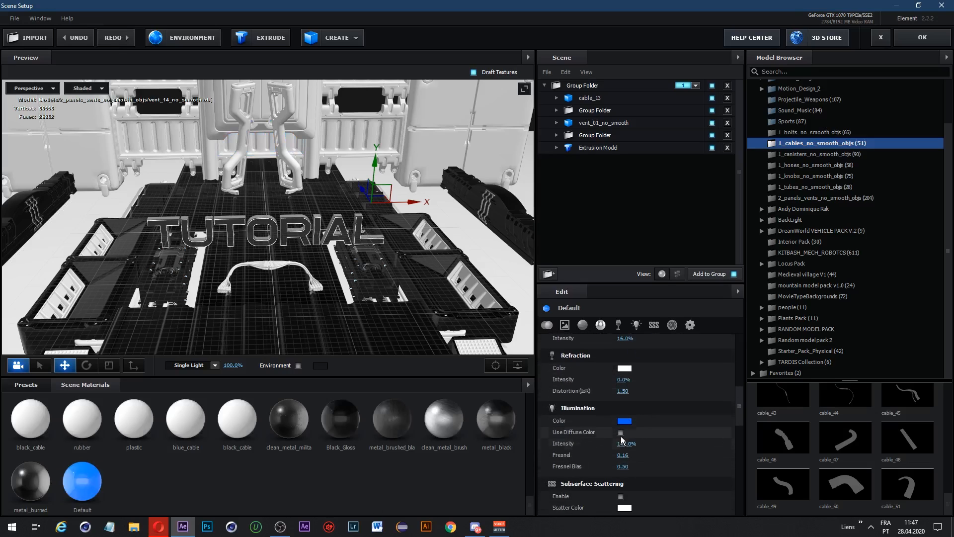
pyautogui.scroll(5, 643, 445)
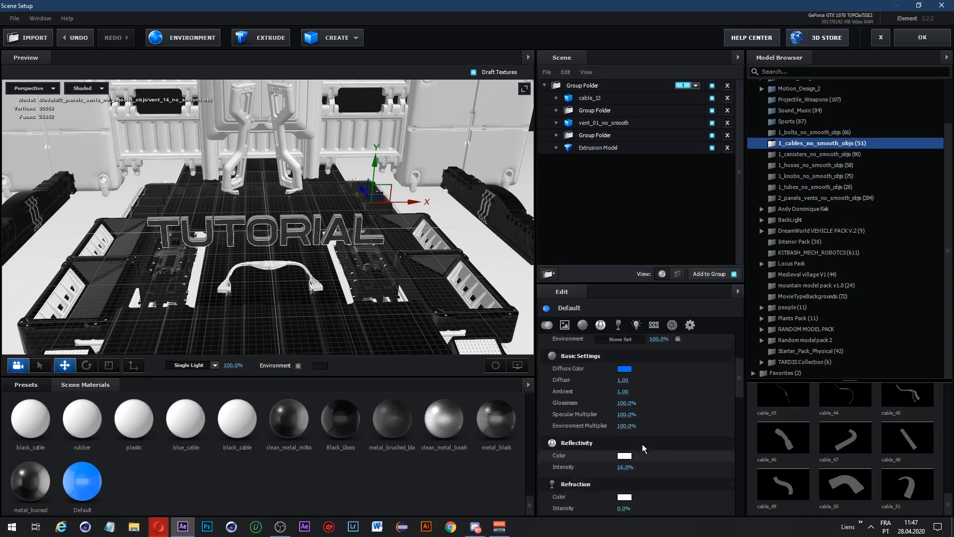
pyautogui.click(625, 448)
pyautogui.moveTo(674, 421); pyautogui.dragTo(674, 384)
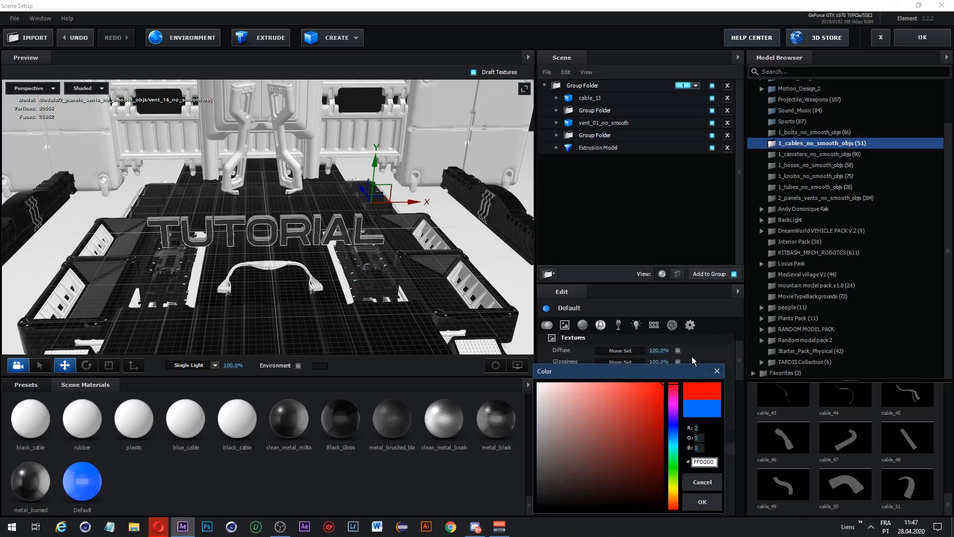
pyautogui.click(701, 501)
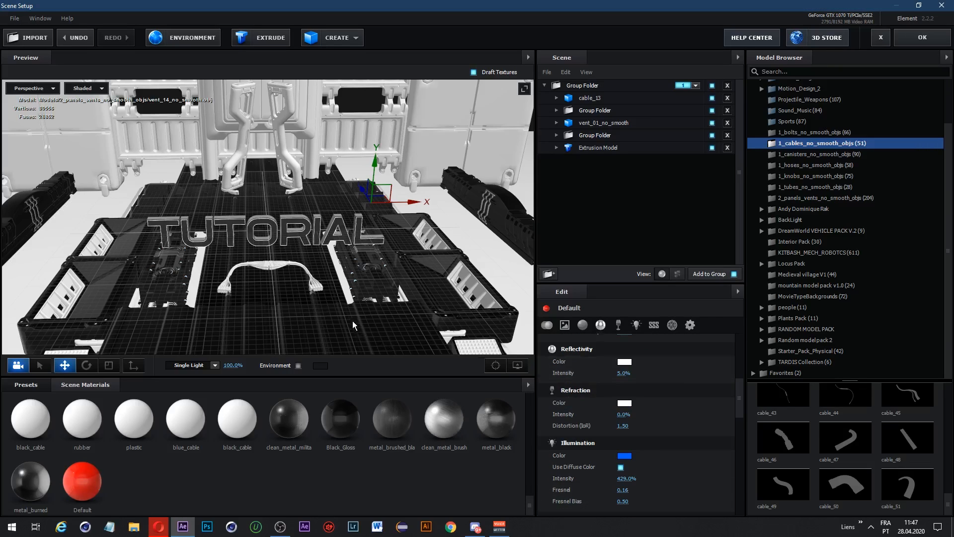
# Step: Apply the dark clean-metal material to the white parts of the walls and floor frames
pyautogui.moveTo(289, 418); pyautogui.dragTo(110, 255)
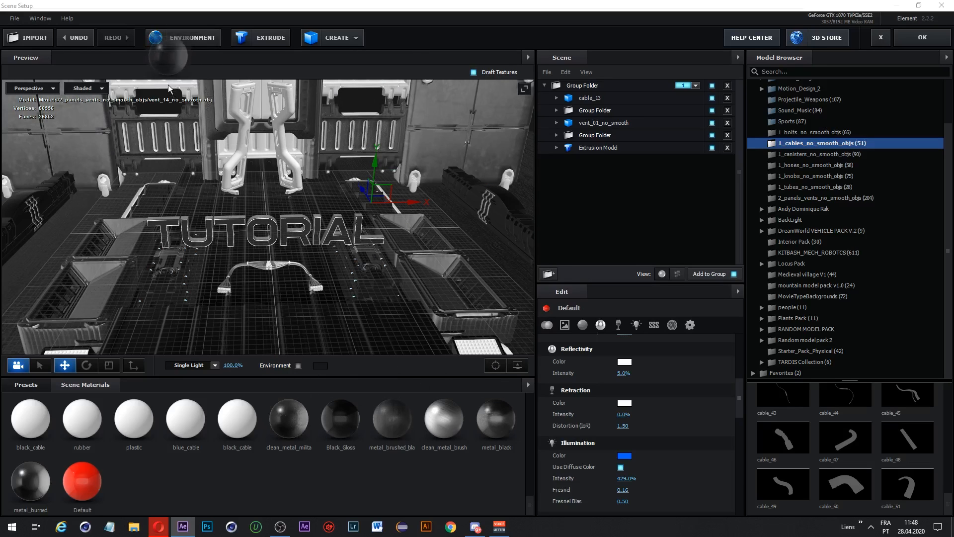
pyautogui.scroll(-3, 277, 158)
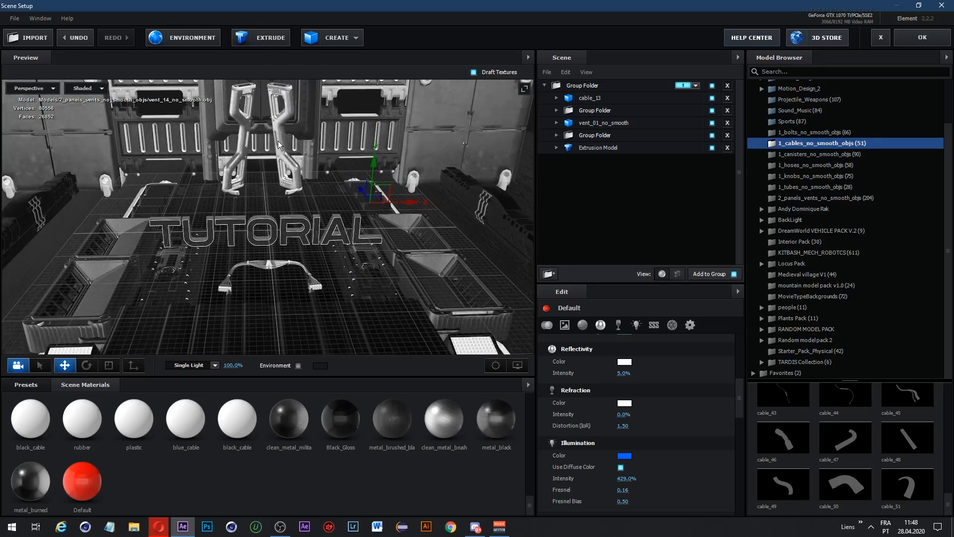
pyautogui.scroll(5, 304, 343)
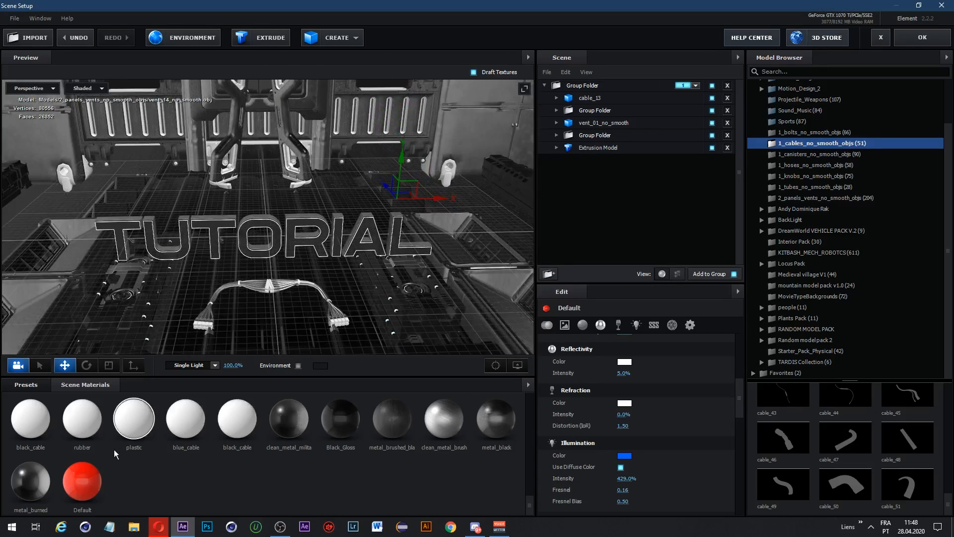
pyautogui.scroll(-5, 389, 299)
# Step: Apply the red glowing material to the cable connectors, floor bolts and the insets of the central back-wall structure
pyautogui.moveTo(82, 479); pyautogui.dragTo(239, 182)
pyautogui.scroll(3, 267, 165)
pyautogui.scroll(-1, 267, 166)
pyautogui.scroll(-1, 278, 242)
pyautogui.scroll(2, 236, 285)
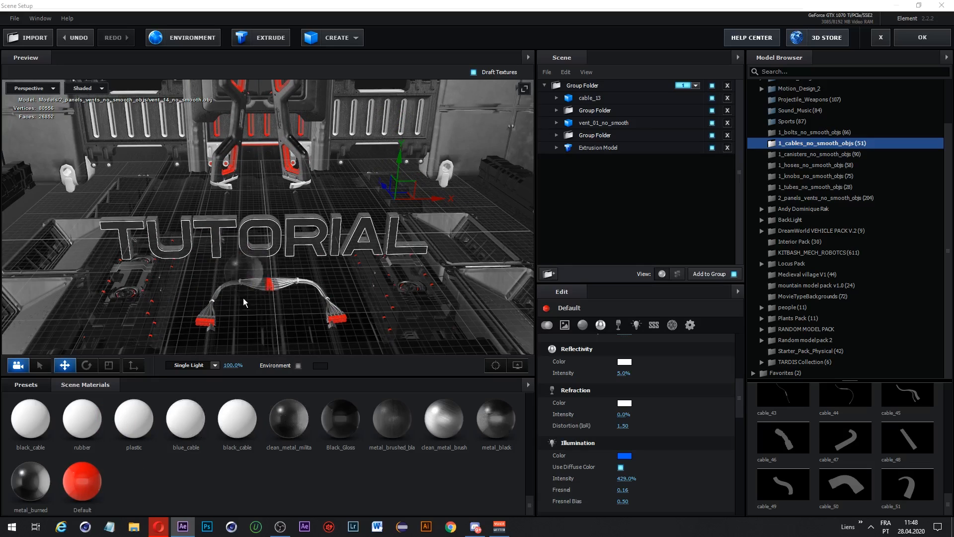
pyautogui.scroll(3, 284, 203)
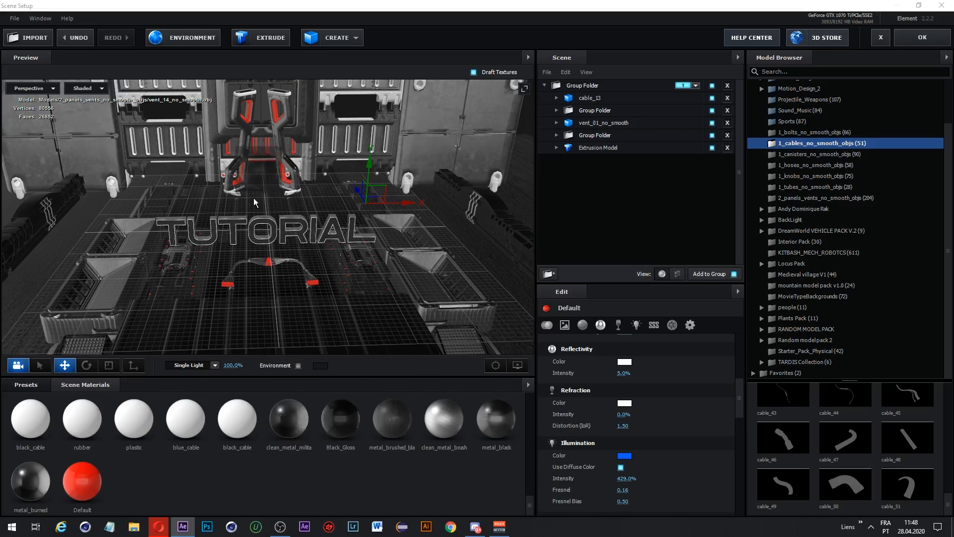
pyautogui.scroll(2, 241, 165)
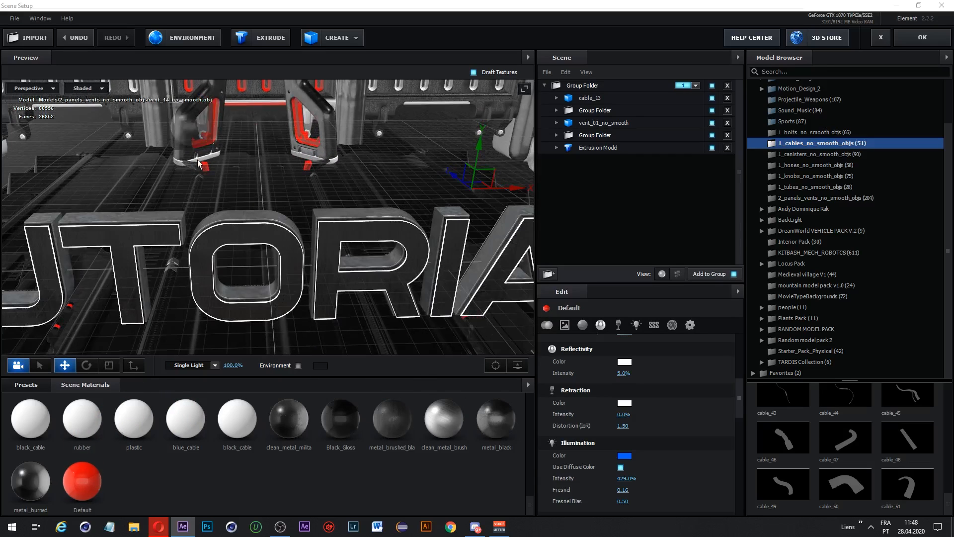
pyautogui.scroll(-4, 301, 186)
pyautogui.scroll(-5, 301, 186)
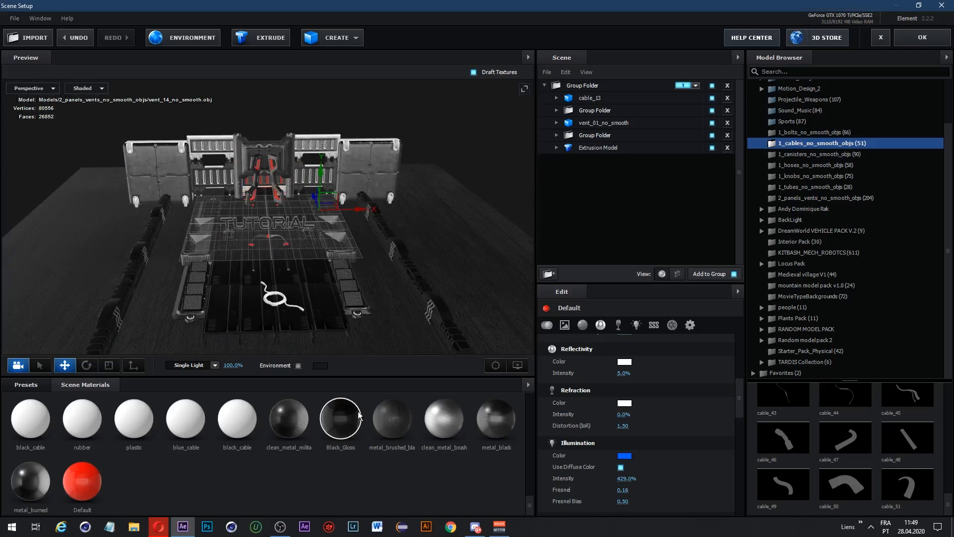
# Step: Texture the back wall panels with the dark gloss and metal materials, using the red material for the edge strips and vent slats
pyautogui.scroll(3, 300, 279)
pyautogui.scroll(-1, 274, 242)
pyautogui.moveTo(343, 427); pyautogui.dragTo(145, 186)
pyautogui.moveTo(82, 481); pyautogui.dragTo(172, 82)
pyautogui.moveTo(397, 431); pyautogui.dragTo(169, 98)
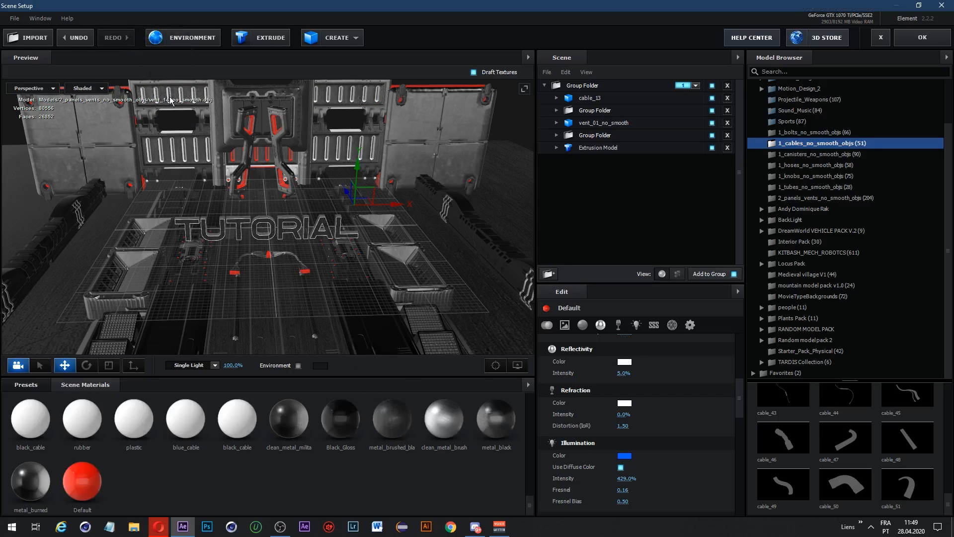
pyautogui.moveTo(289, 420); pyautogui.dragTo(181, 166)
pyautogui.moveTo(87, 481); pyautogui.dragTo(186, 155)
pyautogui.scroll(-3, 188, 179)
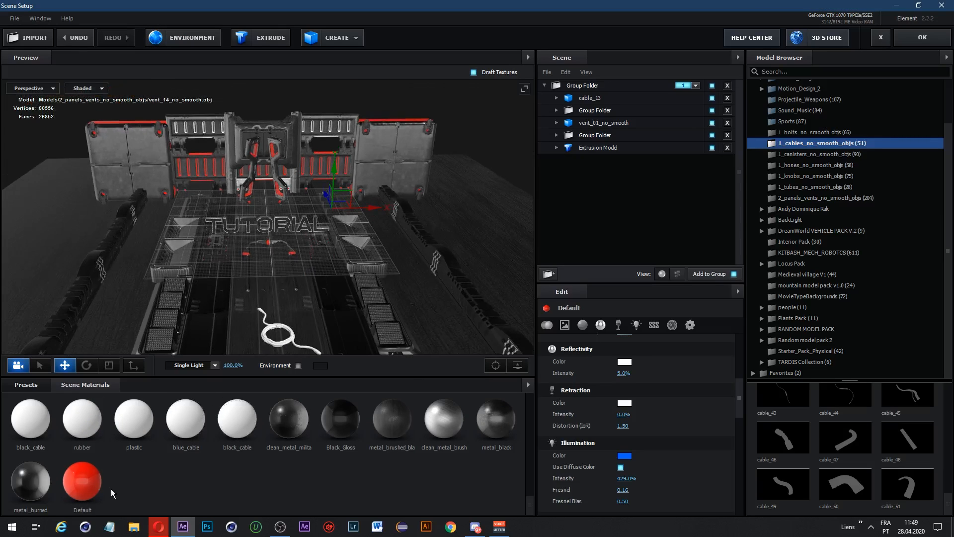
# Step: Apply the red material to the side beams' stripes, and Black_Gloss with red details to the looped floor cable
pyautogui.moveTo(90, 483); pyautogui.dragTo(103, 268)
pyautogui.moveTo(340, 419); pyautogui.dragTo(277, 326)
pyautogui.moveTo(84, 481); pyautogui.dragTo(263, 310)
pyautogui.scroll(-4, 285, 311)
pyautogui.scroll(7, 283, 293)
pyautogui.rightClick(281, 282)
pyautogui.moveTo(267, 259); pyautogui.dragTo(243, 260)
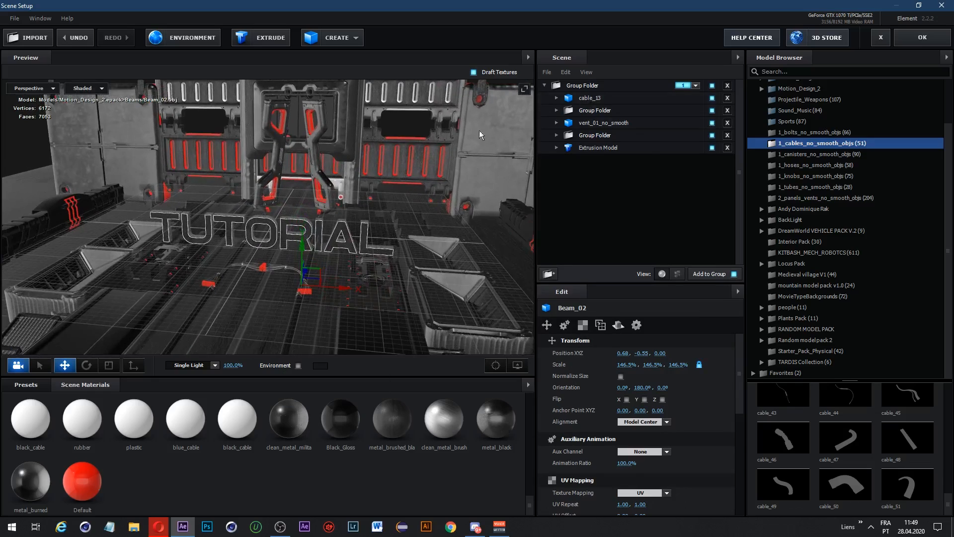
# Step: Identify the wall panels' group folder by toggling visibility and move vent_01_no_smooth into it
pyautogui.click(711, 134)
pyautogui.click(712, 111)
pyautogui.moveTo(603, 122); pyautogui.dragTo(586, 110)
pyautogui.click(712, 110)
pyautogui.scroll(-5, 337, 199)
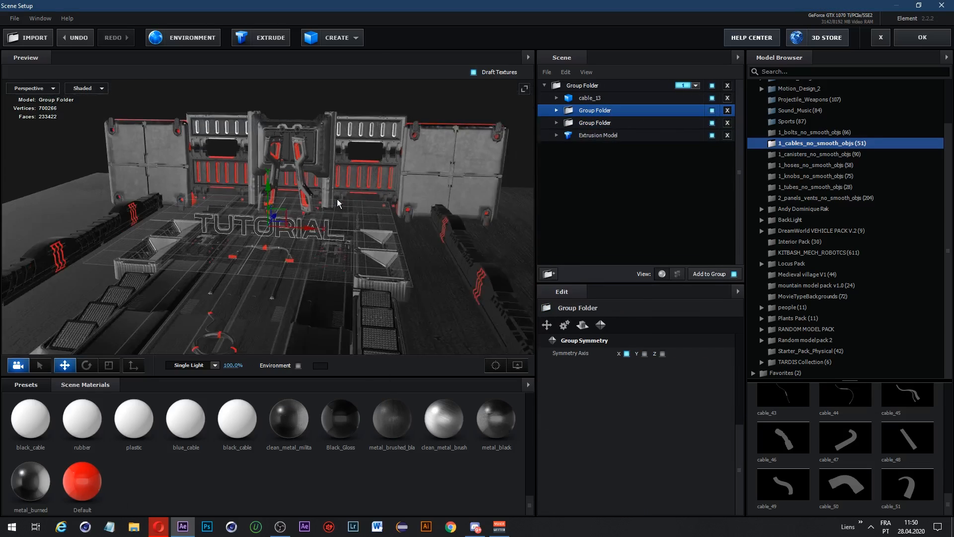
pyautogui.scroll(3, 337, 198)
# Step: Create a group folder with X-axis symmetry, put cable_05 and cable_49 in it, and move it out of the wall panels' group
pyautogui.click(556, 111)
pyautogui.click(695, 136)
pyautogui.click(596, 110)
pyautogui.click(548, 274)
pyautogui.click(626, 353)
pyautogui.moveTo(602, 148); pyautogui.dragTo(601, 123)
pyautogui.moveTo(602, 160); pyautogui.dragTo(601, 123)
pyautogui.moveTo(604, 123); pyautogui.dragTo(594, 102)
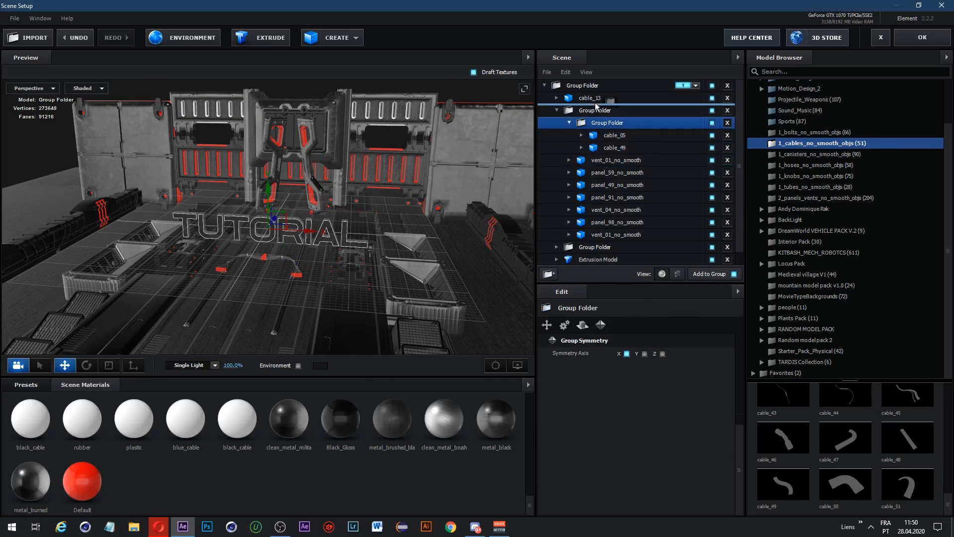
# Step: Duplicate the wall panels' group folder and set the copy's Y orientation to -90°
pyautogui.click(557, 122)
pyautogui.click(712, 123)
pyautogui.click(712, 123)
pyautogui.click(595, 125)
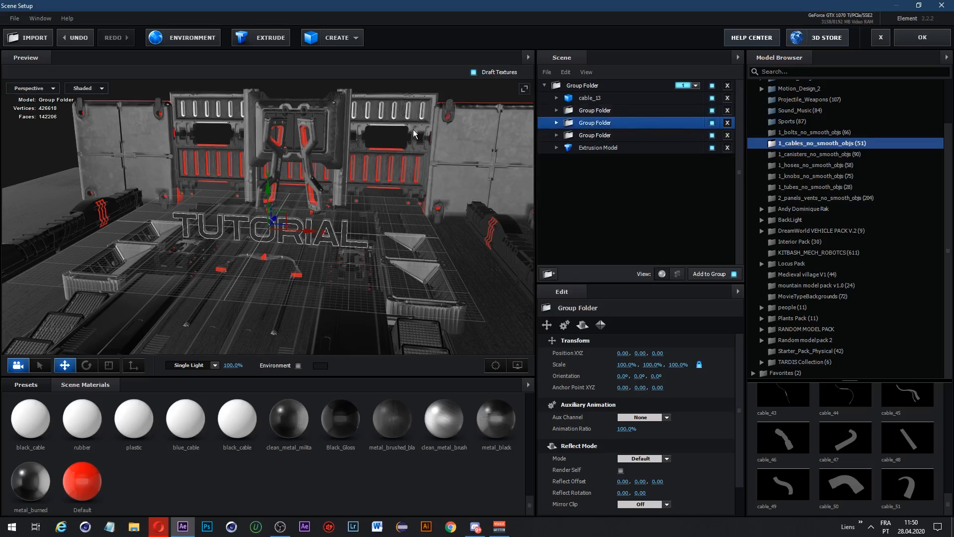
pyautogui.scroll(2, 293, 187)
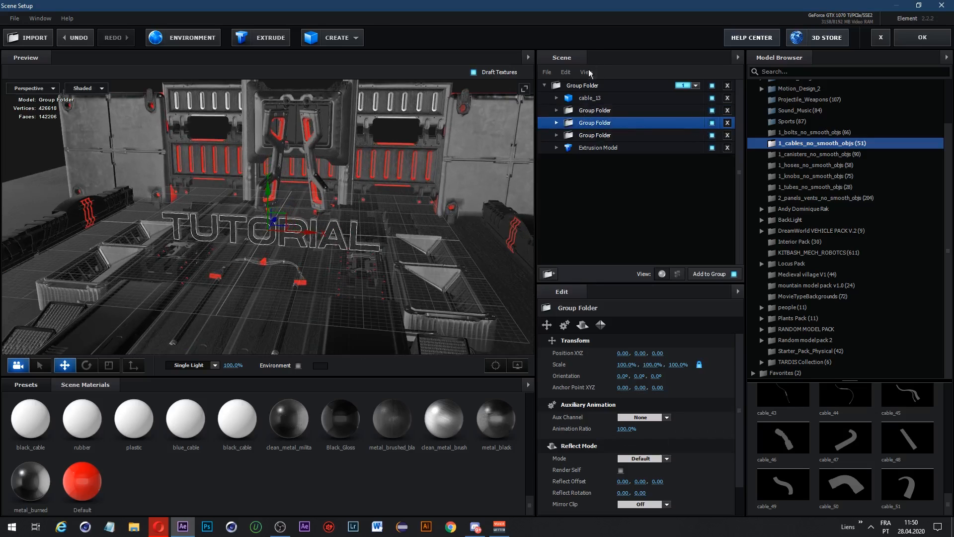
pyautogui.rightClick(604, 123)
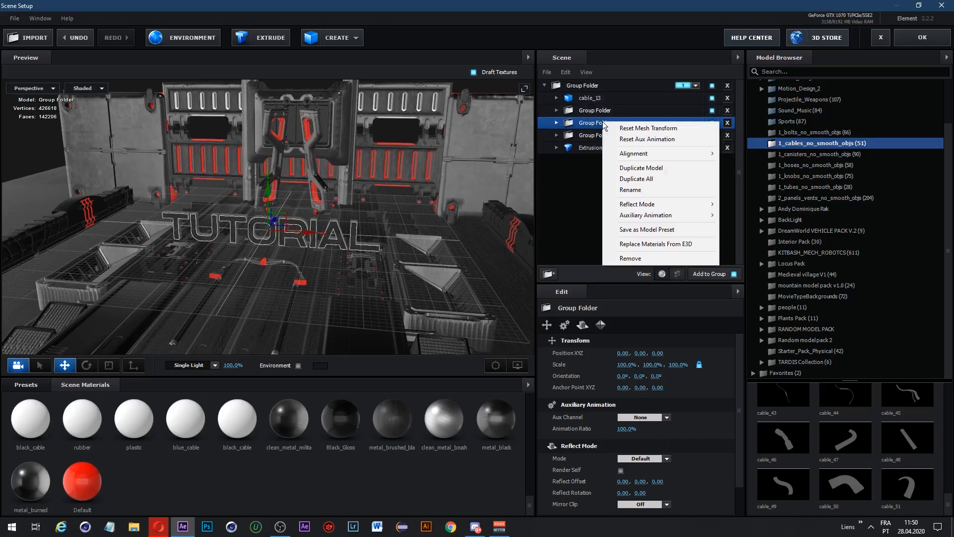
pyautogui.click(641, 169)
pyautogui.moveTo(641, 376); pyautogui.dragTo(624, 374)
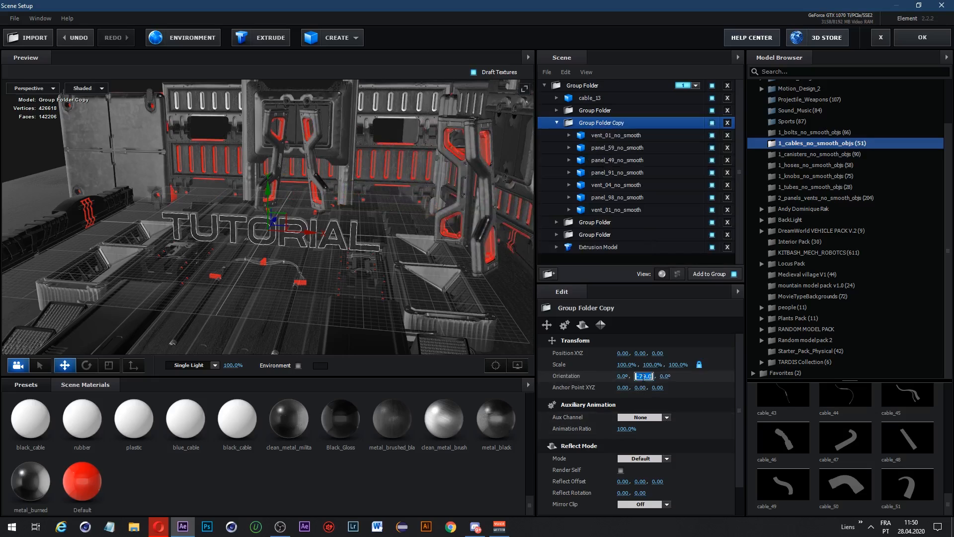
pyautogui.press('Return')
# Step: Duplicate the rotated wall group, set the duplicate's Y orientation to 90° and move it to X position 0.53
pyautogui.rightClick(605, 123)
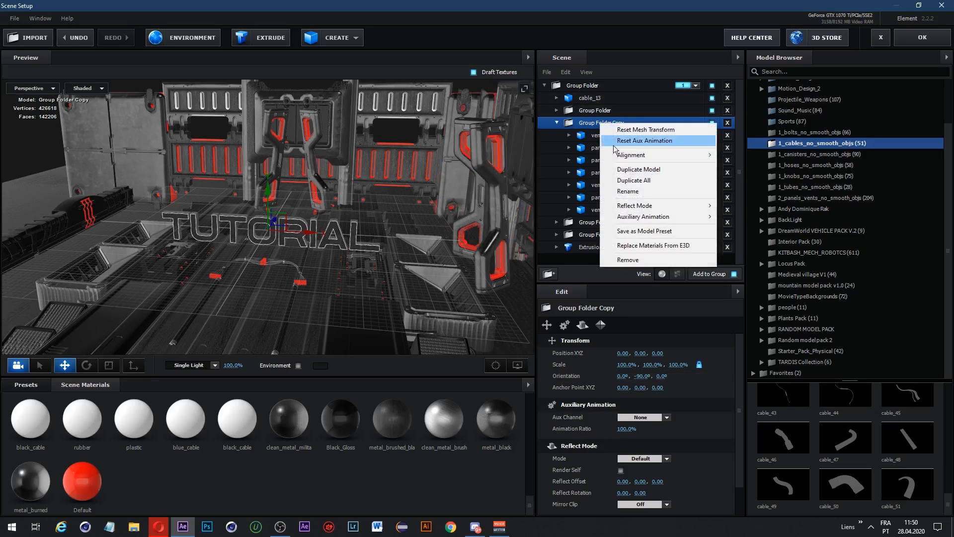
pyautogui.click(641, 173)
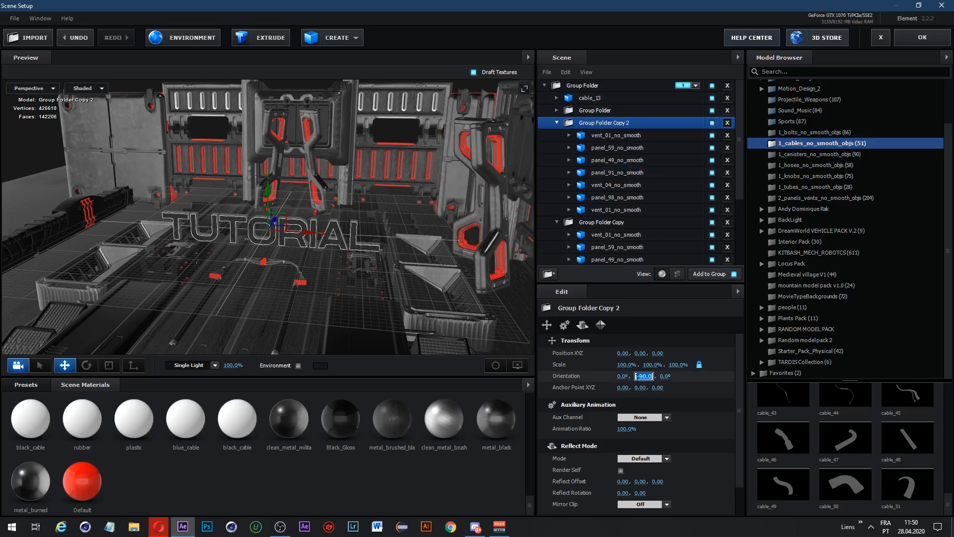
pyautogui.press('Return')
pyautogui.scroll(-10, 305, 193)
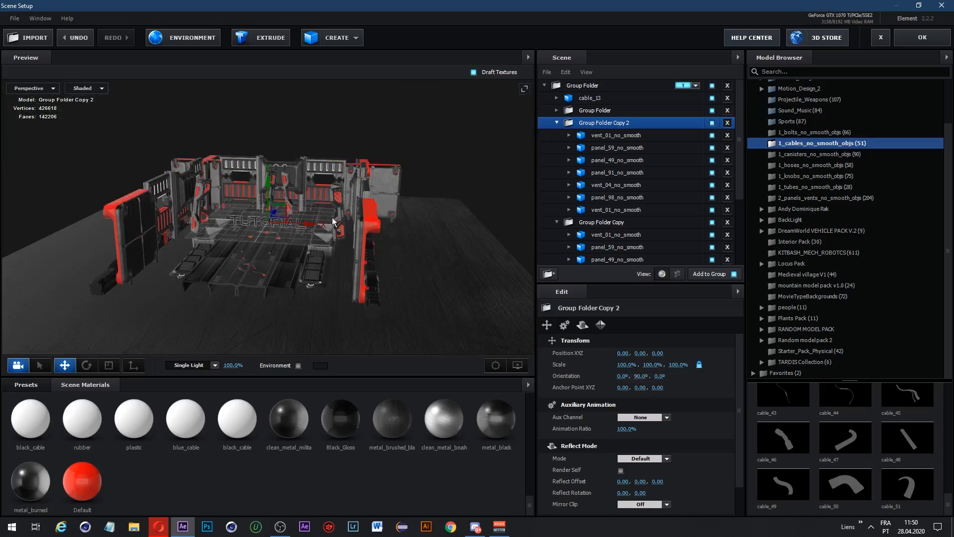
pyautogui.moveTo(332, 216); pyautogui.dragTo(379, 196)
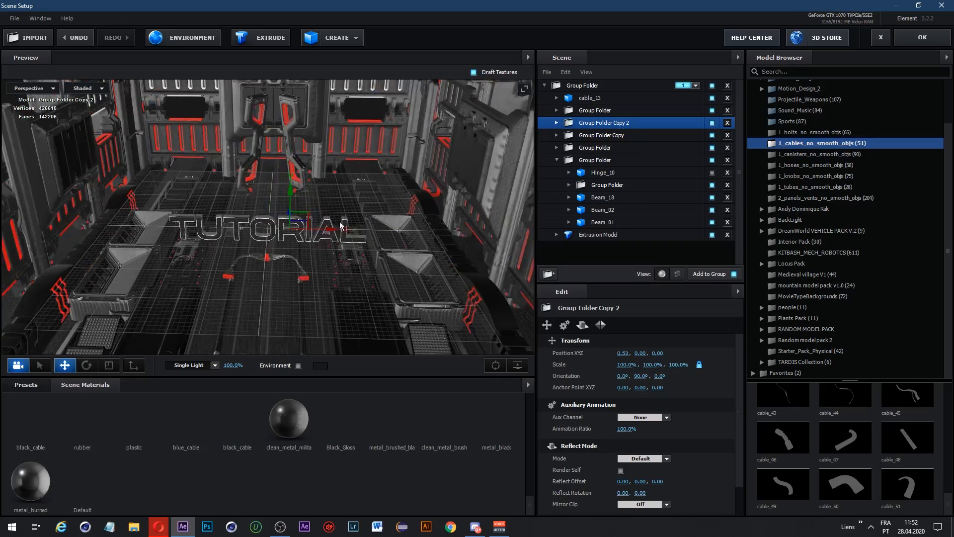
pyautogui.moveTo(362, 183); pyautogui.dragTo(361, 178)
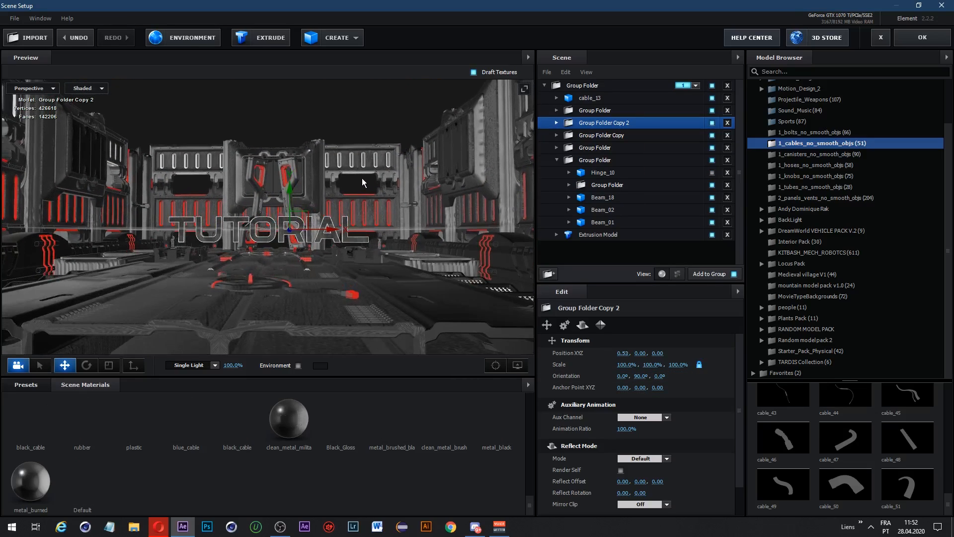
# Step: Create a box model in the scene and scale it uniformly to 1558%
pyautogui.click(605, 86)
pyautogui.click(611, 125)
pyautogui.click(337, 39)
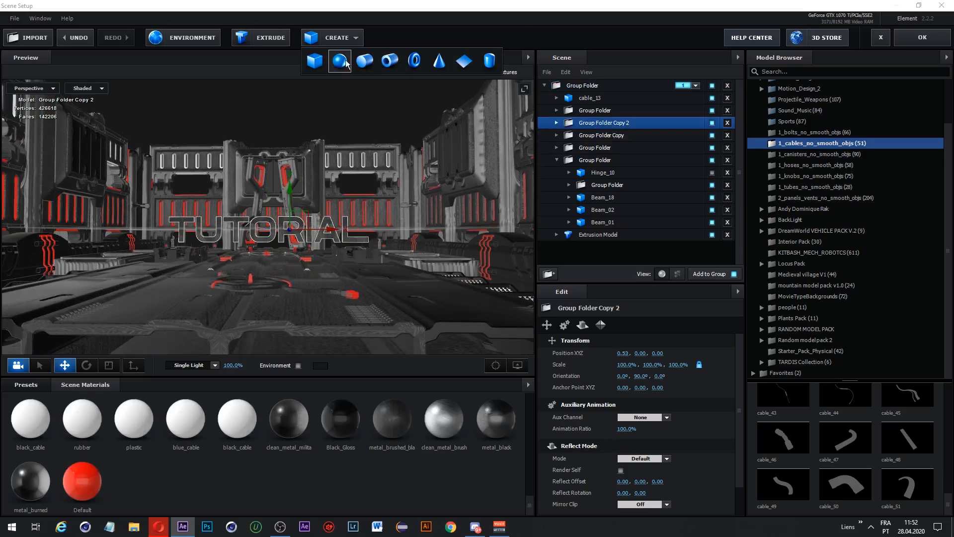
pyautogui.click(314, 61)
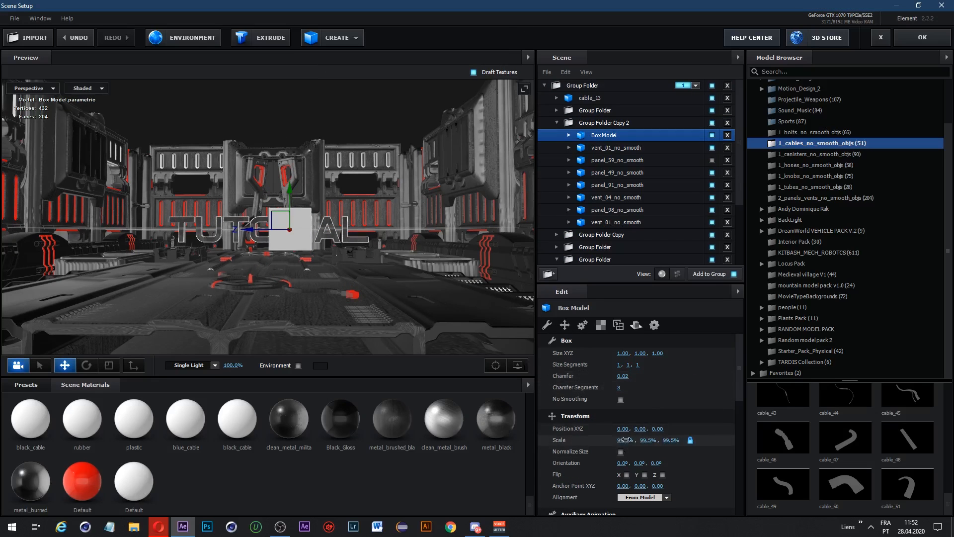
pyautogui.moveTo(625, 439); pyautogui.dragTo(696, 439)
pyautogui.scroll(-10, 386, 202)
pyautogui.moveTo(427, 196); pyautogui.dragTo(389, 219)
# Step: Move the Box Model out of Group Folder Copy 2 to the top of the main Group Folder
pyautogui.rightClick(589, 133)
pyautogui.click(590, 130)
pyautogui.moveTo(594, 135); pyautogui.dragTo(596, 93)
# Step: Place the box behind the set at about Z 14.19 and resize it to about 0.88, 1.07, 6.70 as a back wall
pyautogui.moveTo(288, 196); pyautogui.dragTo(346, 104)
pyautogui.moveTo(623, 354); pyautogui.dragTo(640, 353)
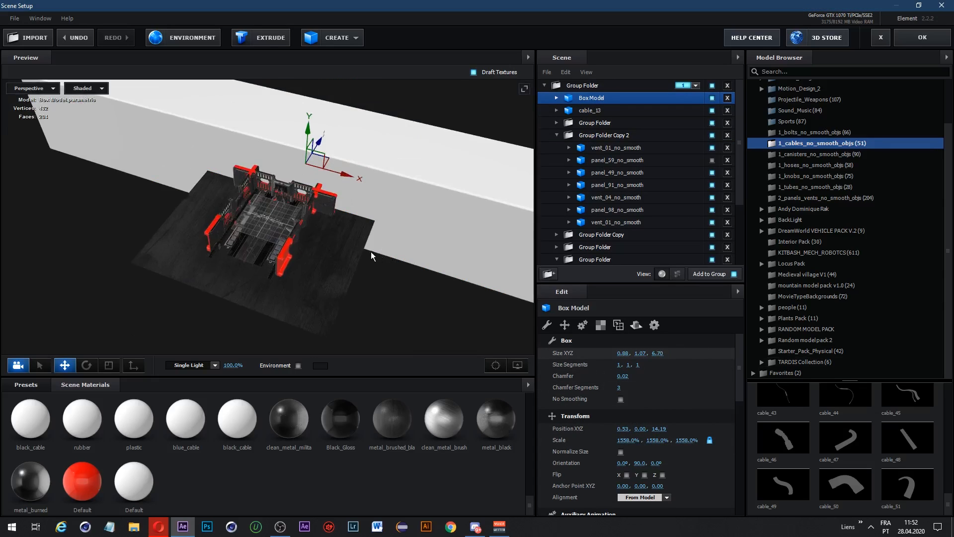
pyautogui.moveTo(371, 251); pyautogui.dragTo(416, 228)
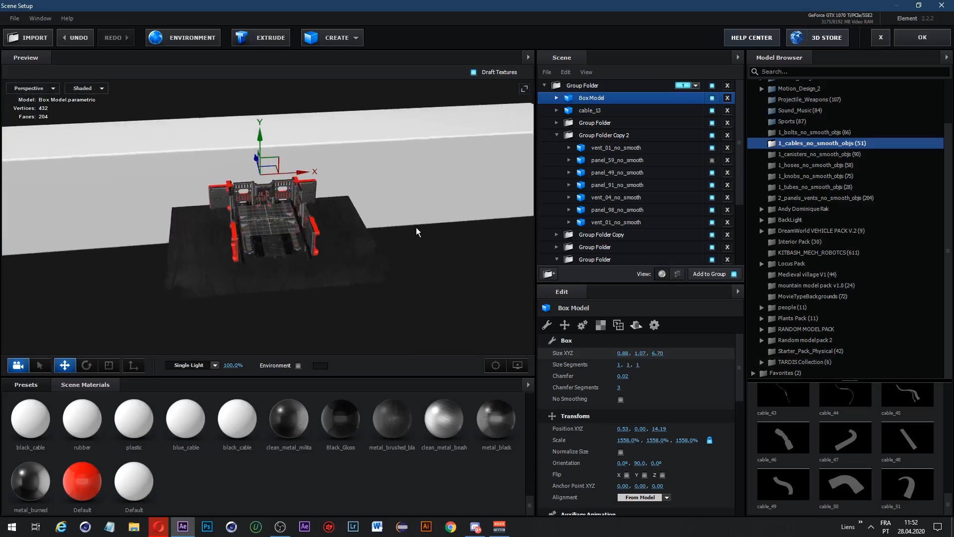
# Step: Duplicate the back wall's Box Model
pyautogui.rightClick(448, 205)
pyautogui.rightClick(598, 93)
pyautogui.click(643, 151)
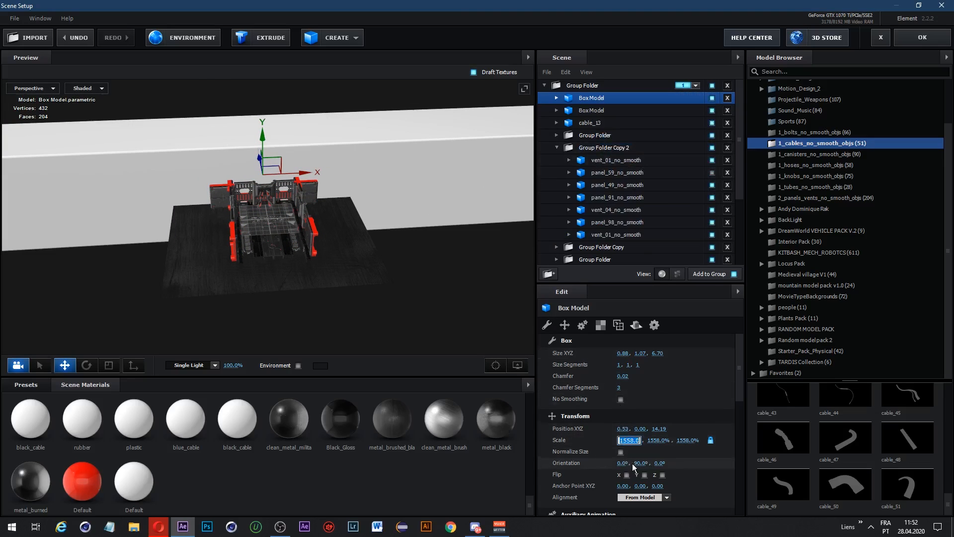
# Step: Try a Y orientation of -90° on the duplicated box, and undo the change
pyautogui.moveTo(638, 463)
pyautogui.mouseDown()
pyautogui.moveTo(626, 463)
pyautogui.moveTo(638, 465)
pyautogui.mouseUp()
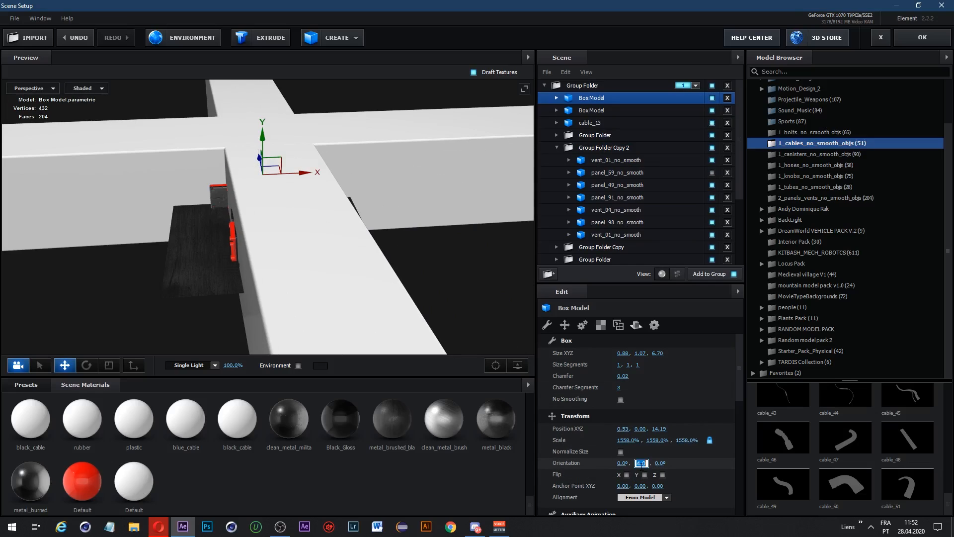
pyautogui.write('-90')
pyautogui.press('Return')
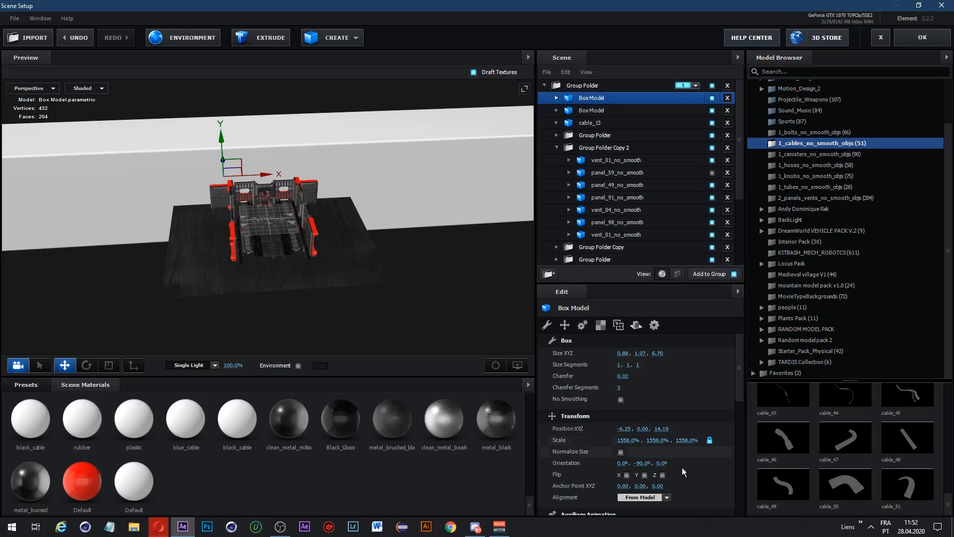
pyautogui.hotkey('ctrl', 'z')
pyautogui.hotkey('ctrl', 'z')
# Step: Set the duplicated box's Y orientation to 180° and use it with another copy as side walls, one at about X 15.65
pyautogui.moveTo(639, 463)
pyautogui.mouseDown()
pyautogui.moveTo(683, 462)
pyautogui.moveTo(794, 411)
pyautogui.moveTo(647, 464)
pyautogui.mouseUp()
pyautogui.write('18')
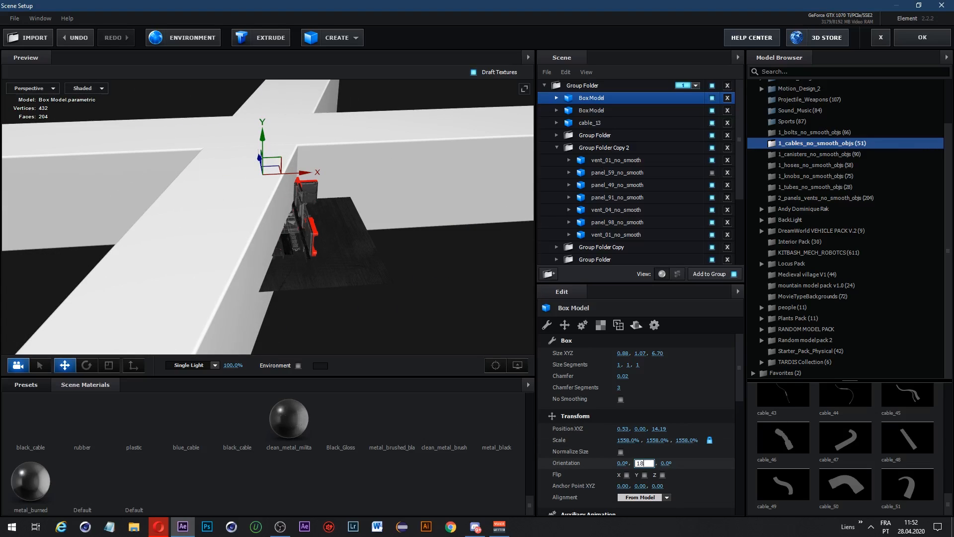
pyautogui.write('0')
pyautogui.press('Return')
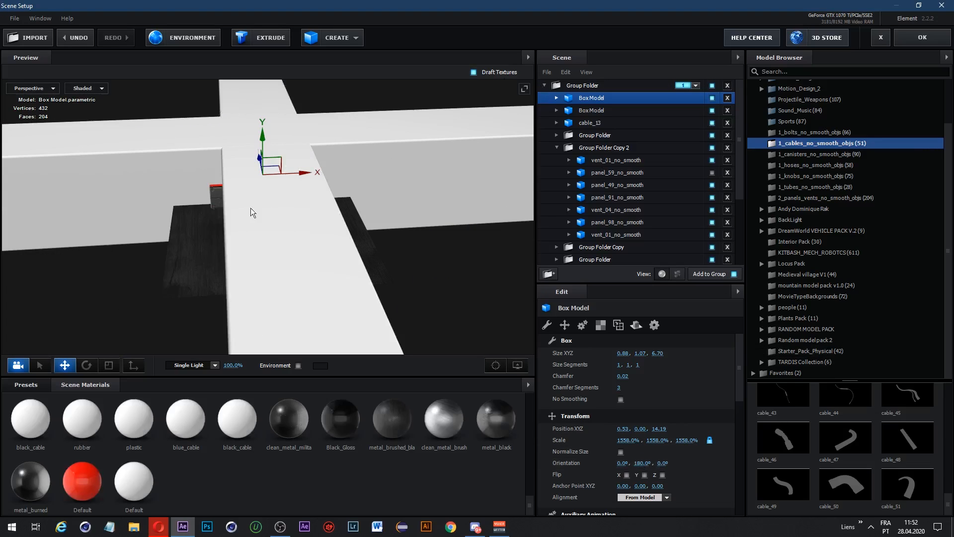
pyautogui.moveTo(308, 178); pyautogui.dragTo(387, 185)
pyautogui.hotkey('ctrl', 'd')
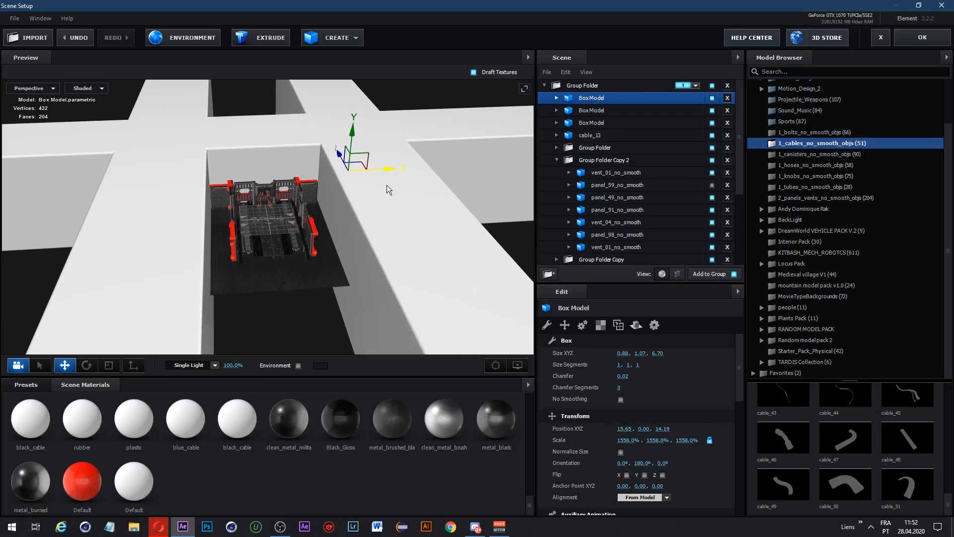
# Step: Apply the black brushed metal material to the two side boxes and the clean brushed metal material to the back box
pyautogui.moveTo(398, 419)
pyautogui.mouseDown()
pyautogui.moveTo(410, 384)
pyautogui.moveTo(604, 120)
pyautogui.moveTo(601, 100)
pyautogui.moveTo(512, 191)
pyautogui.mouseUp()
pyautogui.moveTo(598, 113); pyautogui.dragTo(597, 113)
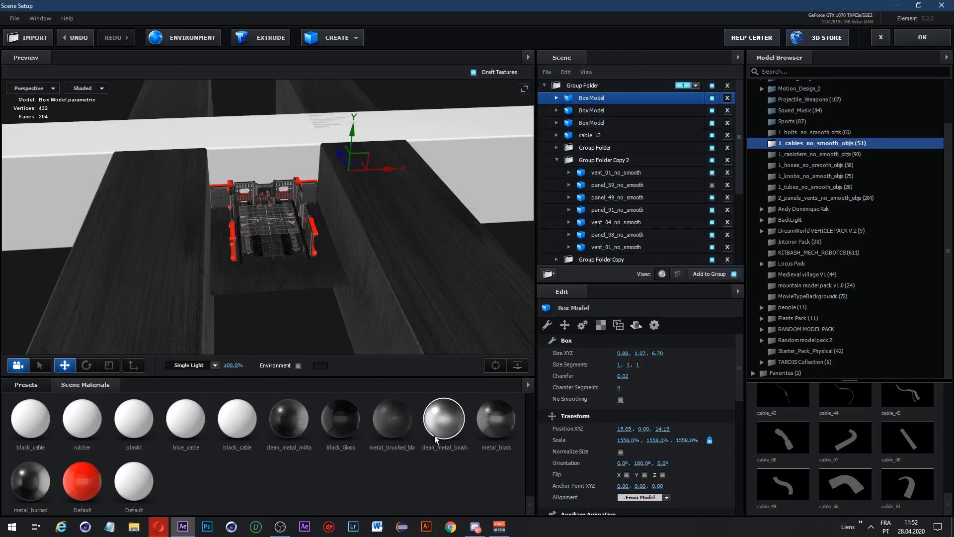
pyautogui.moveTo(436, 433); pyautogui.dragTo(594, 124)
pyautogui.click(291, 194)
pyautogui.scroll(5, 231, 130)
pyautogui.scroll(-4, 231, 130)
# Step: Set the UV Repeat of the first Box Model in the scene list to 5 by 5
pyautogui.click(576, 98)
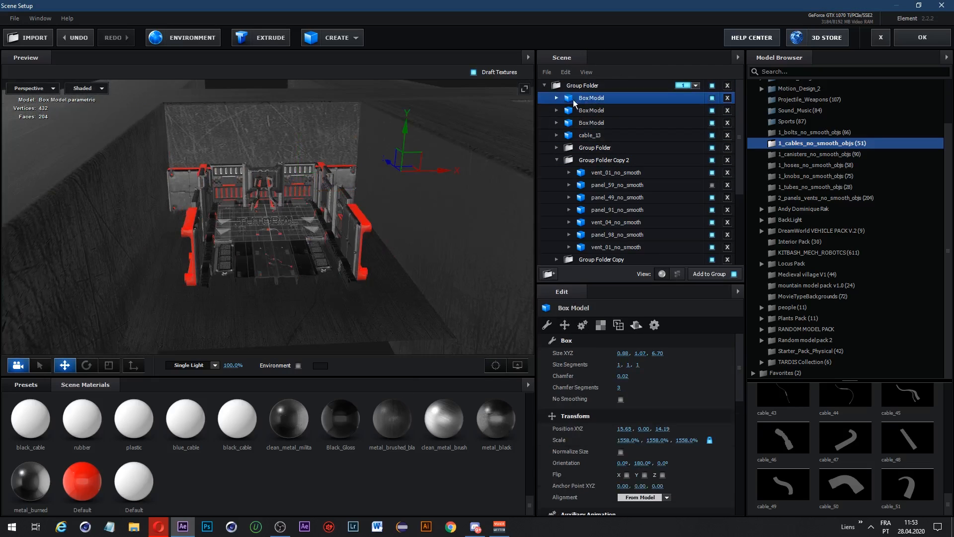
pyautogui.click(601, 325)
pyautogui.click(623, 365)
pyautogui.write('5')
pyautogui.click(651, 370)
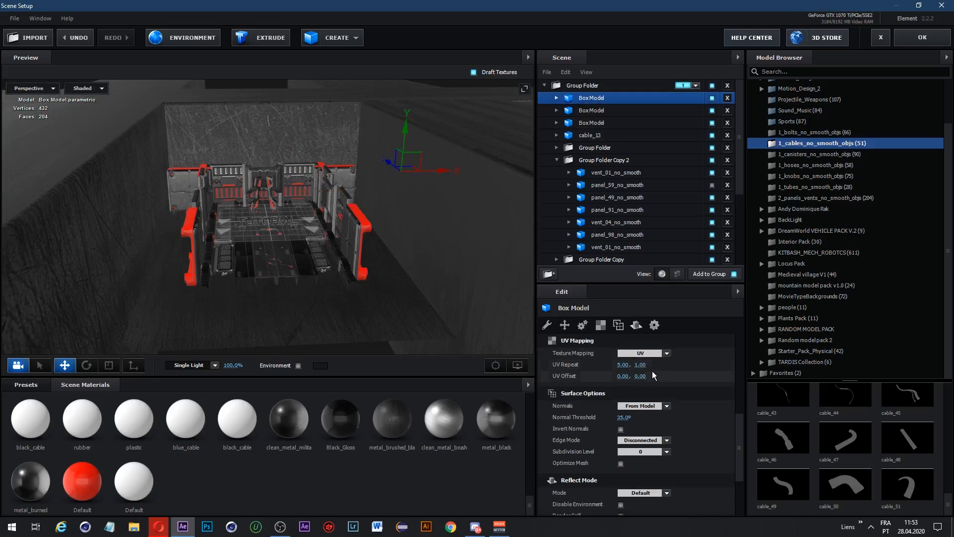
pyautogui.click(640, 365)
pyautogui.write('5')
# Step: Set the first UV Repeat value of the second Box Model to 5 and select the third Box Model
pyautogui.click(621, 110)
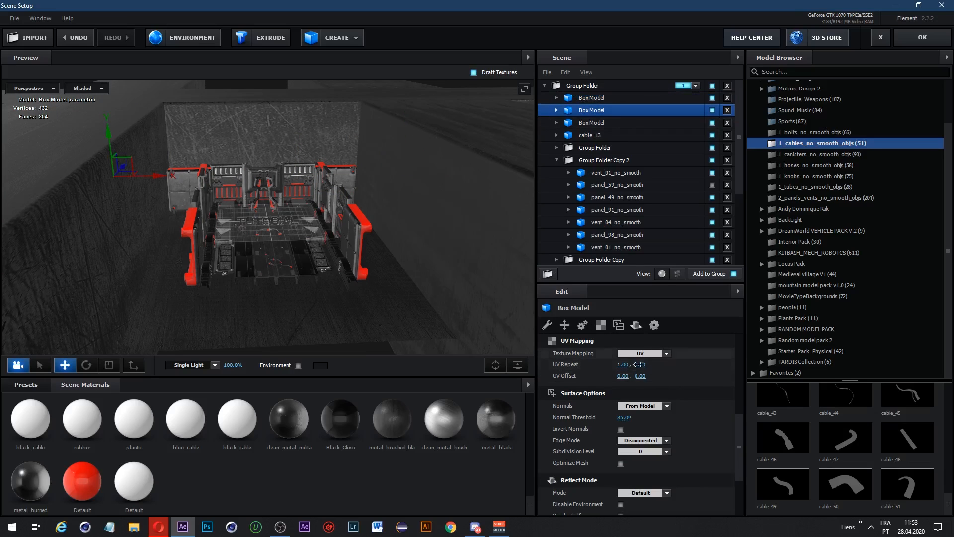
pyautogui.click(623, 364)
pyautogui.write('5')
pyautogui.click(621, 123)
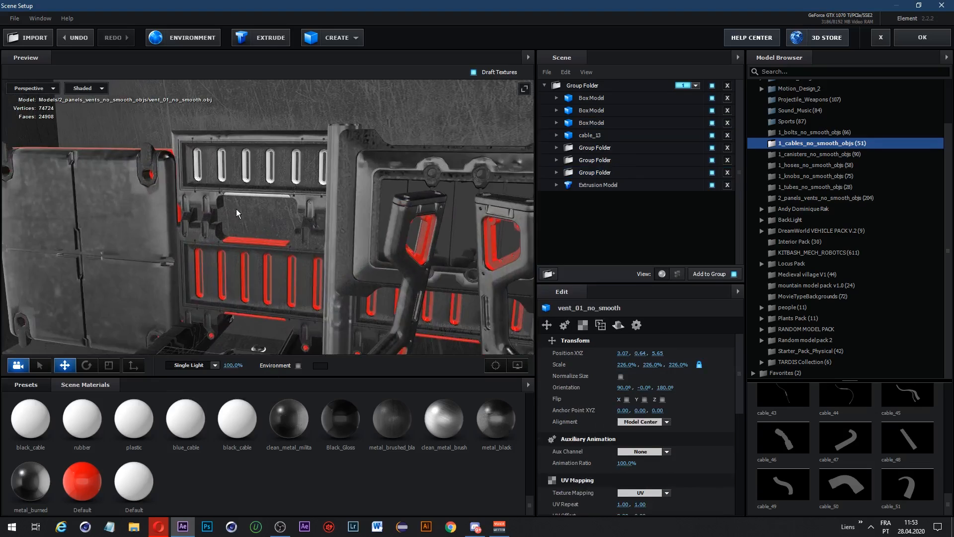
# Step: Examine the back wall by toggling the visibility of the wall panels' group folder and of vent_04_no_smooth inside it
pyautogui.scroll(3, 237, 209)
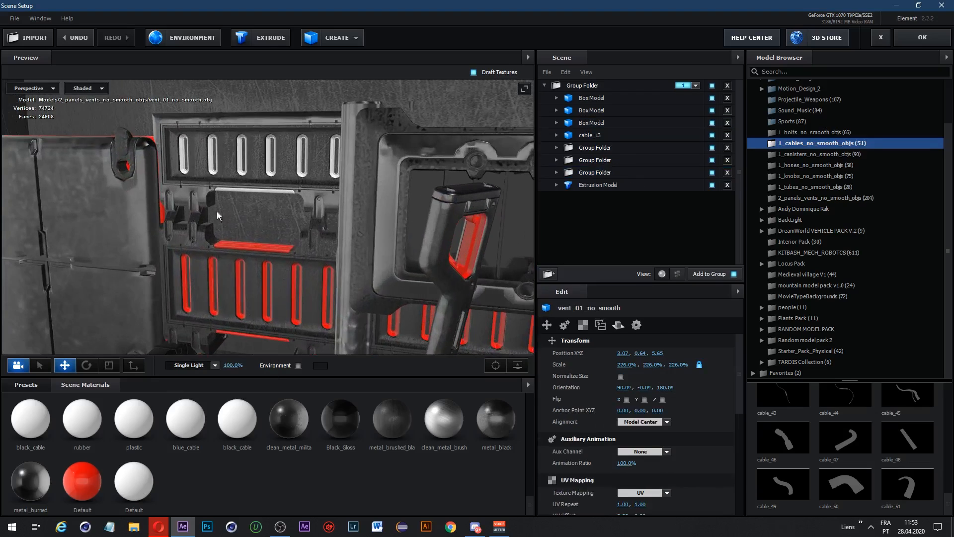
pyautogui.moveTo(410, 212); pyautogui.dragTo(147, 204)
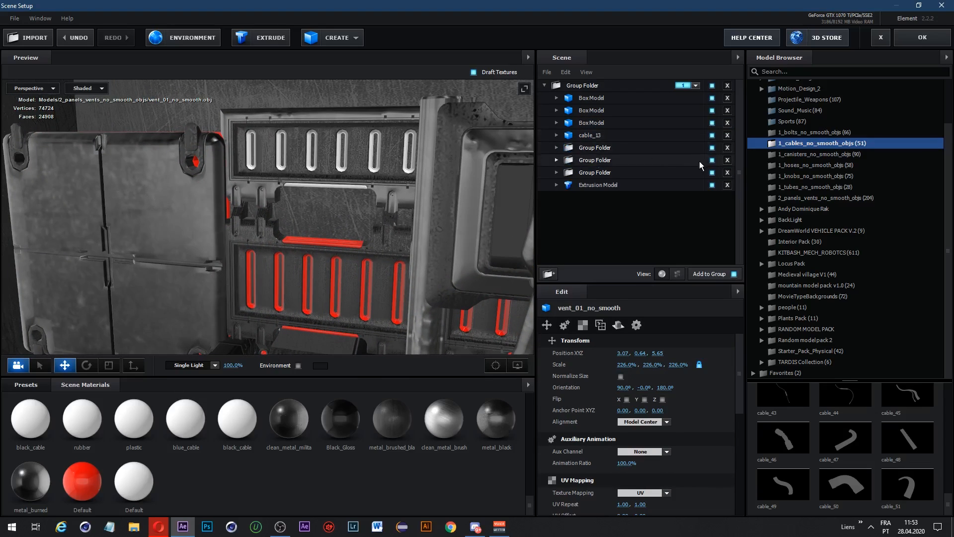
pyautogui.click(712, 160)
pyautogui.click(712, 160)
pyautogui.click(557, 160)
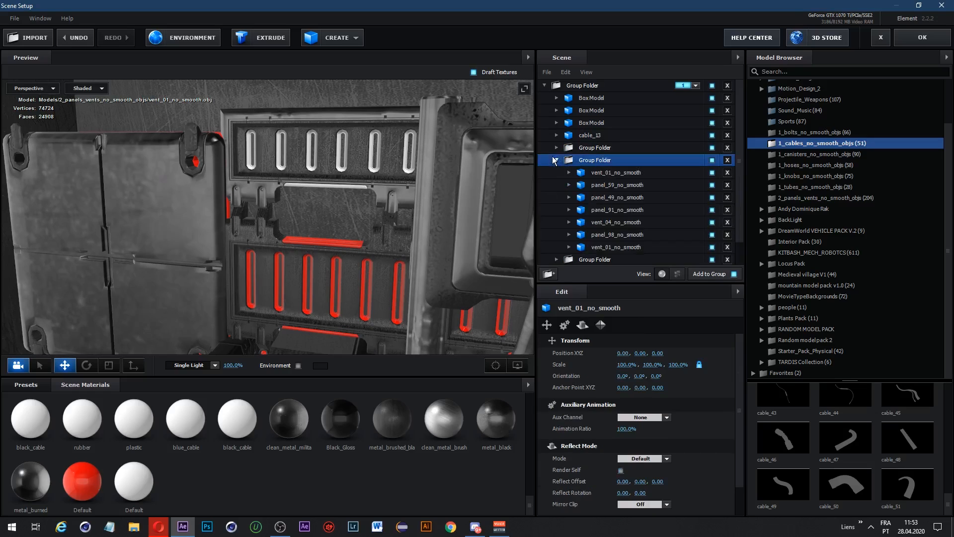
pyautogui.click(611, 184)
pyautogui.click(712, 222)
pyautogui.click(712, 223)
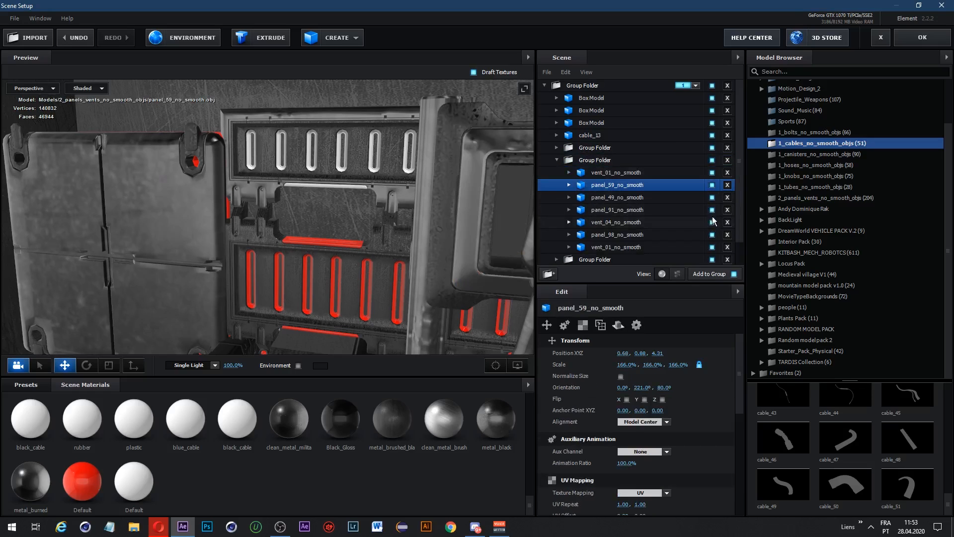
# Step: Try Box texture mapping on panel_59_no_smooth
pyautogui.moveTo(423, 202); pyautogui.dragTo(402, 163)
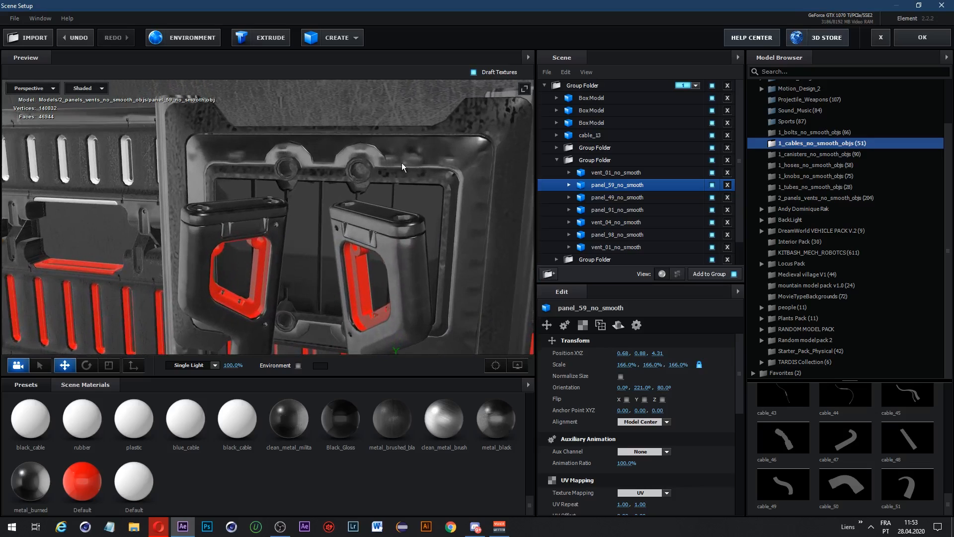
pyautogui.scroll(-5, 591, 327)
pyautogui.click(640, 353)
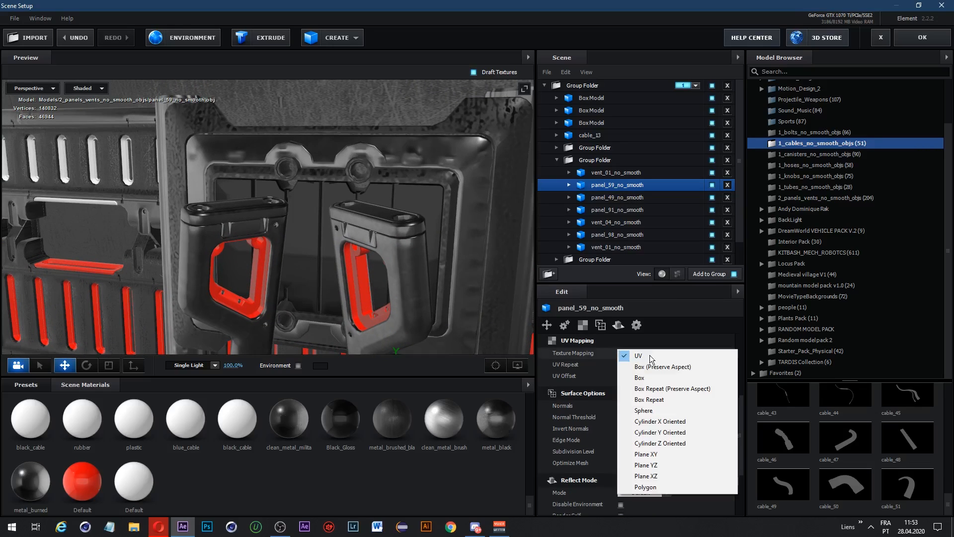
pyautogui.click(649, 380)
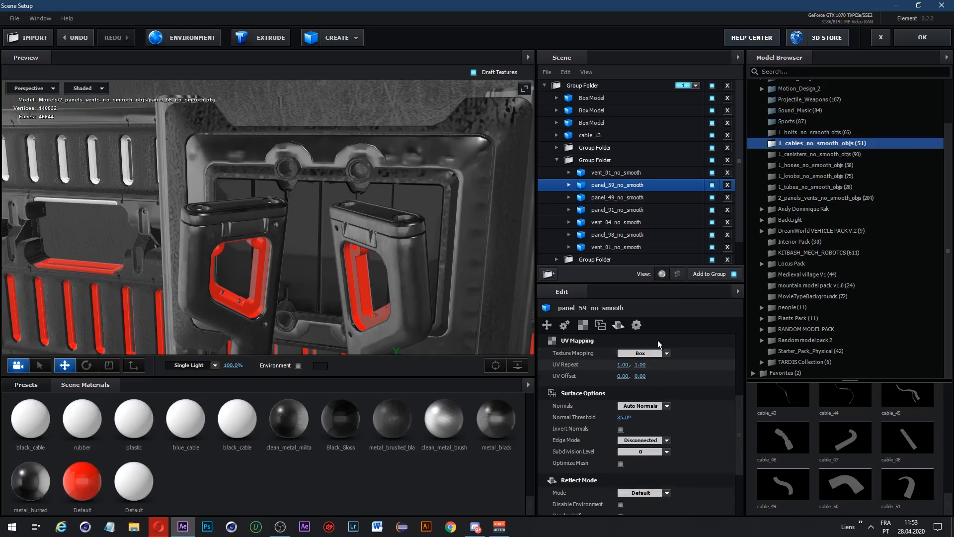
# Step: Set the UV Repeat of panel_91_no_smooth to 5 by 5 and its texture mapping to Box
pyautogui.click(712, 197)
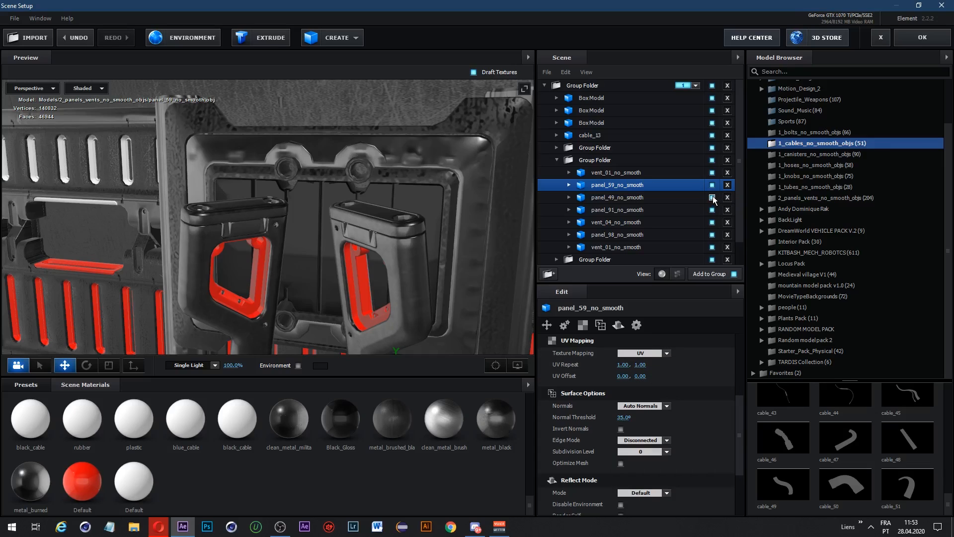
pyautogui.click(640, 210)
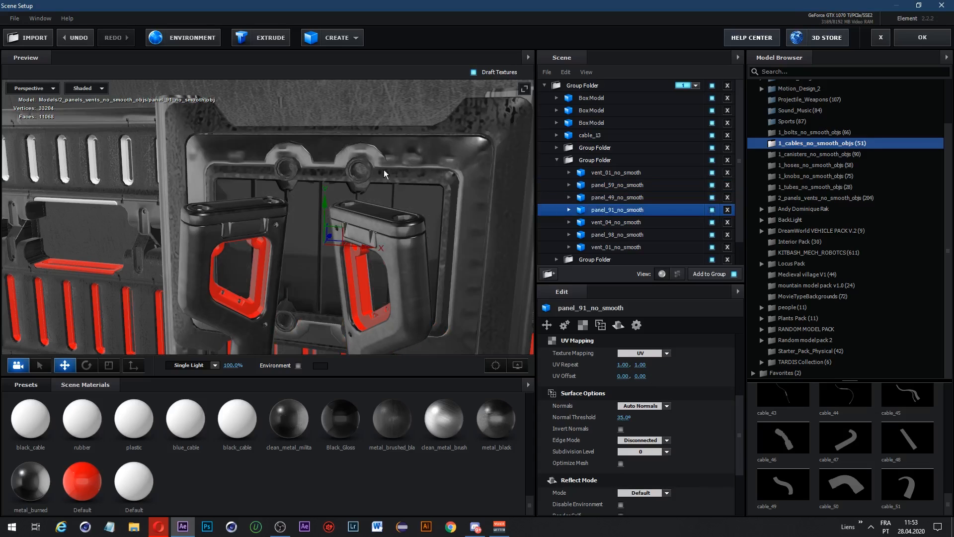
pyautogui.moveTo(318, 165); pyautogui.dragTo(313, 193)
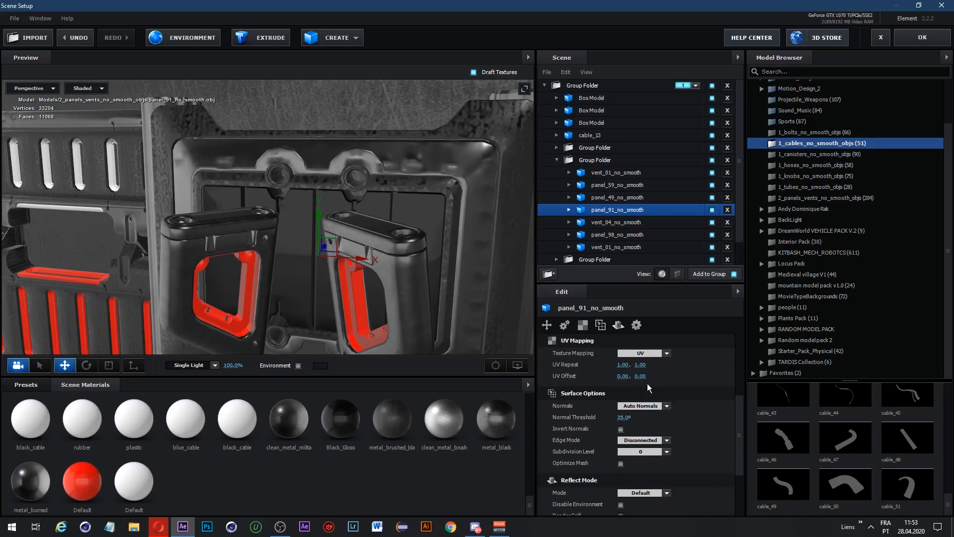
pyautogui.click(623, 364)
pyautogui.write('5')
pyautogui.press('Tab')
pyautogui.write('5')
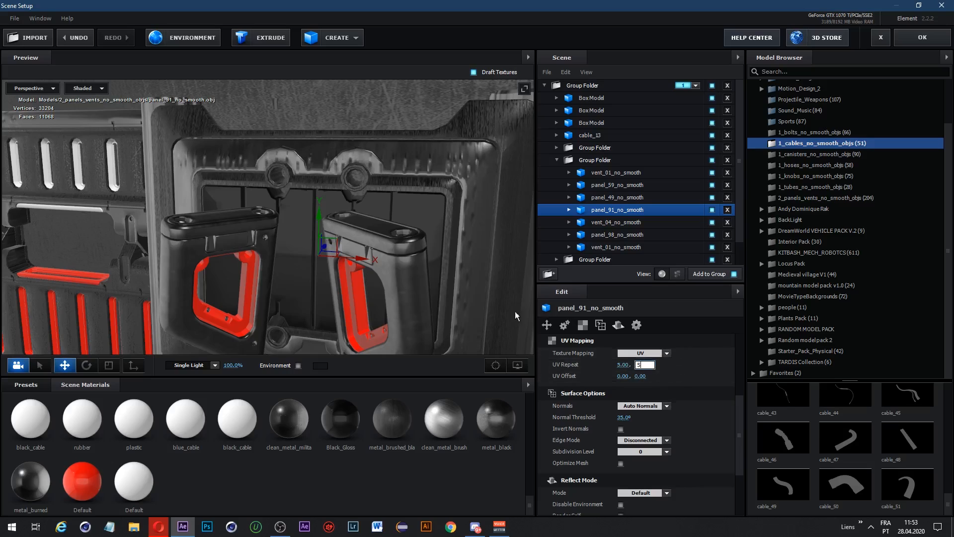
pyautogui.click(644, 353)
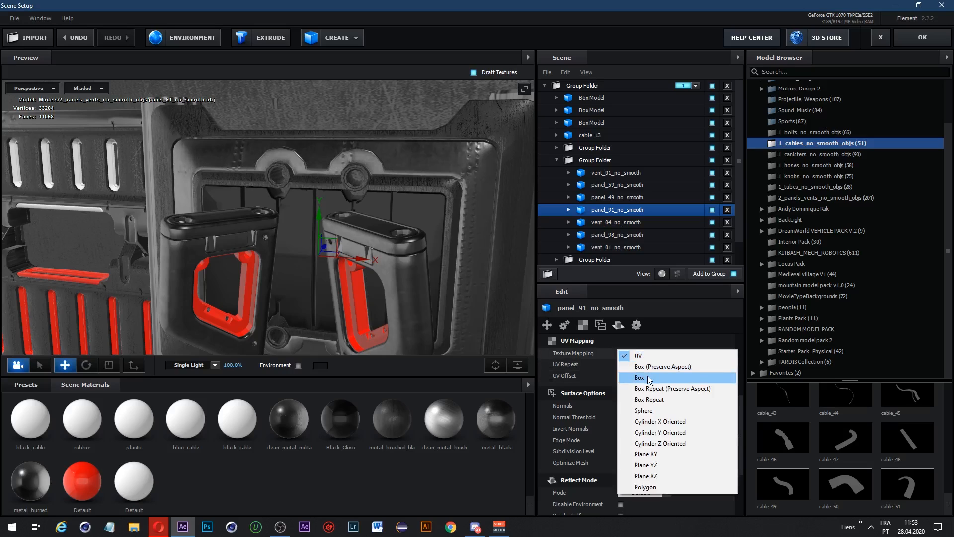
pyautogui.click(648, 379)
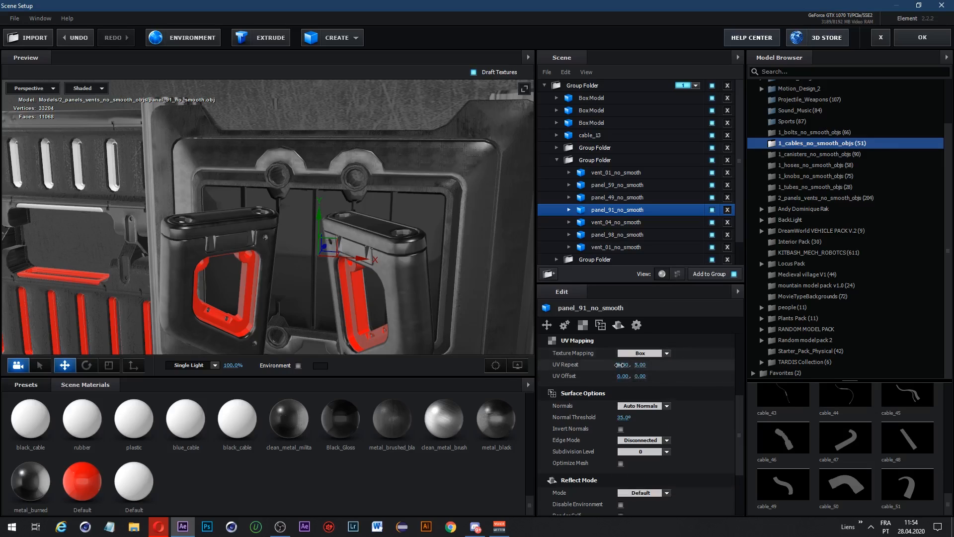
# Step: Reduce the UV Repeat of panel_91_no_smooth to 2 by 2
pyautogui.click(620, 365)
pyautogui.write('2')
pyautogui.press('Tab')
pyautogui.write('1')
pyautogui.click(665, 376)
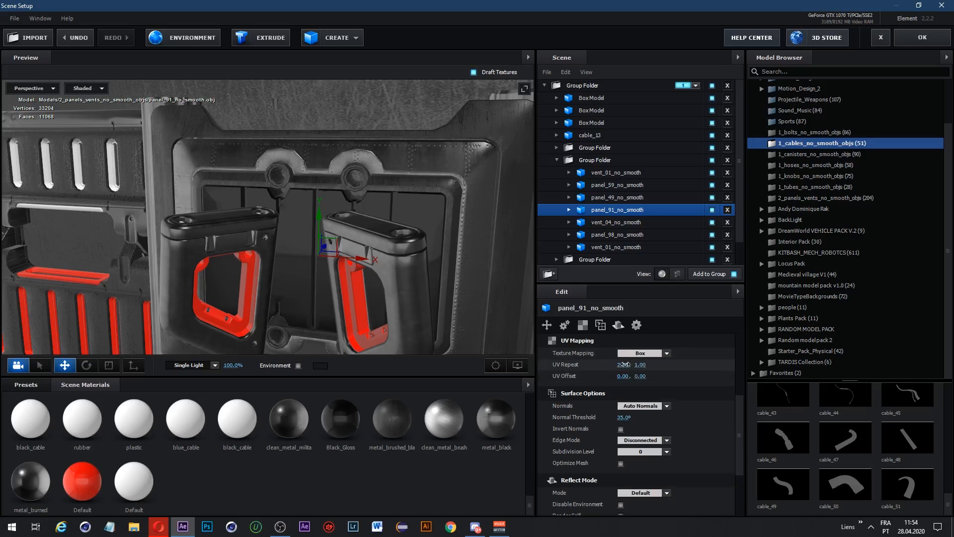
pyautogui.click(640, 364)
pyautogui.write('2')
pyautogui.click(678, 379)
# Step: Toggle the visibility of vent_04_no_smooth, panel_98_no_smooth and the last vent_01_no_smooth to identify each part of the back wall
pyautogui.scroll(-3, 394, 268)
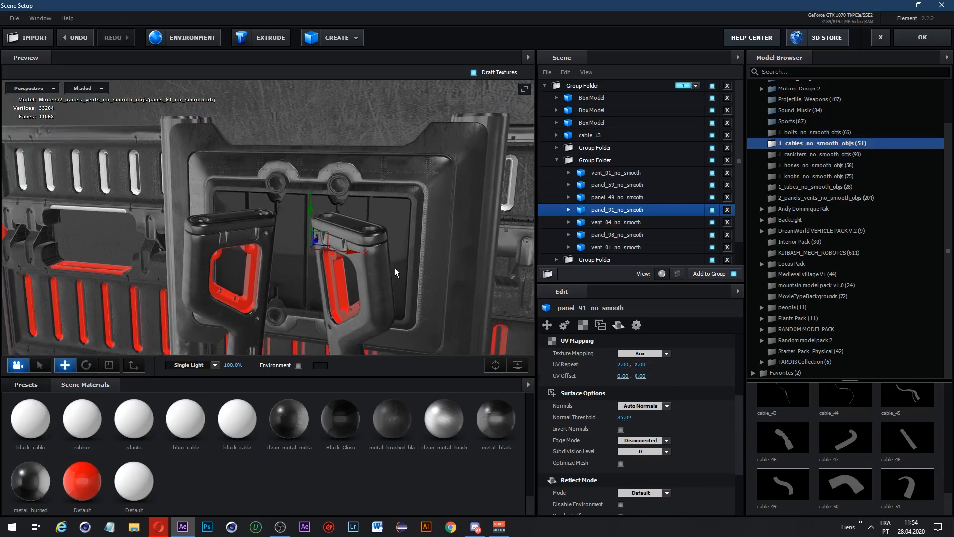
pyautogui.moveTo(318, 268); pyautogui.dragTo(704, 279)
pyautogui.moveTo(398, 263); pyautogui.dragTo(553, 260)
pyautogui.moveTo(283, 259); pyautogui.dragTo(474, 257, button='middle')
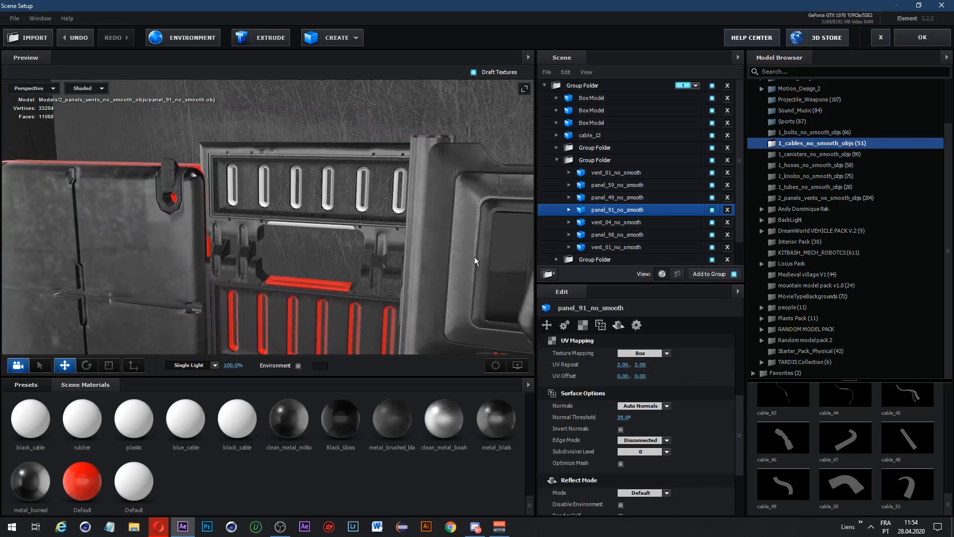
pyautogui.moveTo(474, 261); pyautogui.dragTo(213, 222)
pyautogui.click(713, 224)
pyautogui.click(712, 223)
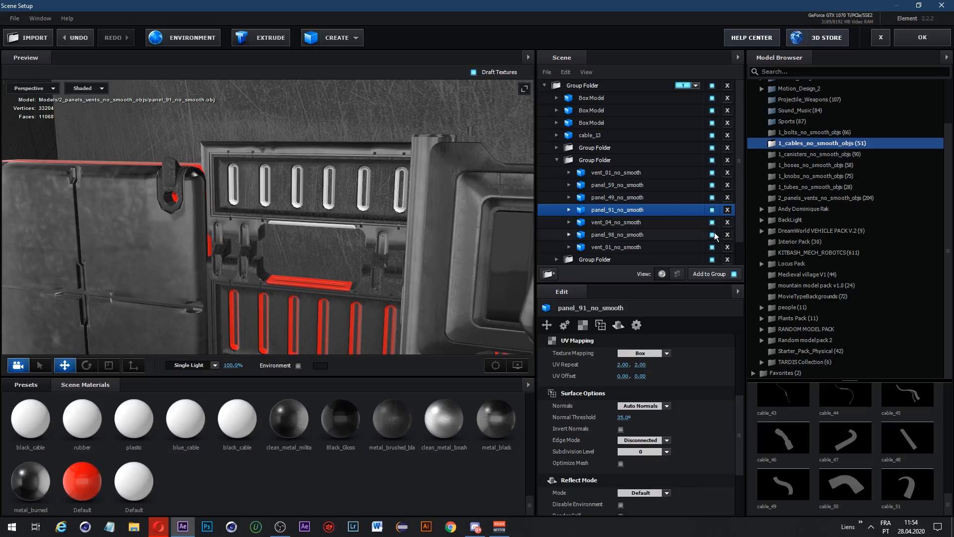
pyautogui.click(714, 235)
pyautogui.click(713, 235)
pyautogui.click(714, 247)
pyautogui.click(714, 247)
pyautogui.click(714, 247)
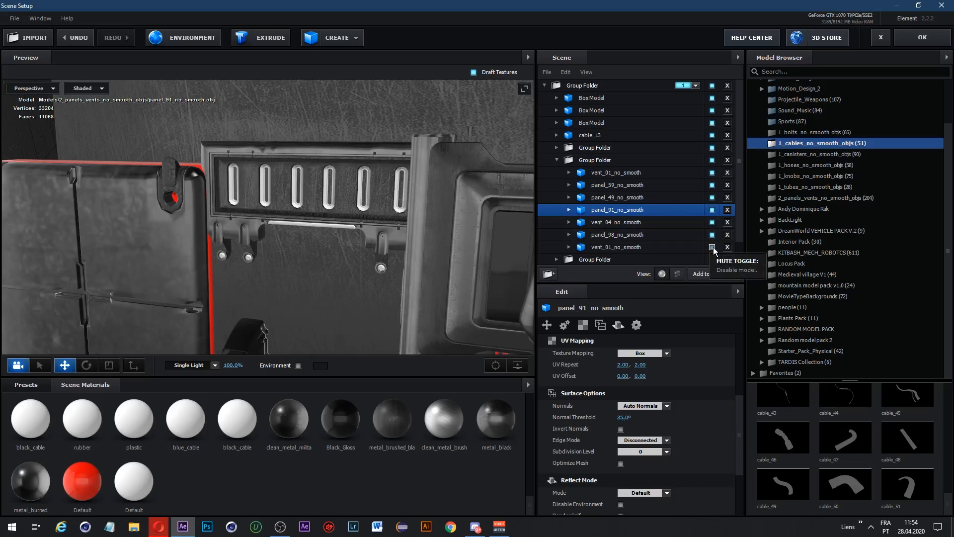
pyautogui.click(714, 247)
pyautogui.click(713, 237)
pyautogui.click(711, 236)
pyautogui.click(712, 234)
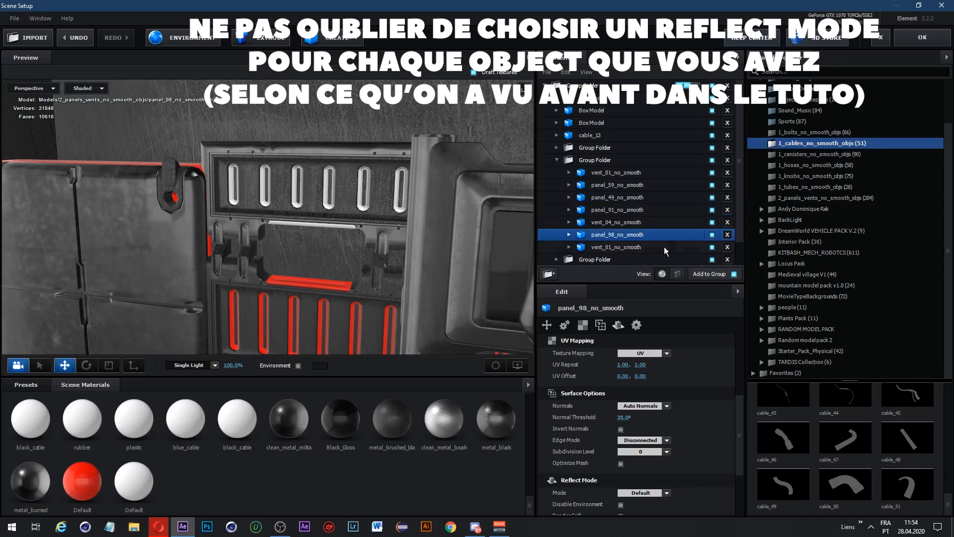
# Step: Set the texture mapping of panel_98_no_smooth to Box
pyautogui.click(630, 352)
pyautogui.click(641, 377)
pyautogui.click(714, 174)
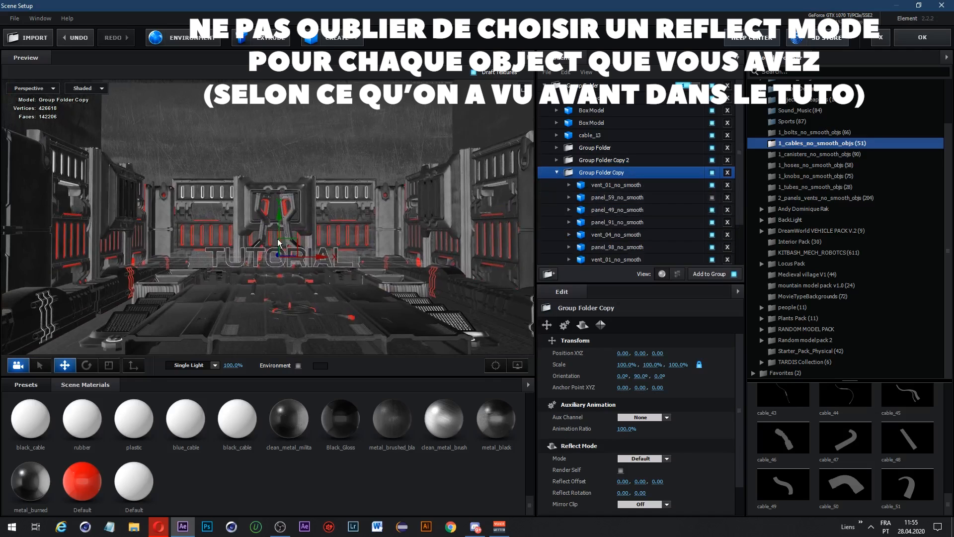
# Step: Bring the back wall closer in view, widen the preset folder list and open the BackLight_4K environment presets
pyautogui.moveTo(473, 334); pyautogui.dragTo(345, 240)
pyautogui.click(345, 239)
pyautogui.click(26, 384)
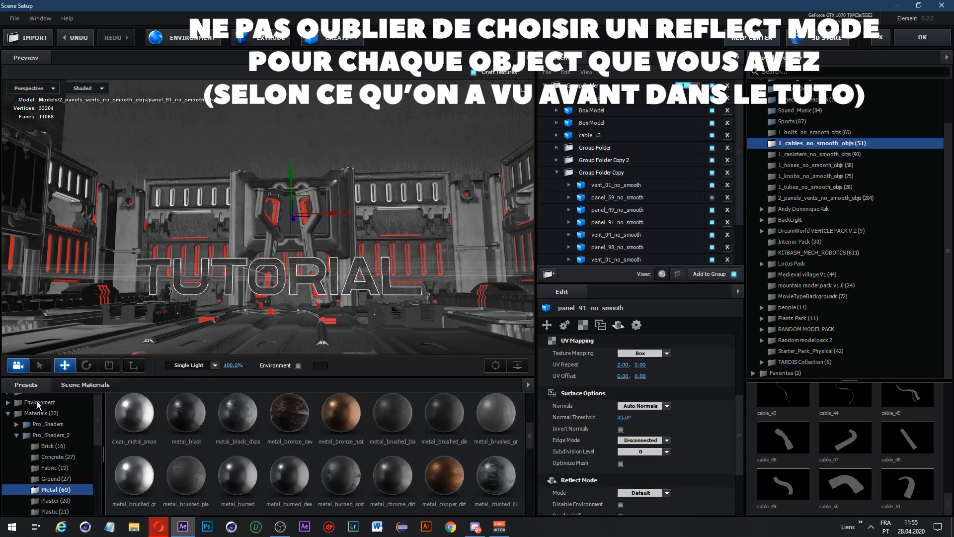
pyautogui.click(8, 421)
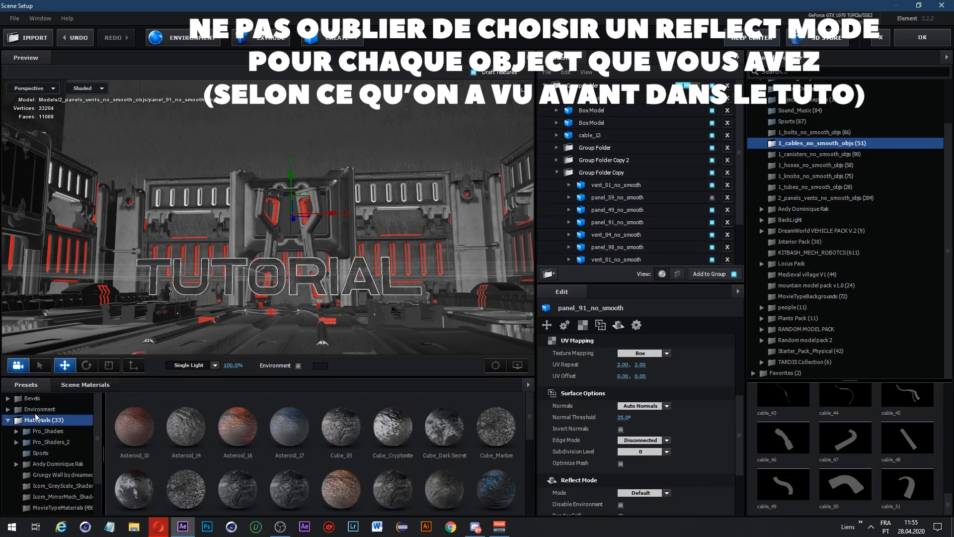
pyautogui.doubleClick(36, 409)
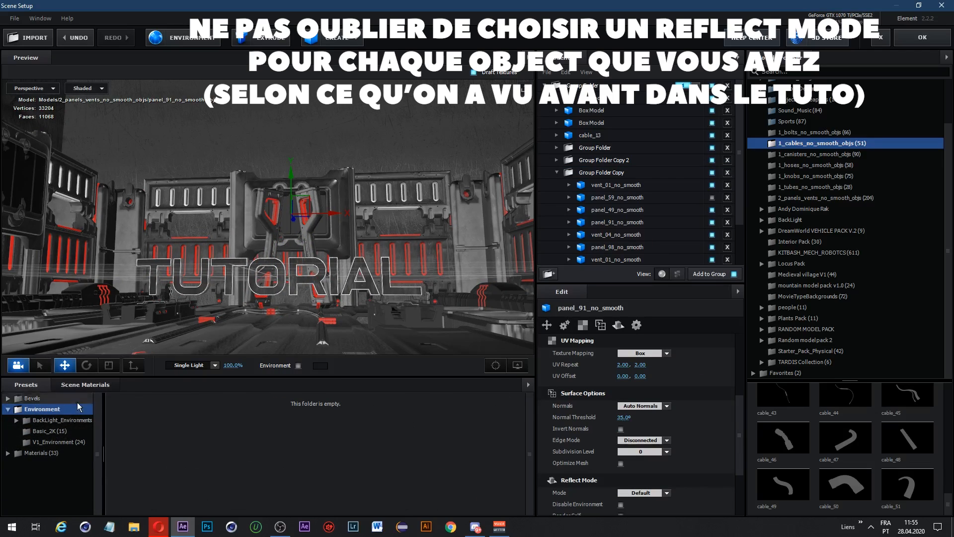
pyautogui.moveTo(106, 446); pyautogui.dragTo(145, 446)
pyautogui.doubleClick(78, 421)
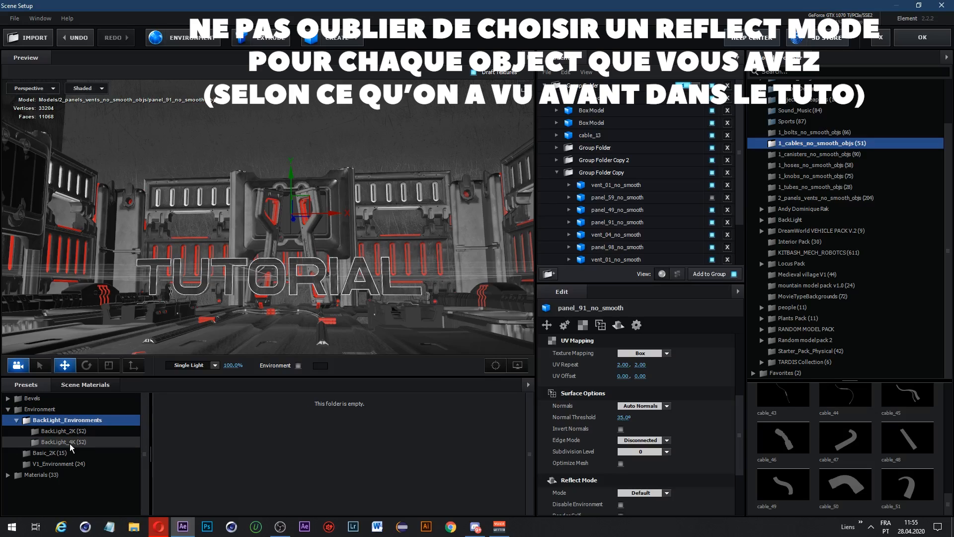
pyautogui.click(70, 442)
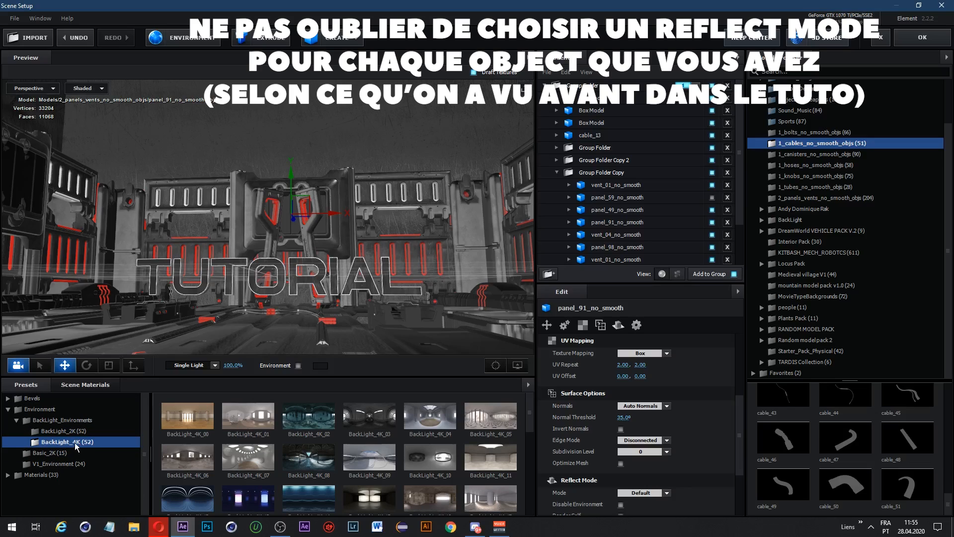
# Step: Check the Map Size Limit in the Scene Setup preferences
pyautogui.click(14, 19)
pyautogui.click(38, 62)
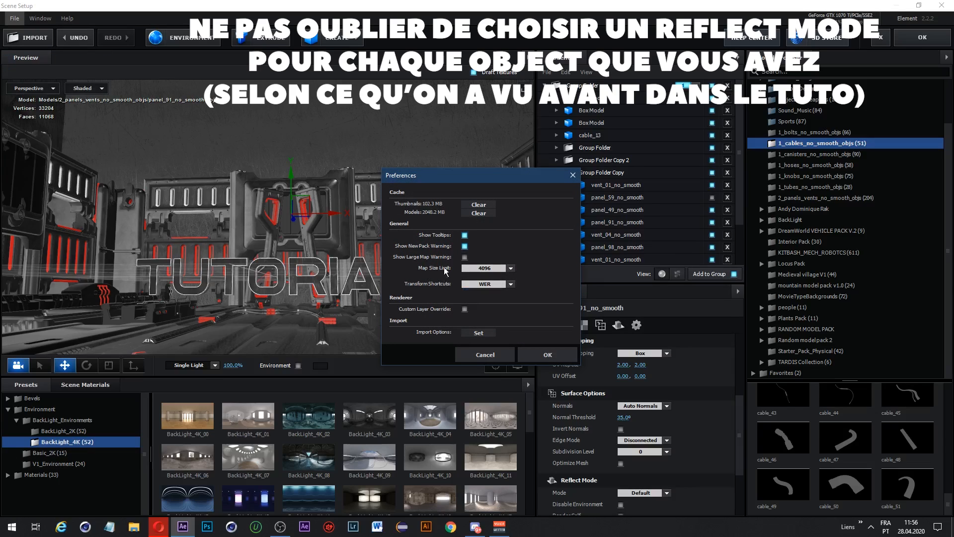
pyautogui.click(484, 269)
pyautogui.click(534, 350)
# Step: Try several BackLight_4K environments on the scene, including BackLight_4K_08 and BackLight_4K_17
pyautogui.scroll(-1, 350, 475)
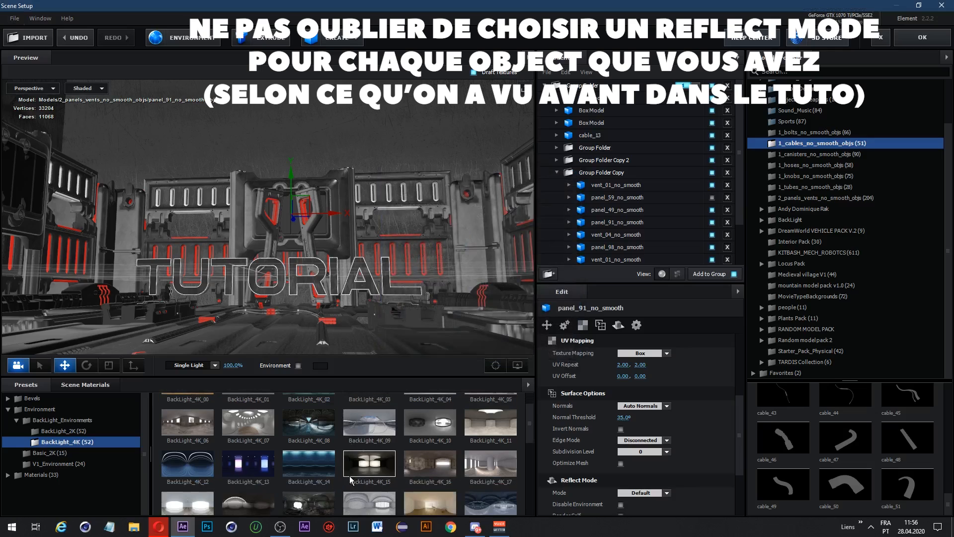
pyautogui.click(264, 465)
pyautogui.click(303, 465)
pyautogui.click(316, 439)
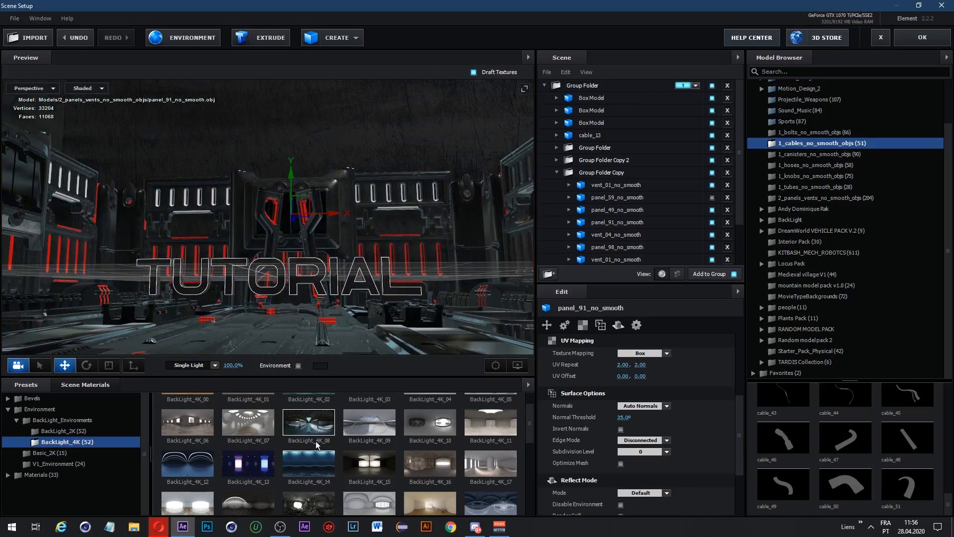
pyautogui.click(354, 436)
pyautogui.click(366, 458)
pyautogui.click(415, 435)
pyautogui.click(419, 458)
pyautogui.click(469, 435)
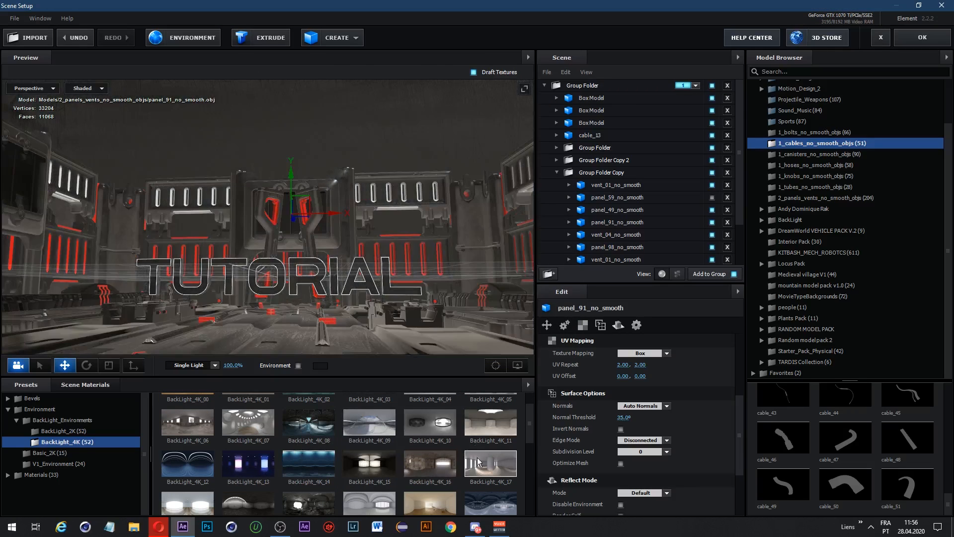
pyautogui.click(475, 467)
# Step: Try further environments from the rest of the BackLight_4K collection, including BackLight_4K_27 and BackLight_4K_39
pyautogui.scroll(-1, 475, 467)
pyautogui.scroll(-1, 476, 470)
pyautogui.click(447, 454)
pyautogui.click(328, 440)
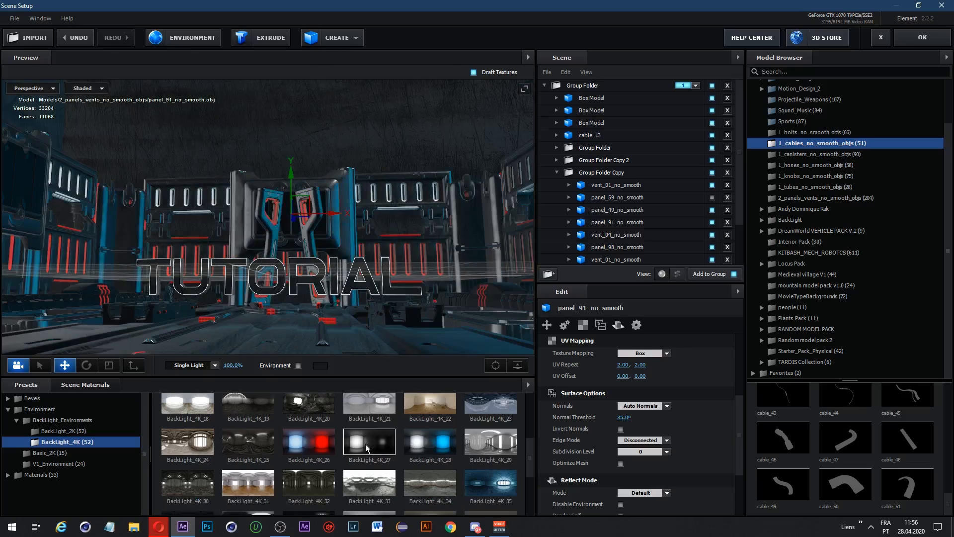
pyautogui.scroll(-3, 333, 440)
pyautogui.click(361, 423)
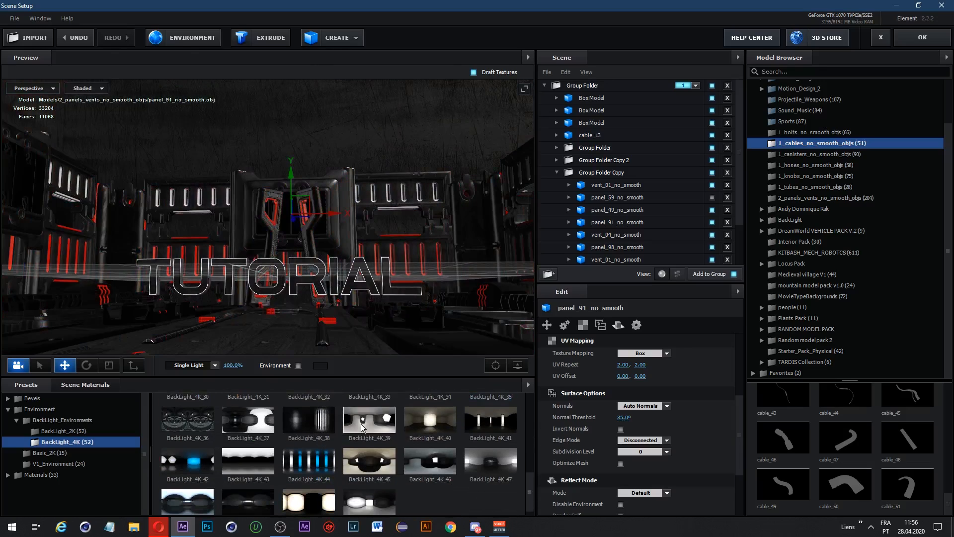
pyautogui.click(320, 422)
# Step: Apply BackLight_4K_23 as the scene's environment
pyautogui.scroll(4, 318, 422)
pyautogui.moveTo(294, 243); pyautogui.dragTo(313, 237)
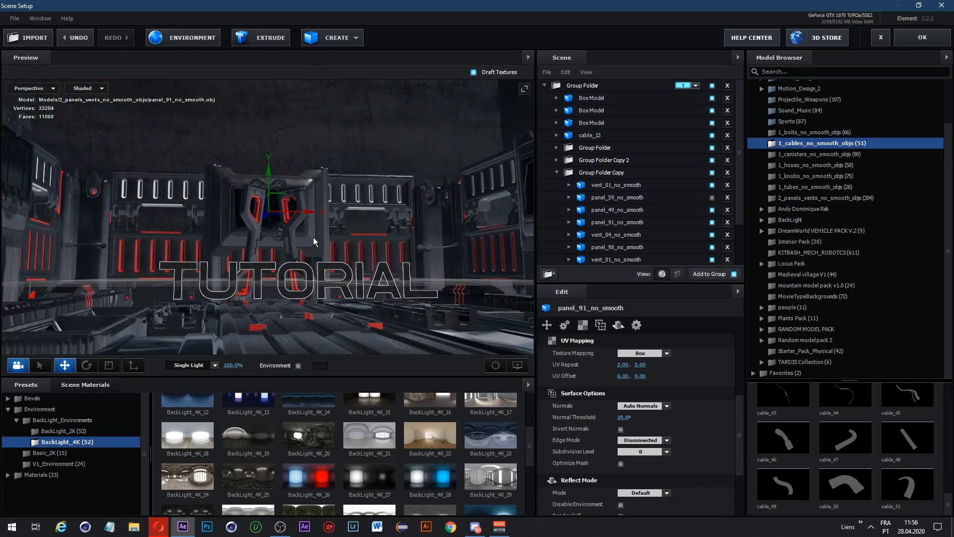
pyautogui.rightClick(314, 237)
# Step: Test a reduced contrast on the environment texture, reset it to 0%, and adjust the texture's saturation
pyautogui.click(183, 37)
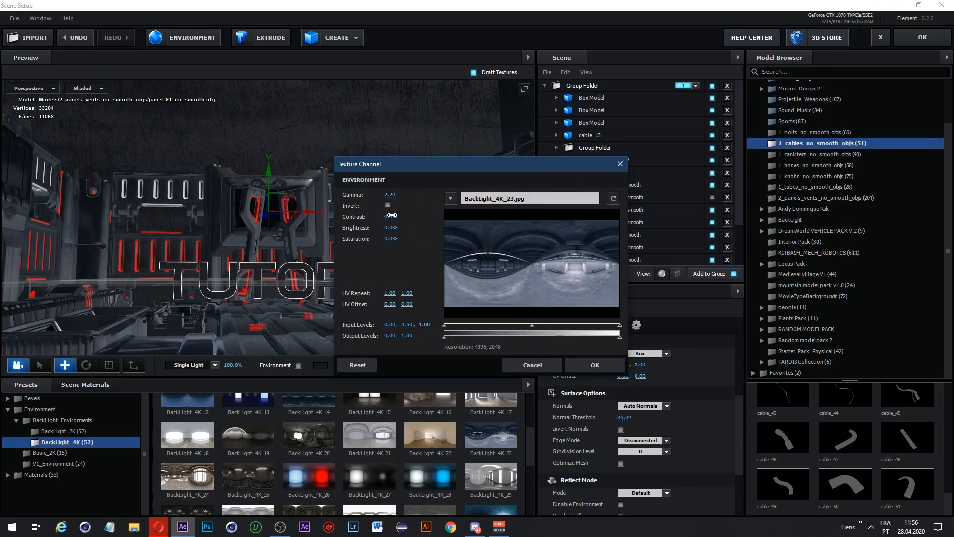
pyautogui.moveTo(391, 216); pyautogui.dragTo(353, 219)
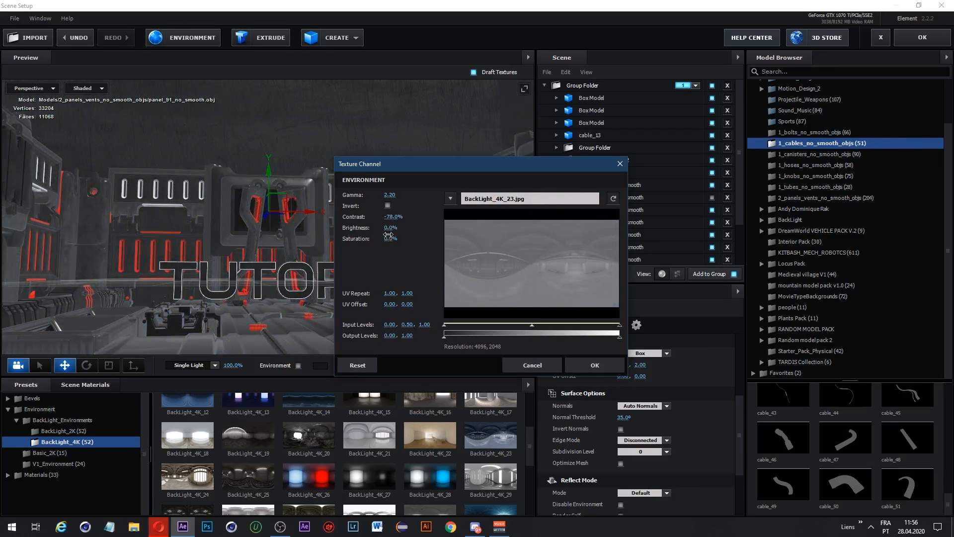
pyautogui.click(391, 217)
pyautogui.write('0')
pyautogui.press('Return')
pyautogui.moveTo(391, 238); pyautogui.dragTo(441, 240)
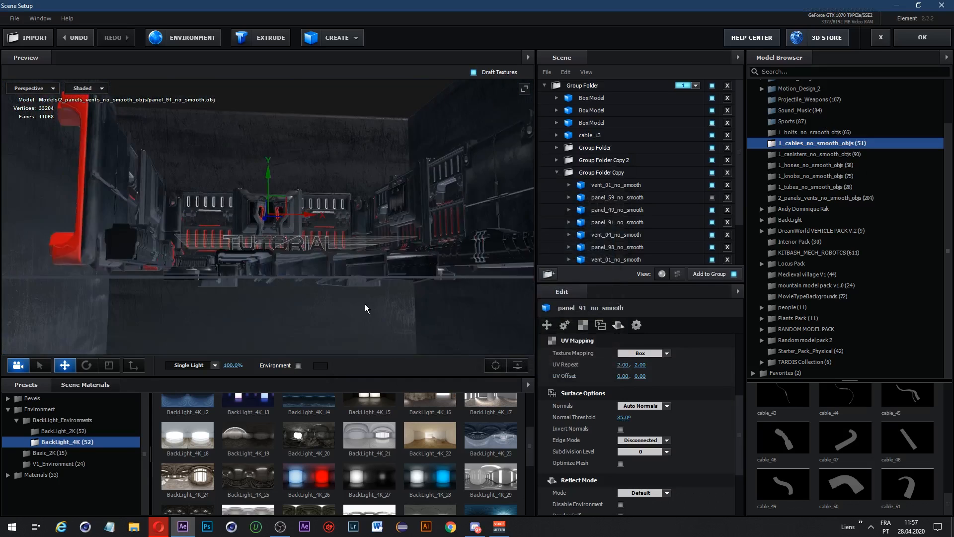
# Step: Inspect the room under the new environment and apply the scene setup to the composition
pyautogui.scroll(3, 362, 298)
pyautogui.moveTo(359, 293); pyautogui.dragTo(354, 291)
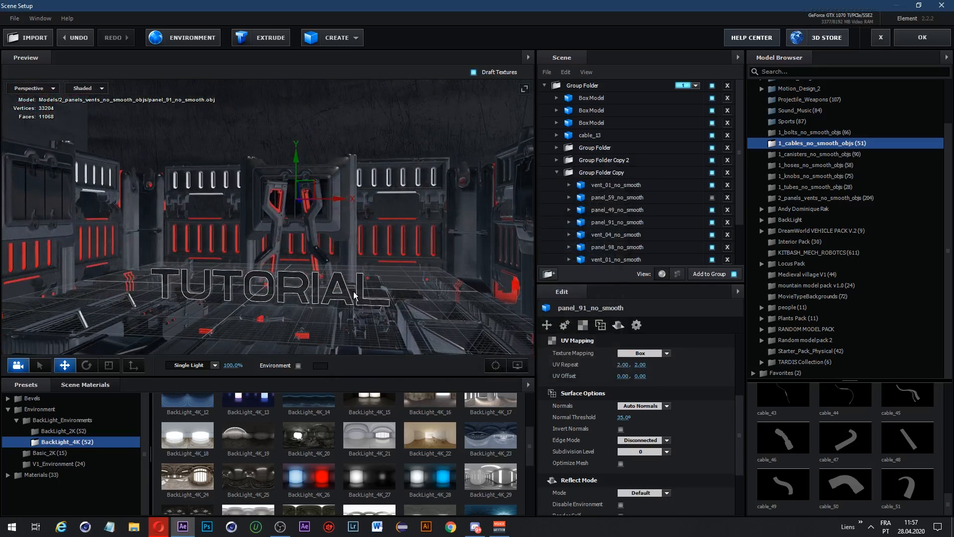
pyautogui.rightClick(636, 122)
pyautogui.click(907, 39)
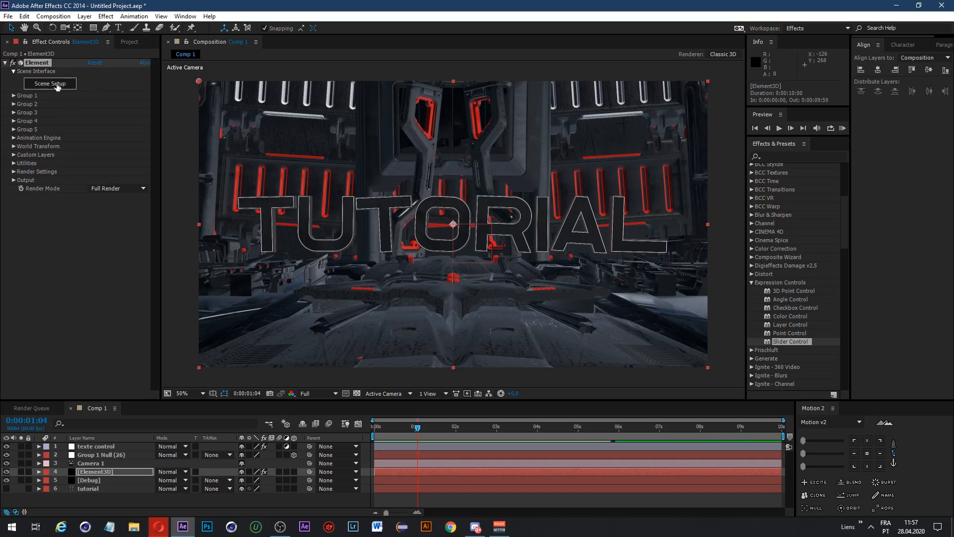
# Step: In the scene setup, move the Extrusion Model out of the Group Folder and assign the Group Folder to group 2
pyautogui.click(57, 85)
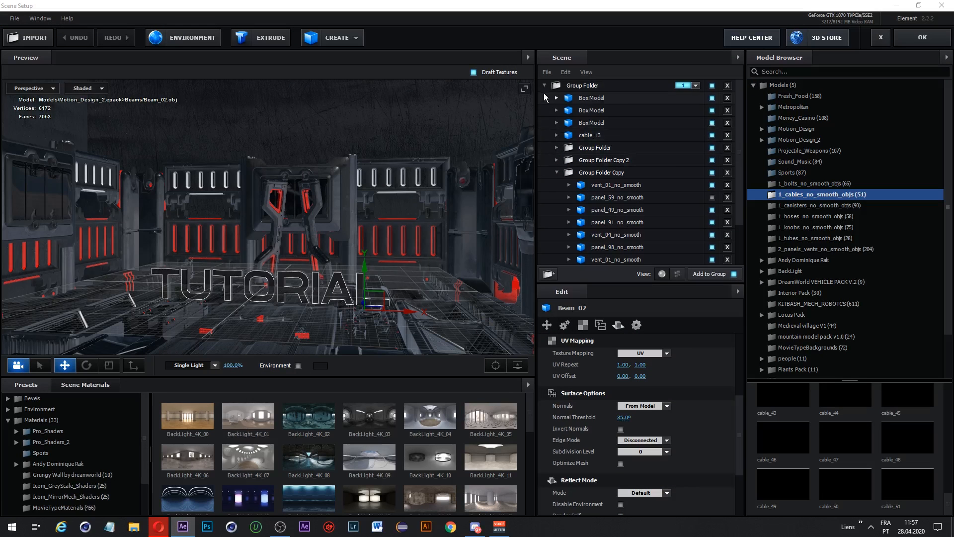
pyautogui.click(544, 87)
pyautogui.click(545, 87)
pyautogui.click(556, 173)
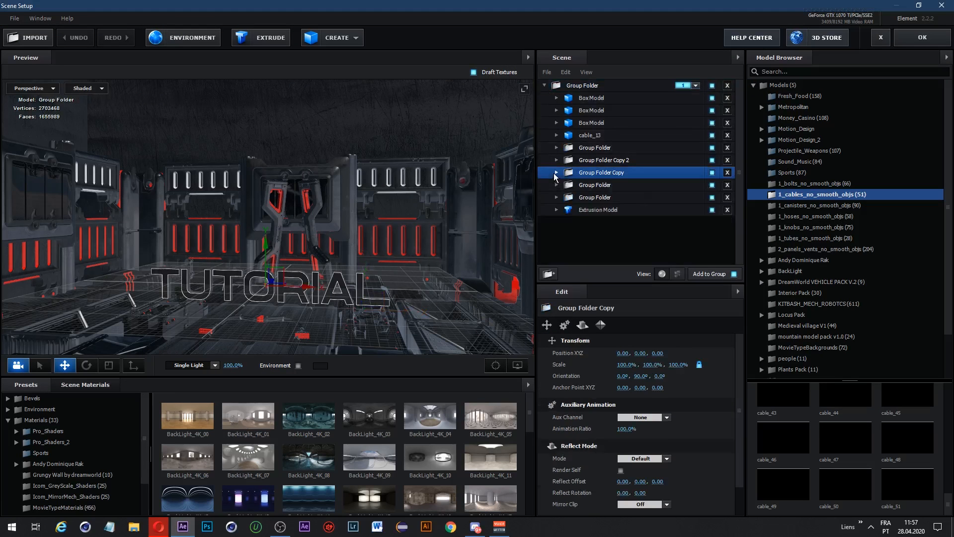
pyautogui.click(589, 209)
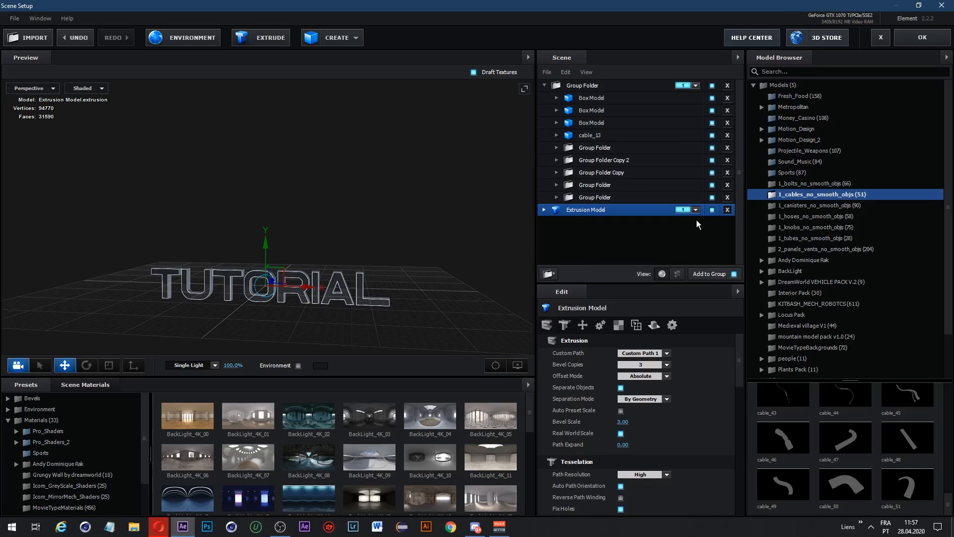
pyautogui.click(703, 91)
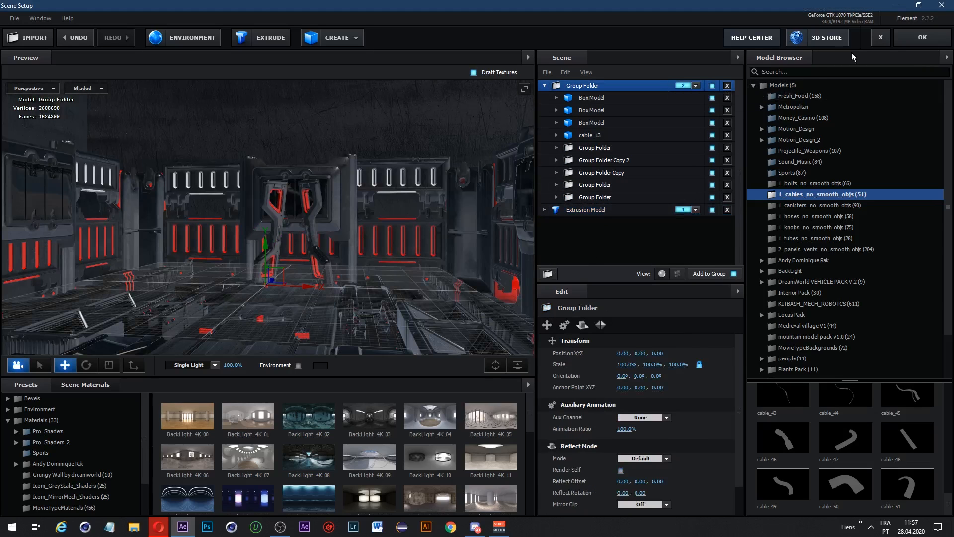
pyautogui.click(902, 38)
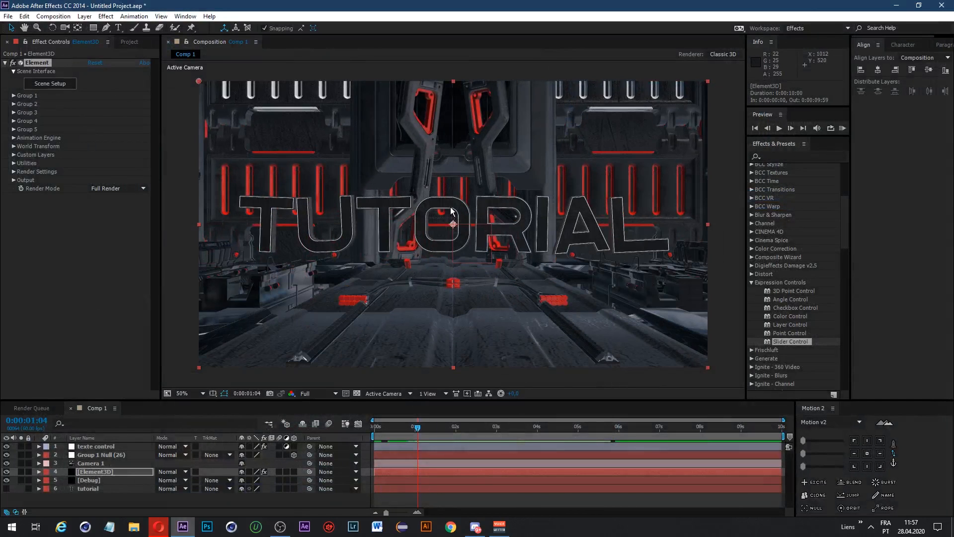
# Step: Try rotating the physical environment to 175° on X and slightly on Y, and undo the rotations
pyautogui.click(562, 232)
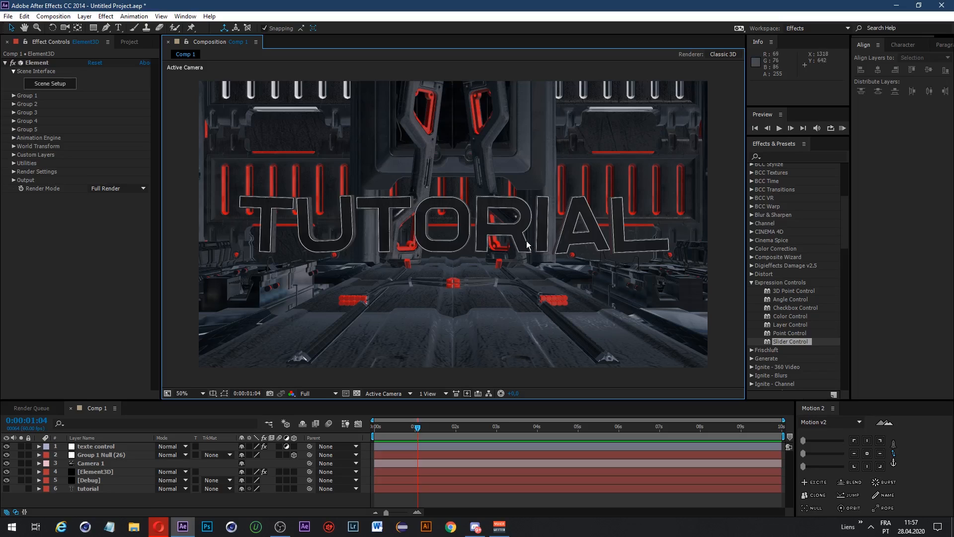
pyautogui.click(13, 172)
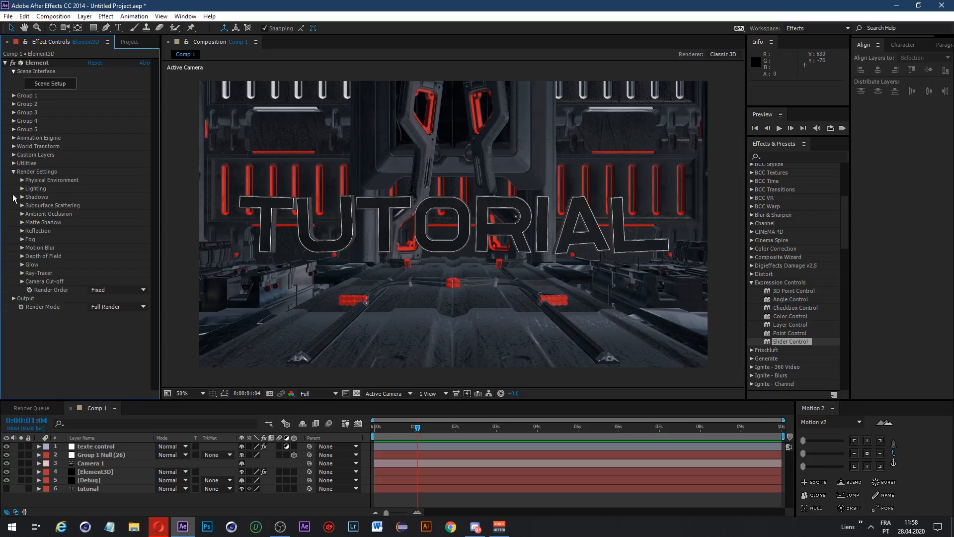
pyautogui.click(22, 179)
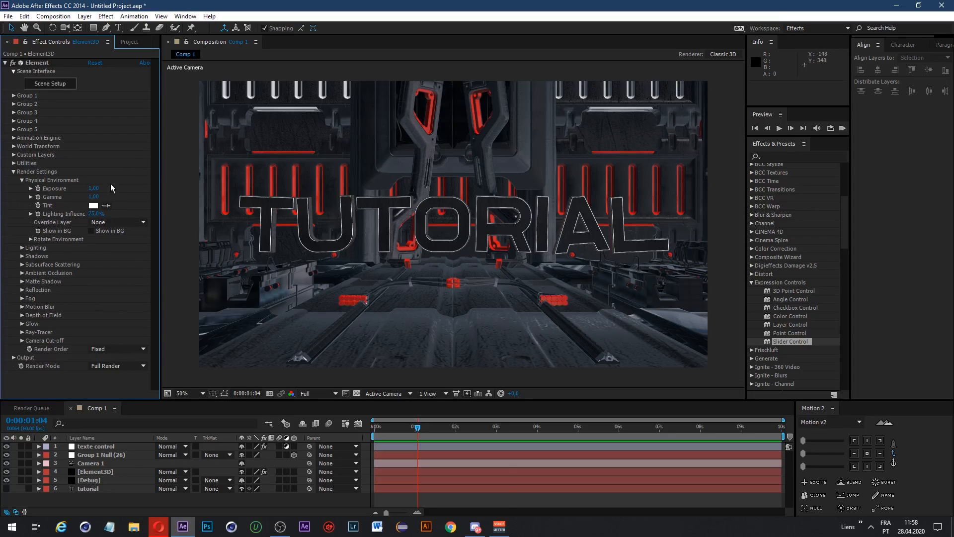
pyautogui.click(30, 238)
pyautogui.moveTo(101, 247); pyautogui.dragTo(204, 255)
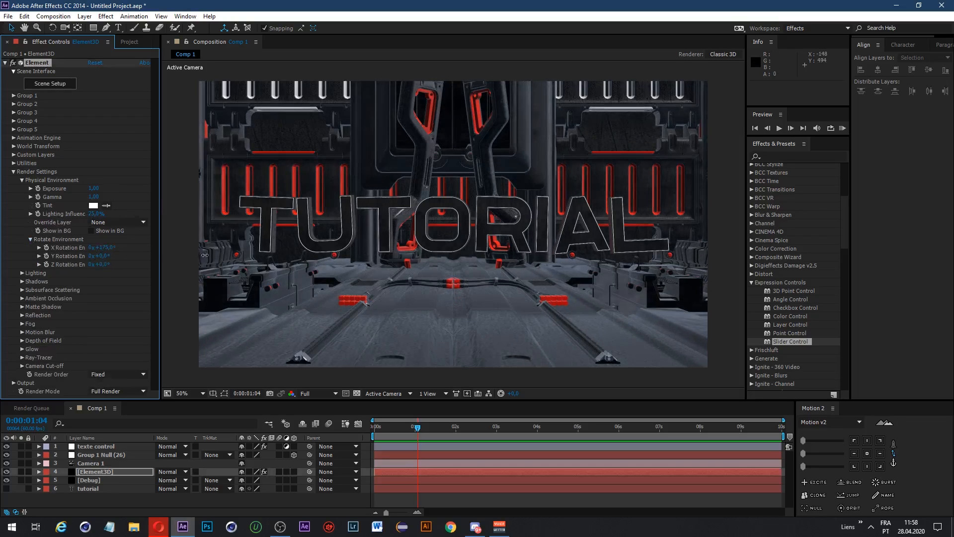
pyautogui.hotkey('ctrl', 'z')
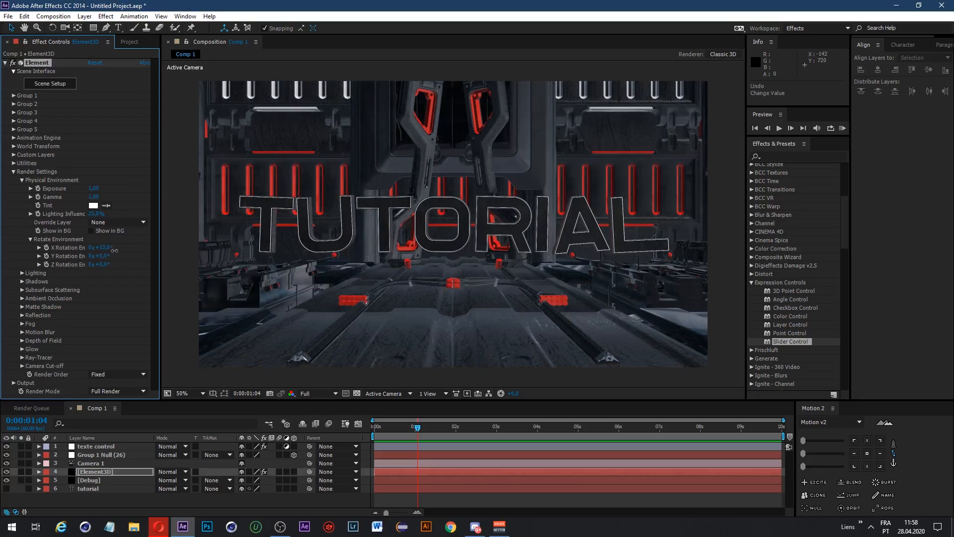
pyautogui.moveTo(114, 250)
pyautogui.mouseDown()
pyautogui.moveTo(137, 252)
pyautogui.moveTo(113, 256)
pyautogui.mouseUp()
pyautogui.hotkey('ctrl', 'z')
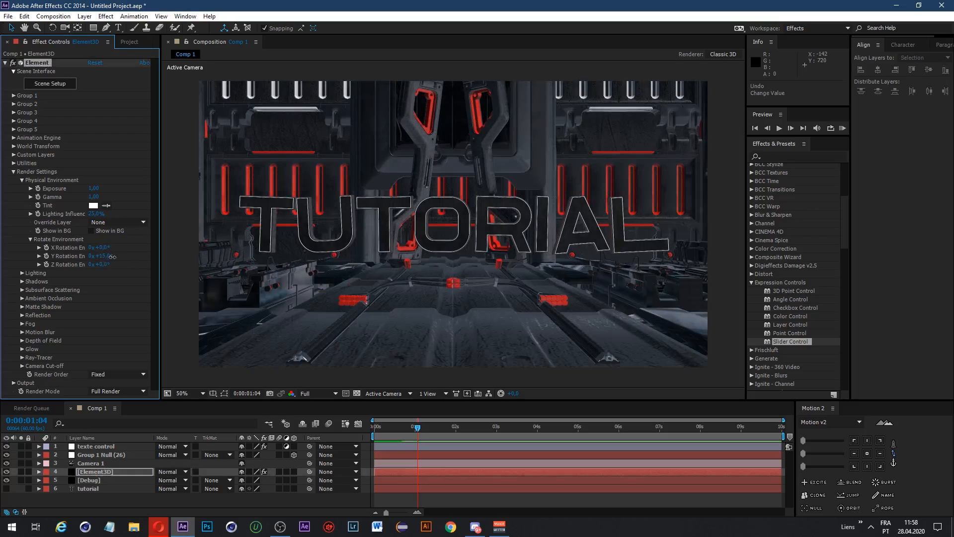
pyautogui.hotkey('ctrl', 'z')
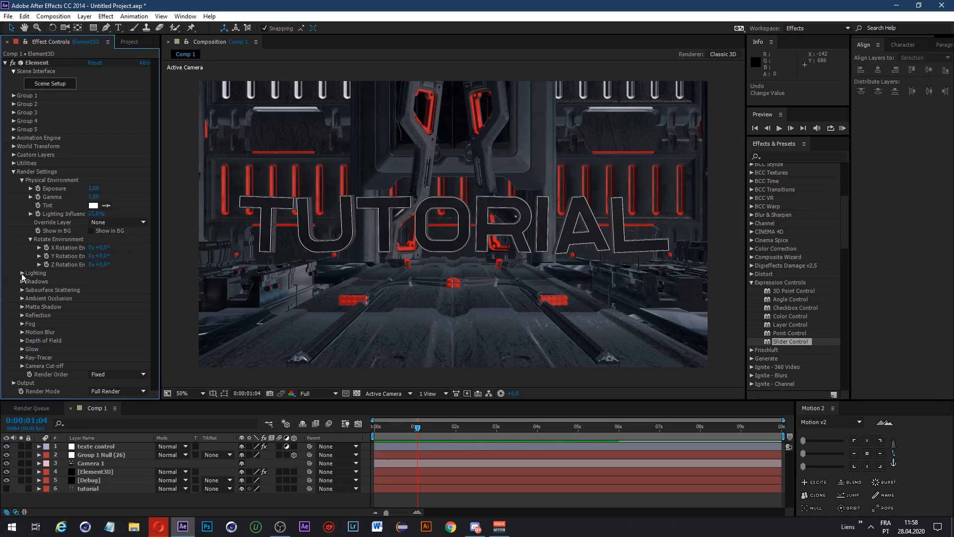
# Step: Try the Spot, Dramatic, Cinema and Underwater presets for the Element effect's added lighting
pyautogui.click(22, 180)
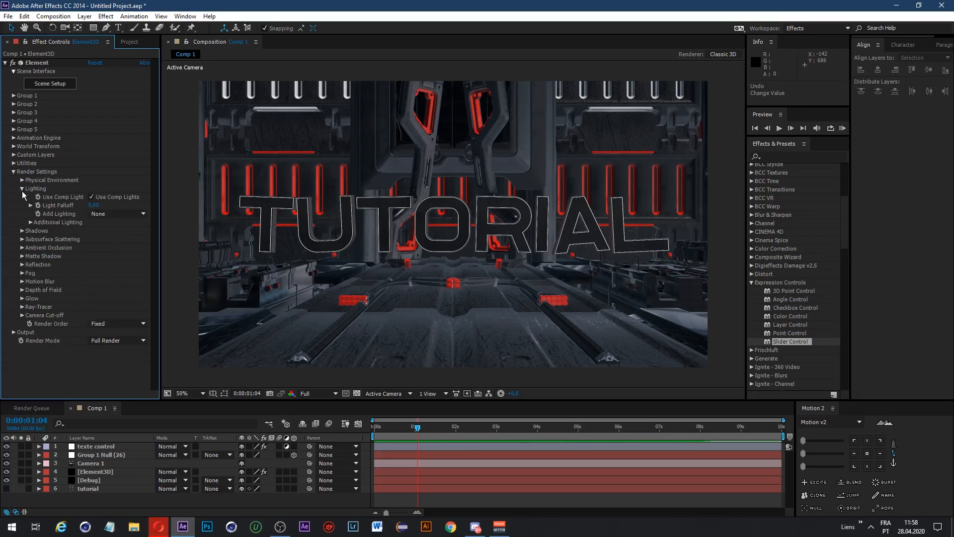
pyautogui.click(22, 189)
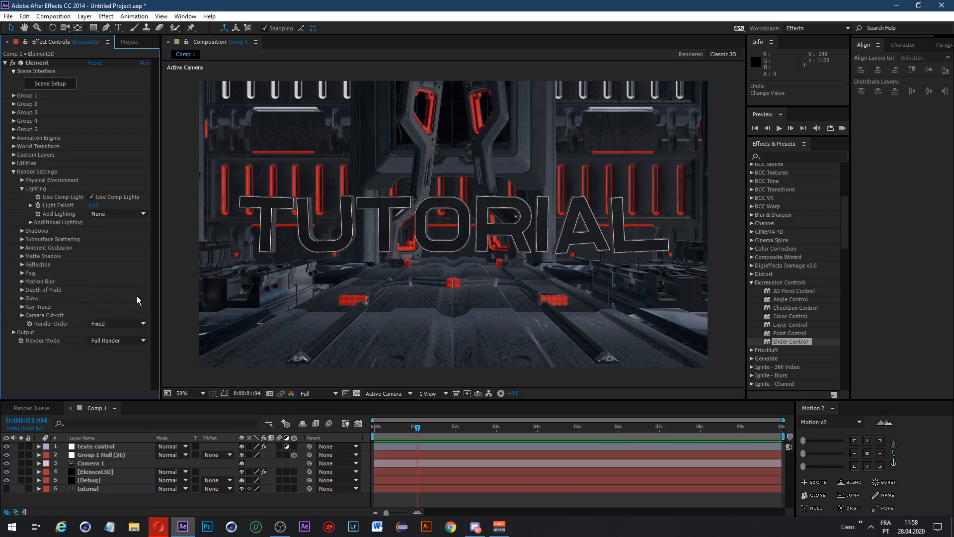
pyautogui.click(117, 214)
pyautogui.click(114, 269)
pyautogui.click(120, 300)
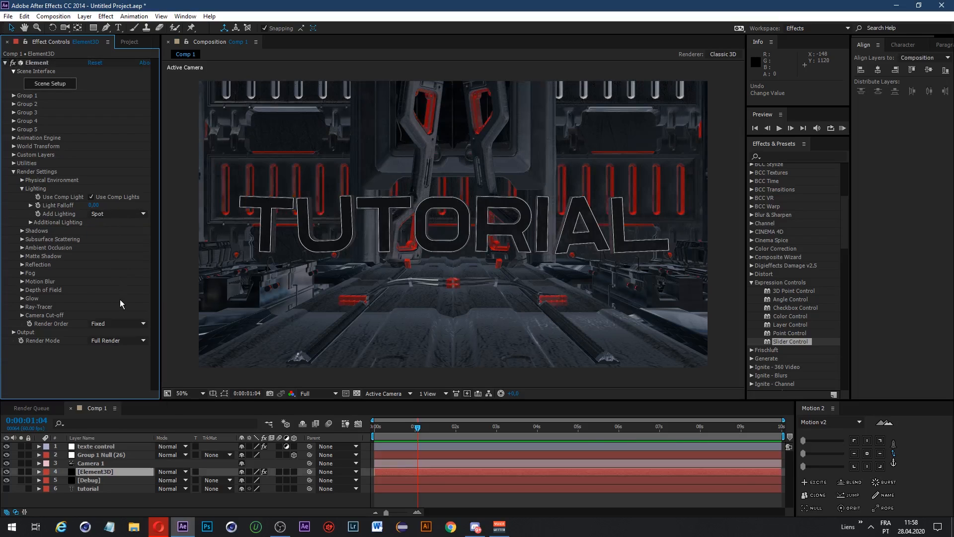
pyautogui.click(109, 216)
pyautogui.click(114, 324)
pyautogui.click(119, 213)
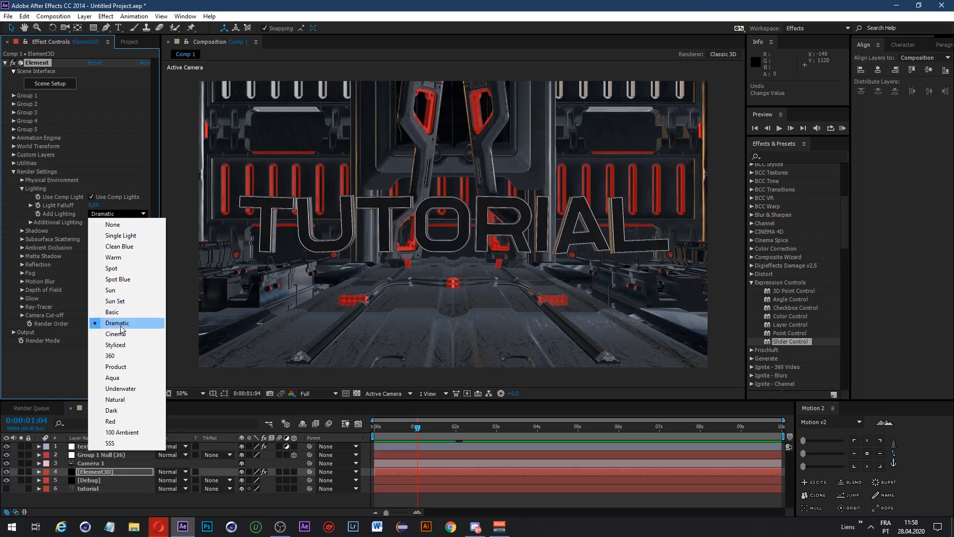
pyautogui.click(120, 327)
pyautogui.click(119, 214)
pyautogui.click(119, 329)
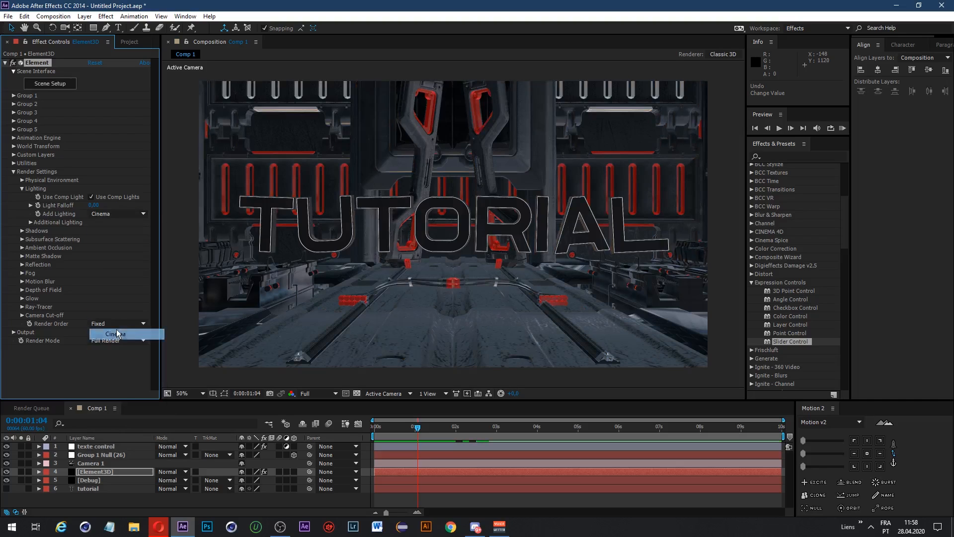
pyautogui.click(116, 214)
pyautogui.click(119, 388)
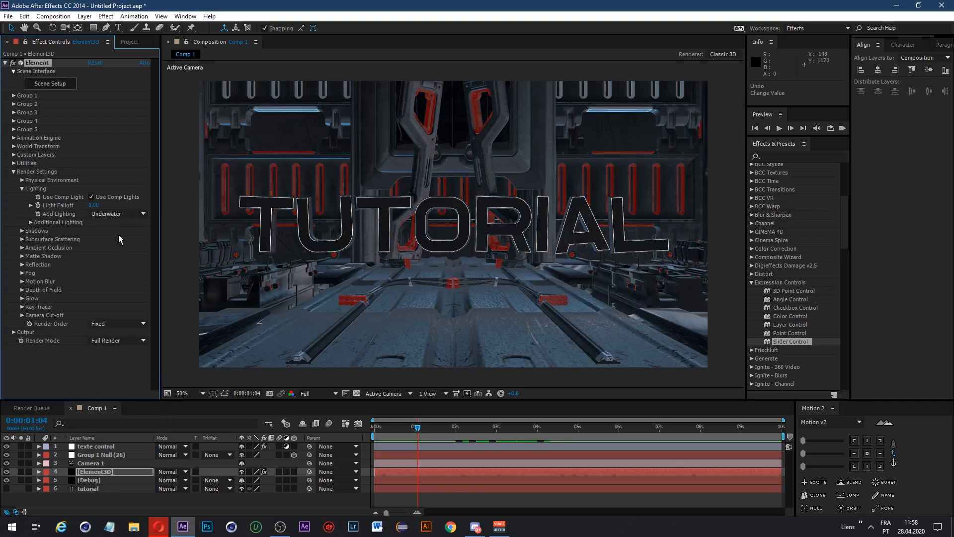
# Step: Set the Element effect's added lighting preset to Single Light
pyautogui.click(118, 214)
pyautogui.click(106, 236)
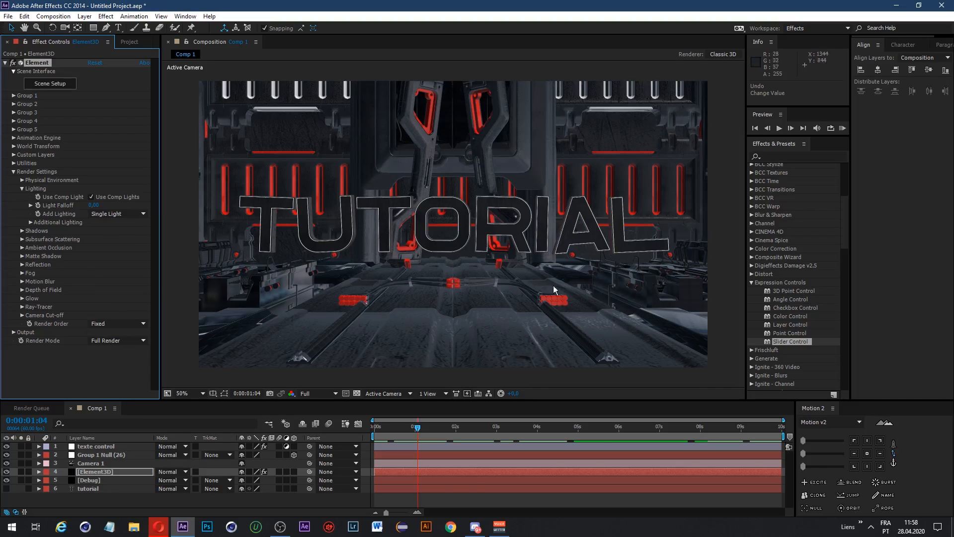
pyautogui.click(119, 215)
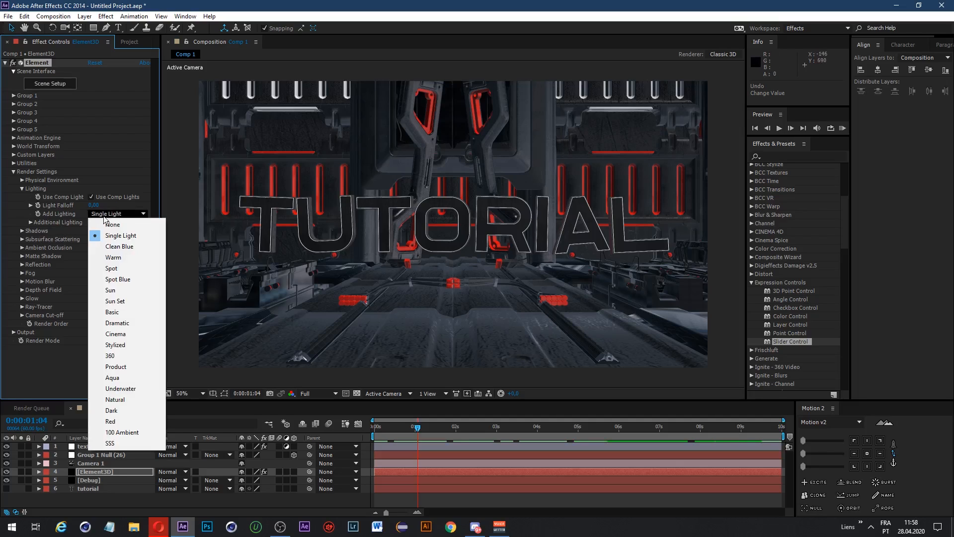
pyautogui.click(21, 190)
pyautogui.click(21, 189)
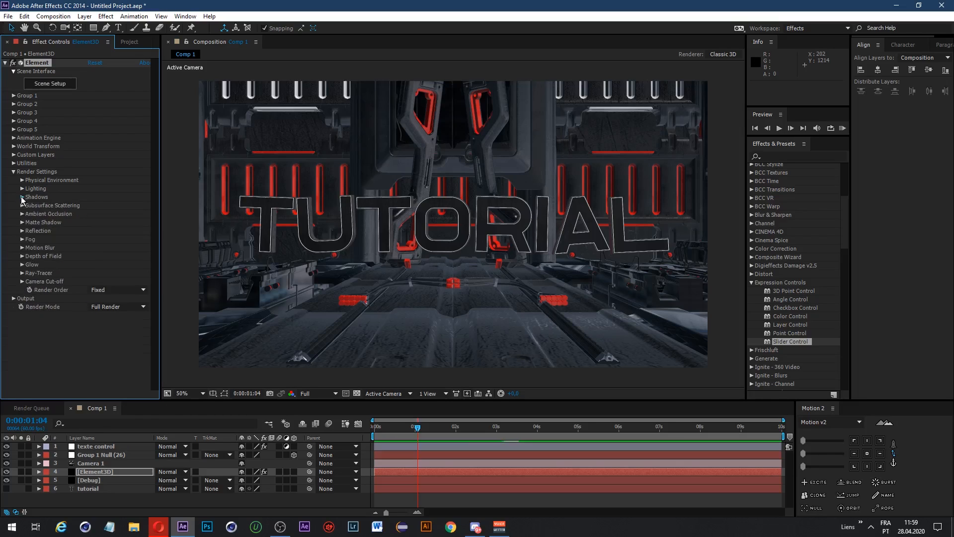
# Step: Enable shadows in the Element effect's render settings, keeping the Shadow Mapping mode
pyautogui.click(21, 197)
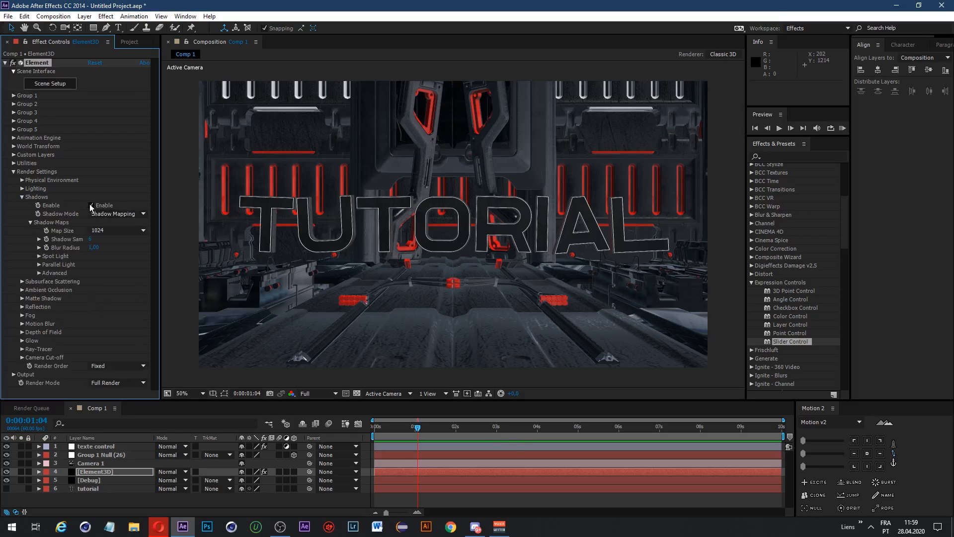
pyautogui.click(91, 206)
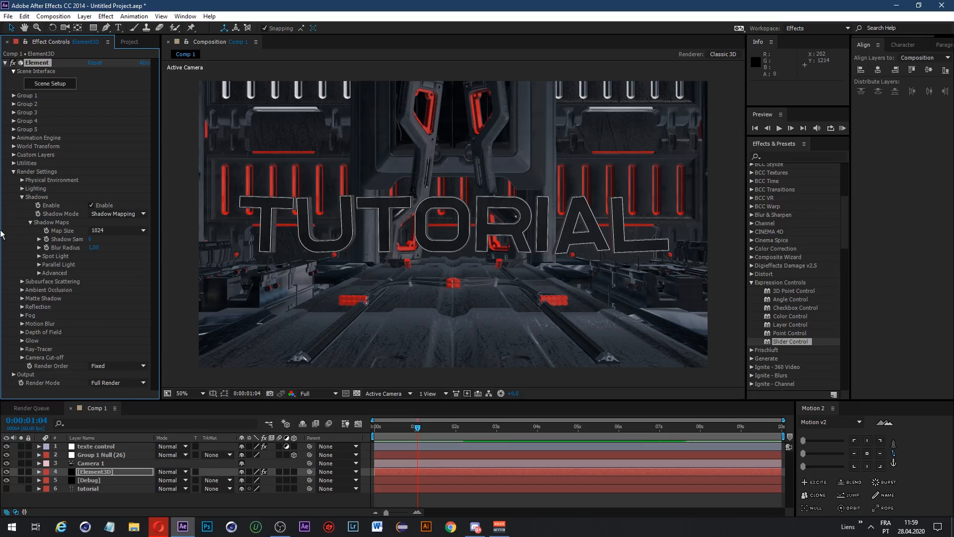
pyautogui.click(21, 189)
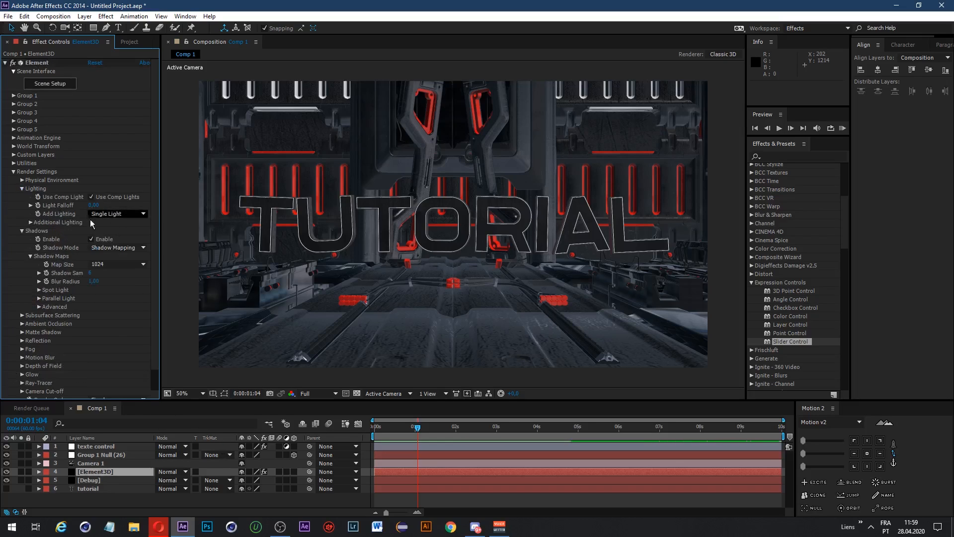
pyautogui.click(22, 189)
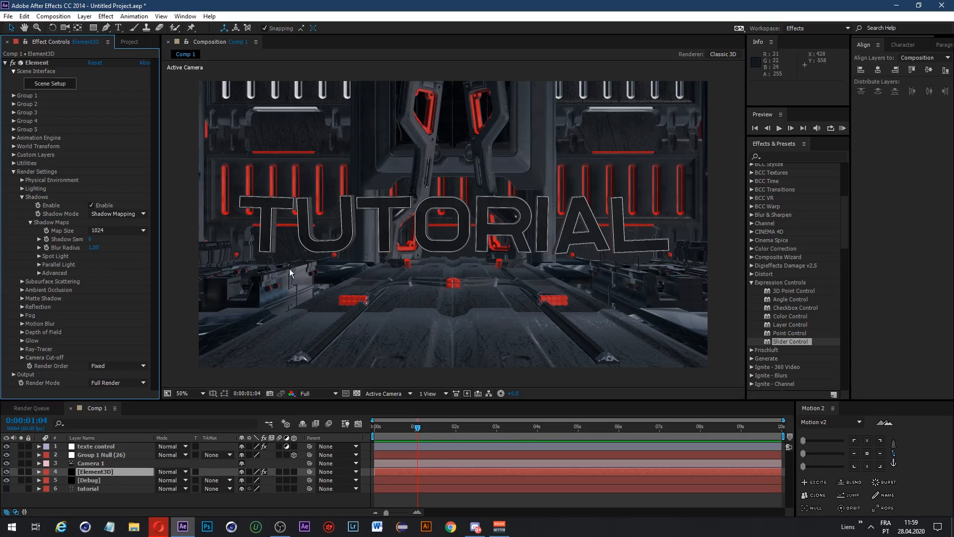
# Step: Add a new Spot light with Casts Shadows enabled to the composition
pyautogui.rightClick(229, 447)
pyautogui.moveTo(251, 339)
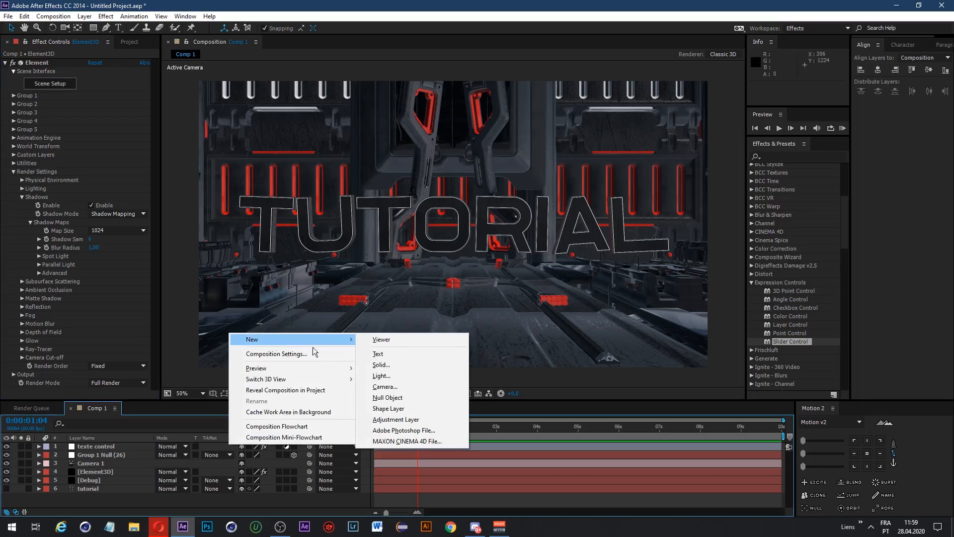
pyautogui.click(387, 375)
pyautogui.click(300, 184)
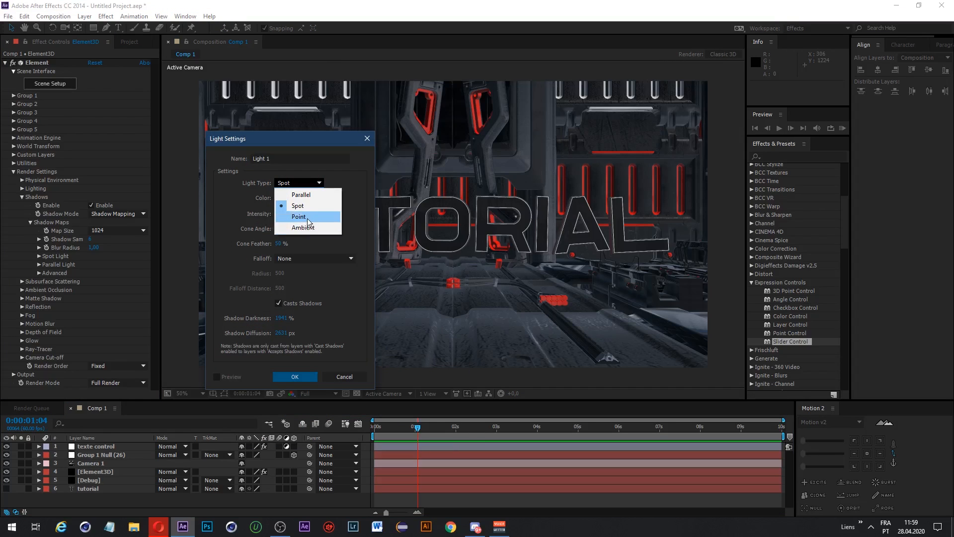
pyautogui.click(301, 207)
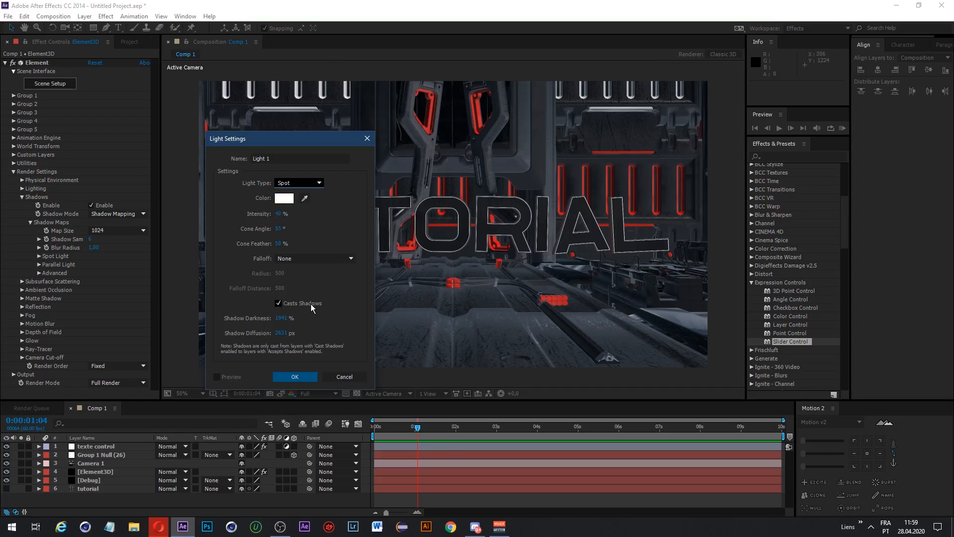
pyautogui.click(307, 376)
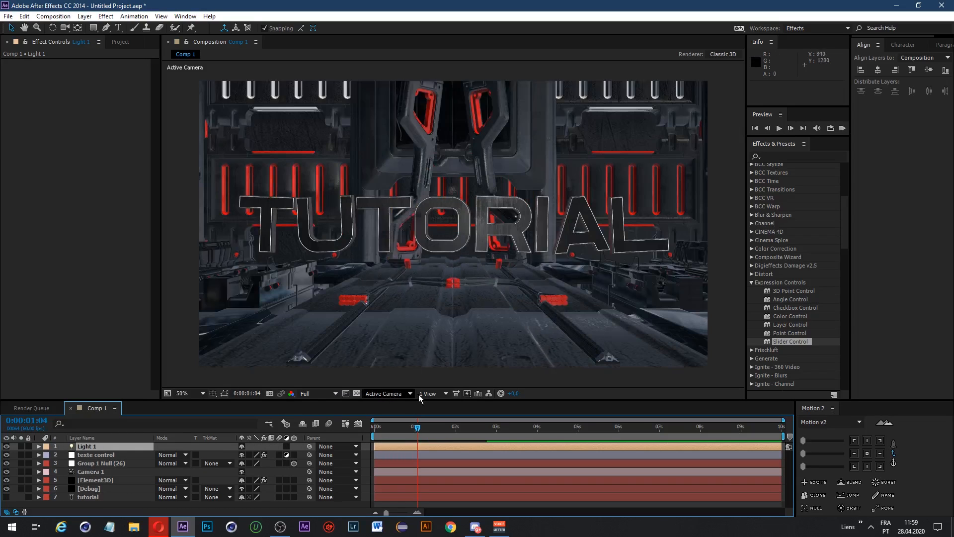
# Step: Examine the spot light's placement around the title in the four-view layout
pyautogui.click(428, 394)
pyautogui.click(441, 437)
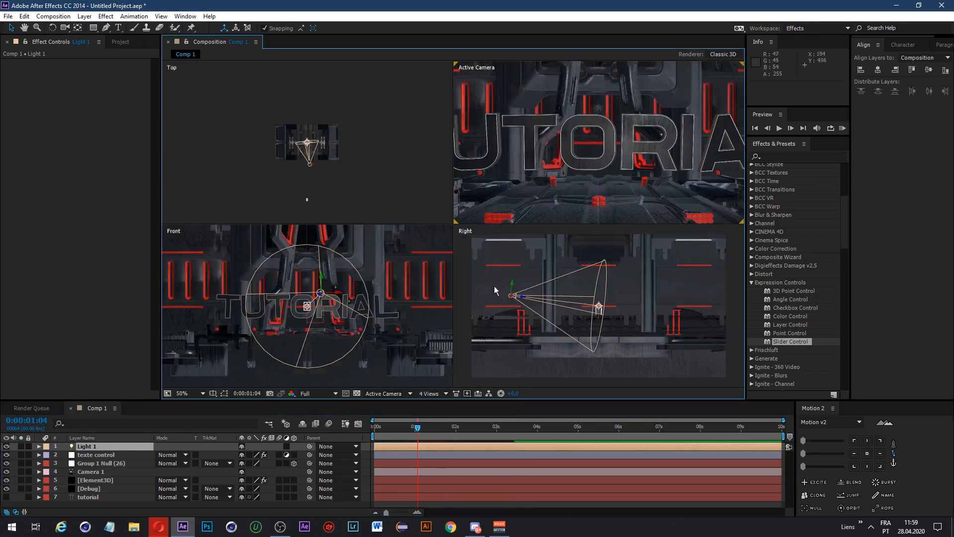
pyautogui.click(337, 295)
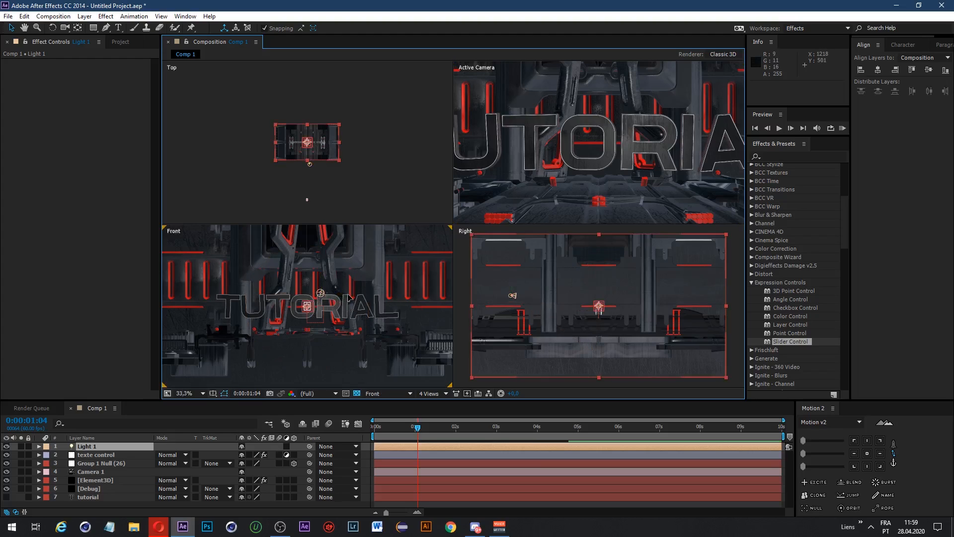
pyautogui.click(108, 446)
# Step: Toggle the Element3D layer's shadows to check their effect with the spot light
pyautogui.click(98, 479)
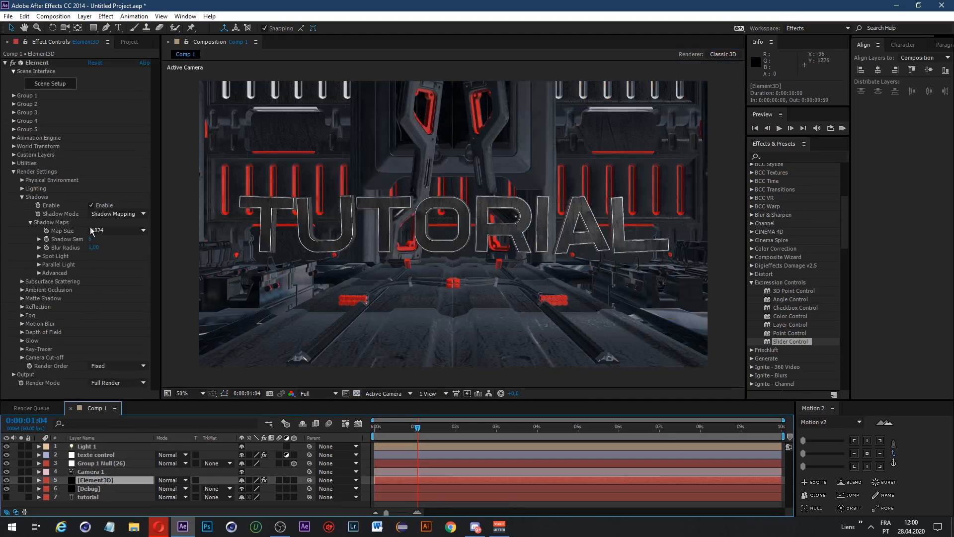
pyautogui.click(91, 204)
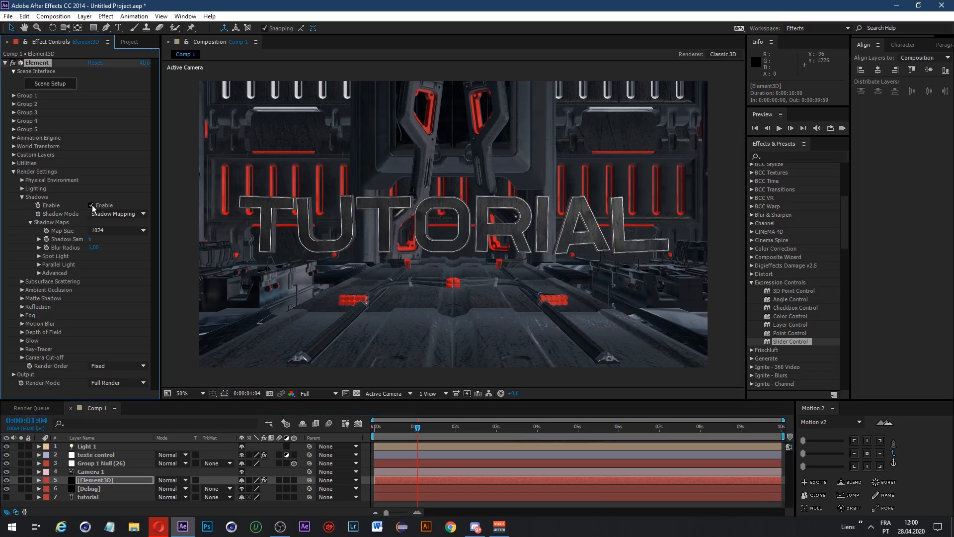
pyautogui.click(22, 197)
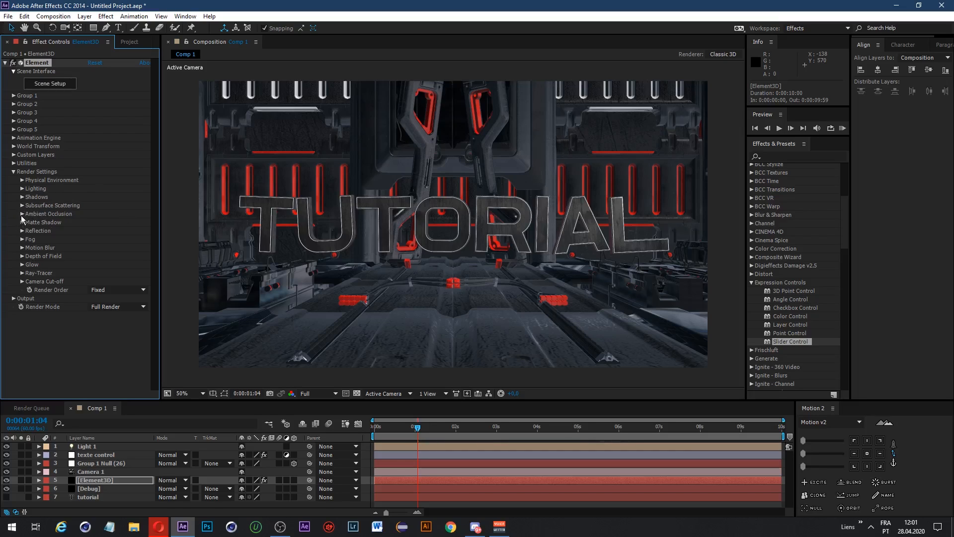
# Step: Open the ambient occlusion settings and examine the set's side machinery and floor details up close
pyautogui.click(22, 214)
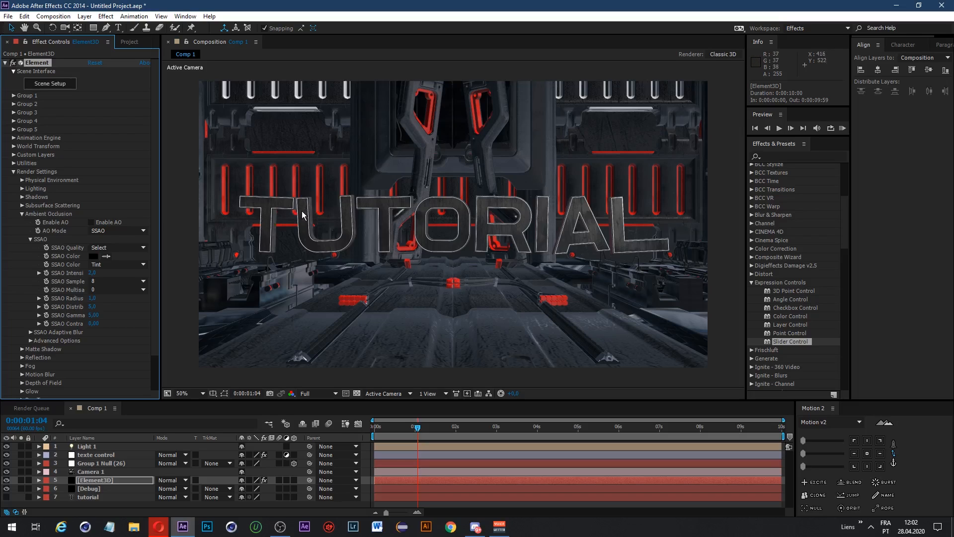
pyautogui.scroll(1, 292, 268)
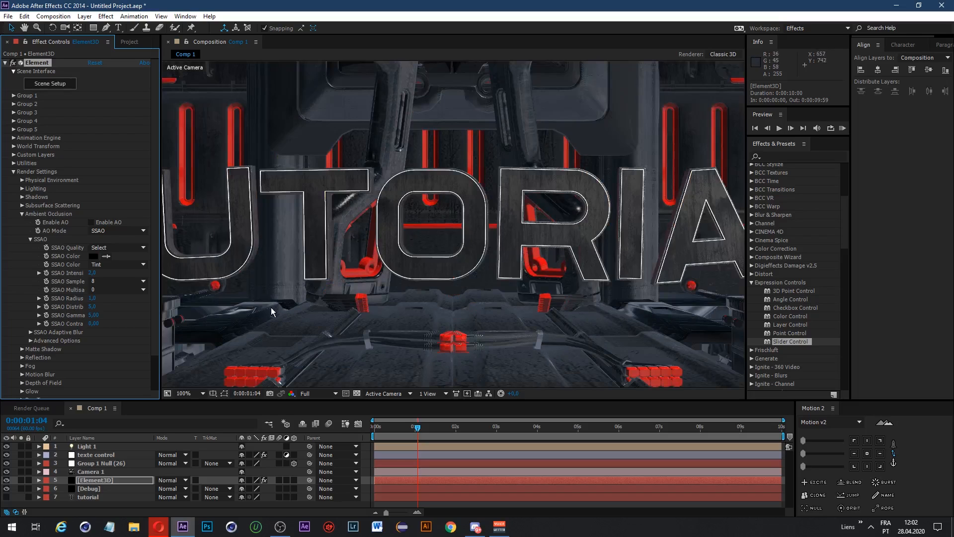
pyautogui.moveTo(271, 318); pyautogui.dragTo(515, 201, button='middle')
pyautogui.scroll(2, 398, 237)
pyautogui.moveTo(356, 231); pyautogui.dragTo(486, 217, button='middle')
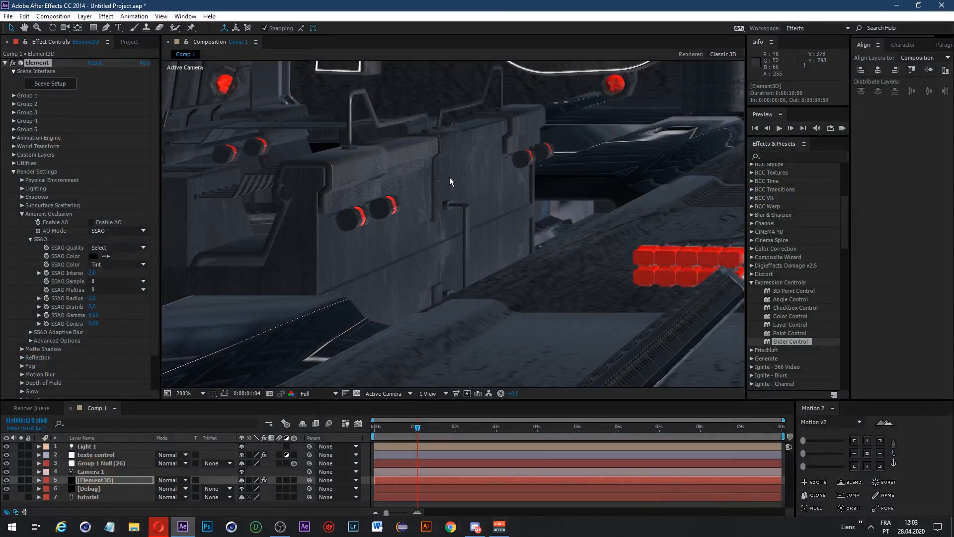
pyautogui.scroll(-4, 449, 177)
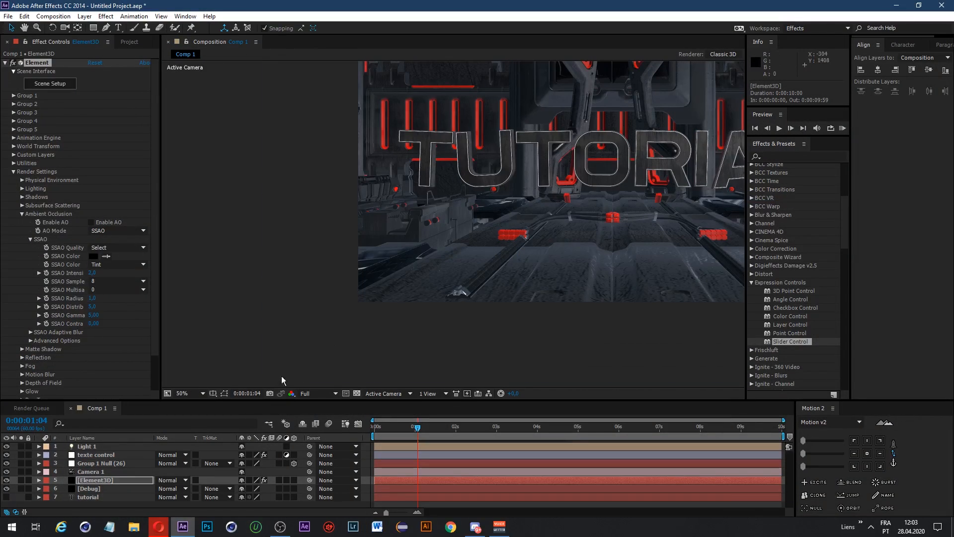
pyautogui.click(183, 393)
pyautogui.click(198, 223)
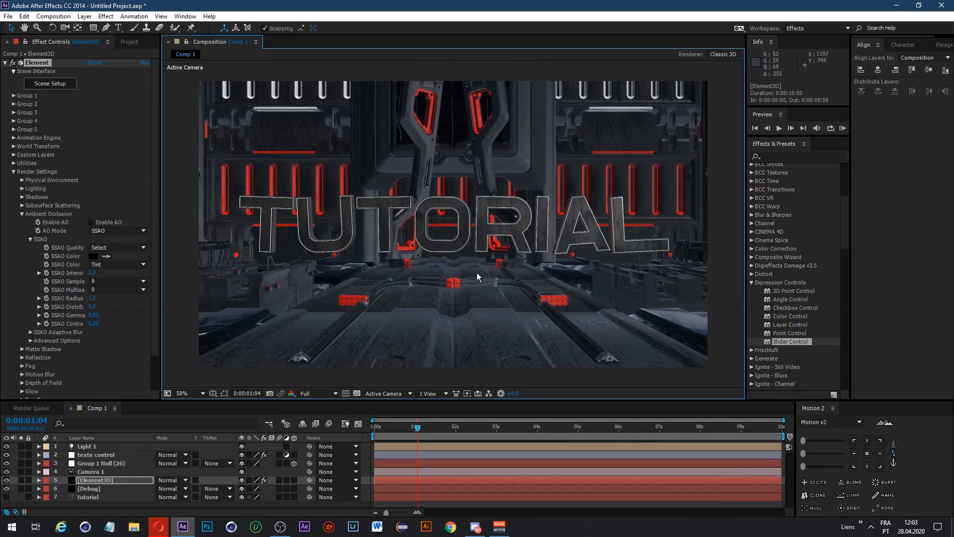
pyautogui.scroll(-1, 237, 303)
pyautogui.click(186, 393)
pyautogui.click(218, 225)
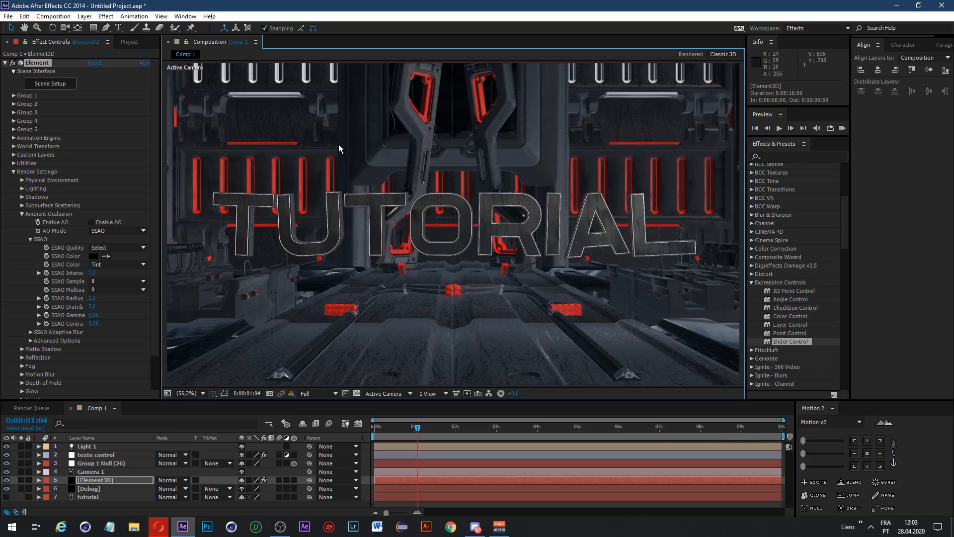
pyautogui.scroll(3, 530, 114)
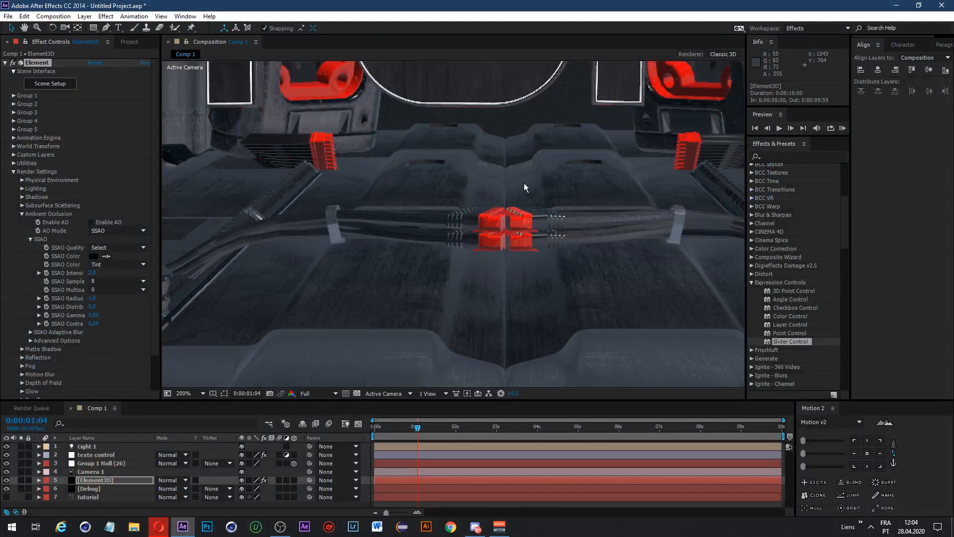
pyautogui.scroll(-4, 524, 185)
pyautogui.hotkey('shift', '/')
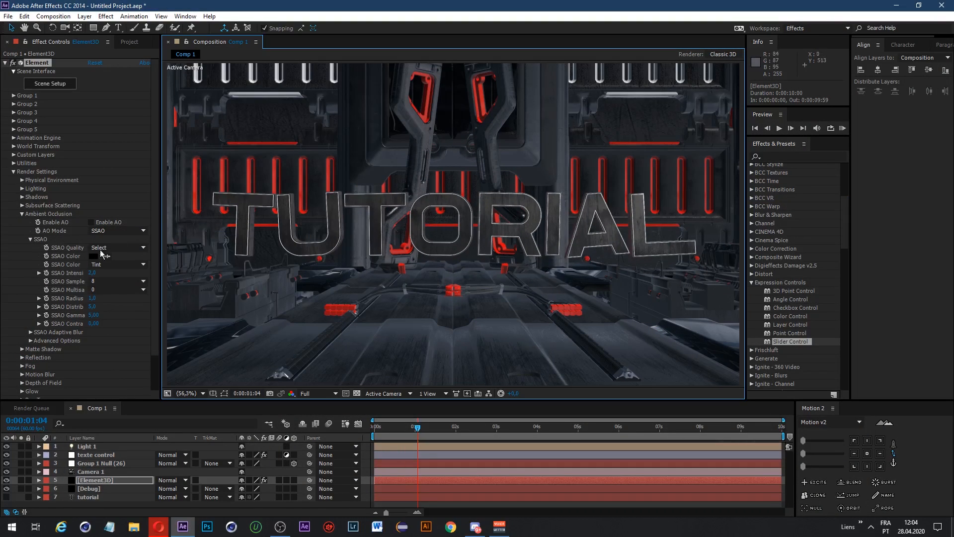
# Step: Enable ambient occlusion for the scene and set the SSAO intensity to 20
pyautogui.click(91, 222)
pyautogui.click(92, 273)
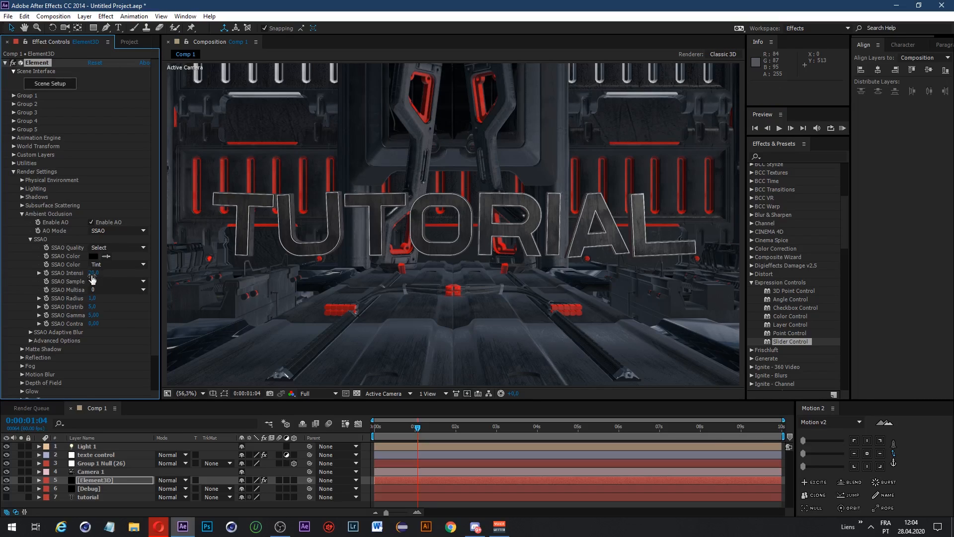
pyautogui.write('20')
pyautogui.press('Return')
pyautogui.scroll(-1, 352, 273)
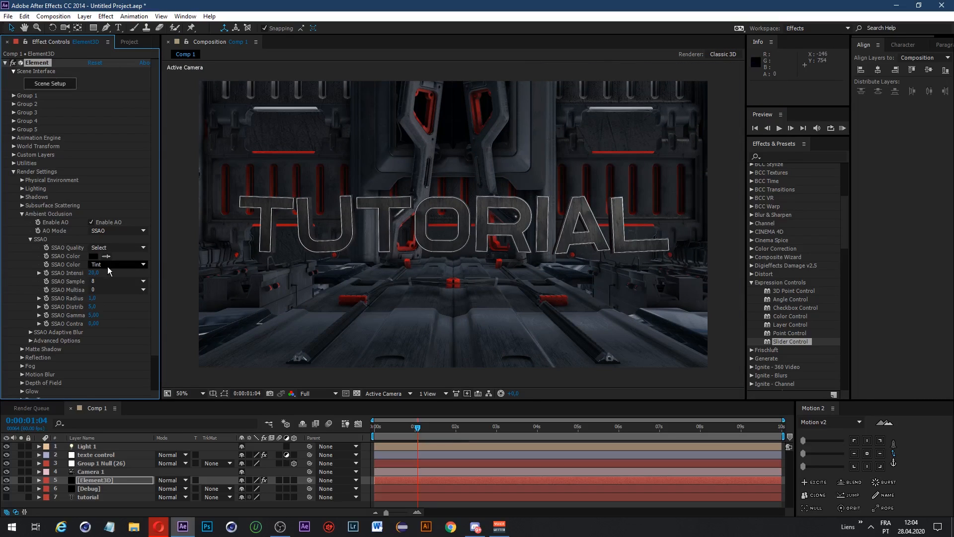
pyautogui.click(95, 272)
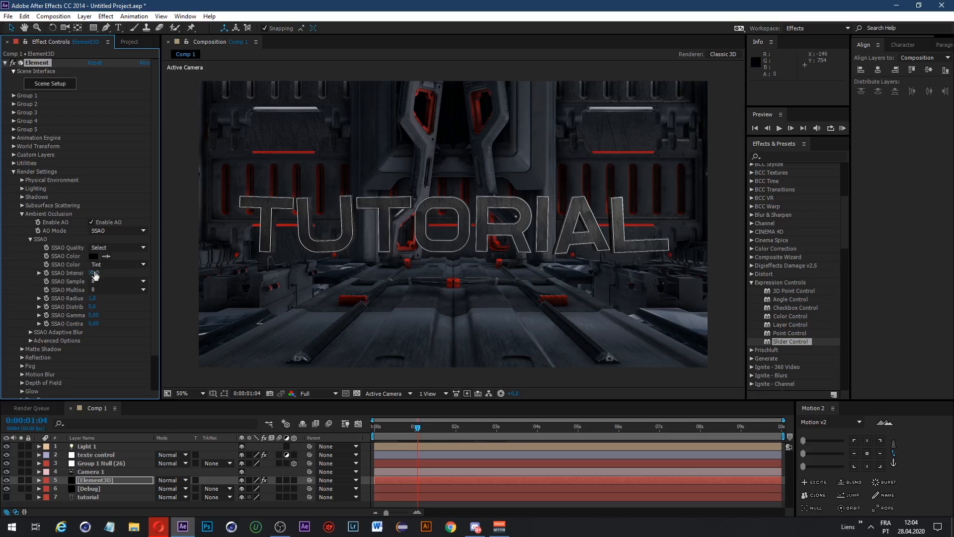
pyautogui.click(94, 273)
# Step: Try a light blue SSAO color (74ACDF) and another hue, and discard the color change
pyautogui.click(94, 256)
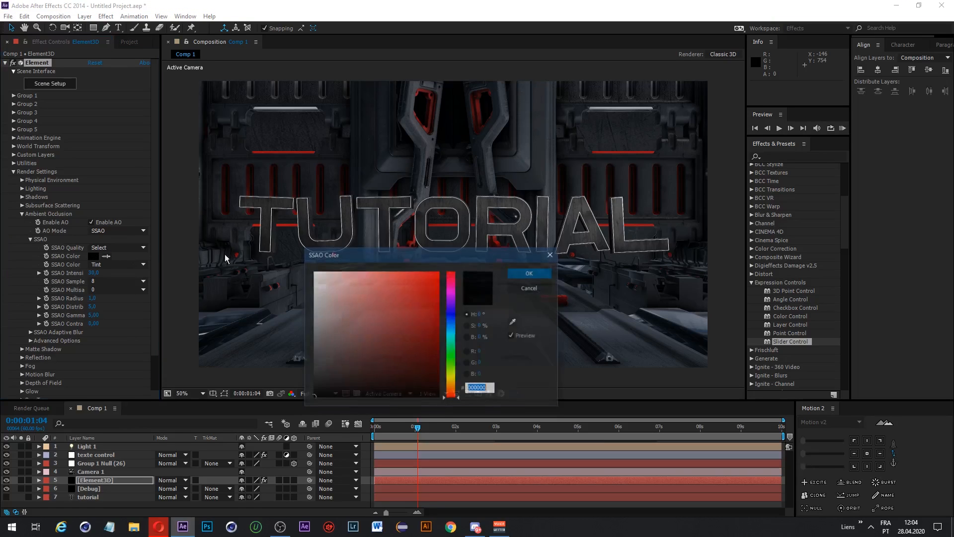
pyautogui.moveTo(389, 330); pyautogui.dragTo(377, 287)
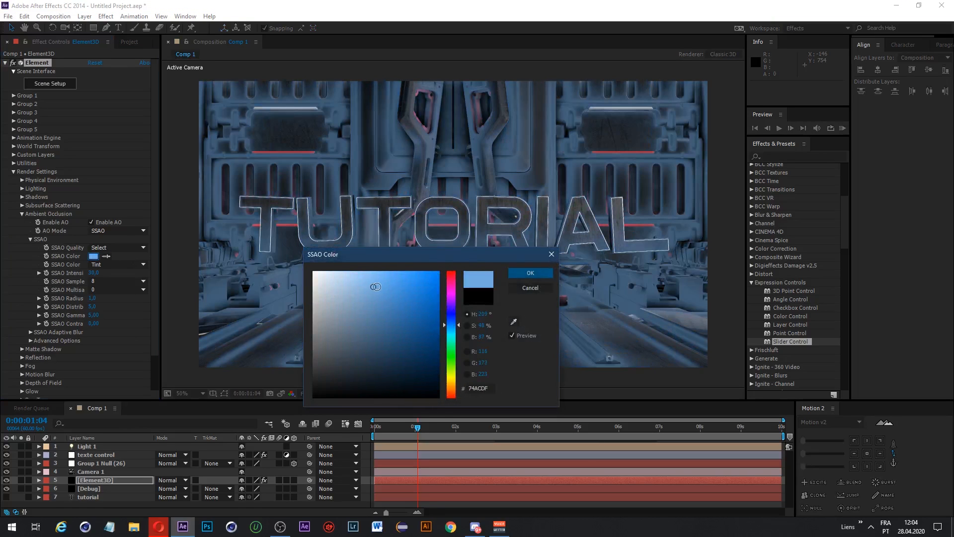
pyautogui.moveTo(452, 363); pyautogui.dragTo(451, 397)
pyautogui.click(551, 255)
# Step: Look through the Matte Shadow and Reflection options in the render settings
pyautogui.click(22, 213)
pyautogui.click(22, 223)
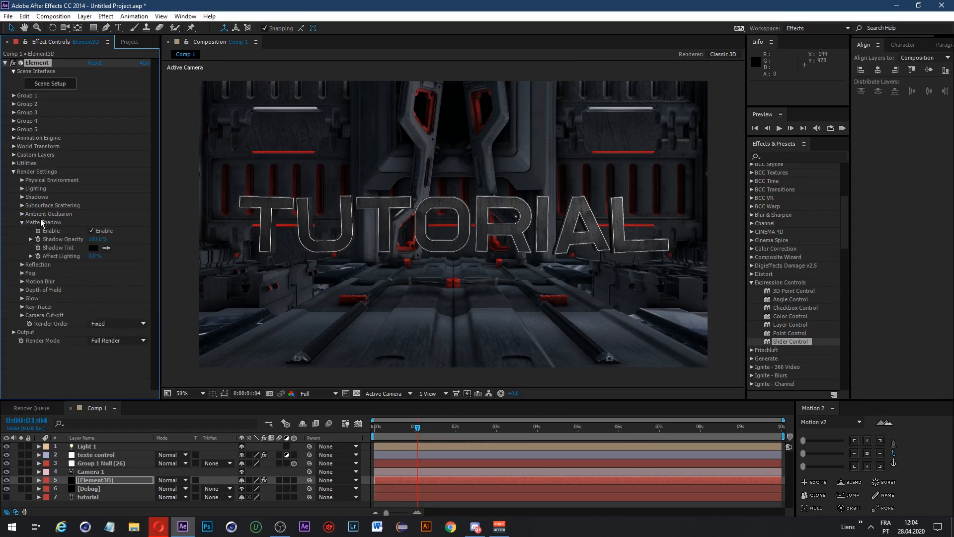
pyautogui.click(22, 222)
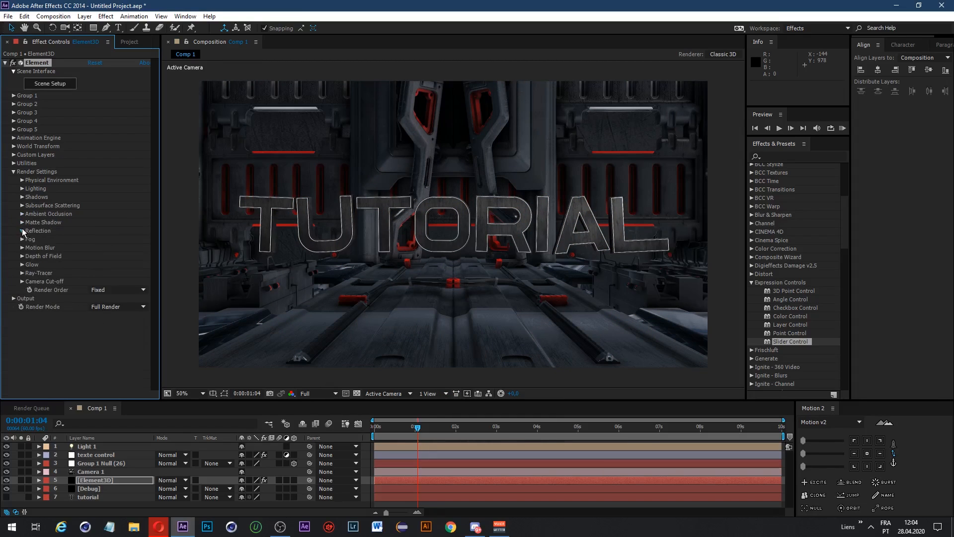
pyautogui.click(22, 230)
pyautogui.click(22, 230)
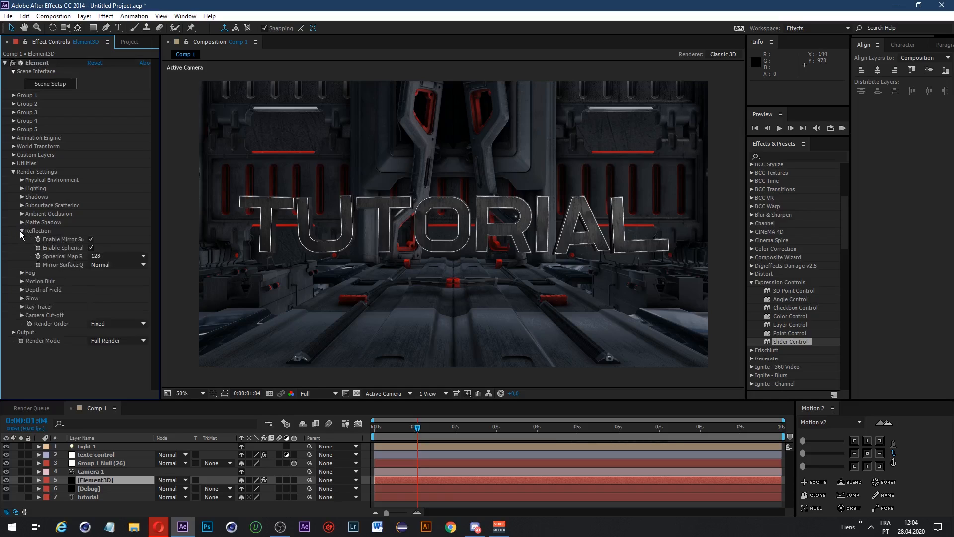
# Step: Enable black fog in the render settings, raise its opacity to 100% and shorten its range
pyautogui.click(22, 239)
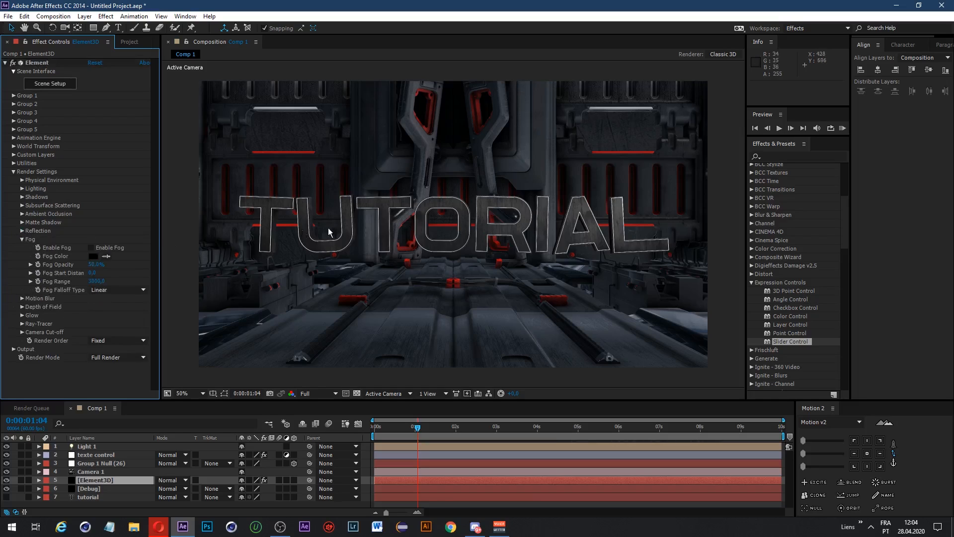
pyautogui.click(92, 248)
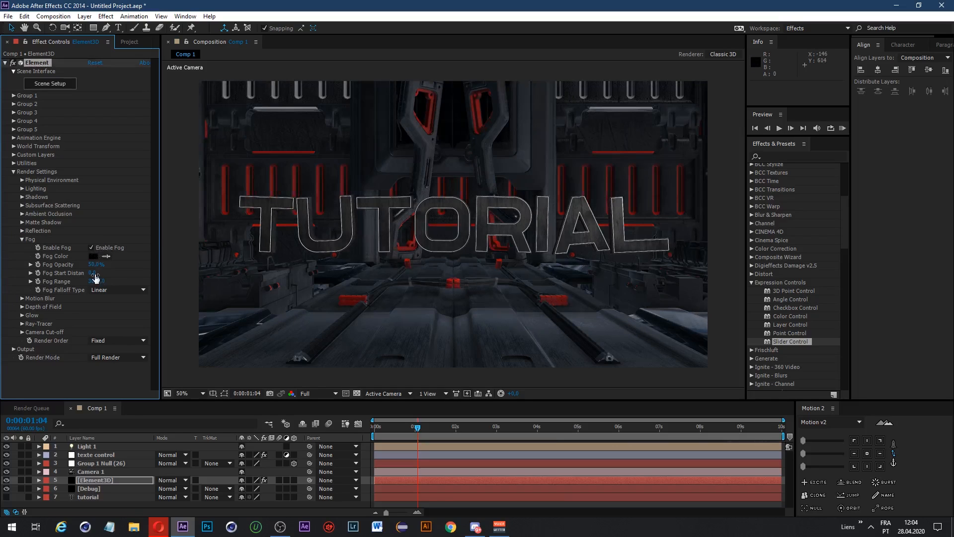
pyautogui.moveTo(455, 256); pyautogui.dragTo(539, 257)
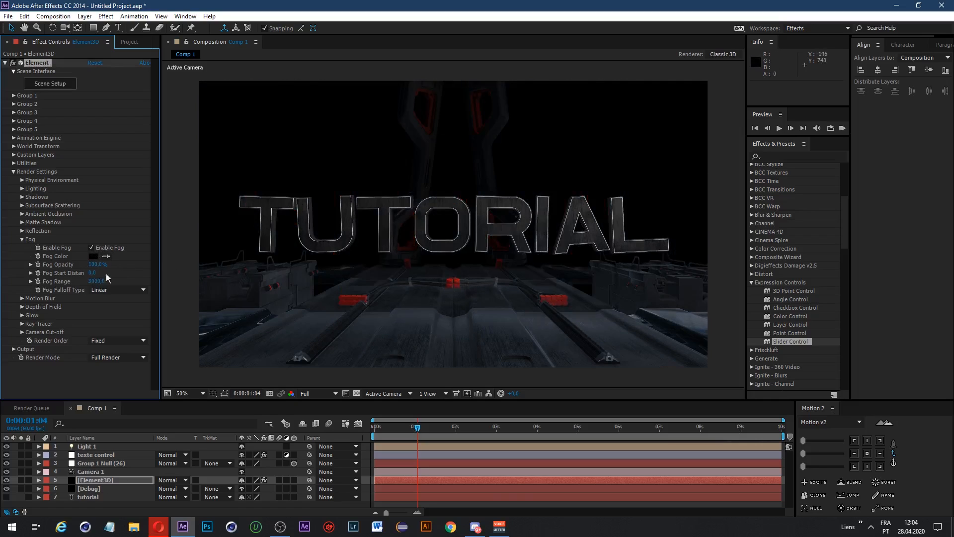
# Step: Try a different range for the black fog and set the fog opacity to 50%
pyautogui.moveTo(100, 284); pyautogui.dragTo(60, 284)
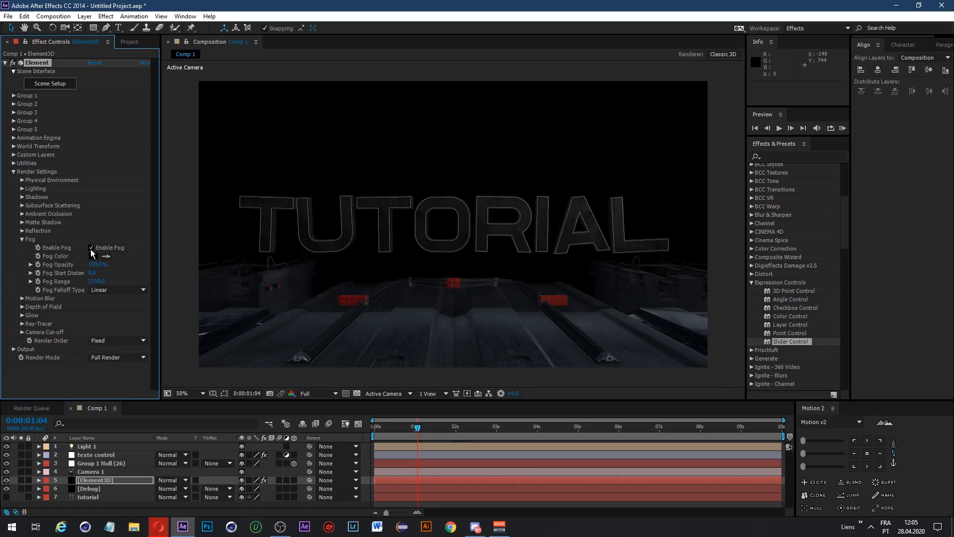
pyautogui.click(96, 264)
pyautogui.write('50')
pyautogui.press('Return')
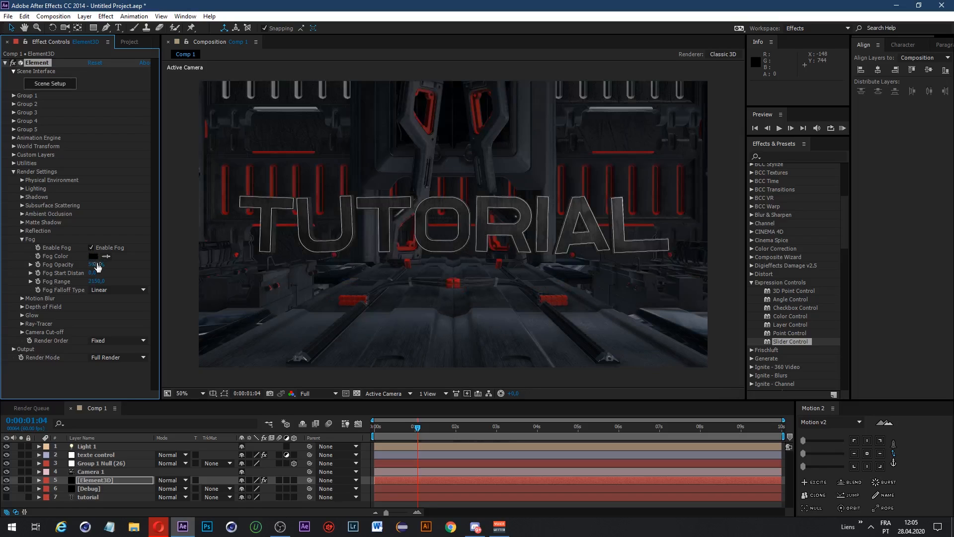
# Step: Set the fog color to red (FF0000) and raise the fog start distance to about 1780
pyautogui.click(92, 256)
pyautogui.write('ff0000')
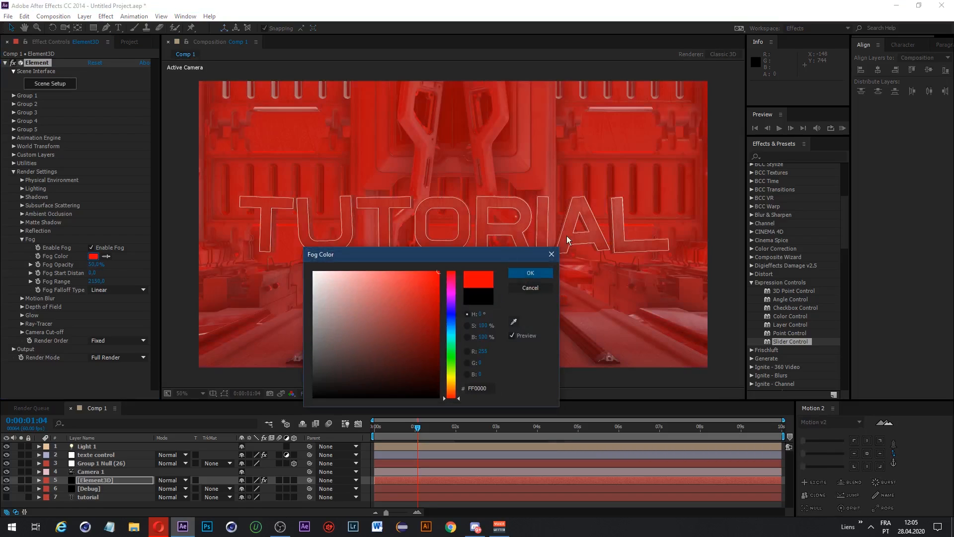
pyautogui.click(527, 273)
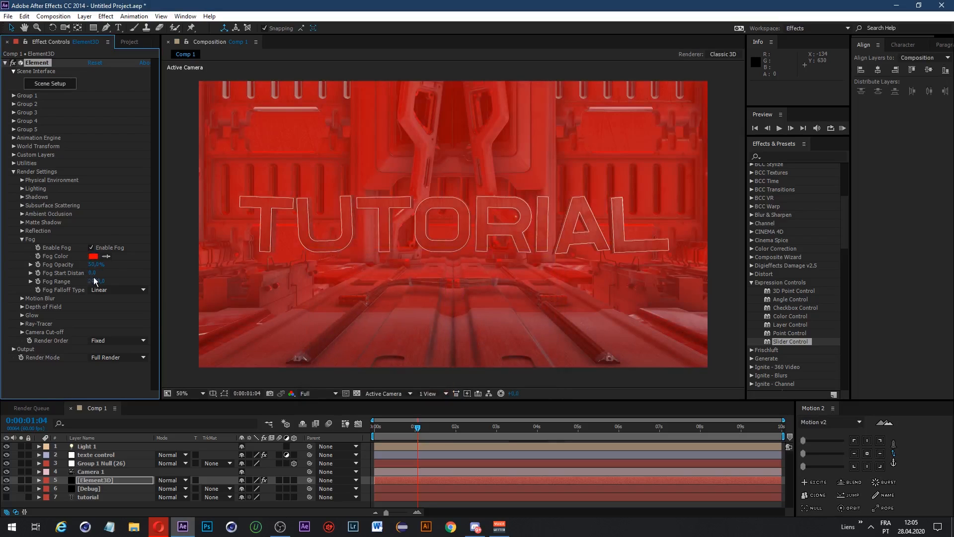
pyautogui.moveTo(141, 276); pyautogui.dragTo(204, 272)
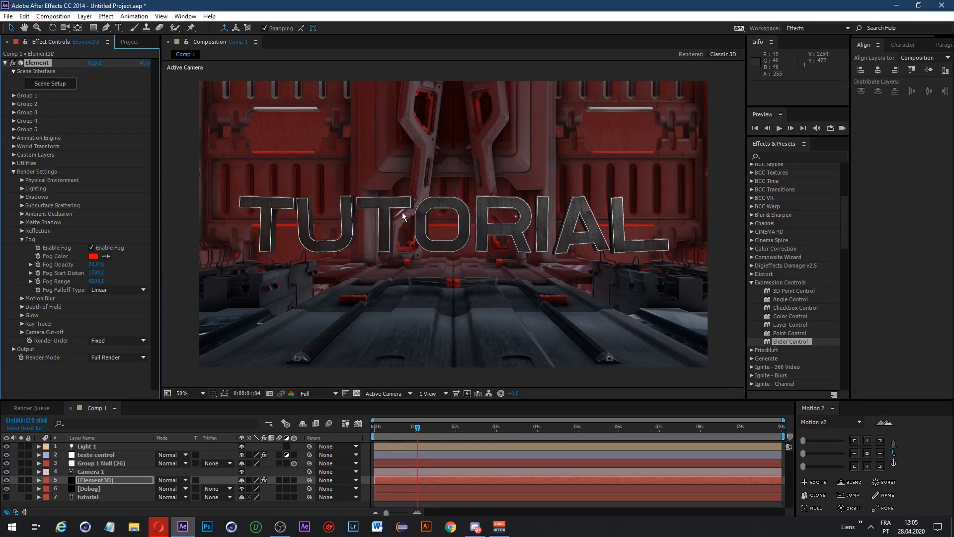
# Step: Try the glow with Luminance and Illumination as its source, and leave it set to Illumination but disabled
pyautogui.click(22, 314)
pyautogui.scroll(-3, 30, 298)
pyautogui.click(90, 267)
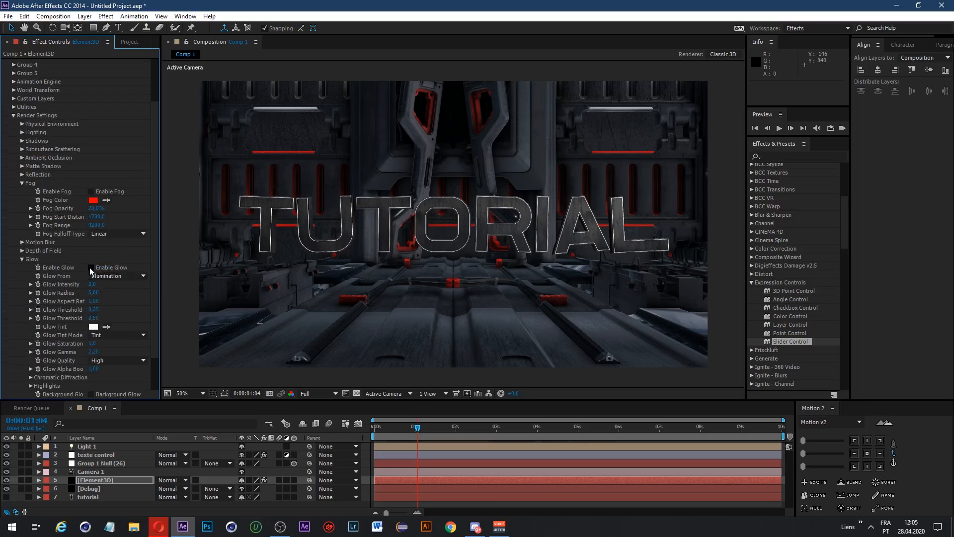
pyautogui.click(99, 277)
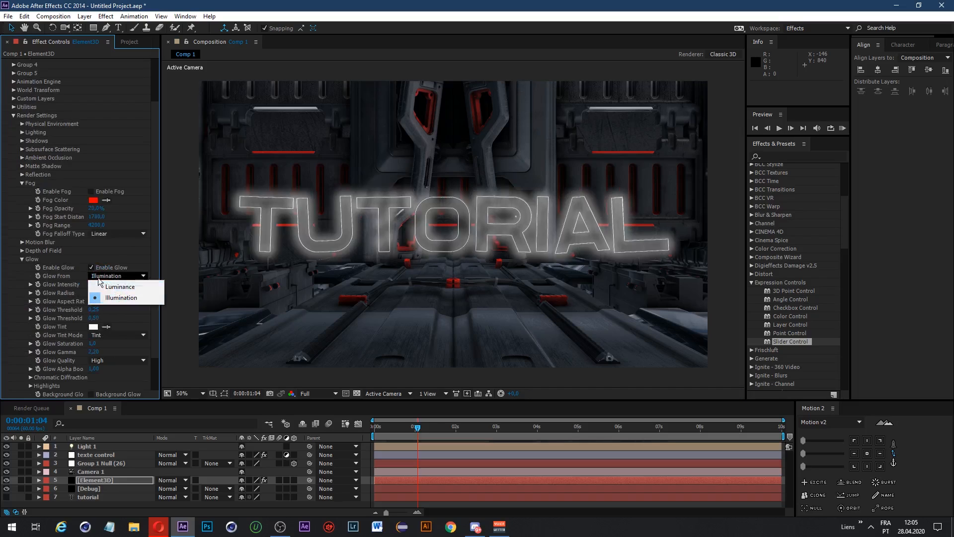
pyautogui.click(101, 285)
pyautogui.click(93, 275)
pyautogui.click(98, 280)
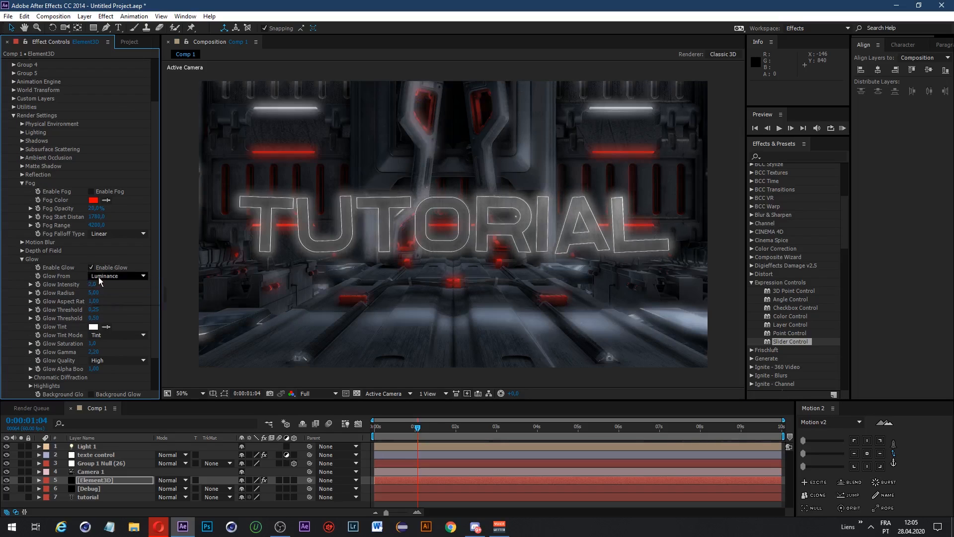
pyautogui.click(98, 277)
pyautogui.click(99, 296)
pyautogui.click(90, 267)
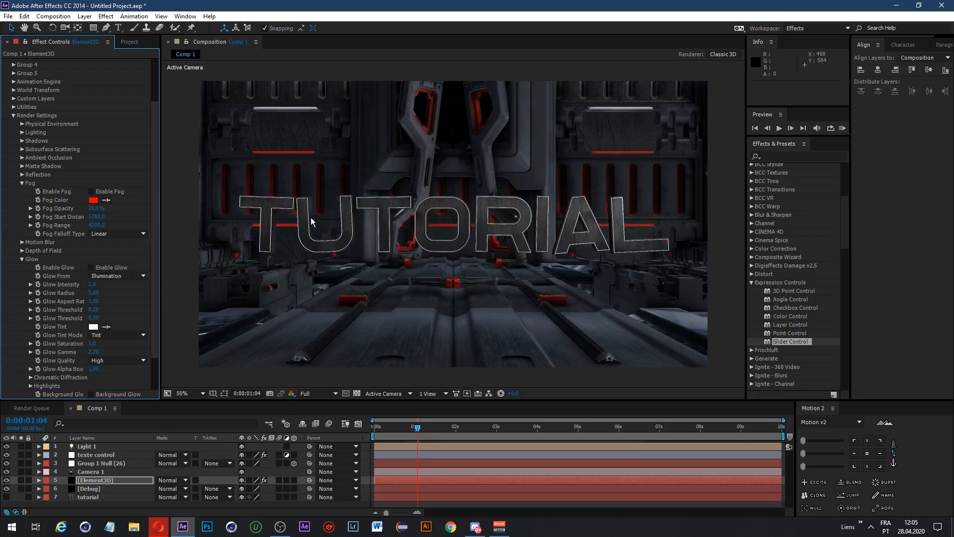
# Step: Raise the Diffuse pass to 1.75 in the multi-pass mixer of the output settings
pyautogui.click(22, 259)
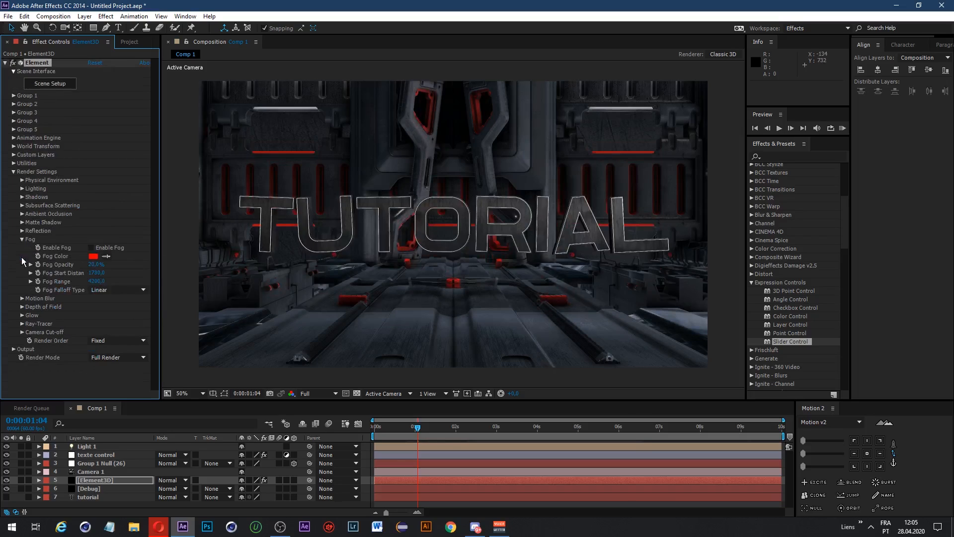
pyautogui.click(13, 350)
pyautogui.scroll(-5, 120, 280)
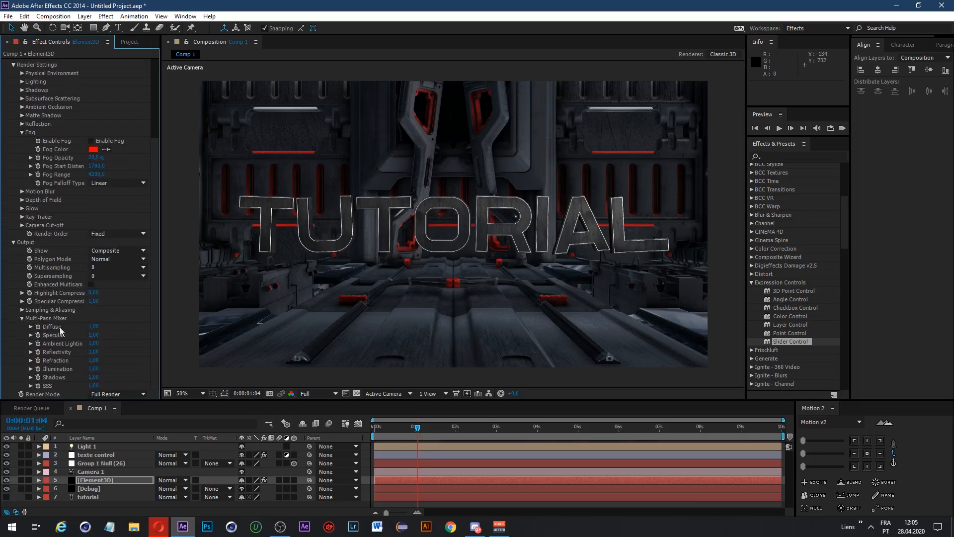
pyautogui.moveTo(94, 326); pyautogui.dragTo(191, 326)
pyautogui.hotkey('ctrl', 'z')
pyautogui.moveTo(95, 326); pyautogui.dragTo(134, 327)
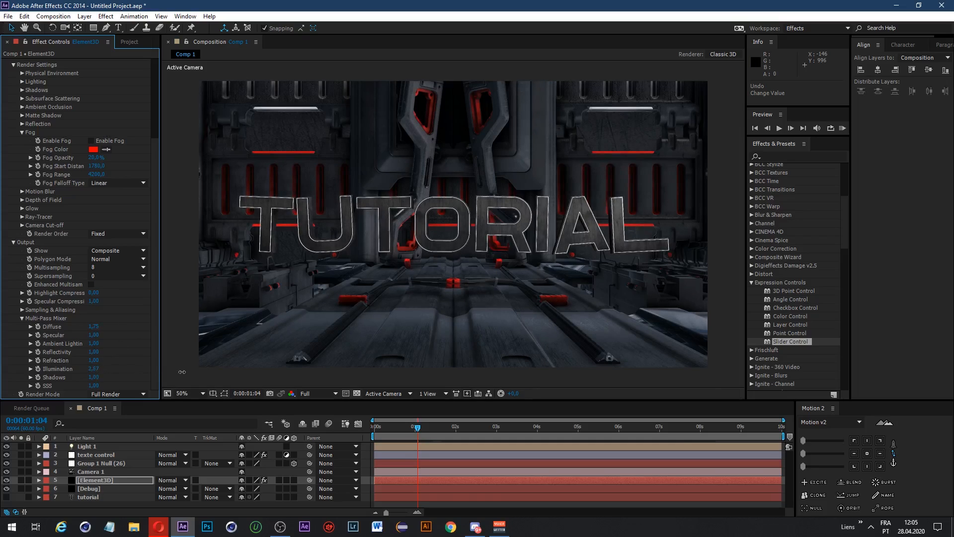
# Step: Try stronger Illumination values in the multi-pass mixer and undo the changes
pyautogui.moveTo(94, 369); pyautogui.dragTo(158, 373)
pyautogui.moveTo(25, 366); pyautogui.dragTo(2, 358)
pyautogui.moveTo(258, 356); pyautogui.dragTo(249, 355)
pyautogui.moveTo(3, 353); pyautogui.dragTo(489, 324)
pyautogui.moveTo(2, 329); pyautogui.dragTo(304, 374)
pyautogui.moveTo(48, 396); pyautogui.dragTo(193, 383)
pyautogui.hotkey('ctrl', 'z')
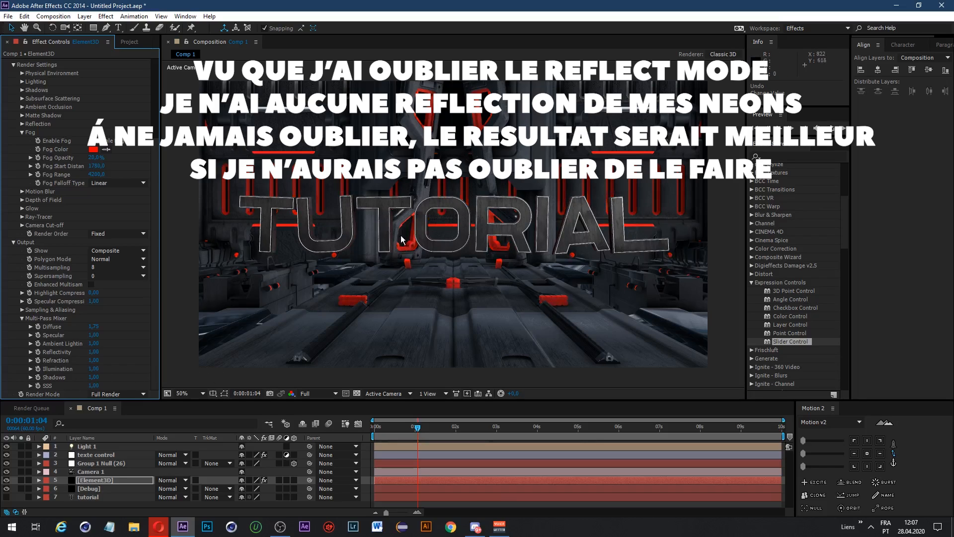
pyautogui.moveTo(79, 371); pyautogui.dragTo(219, 370)
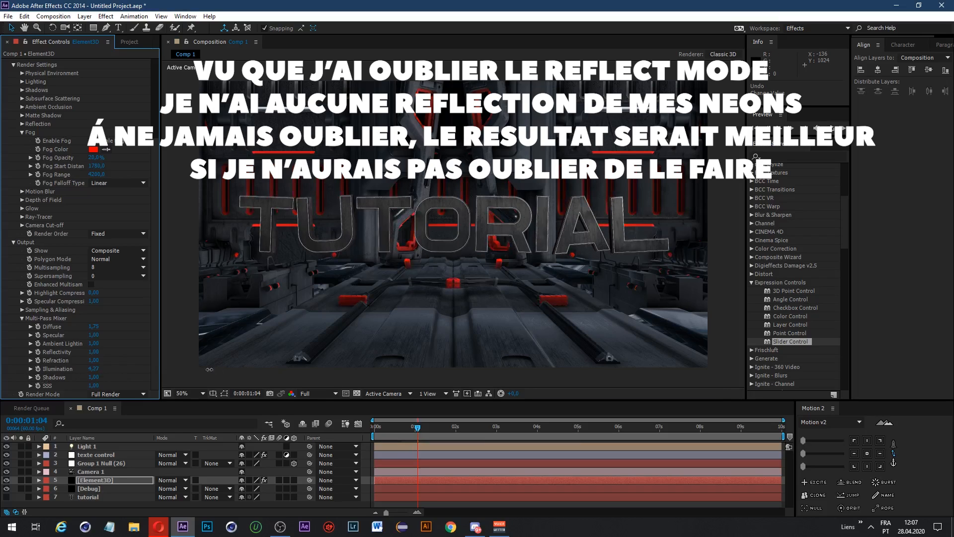
pyautogui.hotkey('ctrl', 'z')
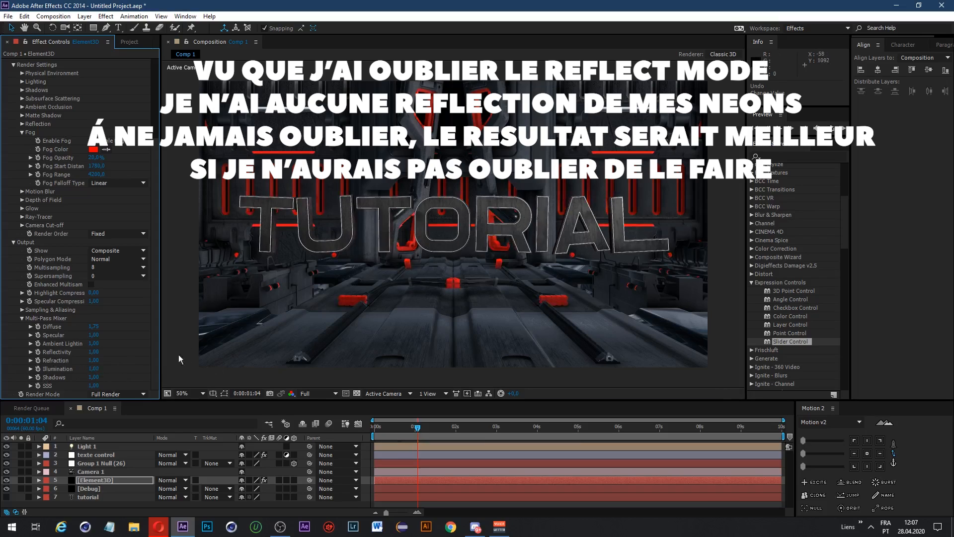
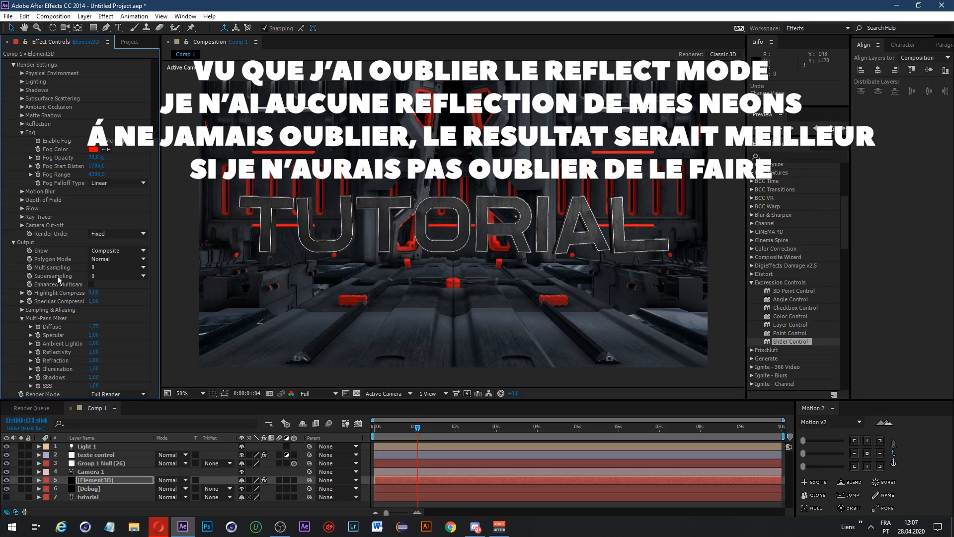
pyautogui.click(98, 276)
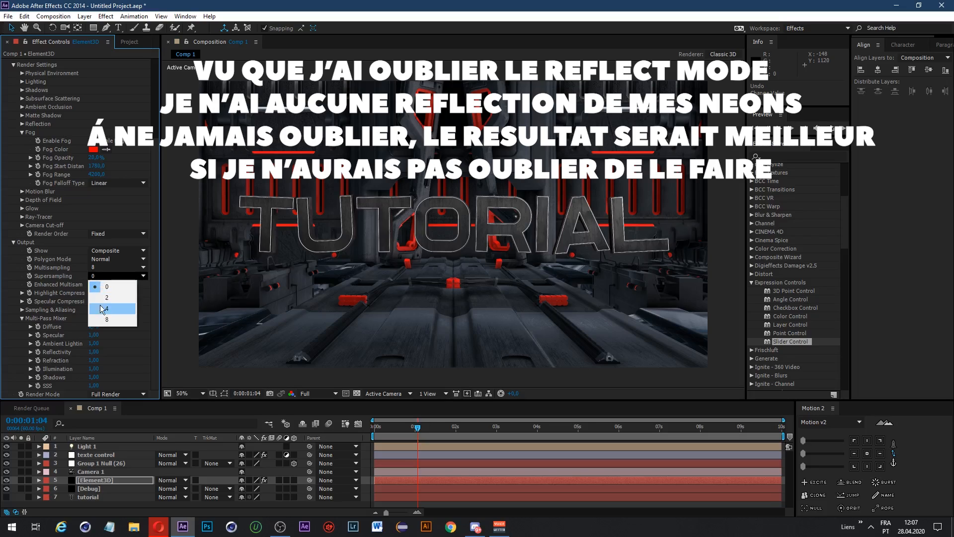
pyautogui.click(91, 268)
pyautogui.click(91, 267)
pyautogui.click(45, 273)
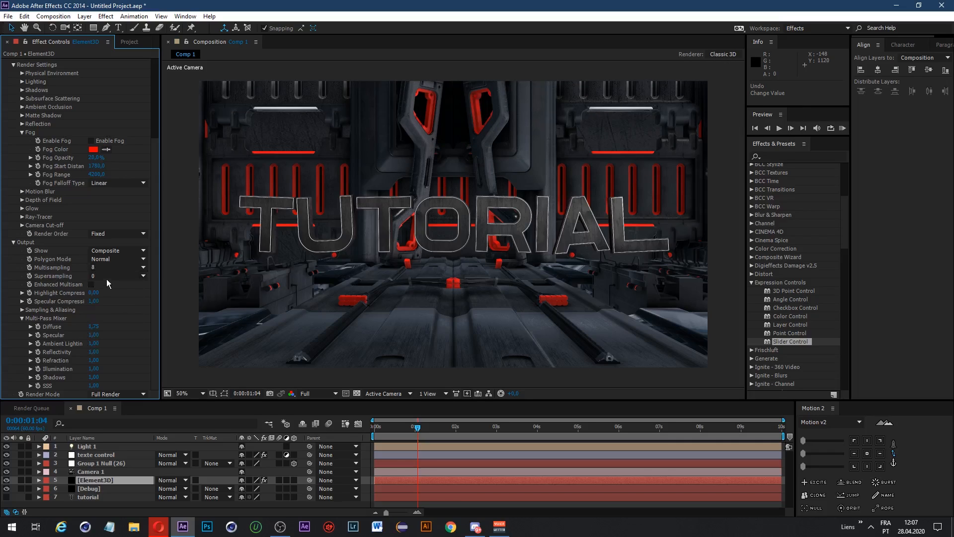
pyautogui.click(107, 278)
pyautogui.click(62, 282)
pyautogui.click(105, 276)
pyautogui.click(76, 279)
# Step: Set the output multisampling to 16 and the supersampling to 4
pyautogui.click(100, 268)
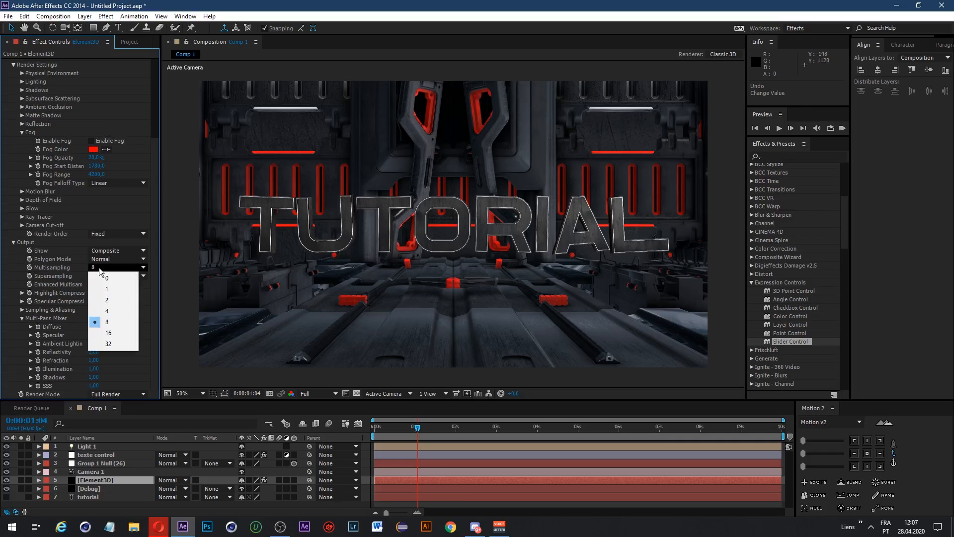
pyautogui.click(107, 332)
pyautogui.click(107, 277)
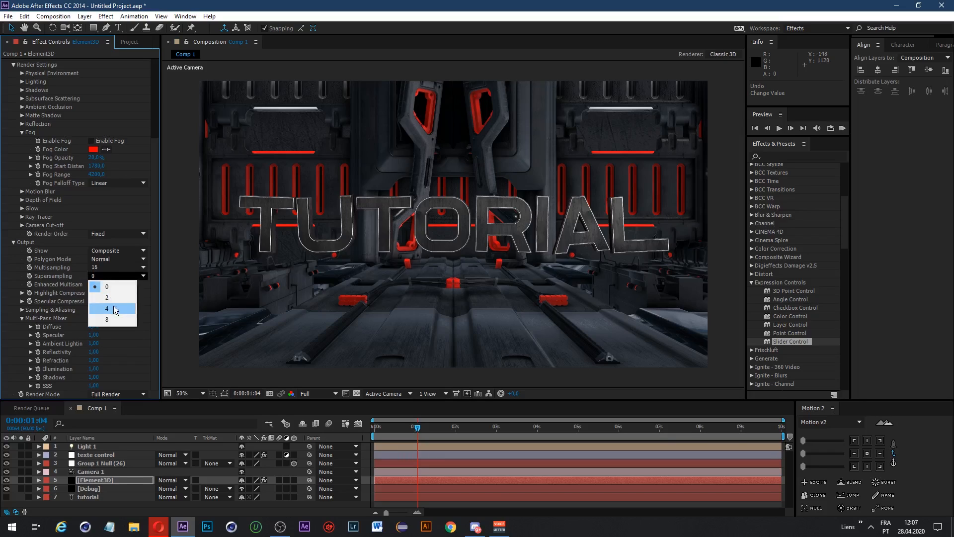
pyautogui.click(114, 309)
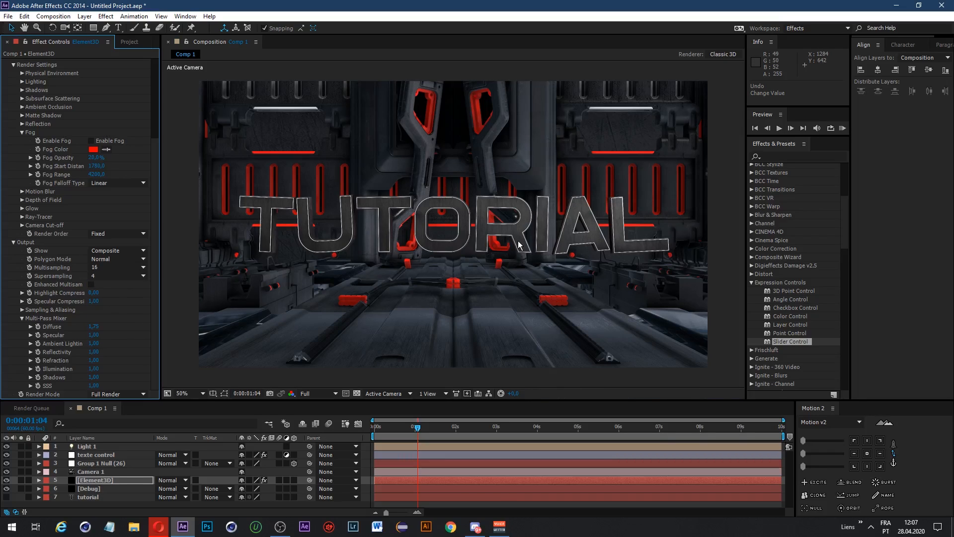
pyautogui.click(107, 268)
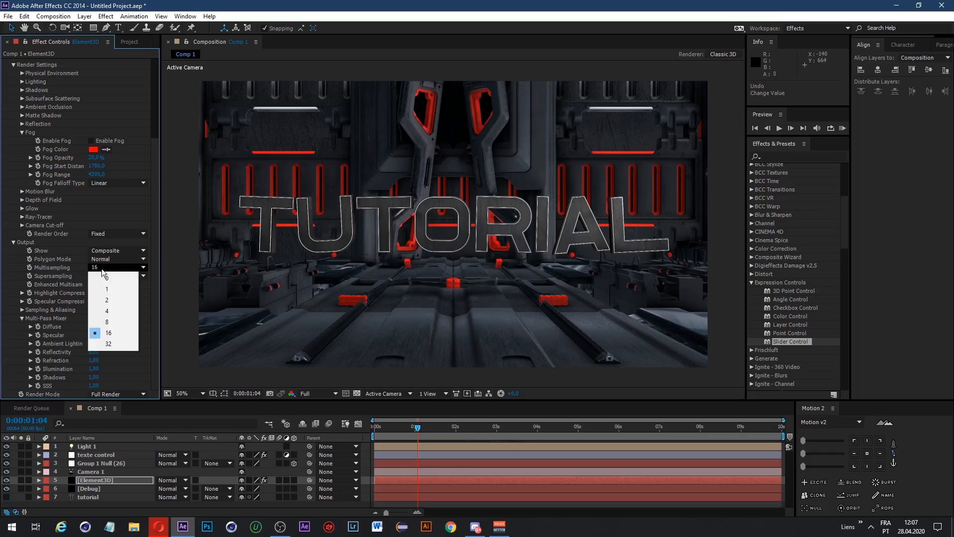
pyautogui.click(64, 275)
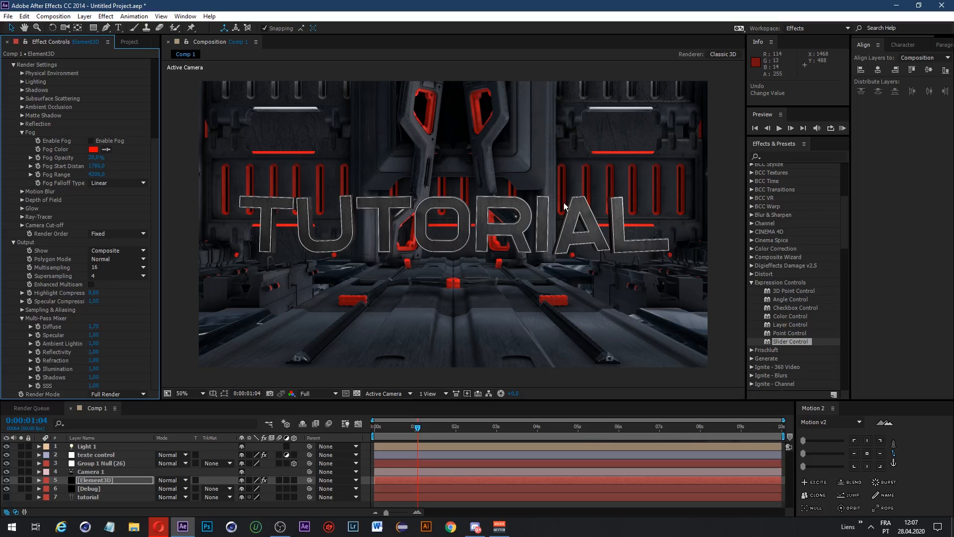
# Step: Turn the output's multisampling and supersampling both down to 0
pyautogui.click(119, 267)
pyautogui.click(119, 273)
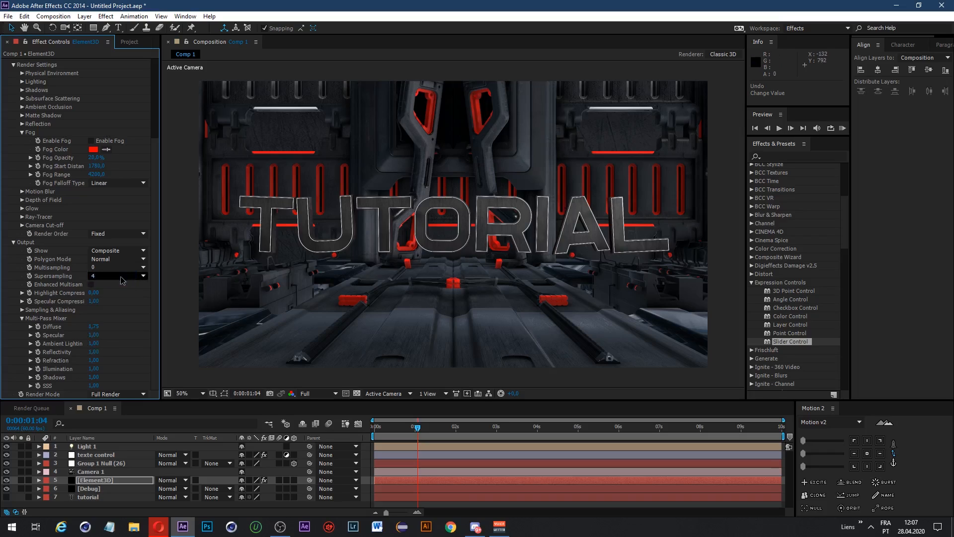
pyautogui.click(121, 278)
pyautogui.click(122, 283)
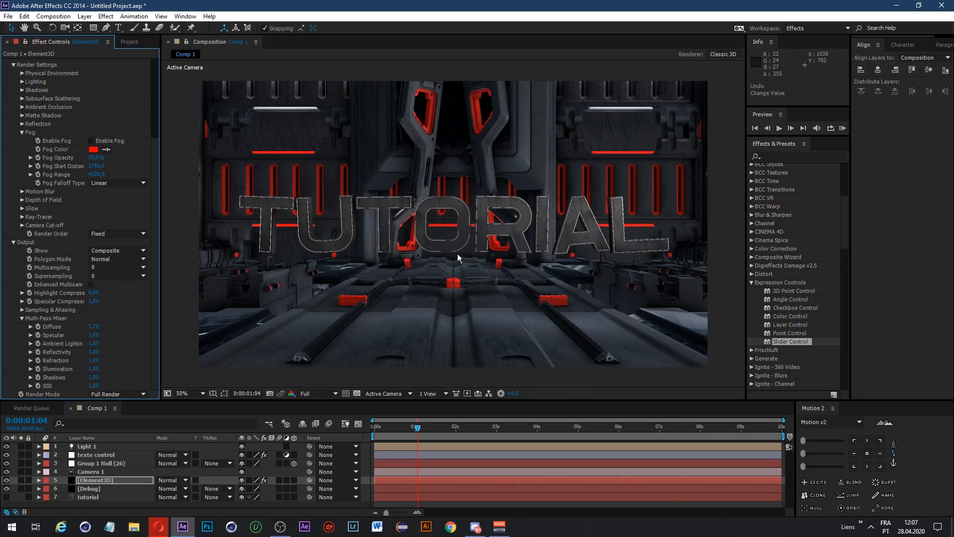
# Step: Try multisampling at 1 and raise it to 8, with supersampling at 2
pyautogui.click(119, 267)
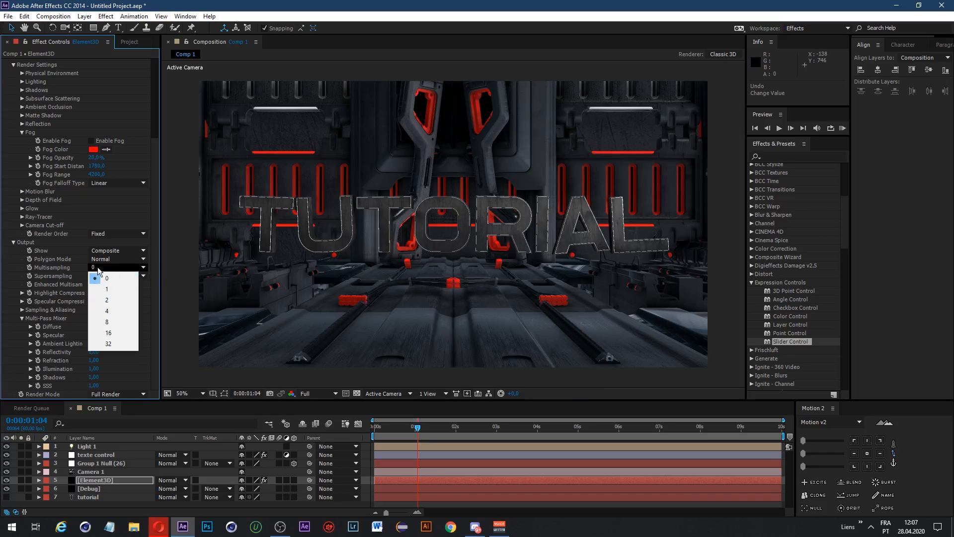
pyautogui.click(104, 289)
pyautogui.click(106, 297)
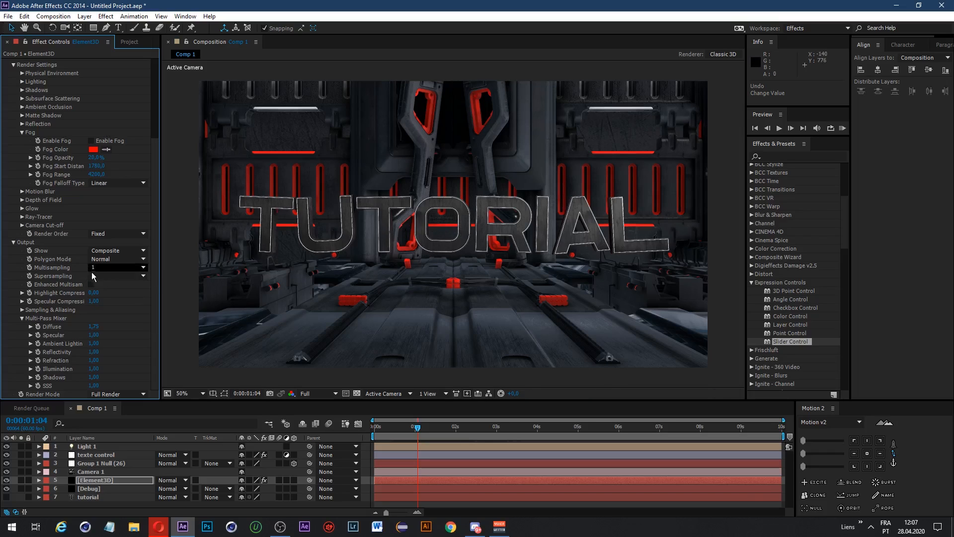
pyautogui.click(130, 267)
pyautogui.click(106, 322)
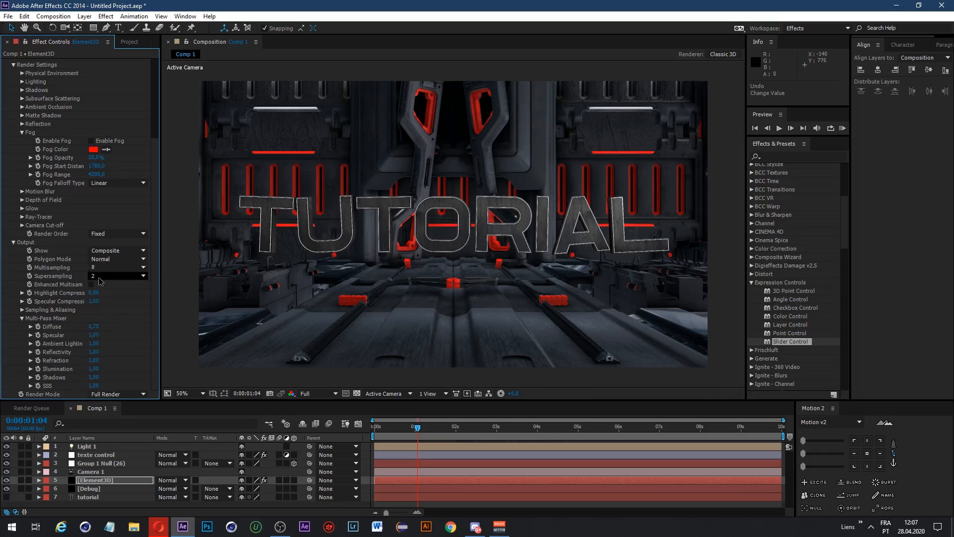
# Step: Set supersampling to 8 and multisampling to 16, and inspect the title's letter edges up close
pyautogui.click(130, 276)
pyautogui.click(109, 320)
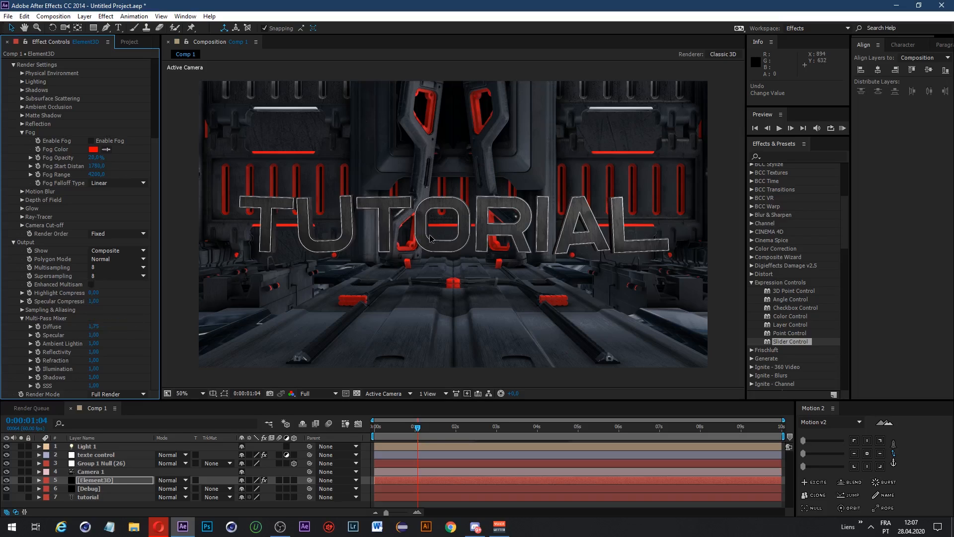
pyautogui.click(125, 270)
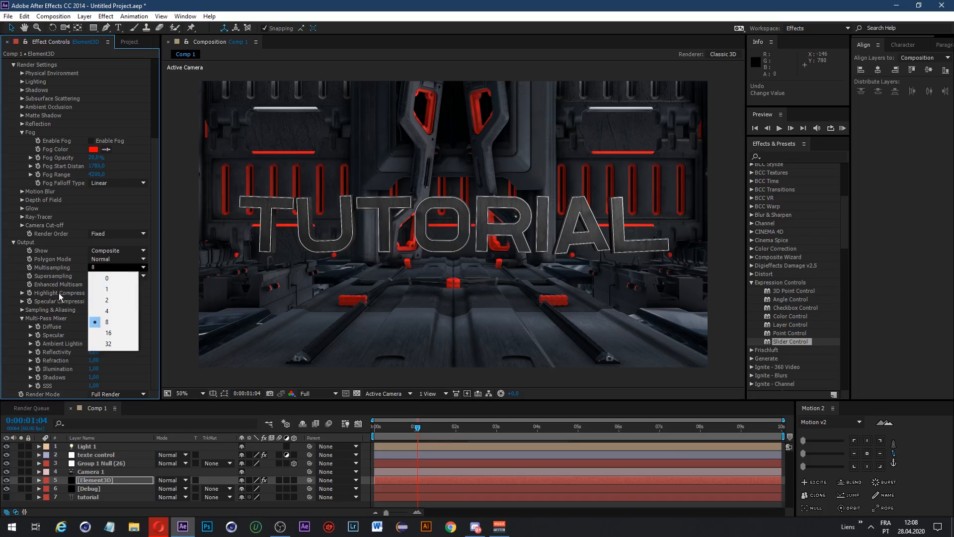
pyautogui.click(108, 332)
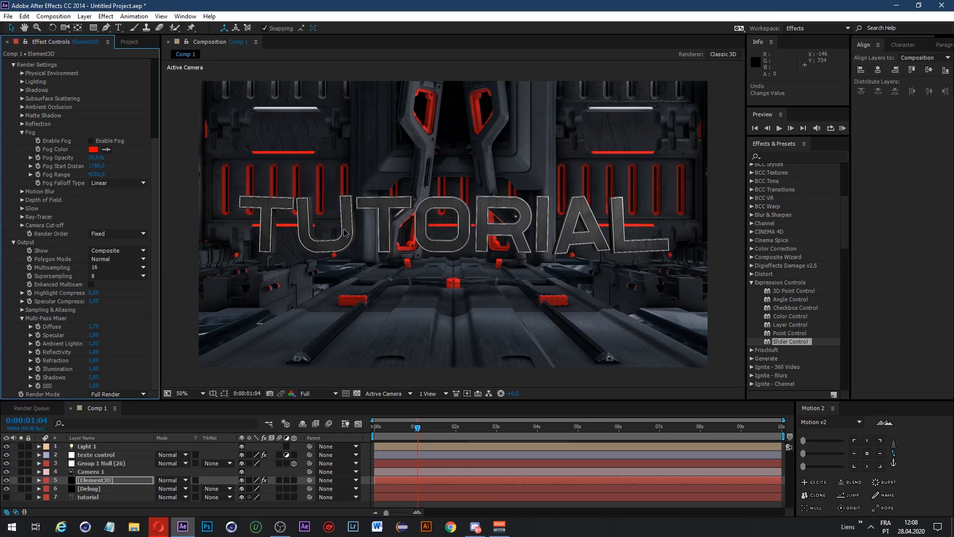
pyautogui.scroll(3, 402, 261)
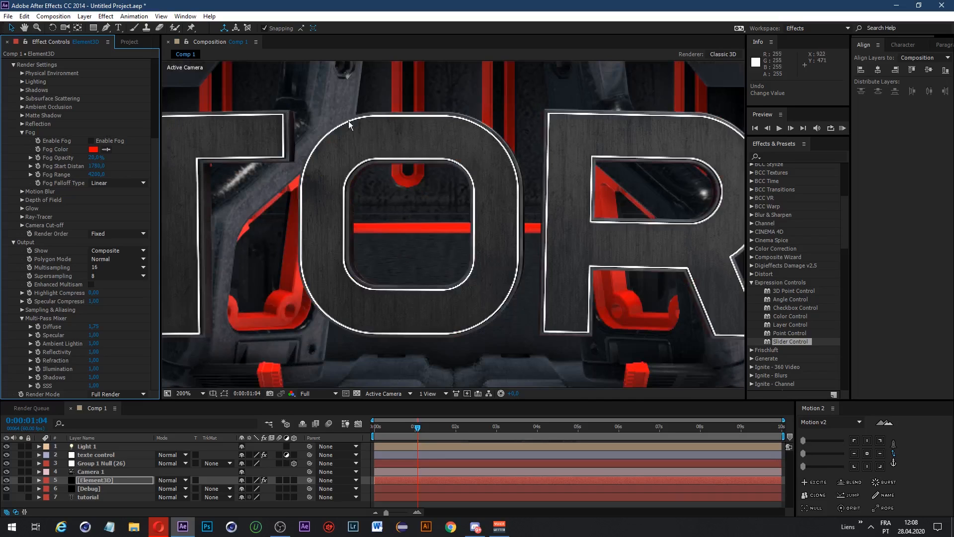
pyautogui.scroll(-4, 348, 245)
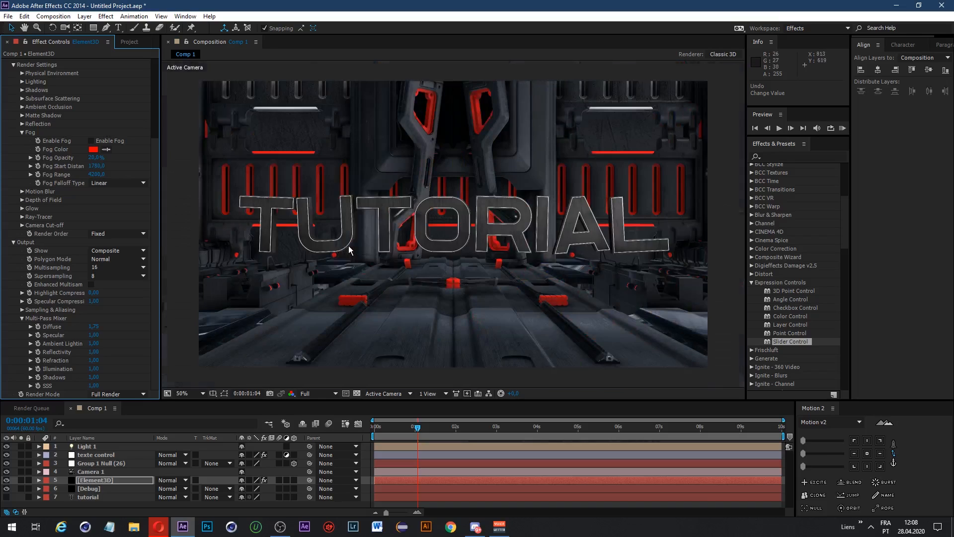
pyautogui.scroll(-1, 352, 257)
pyautogui.scroll(1, 353, 257)
# Step: Set multisampling to 8 and supersampling to 0 in the output settings
pyautogui.click(102, 267)
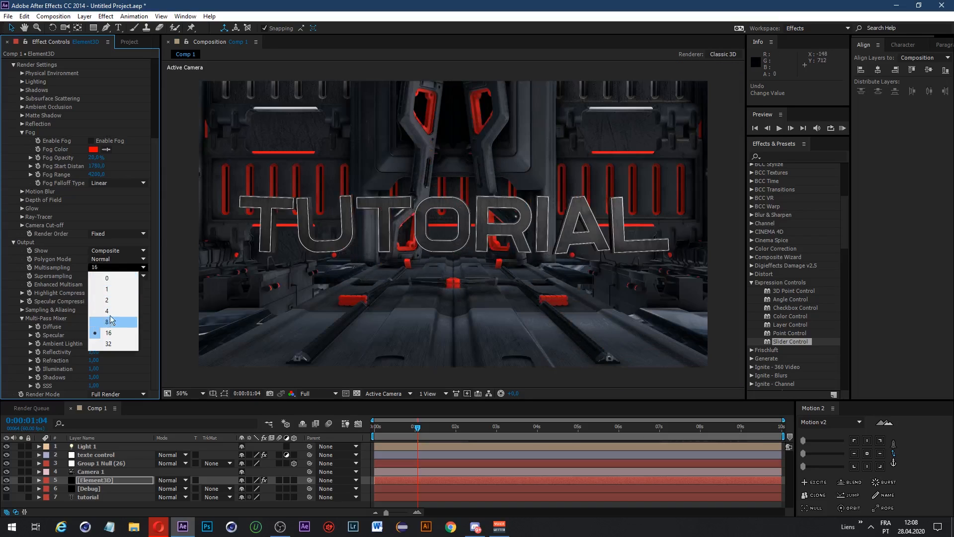
pyautogui.click(112, 320)
pyautogui.click(106, 276)
pyautogui.click(107, 284)
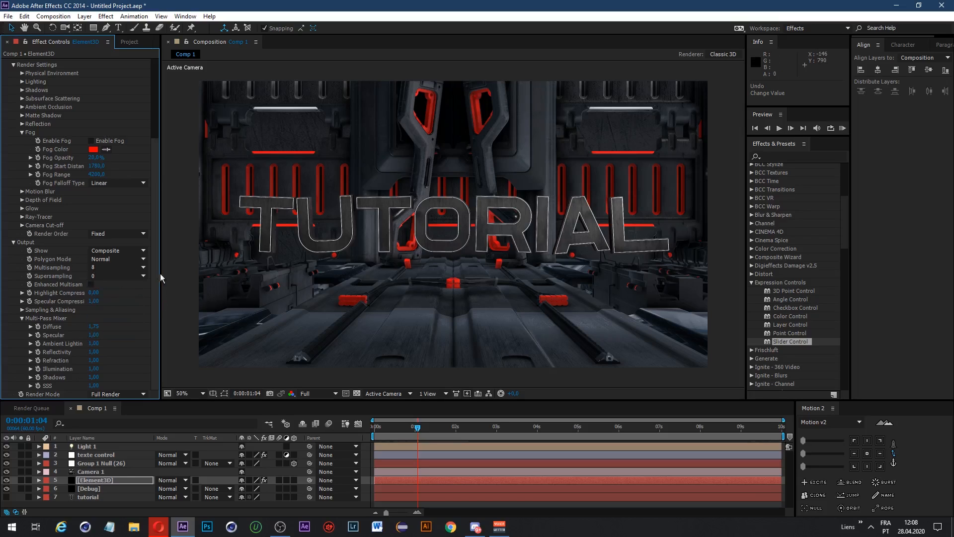
pyautogui.click(123, 267)
pyautogui.click(40, 279)
pyautogui.click(100, 276)
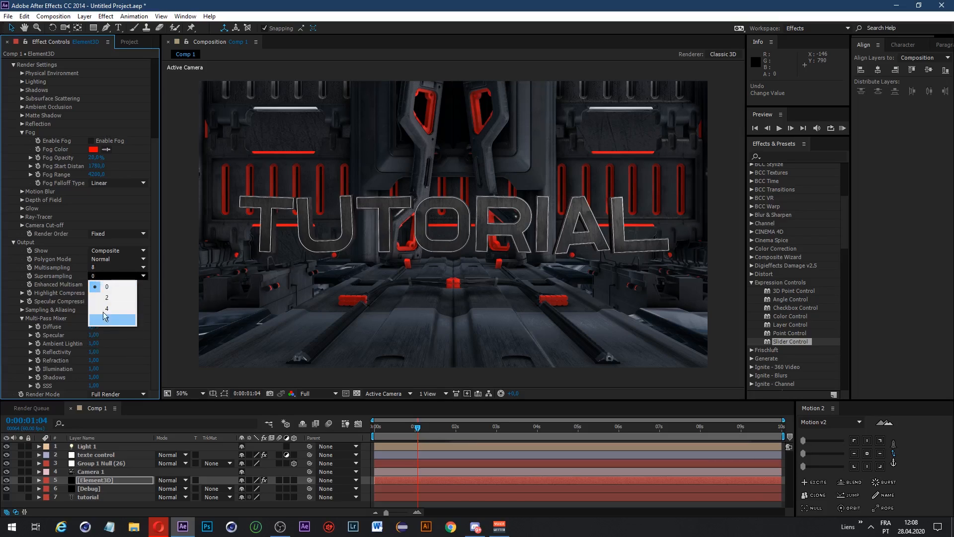
pyautogui.click(141, 314)
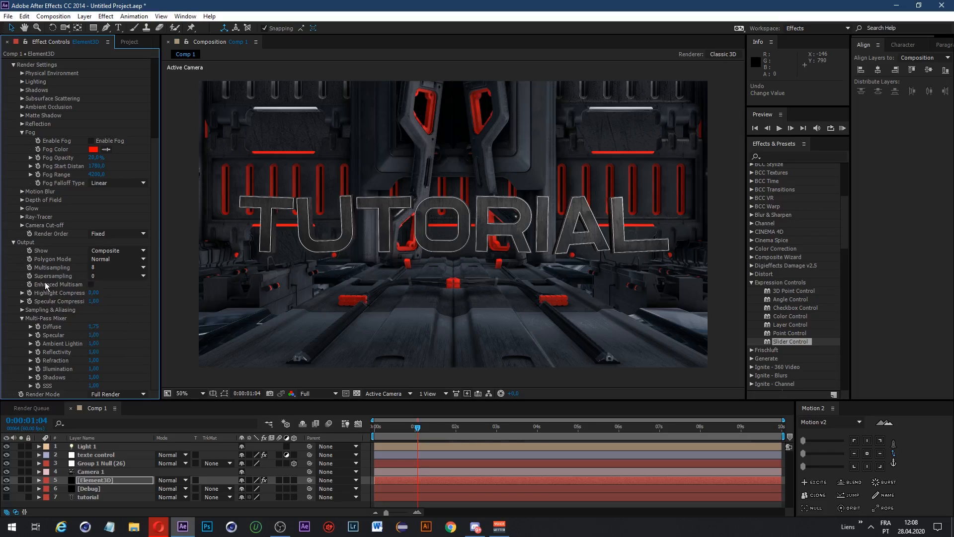
# Step: Try enhanced multisampling on and off while inspecting the title's letter edges up close
pyautogui.click(91, 284)
pyautogui.click(92, 285)
pyautogui.click(91, 284)
pyautogui.scroll(6, 468, 283)
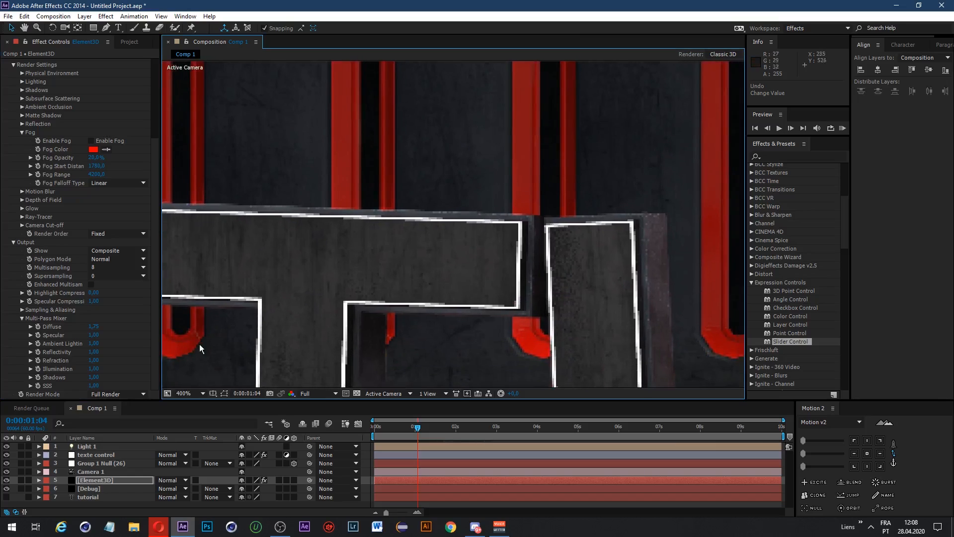
pyautogui.click(92, 284)
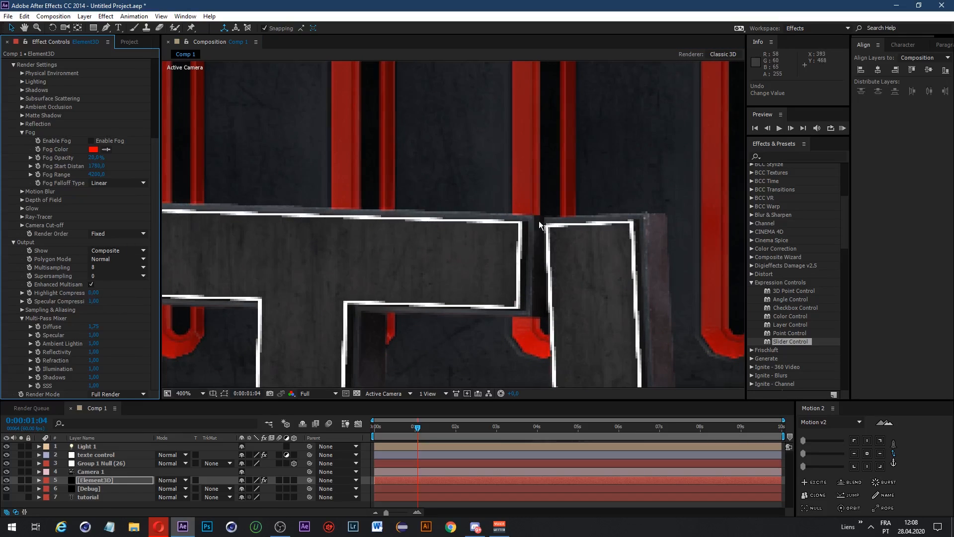
pyautogui.scroll(-4, 506, 234)
pyautogui.click(202, 393)
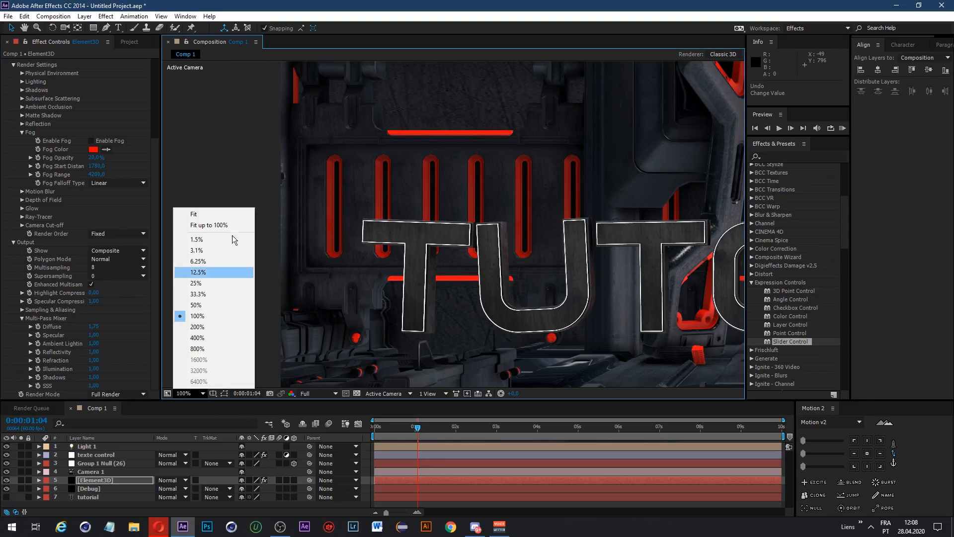
pyautogui.click(219, 272)
pyautogui.click(92, 284)
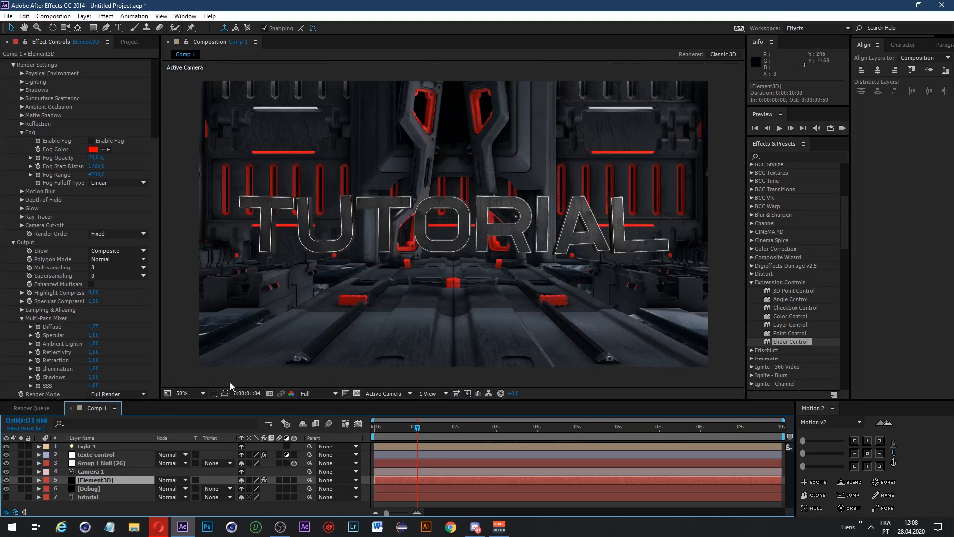
# Step: Try changing the first slider value on the texte control layer, and undo it
pyautogui.click(97, 471)
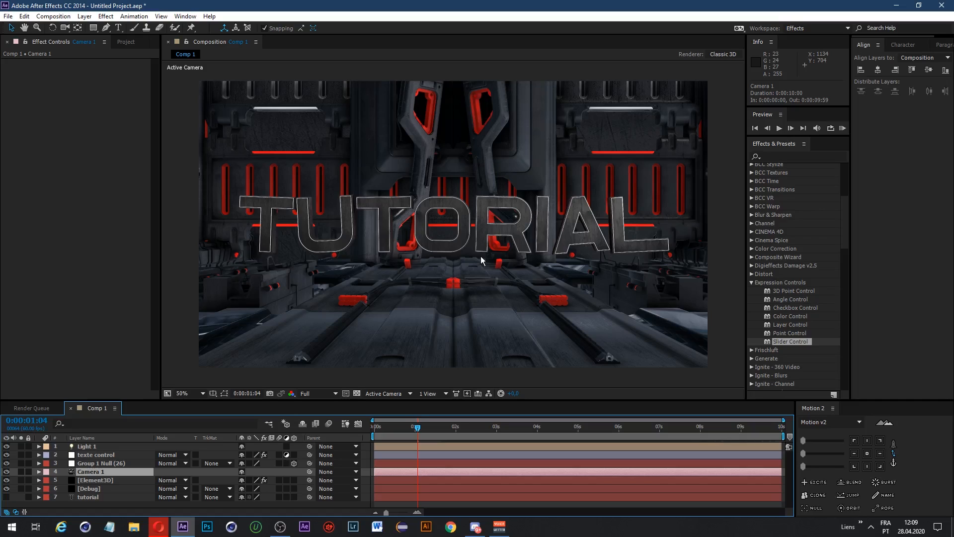
pyautogui.click(127, 453)
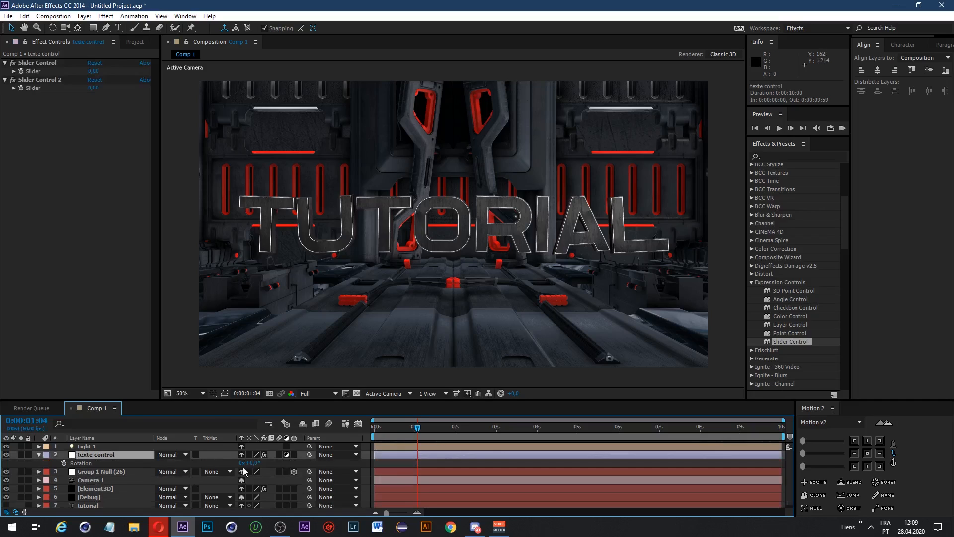
pyautogui.click(94, 456)
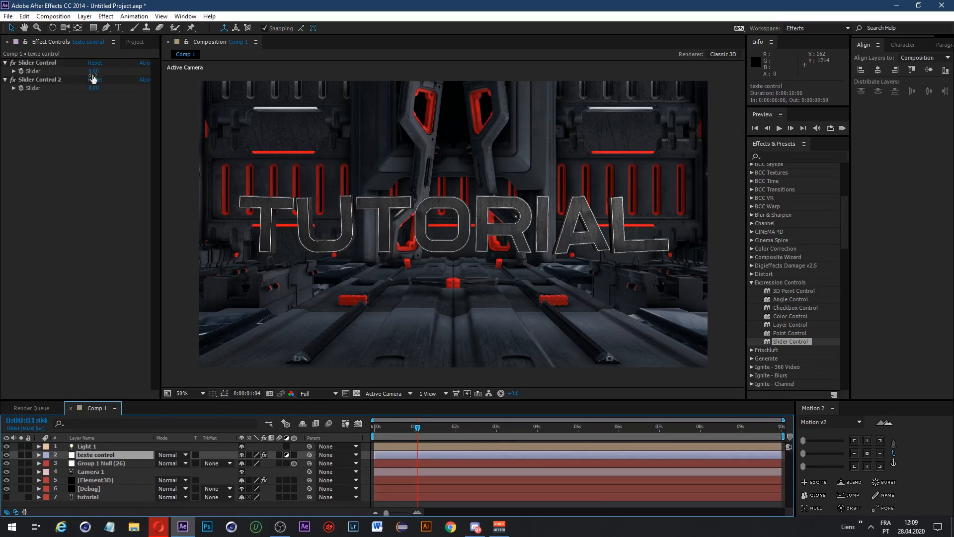
pyautogui.moveTo(94, 72); pyautogui.dragTo(175, 120)
pyautogui.hotkey('ctrl', 'z')
pyautogui.hotkey('ctrl', 'z')
# Step: Try moving Camera 1 around the title with the camera tool, and undo the moves
pyautogui.click(91, 471)
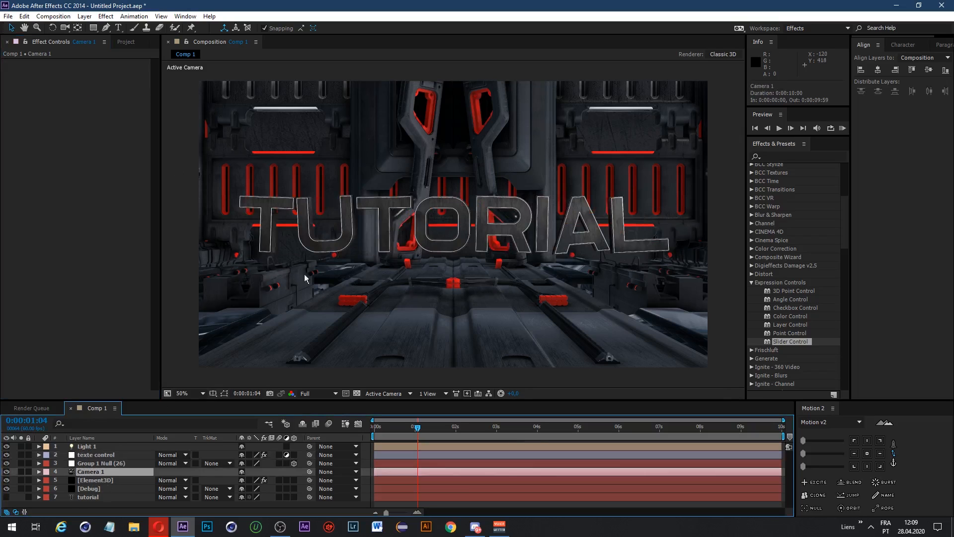
pyautogui.click(65, 28)
pyautogui.moveTo(447, 238); pyautogui.dragTo(427, 247)
pyautogui.hotkey('ctrl', 'z')
pyautogui.hotkey('ctrl', 'z')
pyautogui.hotkey('ctrl', 'z')
pyautogui.hotkey('ctrl', 'z')
# Step: Create a new null object and parent Camera 1 to it
pyautogui.rightClick(224, 447)
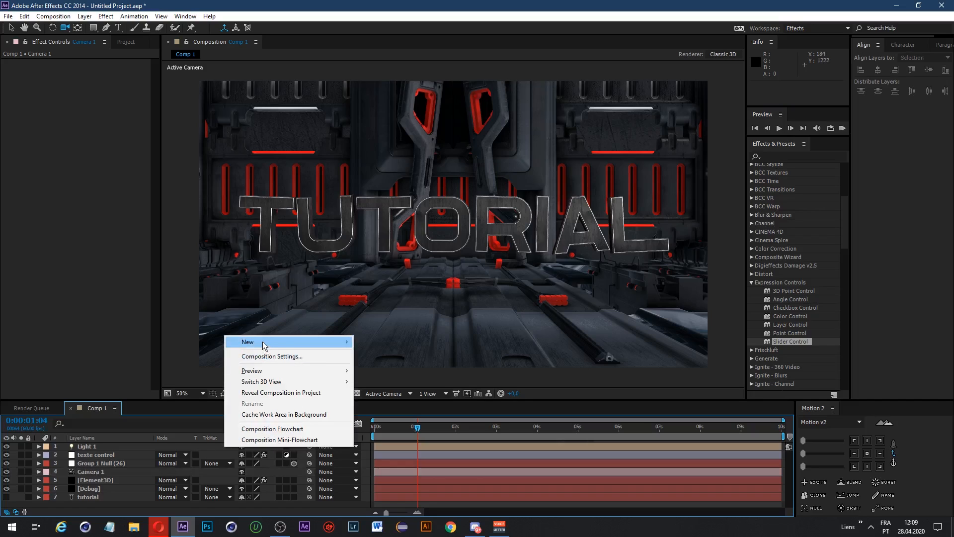
pyautogui.moveTo(263, 343)
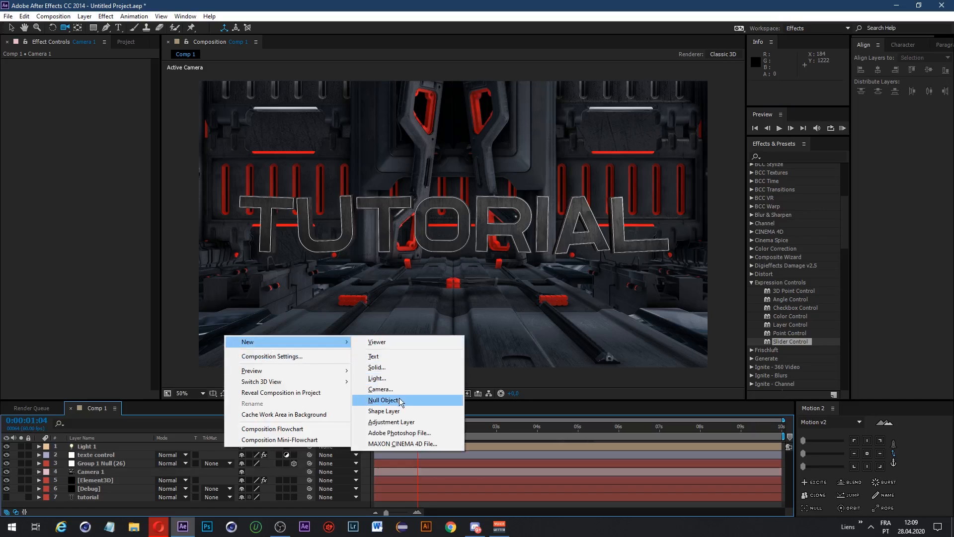
pyautogui.click(382, 403)
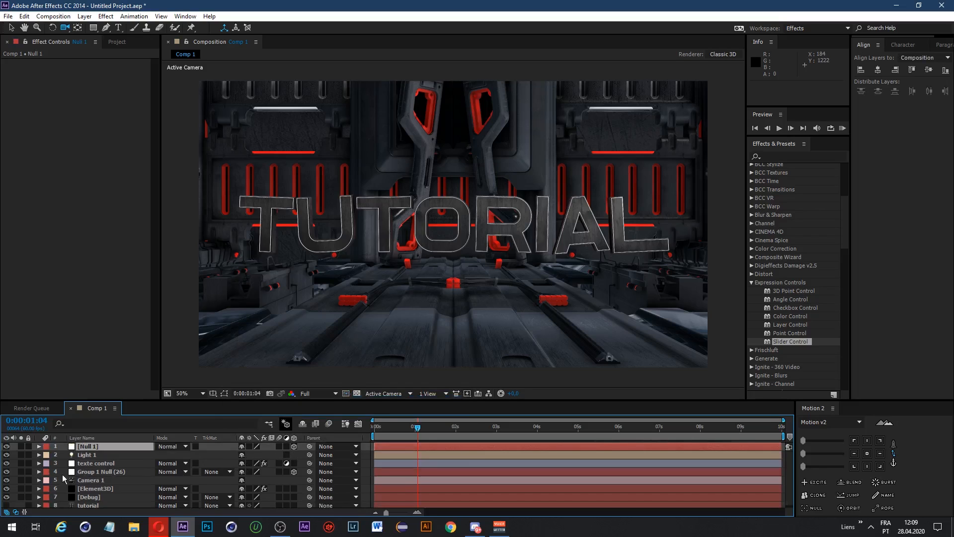
pyautogui.click(83, 480)
pyautogui.moveTo(310, 480); pyautogui.dragTo(116, 447)
# Step: Try rotating the camera's parent null to about -123° on X and 183° on Z
pyautogui.press('r')
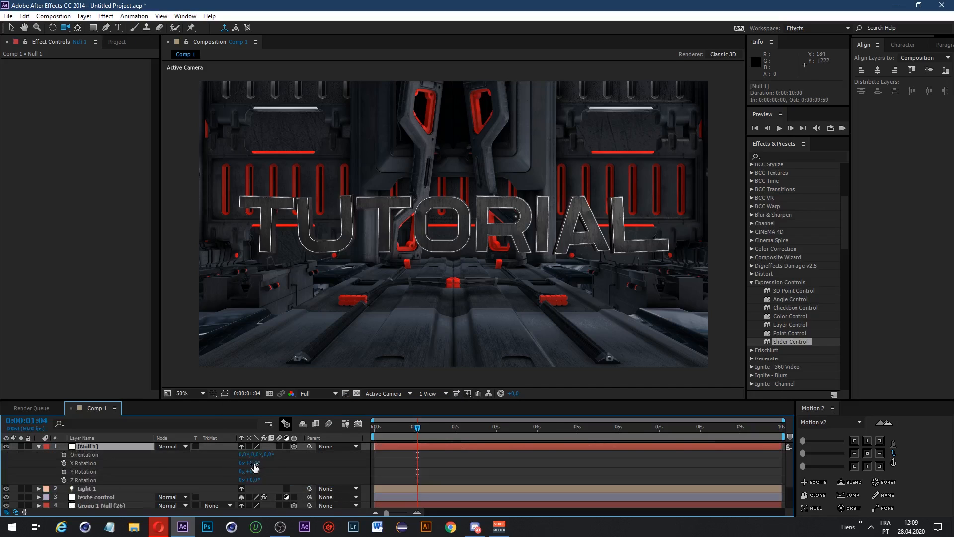
pyautogui.moveTo(254, 464); pyautogui.dragTo(382, 492)
pyautogui.hotkey('ctrl', 'z')
pyautogui.hotkey('ctrl', 'z')
pyautogui.hotkey('ctrl', 'z')
pyautogui.moveTo(257, 462); pyautogui.dragTo(172, 469)
pyautogui.moveTo(254, 466); pyautogui.dragTo(319, 481)
# Step: Try keyframing the null's X, Y and Z rotation, with X and Z set to 0° at another time
pyautogui.keyDown('shift'); pyautogui.click(80, 465); pyautogui.keyUp('shift')
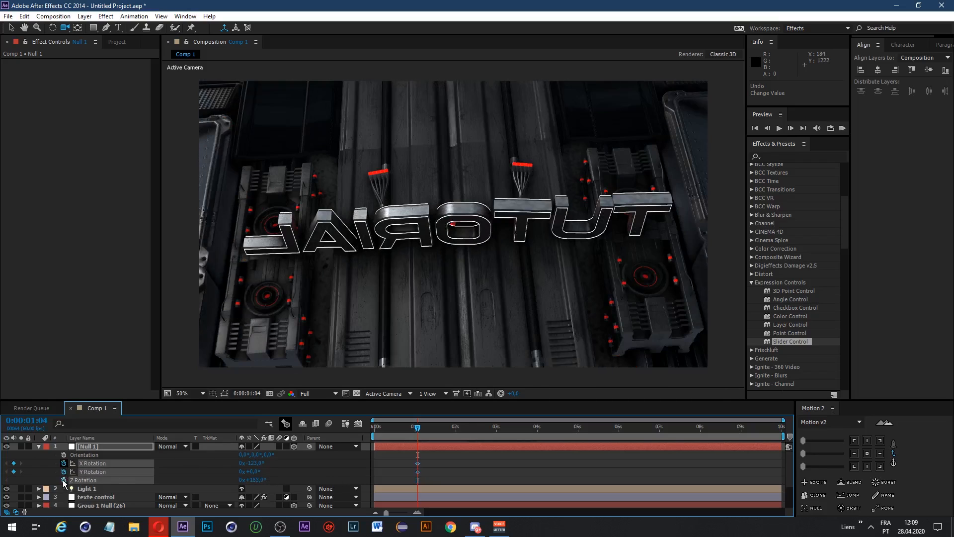
pyautogui.click(63, 479)
pyautogui.moveTo(446, 432); pyautogui.dragTo(411, 482)
pyautogui.click(252, 463)
pyautogui.write('0')
pyautogui.click(253, 480)
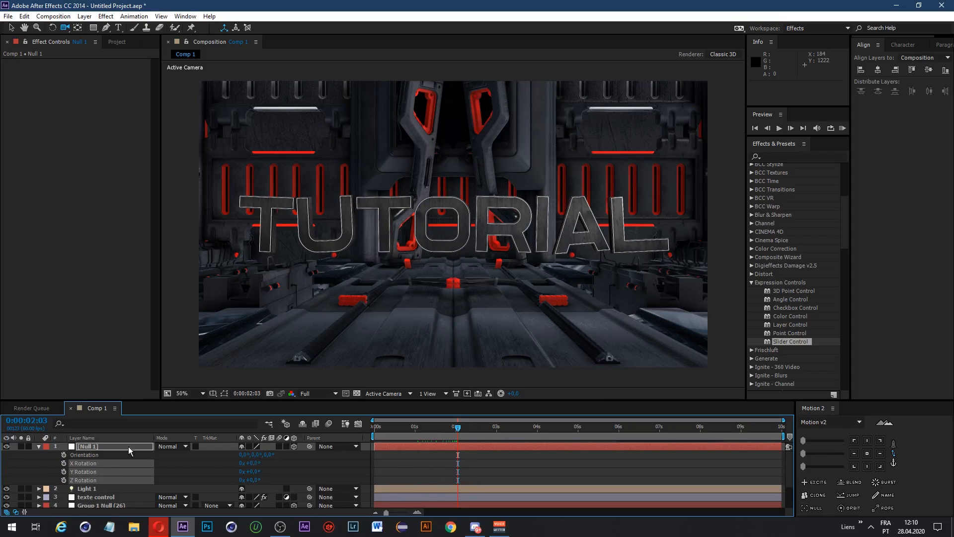
# Step: Duplicate the Element3D layer
pyautogui.click(108, 480)
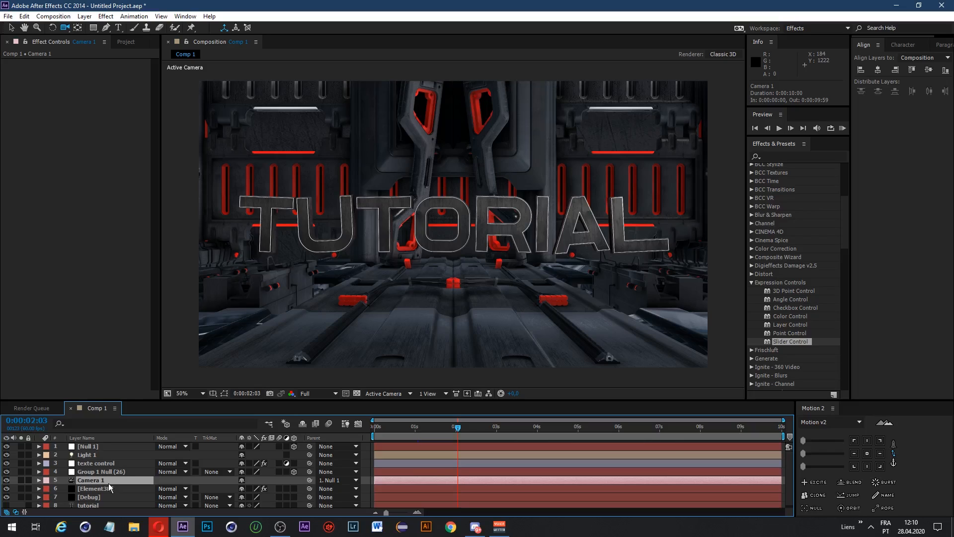
pyautogui.click(113, 486)
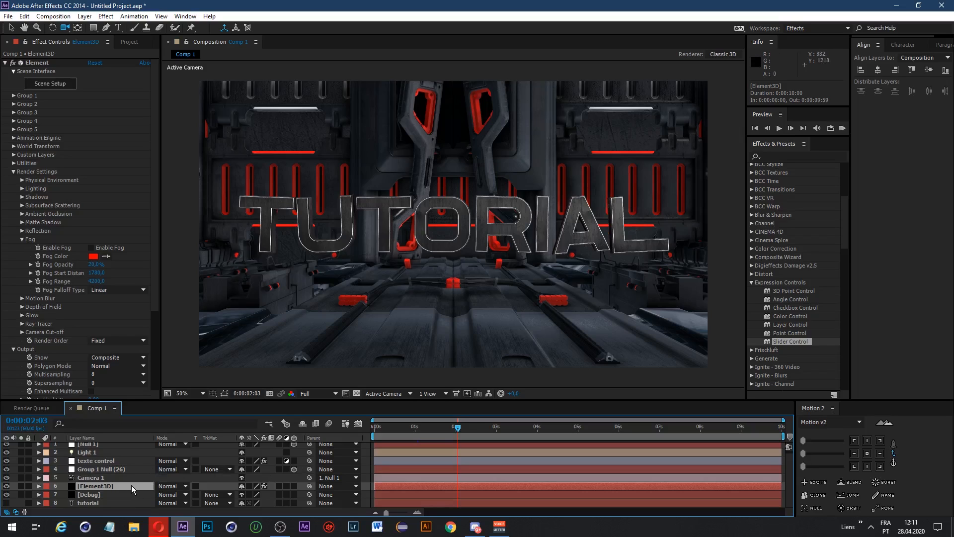
pyautogui.click(24, 17)
pyautogui.moveTo(12, 18)
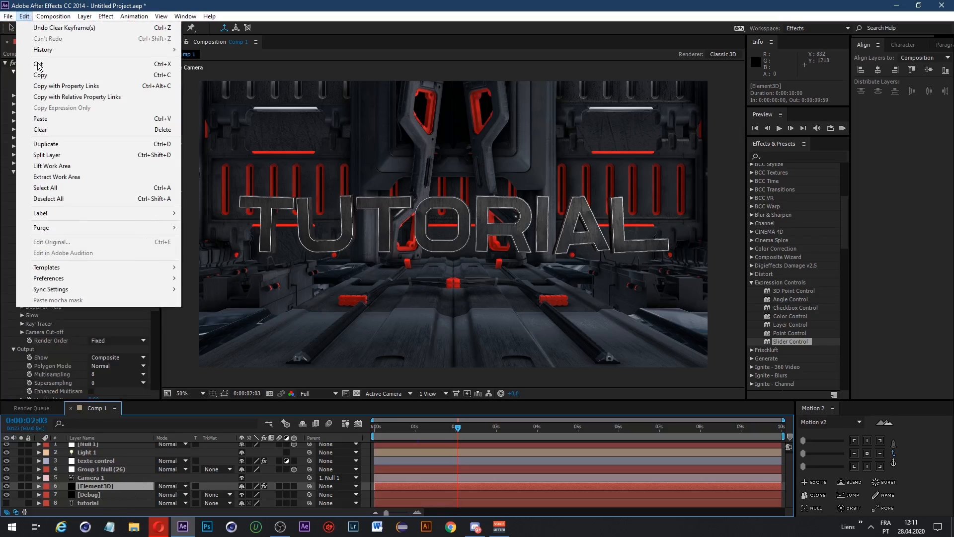
pyautogui.moveTo(85, 16)
pyautogui.click(67, 144)
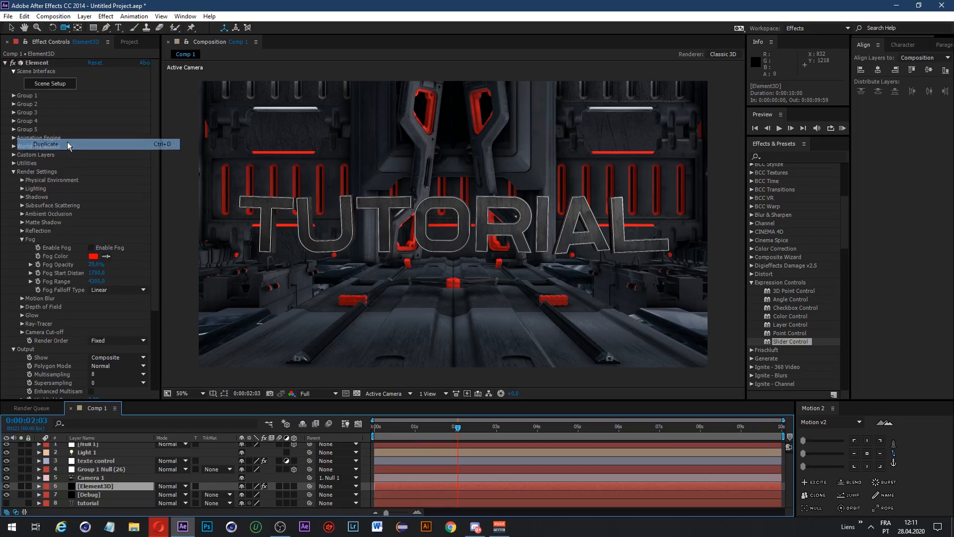
# Step: Try the texte control layer's second slider at 44
pyautogui.click(107, 461)
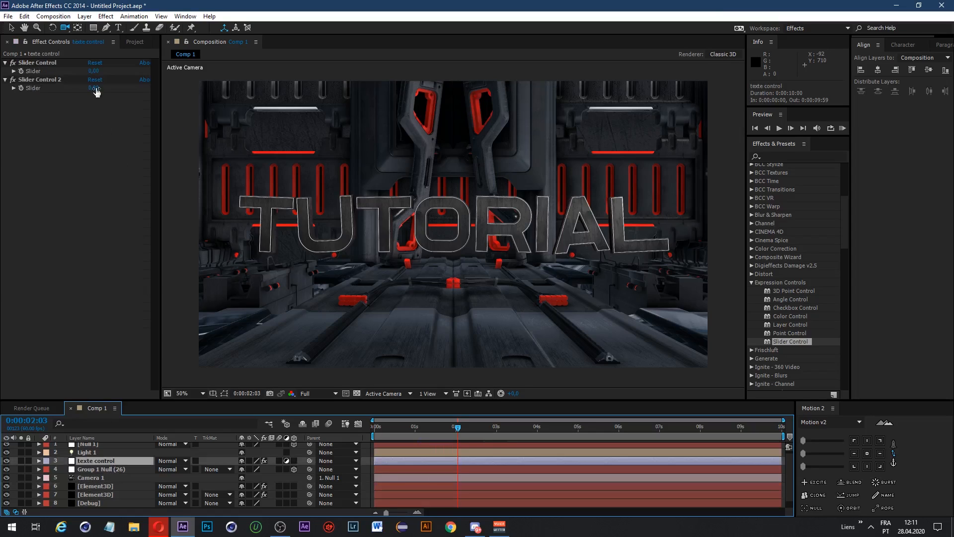
pyautogui.moveTo(95, 88); pyautogui.dragTo(94, 115)
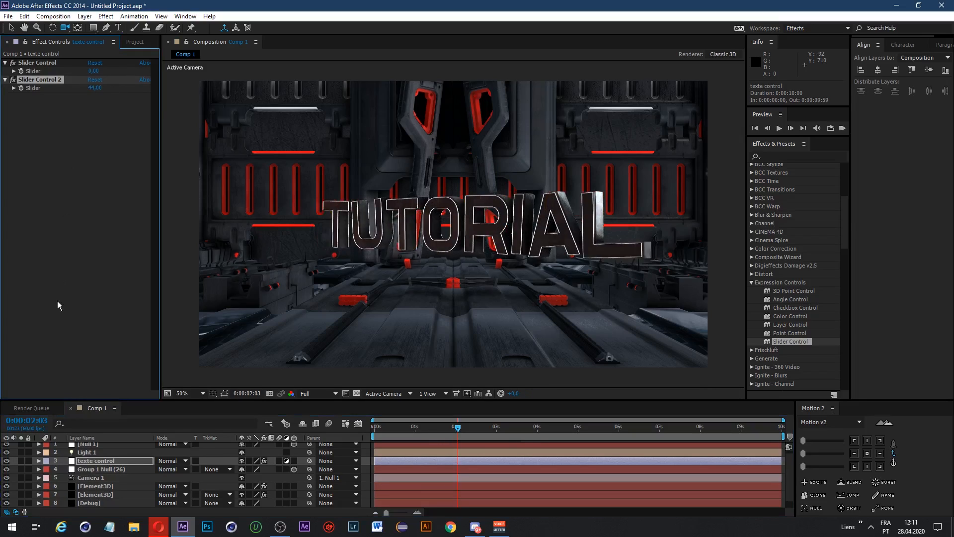
# Step: Rename the upper copy of the Element3D layer as glow
pyautogui.click(95, 487)
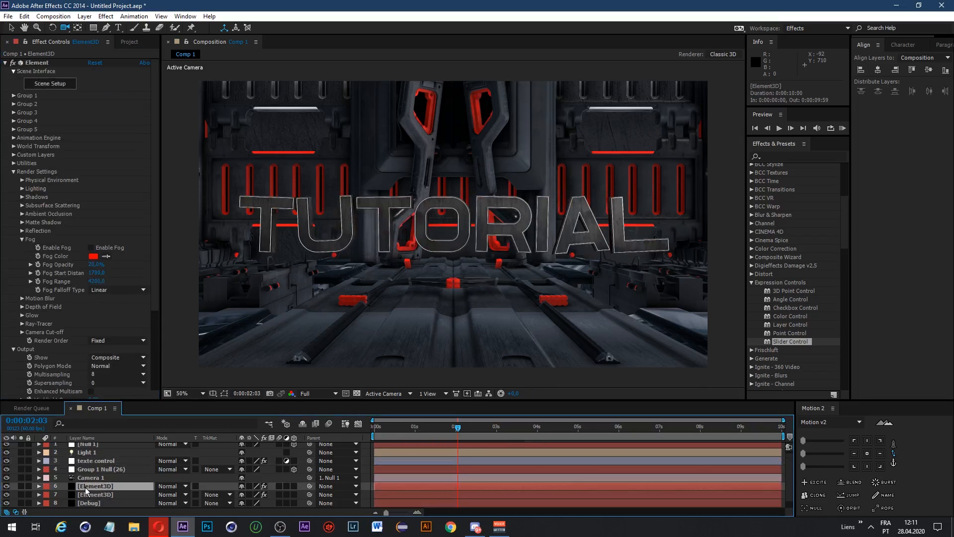
pyautogui.rightClick(85, 487)
pyautogui.click(111, 480)
pyautogui.write('glow')
pyautogui.press('Return')
# Step: Set the glow layer's Element output to show only the Illumination pass
pyautogui.scroll(-4, 158, 292)
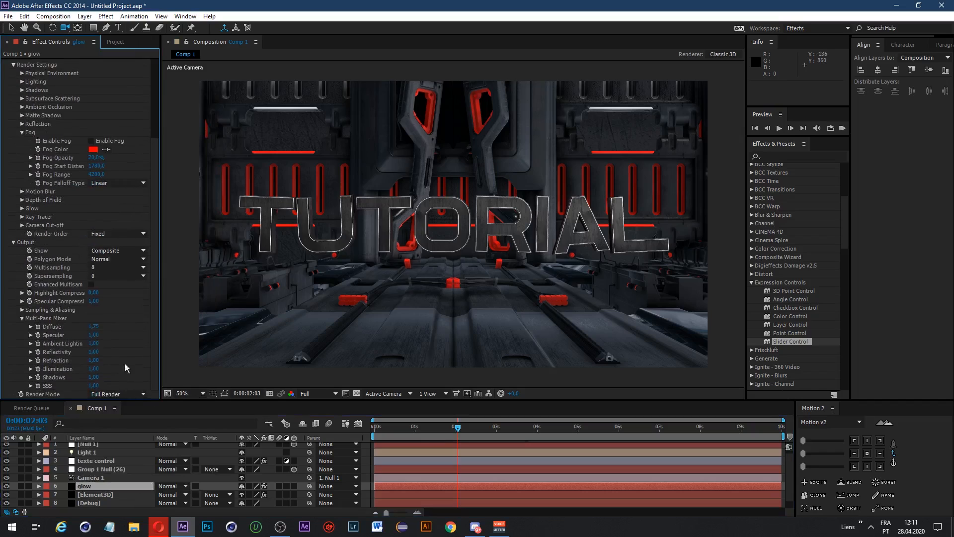
pyautogui.click(114, 251)
pyautogui.click(34, 252)
pyautogui.click(43, 252)
pyautogui.click(102, 251)
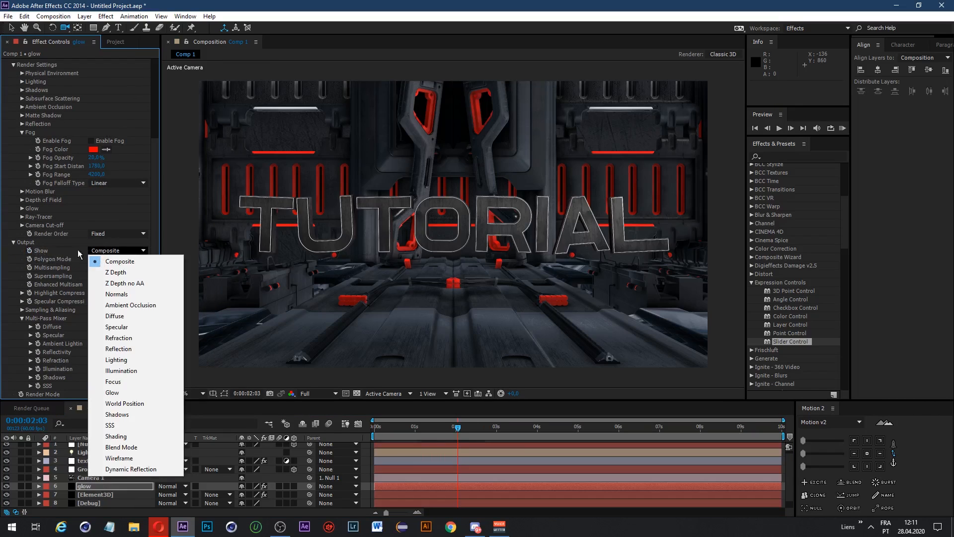
pyautogui.click(117, 373)
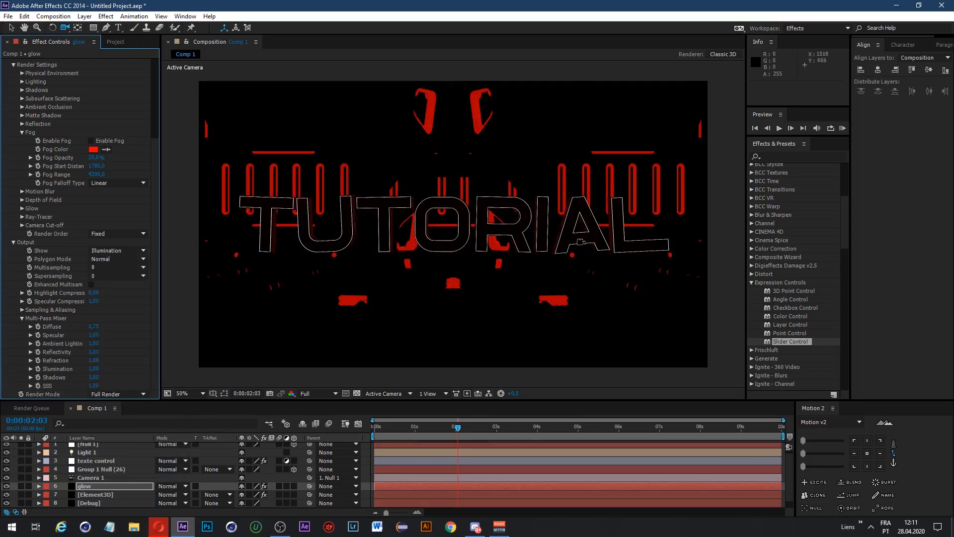
# Step: Apply the Deep Glow effect to the glow layer and set the layer's blend mode to Add
pyautogui.hotkey('ctrl', 'space')
pyautogui.write('e')
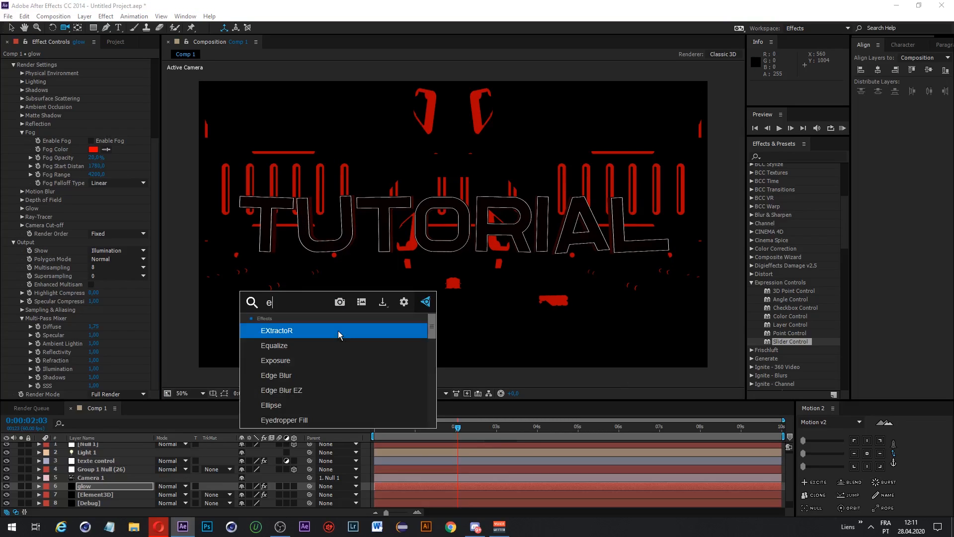
pyautogui.press('BackSpace')
pyautogui.write('dee')
pyautogui.press('Return')
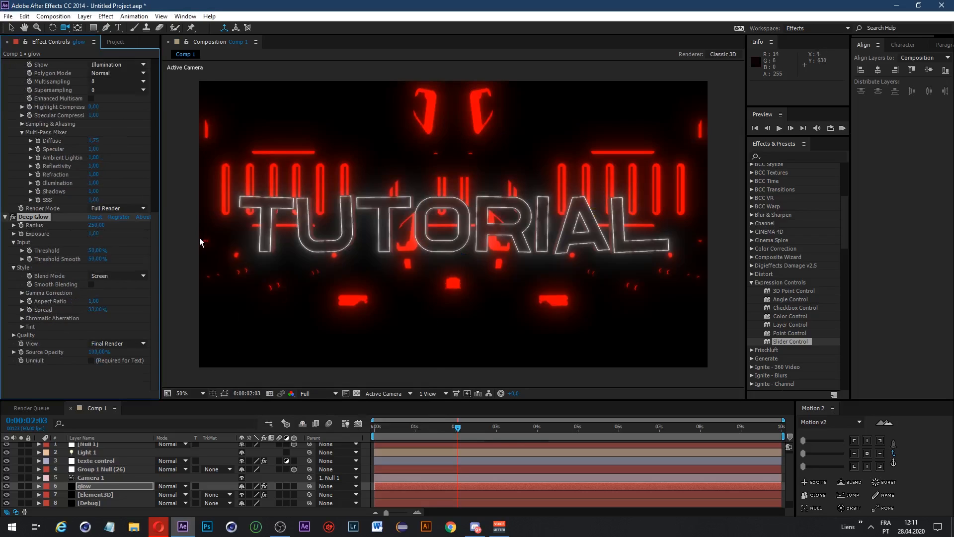
pyautogui.click(184, 483)
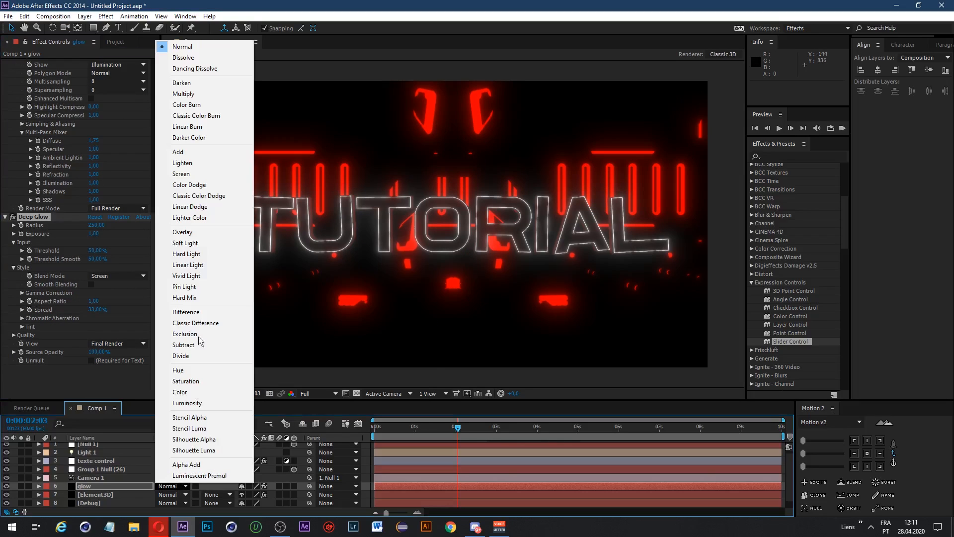
pyautogui.click(198, 159)
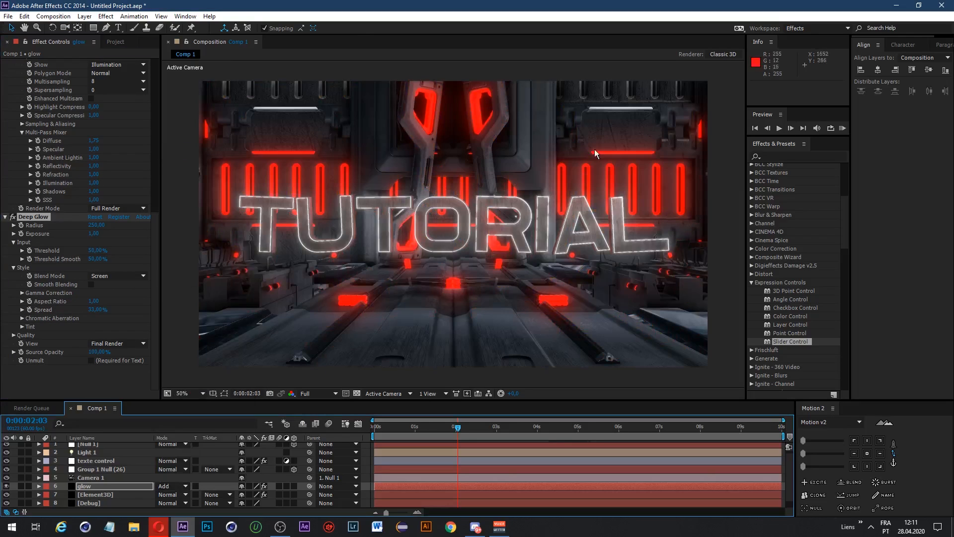
# Step: Set Deep Glow's exposure to 0.4 and its radius to 156
pyautogui.moveTo(95, 234); pyautogui.dragTo(95, 235)
pyautogui.click(95, 234)
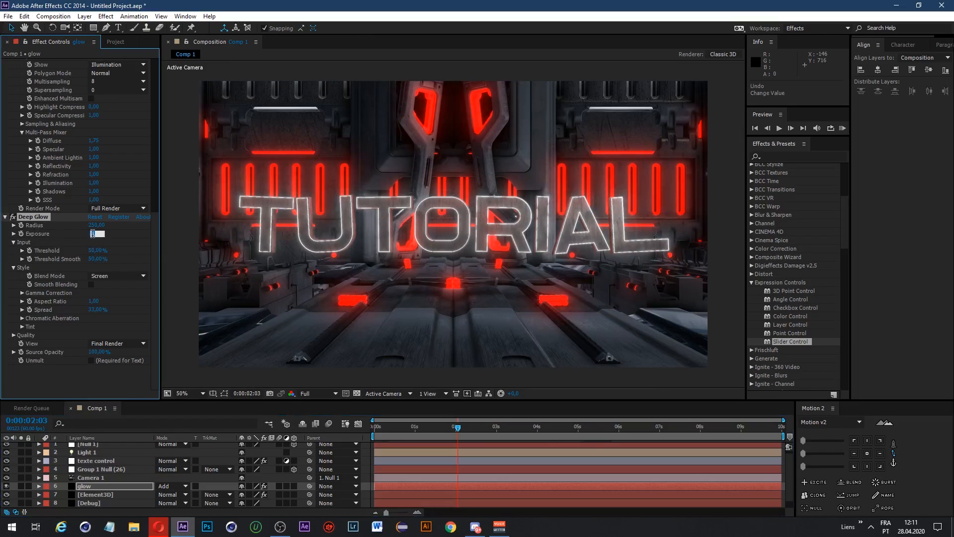
pyautogui.press('Return')
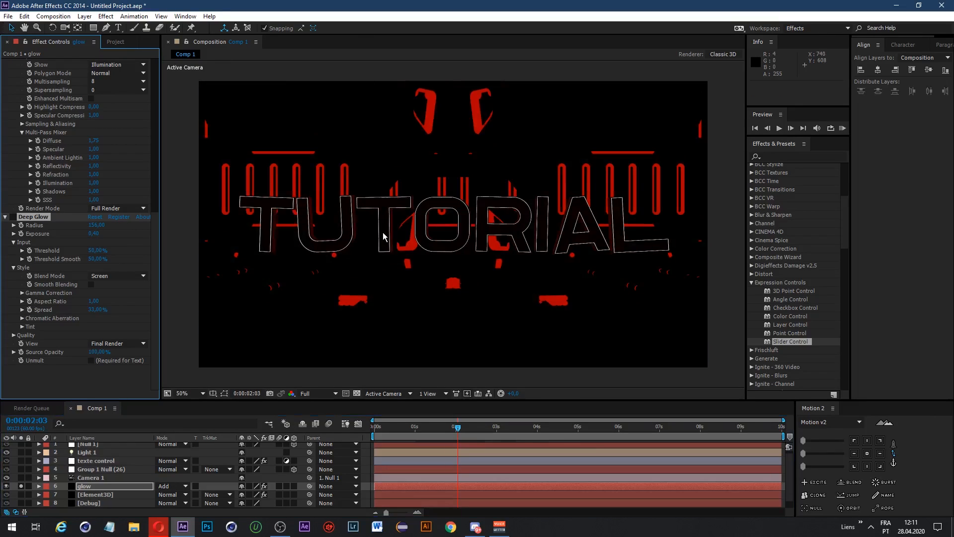
# Step: Apply a Curves effect to the glow layer and place it ahead of Deep Glow
pyautogui.hotkey('ctrl', 'space')
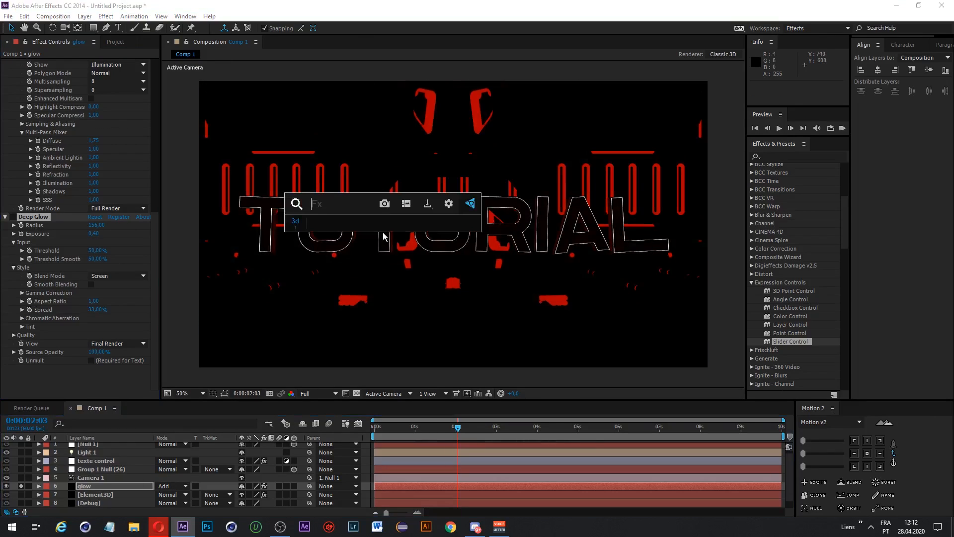
pyautogui.write('curv')
pyautogui.click(385, 234)
pyautogui.moveTo(55, 331); pyautogui.dragTo(59, 341)
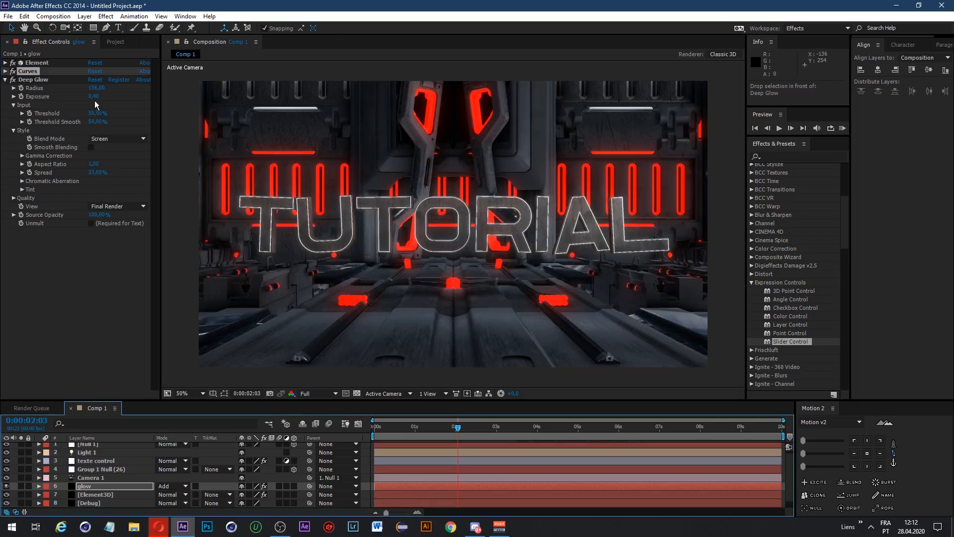
# Step: Reduce Deep Glow's radius to about 100 with exposure at 0.41, and hide the glow layer to compare
pyautogui.moveTo(93, 89); pyautogui.dragTo(23, 101)
pyautogui.click(7, 486)
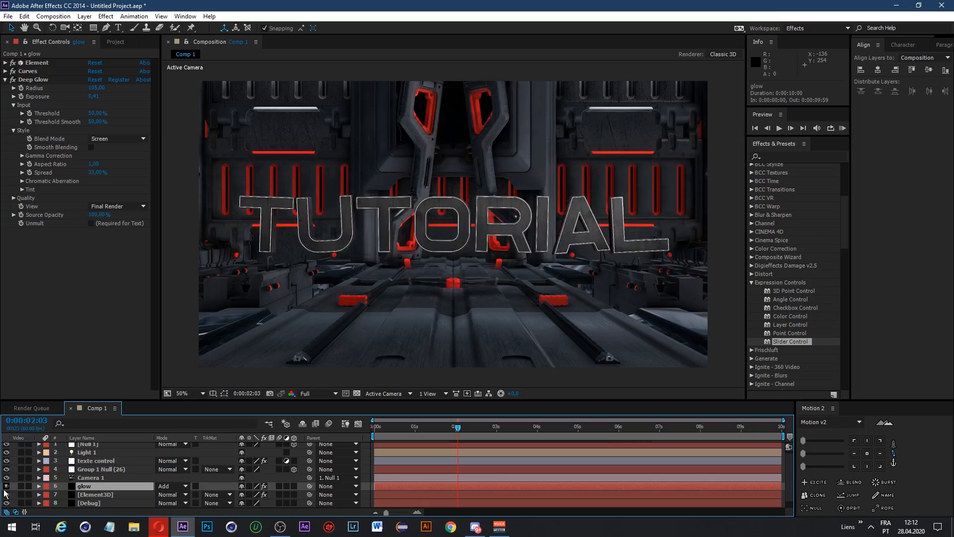
# Step: Show the glow layer again, collapse its Deep Glow settings, and solo the Element3D layer
pyautogui.click(7, 487)
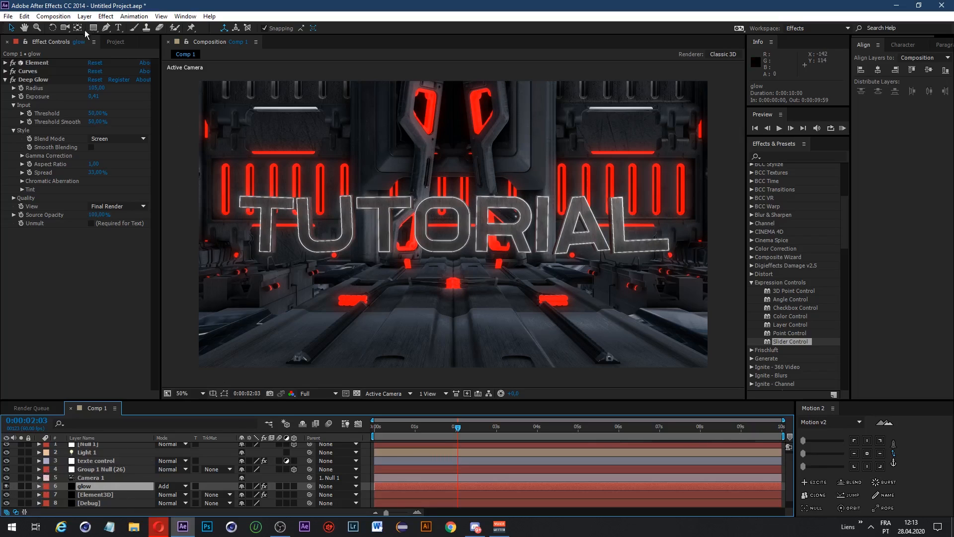
pyautogui.click(5, 80)
pyautogui.click(40, 496)
pyautogui.click(20, 494)
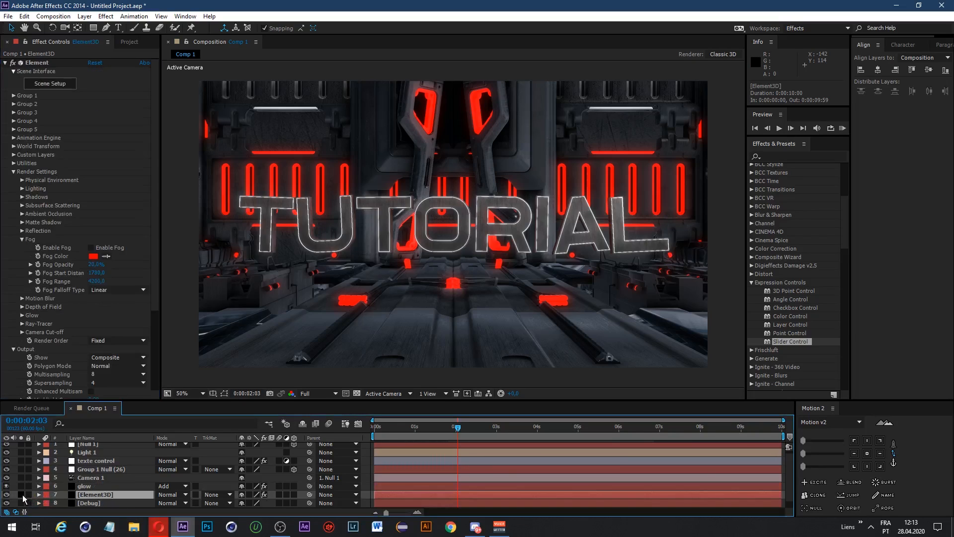
# Step: Try Element's built-in illumination glow at an intensity of 0.3 on the Element3D layer, turn it off and unsolo the layer
pyautogui.click(22, 240)
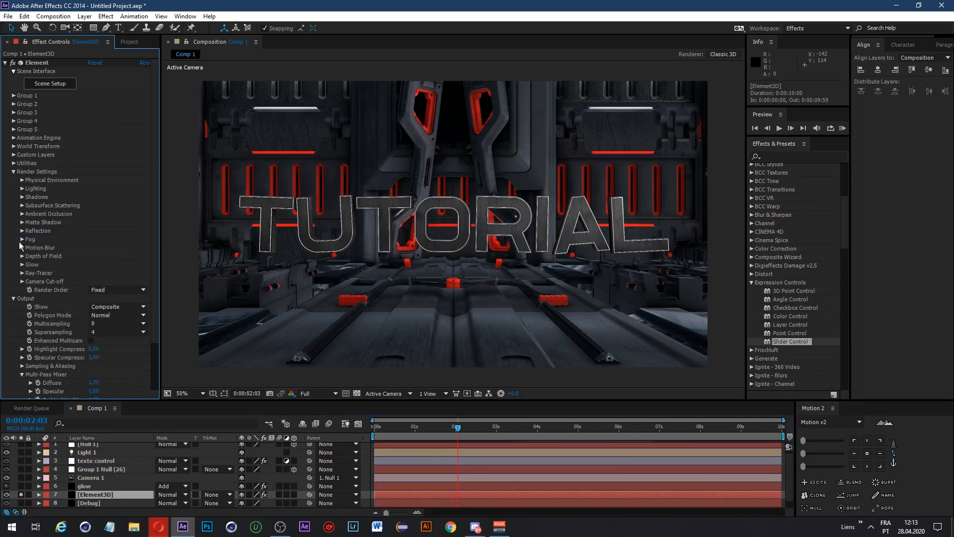
pyautogui.click(22, 264)
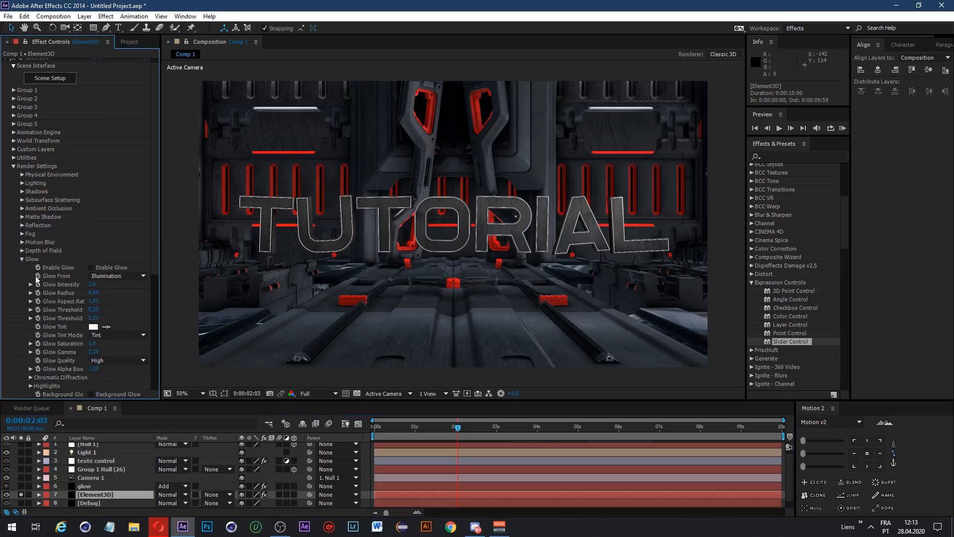
pyautogui.click(91, 268)
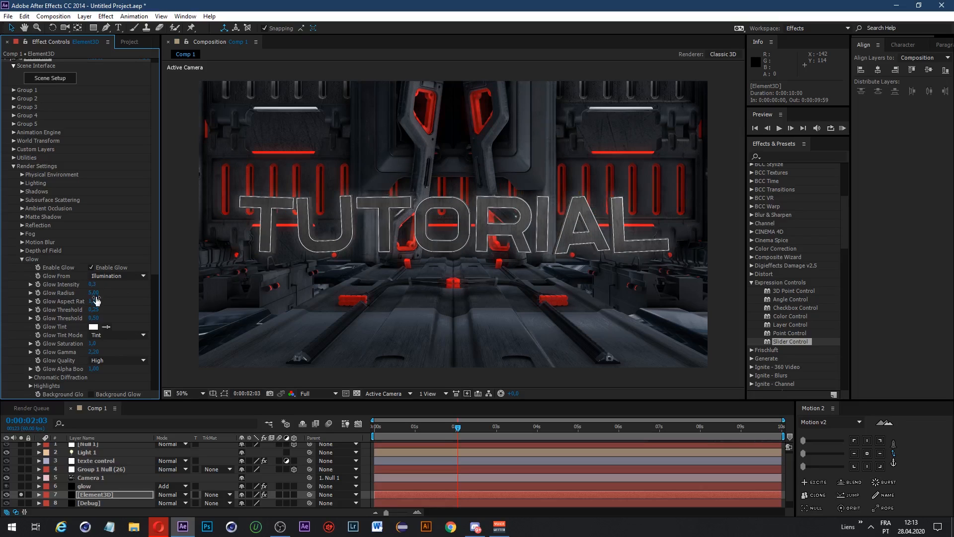
pyautogui.click(91, 267)
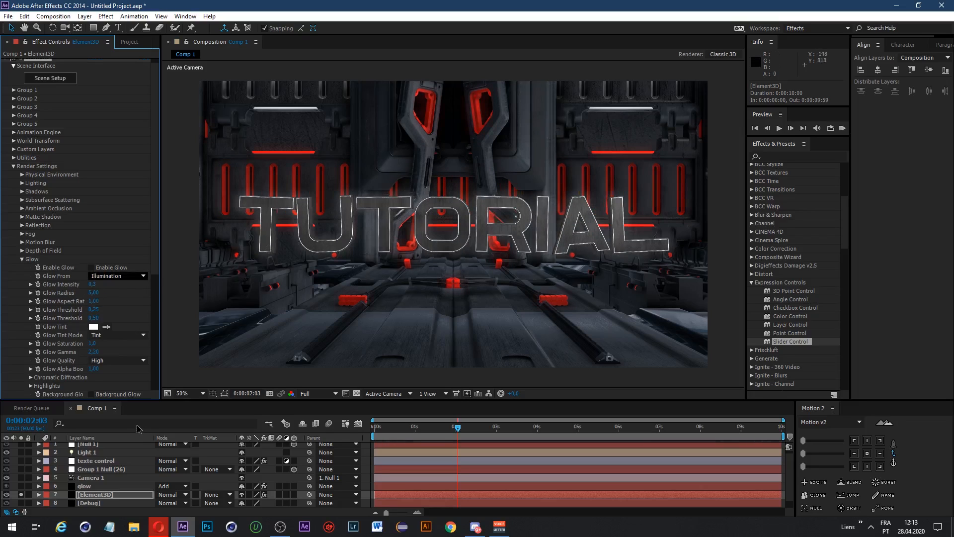
pyautogui.click(21, 494)
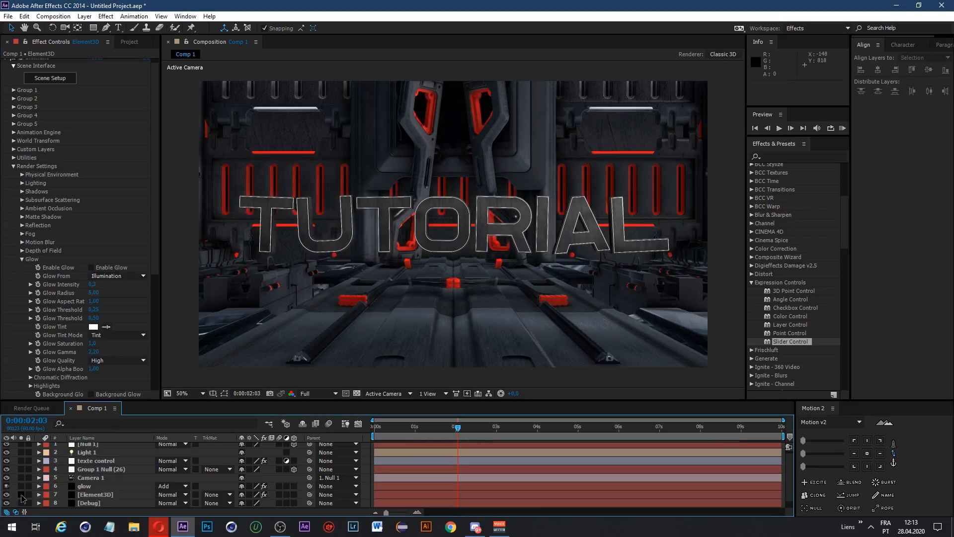
# Step: Solo the Element3D layer and set its output to show the Focus pass
pyautogui.click(87, 492)
pyautogui.click(87, 487)
pyautogui.click(87, 493)
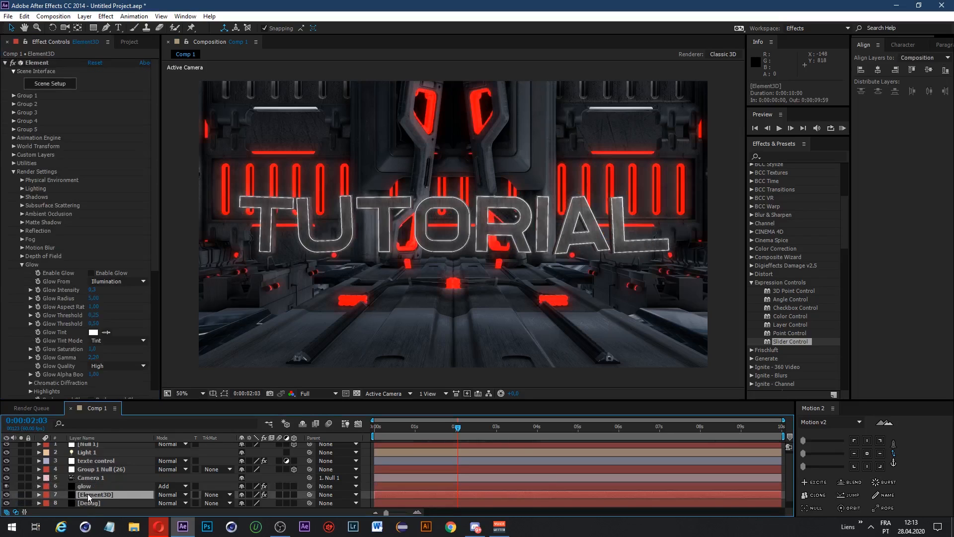
pyautogui.click(86, 487)
pyautogui.click(86, 494)
pyautogui.click(20, 495)
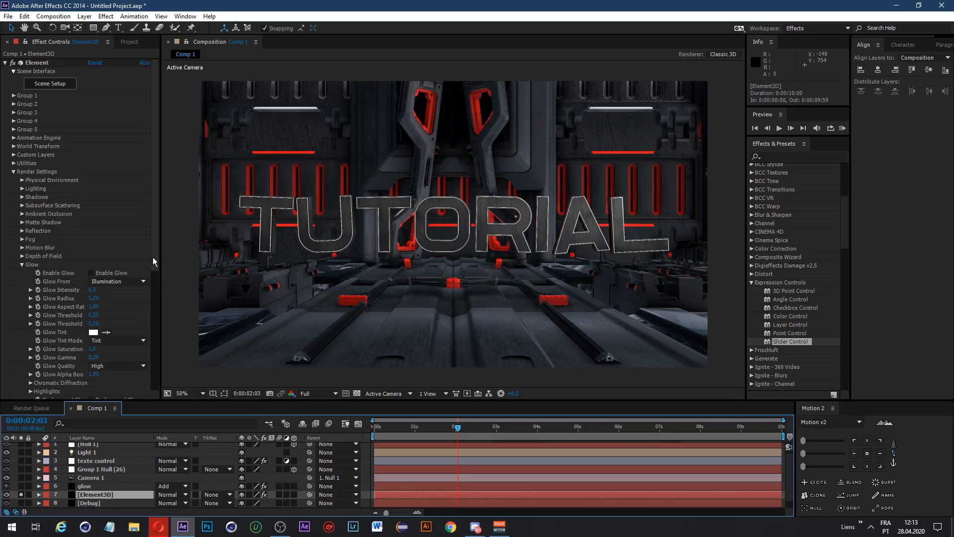
pyautogui.moveTo(155, 262); pyautogui.dragTo(140, 396)
pyautogui.click(102, 251)
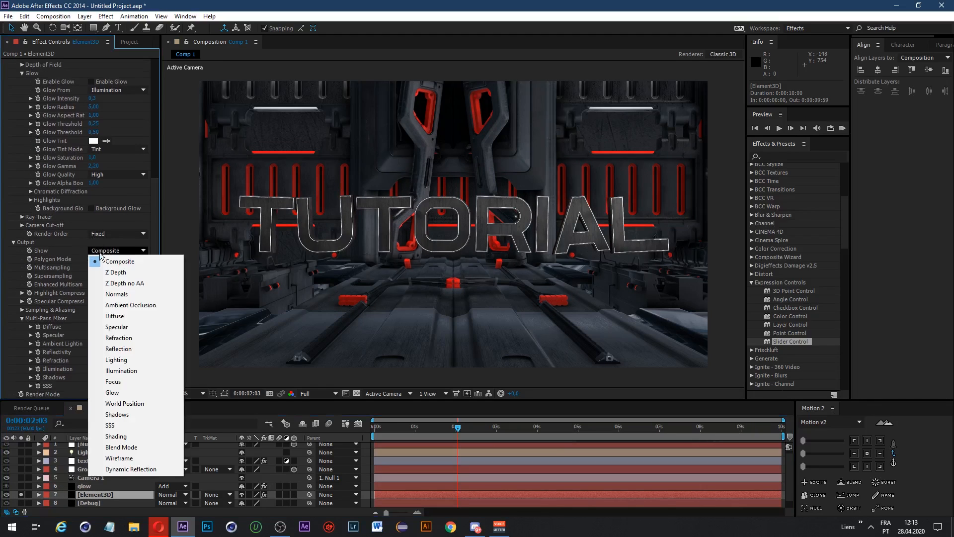
pyautogui.click(114, 382)
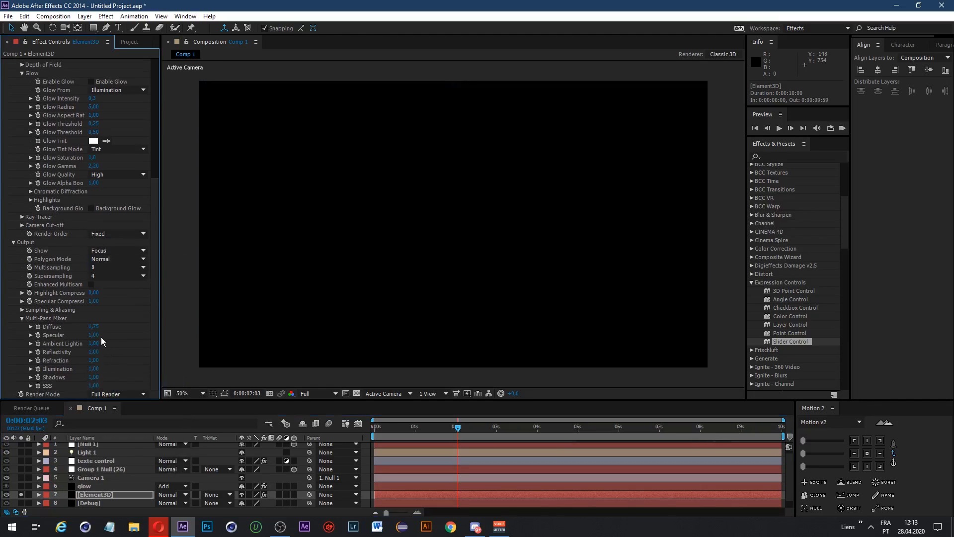
# Step: Try the depth of field setting in Camera 1's camera options, undoing the last changes
pyautogui.scroll(1, 95, 470)
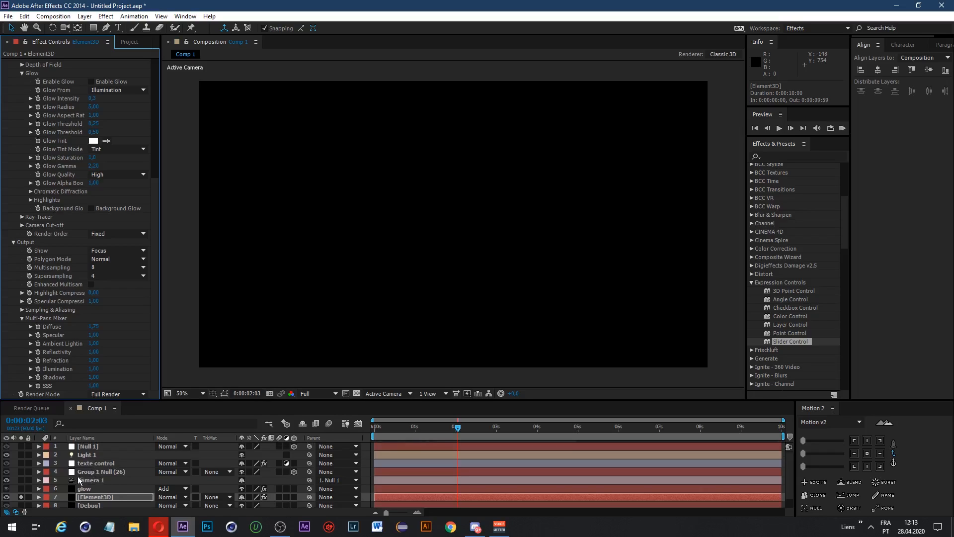
pyautogui.click(40, 479)
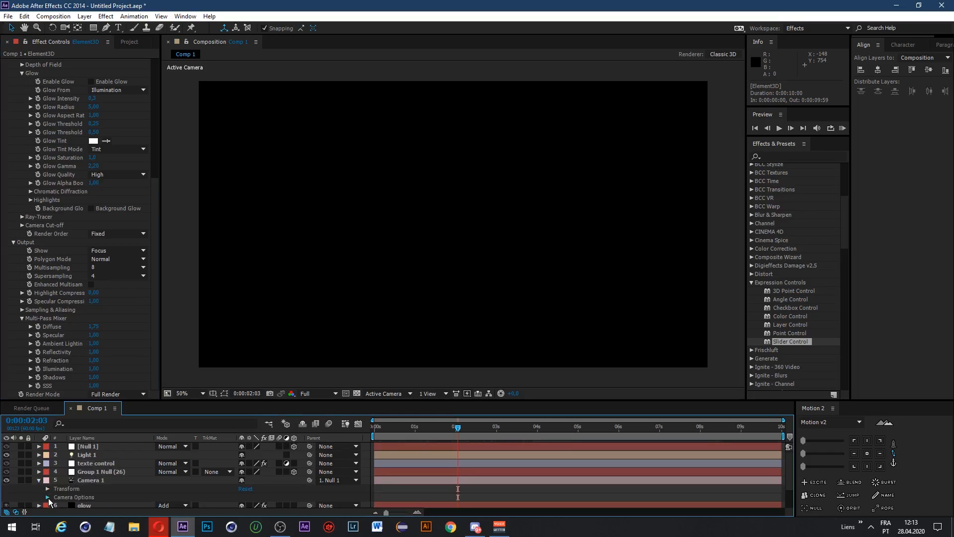
pyautogui.click(48, 496)
pyautogui.scroll(-2, 48, 497)
pyautogui.click(82, 463)
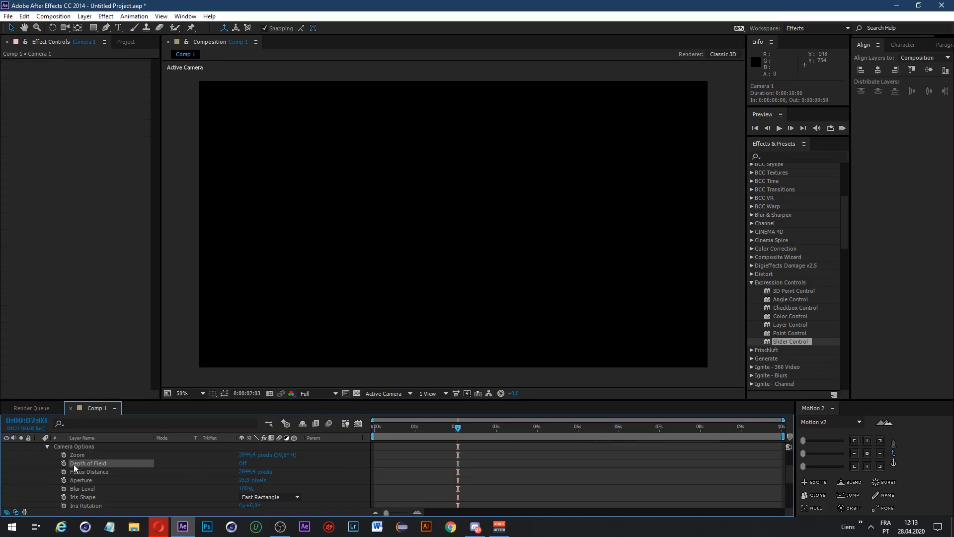
pyautogui.scroll(2, 104, 479)
pyautogui.scroll(-2, 85, 497)
pyautogui.hotkey('ctrl', 'z')
pyautogui.hotkey('ctrl', 'z')
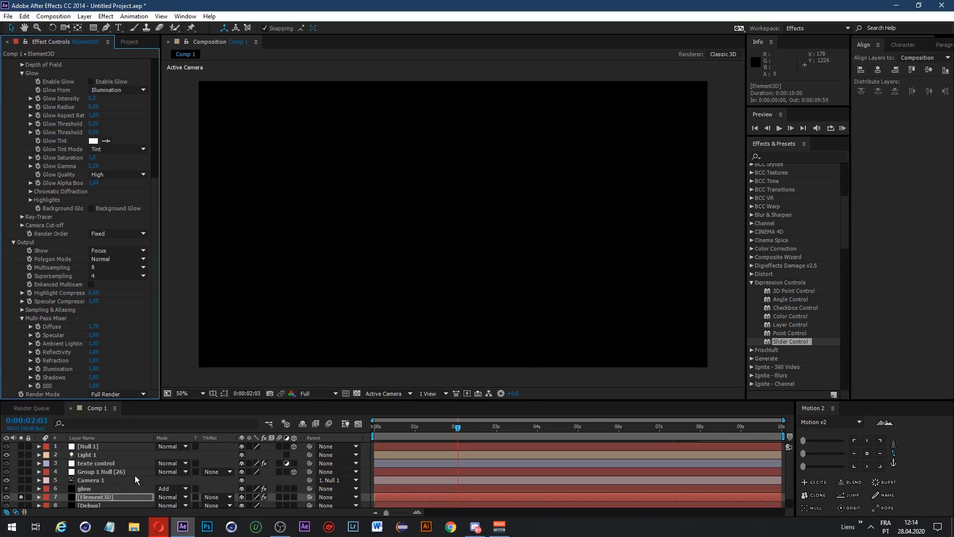
# Step: Set the supersampling in the Element3D layer's output settings to 0
pyautogui.click(99, 479)
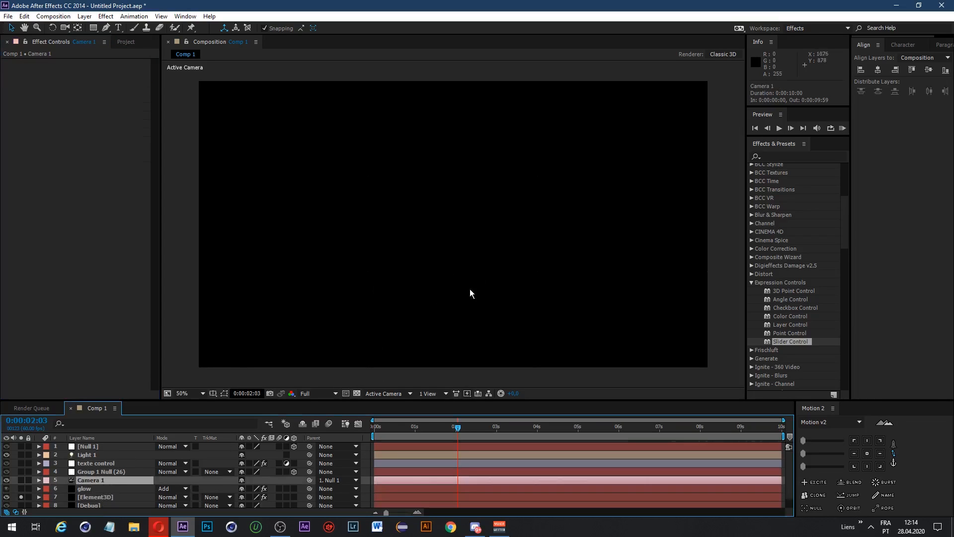
pyautogui.click(98, 503)
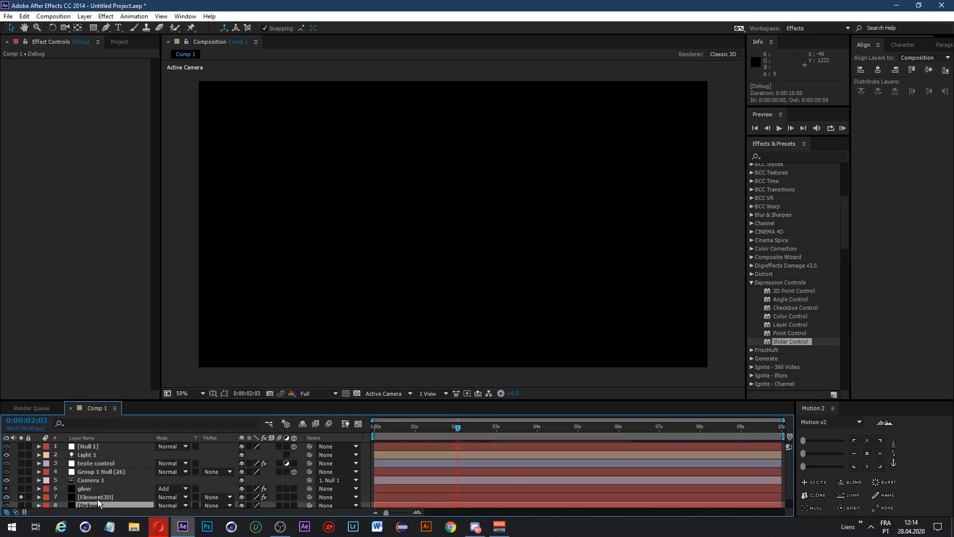
pyautogui.click(98, 498)
pyautogui.moveTo(153, 231); pyautogui.dragTo(148, 347)
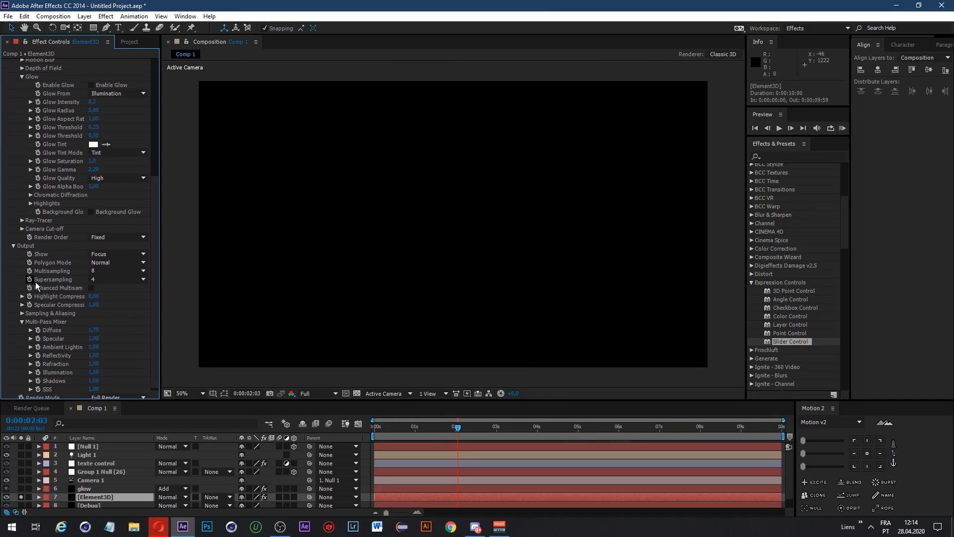
pyautogui.click(114, 281)
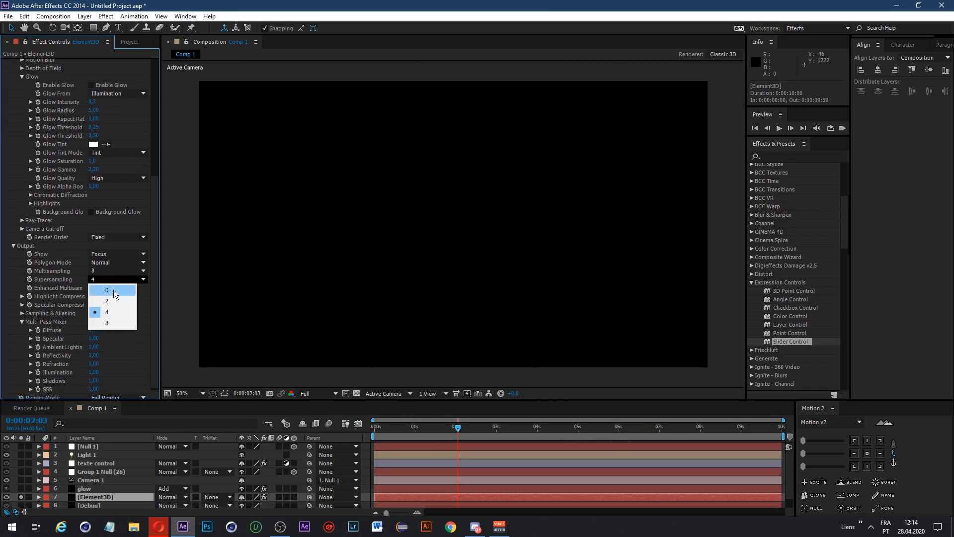
pyautogui.click(113, 290)
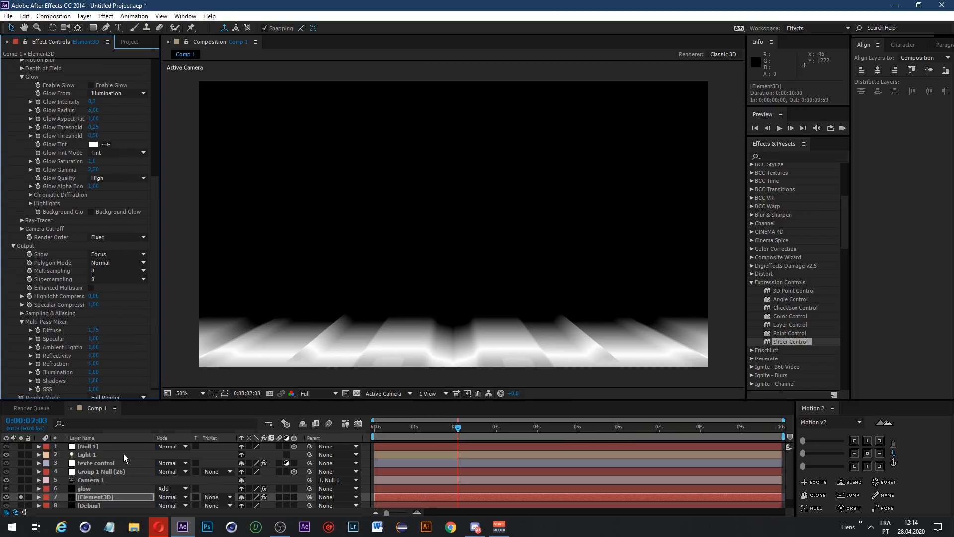
# Step: Set Camera 1's depth of field on with a focus distance of about 1828 pixels, and return Element3D's output to Composite
pyautogui.click(93, 481)
pyautogui.click(39, 480)
pyautogui.moveTo(253, 489); pyautogui.dragTo(516, 480)
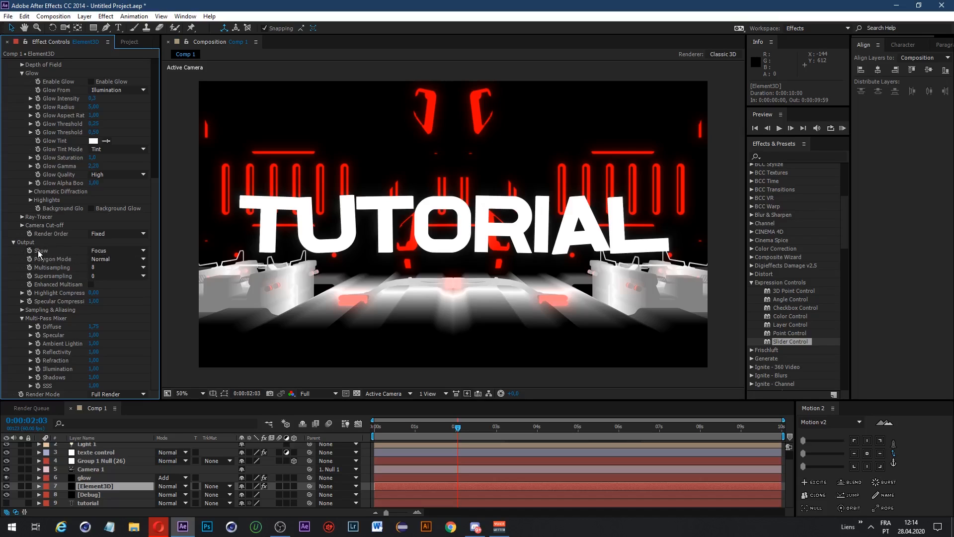
pyautogui.click(100, 251)
pyautogui.click(90, 259)
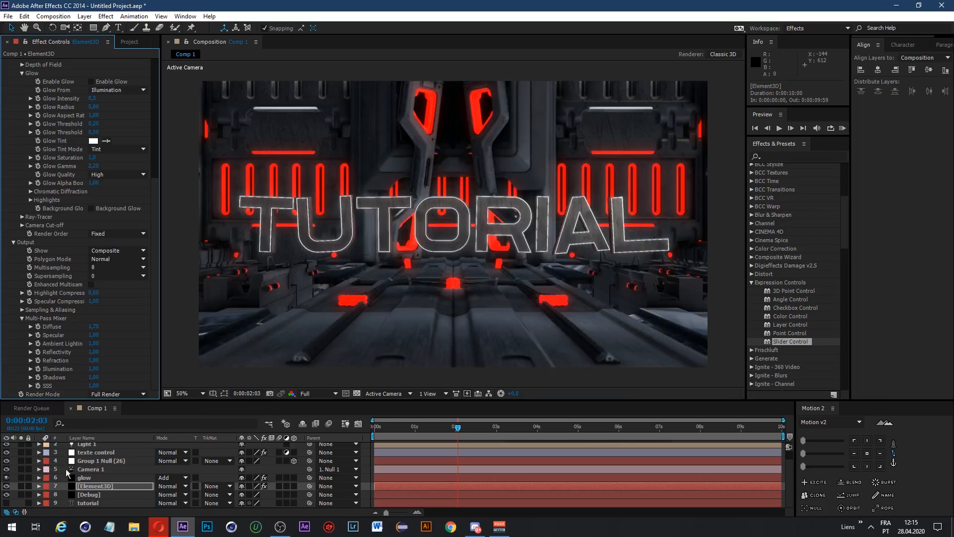
# Step: Set Camera 1's aperture to 100 pixels
pyautogui.click(39, 469)
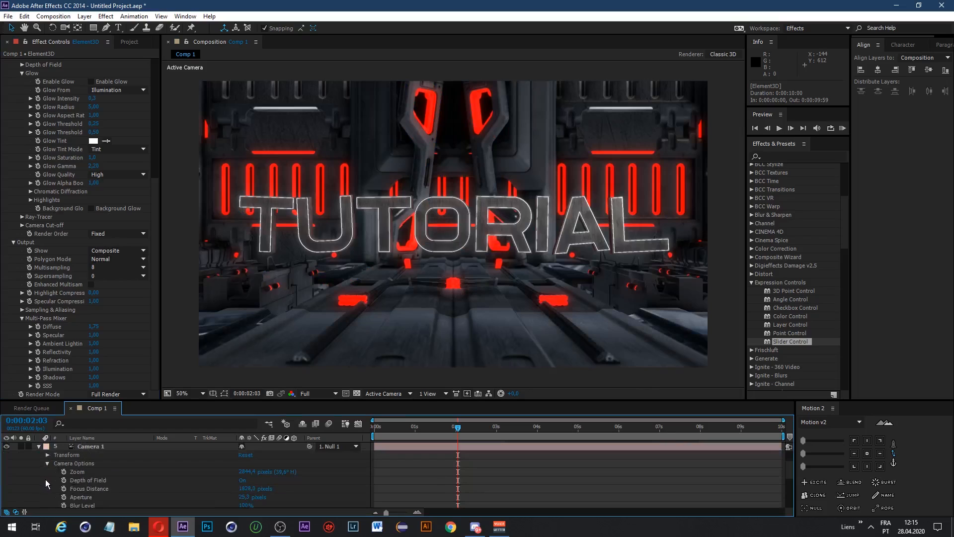
pyautogui.click(249, 497)
pyautogui.write('100')
pyautogui.press('Return')
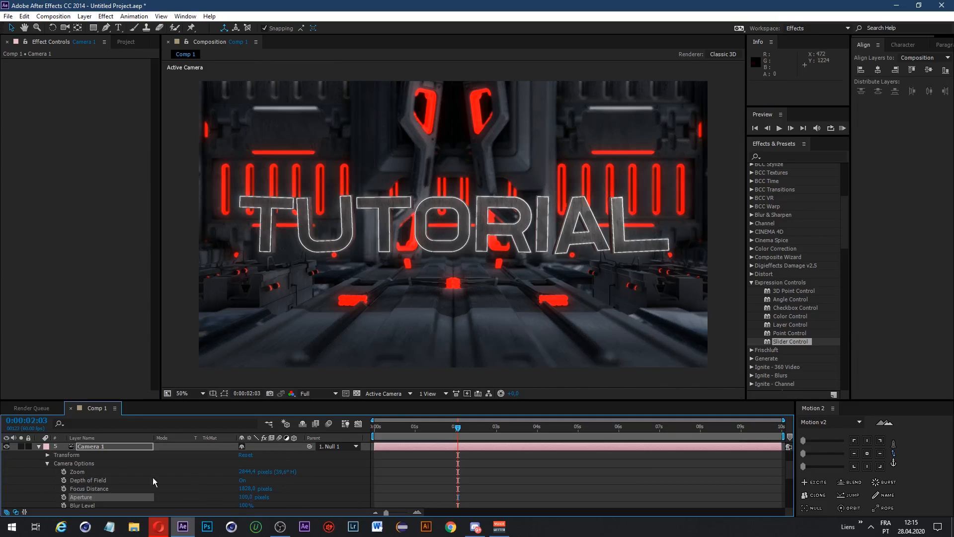
pyautogui.click(39, 446)
# Step: Hide the glow layer and set Camera 1's aperture to 200 pixels
pyautogui.click(85, 478)
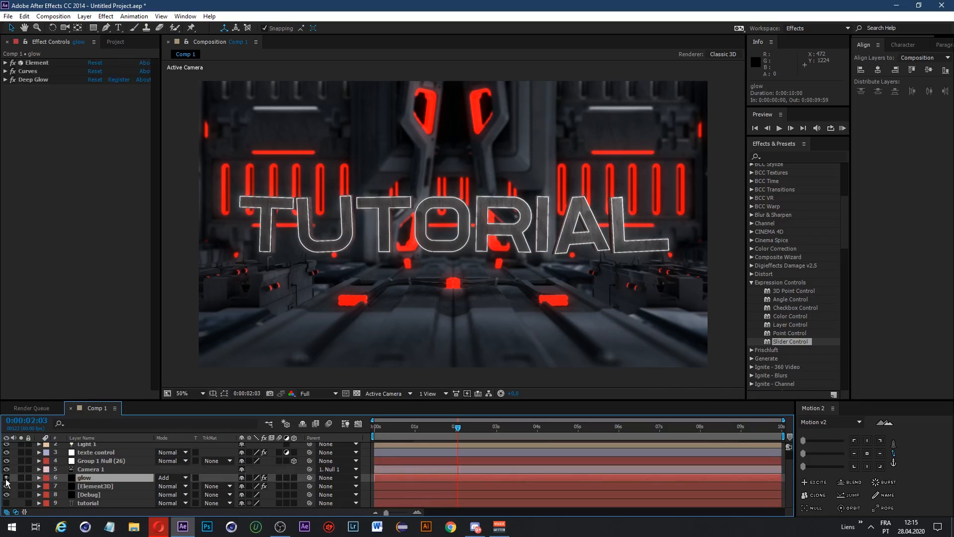
pyautogui.click(6, 477)
pyautogui.click(90, 486)
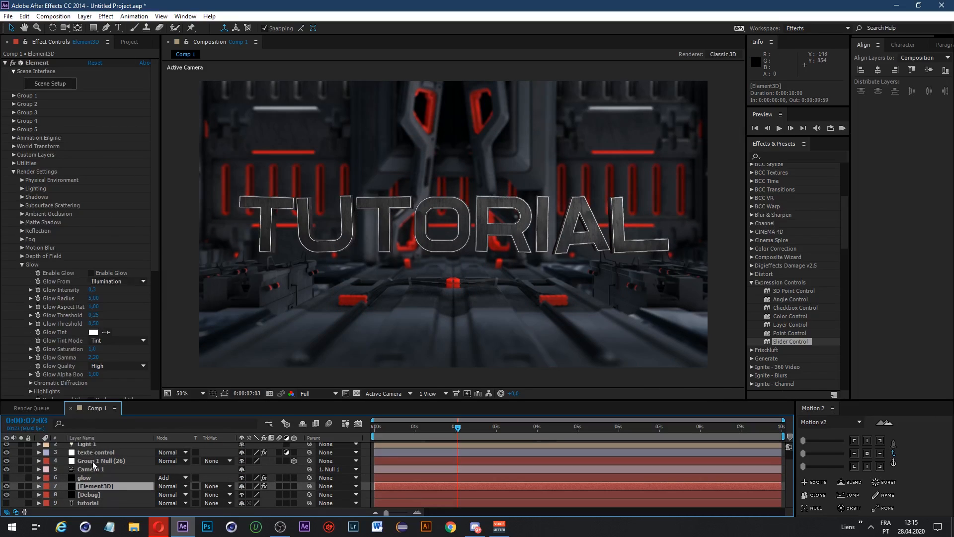
pyautogui.click(79, 469)
pyautogui.click(38, 470)
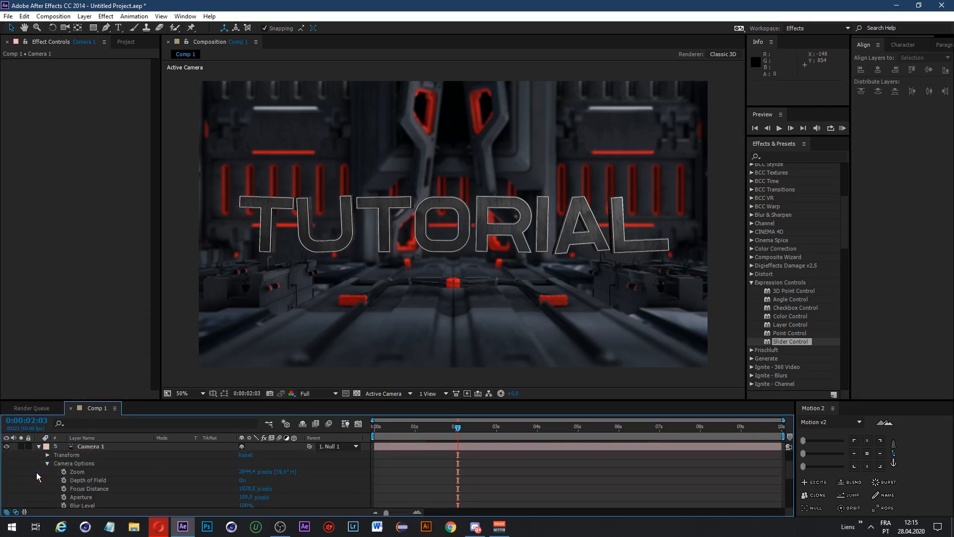
pyautogui.click(246, 496)
pyautogui.write('200')
pyautogui.press('Return')
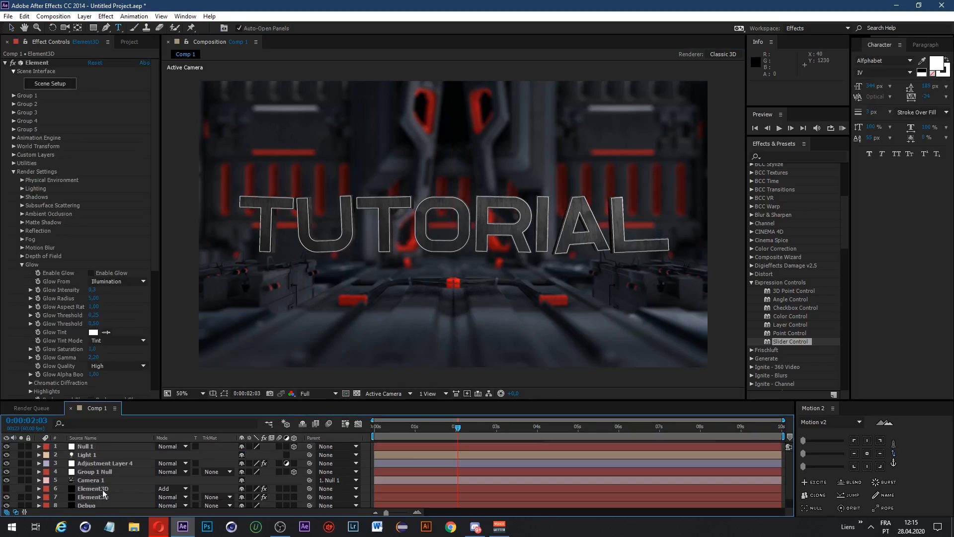
pyautogui.click(107, 482)
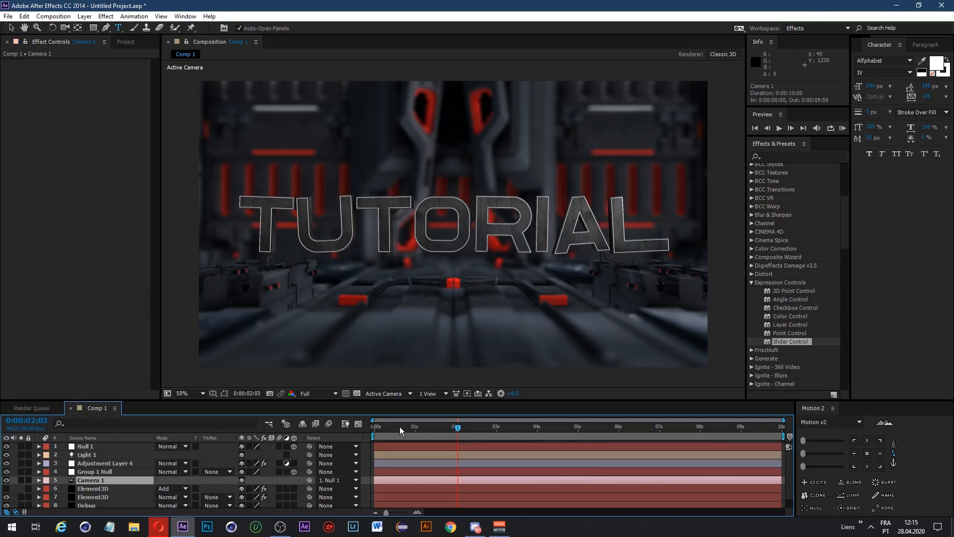
pyautogui.click(39, 480)
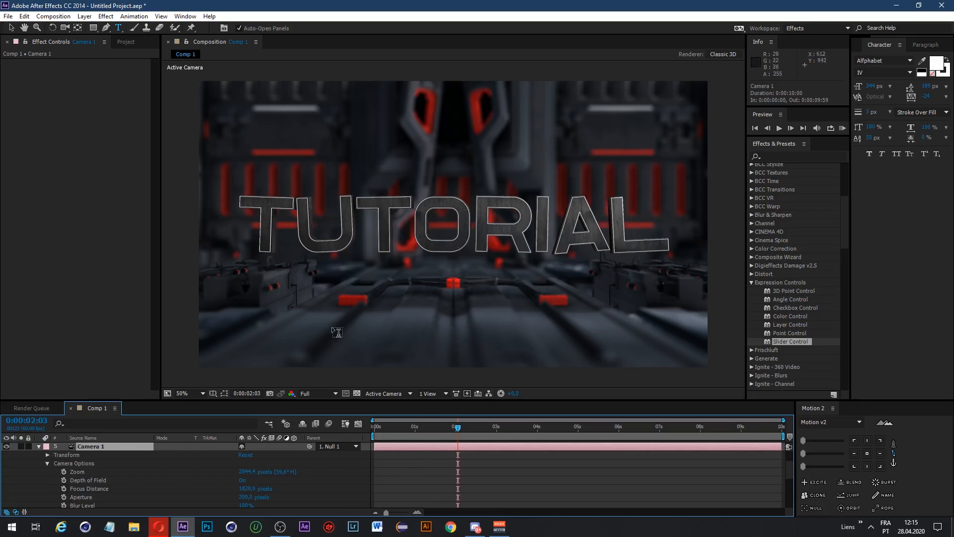
pyautogui.click(39, 446)
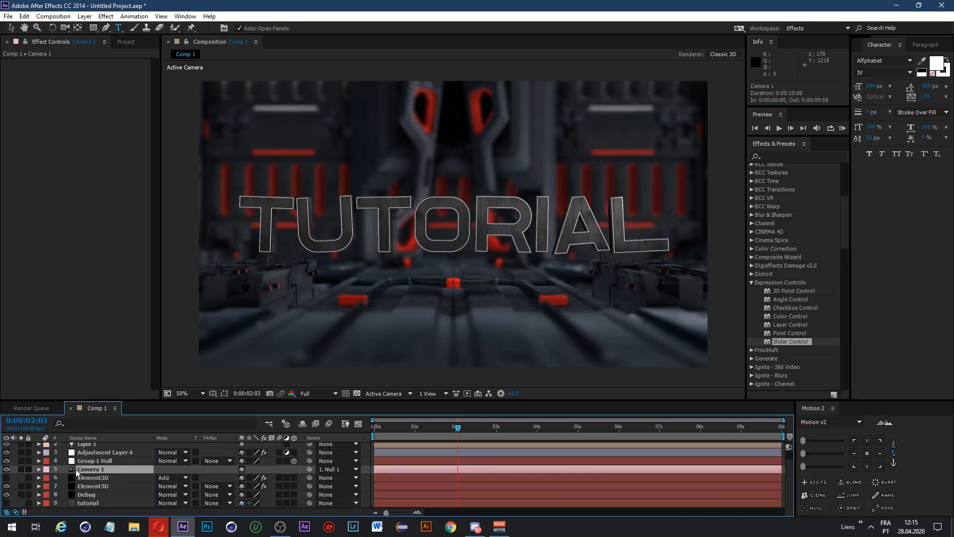
# Step: Add a placeholder text layer reading "dssdds" and make it a 3D layer
pyautogui.scroll(2, 100, 469)
pyautogui.rightClick(210, 445)
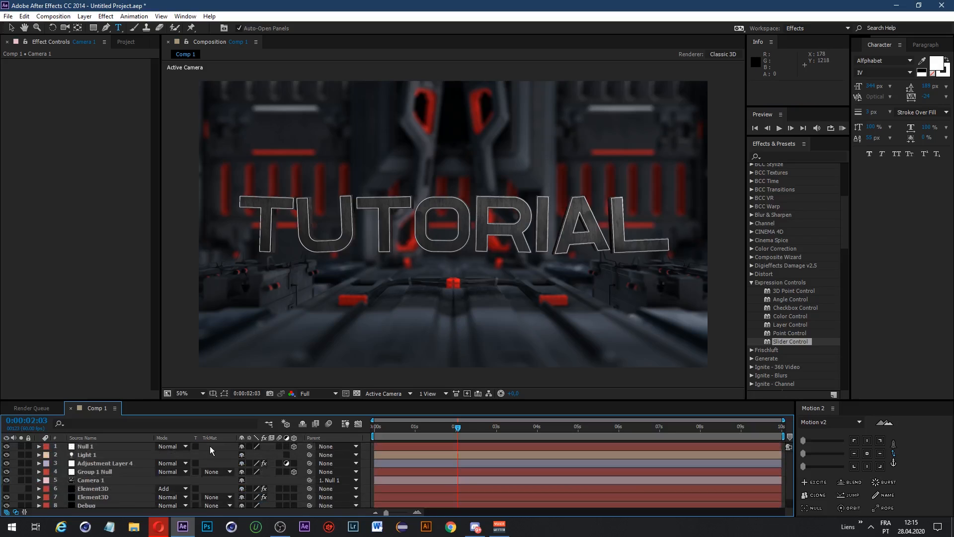
pyautogui.moveTo(239, 343)
pyautogui.click(394, 354)
pyautogui.write('dssdds')
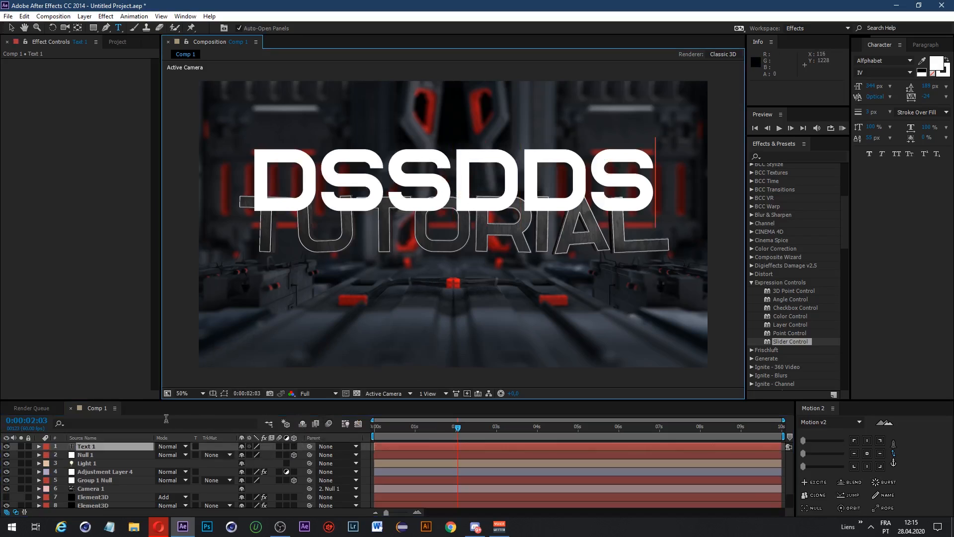
pyautogui.click(94, 450)
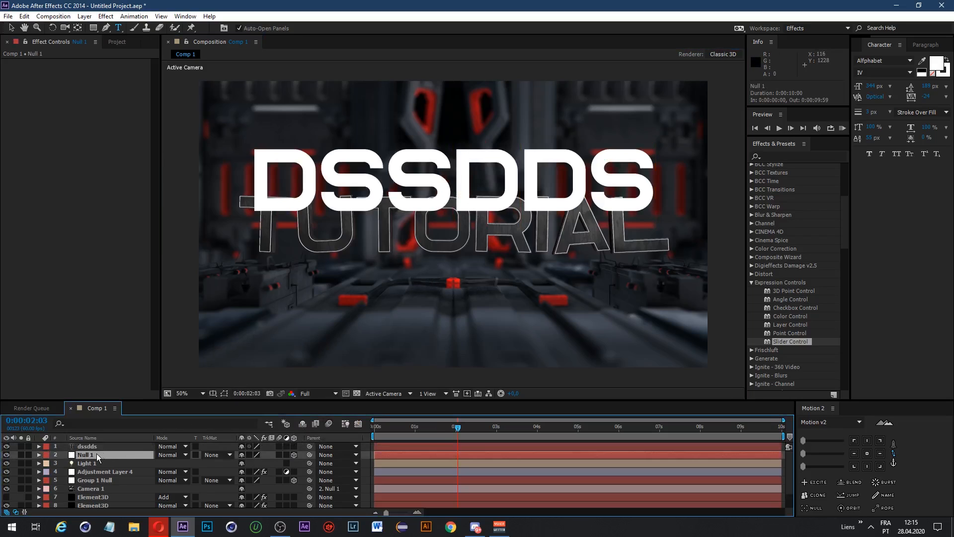
pyautogui.click(294, 446)
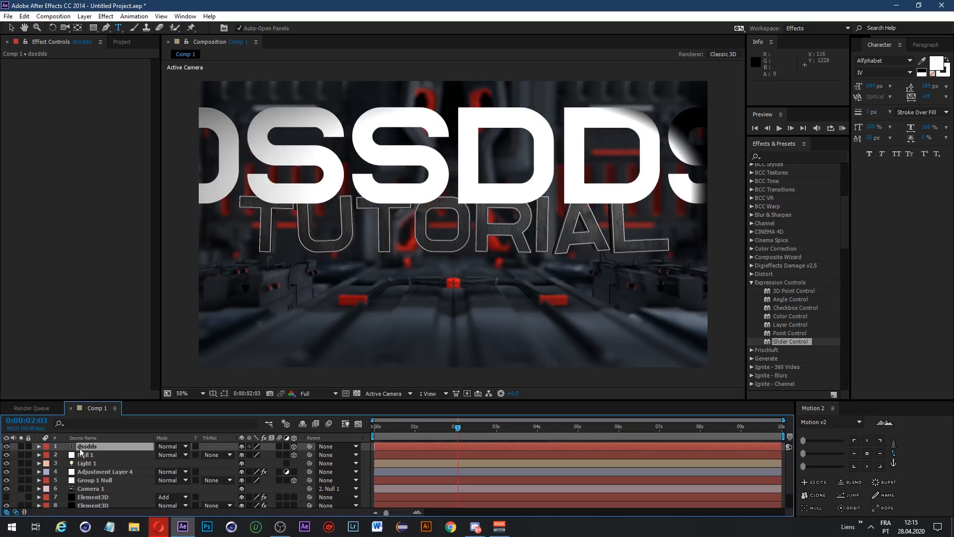
# Step: Link Camera 1's focus distance to the dssdds text layer
pyautogui.keyDown('ctrl'); pyautogui.click(97, 489); pyautogui.keyUp('ctrl')
pyautogui.click(83, 16)
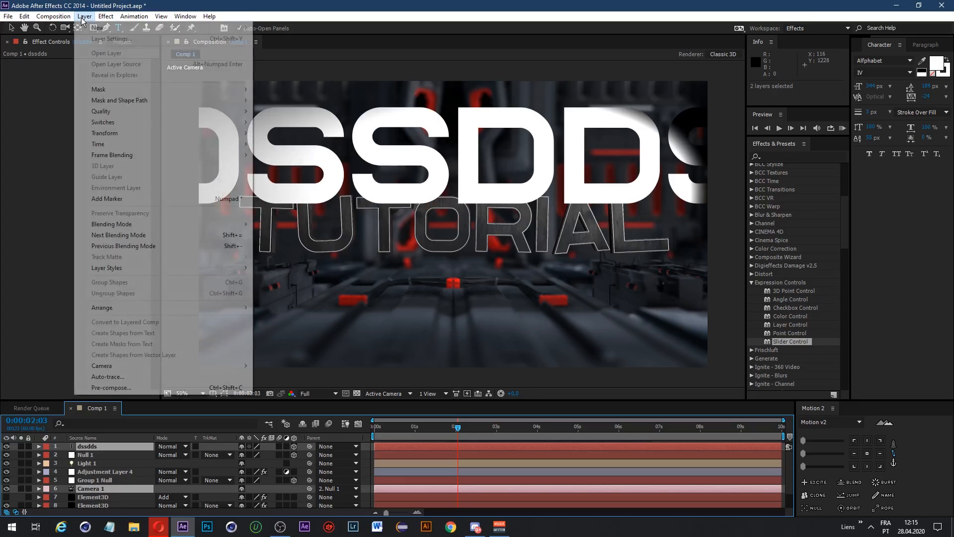
pyautogui.moveTo(143, 367)
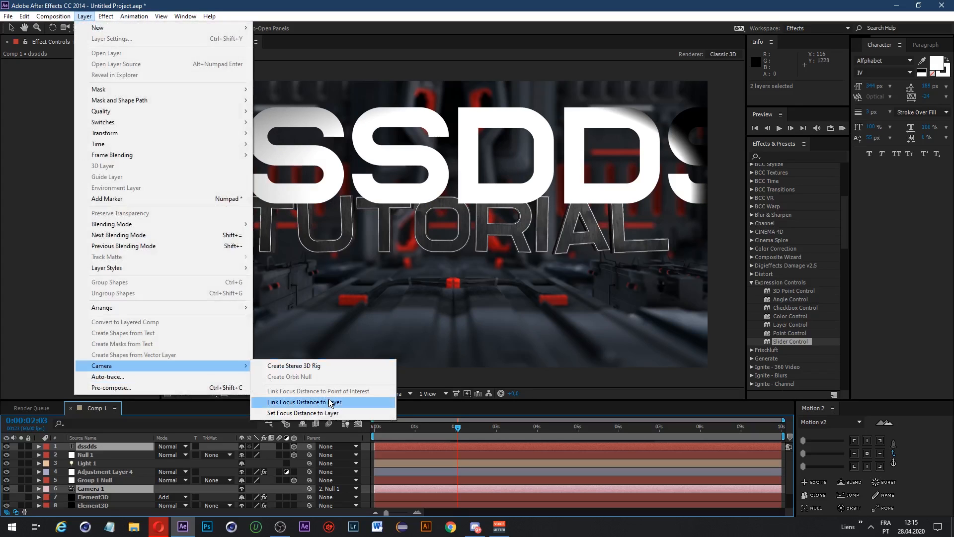
pyautogui.click(301, 405)
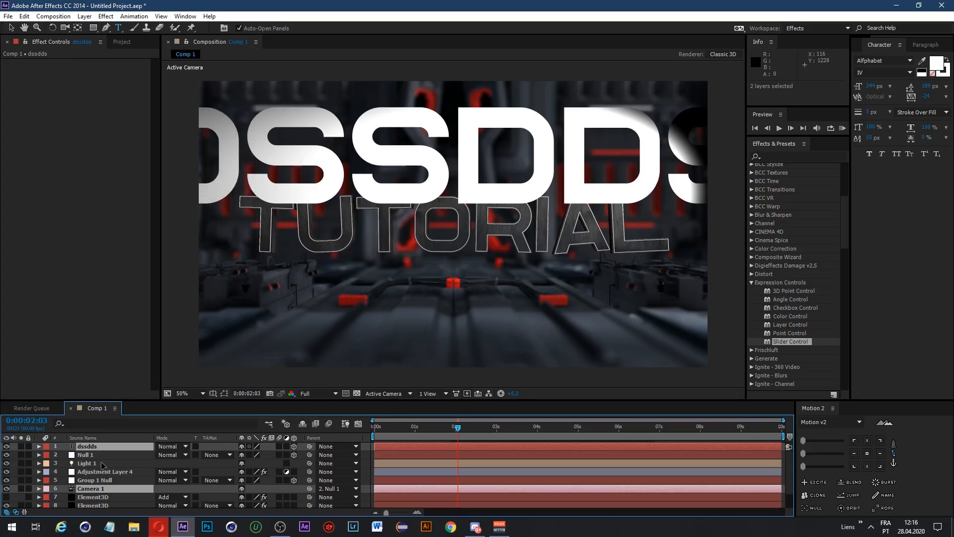
# Step: Set the dssdds text layer's opacity to 0%
pyautogui.click(93, 448)
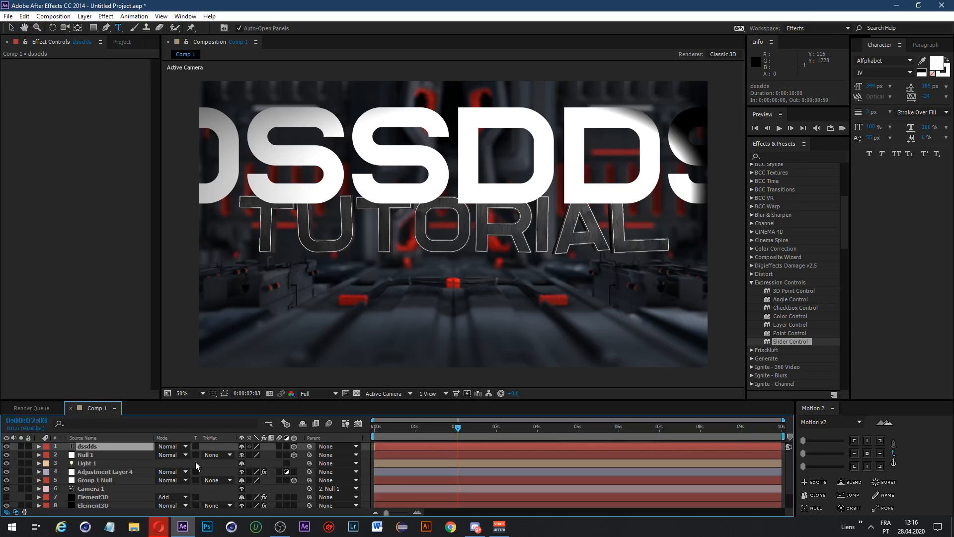
pyautogui.press('t')
pyautogui.moveTo(243, 458)
pyautogui.mouseDown()
pyautogui.moveTo(245, 465)
pyautogui.moveTo(232, 455)
pyautogui.mouseUp()
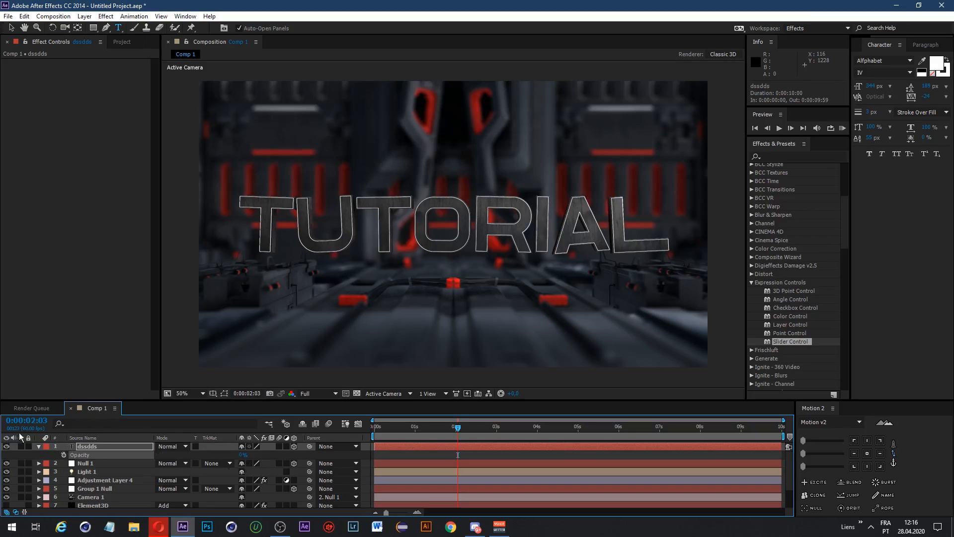
pyautogui.press('F2')
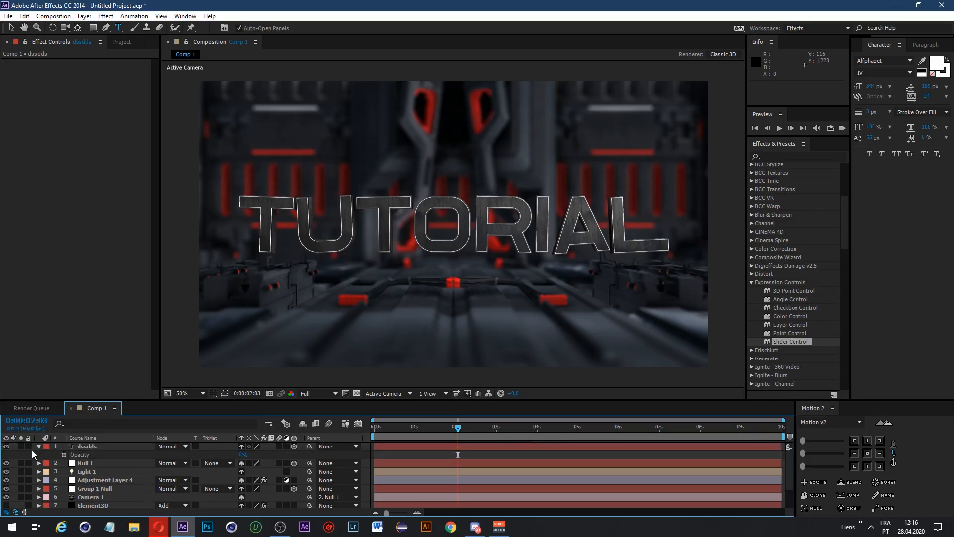
pyautogui.click(38, 446)
# Step: Dolly Camera 1 away from the title to a Z position of about -2091
pyautogui.click(39, 488)
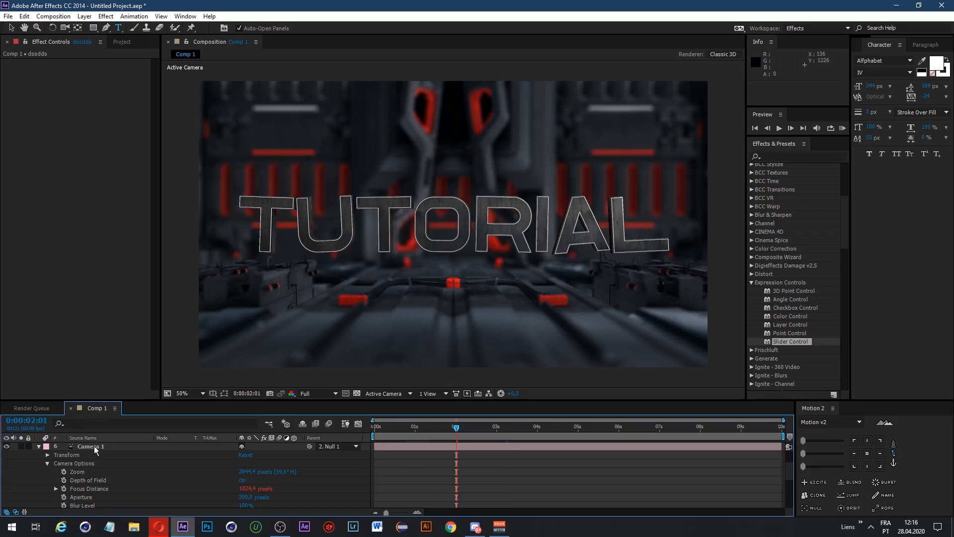
pyautogui.click(94, 447)
pyautogui.click(65, 28)
pyautogui.moveTo(408, 227); pyautogui.dragTo(404, 273, button='right')
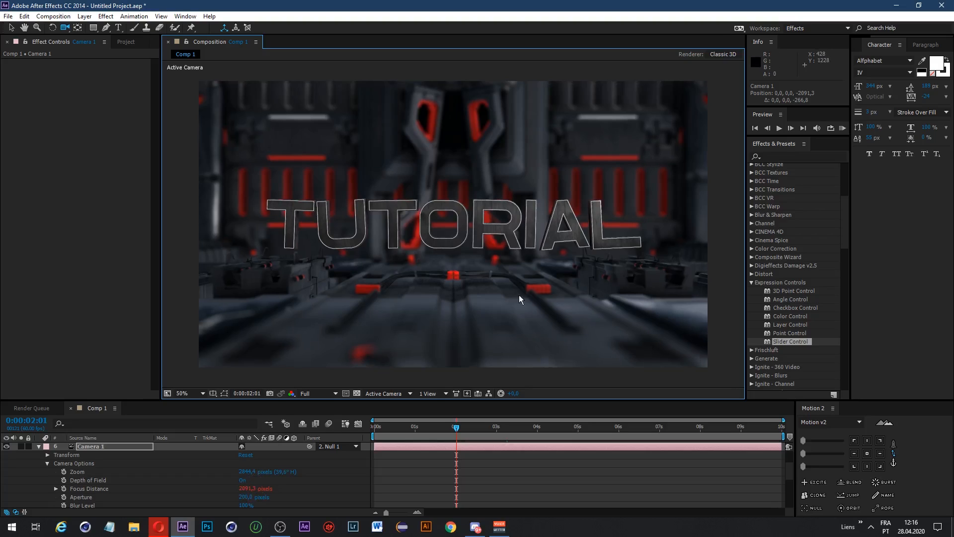
pyautogui.click(39, 446)
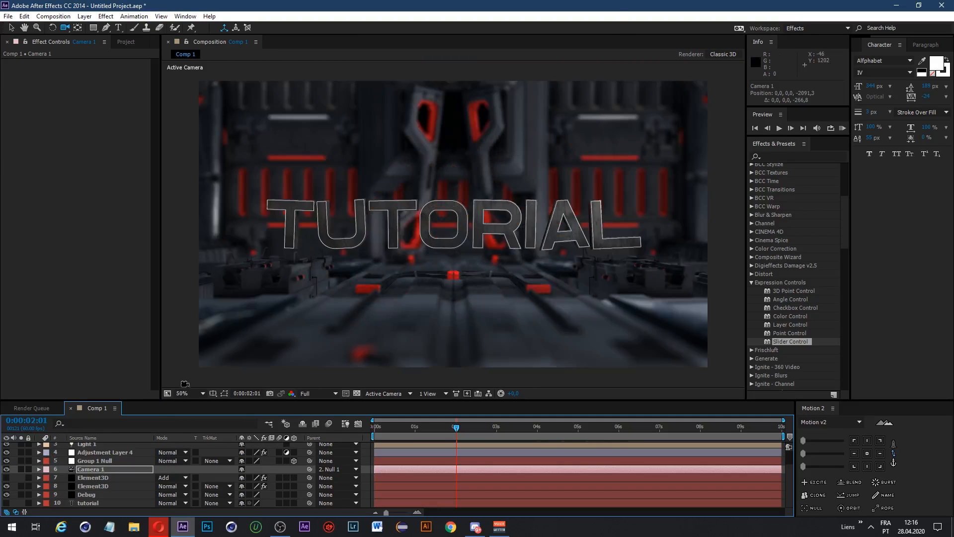
pyautogui.click(188, 393)
pyautogui.click(235, 222)
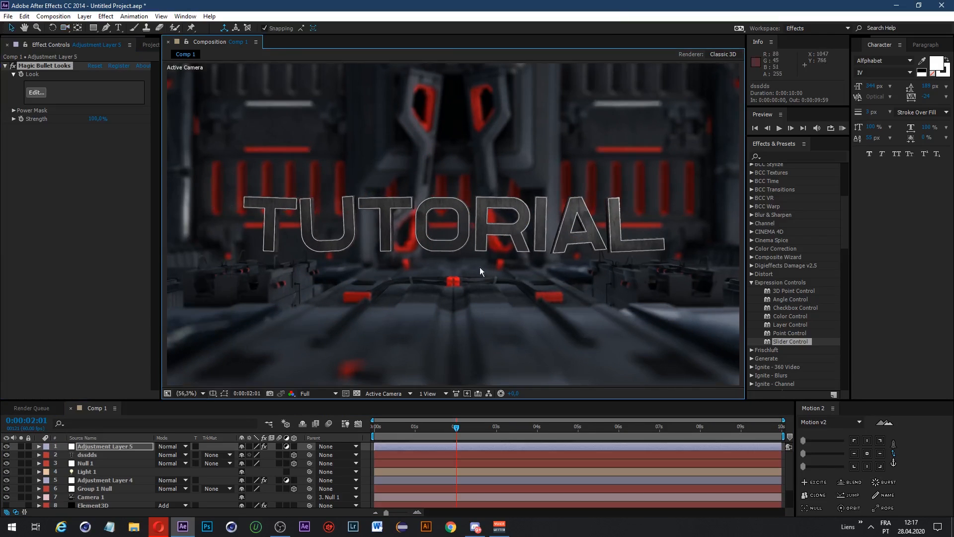
pyautogui.scroll(-1, 368, 201)
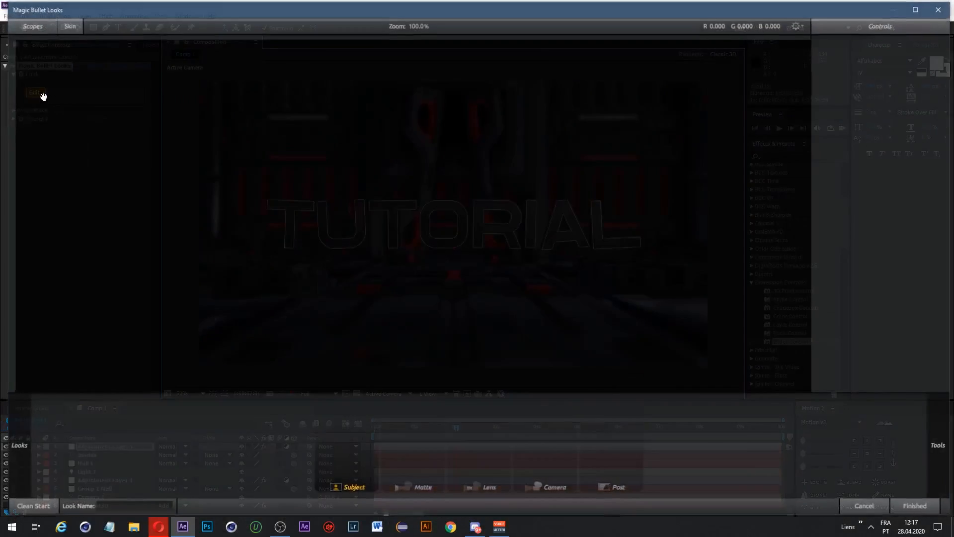
pyautogui.scroll(2, 306, 229)
pyautogui.scroll(3, 310, 230)
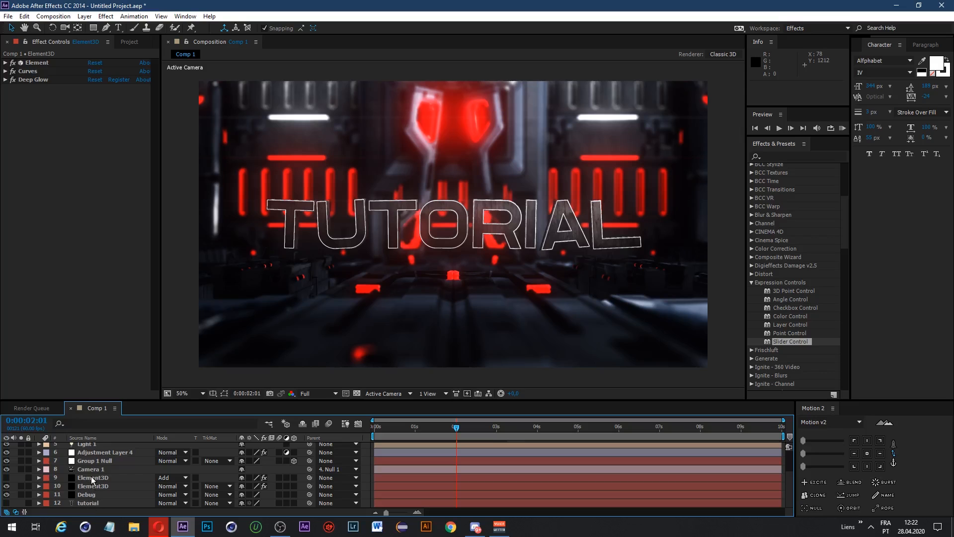
# Step: Create a black solid named Optical directly above the hidden Element3D glow layer
pyautogui.click(91, 476)
pyautogui.hotkey('ctrl', 'shift', 'y')
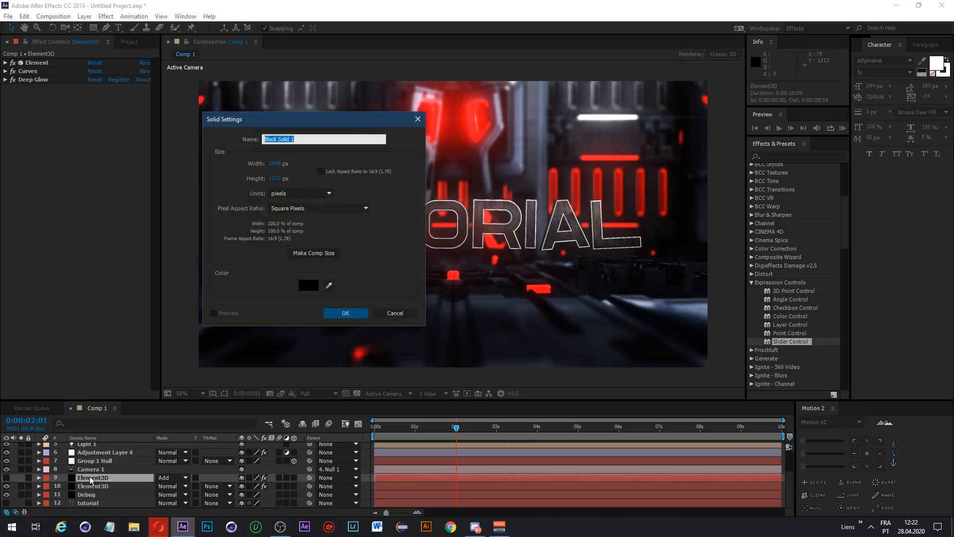
pyautogui.write('Optical')
pyautogui.press('Return')
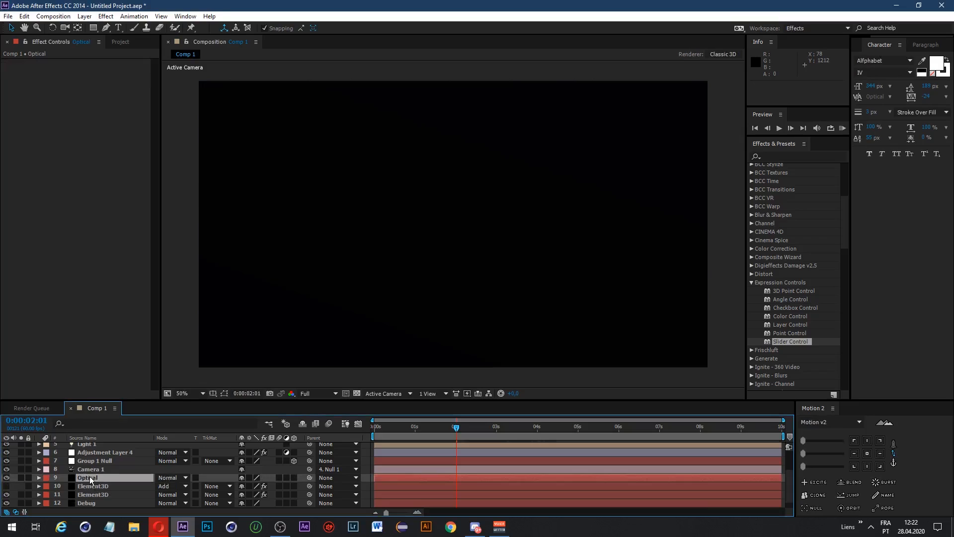
# Step: Apply the Optical Flares effect to the Optical solid and set the layer's blending mode to Add
pyautogui.hotkey('ctrl', 'space')
pyautogui.write('p')
pyautogui.press('BackSpace')
pyautogui.write('optic')
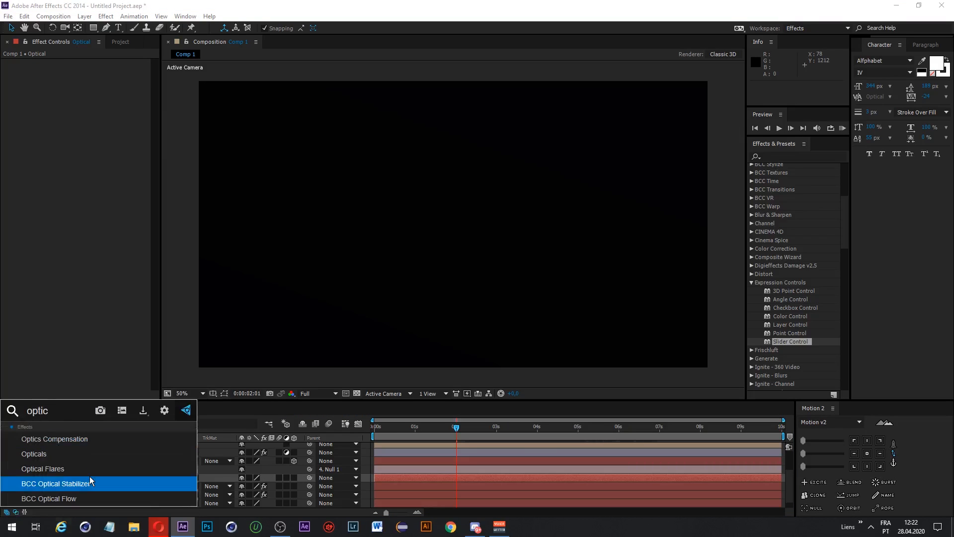
pyautogui.press('Up')
pyautogui.press('Return')
pyautogui.press(',')
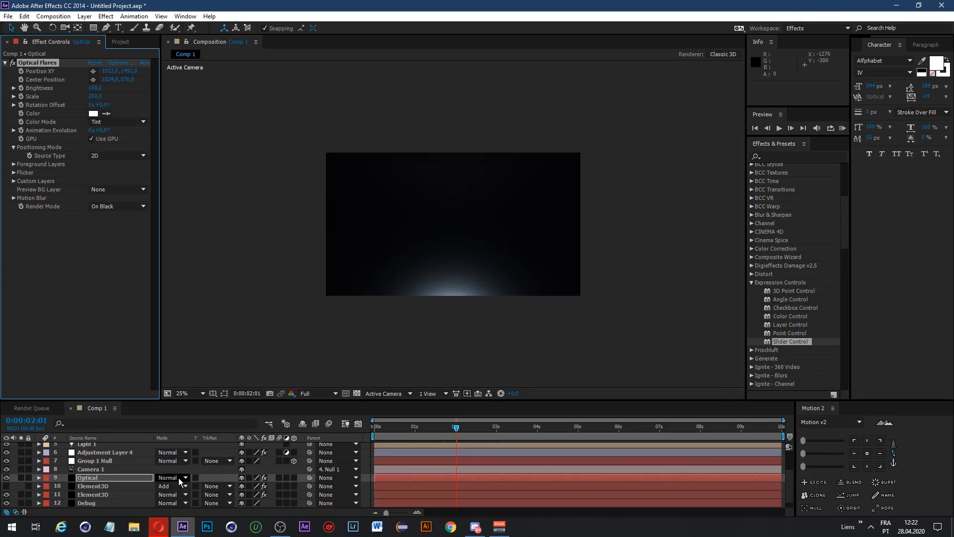
pyautogui.click(178, 478)
pyautogui.click(209, 144)
pyautogui.press('.')
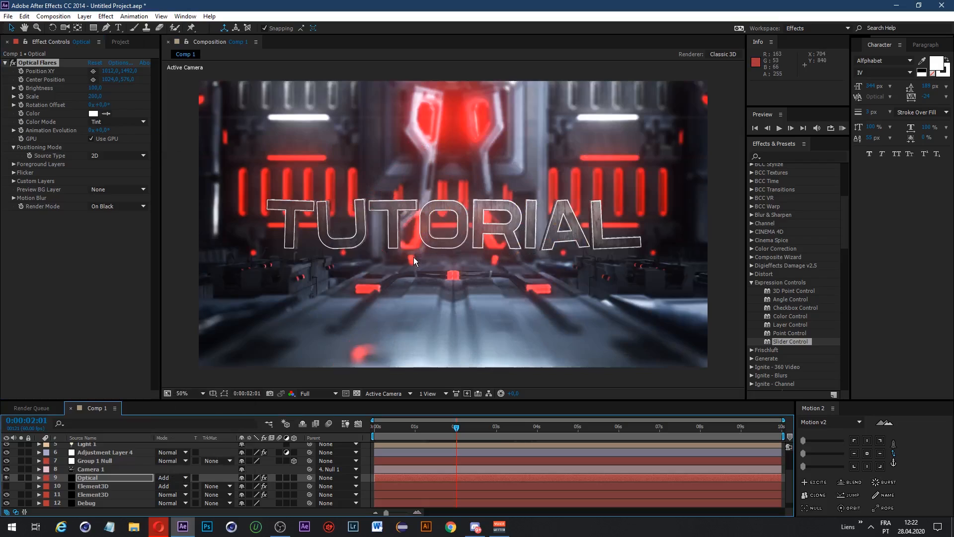
# Step: Tint the optical flare red (FF0000) and set its brightness to 20
pyautogui.click(93, 113)
pyautogui.click(437, 272)
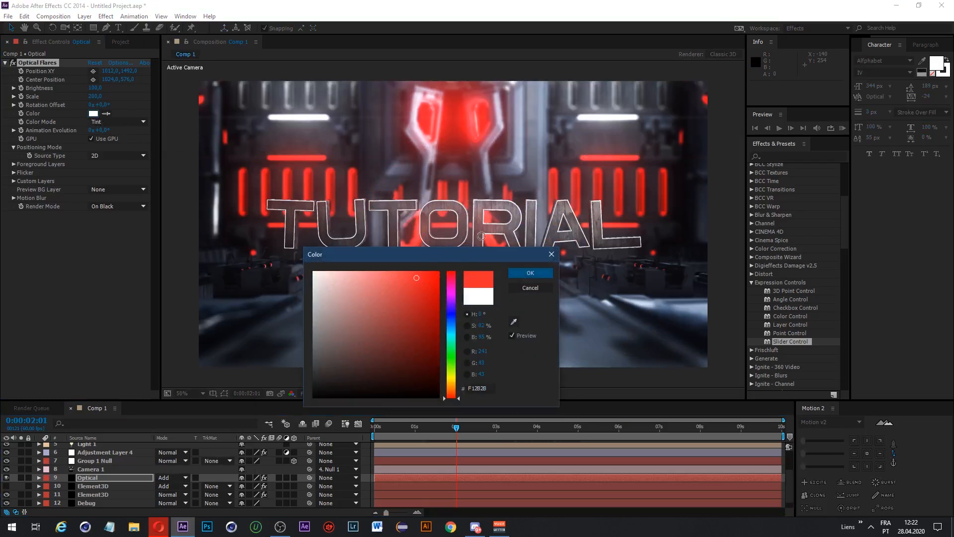
pyautogui.click(530, 272)
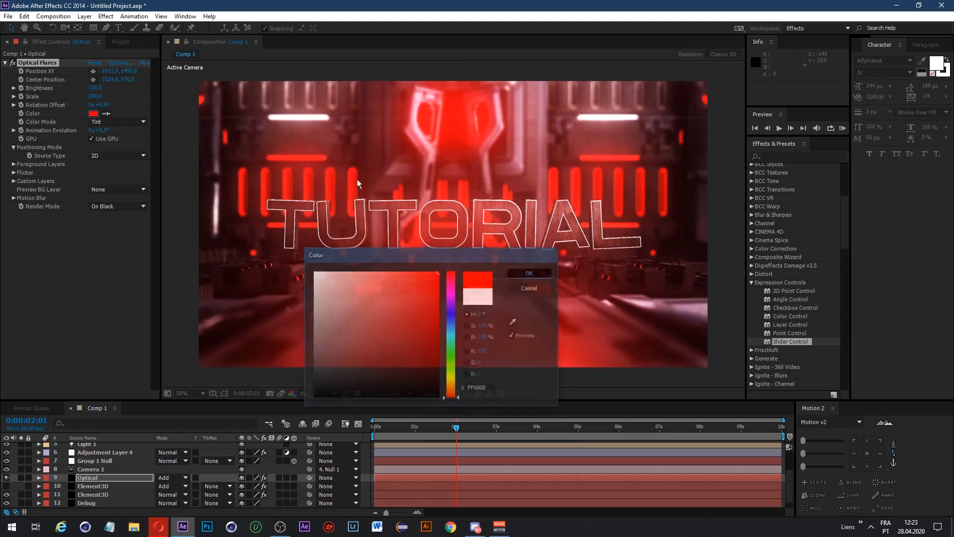
pyautogui.click(95, 88)
pyautogui.write('20')
pyautogui.press('Return')
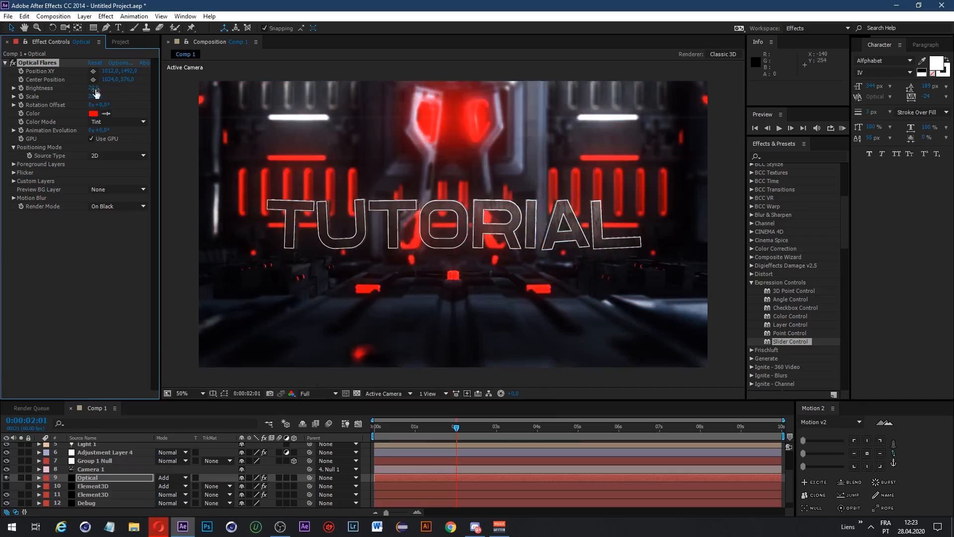
# Step: Create a black solid named CC Jaws above Adjustment Layer 4
pyautogui.click(111, 453)
pyautogui.hotkey('ctrl', 'y')
pyautogui.write('CC Jaws')
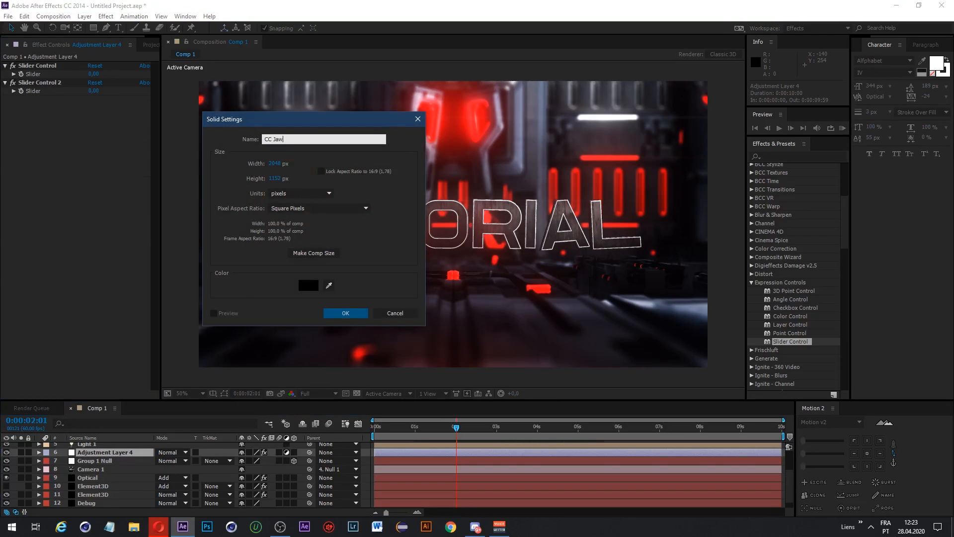
pyautogui.press('Return')
# Step: Apply the CC Jaws effect to the CC Jaws solid and set its completion to 80%
pyautogui.hotkey('ctrl', 'space')
pyautogui.write('cc ja')
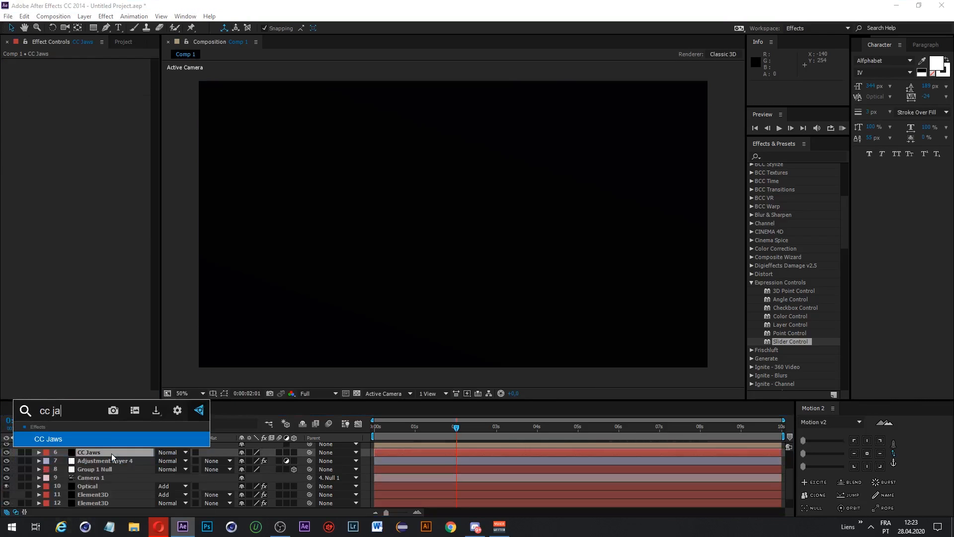
pyautogui.press('Return')
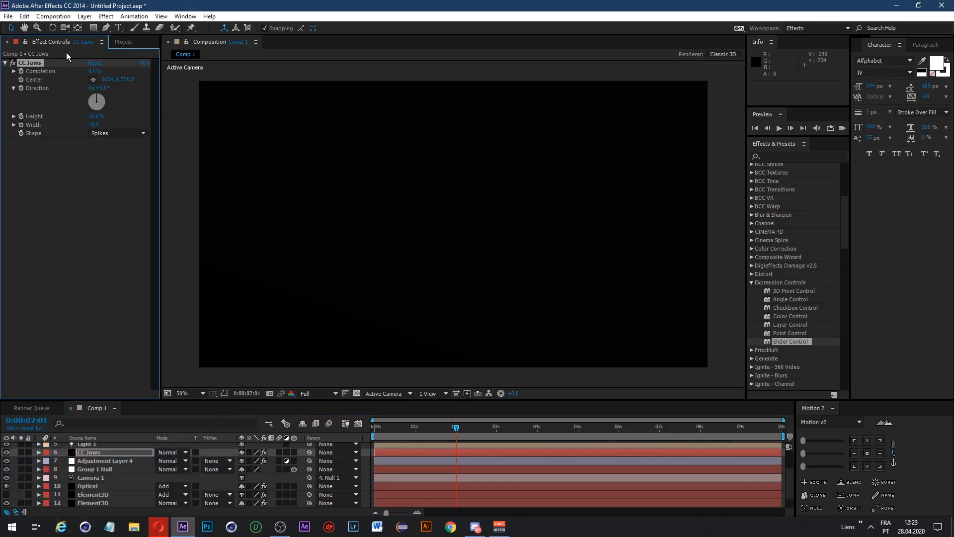
pyautogui.click(93, 71)
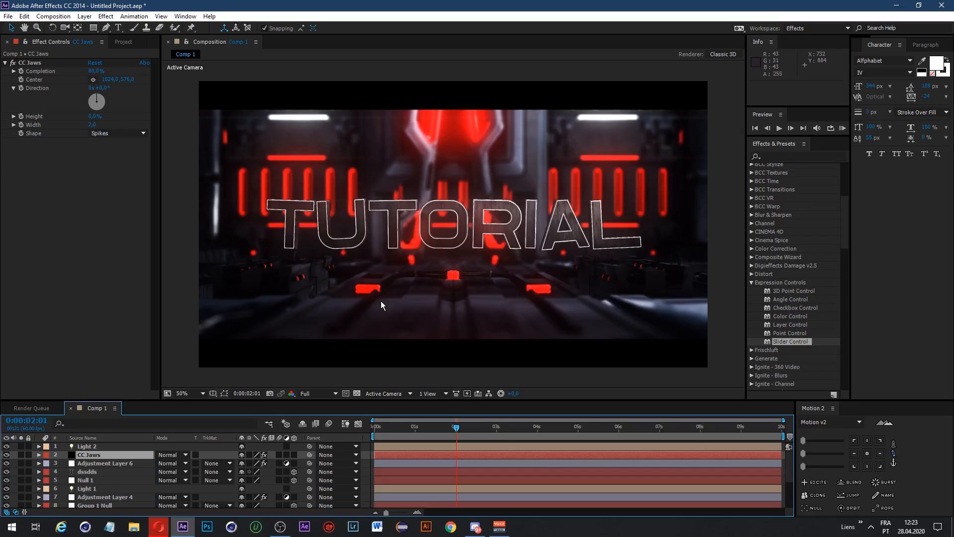
# Step: Solo the main Element3D layer and disable Group 2 in its Element effect, isolating the title
pyautogui.scroll(-3, 88, 477)
pyautogui.click(87, 469)
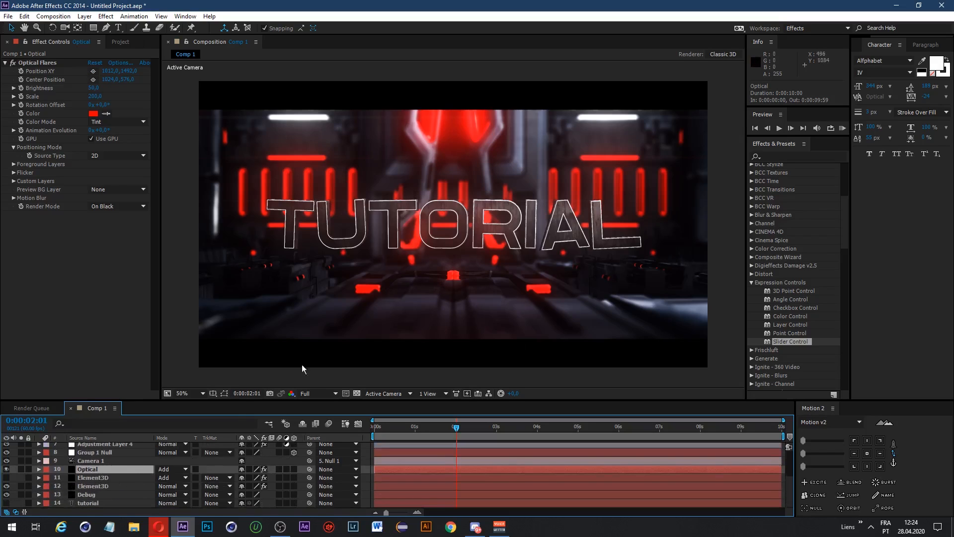
pyautogui.click(111, 484)
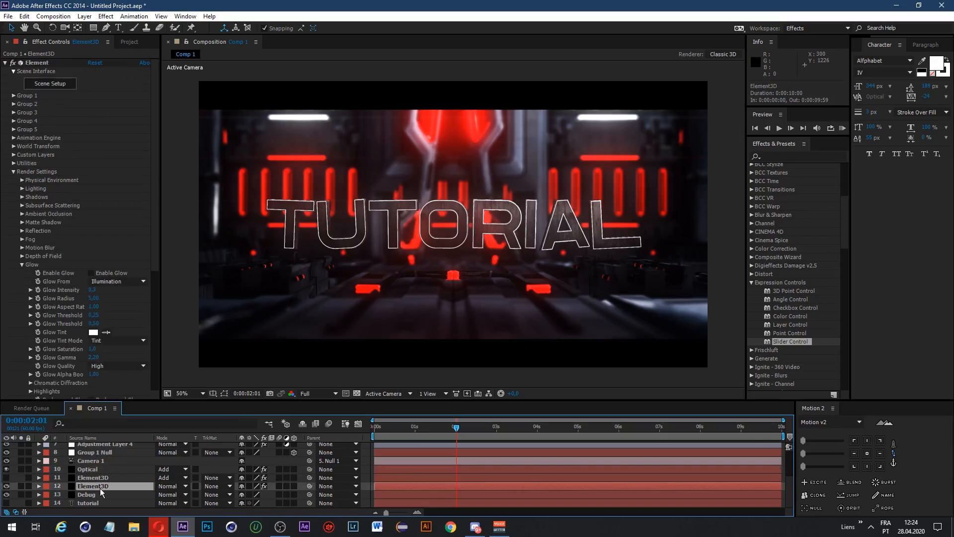
pyautogui.click(21, 485)
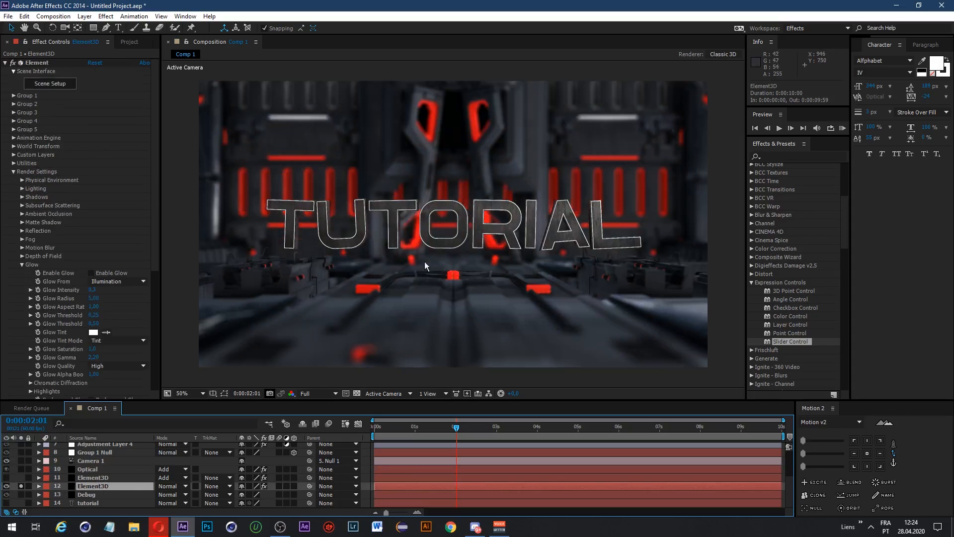
pyautogui.click(18, 103)
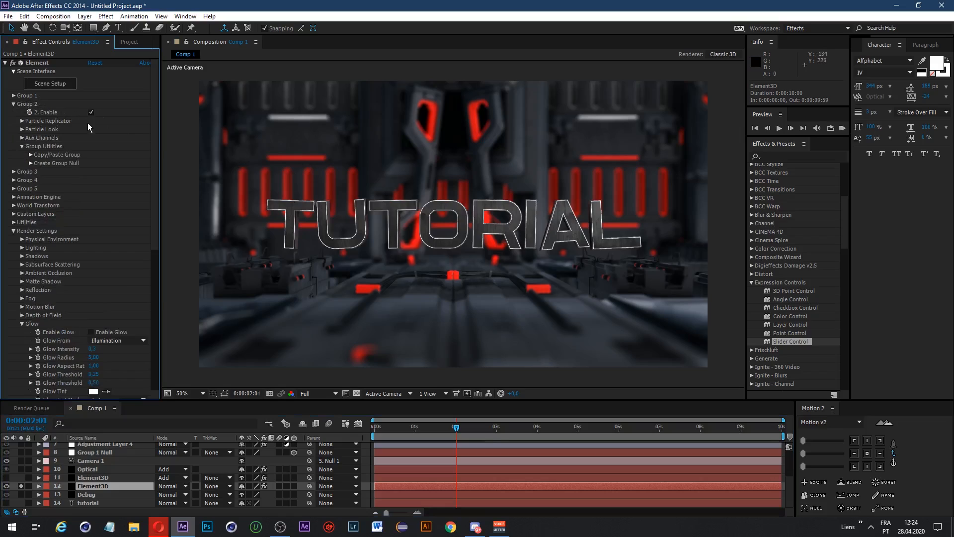
pyautogui.click(89, 112)
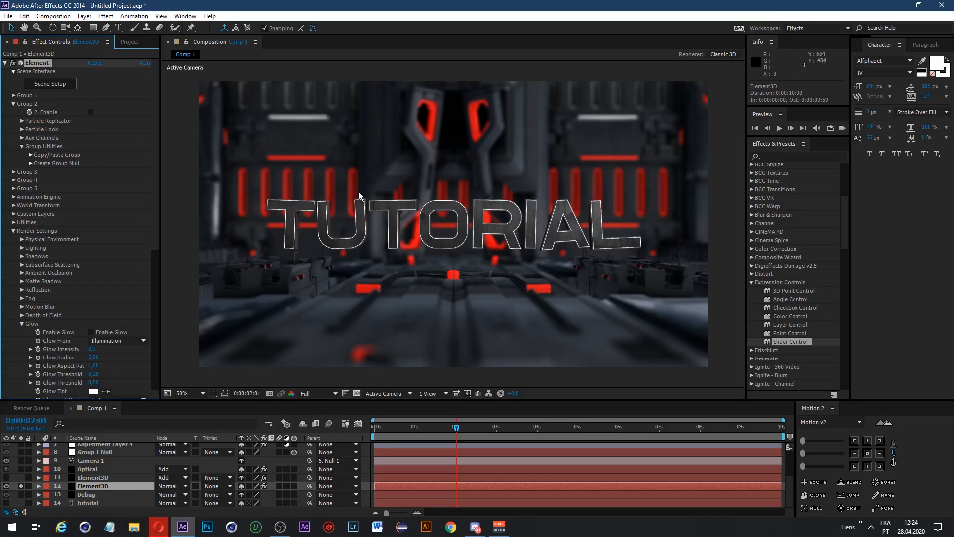
# Step: Auto-trace the title's alpha channel on the current frame to a new layer, then turn off solo on the main Element3D layer
pyautogui.click(24, 16)
pyautogui.moveTo(86, 19)
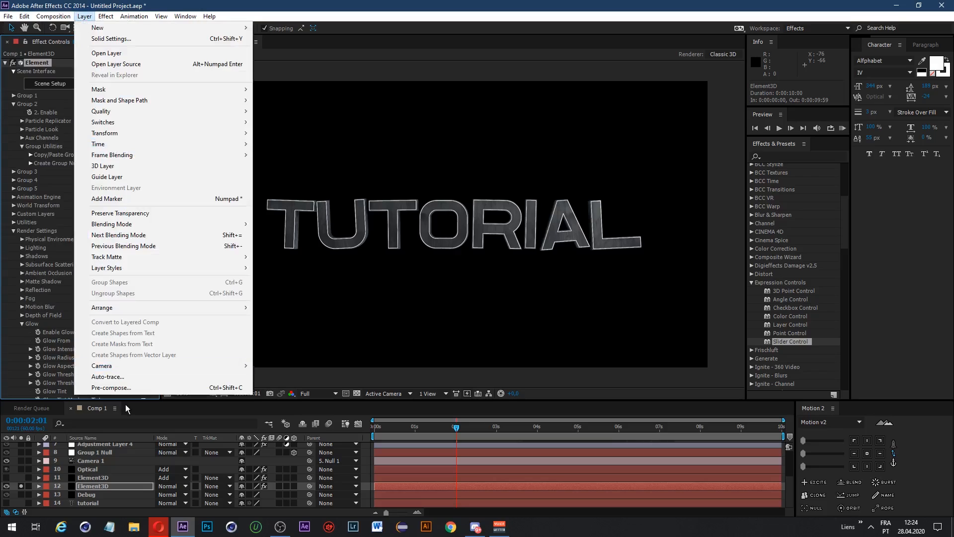
pyautogui.click(108, 377)
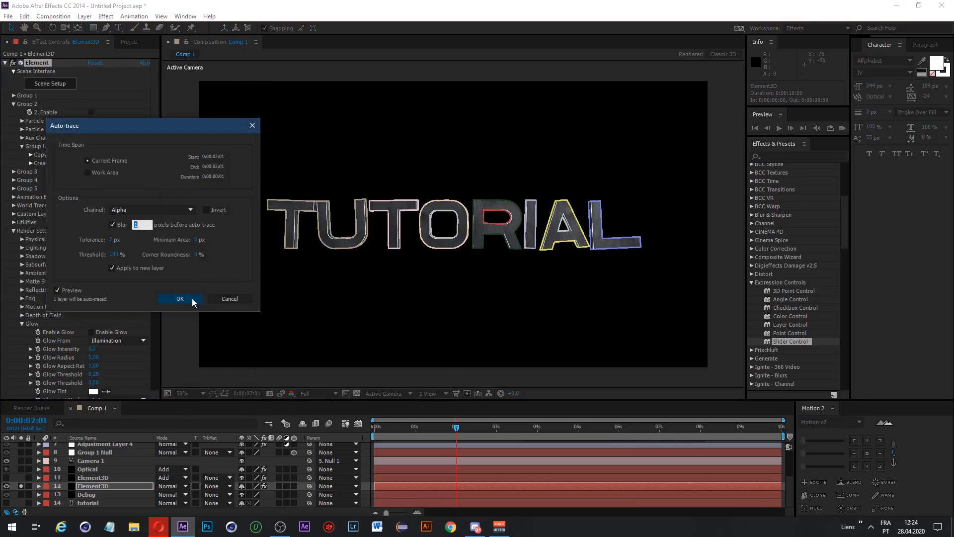
pyautogui.click(191, 299)
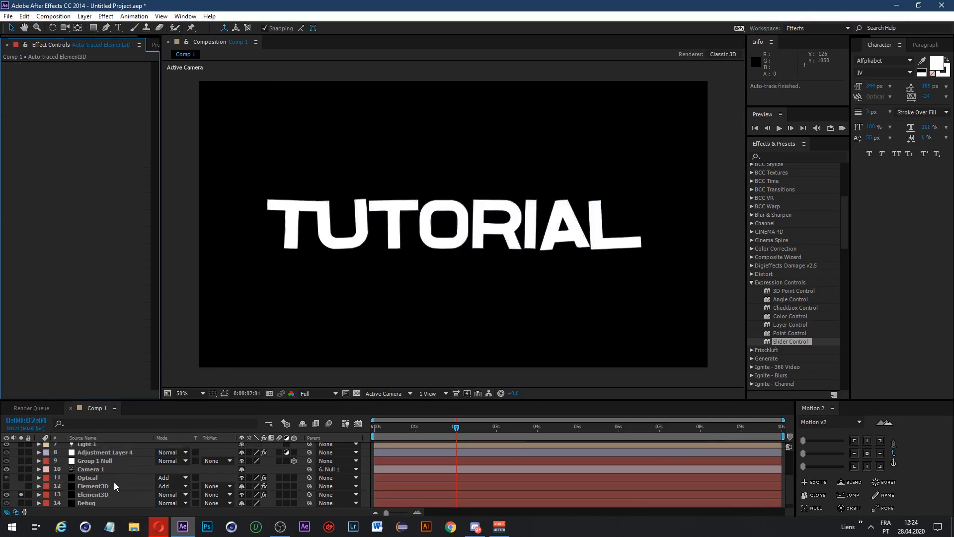
pyautogui.click(39, 495)
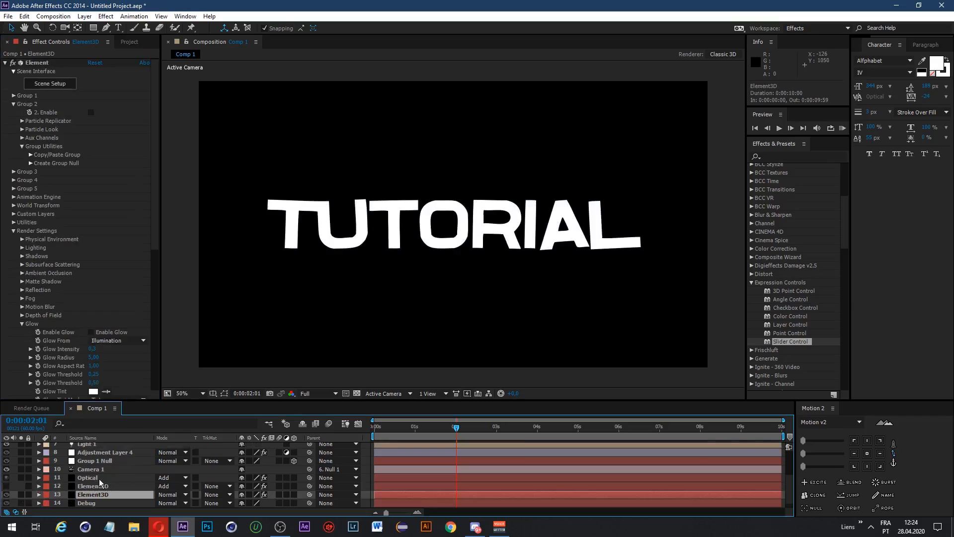
# Step: Add a new black solid above the Light 2 layer
pyautogui.scroll(4, 99, 478)
pyautogui.click(97, 456)
pyautogui.hotkey('ctrl', 'y')
pyautogui.press('Return')
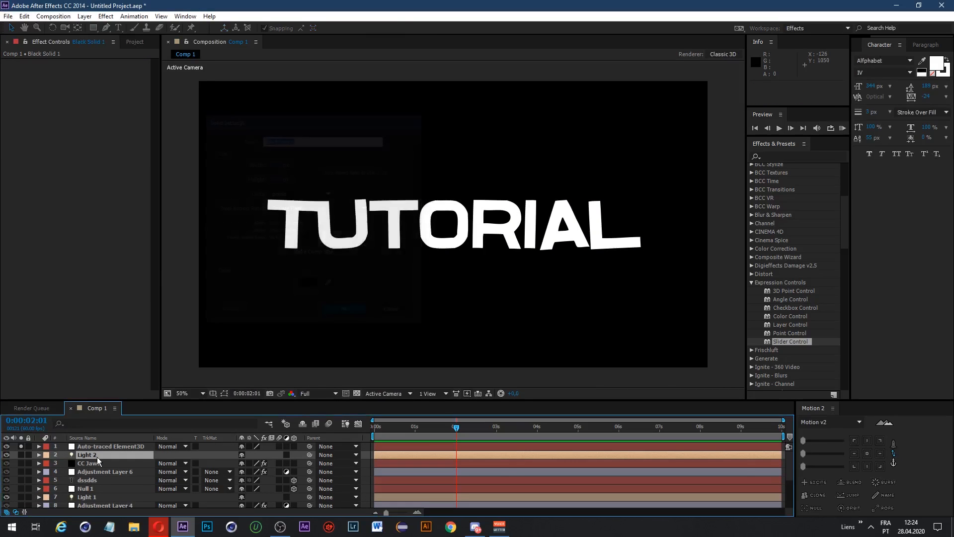
pyautogui.scroll(2, 88, 472)
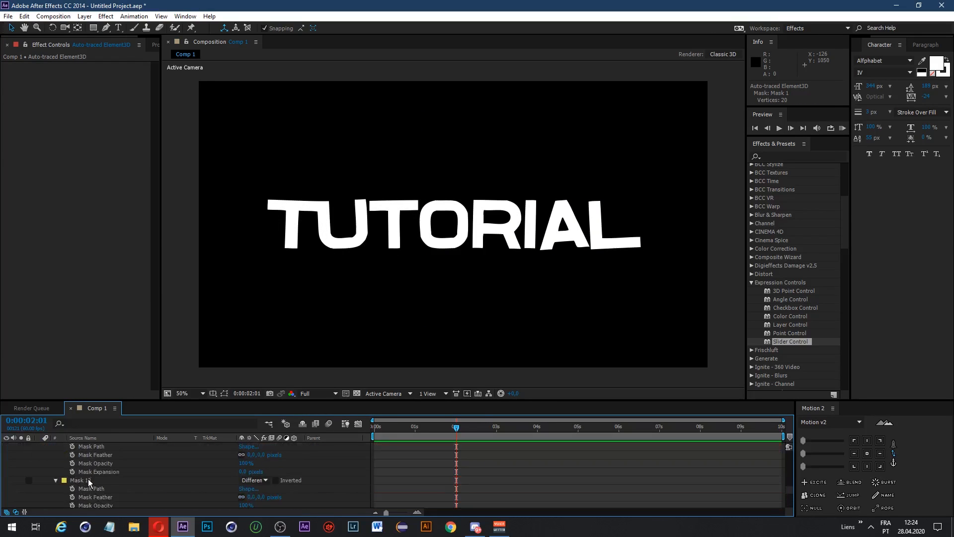
# Step: Copy all masks from the Auto-traced Element3D layer onto the new black solid and remove the traced layer
pyautogui.keyDown('shift'); pyautogui.click(88, 480); pyautogui.keyUp('shift')
pyautogui.scroll(-2, 87, 483)
pyautogui.click(87, 472)
pyautogui.scroll(10, 91, 452)
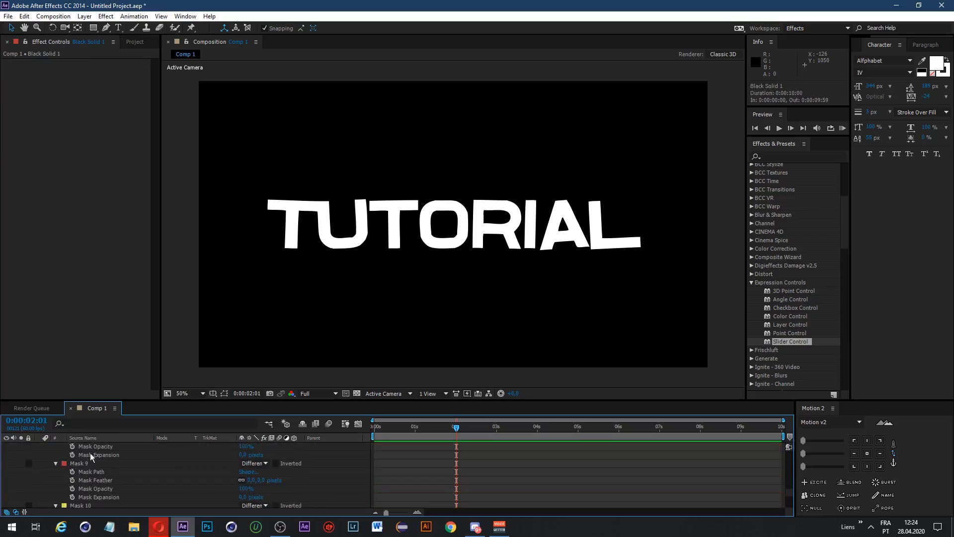
# Step: Find the Saber effect in the effect search and apply it to the Black Solid 1 layer
pyautogui.hotkey('ctrl', 'space')
pyautogui.write('saebr')
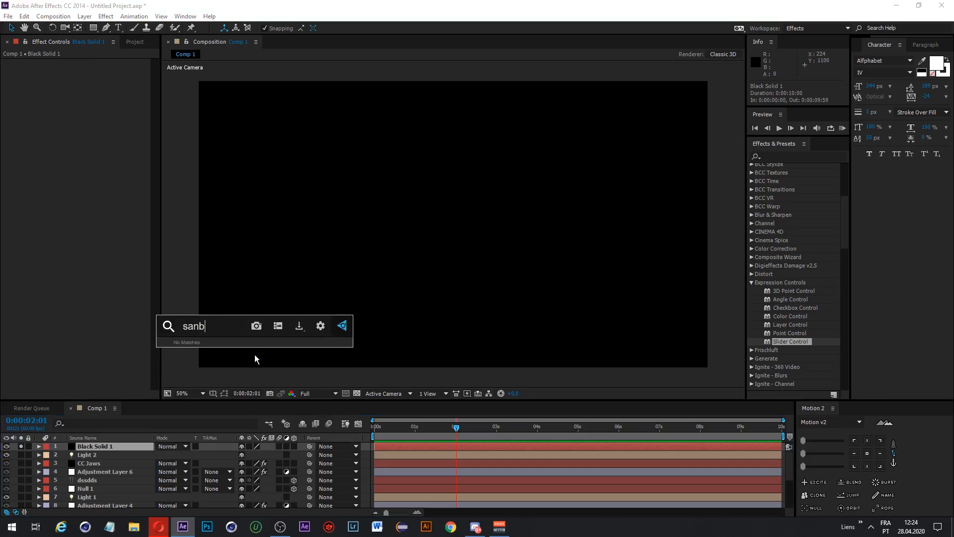
pyautogui.press('BackSpace')
pyautogui.press('BackSpace')
pyautogui.press('BackSpace')
pyautogui.write('er')
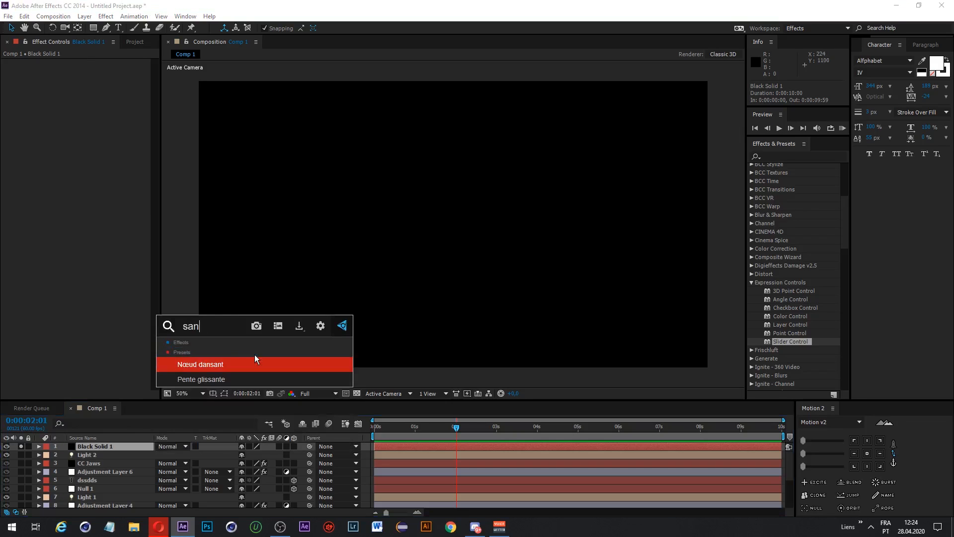
pyautogui.press('BackSpace')
pyautogui.press('BackSpace')
pyautogui.write('be')
pyautogui.click(255, 354)
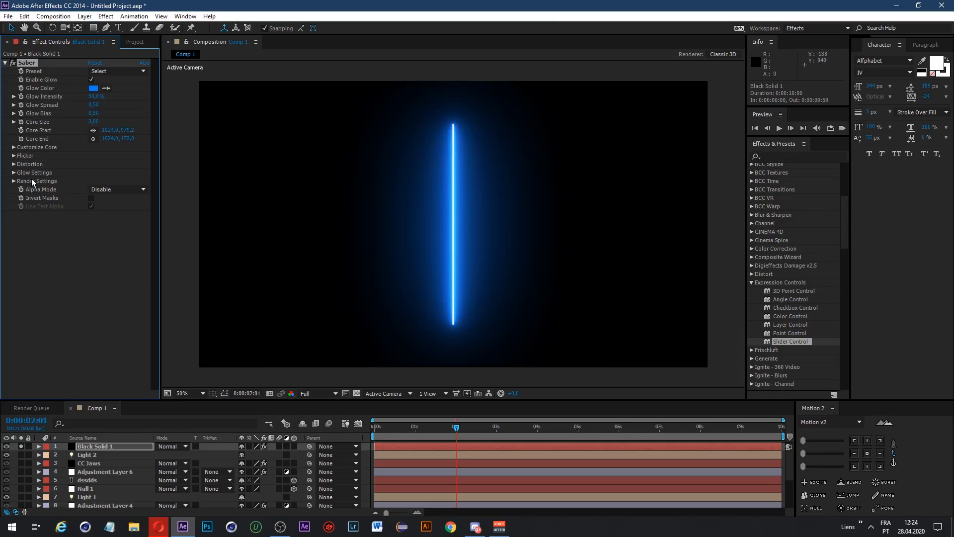
# Step: Set Saber's core type to Layer Masks and reduce the core size to 0.70, outlining the title letters thinly
pyautogui.click(14, 147)
pyautogui.click(117, 155)
pyautogui.click(124, 174)
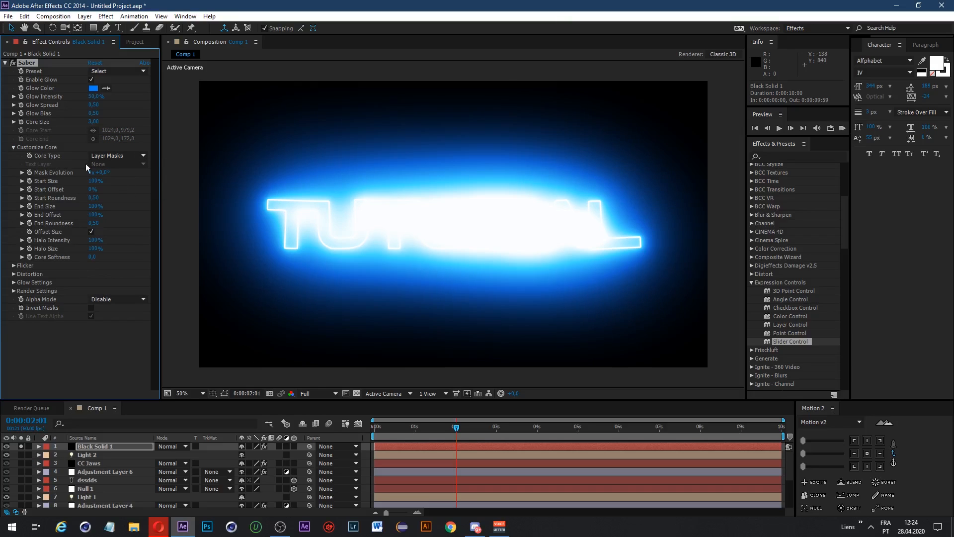
pyautogui.moveTo(95, 122); pyautogui.dragTo(80, 123)
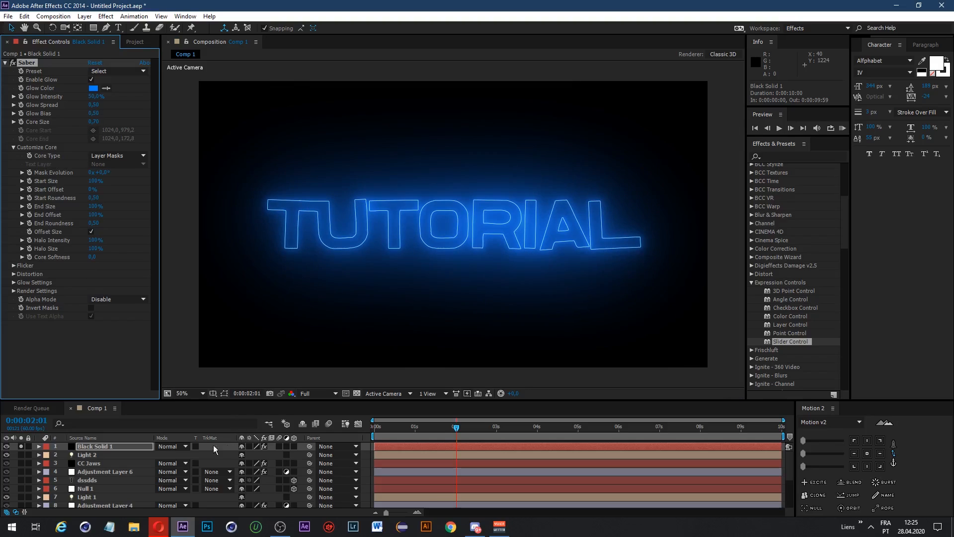
# Step: Set the Saber solid's blending mode to Add and move the layer directly below the Optical layer
pyautogui.click(171, 446)
pyautogui.click(179, 121)
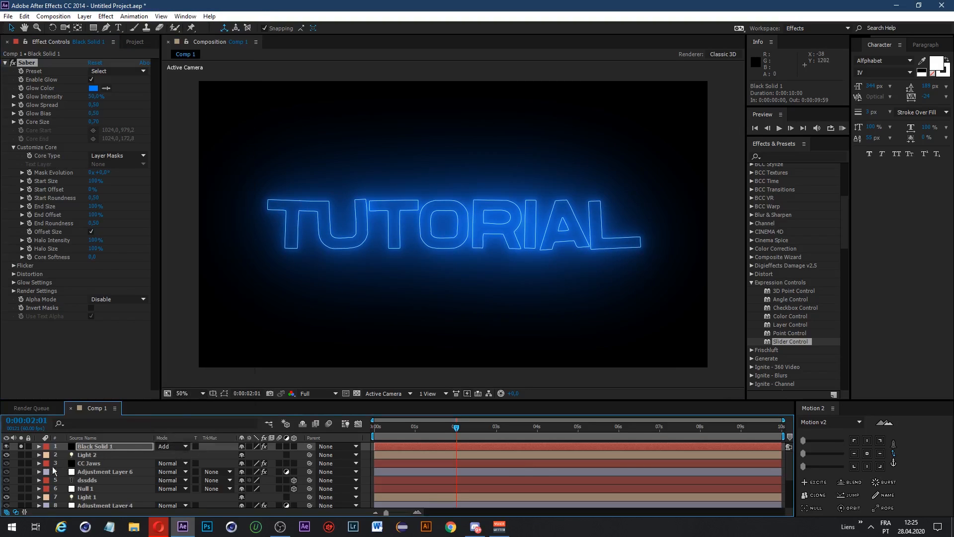
pyautogui.moveTo(80, 447); pyautogui.dragTo(88, 475)
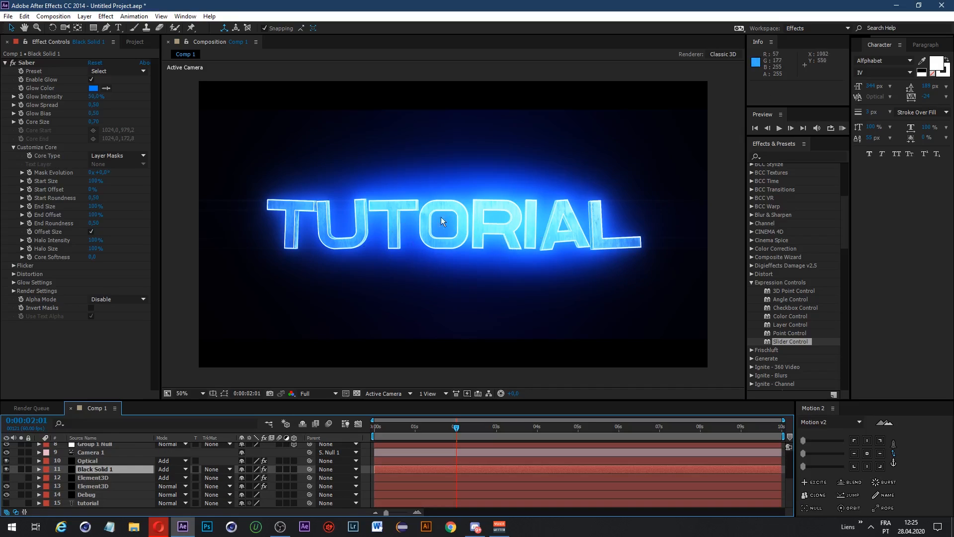
# Step: Re-enable Group 2 in the main Element3D layer's Element effect to bring back the background scene
pyautogui.click(102, 488)
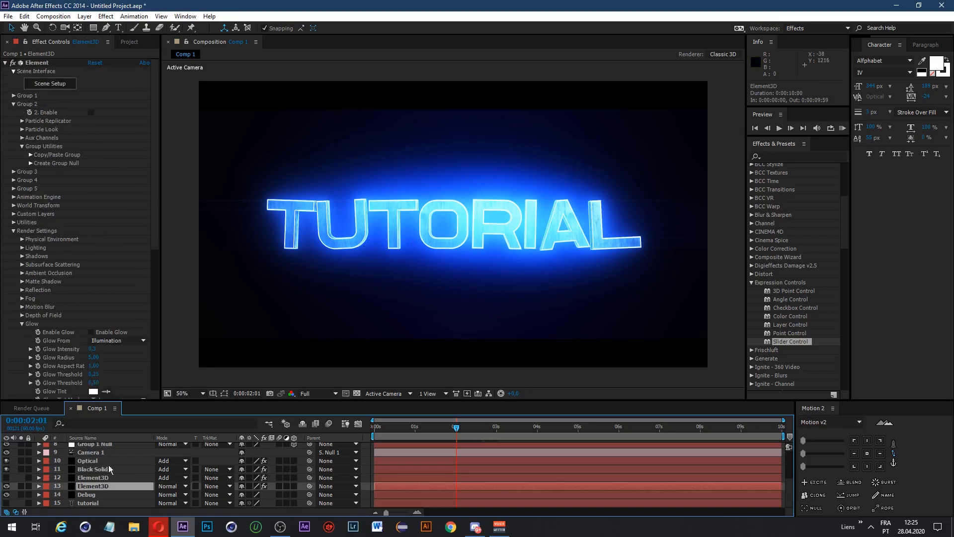
pyautogui.click(90, 113)
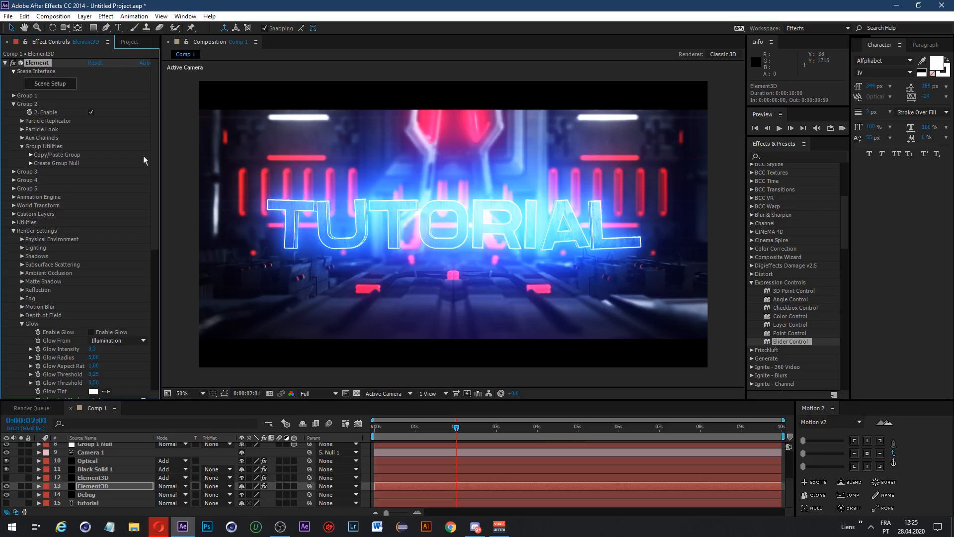
# Step: Undo the last Saber value change and set the effect's glow color to muted red (B45151)
pyautogui.hotkey('ctrl', 'z')
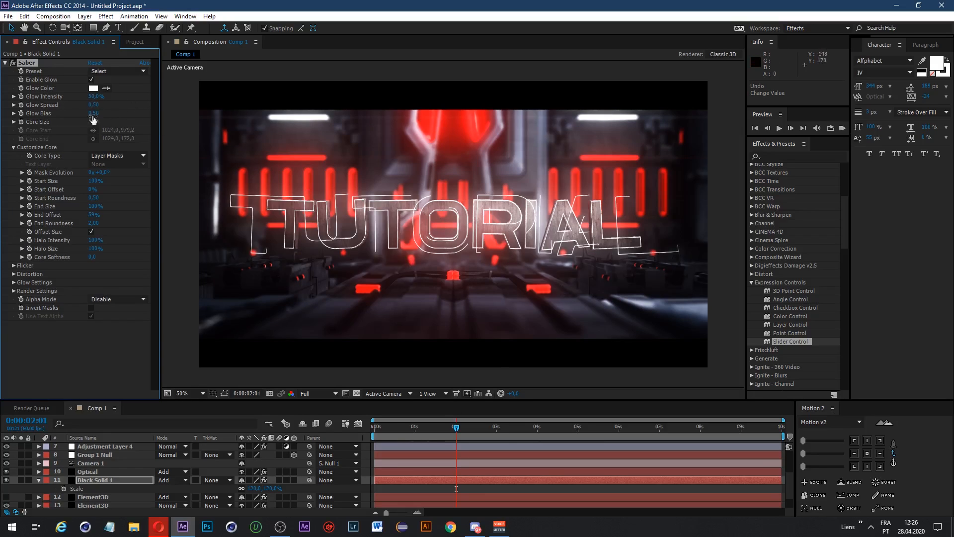
pyautogui.click(94, 88)
pyautogui.click(508, 238)
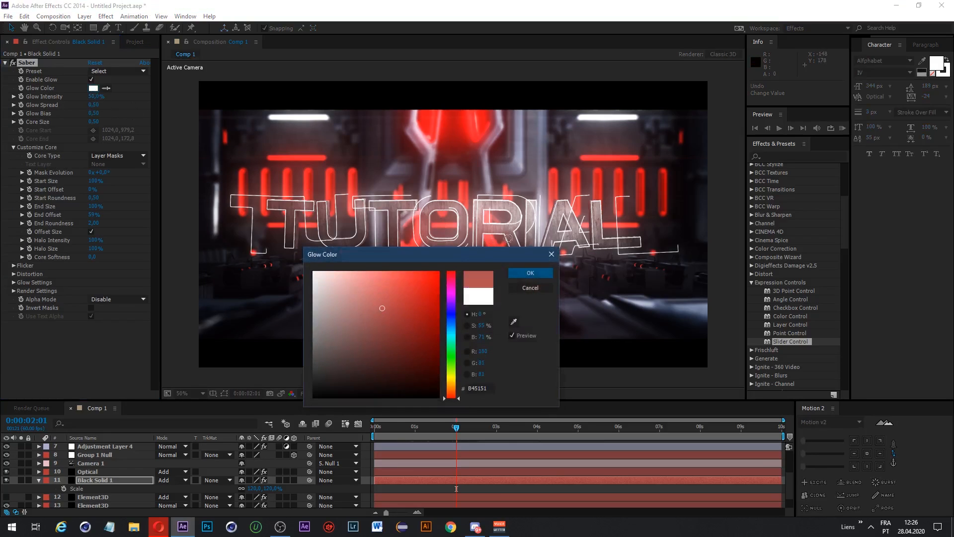
pyautogui.click(526, 273)
# Step: Delete the Black Solid 1 layer that carries the Saber title outline
pyautogui.press('Delete')
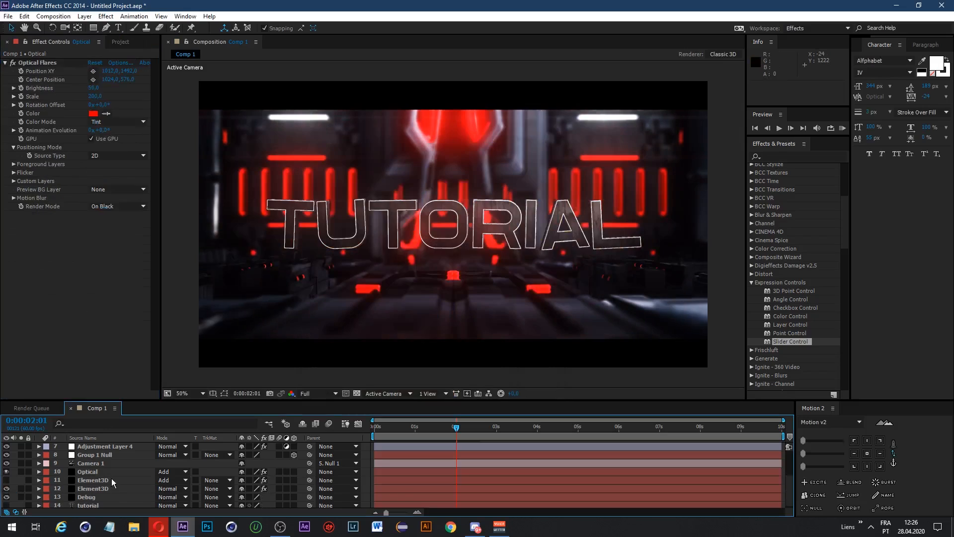